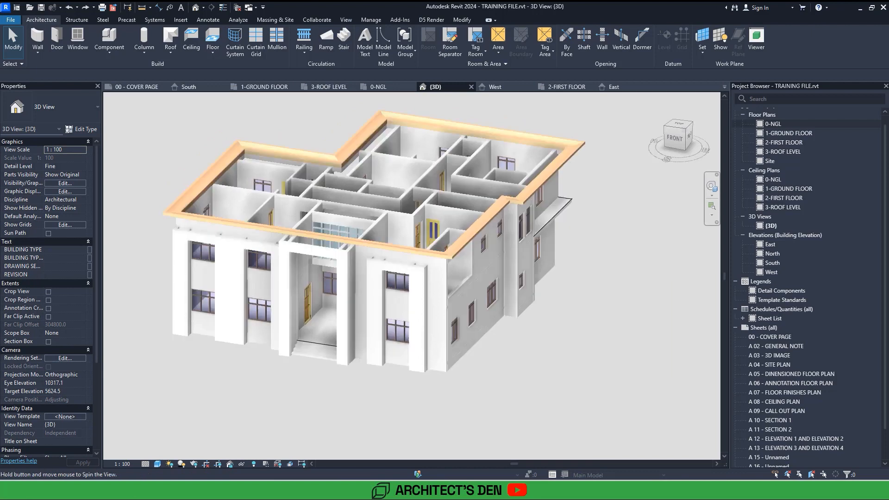
Open the South elevation and examine the roof-level line against the concrete fascia at the building's eaves.
scroll(511, 352, down, 1)
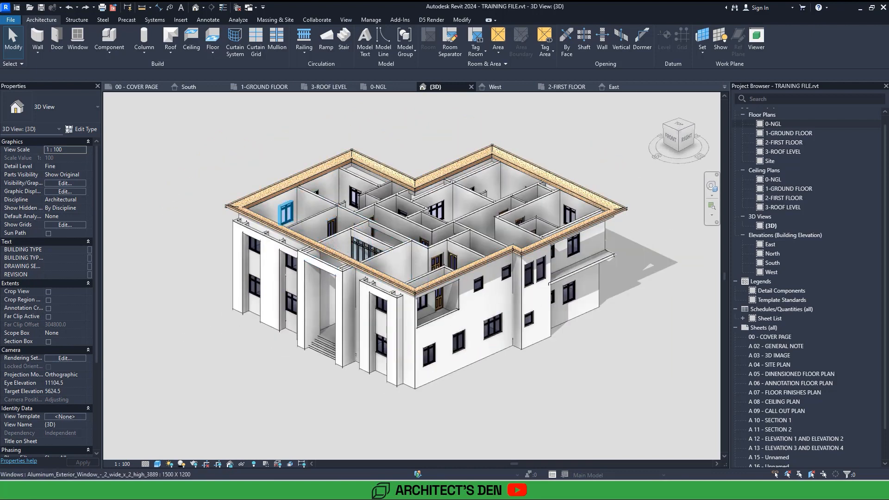
double_click(772, 264)
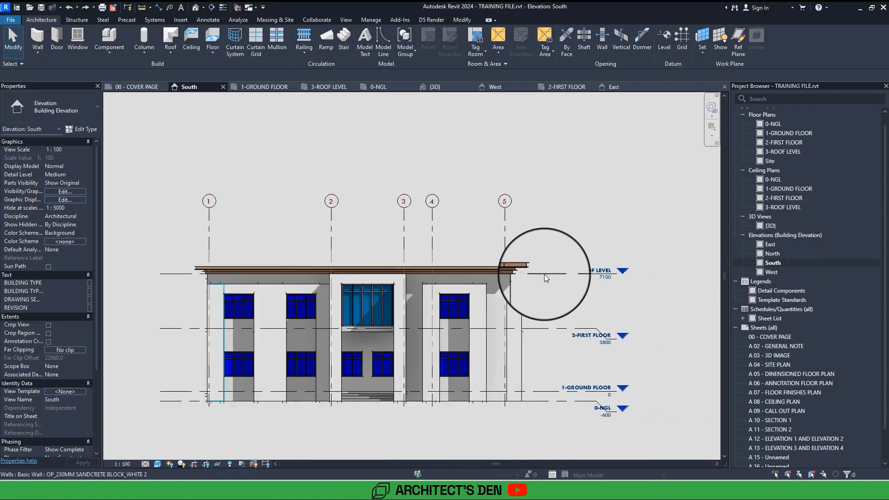
scroll(535, 274, up, 5)
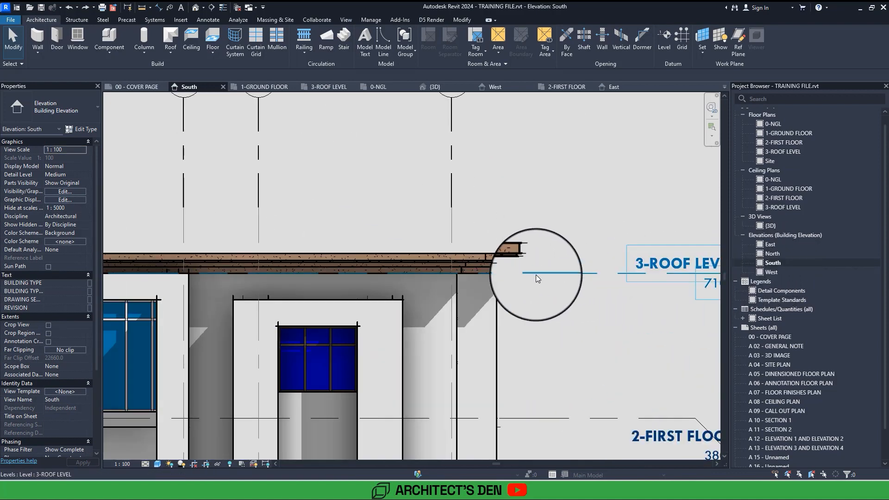
middle_drag(536, 274, 480, 278)
scroll(477, 263, up, 5)
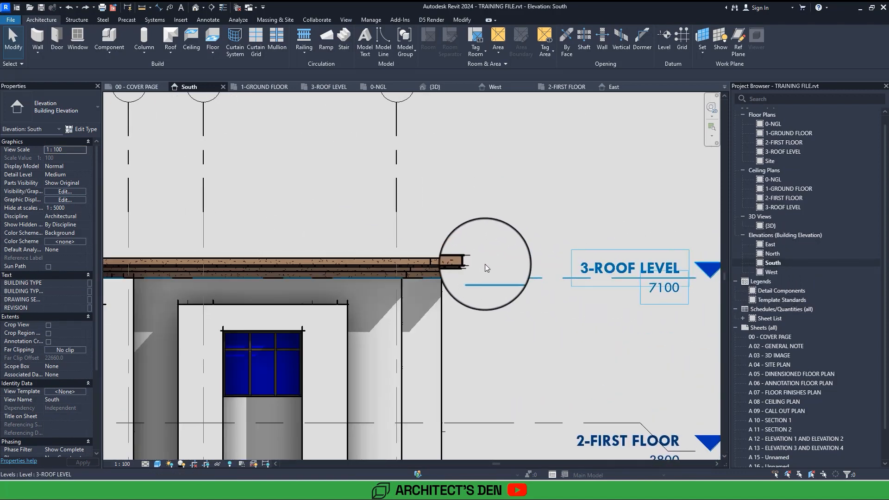
scroll(473, 262, down, 2)
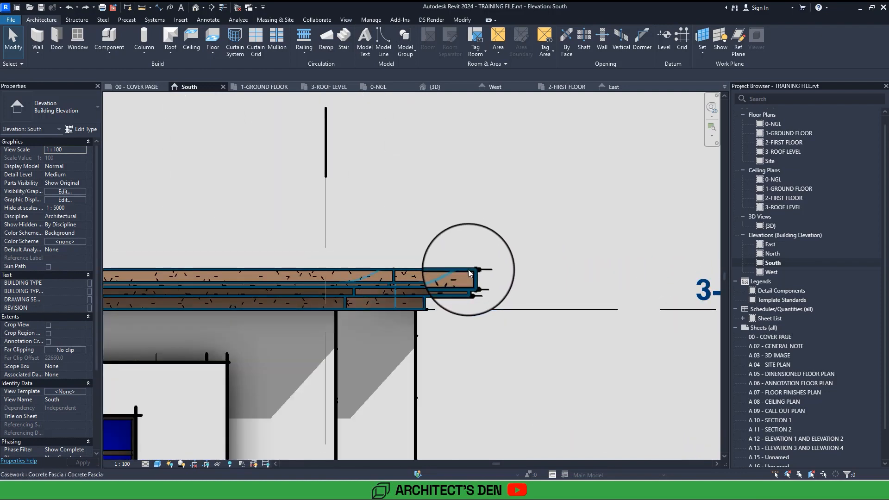
scroll(468, 271, down, 3)
click(519, 278)
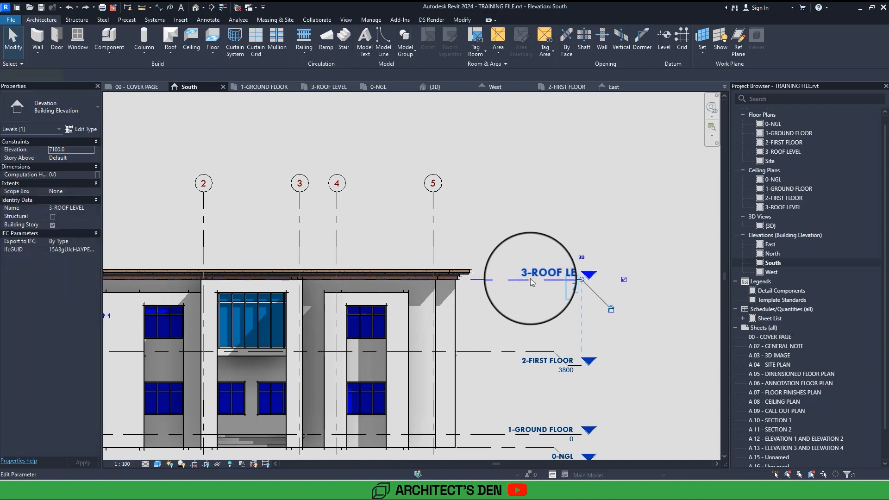
scroll(557, 284, up, 2)
click(502, 318)
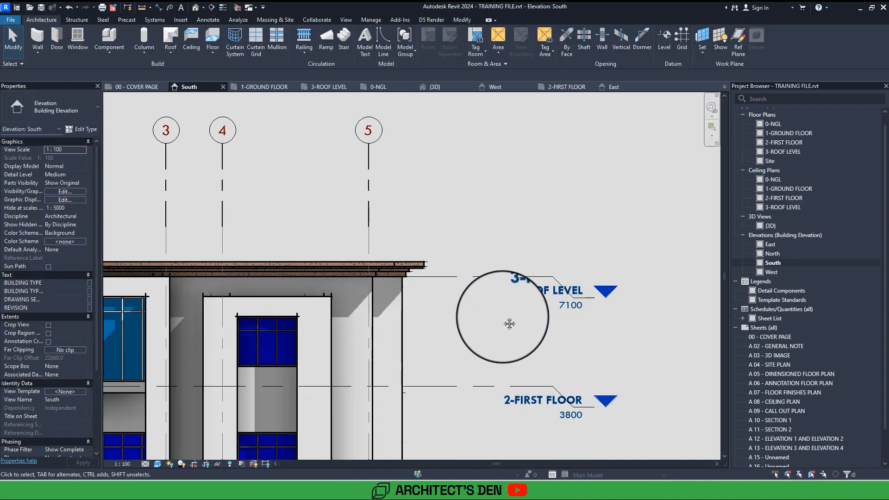
scroll(502, 317, down, 2)
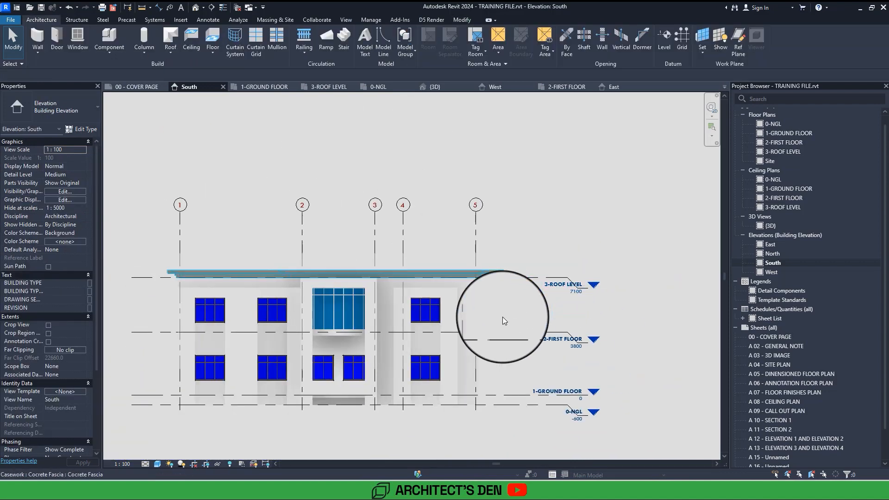
Draw a new level just above 3-ROOF LEVEL at an elevation of about 7600, aligned with the ends of the existing levels.
click(157, 277)
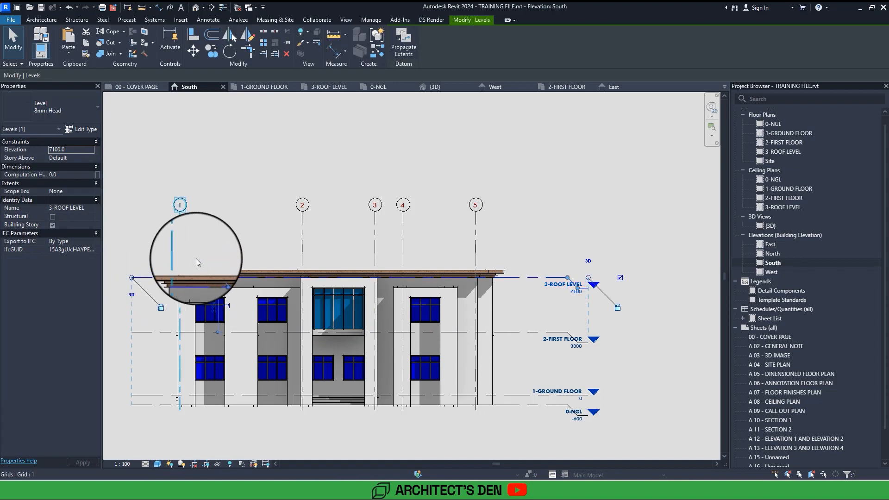
key(l)
key(l)
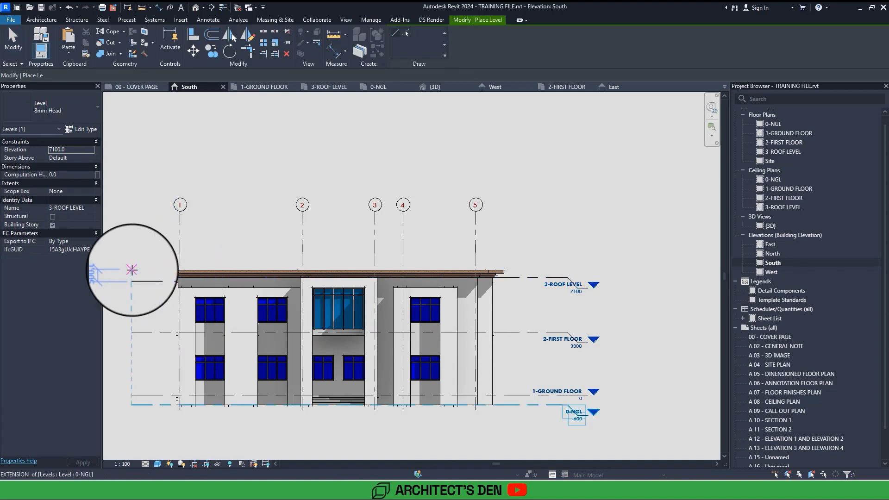
click(132, 270)
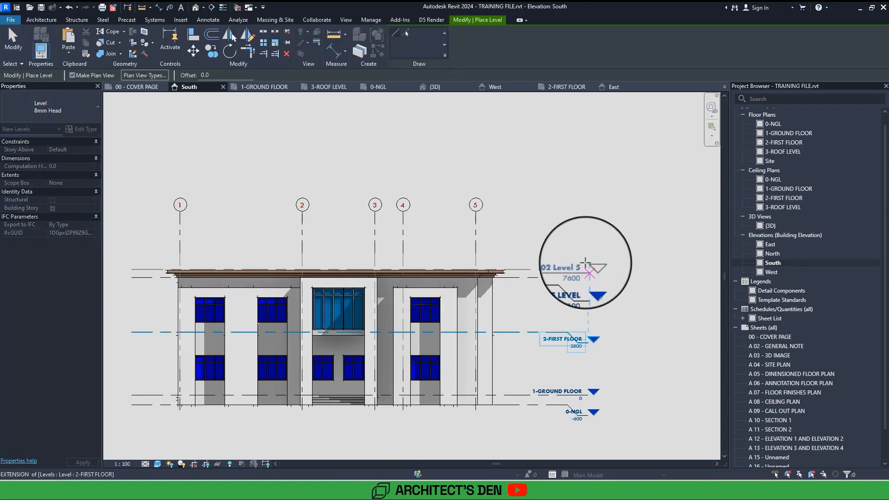
click(587, 268)
key(Escape)
key(Escape)
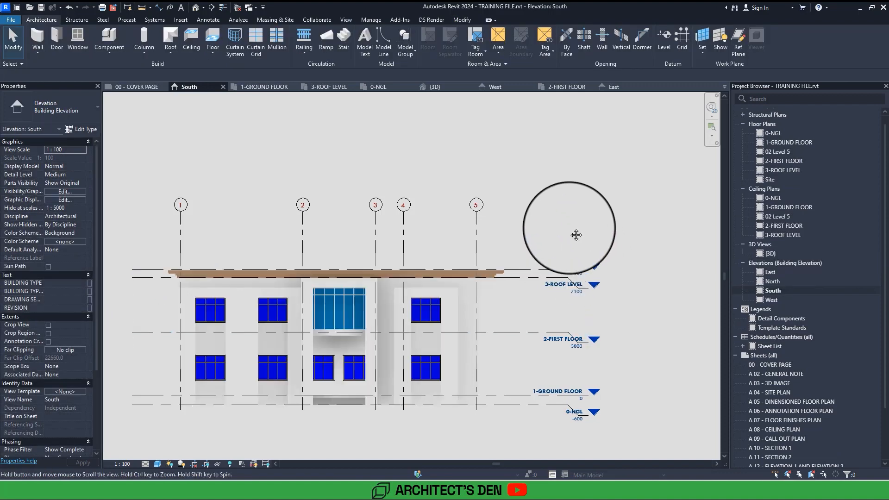
Align the new level line with the top edge of the concrete fascia.
scroll(569, 227, down, 1)
click(465, 20)
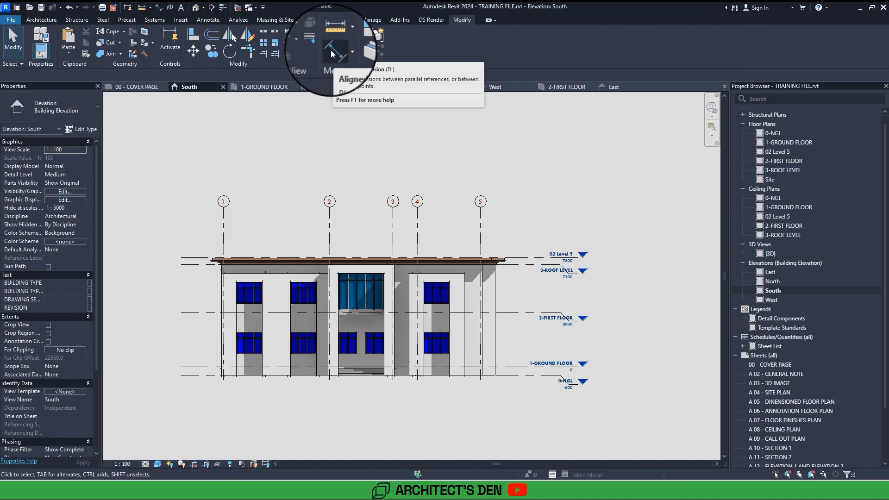
click(194, 36)
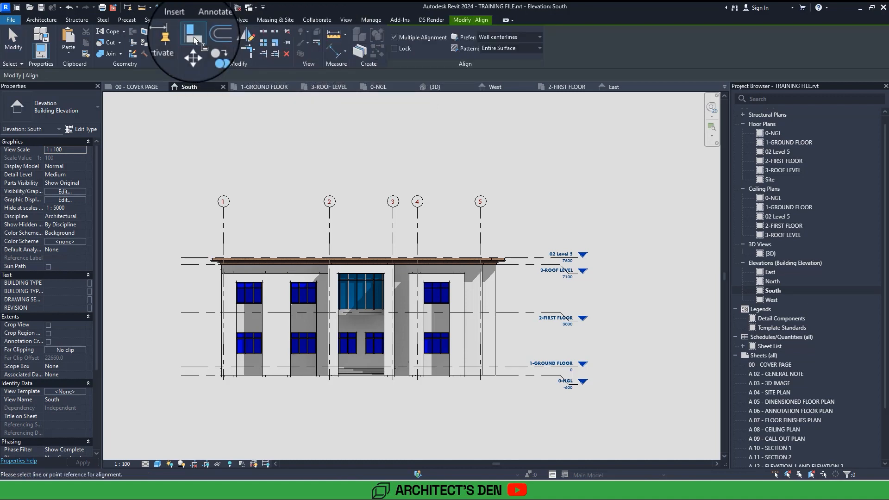
scroll(213, 261, up, 6)
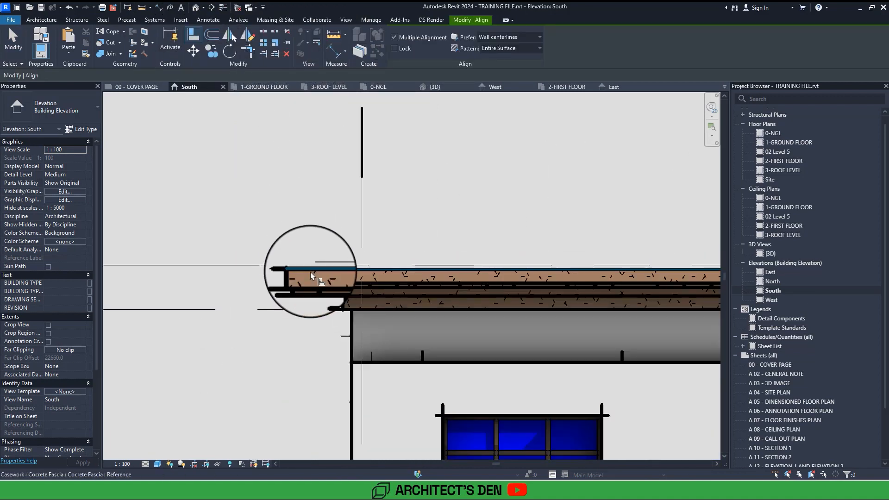
click(311, 270)
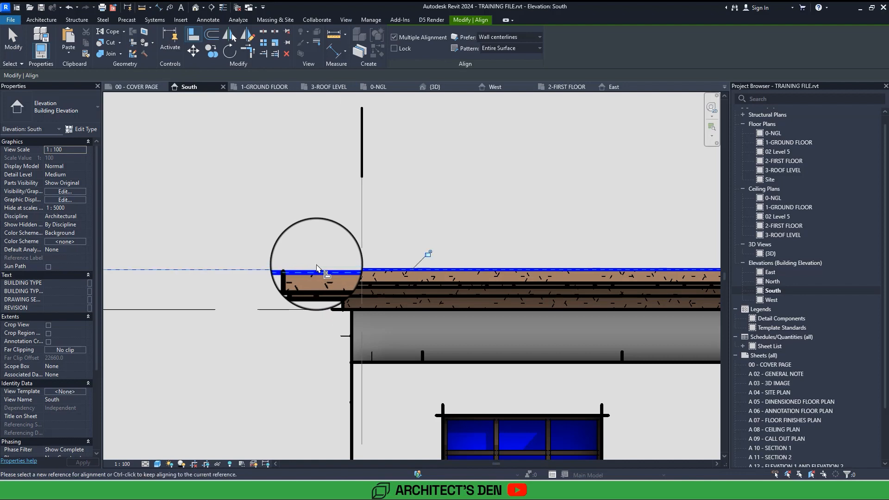
scroll(316, 267, down, 5)
scroll(317, 267, up, 4)
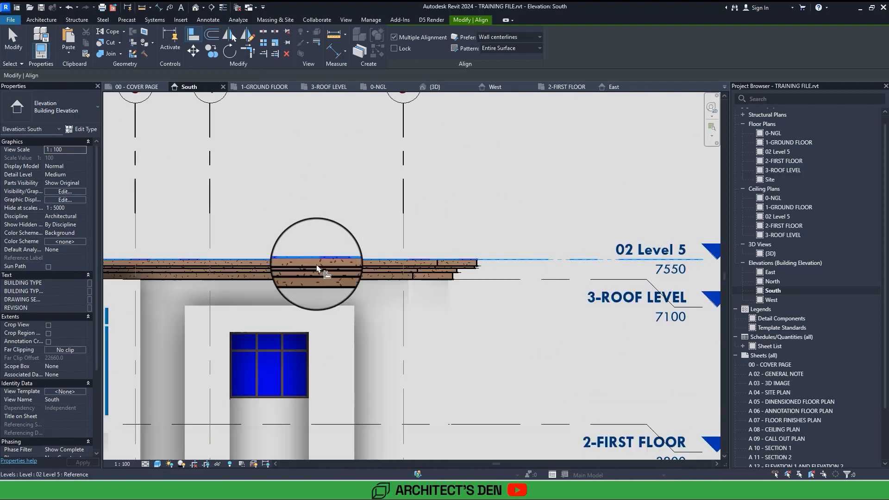
scroll(317, 268, up, 1)
middle_drag(316, 268, 104, 253)
key(Escape)
key(Escape)
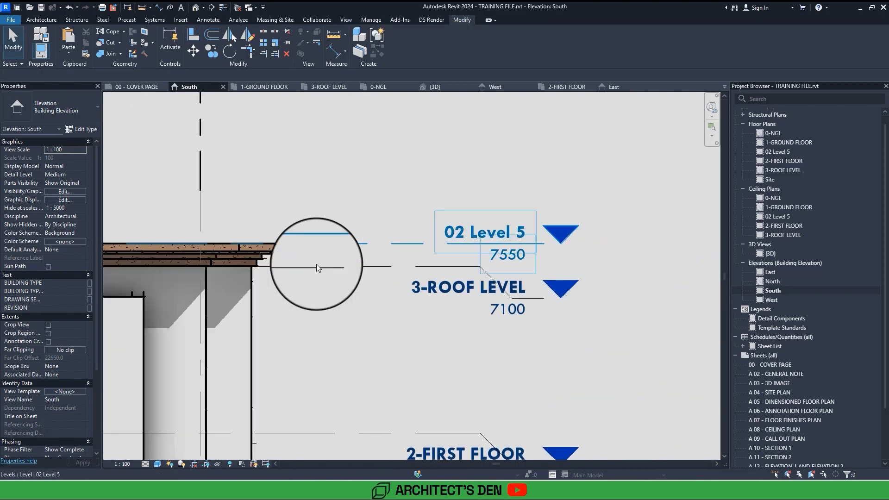
click(317, 267)
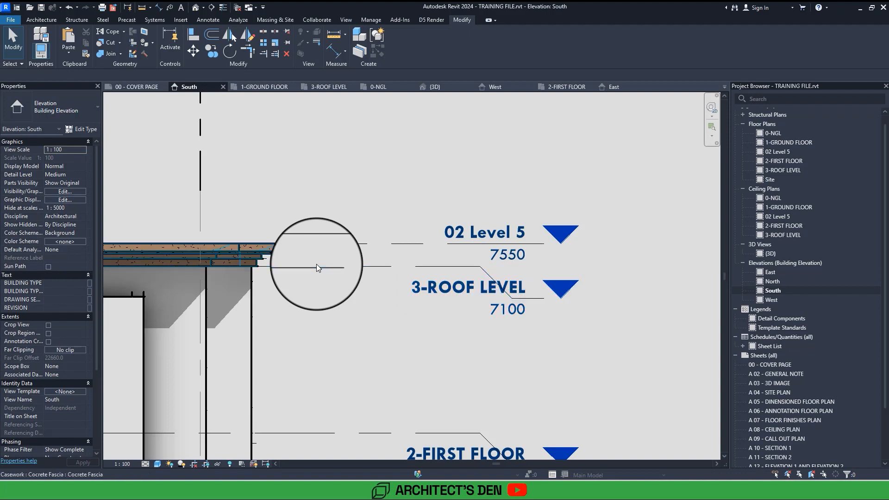
click(253, 271)
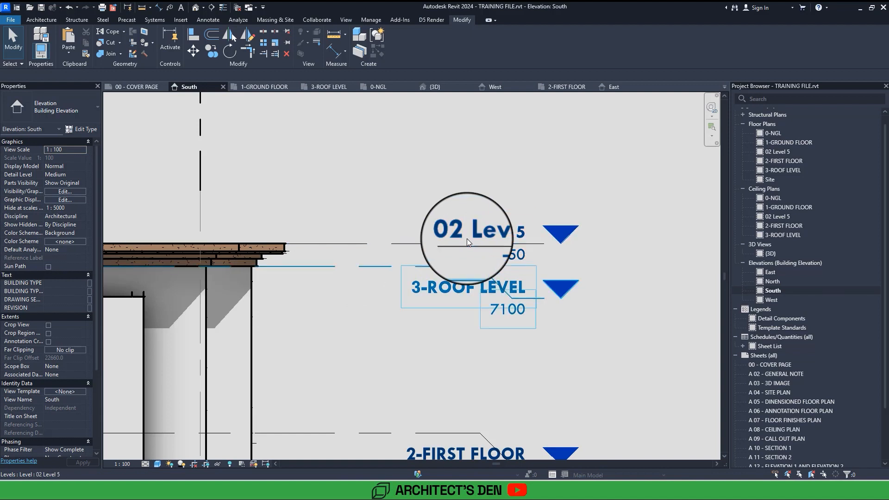
Rename the 3-ROOF LEVEL level as 3-ROOF FASCIA.
scroll(463, 245, down, 3)
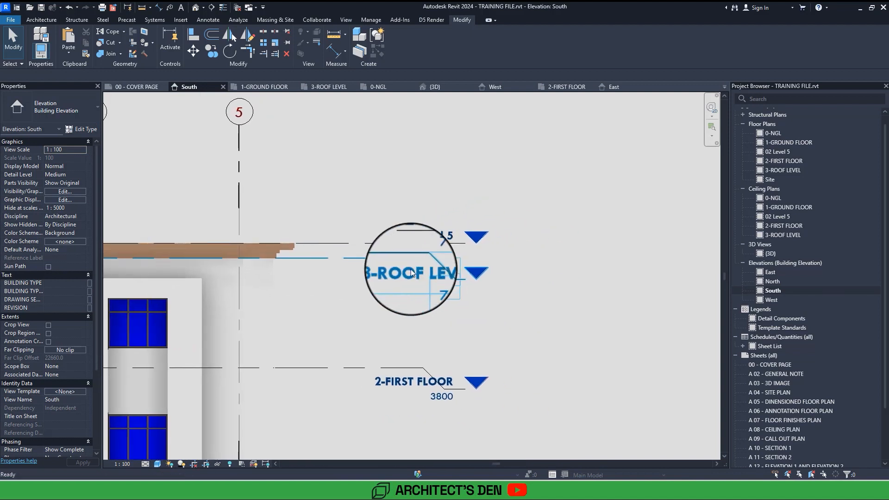
scroll(403, 275, up, 4)
scroll(399, 276, down, 2)
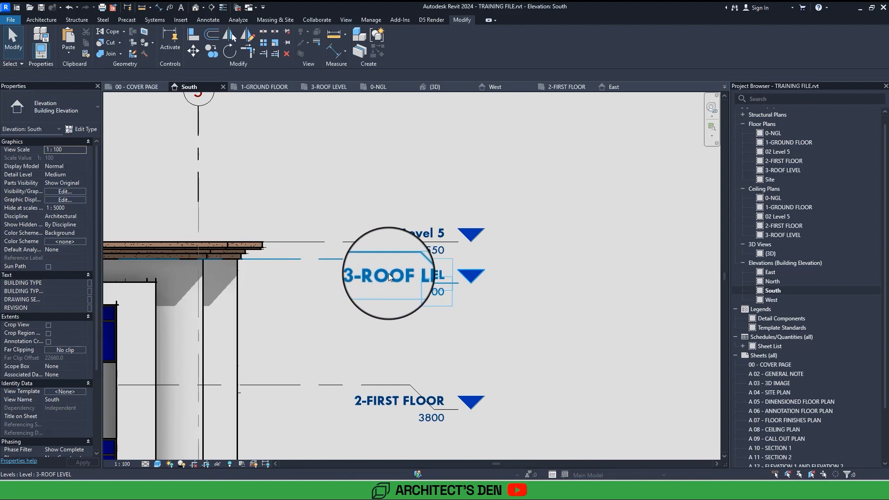
click(384, 275)
click(382, 277)
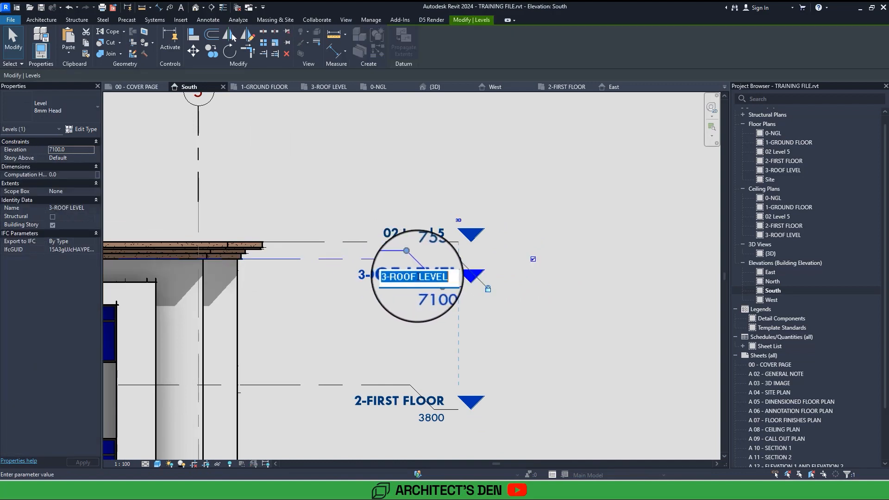
drag(418, 276, 459, 278)
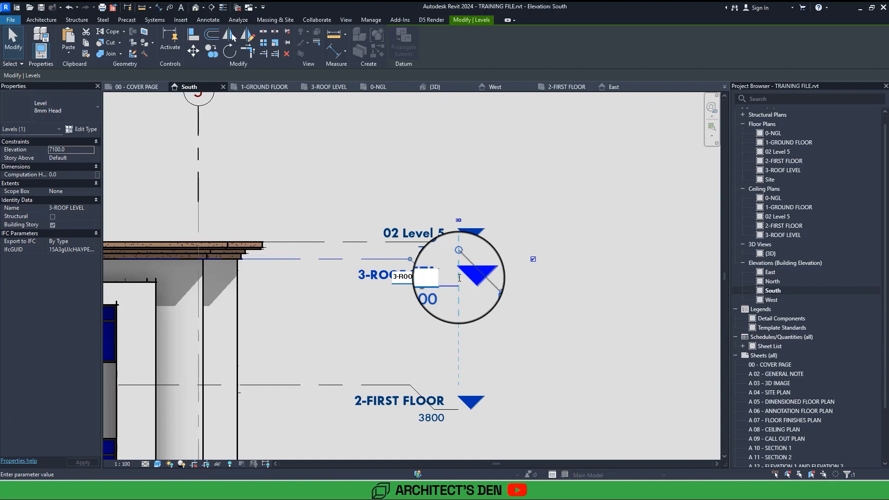
text(FASCIA)
click(423, 291)
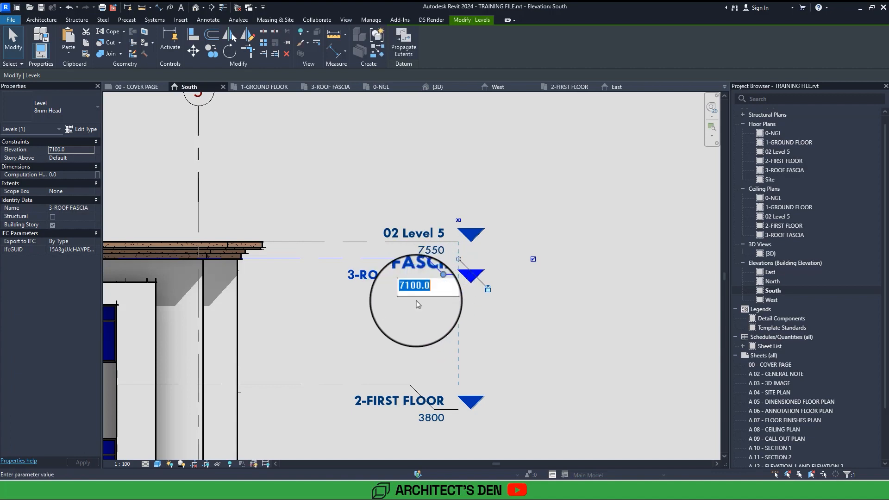
Rename the new level at the top of the fascia as "4- ROOF LEVEL".
click(424, 235)
click(423, 235)
drag(412, 236, 395, 240)
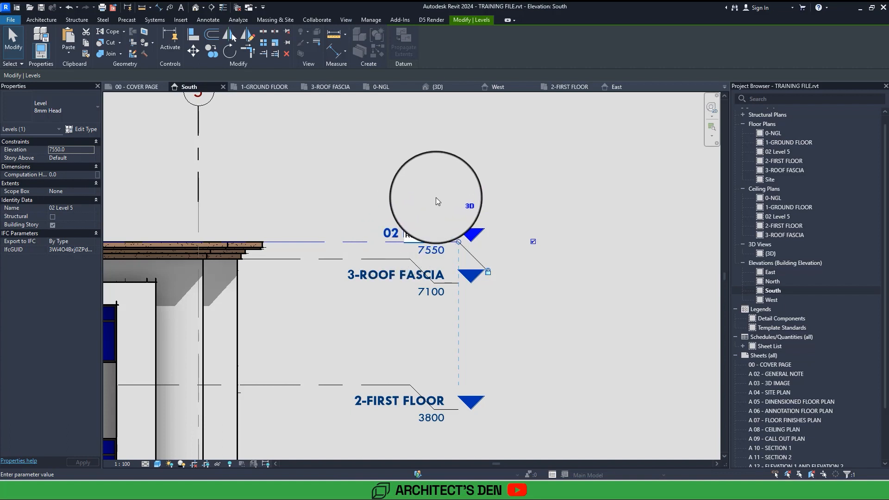
text(EVEL)
key(Return)
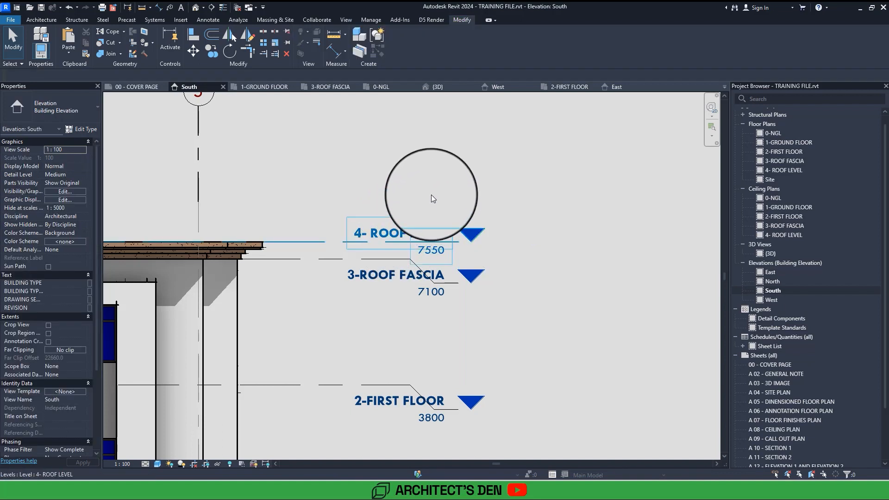
double_click(432, 252)
key(Return)
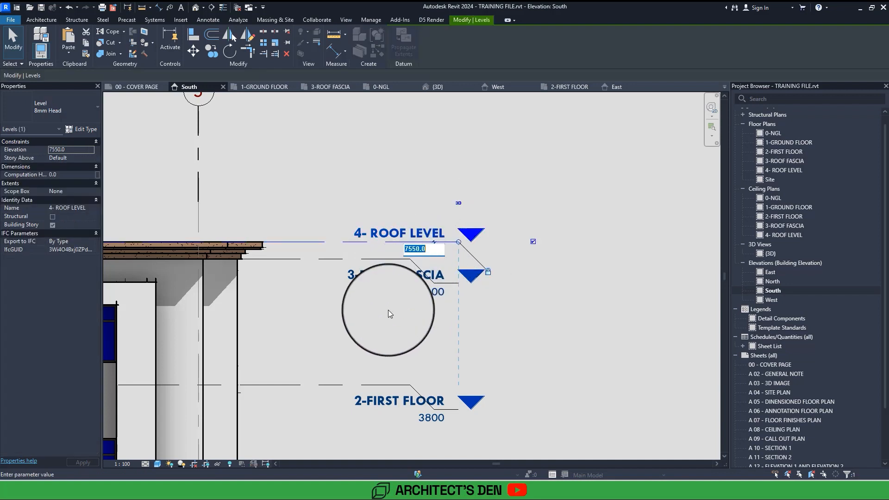
Open the 4- ROOF LEVEL floor plan and bring the grid area into closer view.
scroll(389, 309, down, 2)
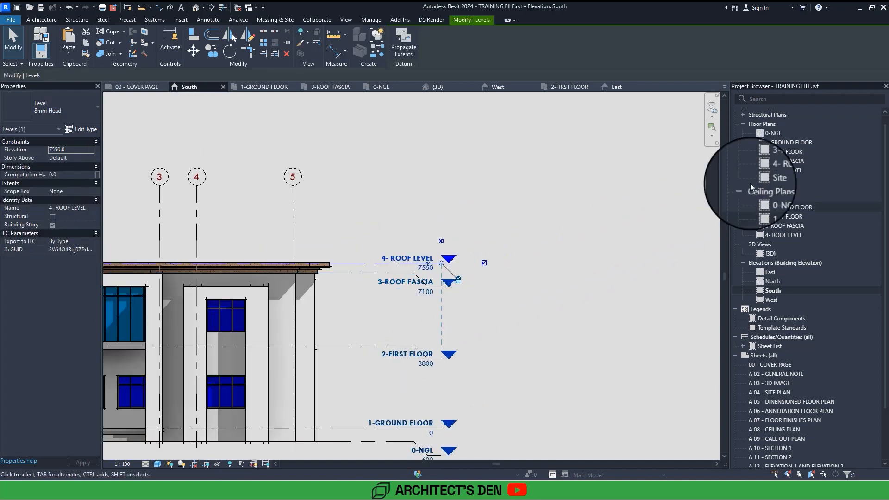
double_click(782, 170)
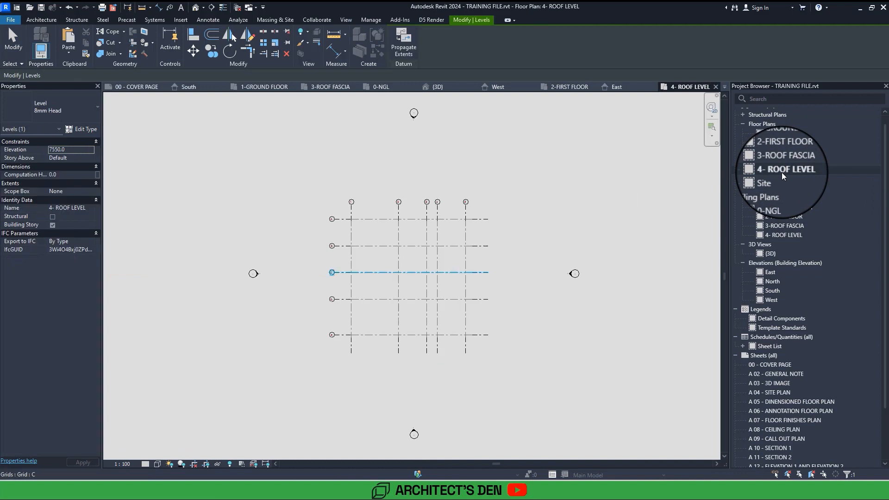
scroll(456, 273, up, 3)
middle_drag(455, 273, 487, 273)
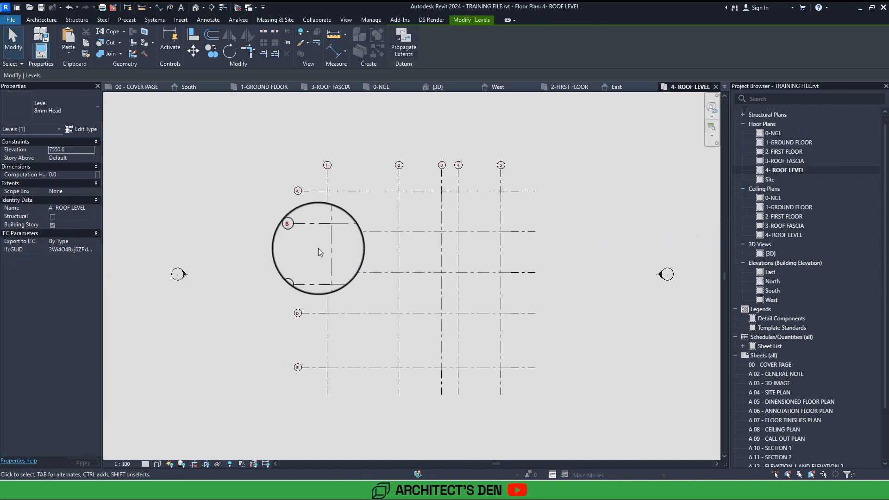
Set the underlay base level of the 4- ROOF LEVEL floor plan to 3-ROOF FASCIA.
click(278, 255)
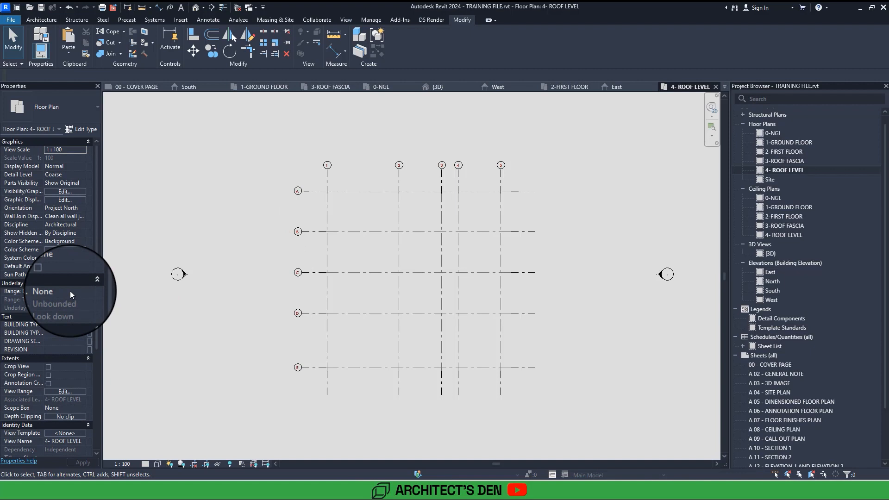
click(70, 291)
click(82, 291)
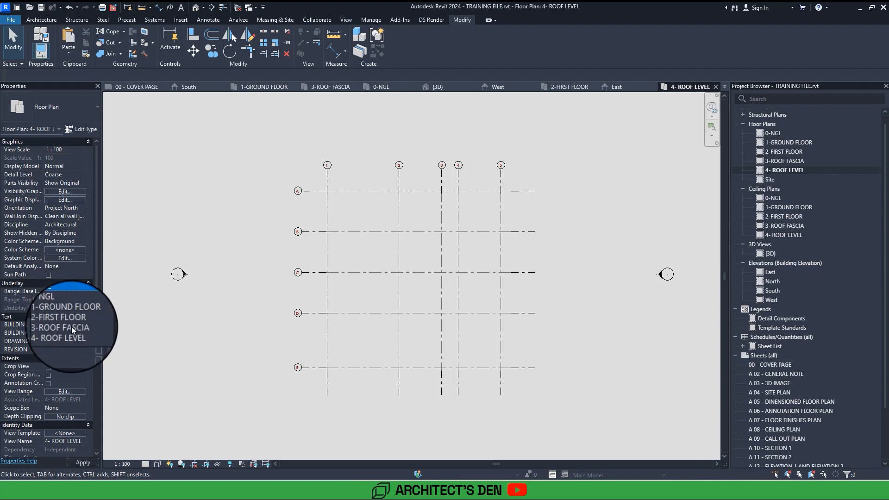
click(71, 327)
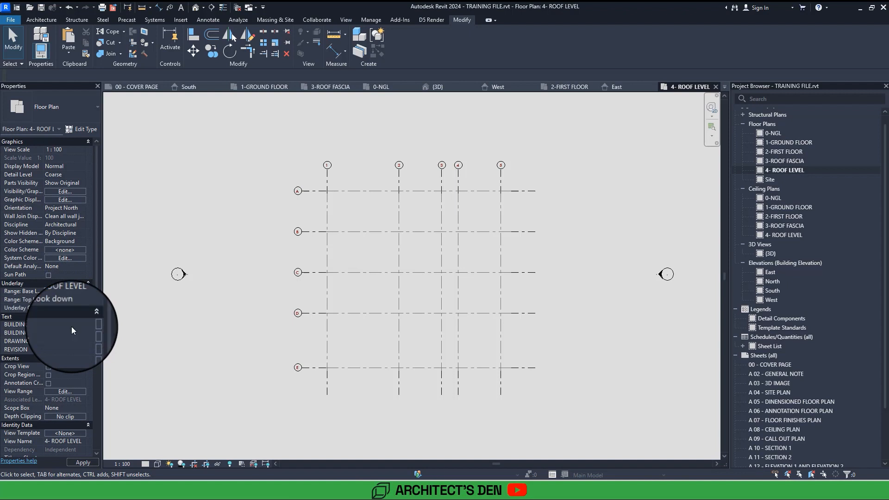
Start a roof by footprint on the 4- ROOF LEVEL plan using the OP ROOF 5MM basic roof type.
scroll(355, 273, up, 3)
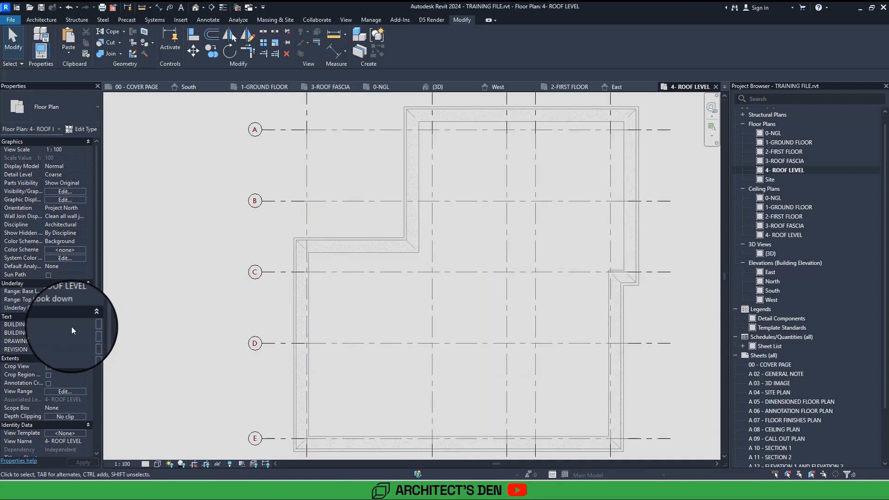
middle_drag(301, 273, 214, 309)
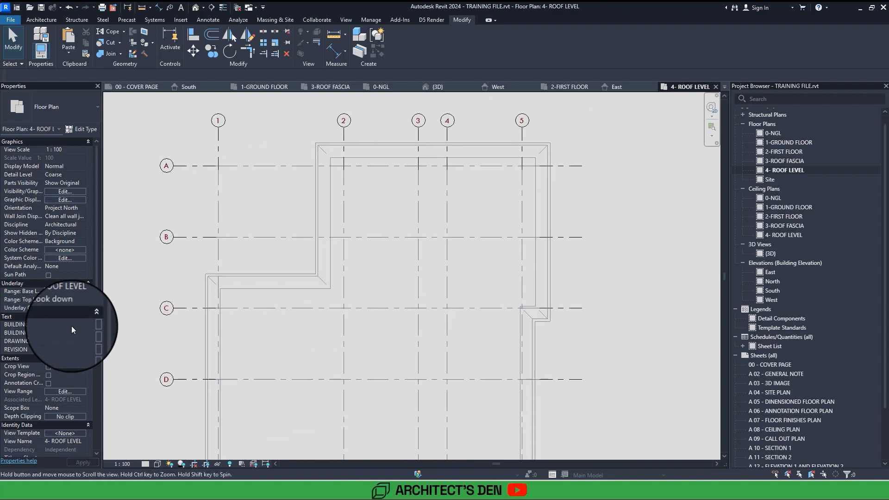
click(43, 18)
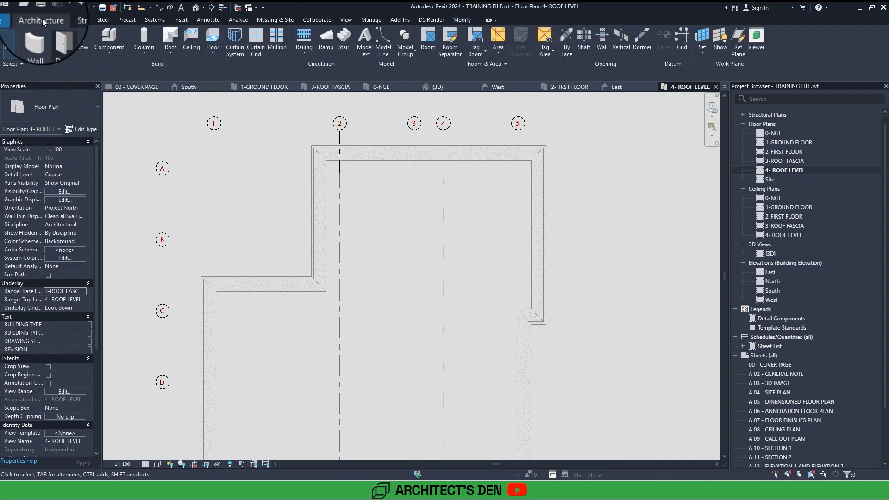
click(170, 52)
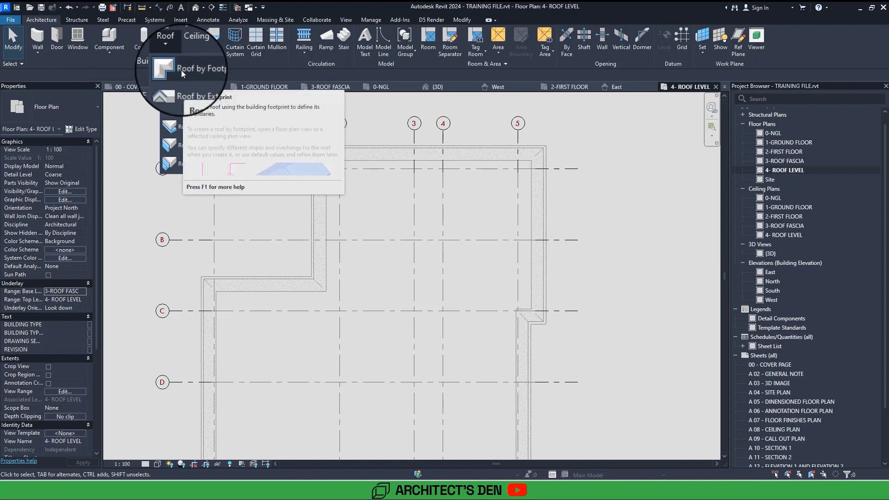
click(181, 70)
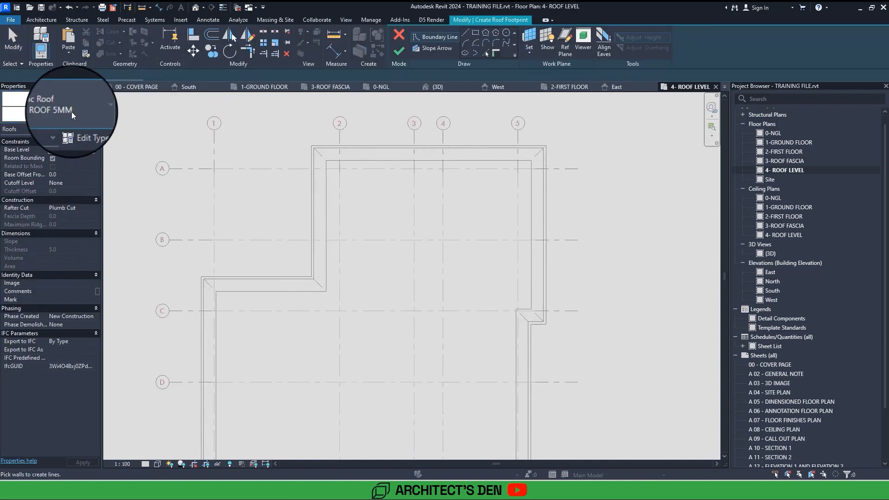
click(71, 112)
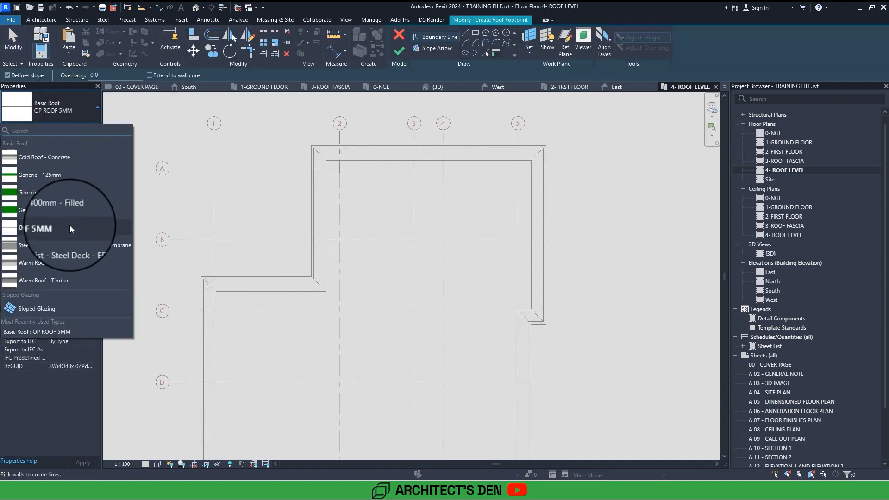
mouse_move(70, 228)
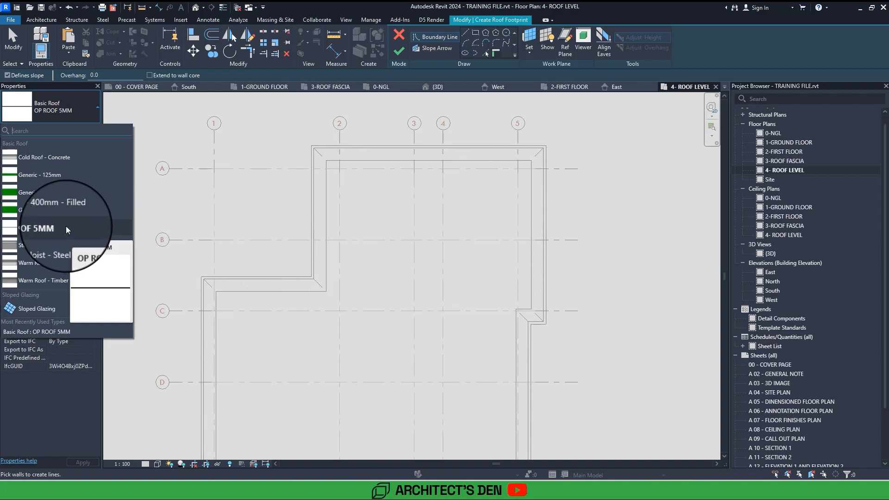
click(66, 226)
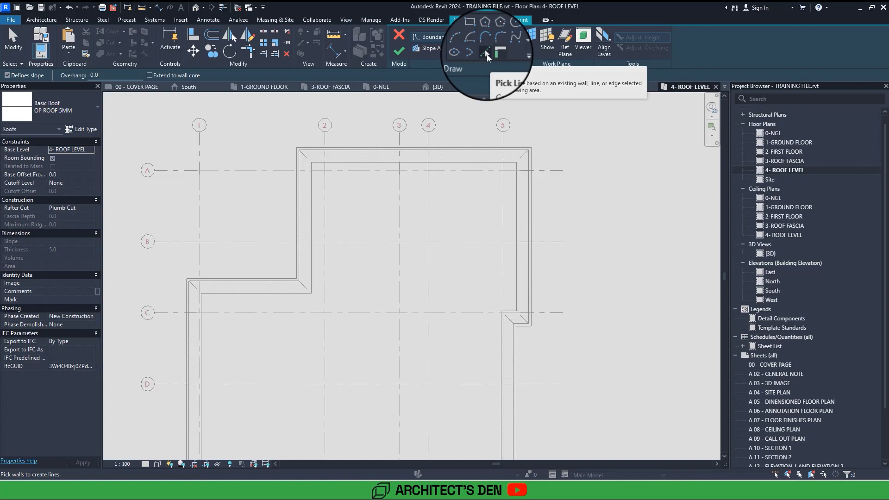
Using Pick Lines with a 25 mm offset, add roof boundary lines outside the fascia edges above grid A and beside grid 2.
click(487, 54)
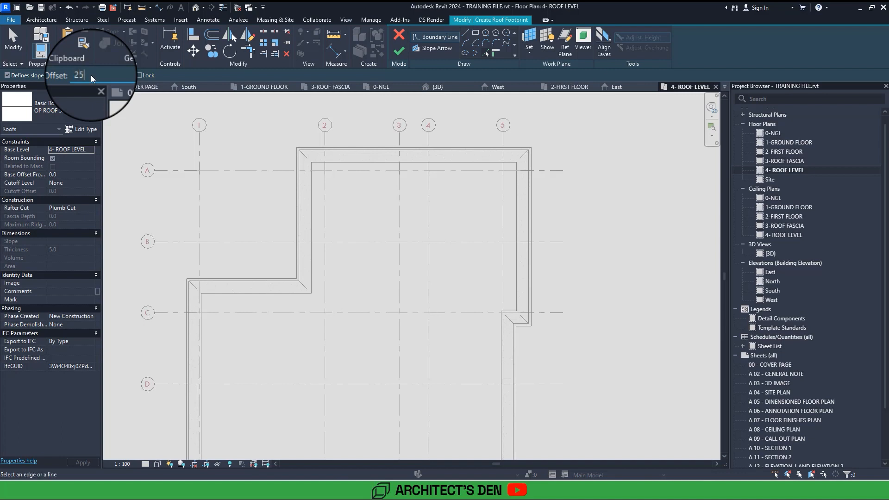
scroll(287, 172, up, 5)
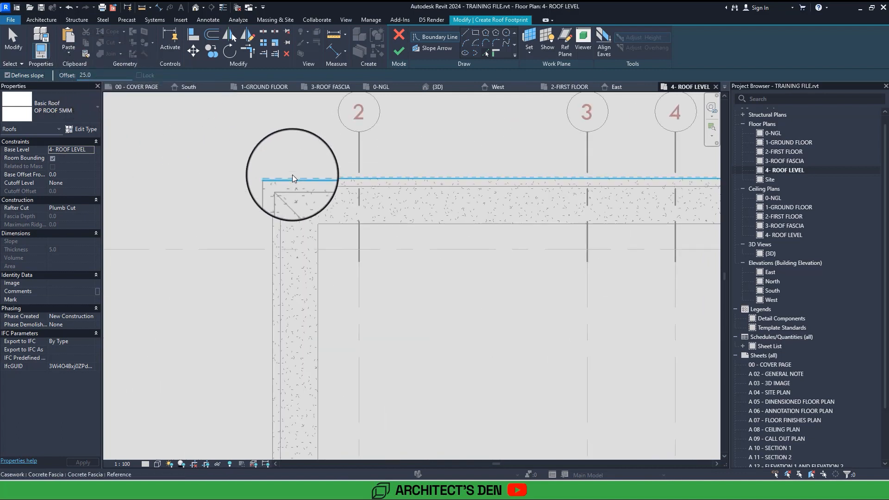
scroll(293, 174, up, 5)
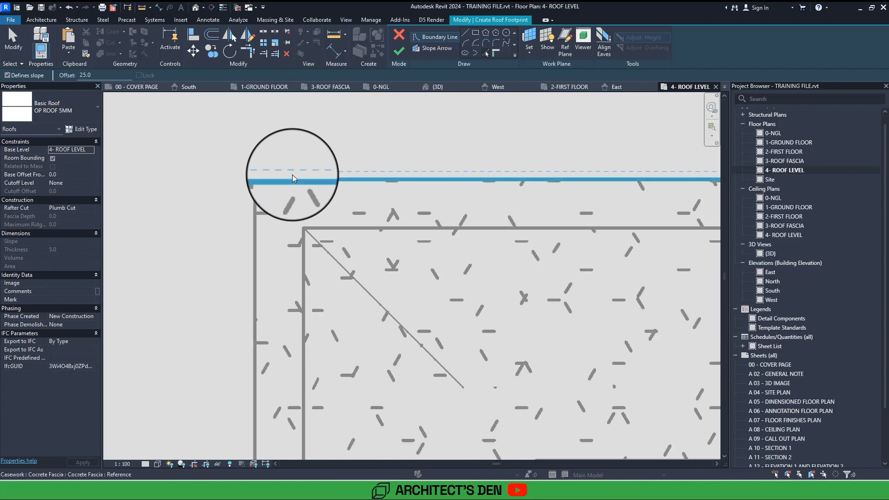
scroll(293, 174, down, 2)
scroll(292, 174, up, 3)
click(302, 180)
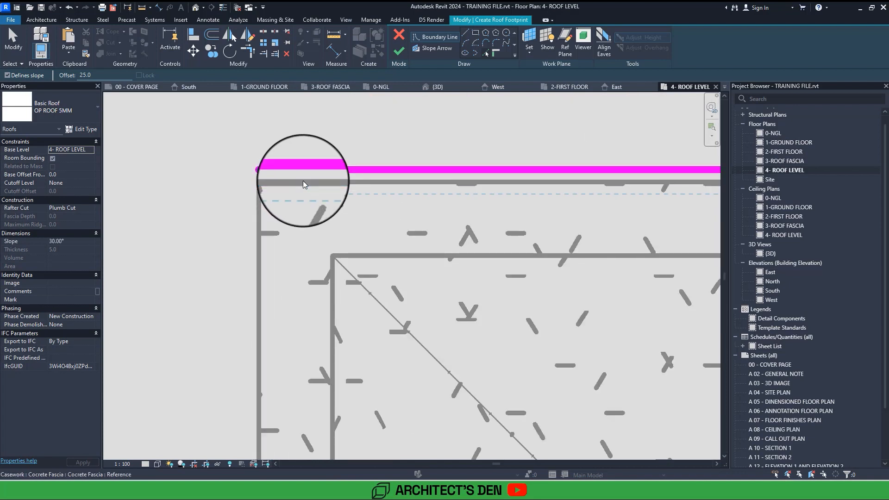
click(260, 196)
scroll(237, 179, down, 2)
scroll(238, 180, up, 3)
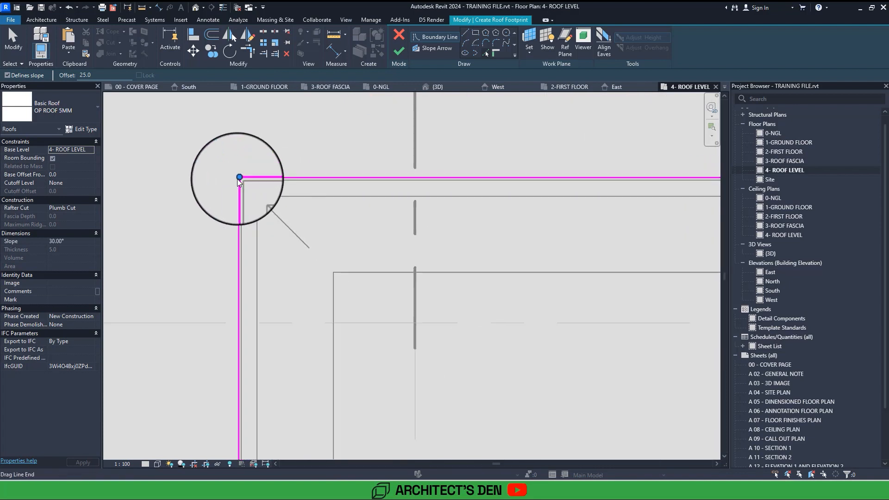
Add offset roof boundary lines along the horizontal fascia edge between grids B and C and the long outer edge beside grid 1.
scroll(238, 179, down, 3)
middle_drag(237, 178, 277, 83)
scroll(315, 297, up, 4)
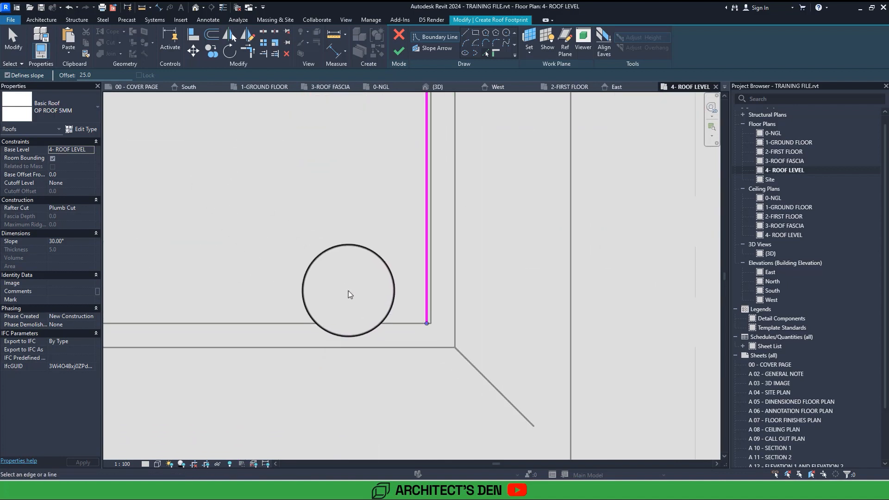
click(379, 322)
scroll(380, 321, down, 4)
scroll(340, 285, up, 3)
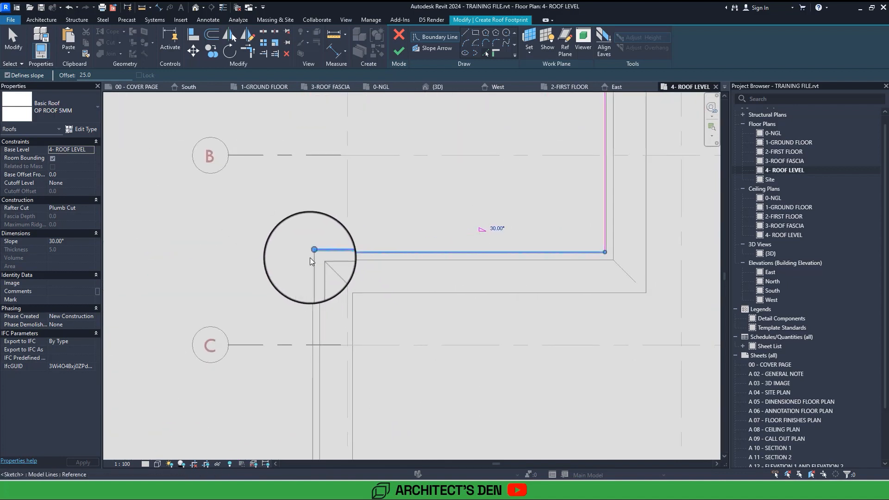
scroll(310, 257, up, 3)
click(308, 256)
scroll(308, 257, down, 4)
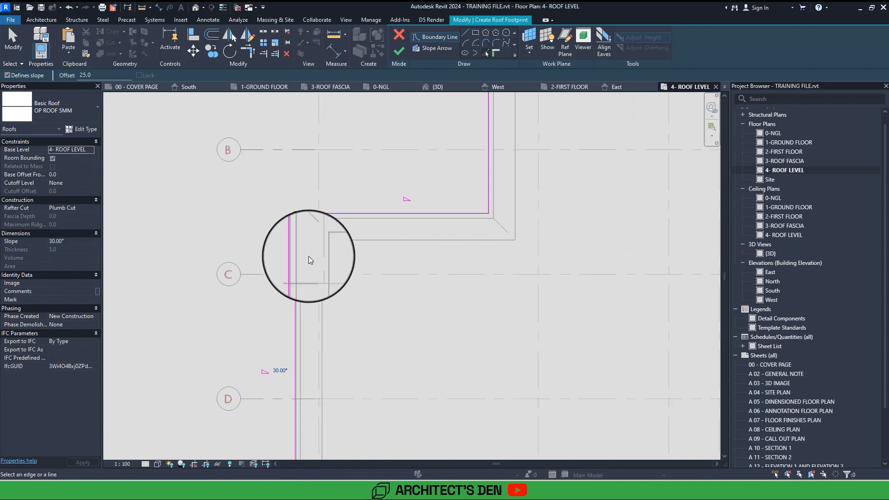
Add offset roof boundary lines along the outer fascia edge below grid E and the lower outer edge beside grid 5.
scroll(308, 257, down, 3)
middle_drag(308, 256, 287, 142)
scroll(301, 278, up, 5)
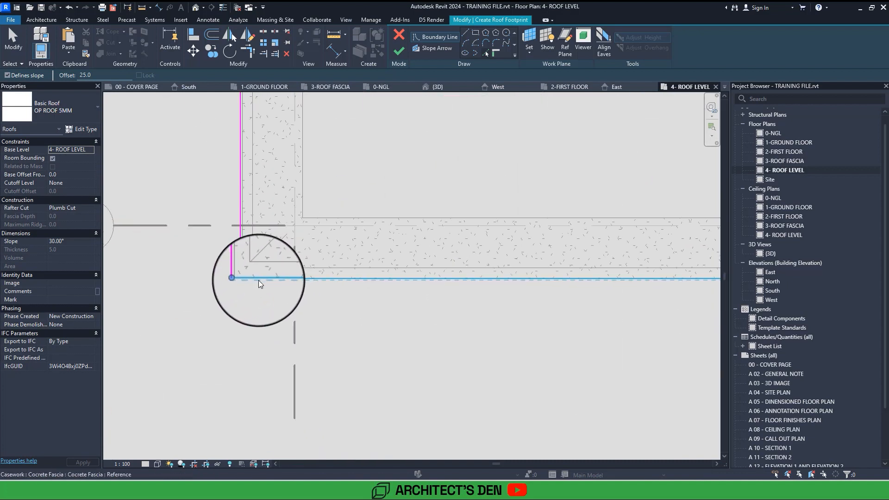
click(258, 280)
scroll(259, 280, down, 4)
scroll(323, 269, up, 4)
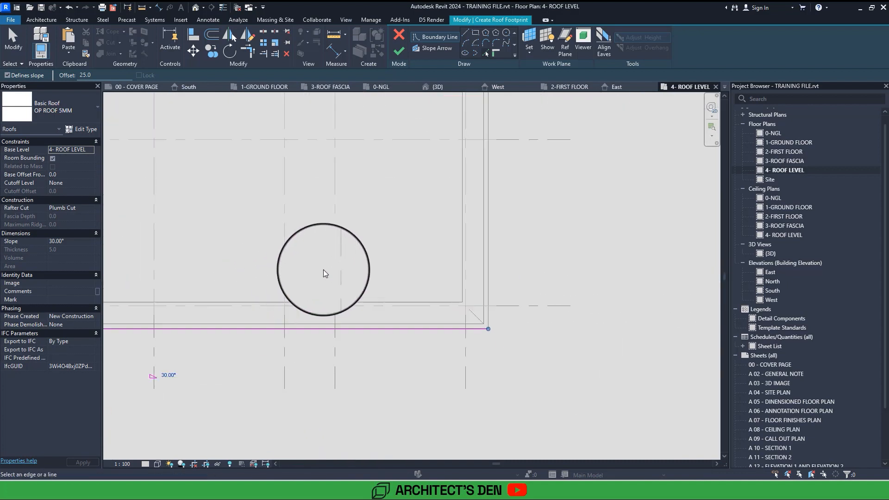
scroll(491, 243, up, 2)
click(499, 241)
Close the roof boundary along the short fascia return near grid C and the upper edge beside grid 5, and finish the footprint.
middle_drag(499, 240, 339, 279)
click(338, 280)
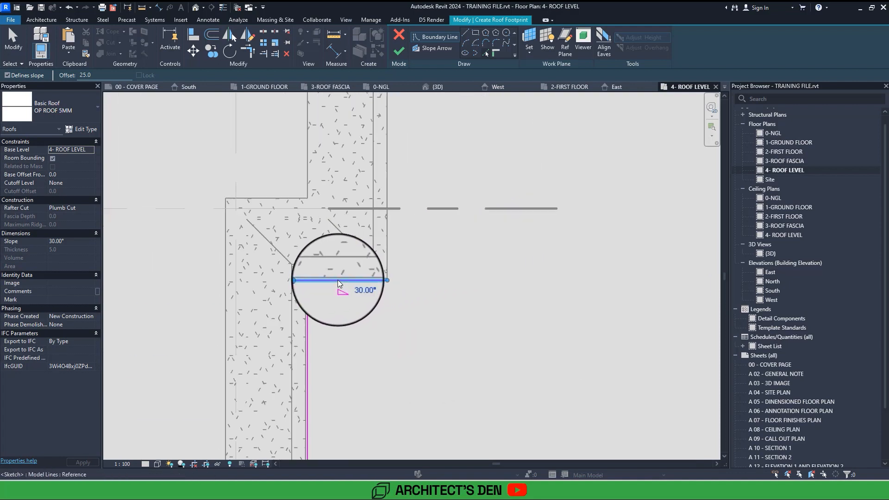
click(388, 247)
scroll(388, 247, down, 2)
middle_drag(388, 247, 418, 371)
scroll(388, 247, down, 2)
middle_drag(388, 241, 460, 241)
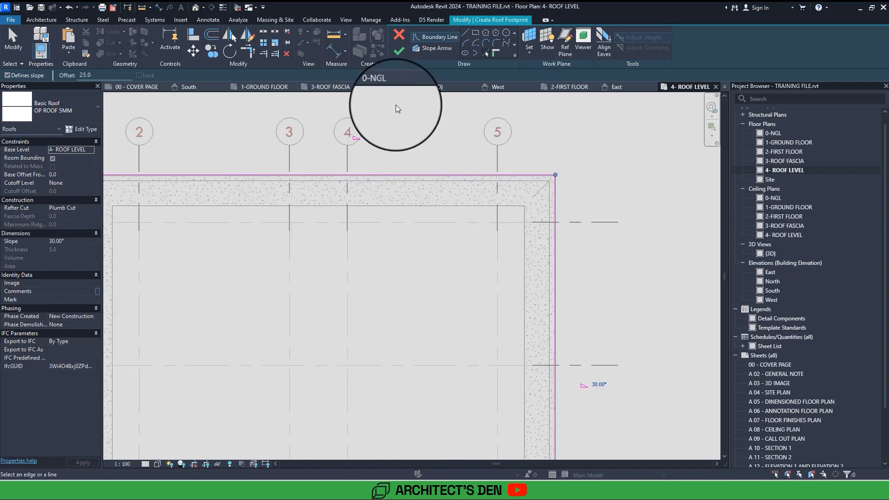
click(399, 52)
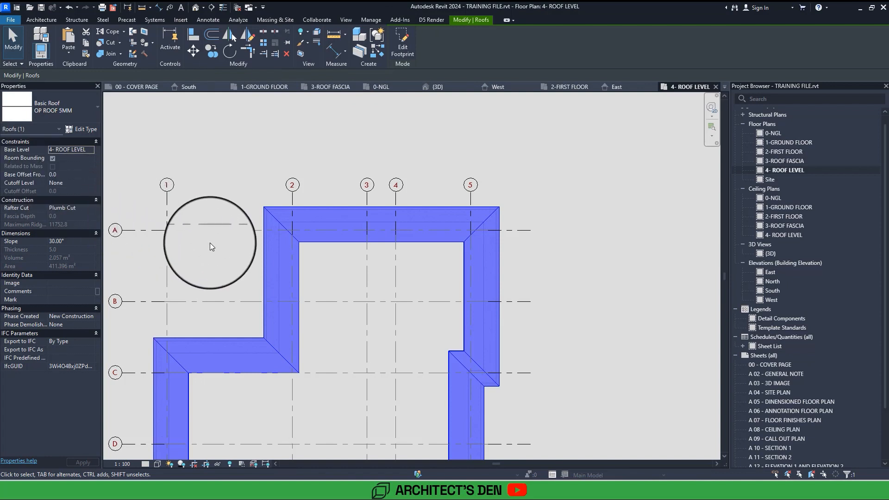
Inspect the roof's slope setting and the slope of the footprint boundary line between grids B and C, and finish the footprint edit.
click(56, 242)
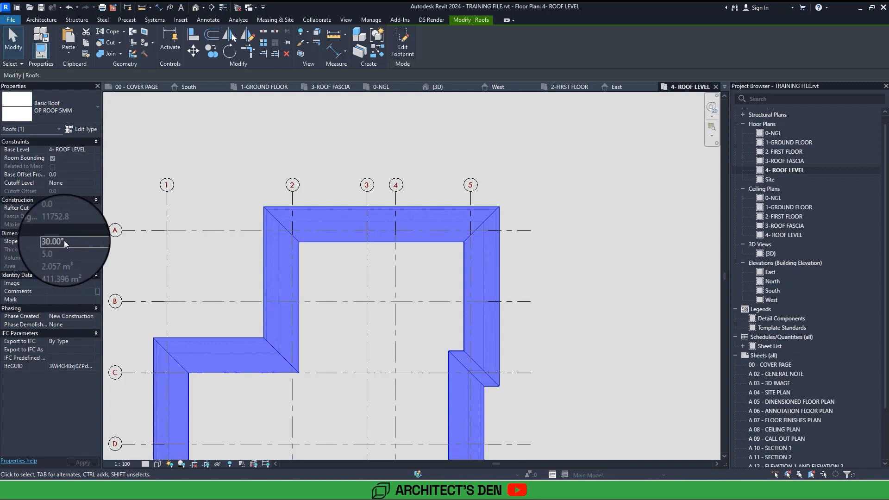
double_click(306, 243)
middle_drag(284, 323, 305, 250)
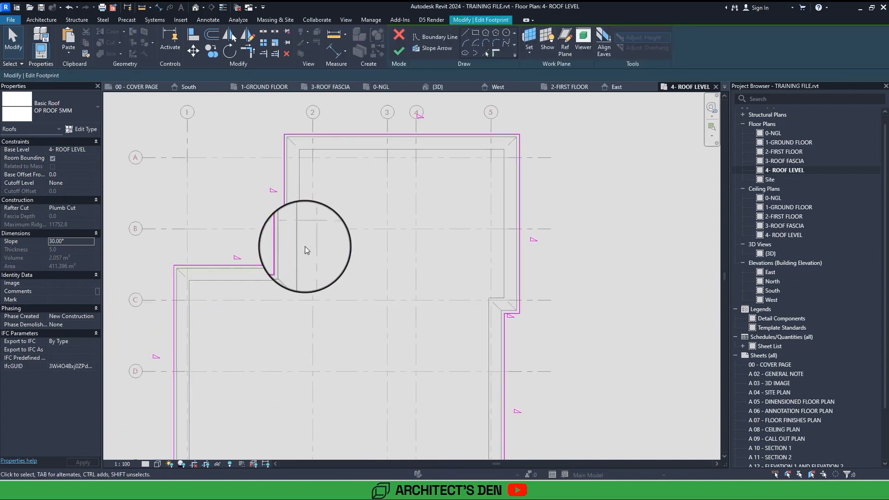
scroll(306, 250, down, 3)
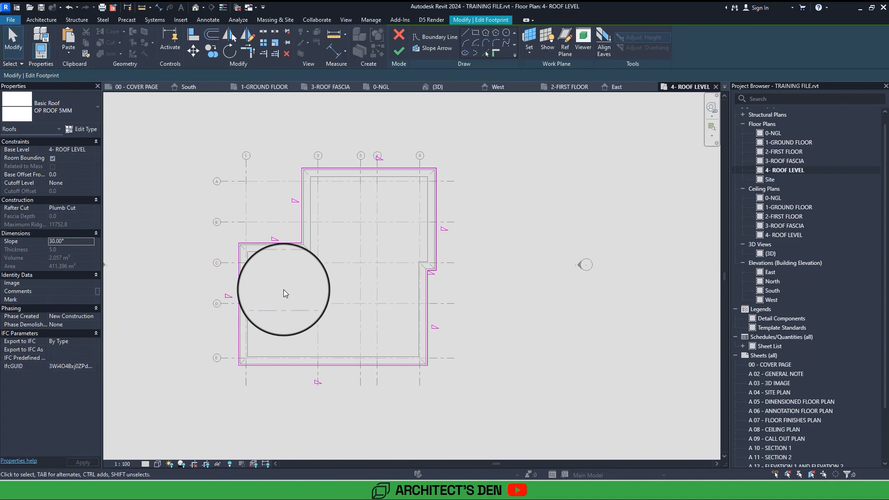
scroll(257, 251, up, 1)
scroll(247, 238, up, 3)
click(247, 238)
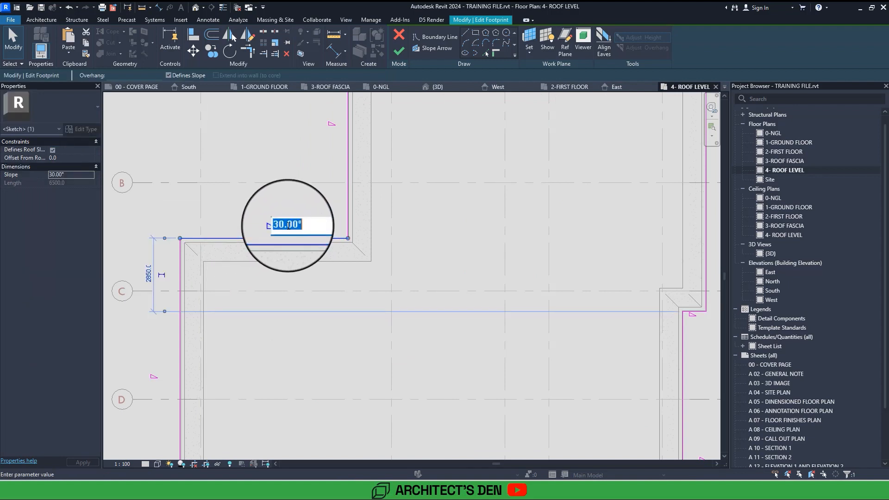
click(292, 209)
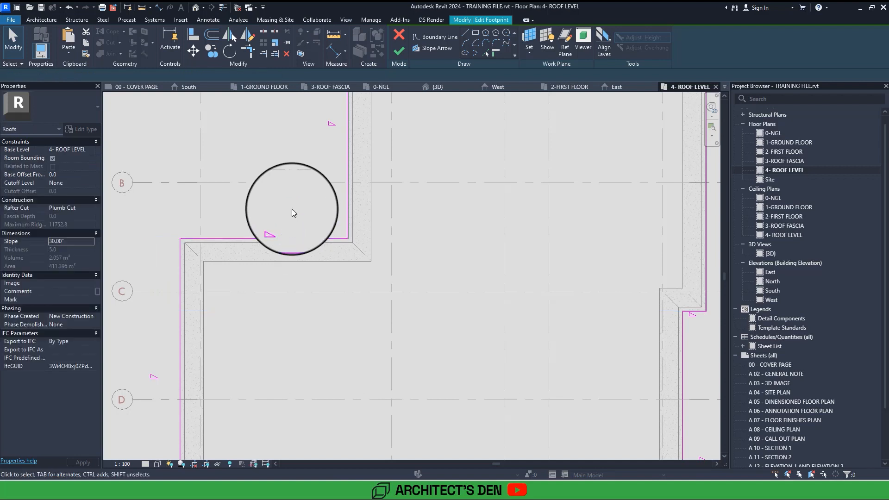
scroll(291, 210, down, 3)
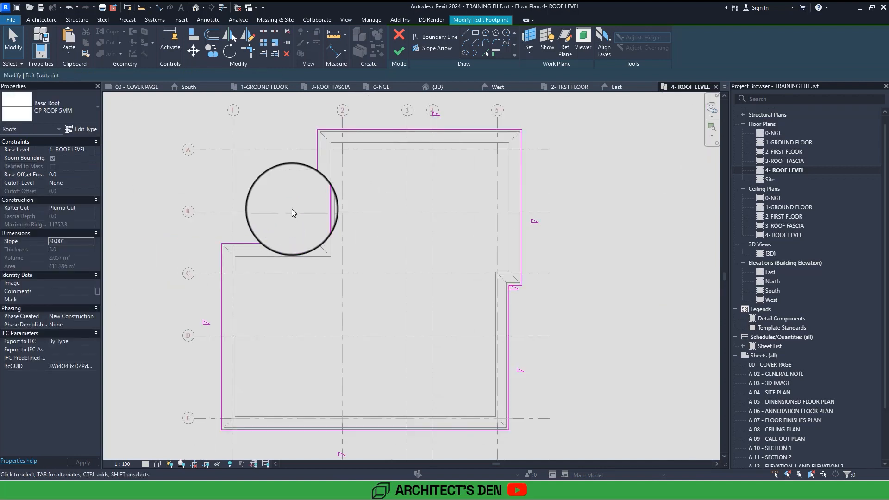
click(399, 54)
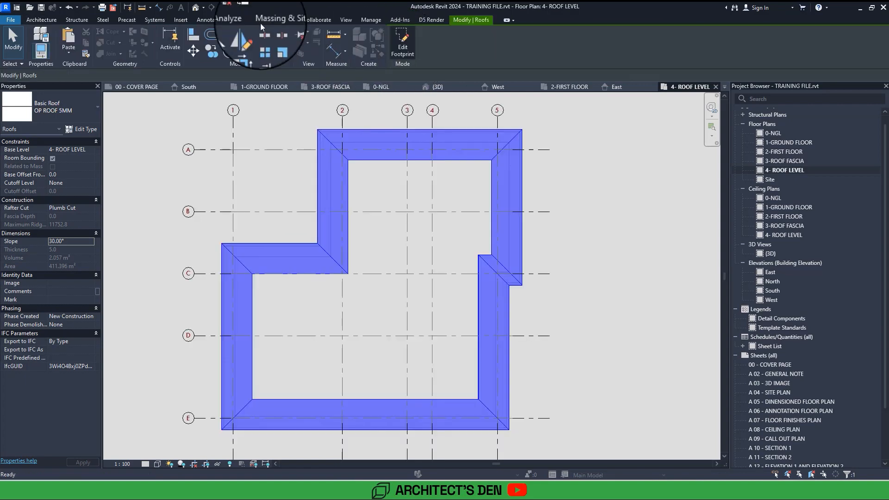
Examine the new roof in the 3D view from several sides, including the fascia and the opening above the entrance.
click(195, 8)
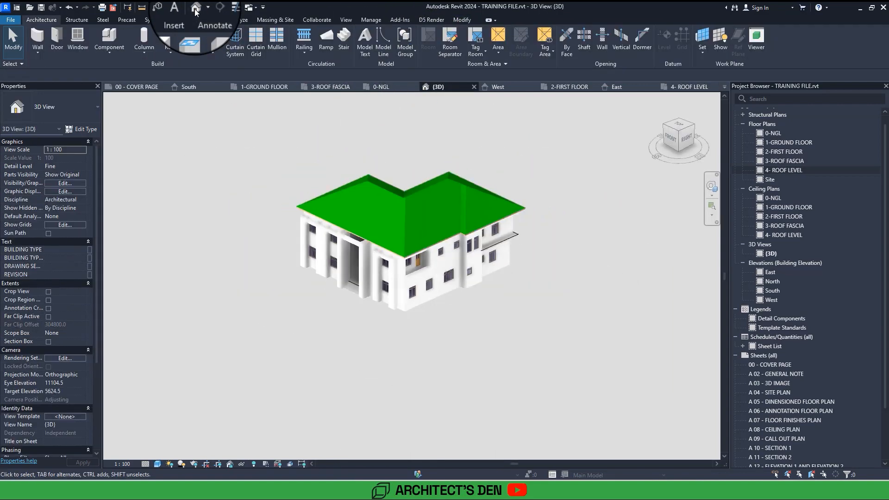
shift+middle_drag(393, 283, 569, 270)
shift+middle_drag(393, 278, 283, 283)
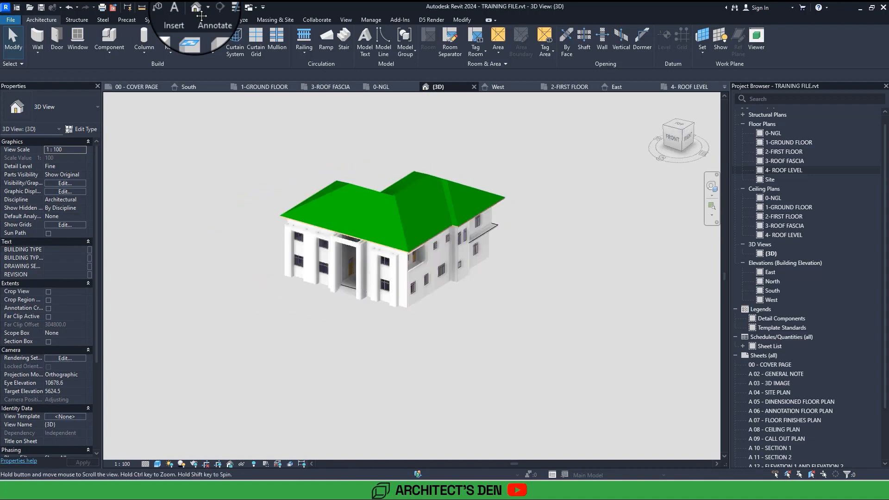
middle_drag(343, 288, 319, 202)
scroll(311, 296, up, 2)
scroll(318, 202, up, 4)
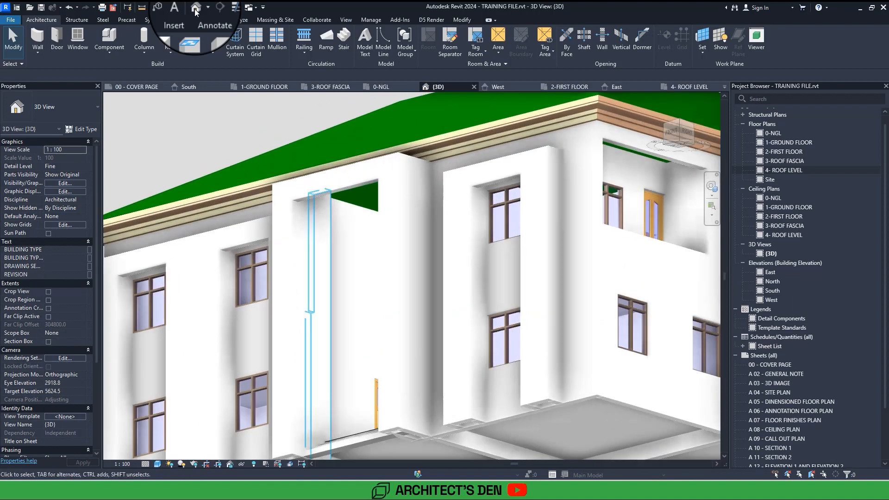
scroll(338, 212, up, 2)
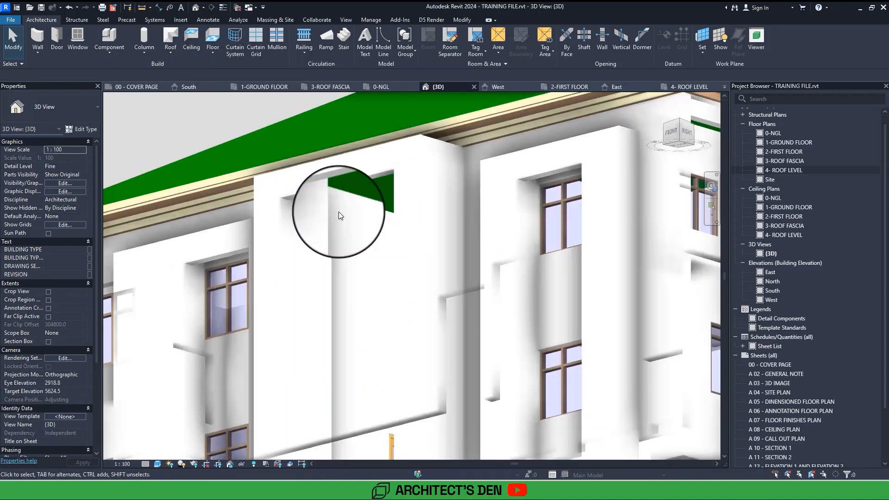
scroll(337, 212, down, 4)
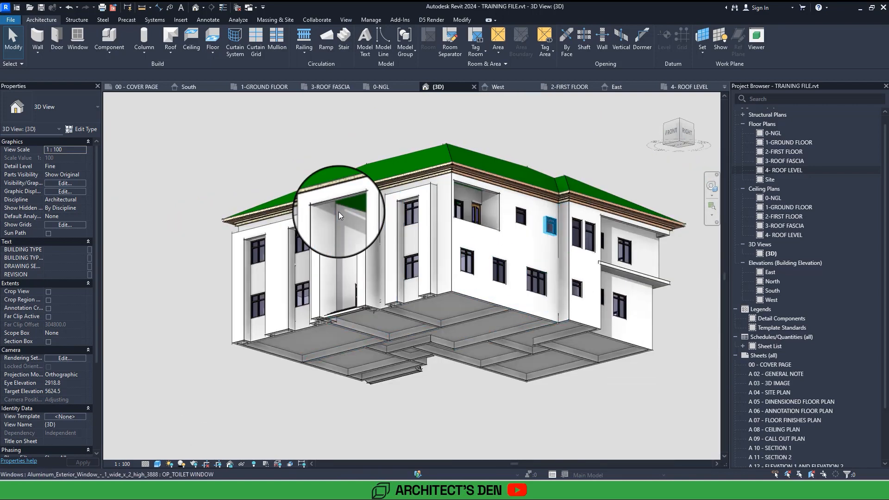
shift+middle_drag(338, 211, 342, 216)
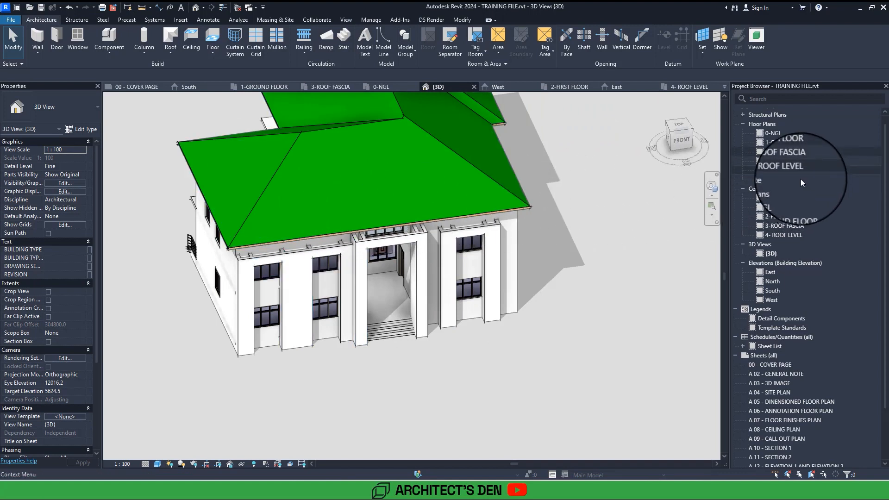
On the 2-FIRST FLOOR reflected ceiling plan, start a sketched ceiling of type OP CEILING 50MM.
double_click(779, 150)
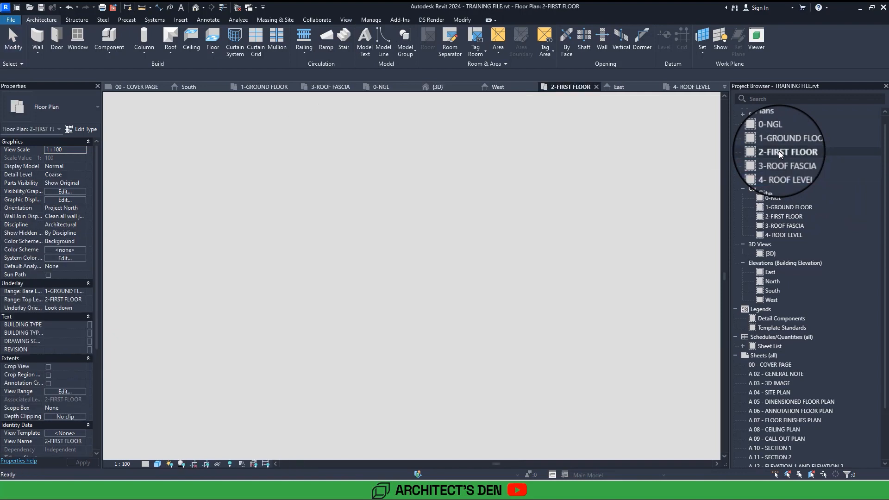
double_click(795, 218)
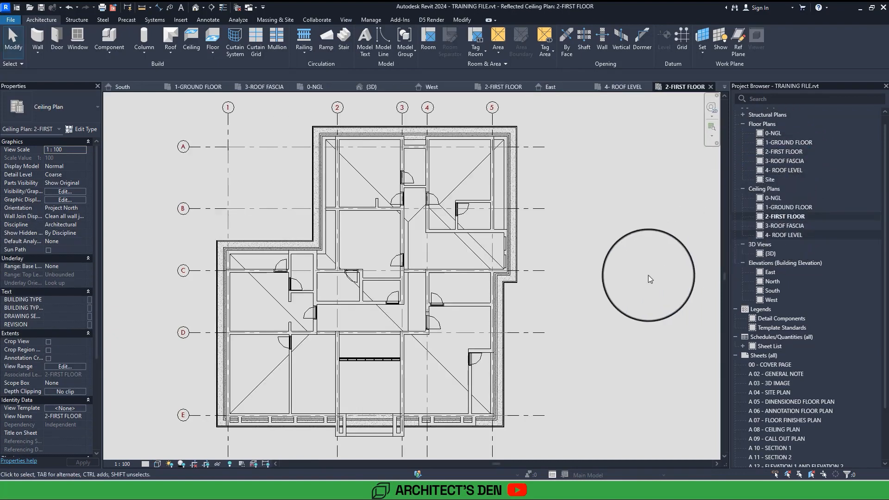
middle_drag(619, 288, 606, 249)
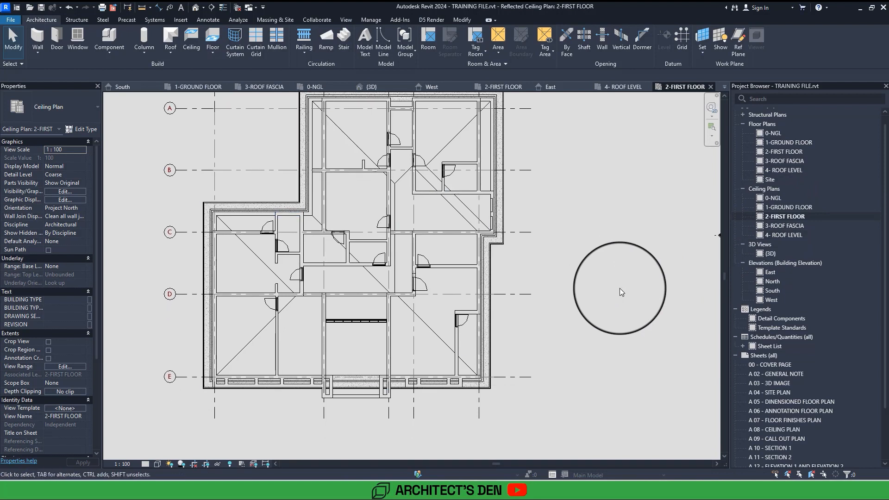
click(192, 40)
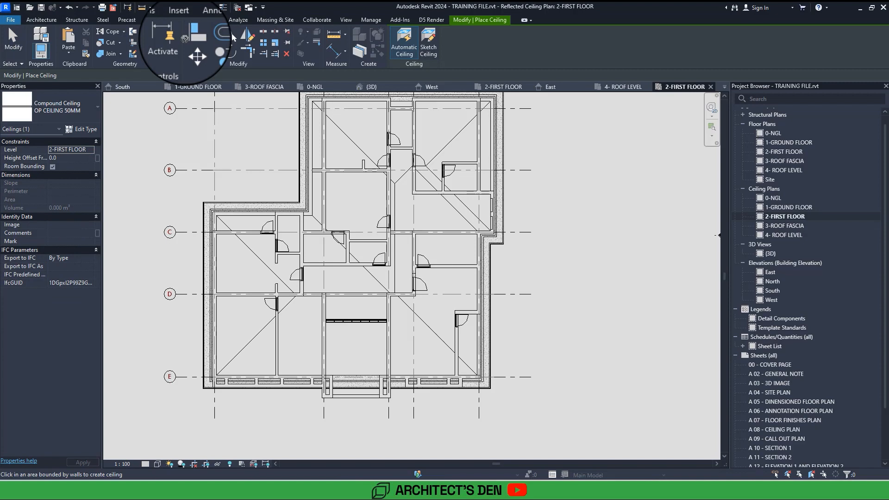
click(79, 130)
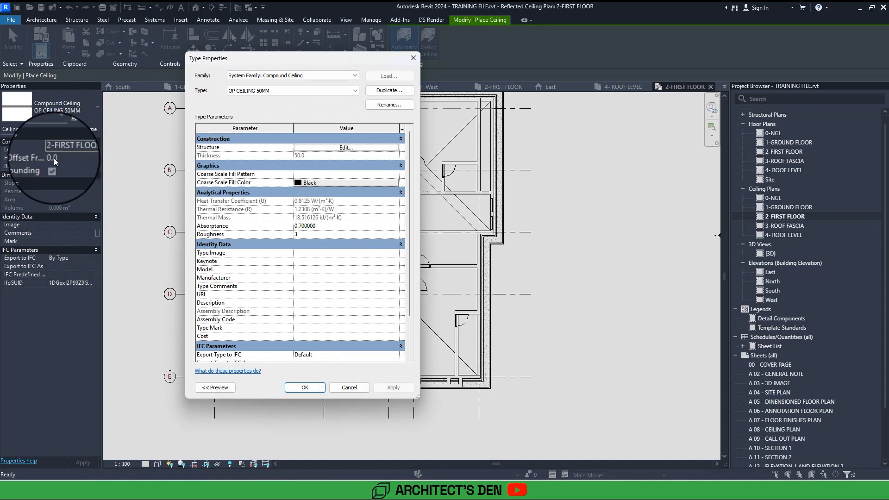
key(Escape)
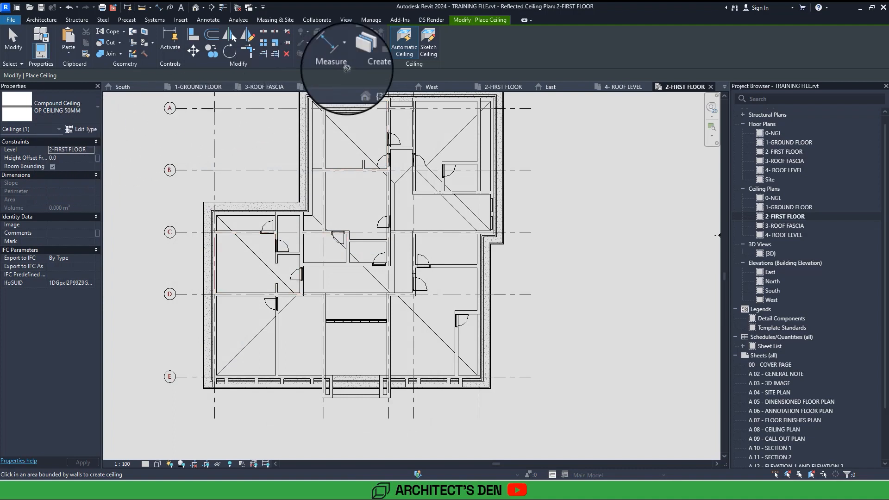
click(431, 46)
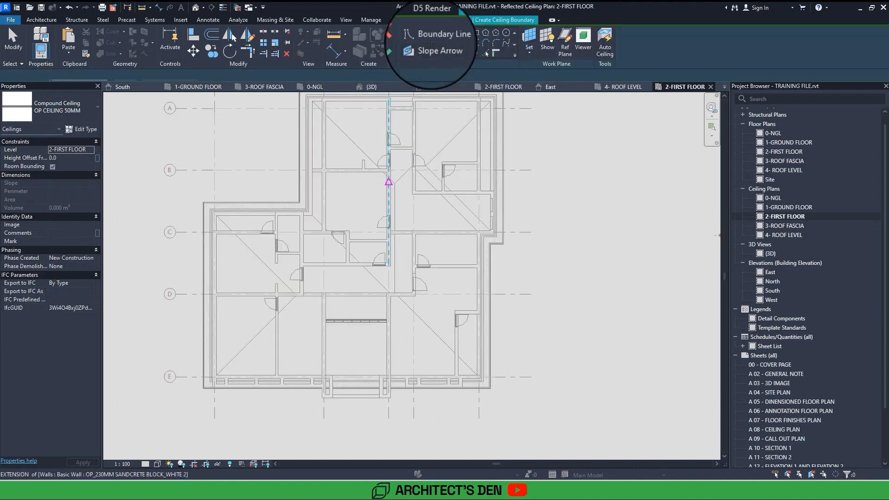
Sketch the ceiling boundary along the inner wall corners above grid C, up beside grid 2, and along grid A to past grid 5.
scroll(355, 273, up, 6)
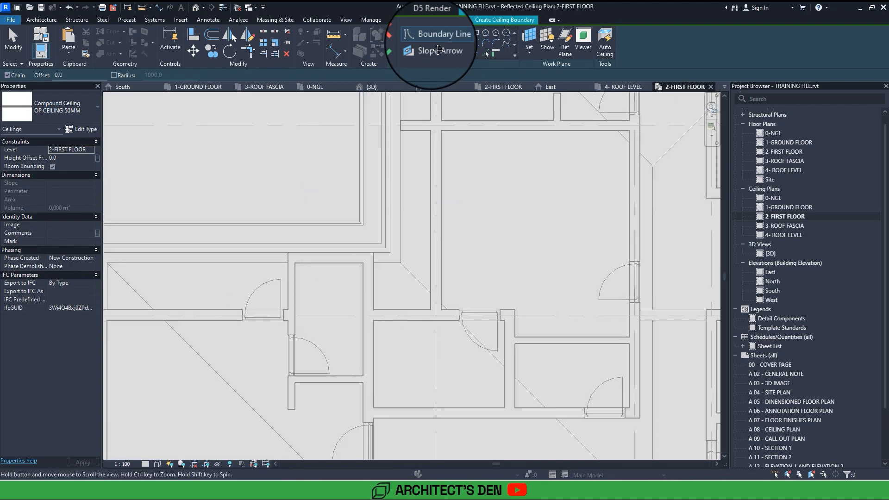
middle_drag(373, 250, 360, 323)
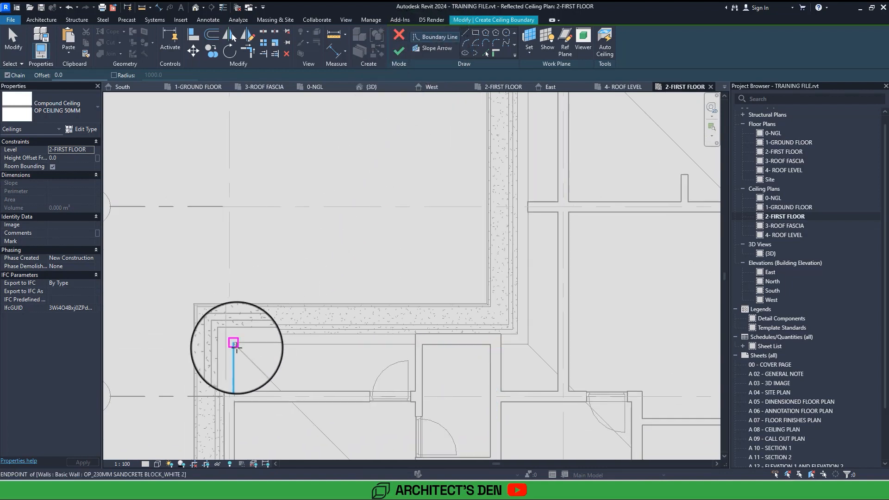
click(234, 343)
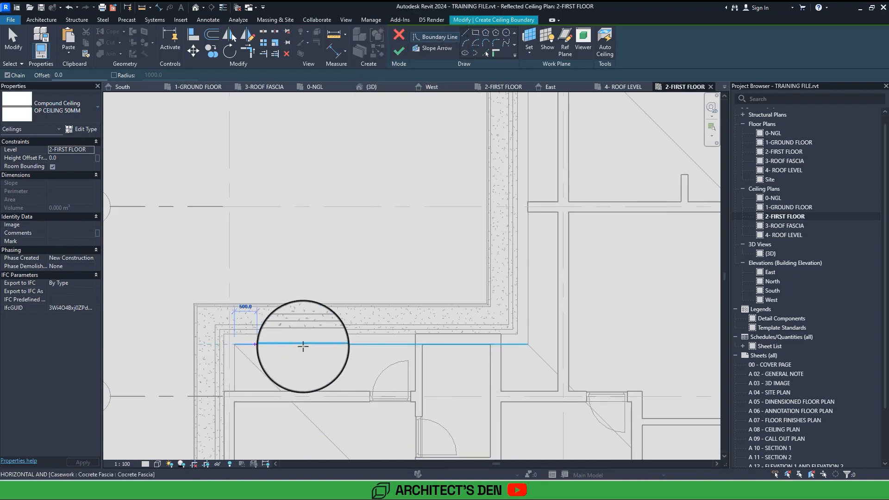
click(527, 344)
middle_drag(606, 180, 515, 349)
middle_drag(699, 148, 445, 175)
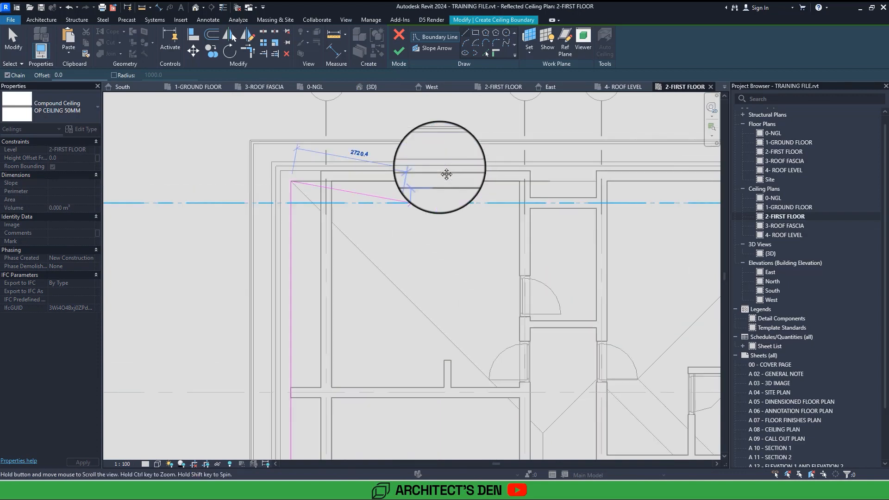
scroll(445, 175, down, 1)
middle_drag(658, 174, 452, 179)
scroll(455, 178, down, 1)
click(475, 192)
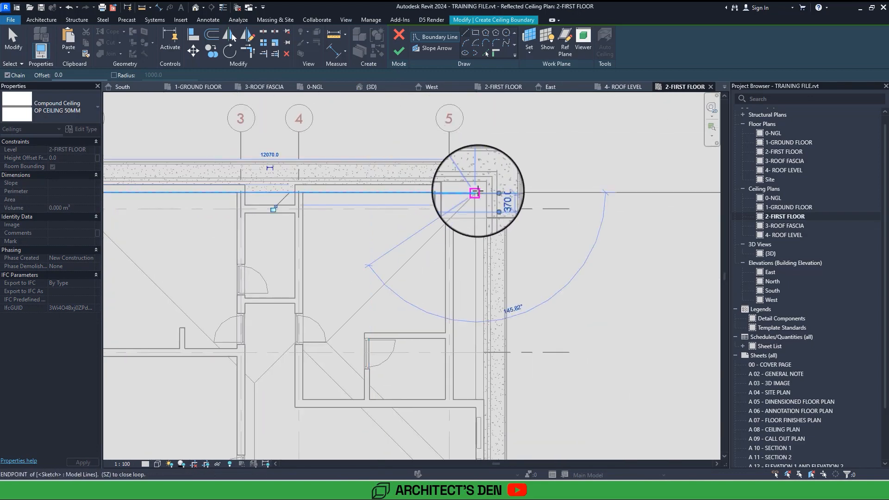
Continue the ceiling boundary down the wall beyond grid 5 to grid C and along the short return to the inner corner at grid 5.
scroll(477, 190, down, 2)
middle_drag(473, 290, 478, 202)
scroll(479, 241, up, 1)
middle_drag(499, 273, 478, 279)
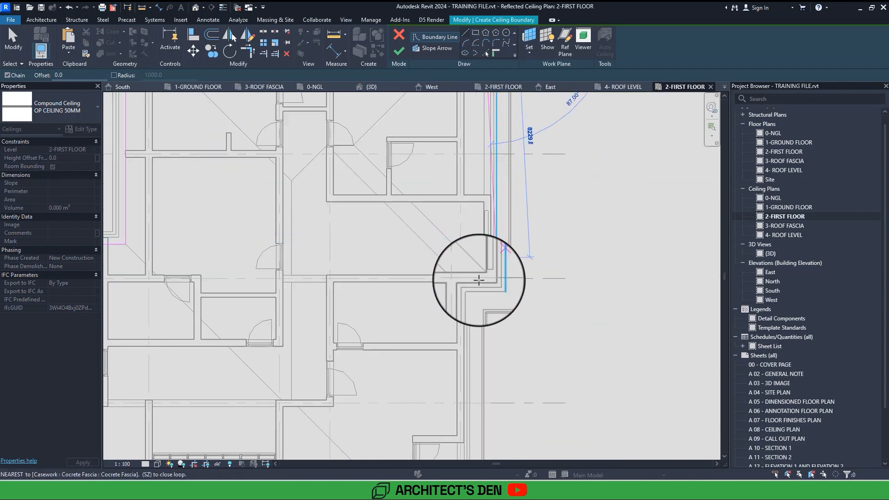
scroll(478, 280, up, 1)
scroll(478, 280, up, 1)
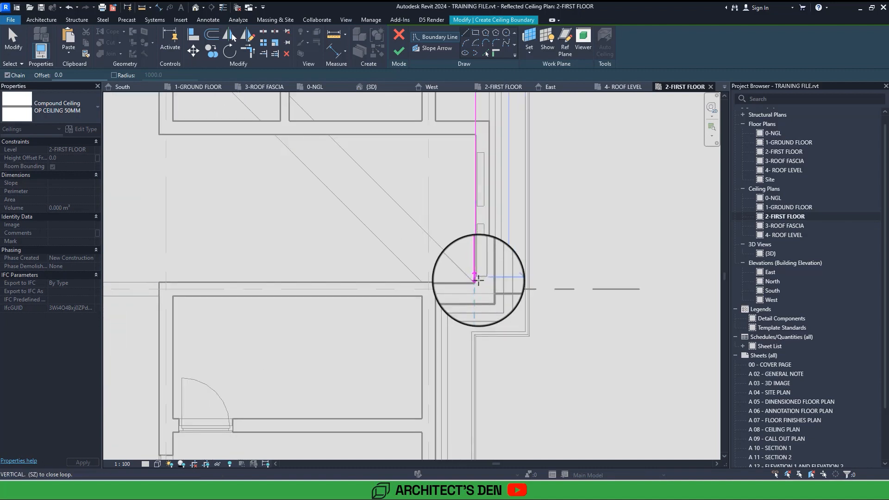
click(476, 282)
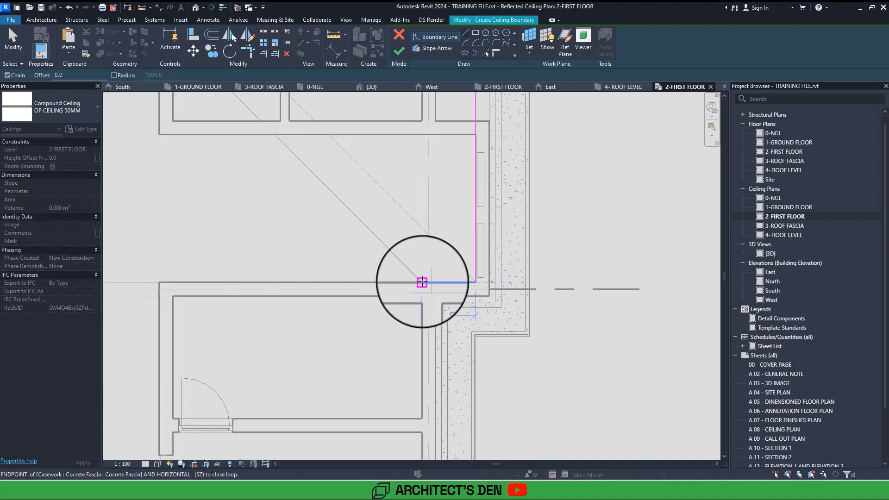
click(422, 282)
Run the ceiling boundary down the inner wall face at grid 5 and along grid E, ending at the grid 1 inner corner.
scroll(423, 283, down, 5)
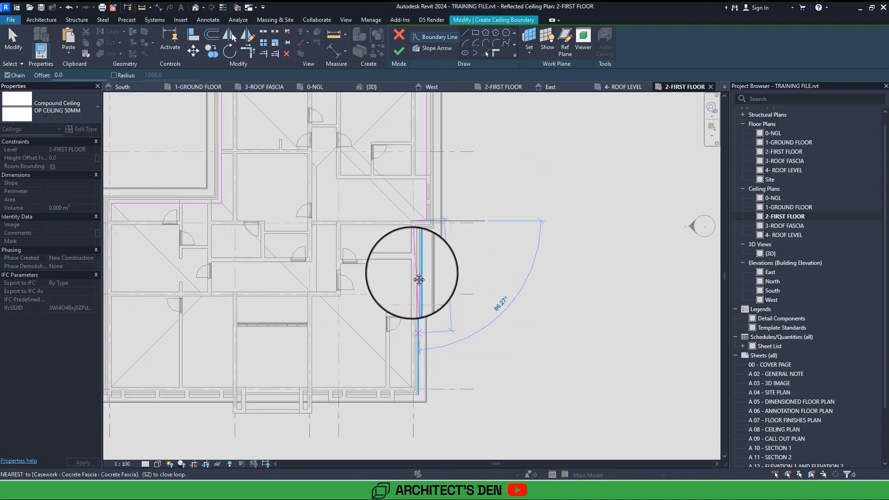
middle_drag(418, 394, 412, 273)
scroll(411, 272, up, 4)
click(408, 272)
scroll(401, 277, down, 2)
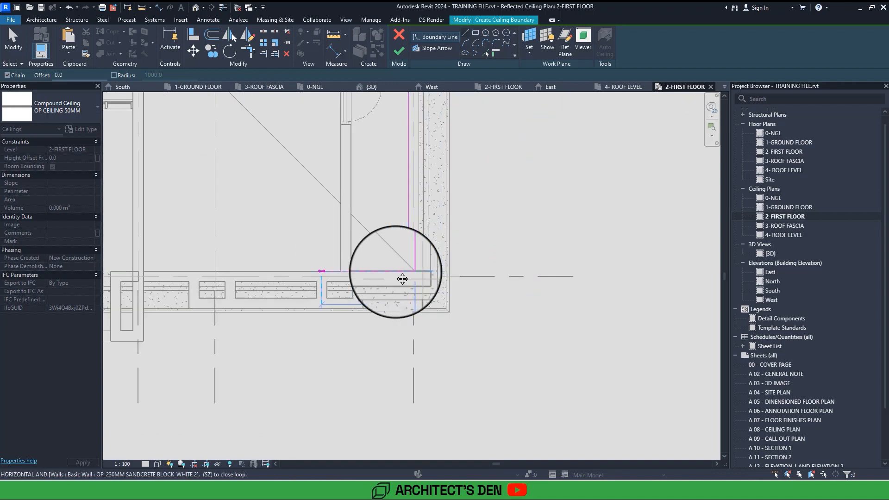
scroll(397, 274, up, 2)
middle_drag(402, 279, 626, 275)
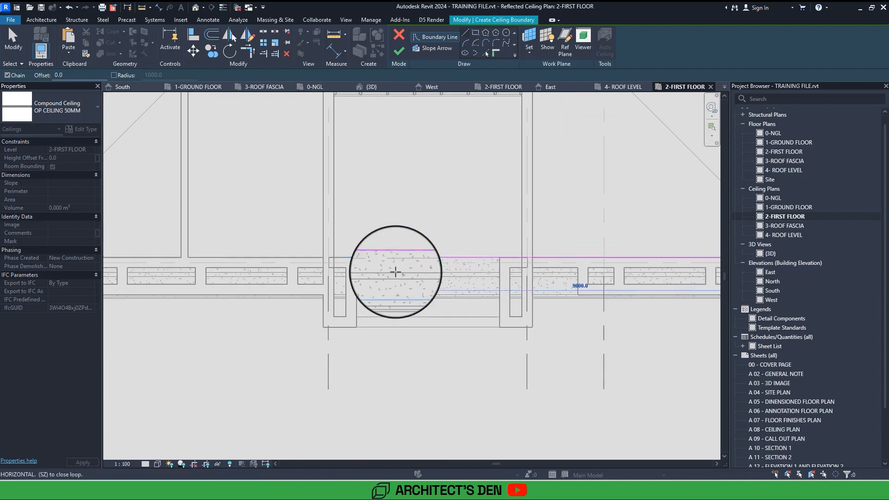
middle_drag(395, 271, 770, 282)
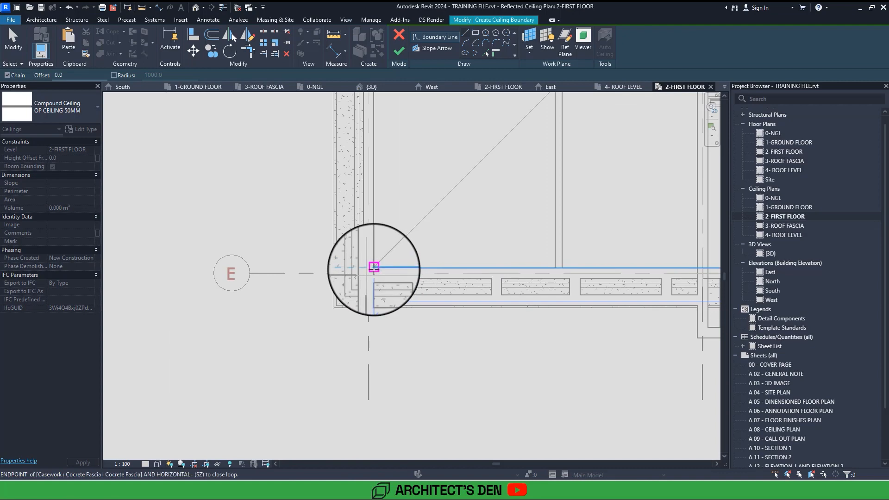
click(373, 267)
Close the ceiling boundary along grid 1 at its starting corner and finish the ceiling with a height offset of 3150.
middle_drag(373, 269, 367, 319)
scroll(373, 268, down, 2)
click(360, 240)
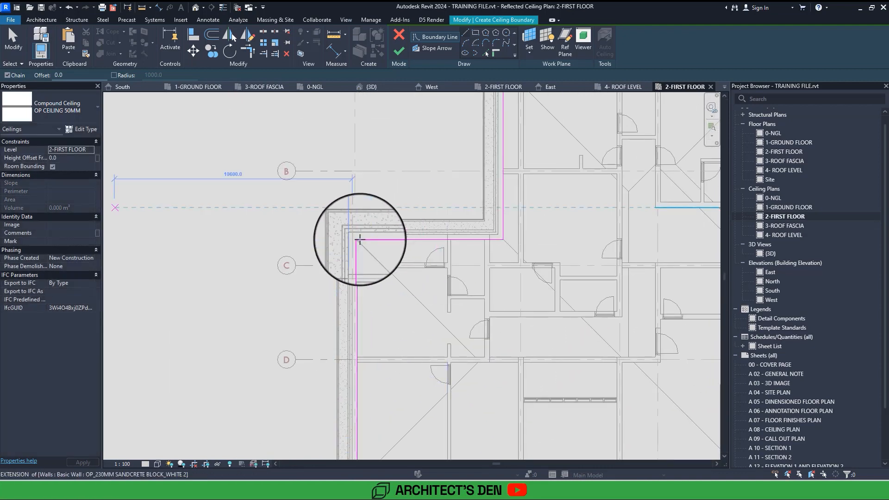
key(Escape)
key(Escape)
click(59, 159)
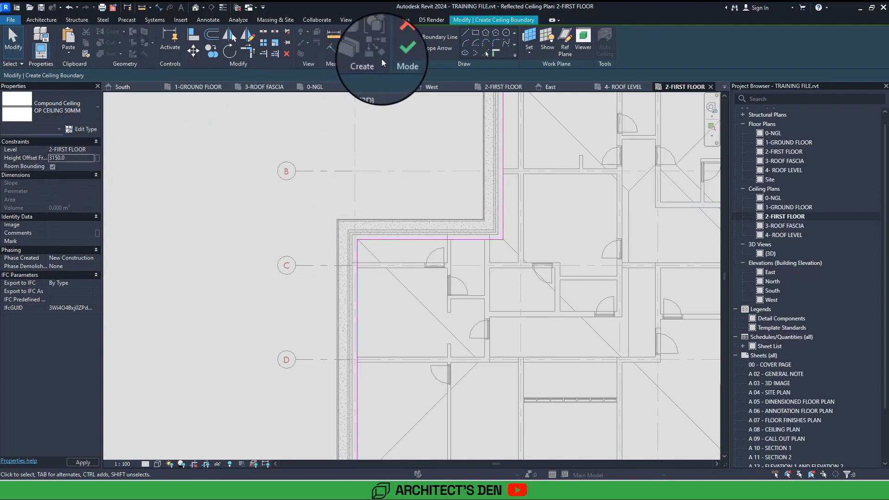
click(399, 52)
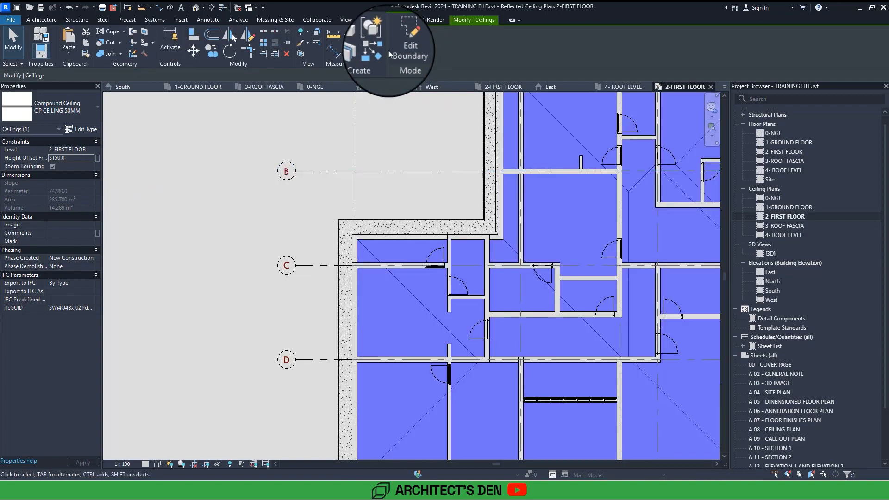
Examine the new ceiling from below in the 3D view, comparing its height with the concrete fascia above the entrance.
click(196, 7)
key(Escape)
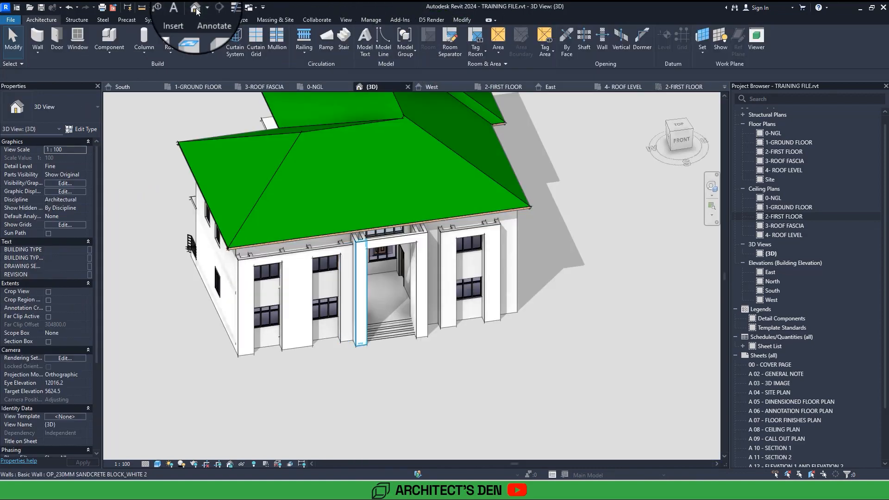
shift+middle_drag(416, 319, 327, 206)
scroll(298, 163, up, 5)
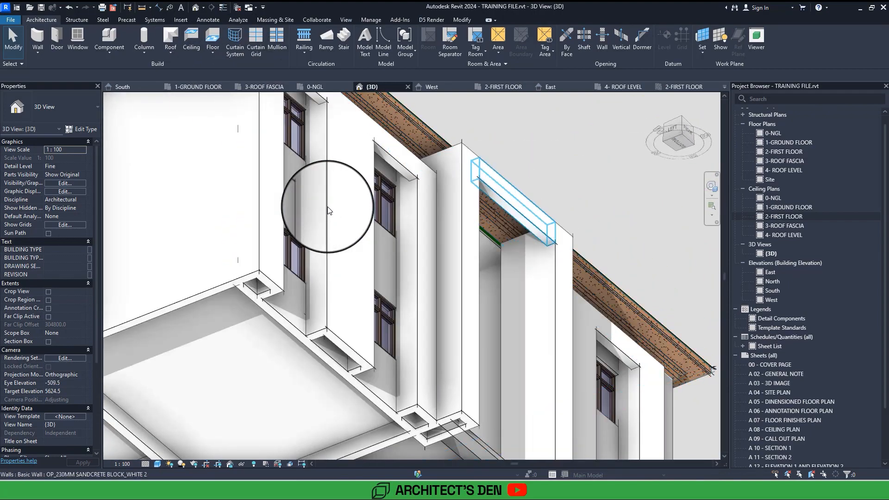
scroll(327, 206, up, 3)
scroll(326, 206, up, 3)
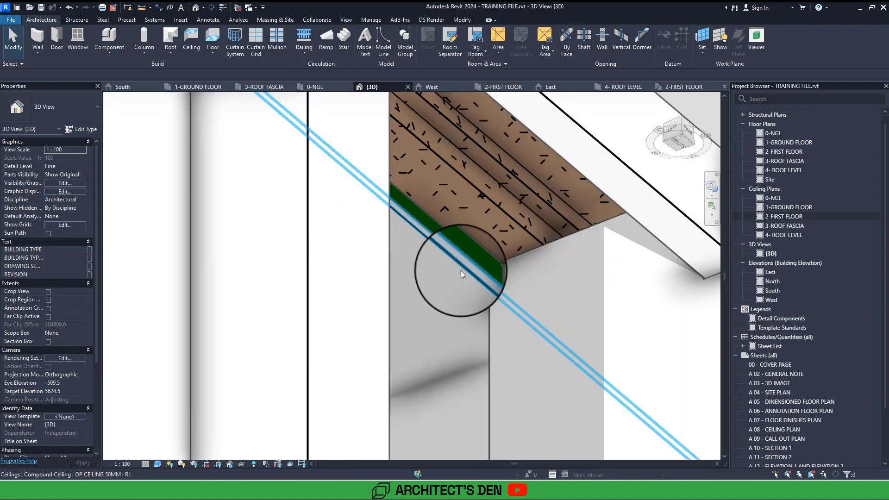
click(469, 274)
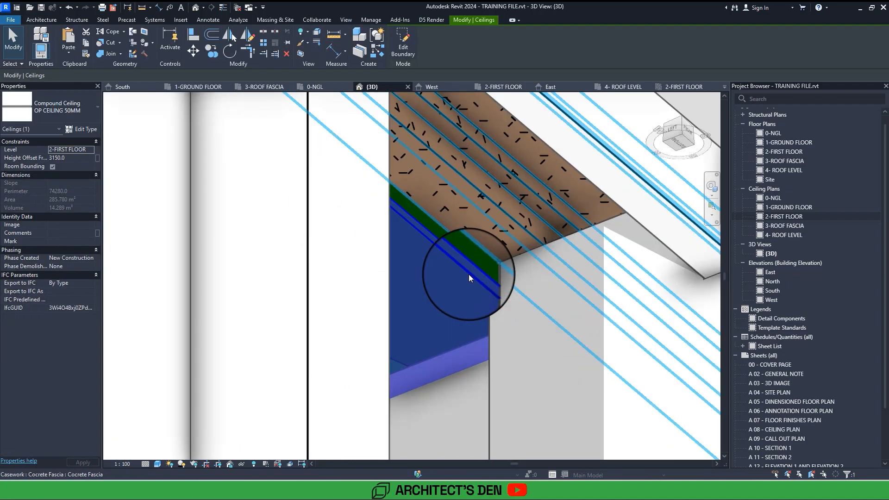
shift+middle_drag(469, 274, 473, 278)
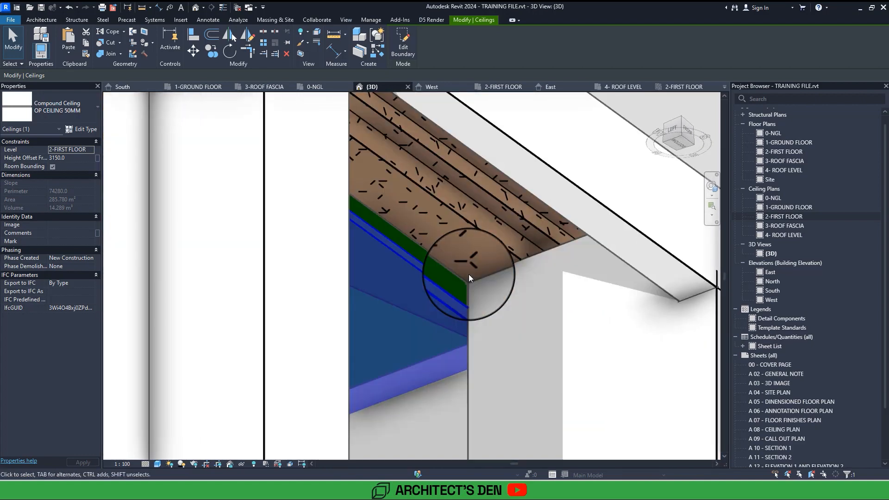
Align the ceiling to the underside of the concrete fascia above the entrance and check its height offset.
click(193, 34)
click(435, 203)
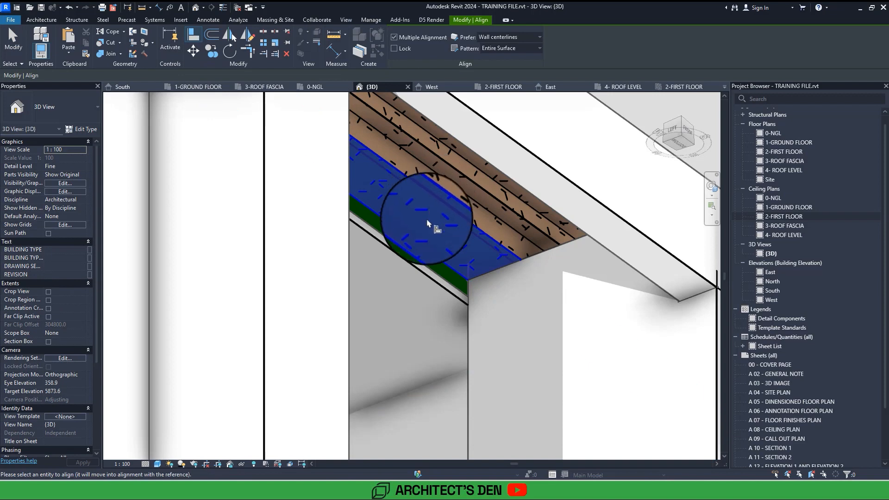
click(412, 269)
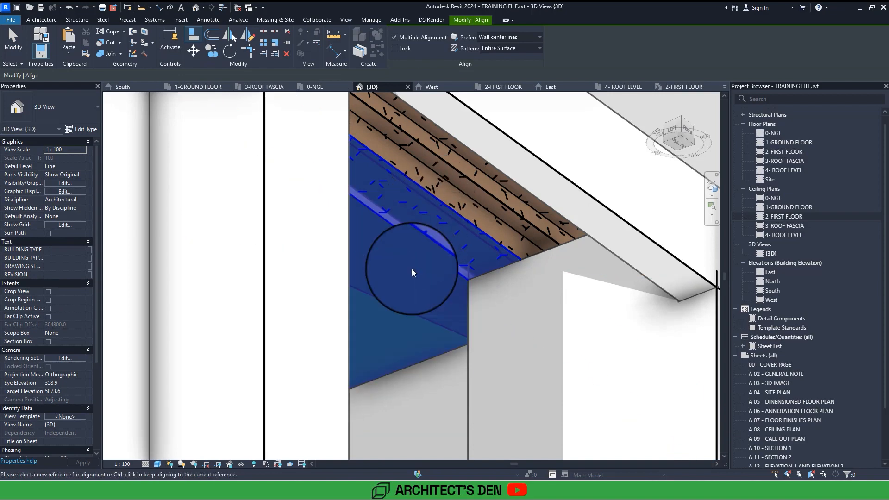
key(Escape)
key(Escape)
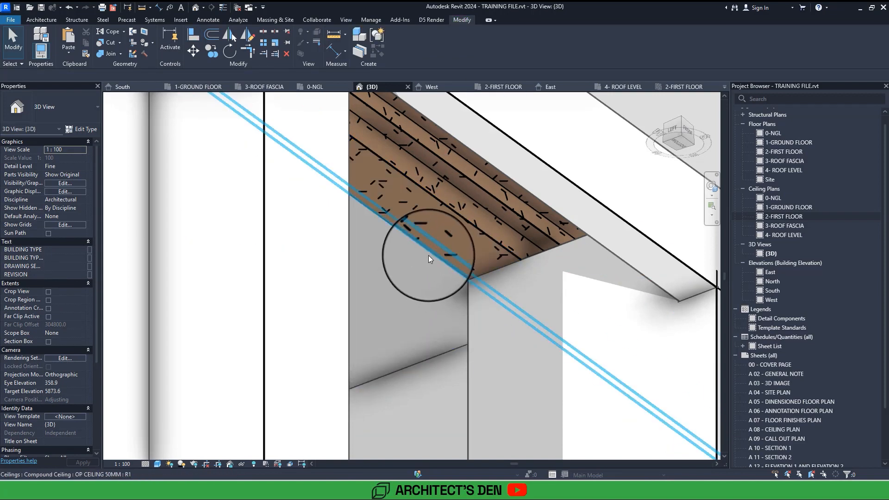
click(428, 255)
key(Escape)
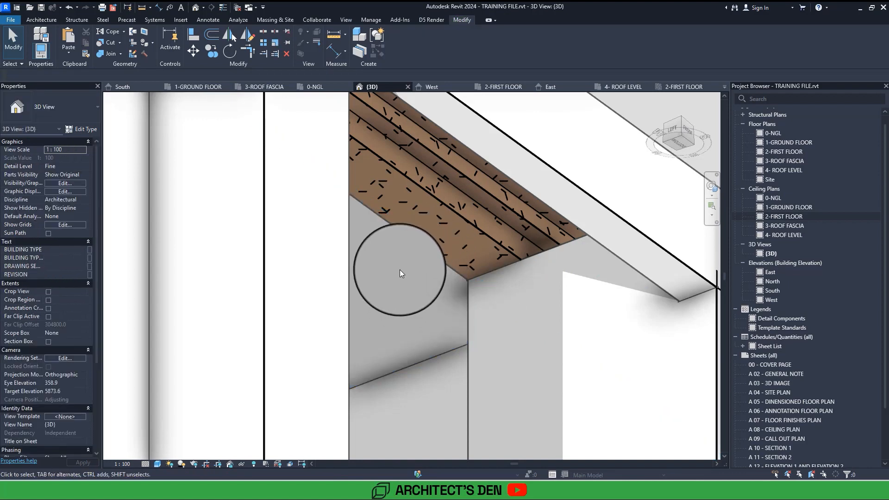
click(424, 249)
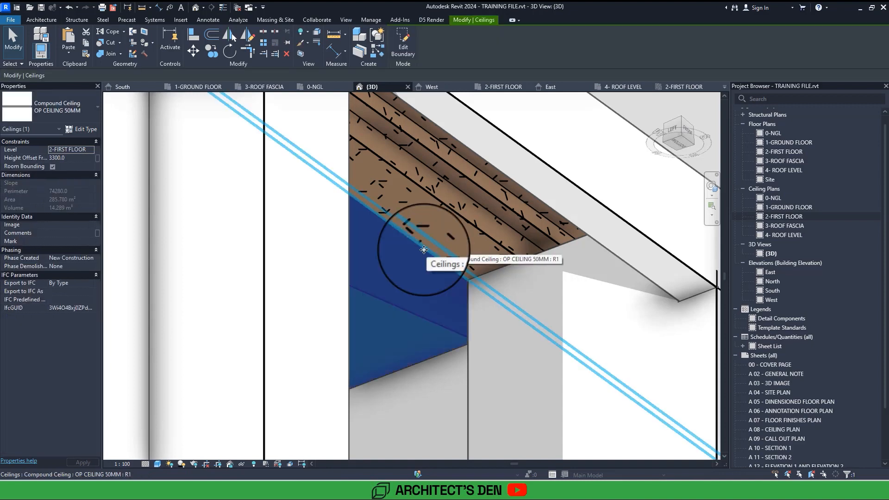
Examine the aligned ceiling at the entrance, the roof edge and the gap between the fascia and front walls in 3D.
scroll(424, 249, down, 9)
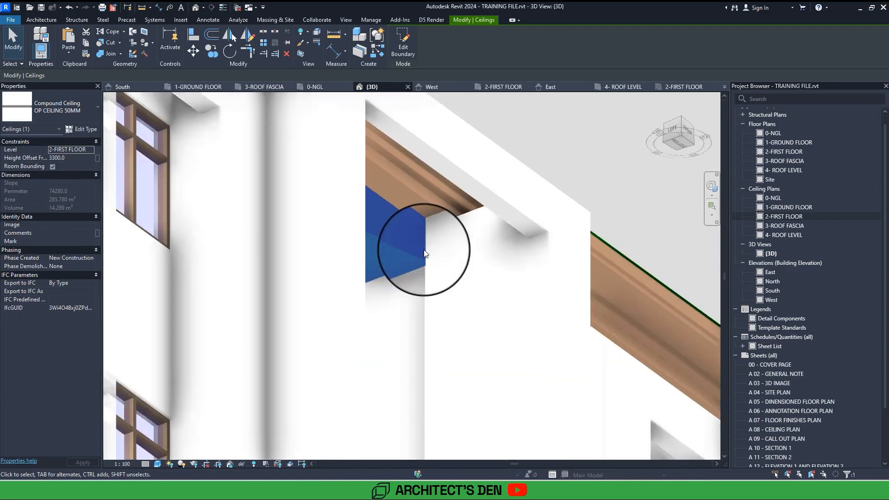
mouse_move(424, 249)
shift+middle_down()
mouse_move(431, 257)
mouse_move(424, 250)
shift+middle_up()
scroll(423, 249, up, 6)
scroll(424, 250, up, 3)
scroll(424, 250, up, 2)
scroll(424, 250, down, 2)
scroll(424, 249, down, 1)
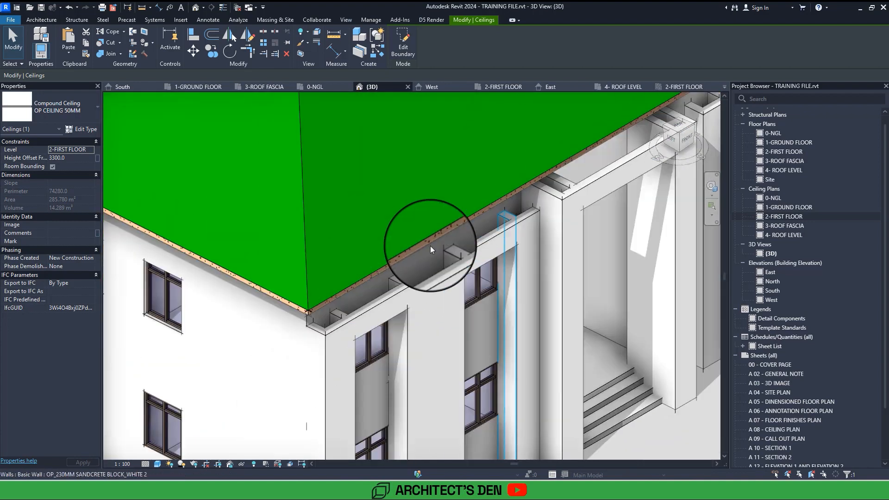
middle_drag(635, 136, 452, 232)
scroll(539, 178, down, 4)
scroll(539, 180, up, 4)
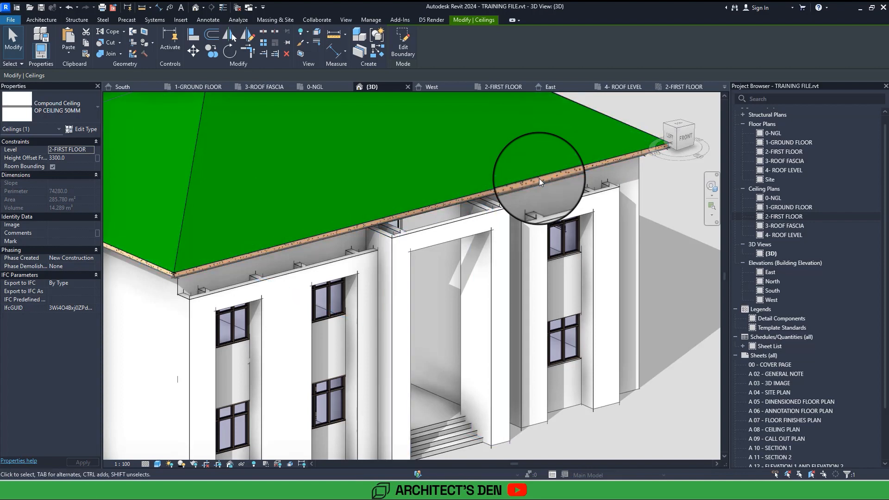
Examine the open wall tops at the front facade in 3D and the 3-ROOF FASCIA level in the South elevation.
shift+middle_drag(539, 179, 545, 185)
key(Delete)
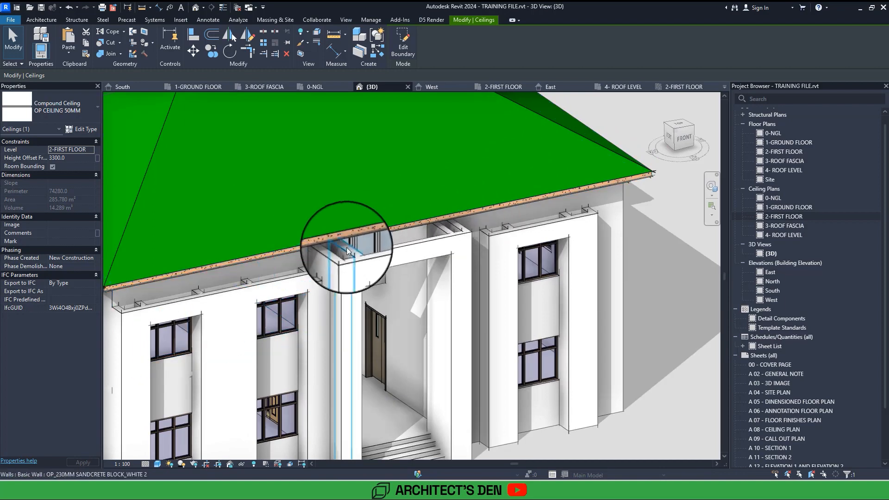
click(330, 254)
scroll(330, 254, down, 3)
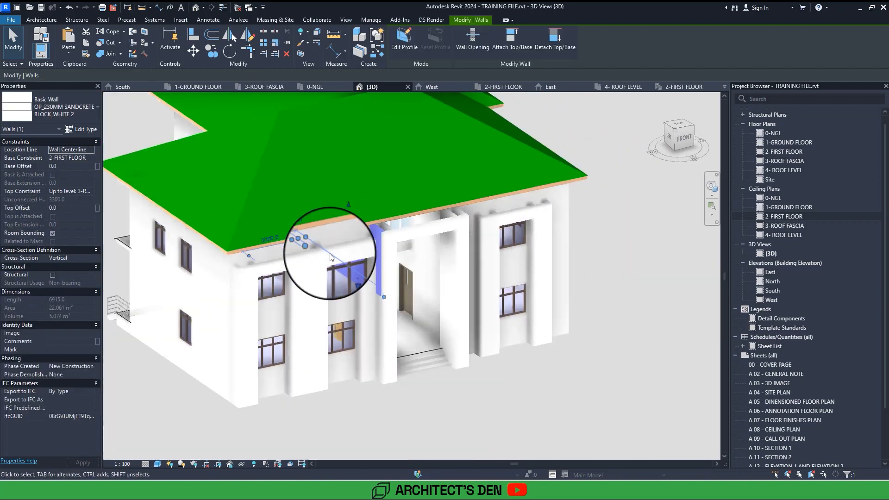
key(Escape)
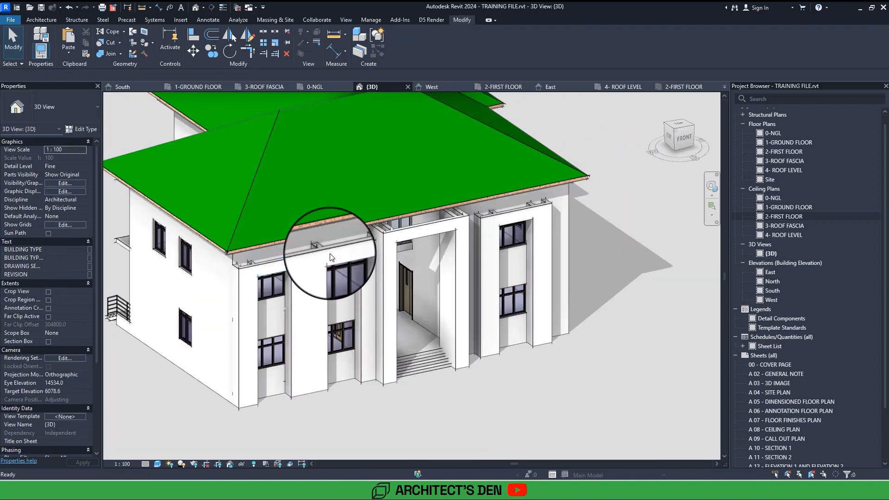
double_click(773, 291)
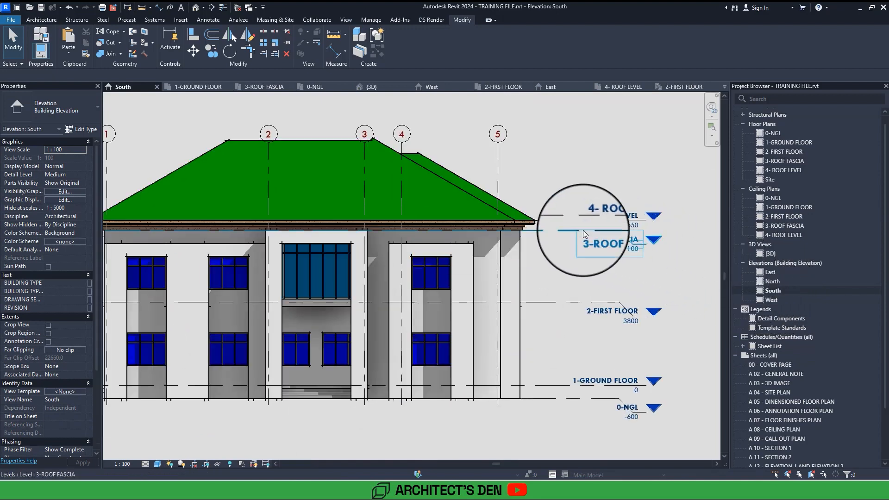
middle_drag(583, 229, 617, 224)
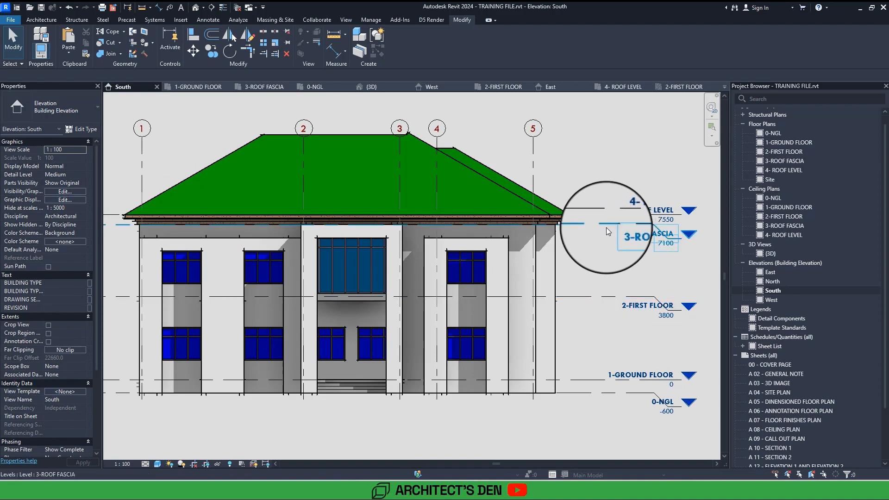
Open the 3-ROOF FASCIA floor plan and start a new floor of type OP 200mm floor.
double_click(789, 161)
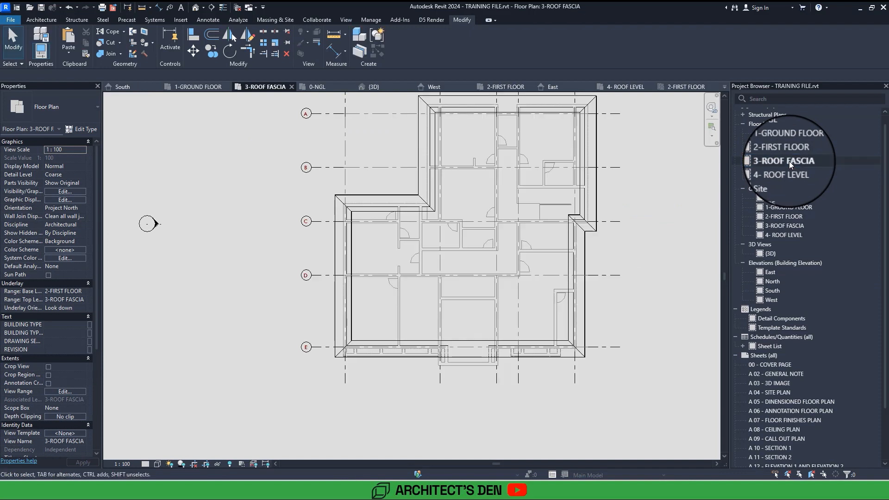
scroll(401, 379, up, 5)
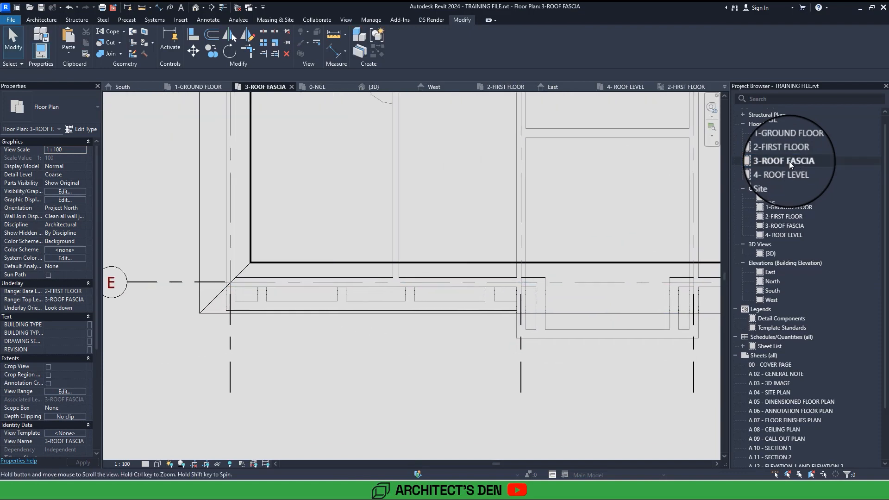
middle_drag(463, 285, 340, 296)
scroll(341, 296, up, 1)
scroll(340, 296, down, 2)
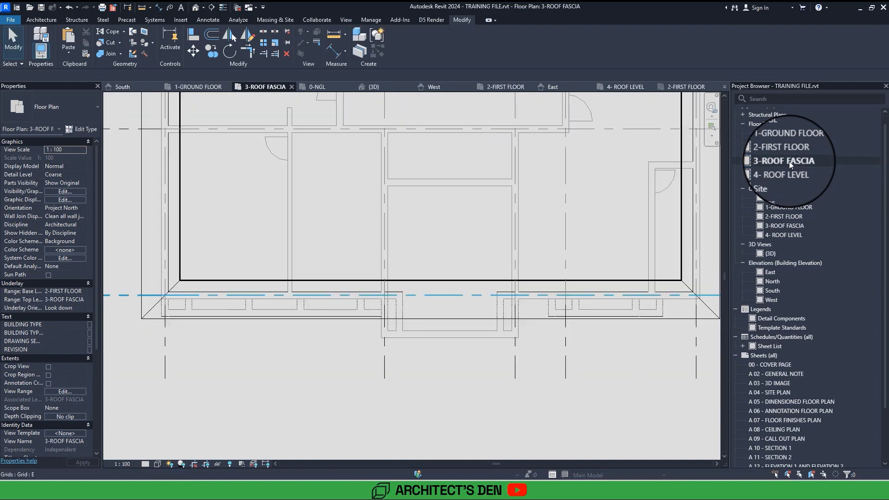
middle_drag(615, 295, 505, 323)
scroll(510, 303, down, 5)
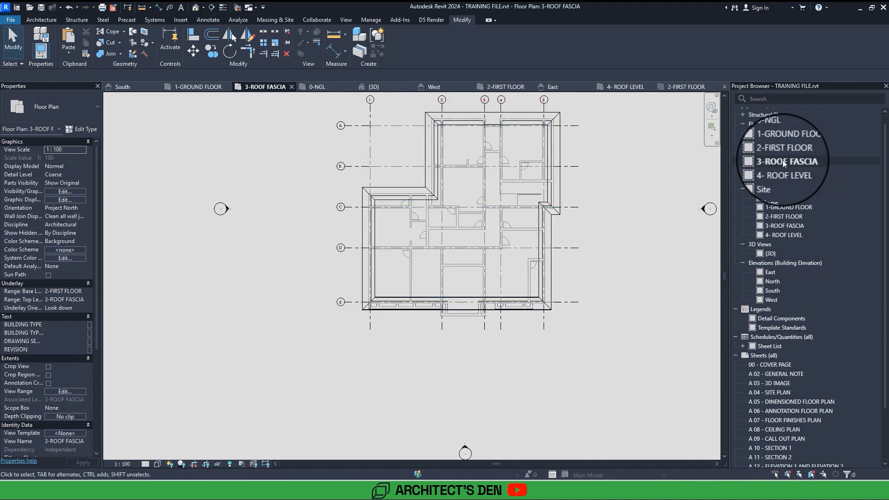
click(43, 20)
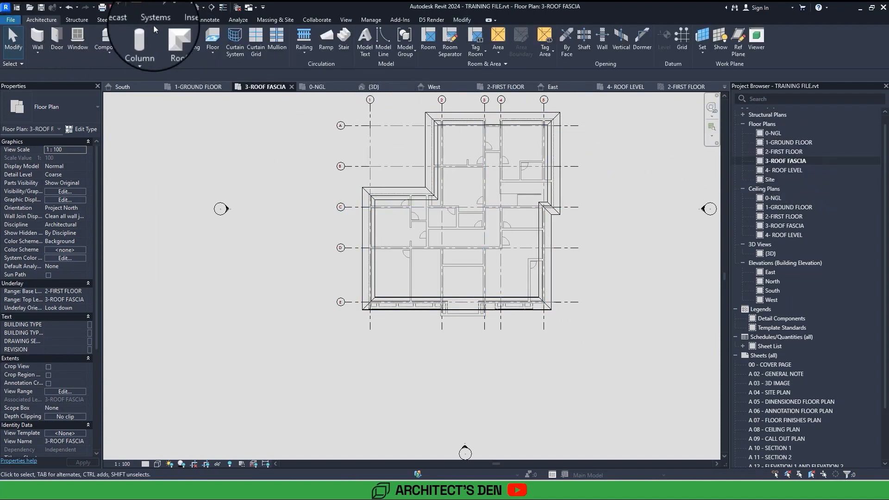
click(213, 37)
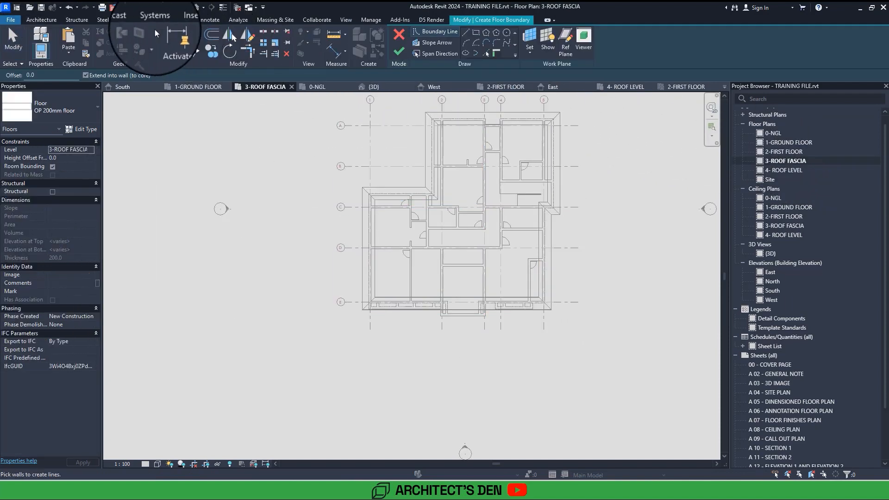
click(36, 19)
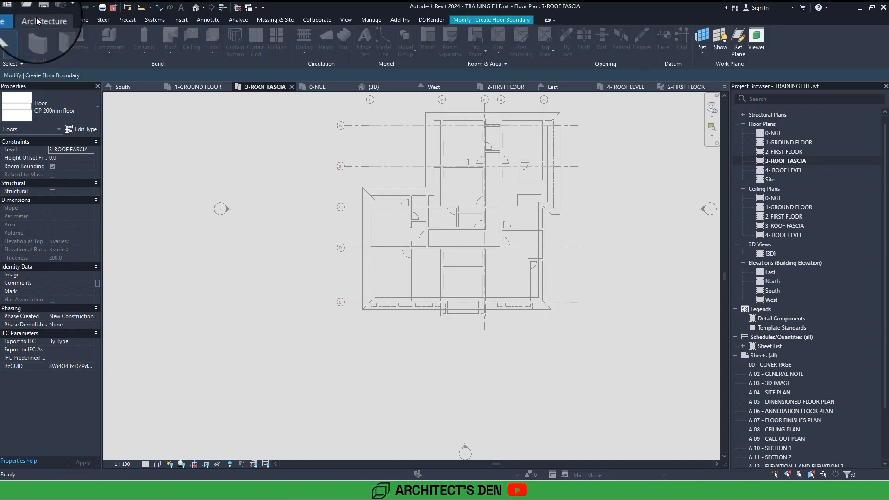
right_click(365, 162)
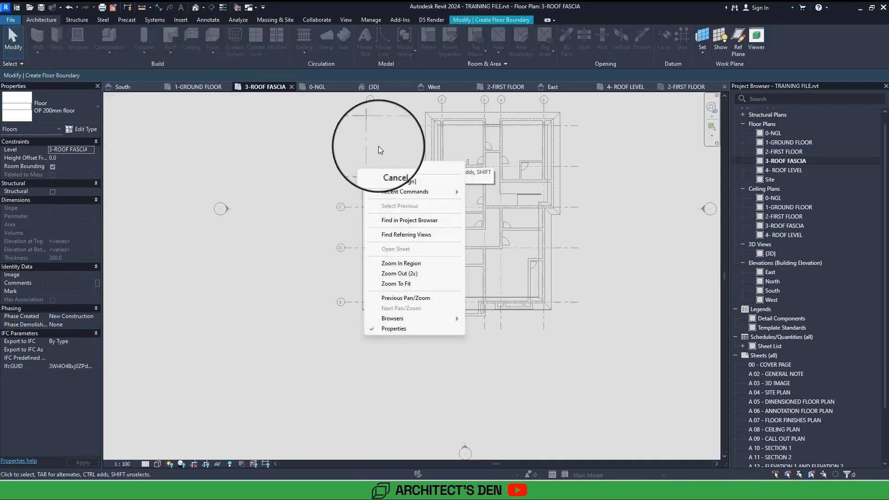
click(379, 149)
click(501, 20)
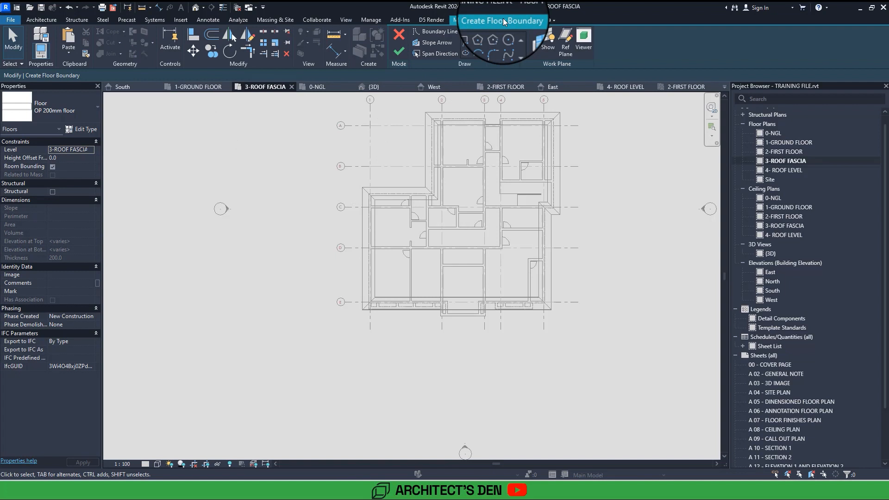
click(352, 18)
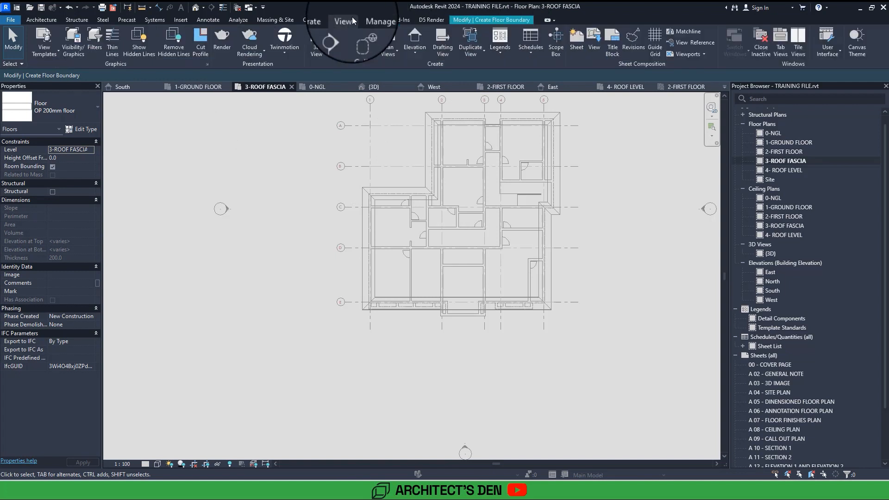
click(491, 19)
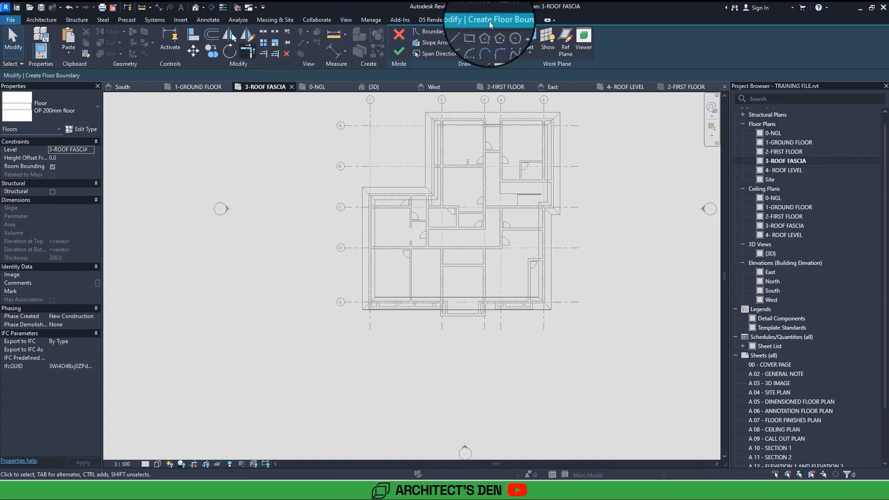
Sketch a rectangular floor boundary about 7170 by 370 mm in the front wall recess along grid E between grids 1 and 2.
click(468, 32)
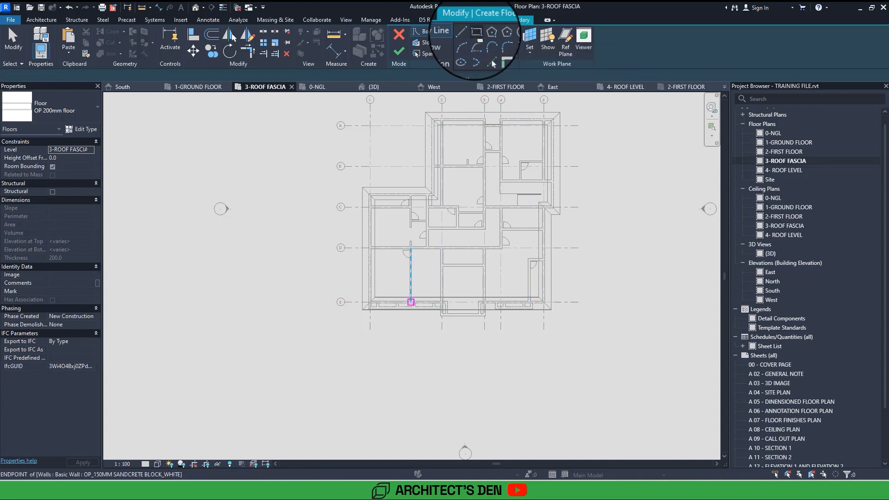
scroll(388, 306, up, 5)
click(338, 291)
middle_drag(485, 280, 370, 286)
scroll(596, 282, up, 1)
click(595, 284)
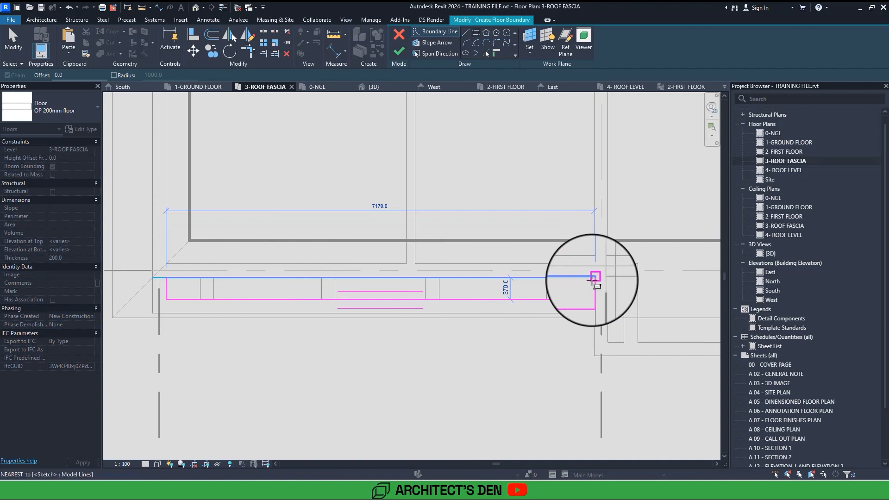
Sketch a second rectangular boundary in the front wall recess along grid E near grids 4 and 5.
scroll(595, 283, down, 3)
scroll(529, 286, up, 2)
click(465, 292)
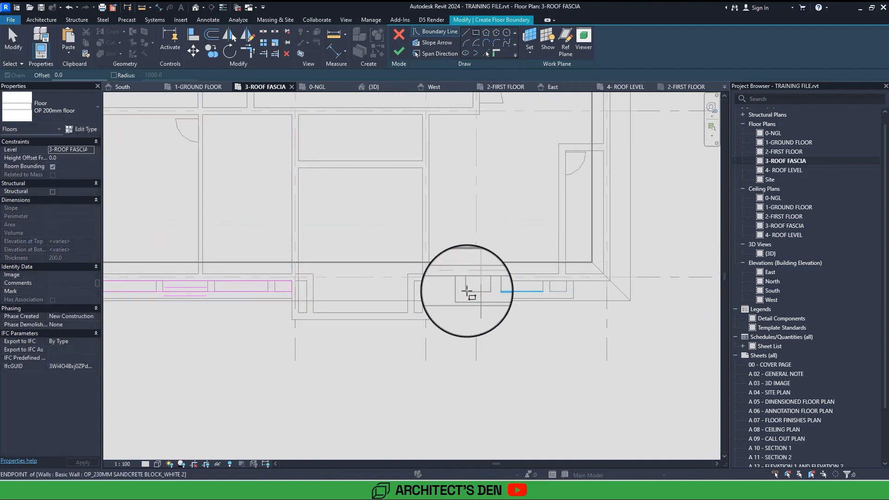
click(566, 281)
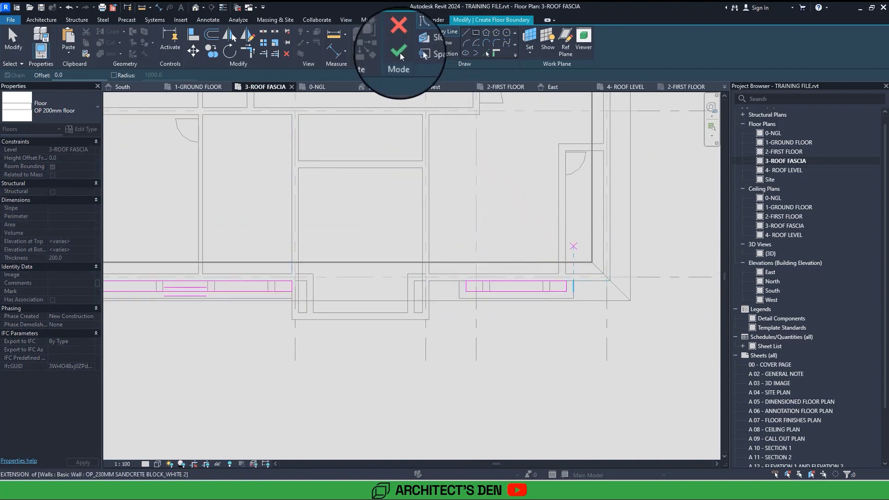
Set the floor's height offset to -600 and finish it without attaching the walls to its bottom.
key(Escape)
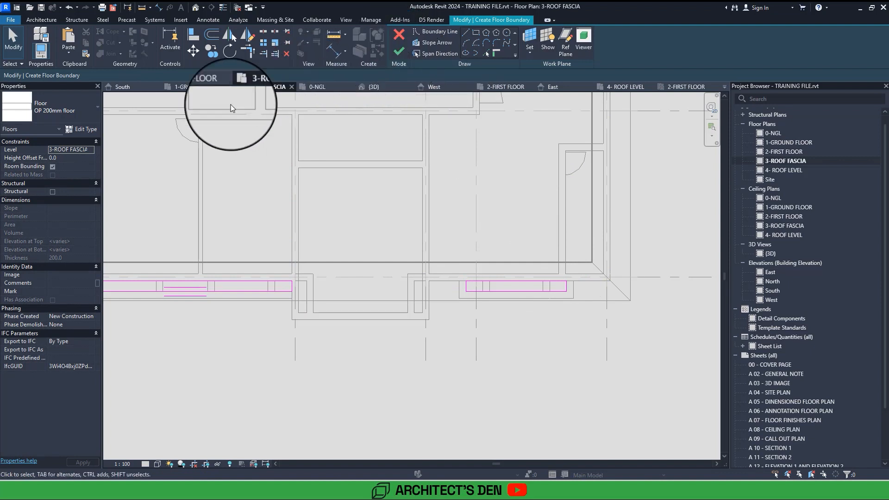
click(62, 158)
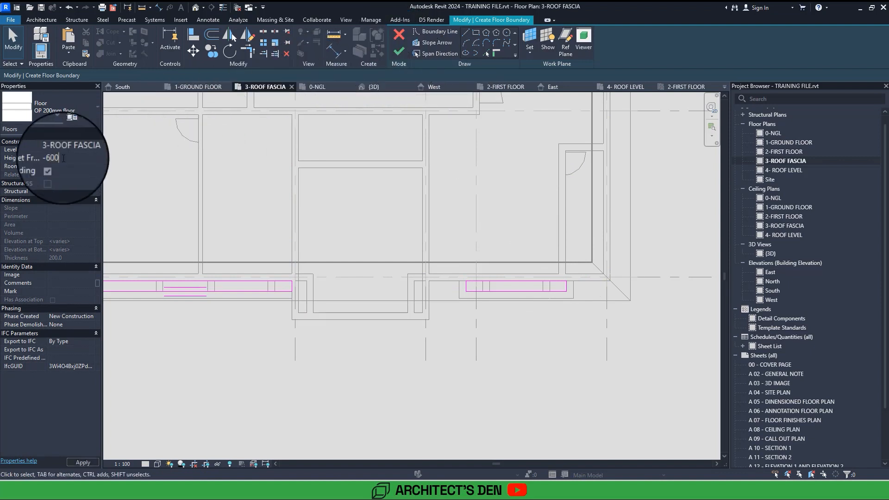
click(399, 51)
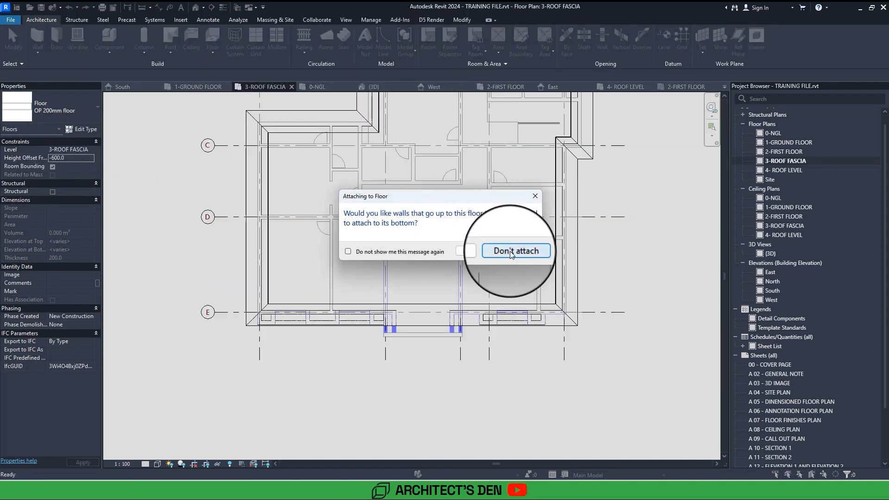
click(511, 251)
Examine the new floor strips between the front walls and the building in the 3D view.
click(196, 8)
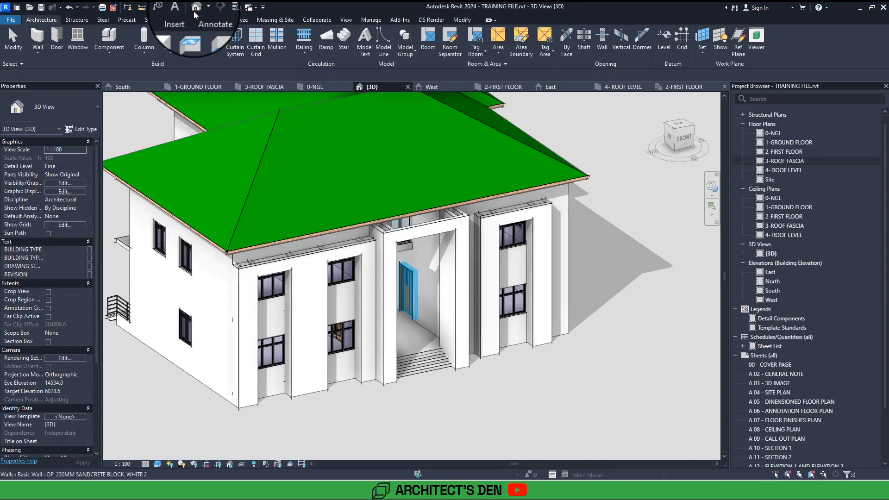
scroll(270, 256, up, 5)
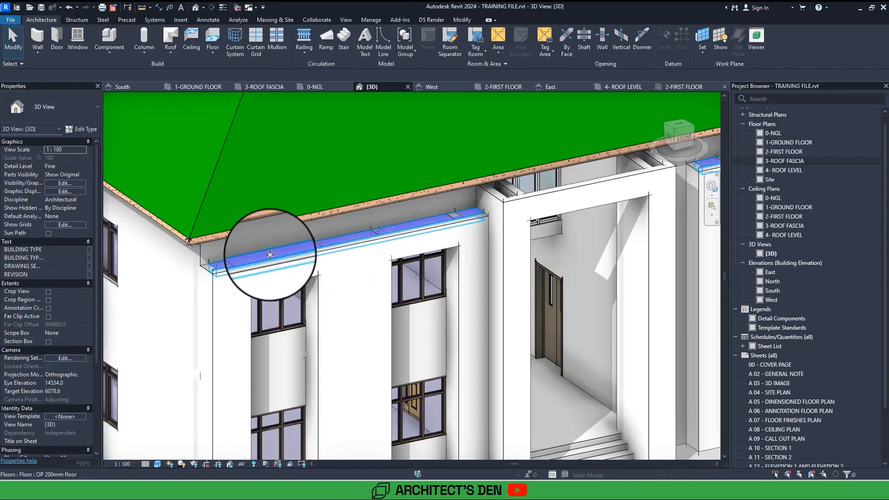
click(270, 255)
scroll(270, 255, down, 3)
mouse_move(270, 255)
shift+middle_down()
mouse_move(277, 262)
mouse_move(270, 255)
shift+middle_up()
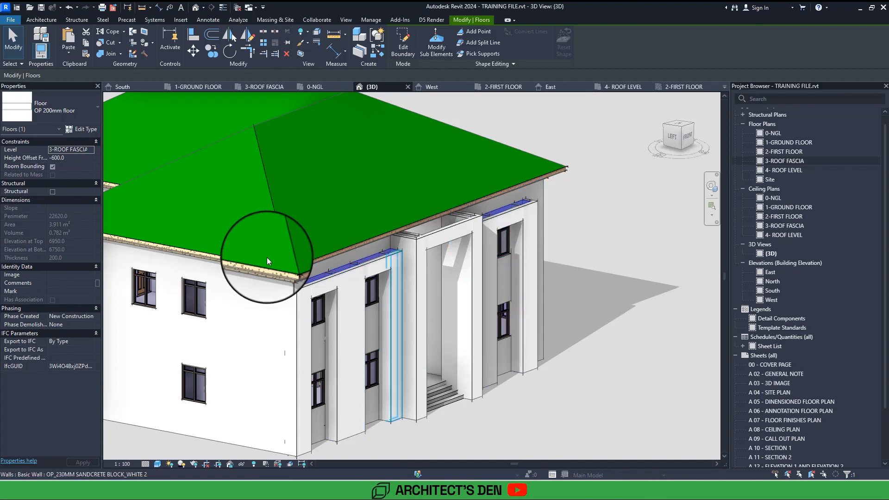
scroll(266, 257, up, 5)
scroll(247, 272, up, 2)
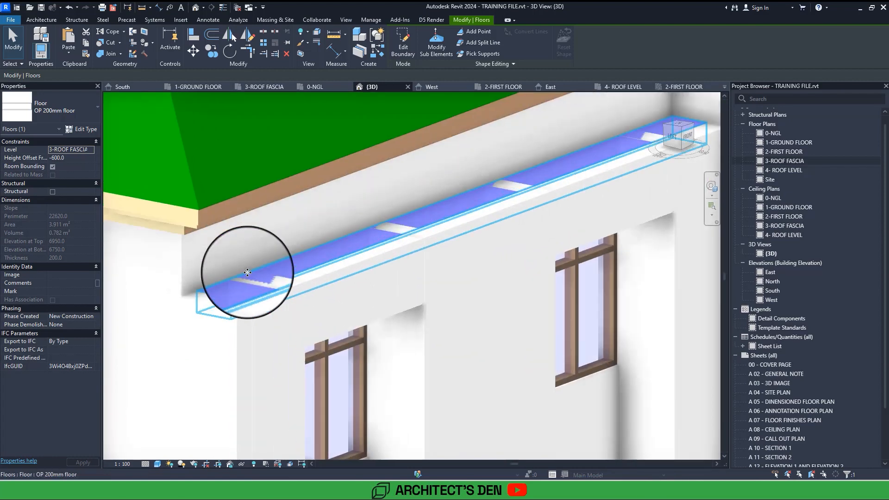
Reopen the floor's boundary, finish it with walls attached to its bottom, and detach the targets that the walls miss.
key(Escape)
click(261, 271)
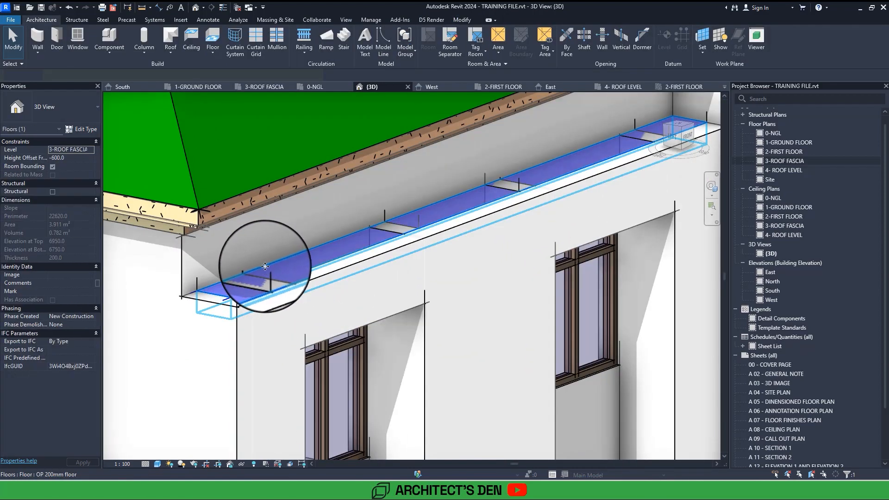
double_click(277, 263)
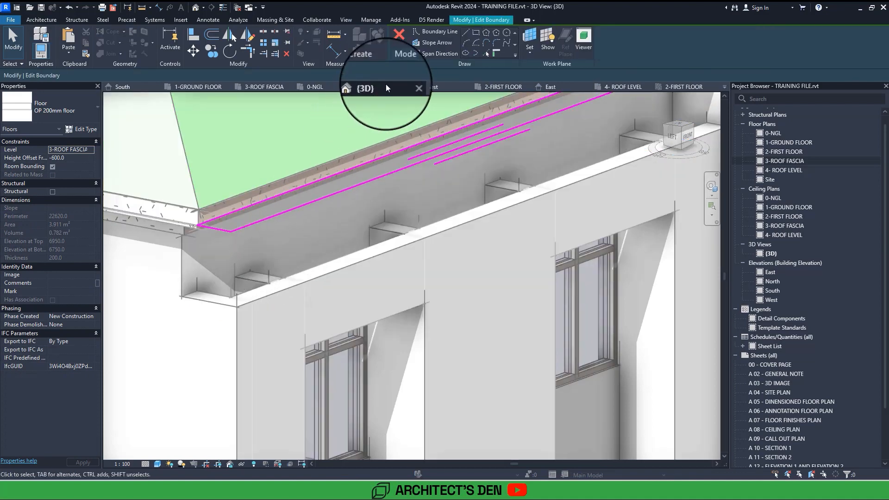
click(404, 54)
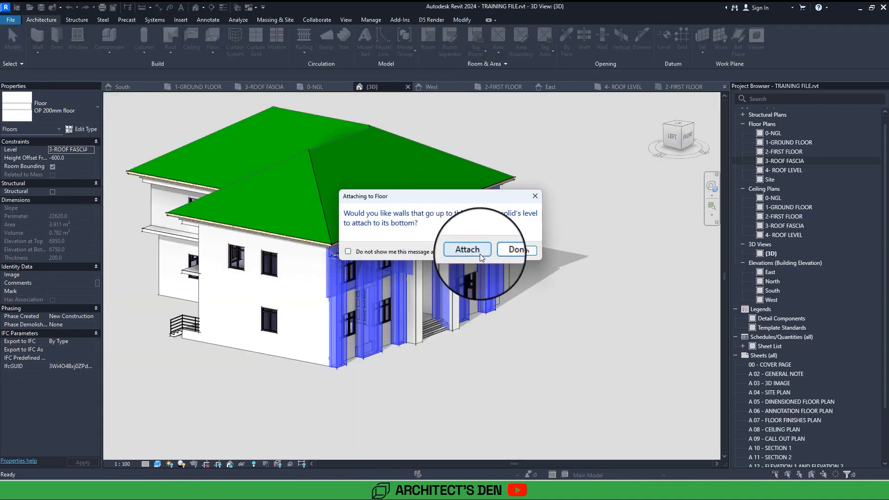
click(456, 252)
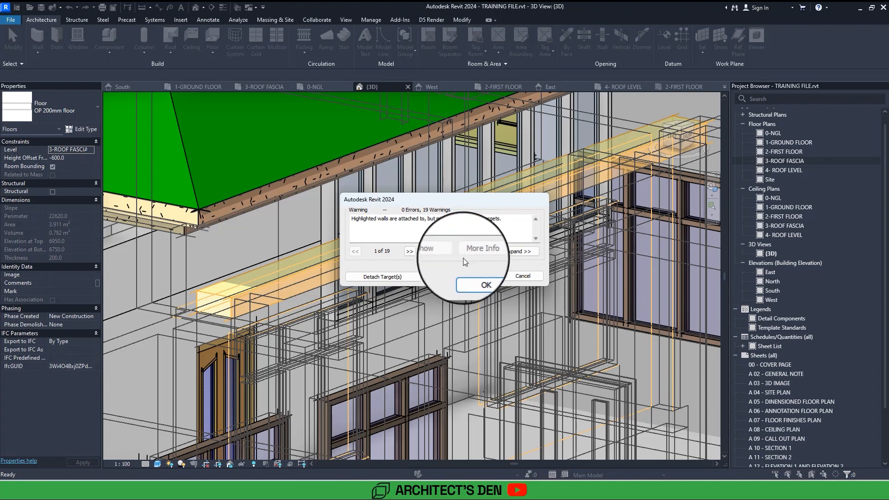
click(404, 278)
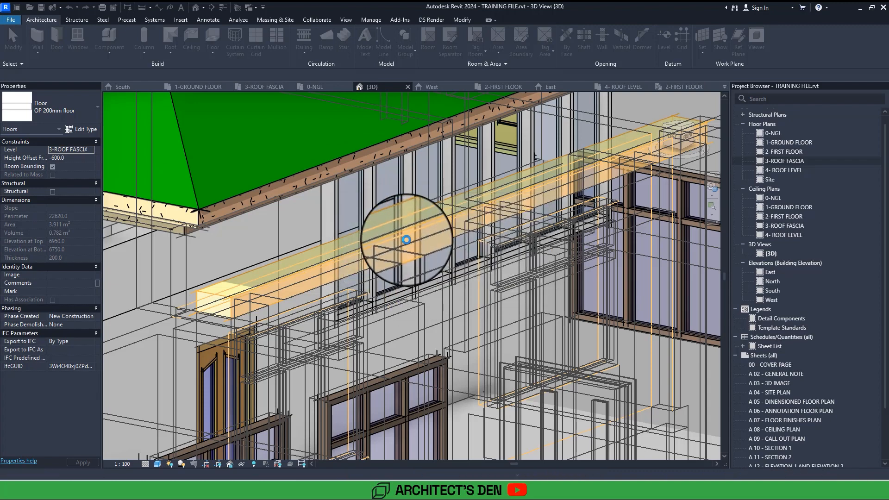
Check both floor strips above the front windows in 3D and select the floor.
scroll(407, 240, down, 3)
key(Escape)
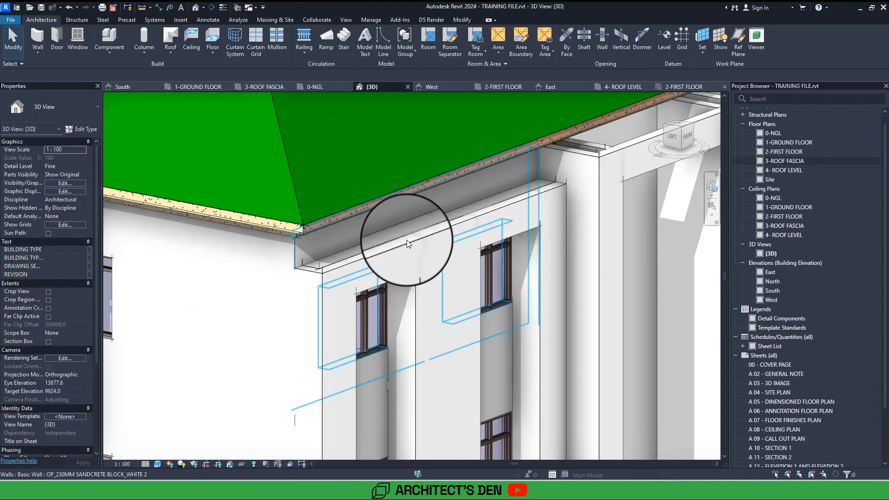
scroll(406, 240, down, 3)
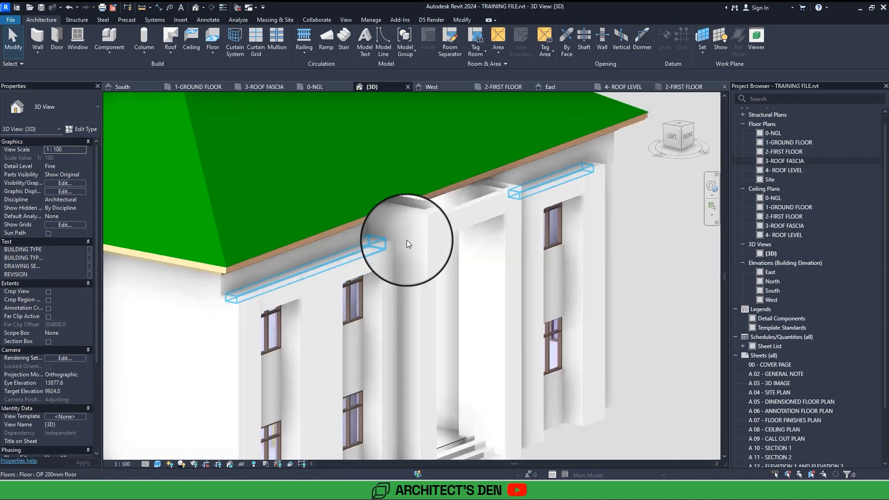
click(573, 170)
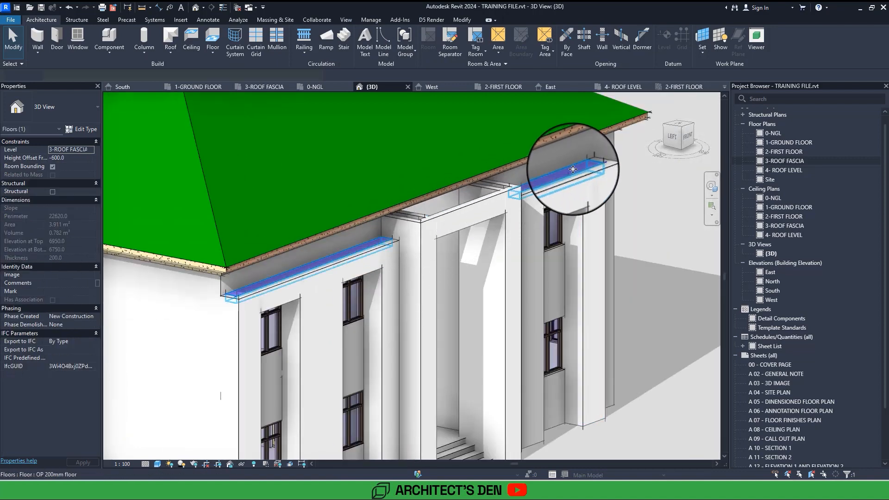
Examine in 3D how the roof fascia meets the entrance porch's side walls.
key(Escape)
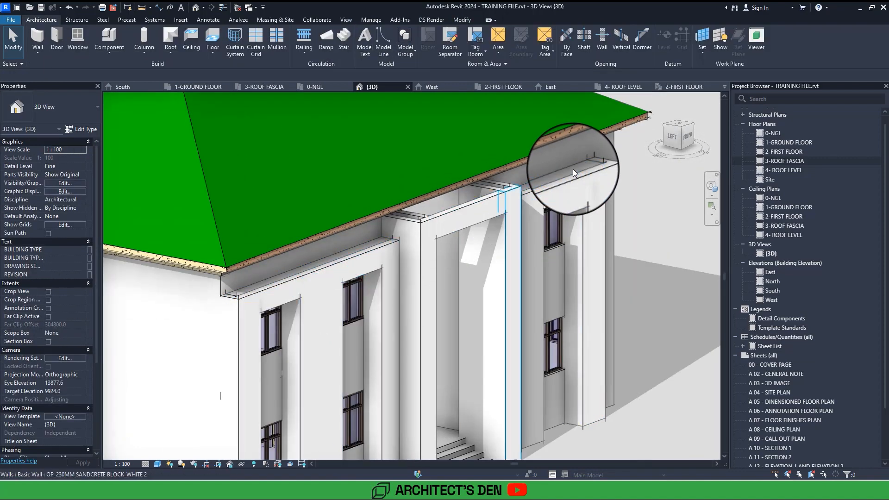
scroll(573, 168, up, 2)
mouse_move(573, 169)
middle_down()
mouse_move(579, 176)
mouse_move(573, 170)
middle_up()
scroll(573, 170, down, 4)
scroll(573, 169, up, 1)
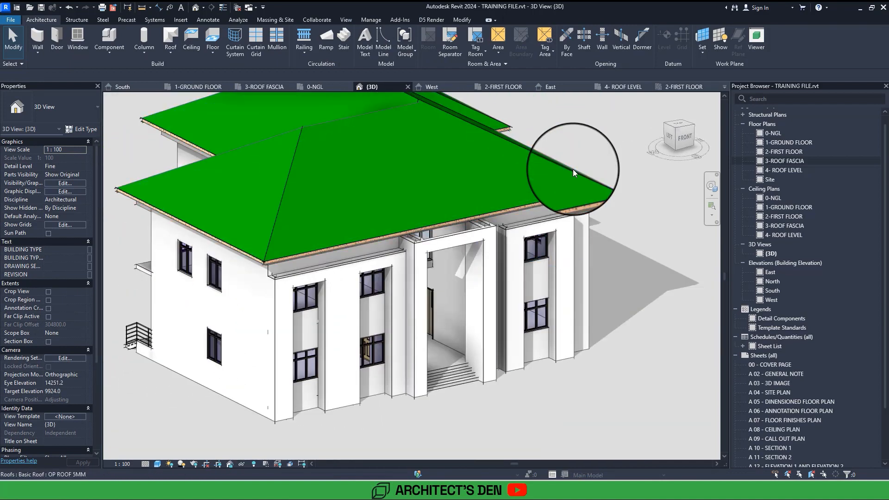
scroll(393, 239, up, 2)
click(392, 240)
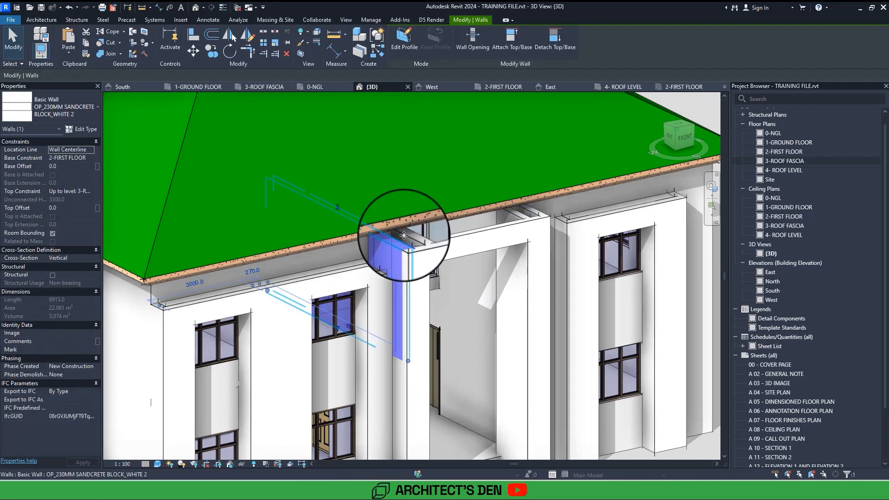
scroll(404, 235, up, 4)
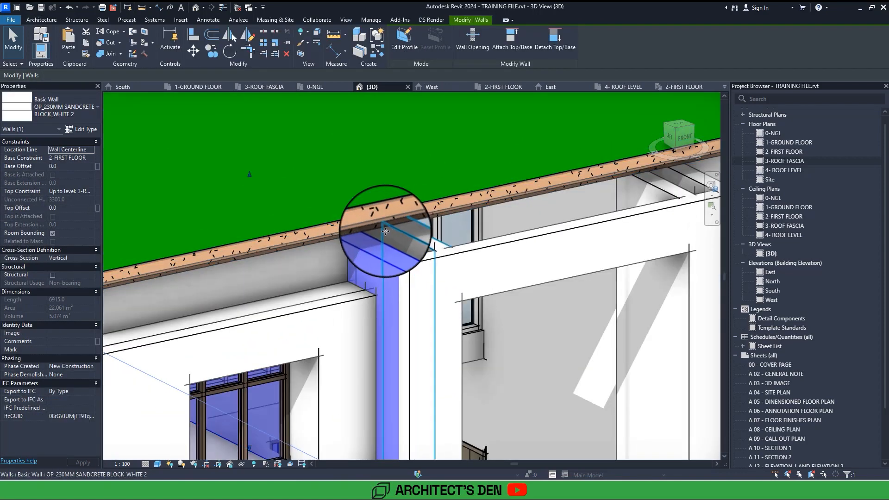
key(Tab)
key(Tab)
key(Tab)
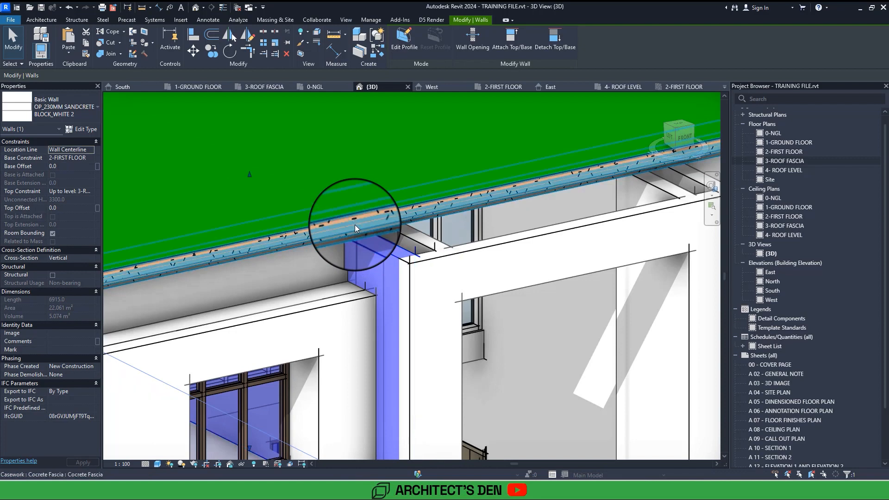
scroll(355, 224, down, 3)
key(Escape)
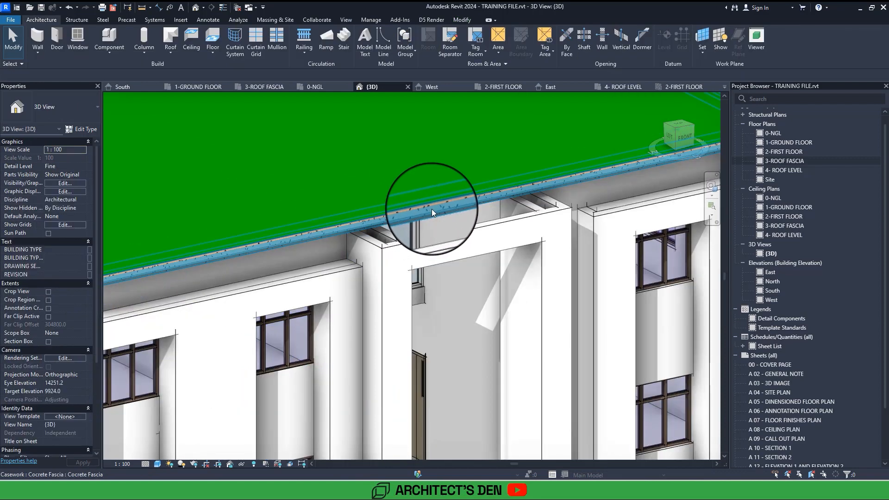
Open the concrete fascia for in-place editing and enter the path sketch of its sweep.
click(436, 208)
scroll(435, 208, down, 4)
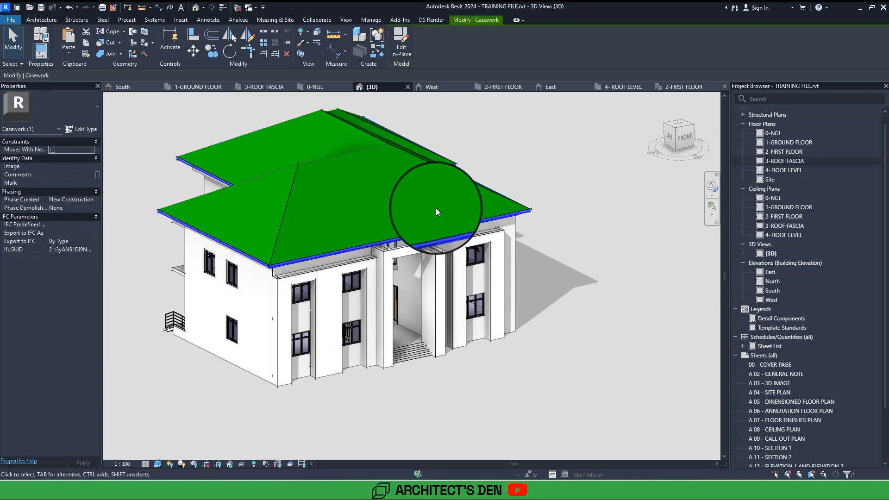
mouse_move(435, 208)
shift+middle_down()
mouse_move(443, 215)
mouse_move(435, 208)
shift+middle_up()
scroll(435, 208, up, 6)
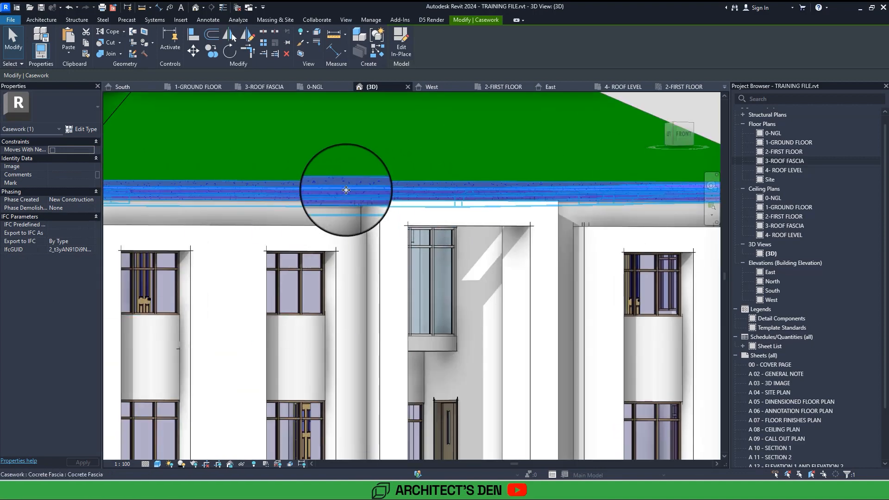
double_click(346, 190)
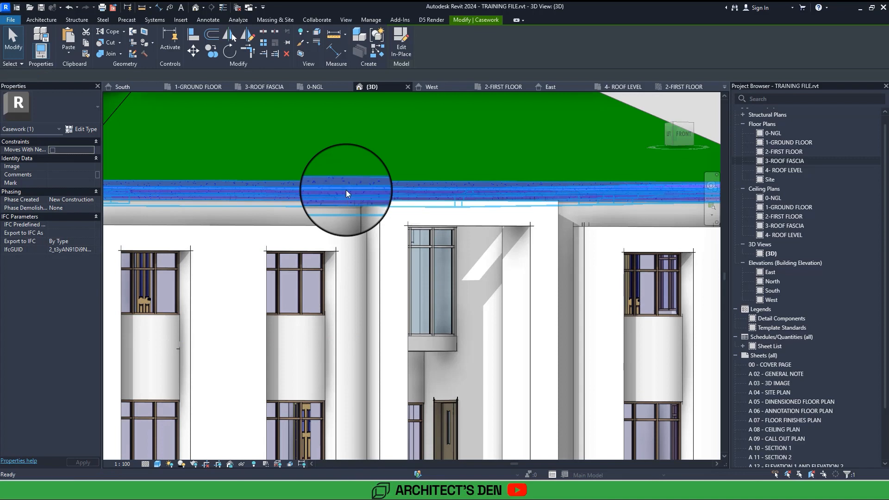
click(352, 189)
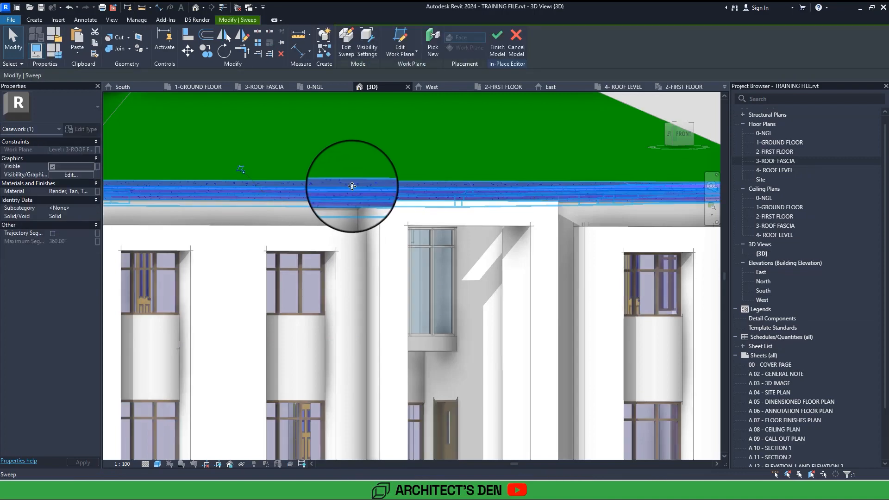
scroll(351, 189, down, 5)
shift+middle_drag(352, 189, 375, 186)
double_click(375, 186)
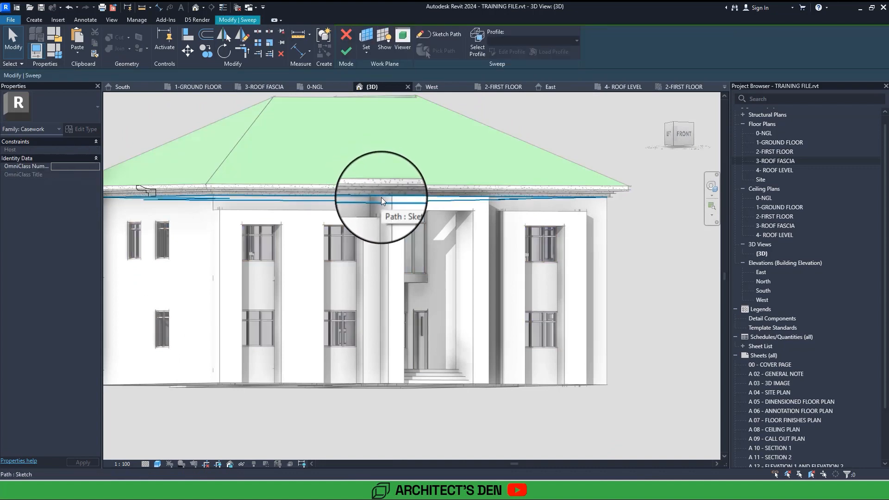
click(381, 200)
double_click(382, 201)
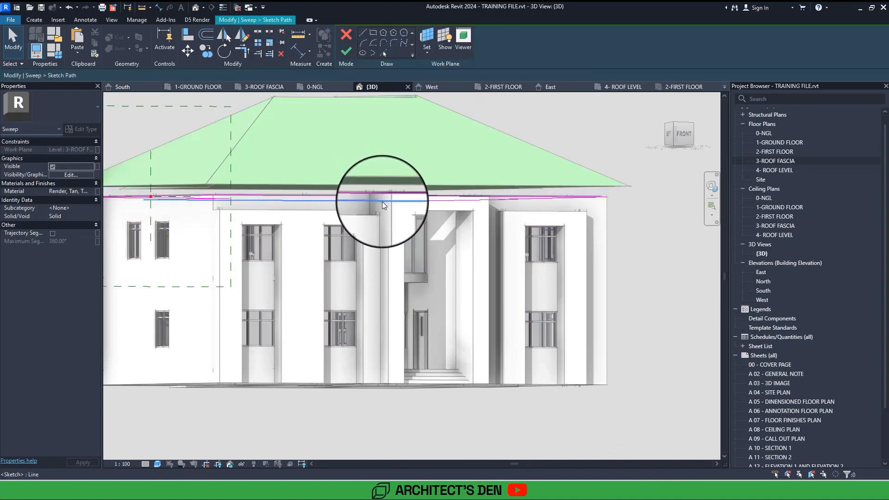
shift+middle_drag(381, 201, 394, 203)
In the 3-ROOF FASCIA plan, split the front path line at both porch side walls with Delete Inner Segment enabled, removing the stretch between them.
double_click(781, 159)
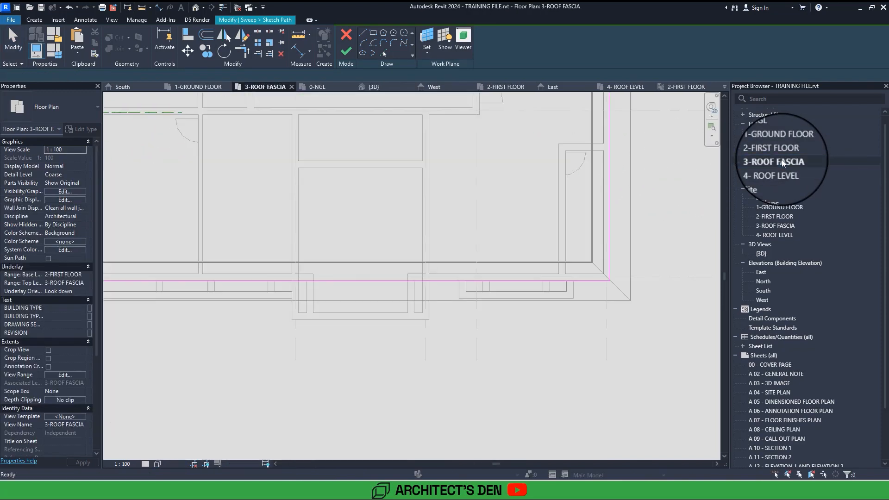
scroll(370, 259, up, 7)
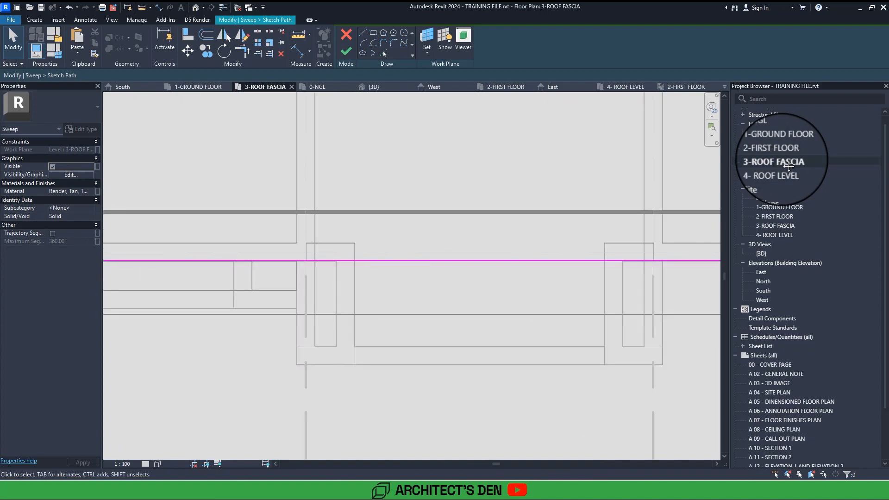
middle_drag(477, 252, 392, 266)
scroll(392, 266, down, 3)
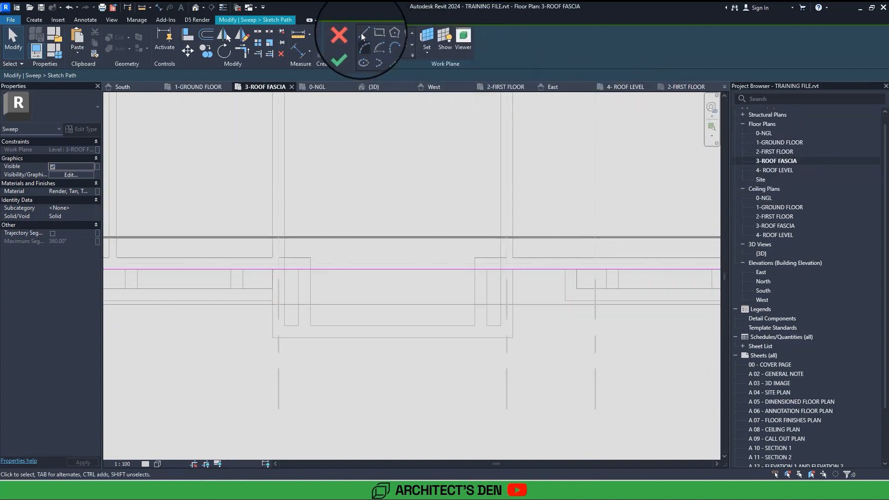
click(258, 30)
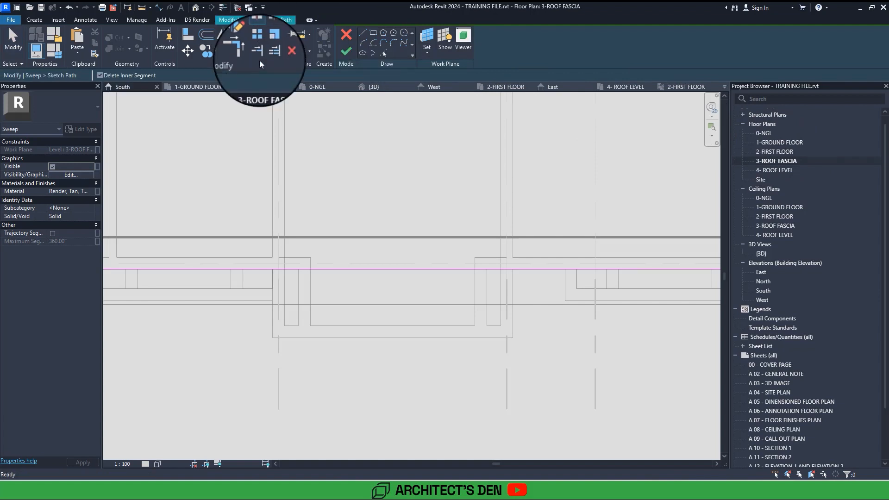
click(273, 269)
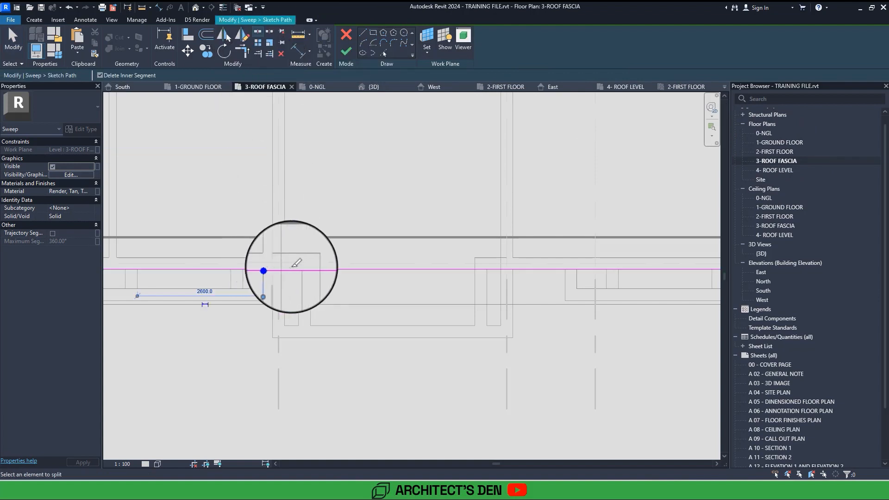
scroll(509, 264, up, 3)
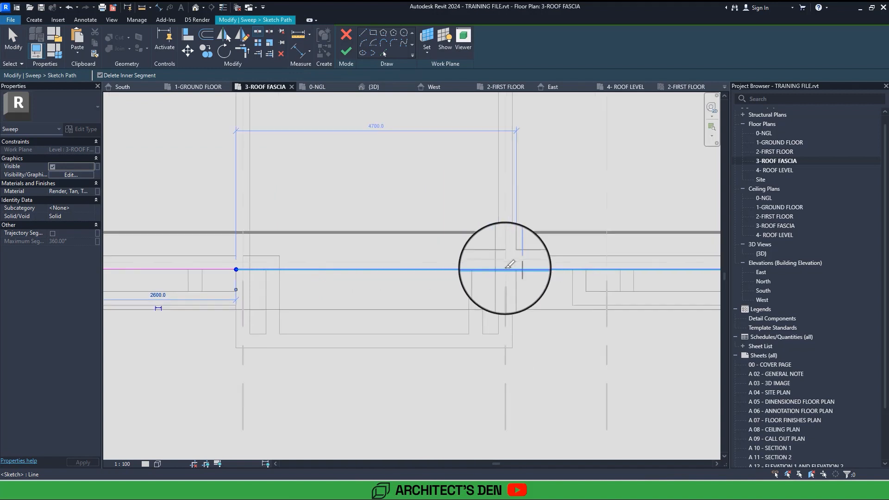
scroll(509, 265, up, 2)
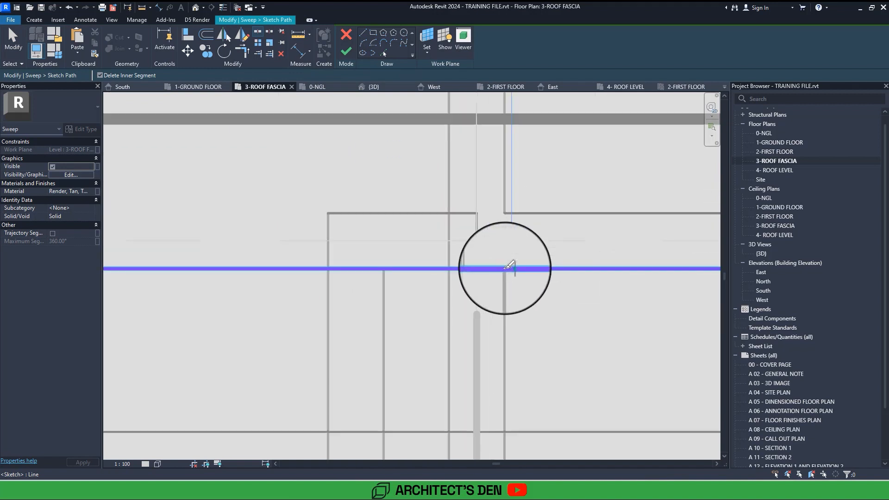
click(508, 268)
key(Escape)
scroll(518, 266, down, 5)
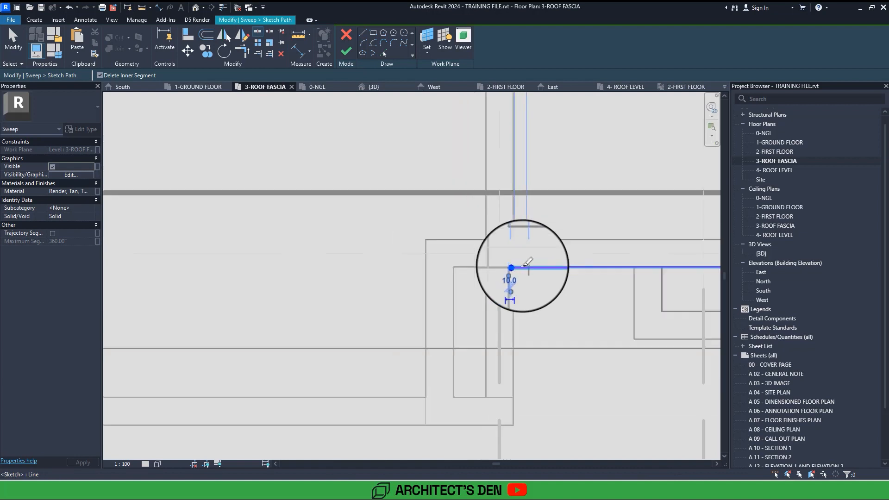
Align the porch-side endpoint of the right-hand fascia path line with the outer face of the porch's right wall.
scroll(533, 263, up, 4)
click(545, 259)
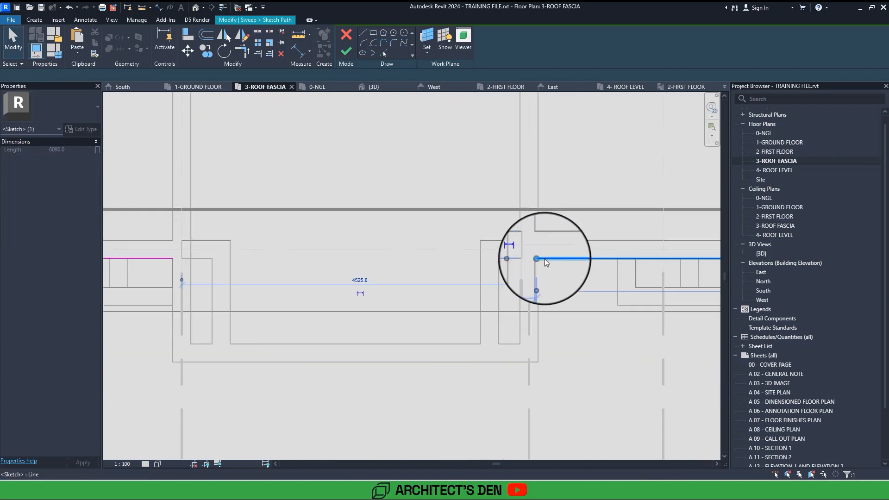
scroll(539, 258, up, 2)
drag(537, 259, 539, 257)
scroll(539, 257, down, 2)
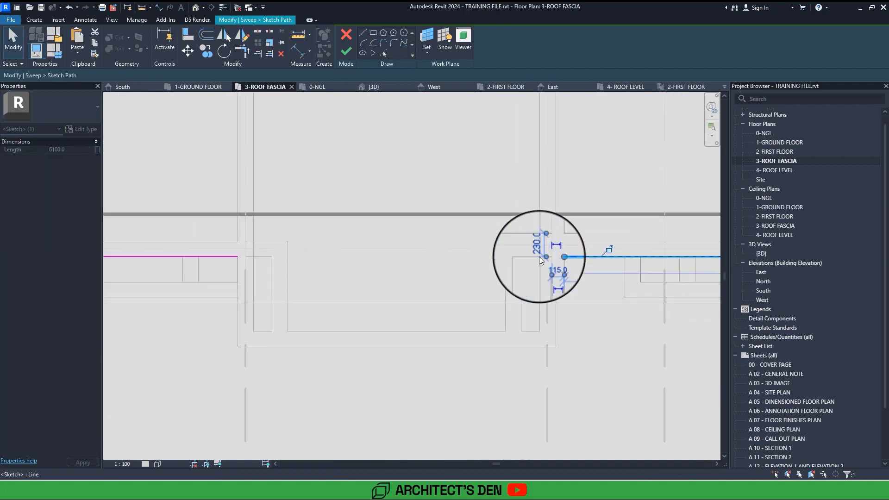
click(479, 194)
Finish the fascia's path and sweep, check the gap at the porch in 3D, and finish the in-place model.
click(345, 49)
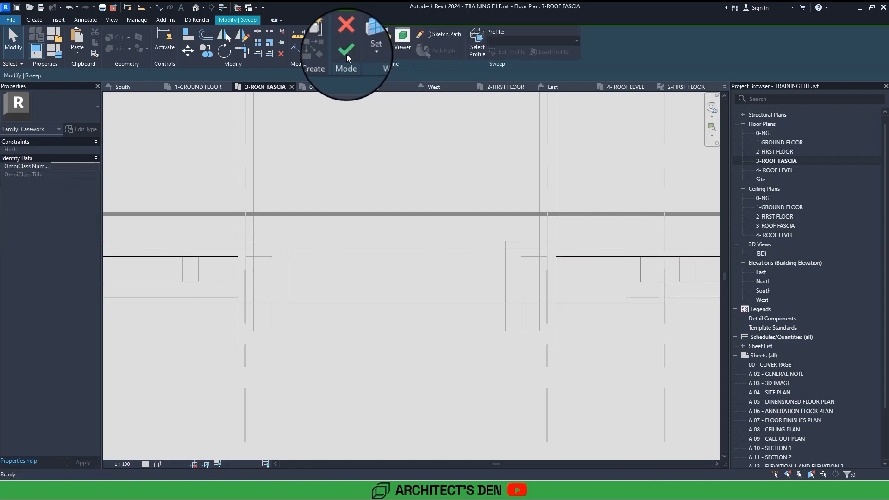
click(345, 50)
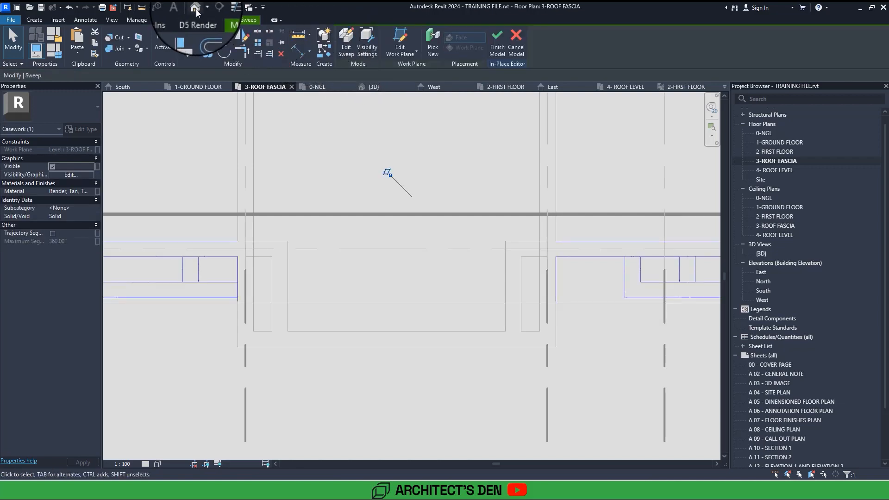
click(196, 10)
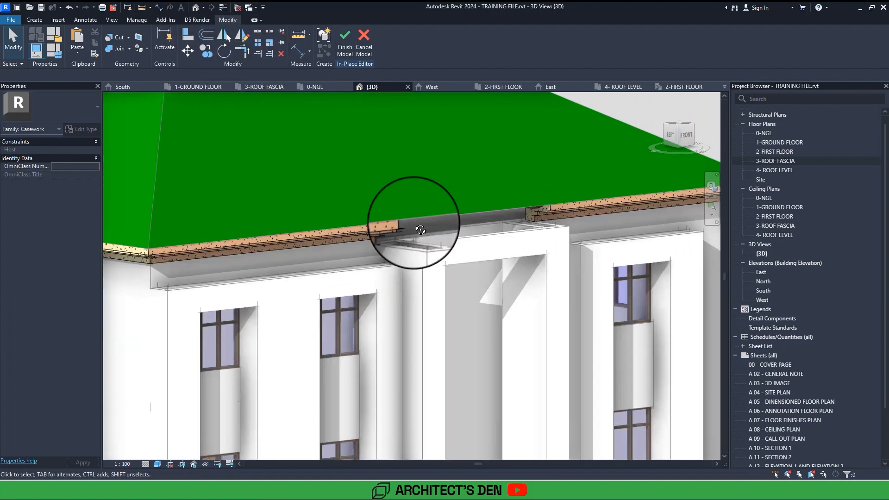
shift+middle_drag(414, 223, 415, 226)
click(344, 47)
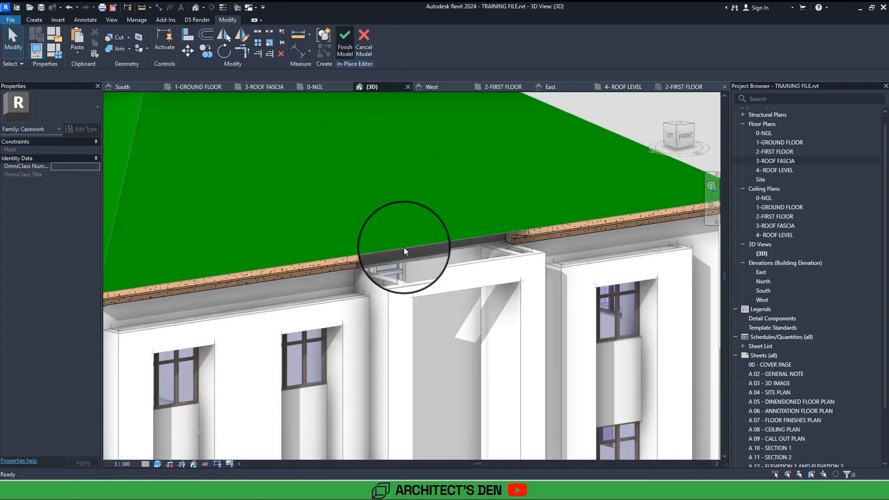
Open the profile sketch of the porch's left side wall and leave it without changes.
double_click(374, 272)
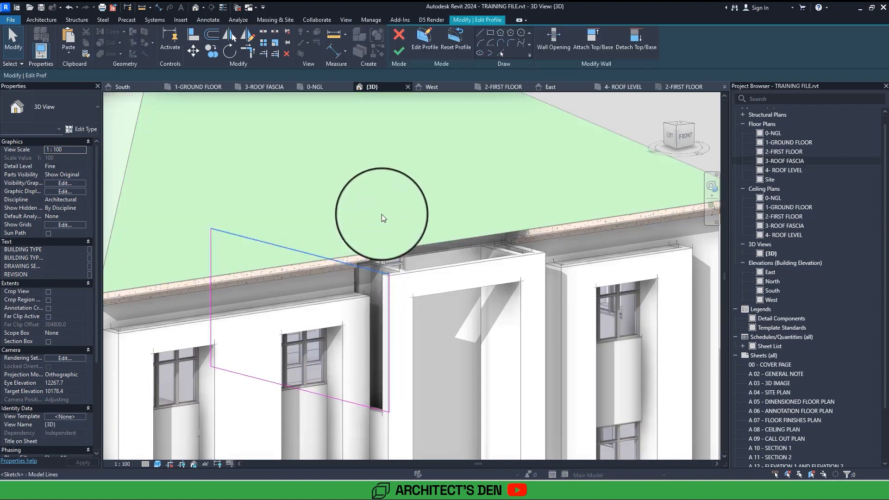
click(399, 55)
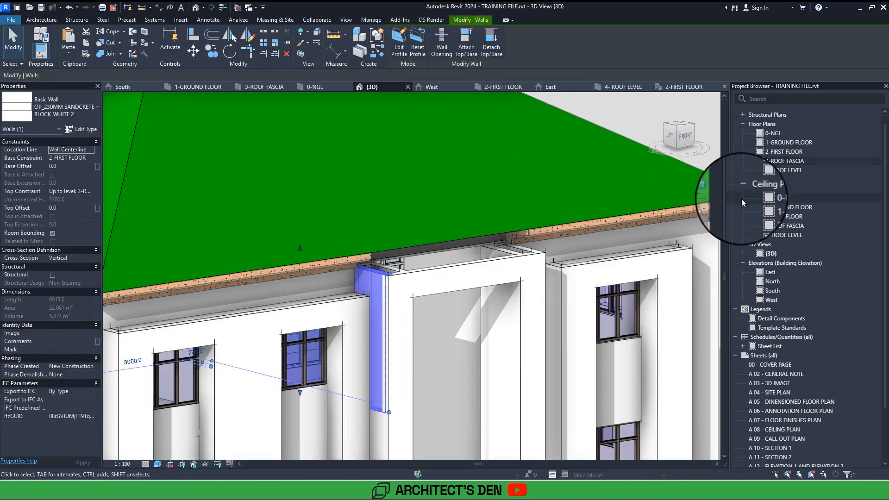
In the 3-ROOF FASCIA plan, draw an OP_230MM SANDCRETE BLOCK_WHITE 2 wall along the porch's left side to its front corner, with base offset -600.
double_click(776, 161)
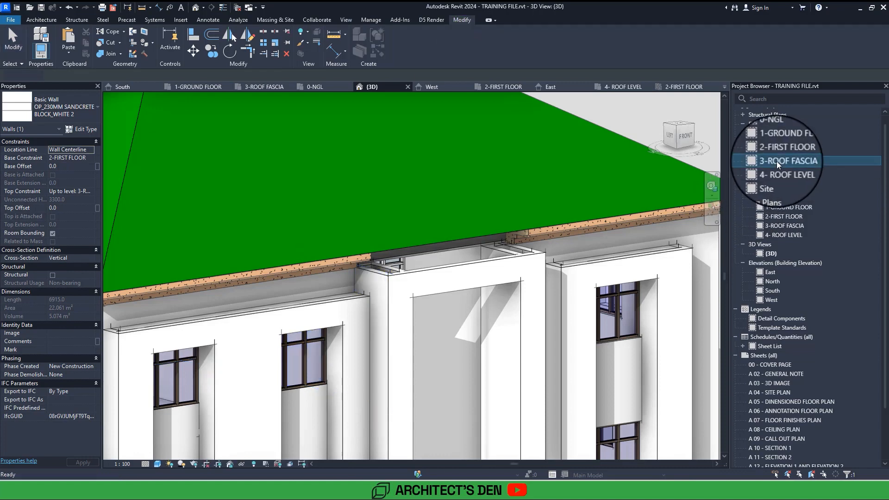
scroll(519, 248, down, 6)
key(Escape)
scroll(518, 248, up, 4)
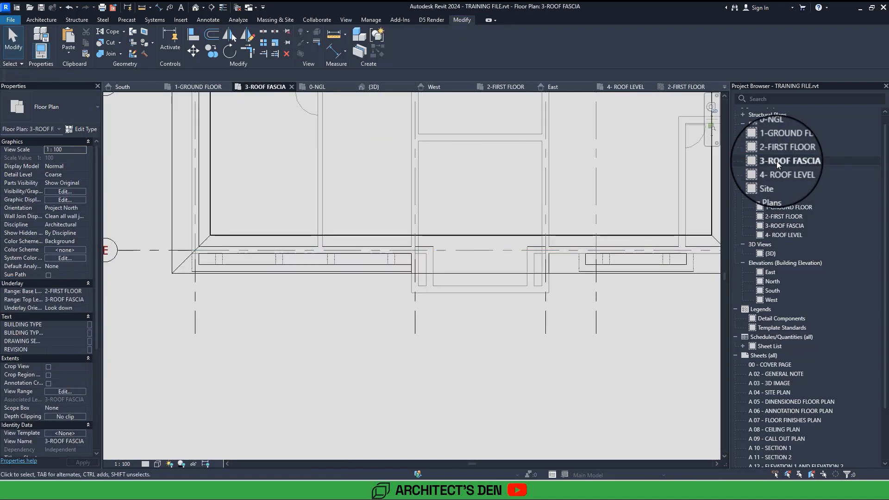
middle_drag(642, 208, 610, 212)
scroll(334, 286, up, 1)
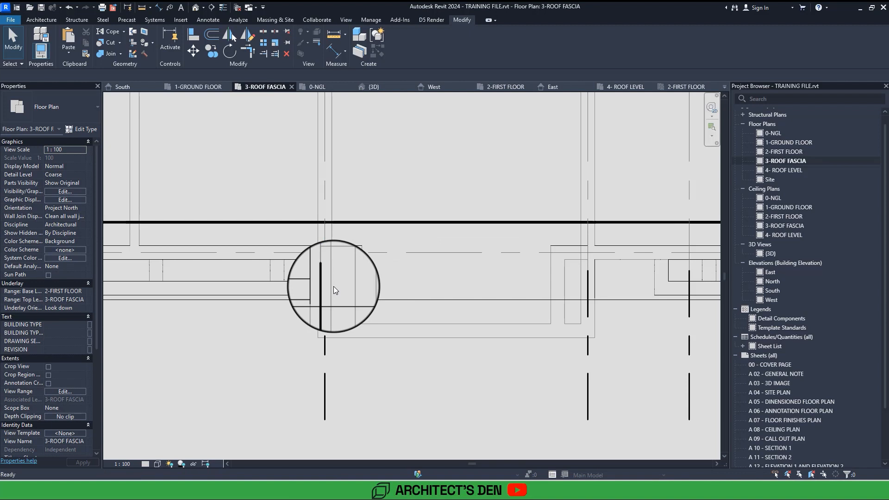
key(w)
key(a)
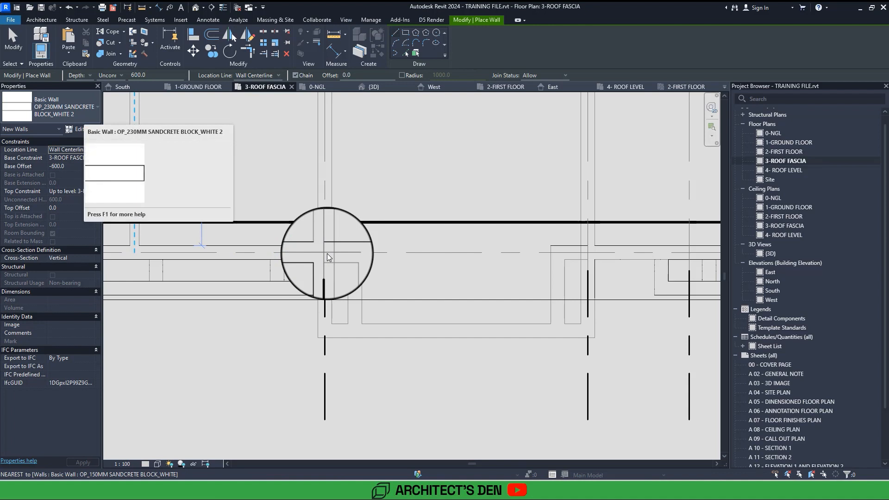
click(324, 252)
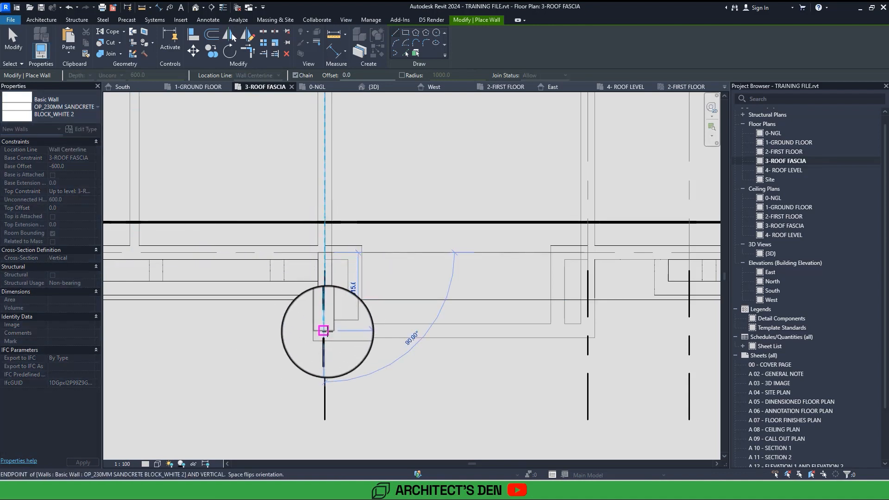
click(323, 331)
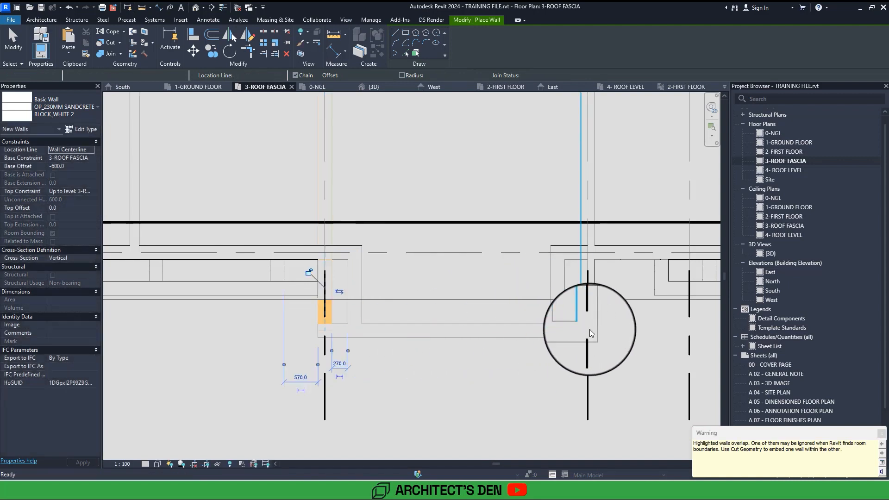
key(Escape)
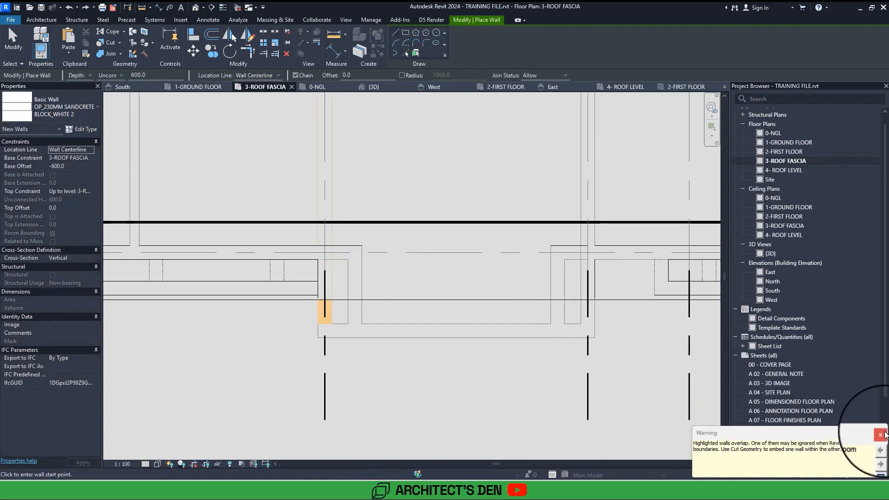
Draw OP_230MM SANDCRETE BLOCK_WHITE 2 walls along the porch's left side, front and right side, built upward with an unconnected height of 1200.
click(881, 433)
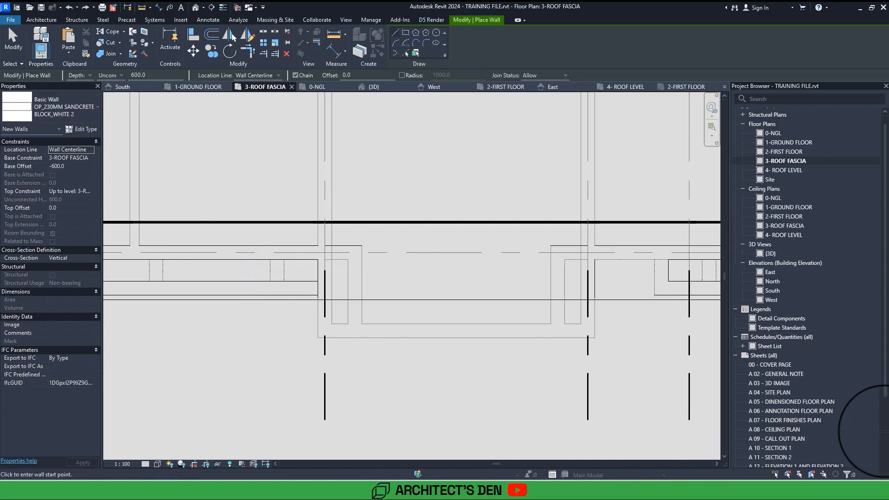
click(90, 75)
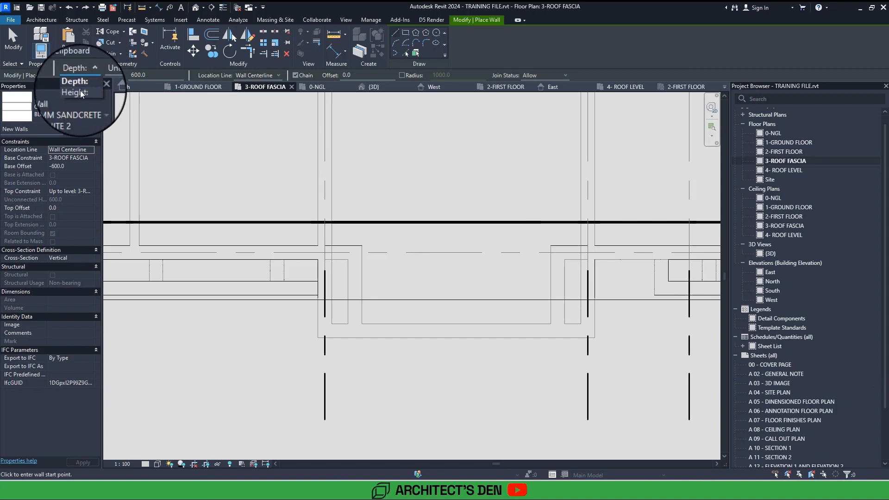
click(80, 92)
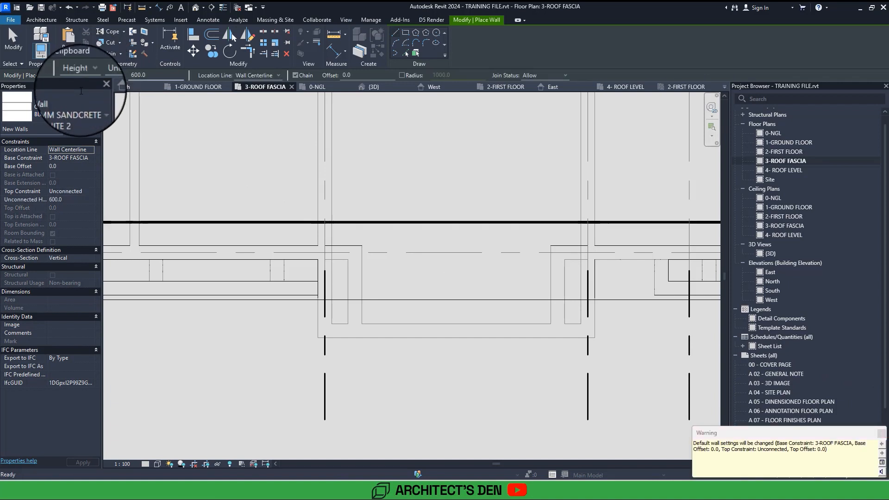
click(74, 199)
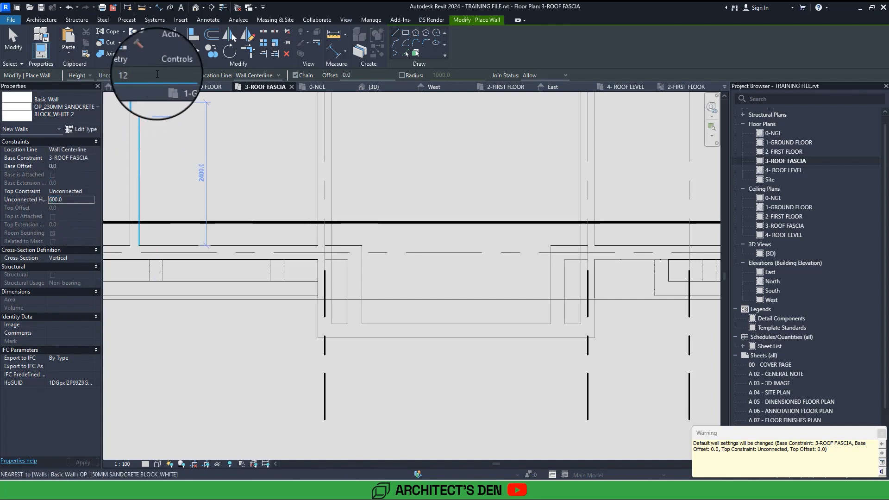
text(0)
key(Return)
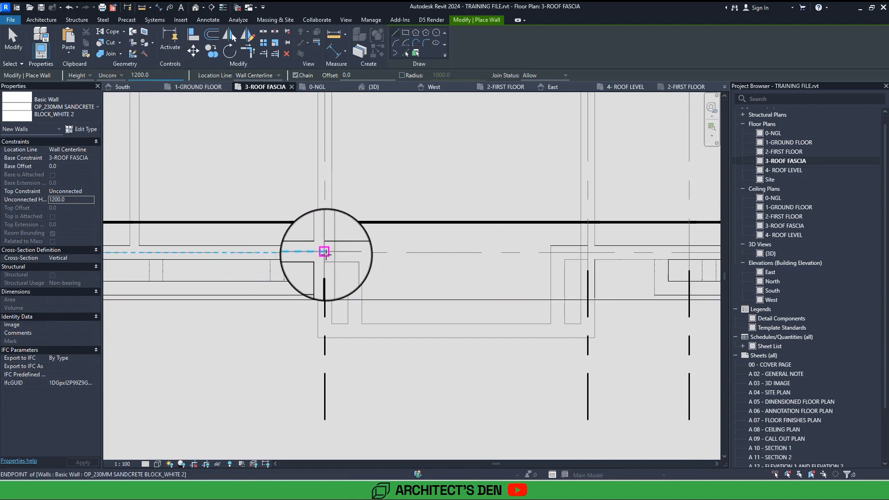
click(324, 252)
click(325, 330)
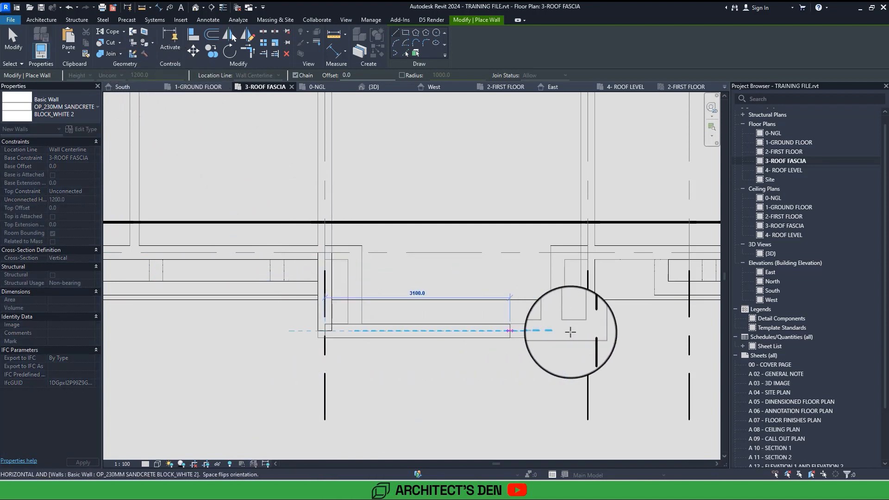
click(588, 330)
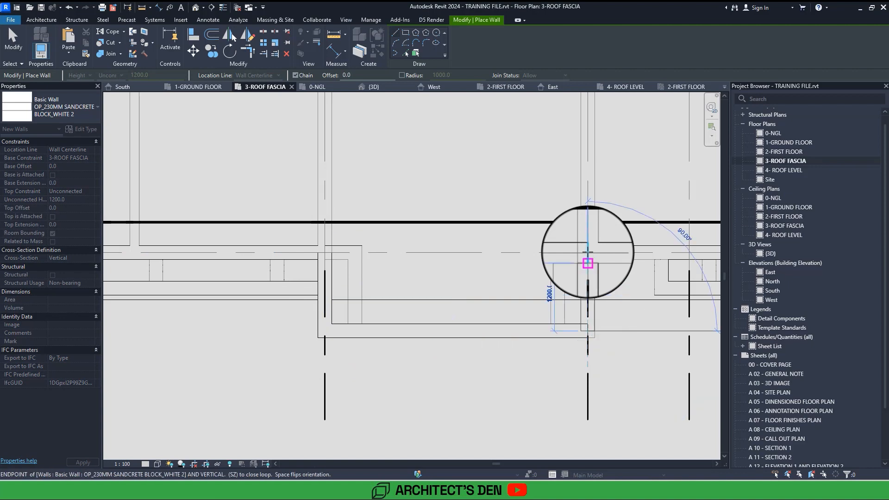
click(587, 252)
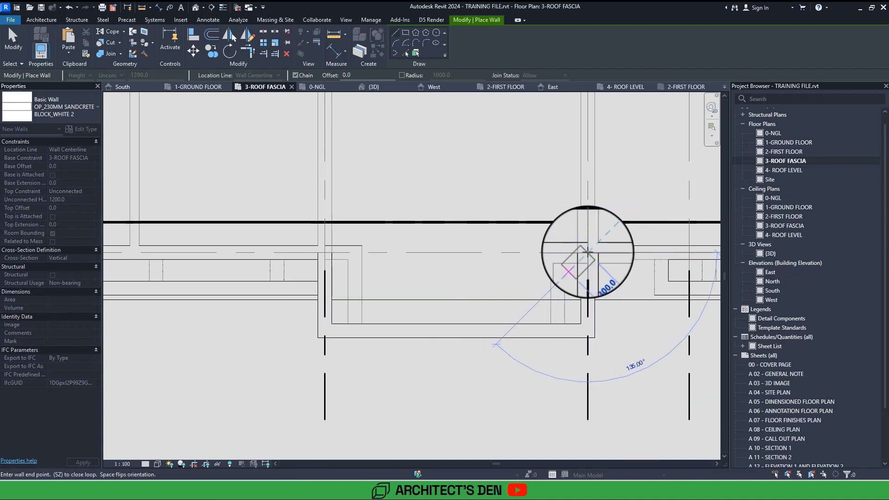
Finish placing walls and examine the porch parapet in 3D, checking from the front and above how its side walls meet the roof.
click(195, 9)
scroll(438, 297, down, 3)
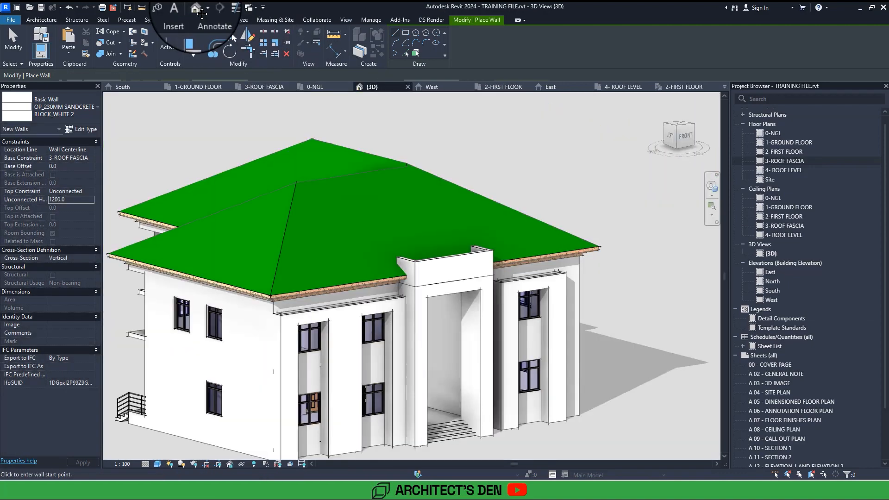
middle_drag(438, 297, 404, 241)
key(Escape)
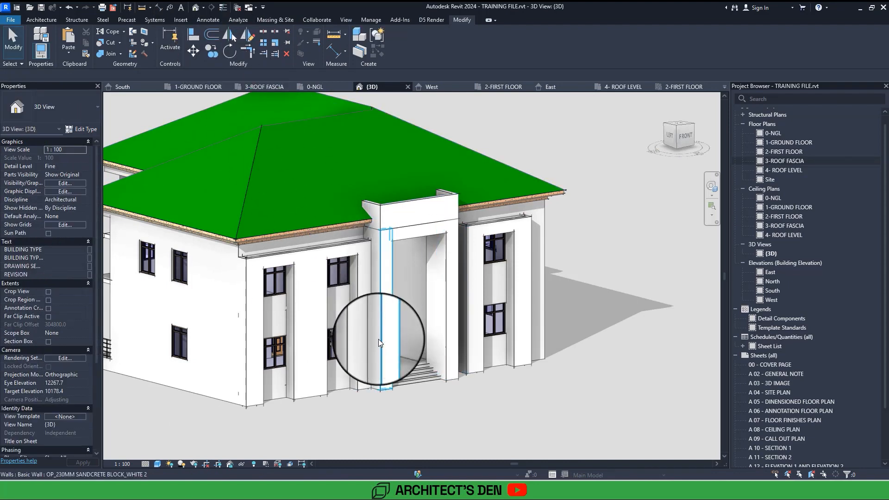
shift+middle_drag(378, 342, 401, 351)
scroll(504, 380, down, 6)
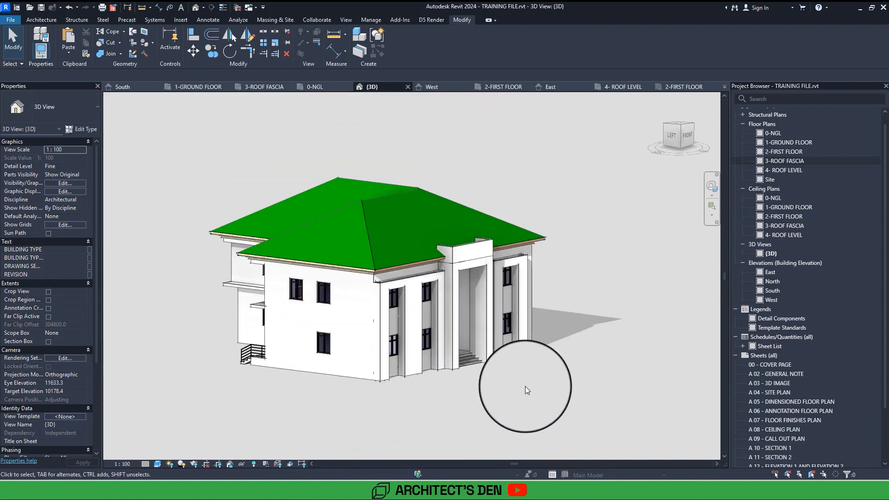
mouse_move(525, 390)
shift+middle_down()
mouse_move(532, 395)
mouse_move(525, 389)
shift+middle_up()
scroll(526, 390, up, 8)
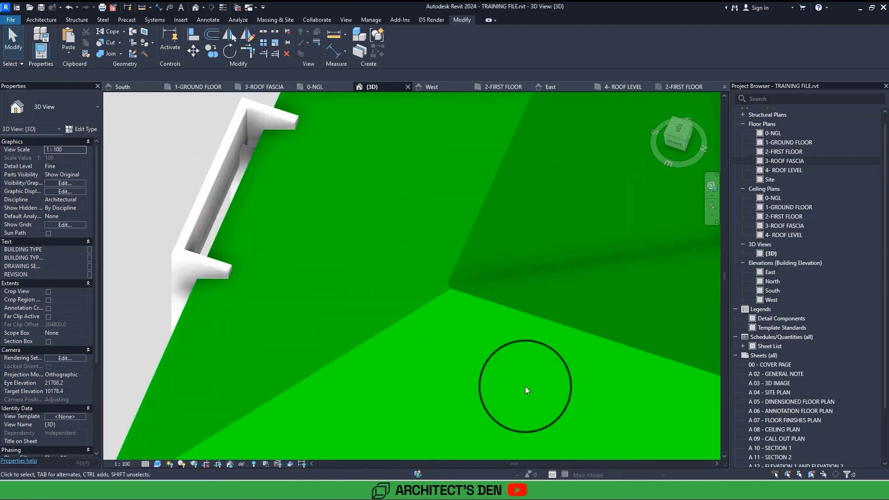
scroll(525, 386, up, 4)
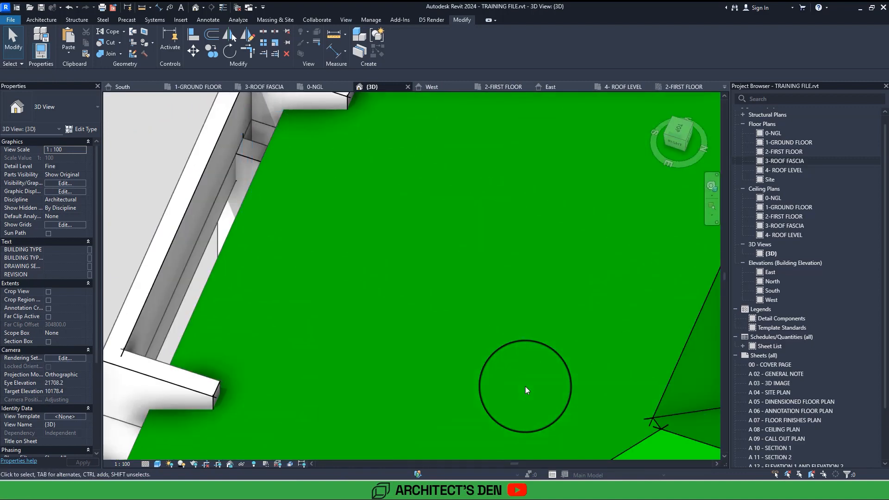
scroll(525, 386, down, 6)
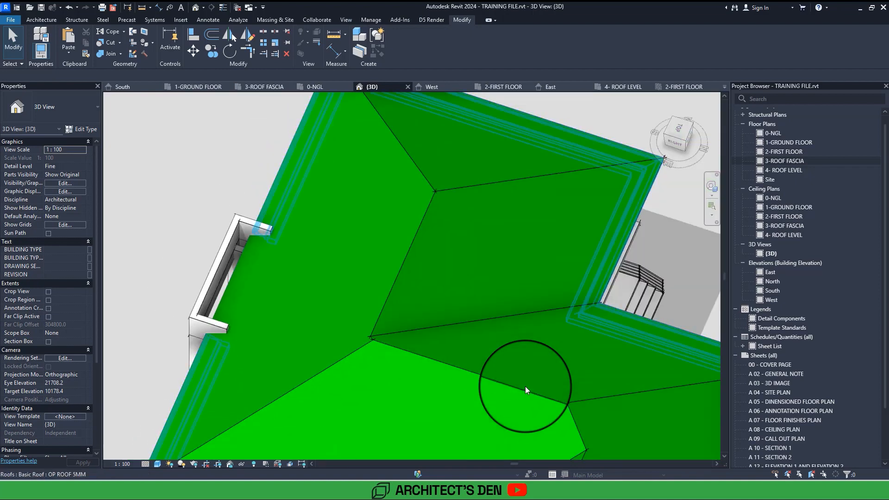
mouse_move(525, 387)
shift+middle_down()
mouse_move(531, 393)
mouse_move(525, 386)
shift+middle_up()
scroll(525, 386, down, 3)
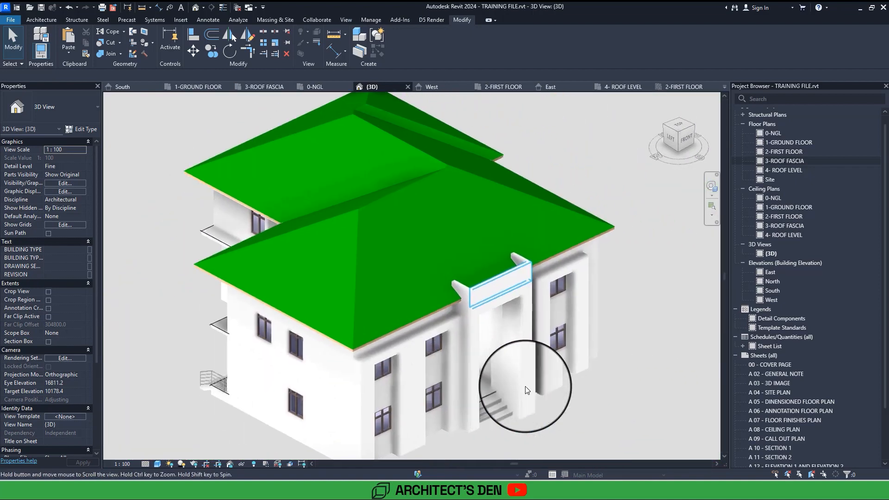
scroll(525, 386, up, 3)
scroll(526, 390, up, 4)
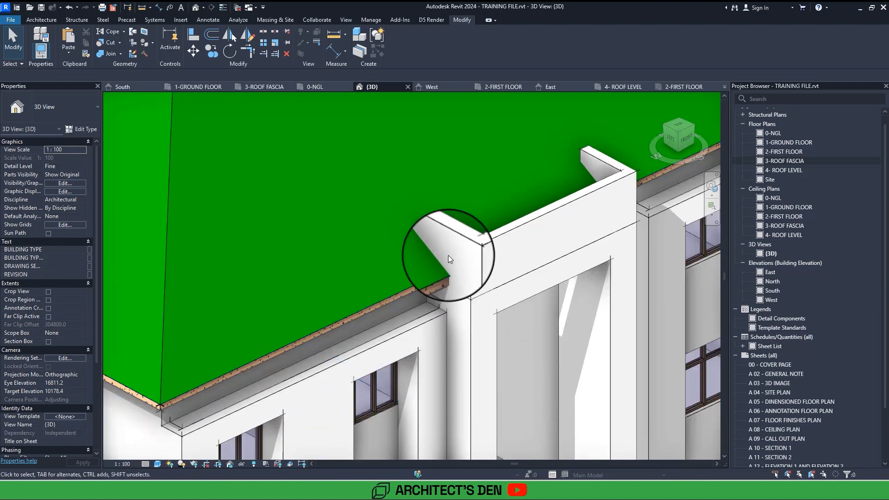
Shorten the parapet's left side wall from its roof end to a length of about 500 mm.
click(436, 233)
drag(427, 272, 457, 287)
scroll(457, 287, down, 2)
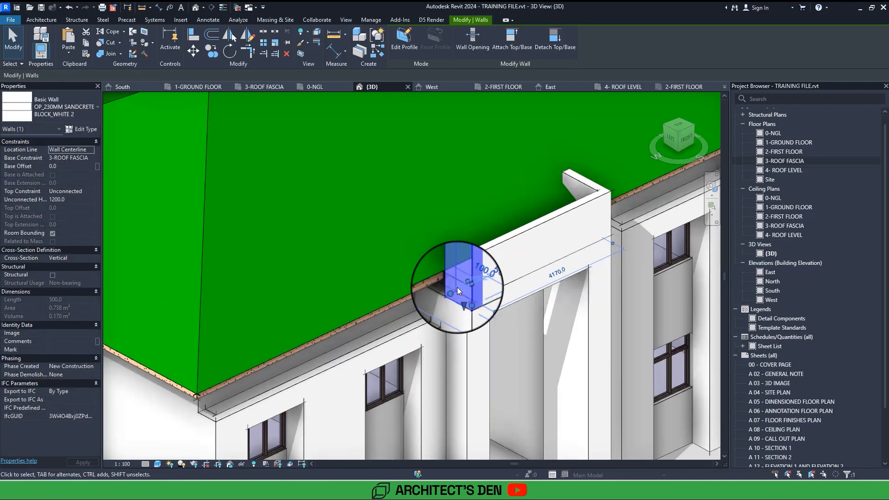
key(Escape)
key(Escape)
Shorten the parapet's right side wall from its roof end to a length of about 500 mm.
scroll(457, 287, down, 4)
shift+middle_drag(457, 287, 461, 322)
scroll(457, 287, down, 2)
scroll(482, 335, down, 2)
scroll(349, 234, up, 6)
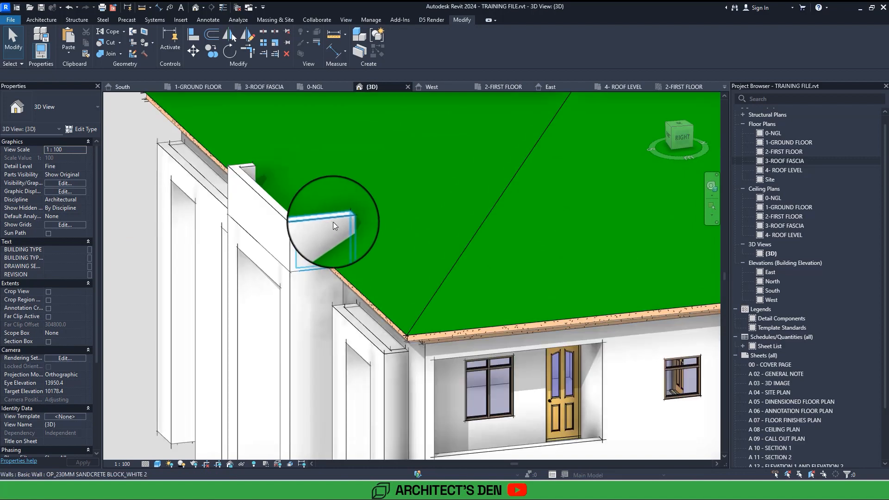
click(332, 221)
scroll(351, 263, up, 2)
drag(356, 274, 300, 279)
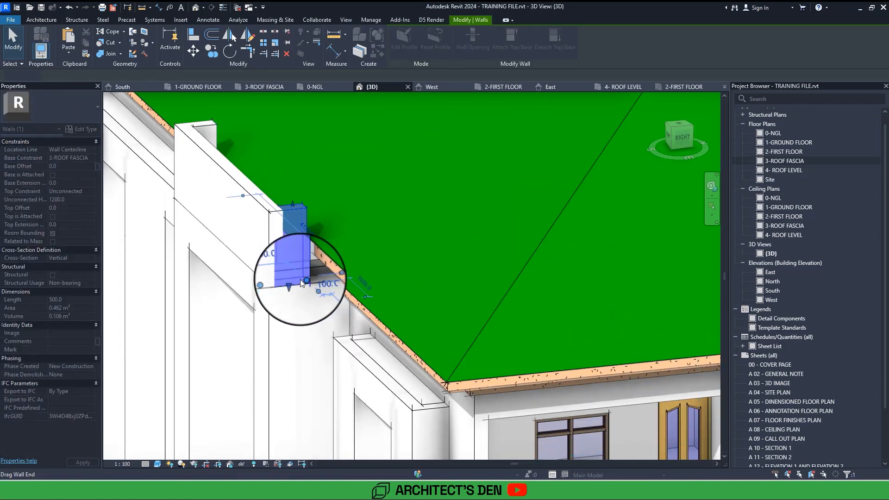
shift+middle_drag(300, 279, 308, 286)
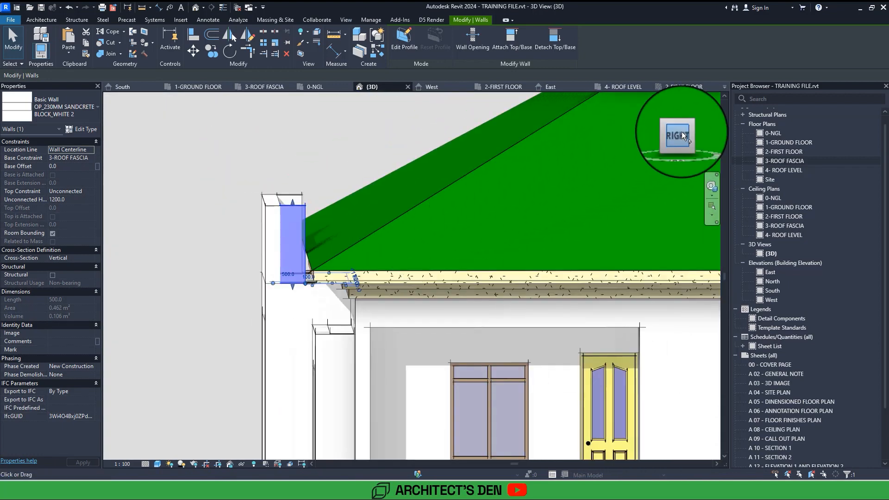
In the straight-on right view, pull the right side wall's roof end back clear of the eaves, to a length of about 420 mm.
click(681, 132)
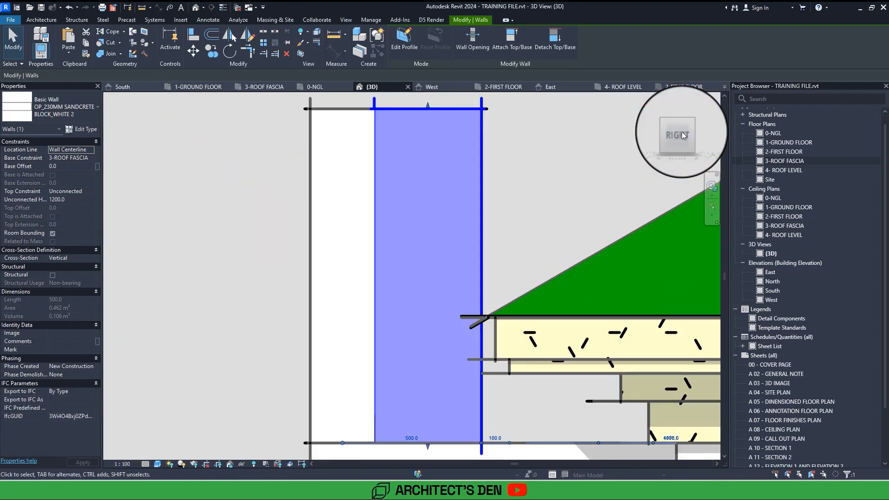
scroll(522, 290, down, 2)
key(Escape)
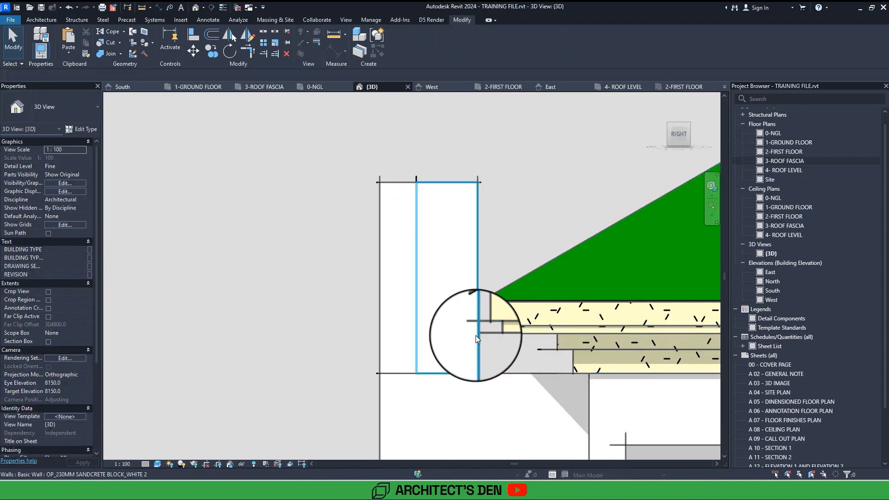
click(476, 335)
scroll(491, 292, up, 2)
key(Escape)
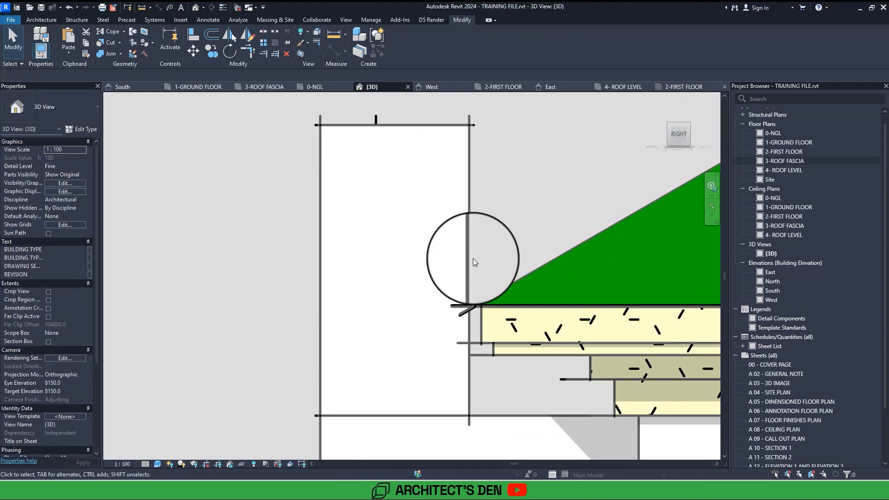
click(473, 256)
drag(473, 269, 451, 272)
key(Escape)
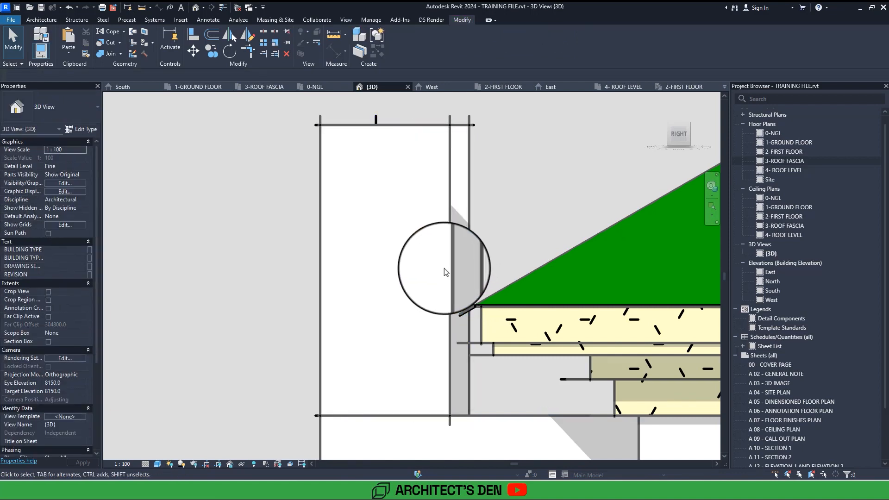
Align the roof end of the parapet's left side wall with the end of the right side wall.
click(193, 34)
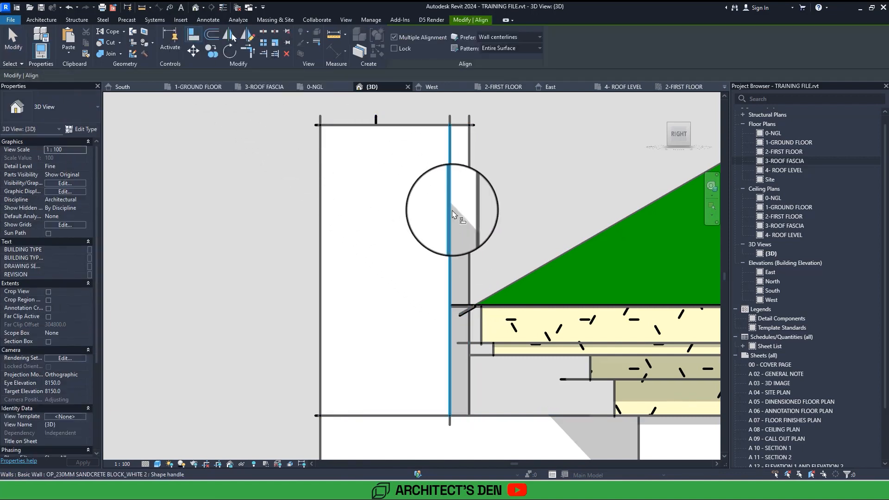
click(449, 210)
click(470, 211)
key(Escape)
key(Escape)
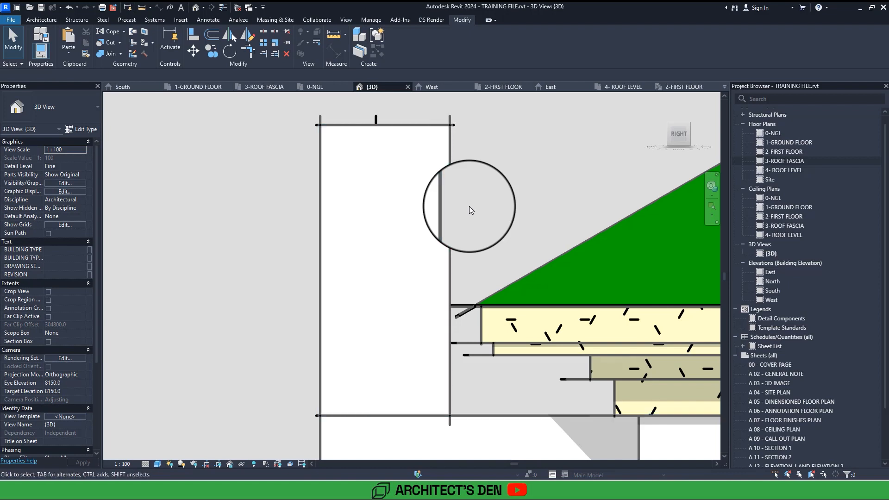
scroll(469, 207, down, 4)
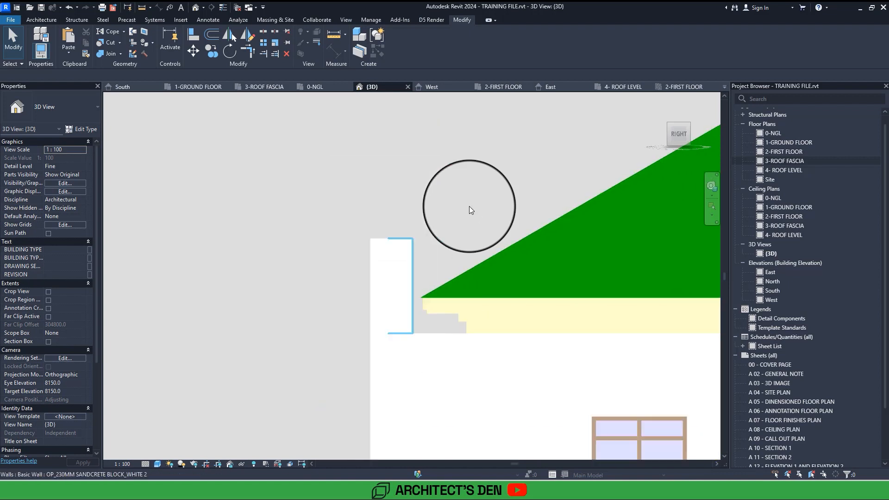
scroll(468, 207, up, 3)
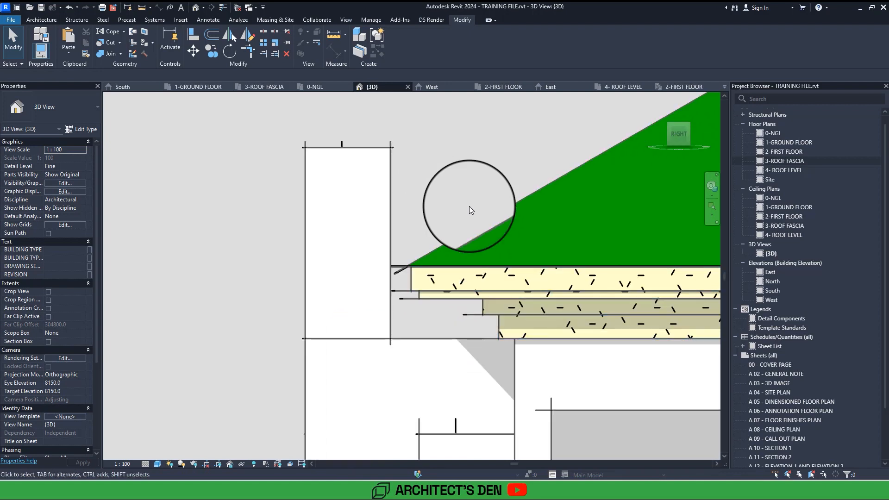
click(390, 302)
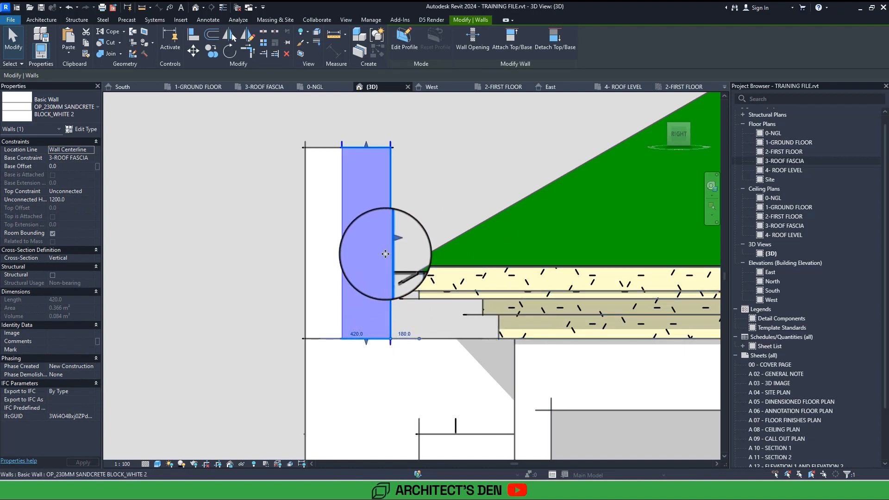
click(412, 150)
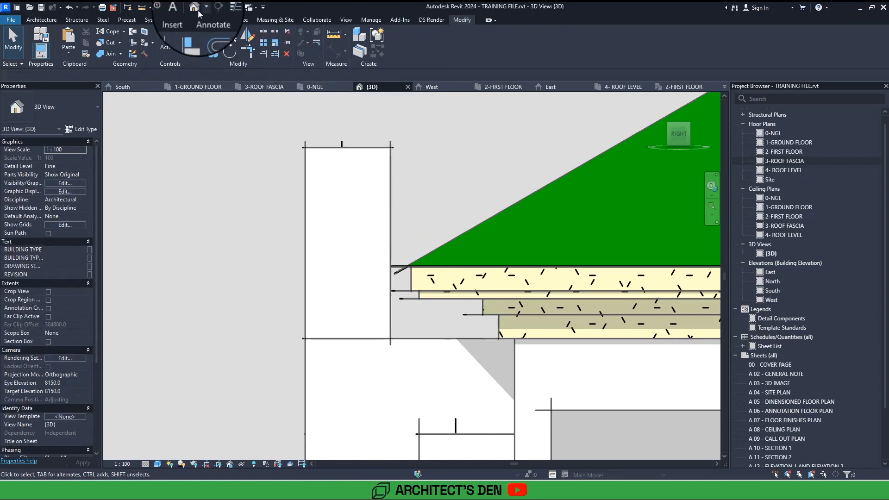
Set the unconnected height of the parapet's front wall to 1500.
scroll(389, 231, down, 2)
shift+middle_drag(443, 292, 466, 291)
scroll(444, 294, down, 4)
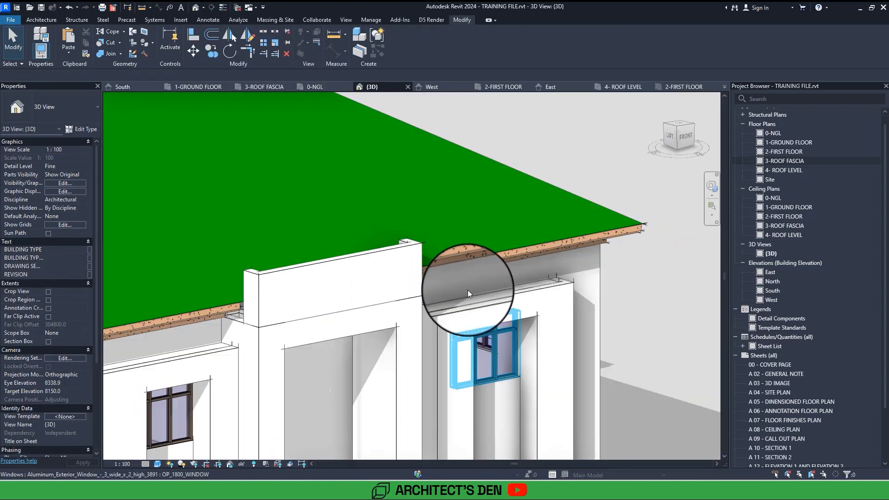
middle_drag(526, 355, 367, 159)
scroll(562, 271, down, 2)
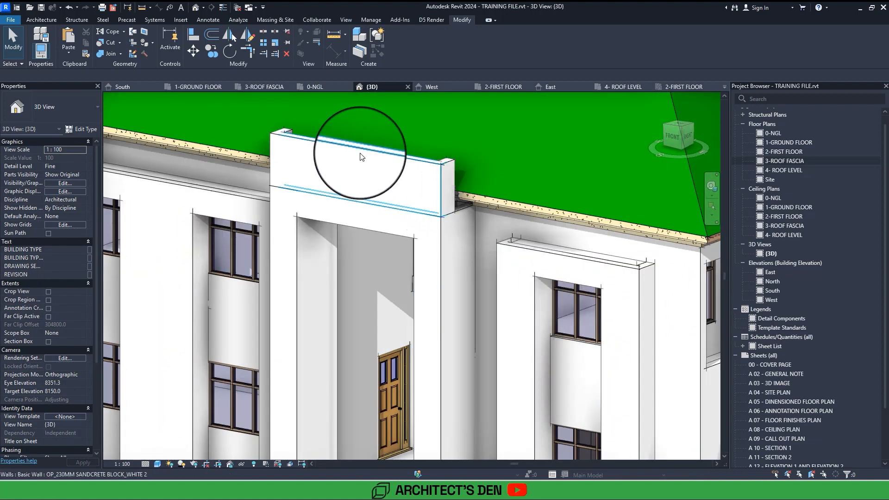
click(360, 156)
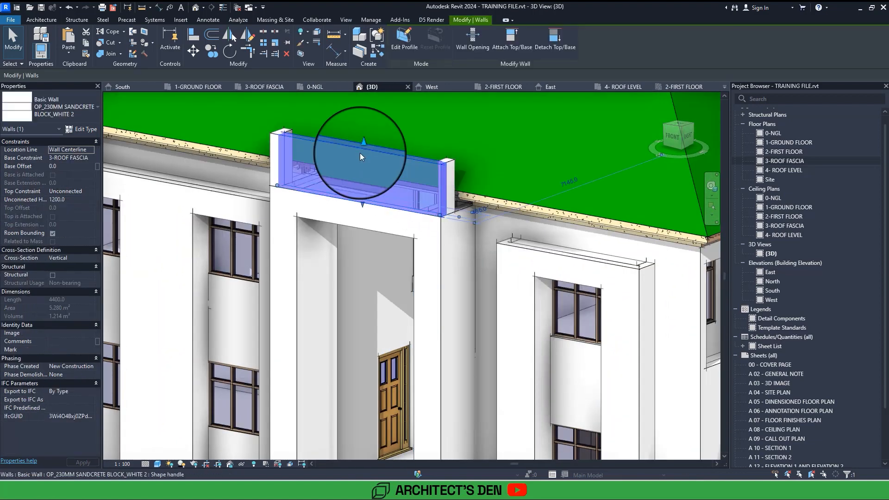
click(80, 199)
double_click(79, 199)
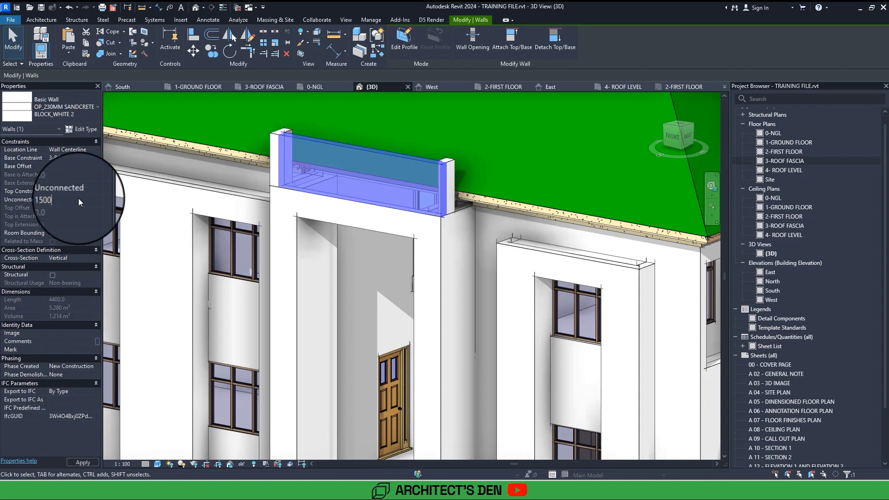
key(Return)
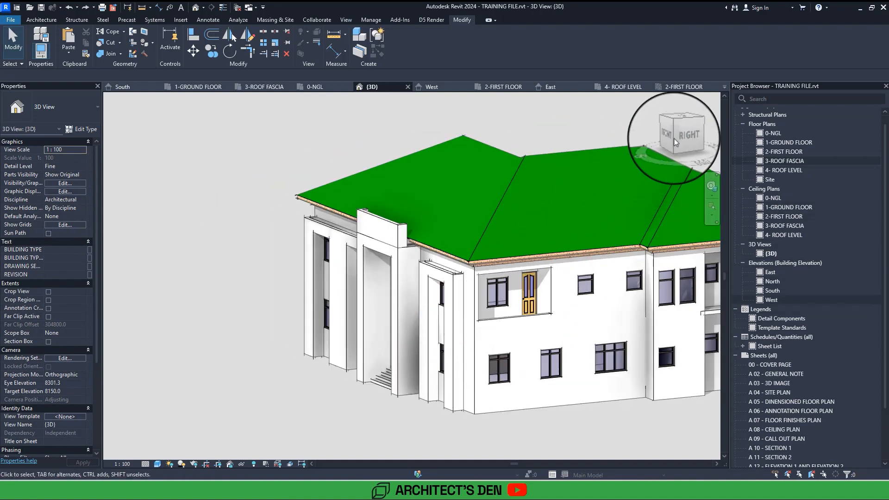
In the straight-on right view, edit the parapet's right side wall profile, sketching an extension under the eaves back to the building wall, up to roof-edge height.
click(675, 136)
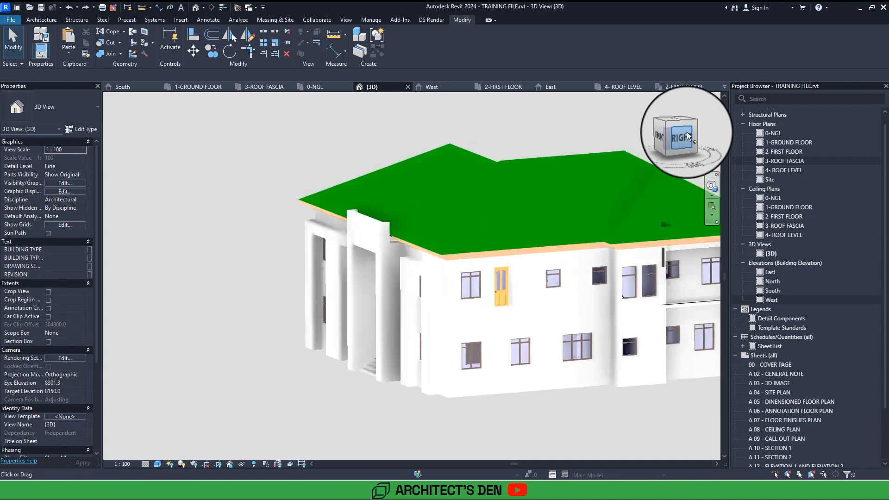
scroll(605, 144, up, 10)
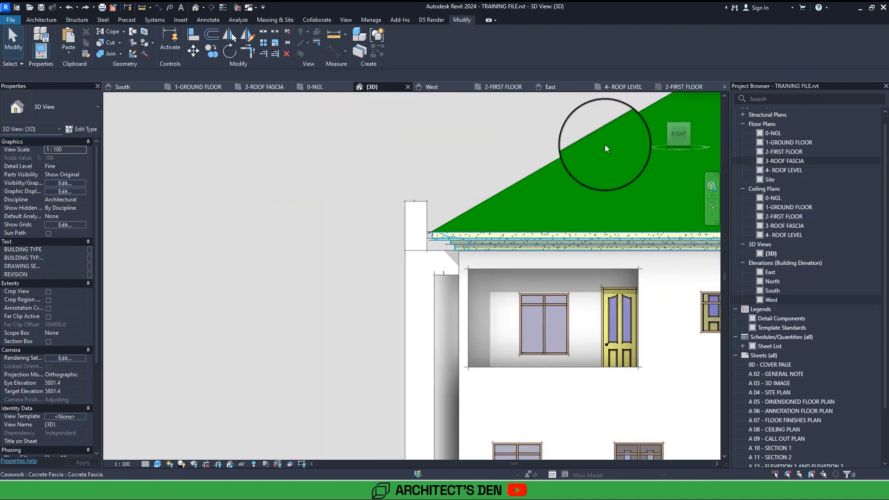
click(431, 171)
double_click(430, 171)
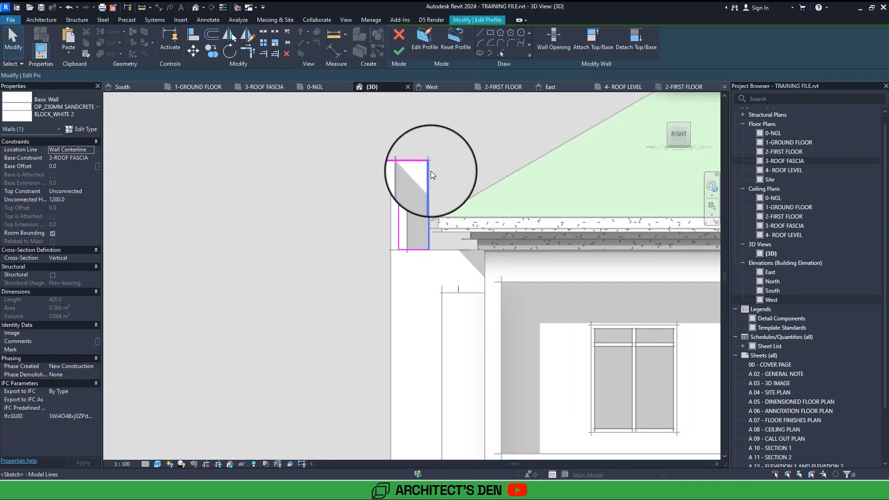
click(415, 34)
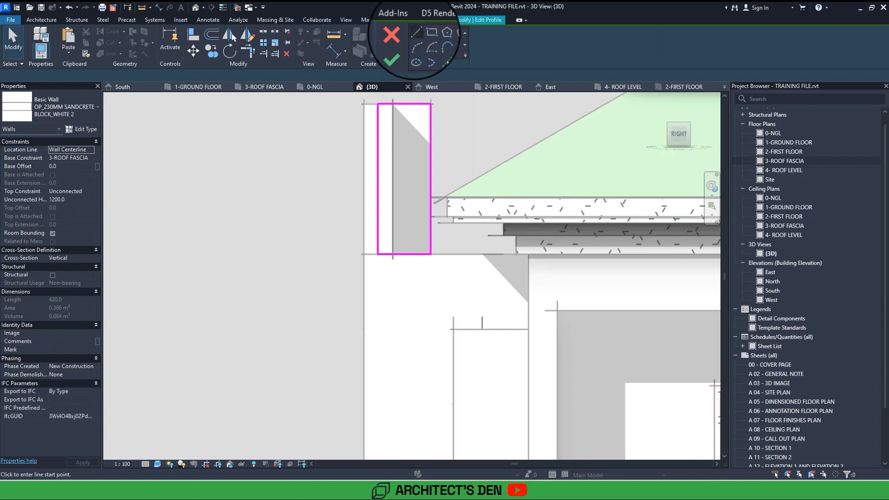
click(528, 254)
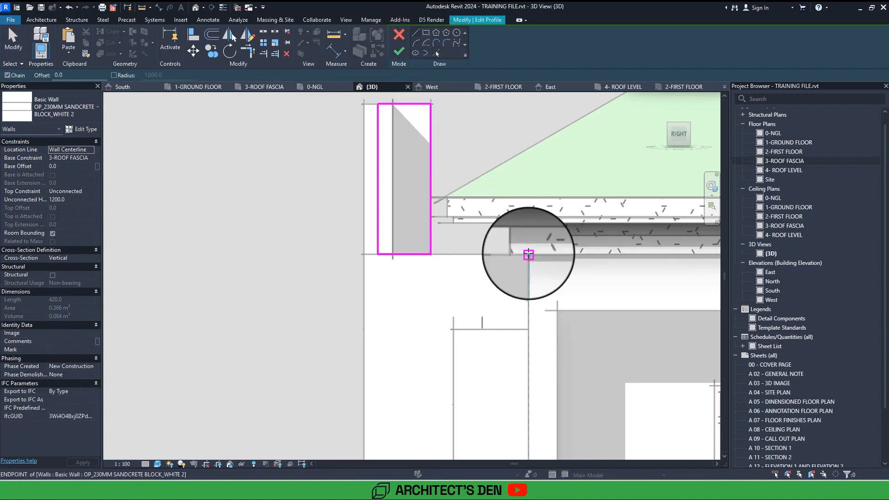
click(431, 254)
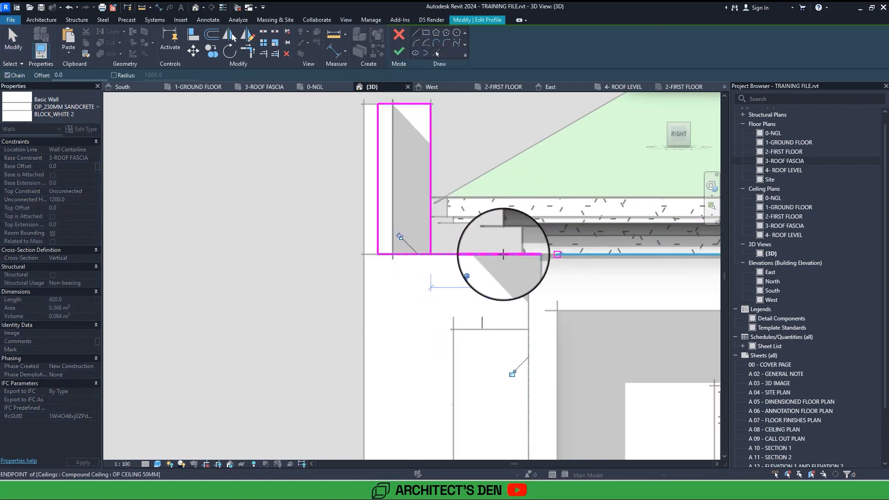
click(528, 253)
click(528, 198)
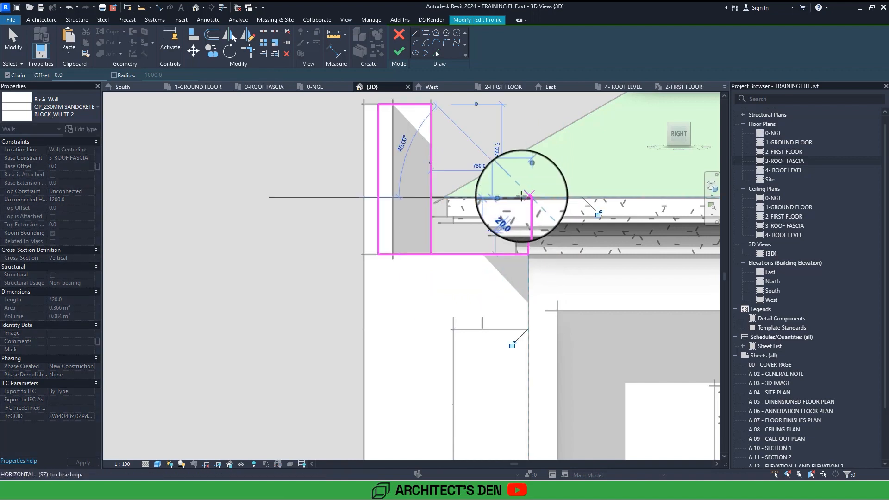
click(431, 198)
Trim the right side wall's profile into one closed L-shaped outline and finish the profile edit.
key(Escape)
key(Escape)
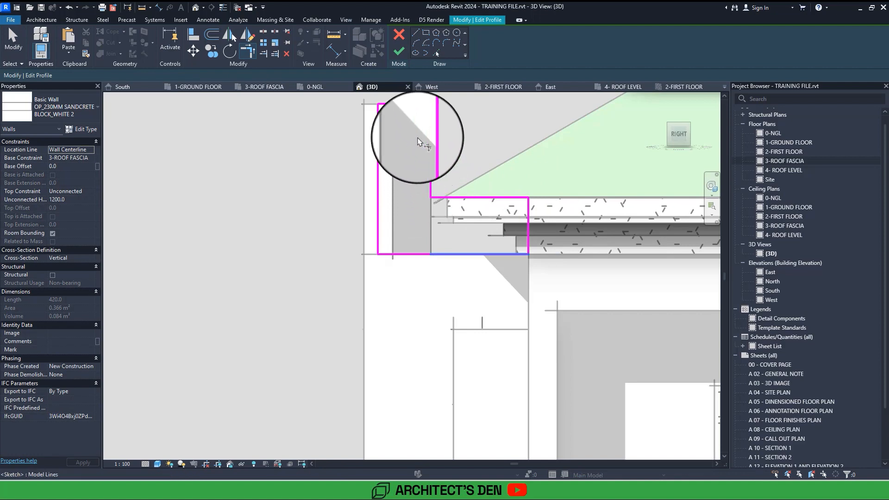
click(398, 51)
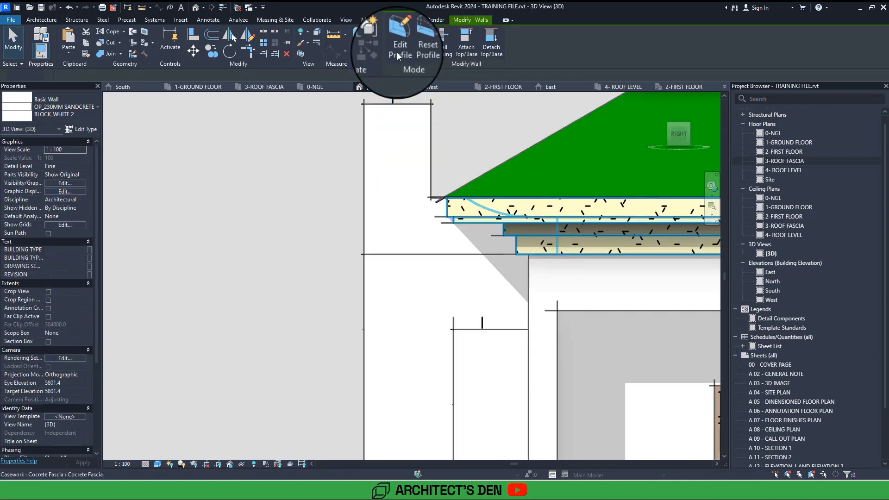
Edit the parapet's left side wall profile in the straight-on right view, sketching the same extension back to the building wall at roof-edge height.
shift+middle_drag(397, 56, 399, 138)
click(399, 152)
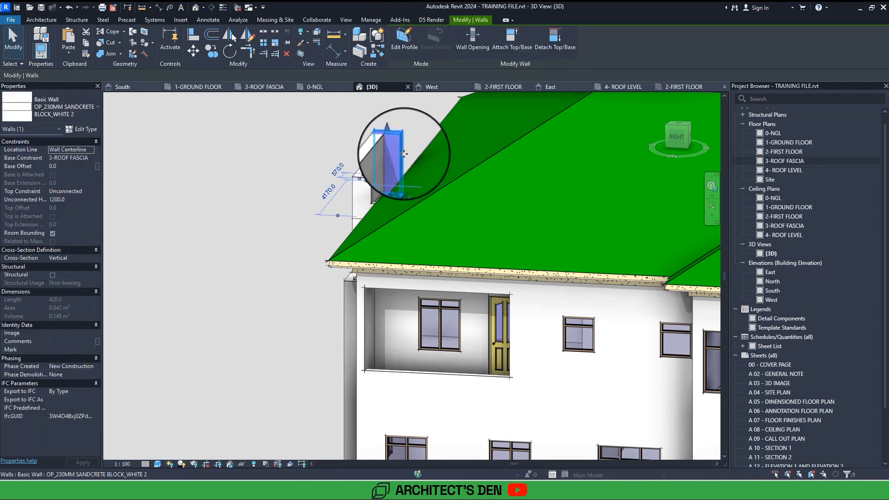
double_click(404, 154)
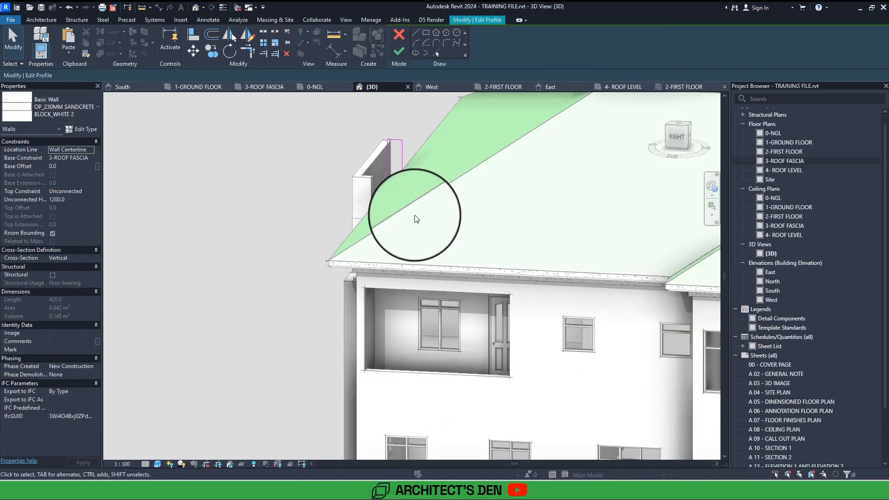
click(678, 137)
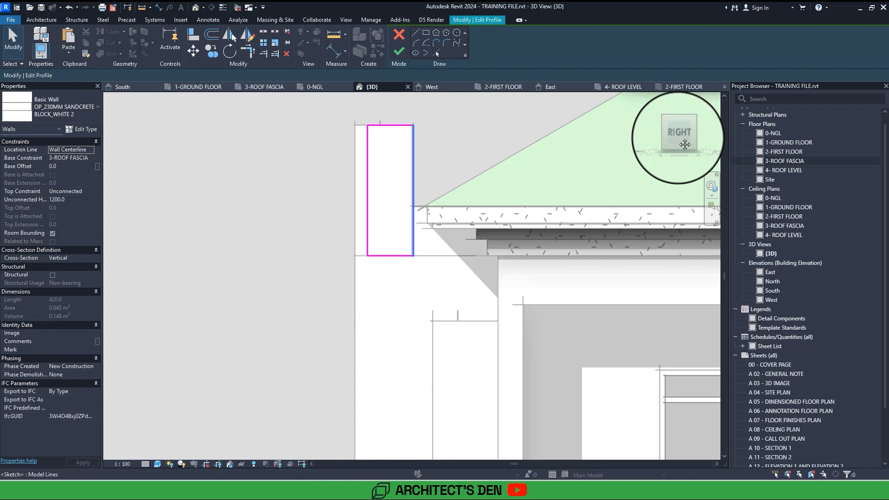
click(417, 32)
click(473, 263)
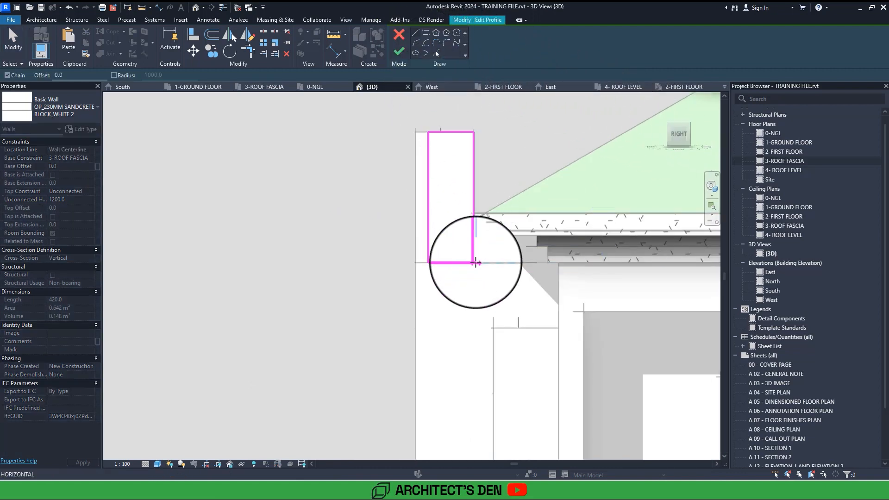
click(559, 262)
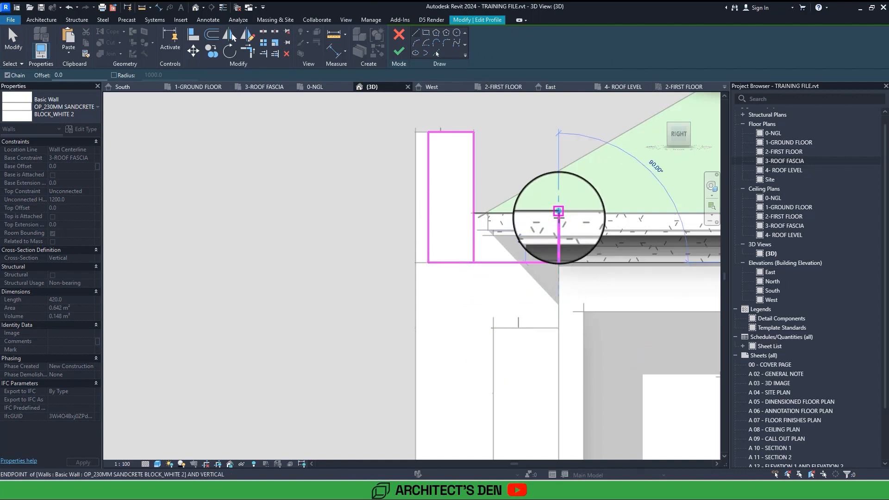
click(559, 213)
click(473, 213)
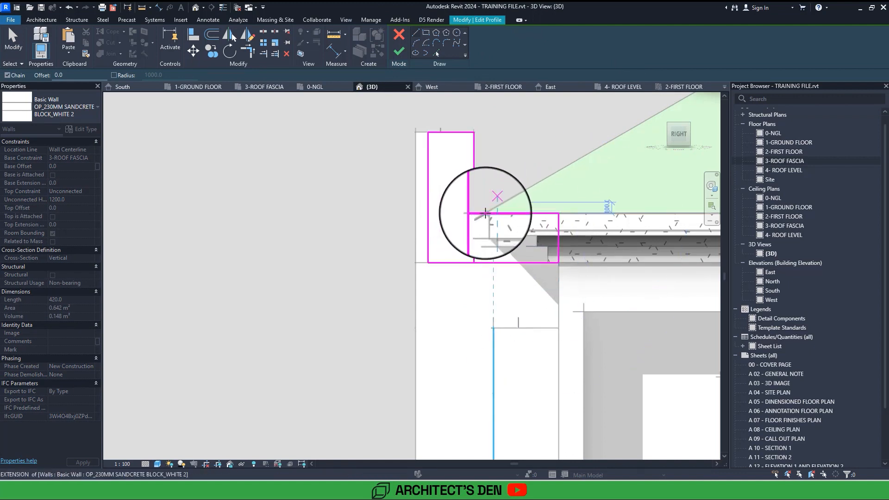
Trim the left side wall's profile into a closed L-shaped outline and finish the profile edit.
key(t)
key(r)
click(486, 213)
click(473, 190)
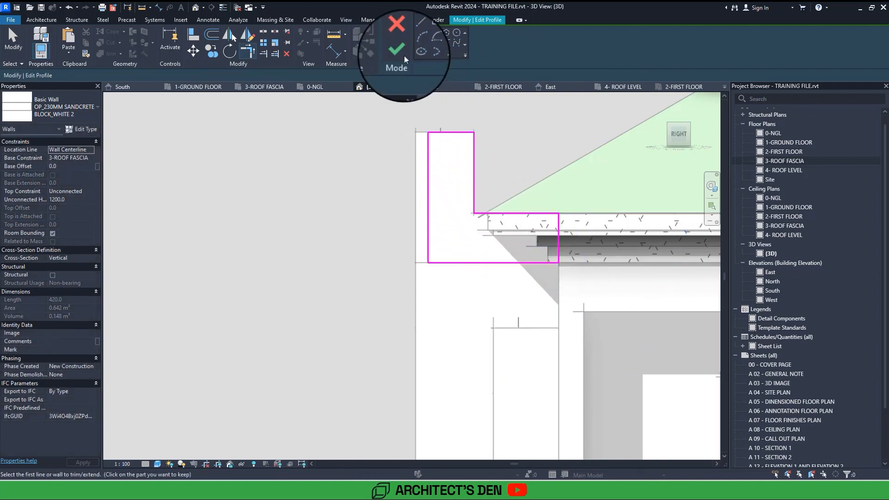
click(397, 49)
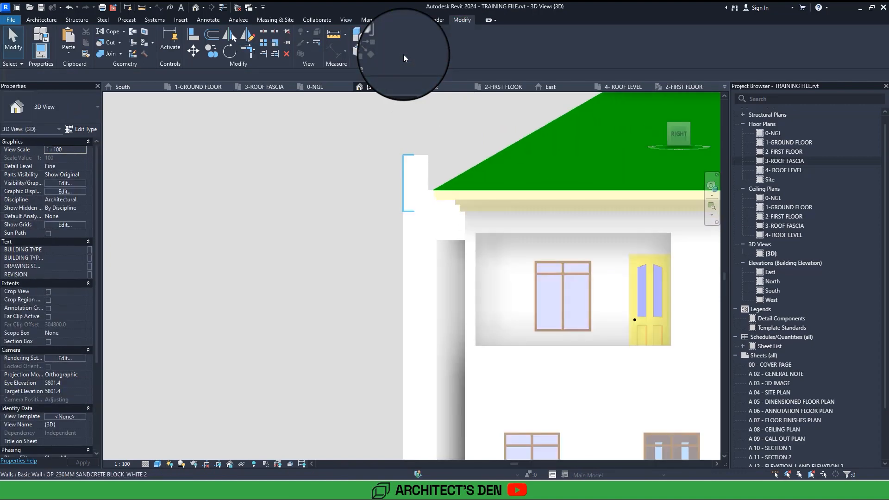
Review the parapet from the front in 3D, and open the 3-ROOF FASCIA floor plan at the entrance porch.
mouse_move(410, 62)
shift+middle_down()
mouse_move(403, 54)
mouse_move(410, 61)
shift+middle_up()
scroll(403, 54, up, 4)
scroll(404, 54, up, 3)
scroll(596, 109, down, 5)
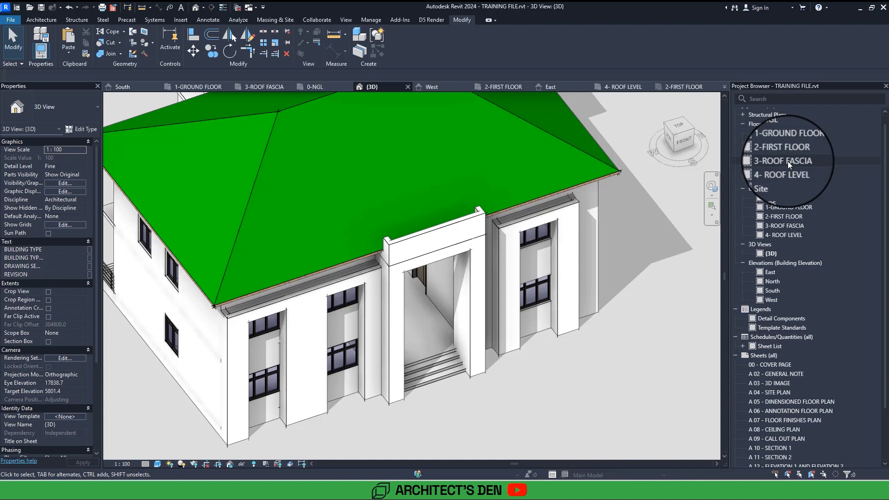
double_click(787, 161)
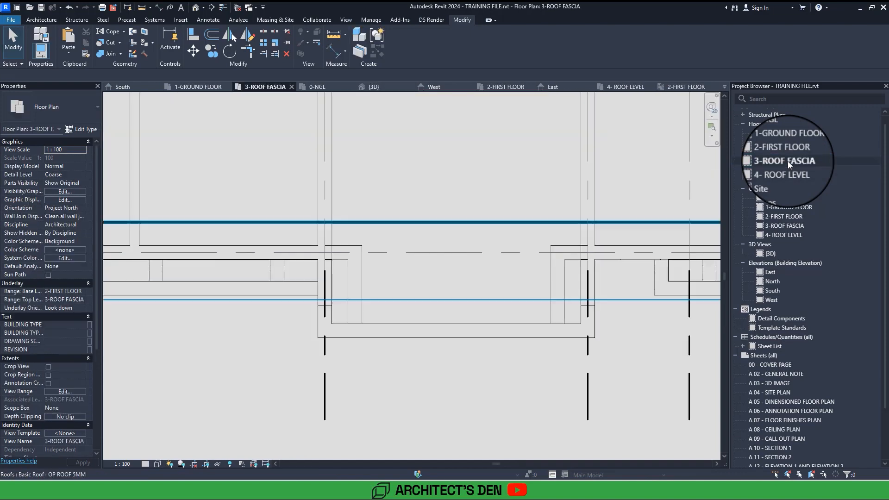
scroll(377, 223, down, 5)
middle_drag(377, 223, 365, 260)
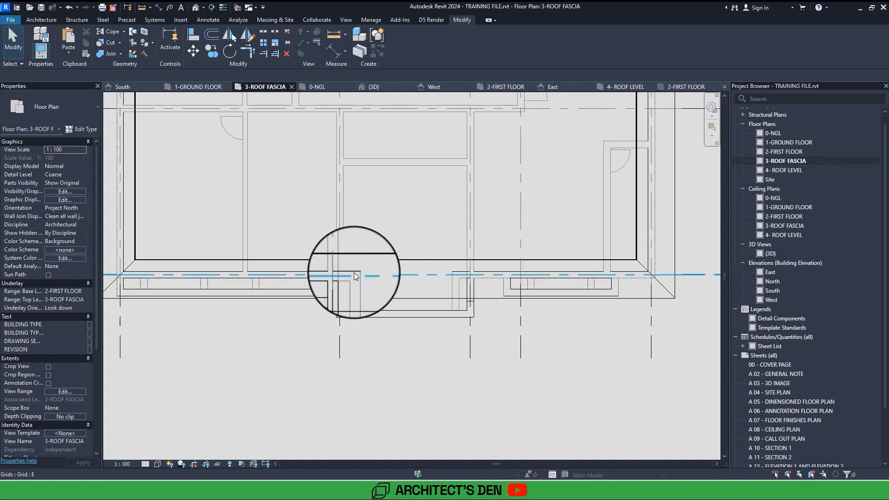
Start a floor with a rectangular boundary, using the OP 150mm floor type and a height offset of 0 from the 3-ROOF FASCIA level.
click(44, 21)
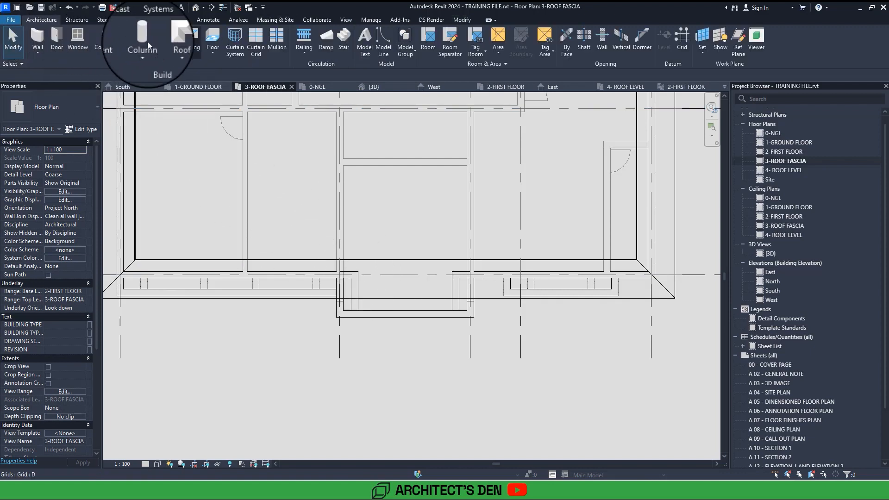
click(212, 56)
click(232, 74)
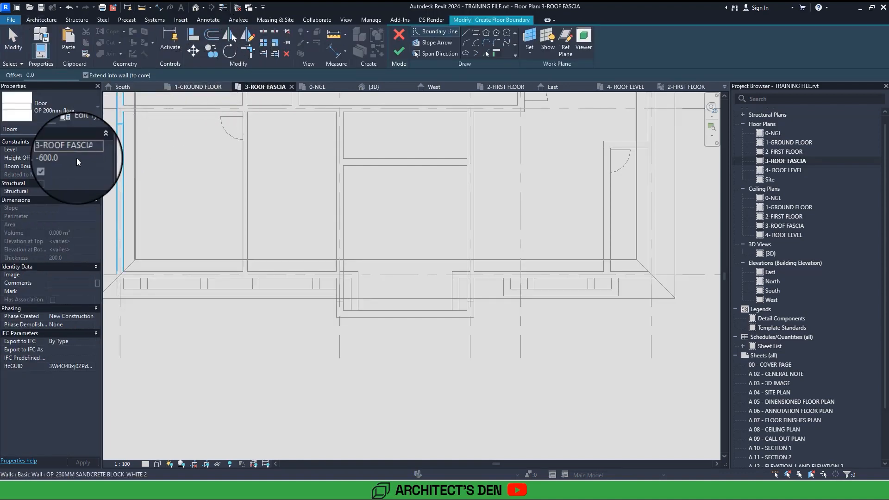
click(77, 159)
key(BackSpace)
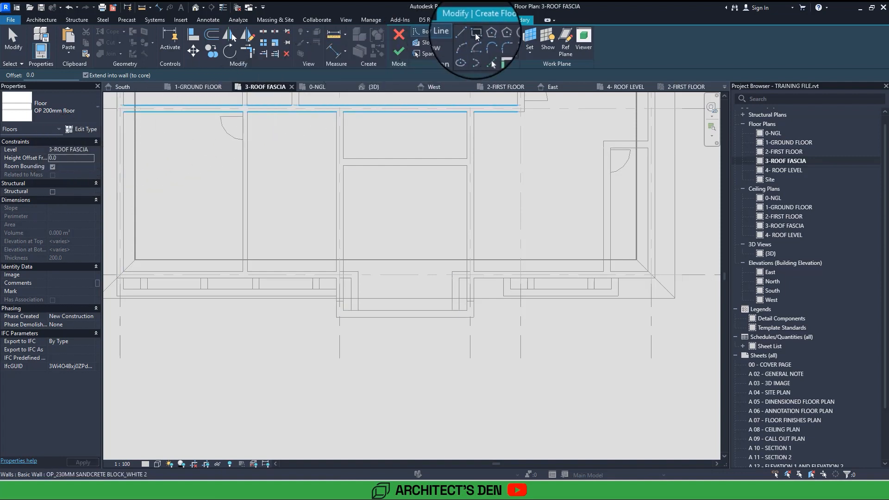
click(476, 33)
click(61, 110)
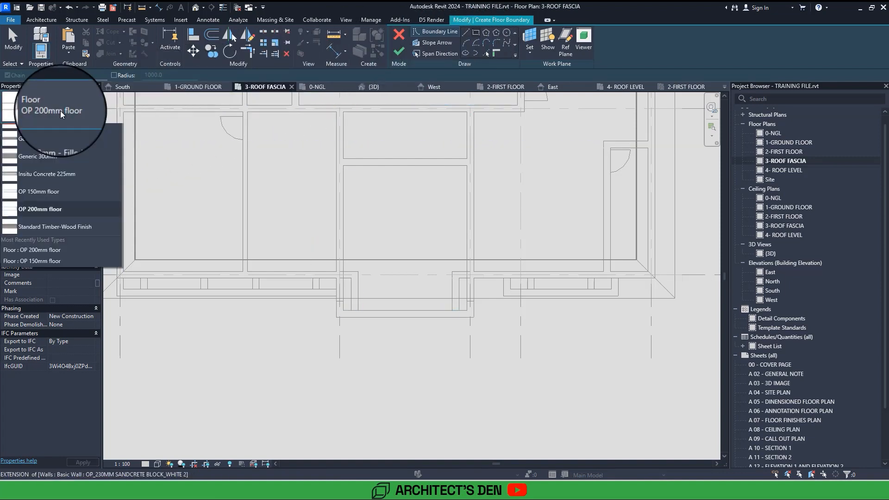
click(49, 279)
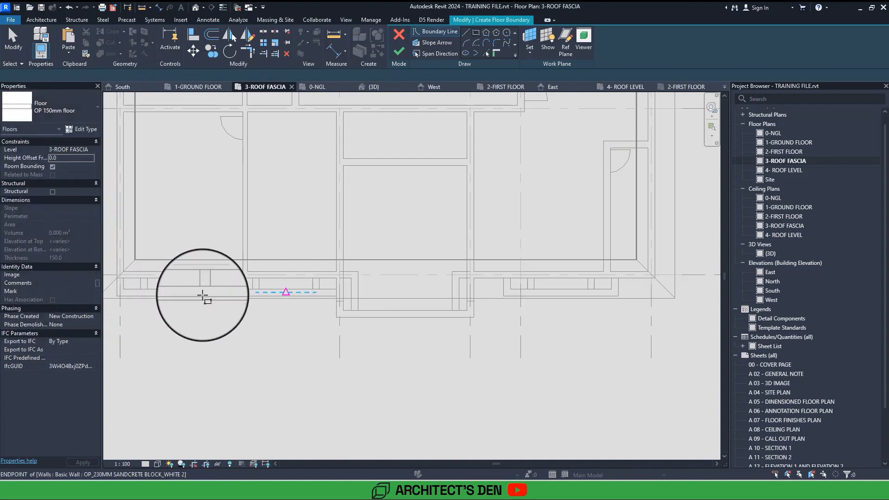
Draw the floor boundary between the inner wall faces of the entrance porch, about 1315 mm deep, and finish it without attaching the walls.
scroll(360, 310, up, 4)
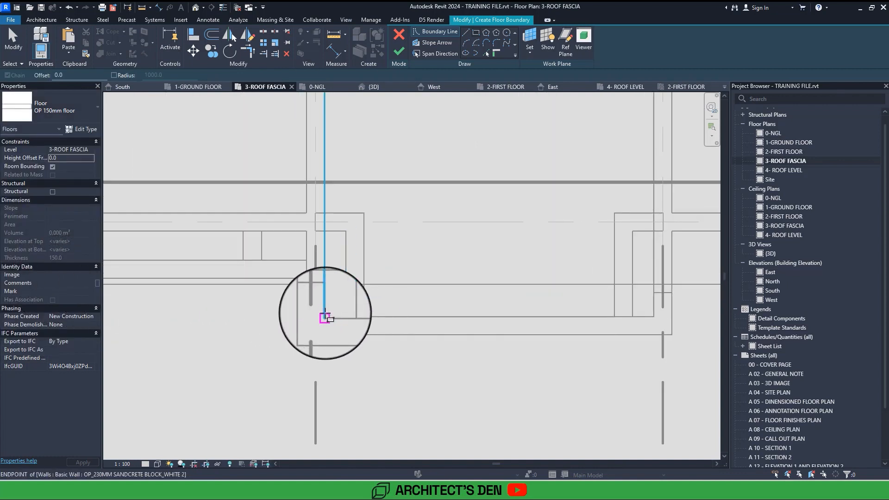
click(325, 313)
middle_drag(614, 230, 504, 228)
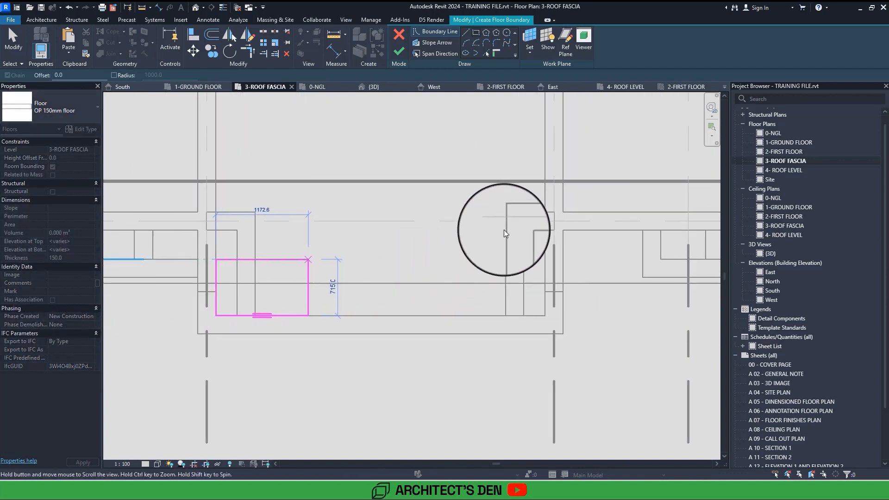
click(545, 212)
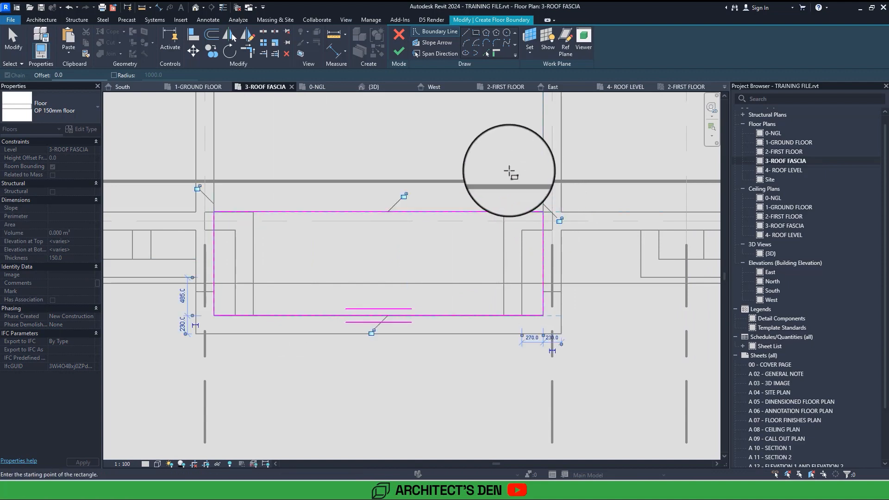
click(399, 52)
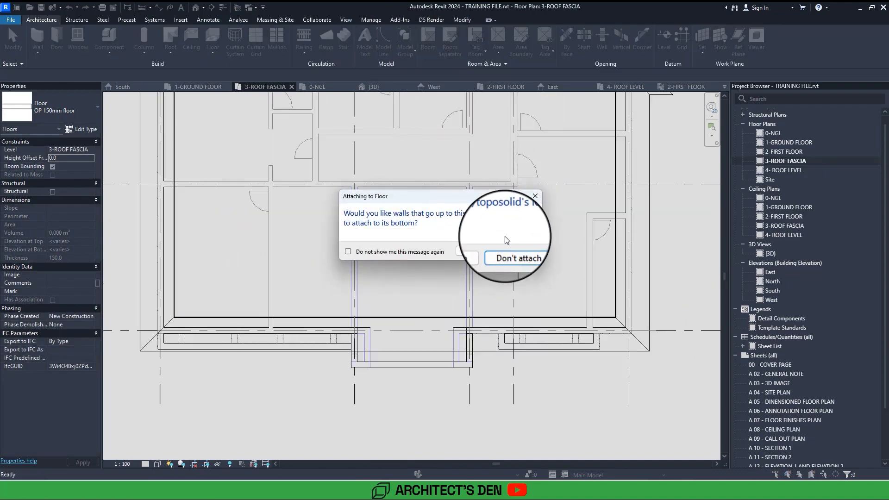
click(509, 249)
scroll(429, 187, up, 5)
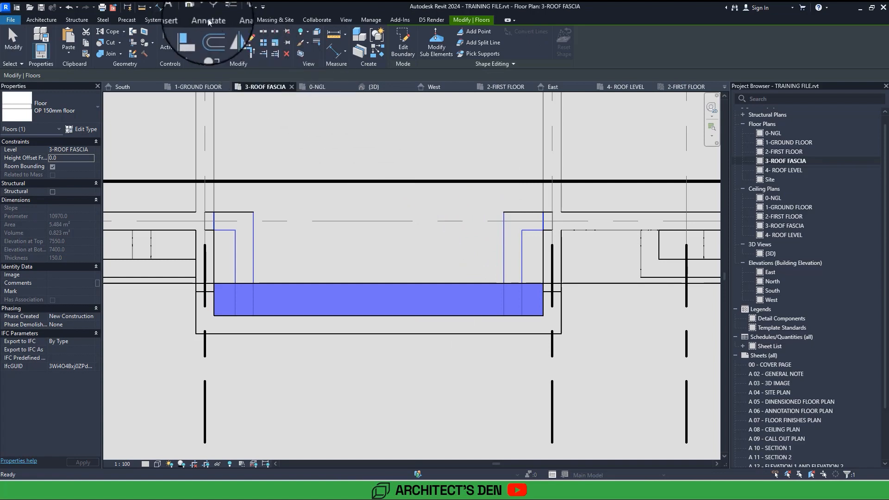
Examine the entrance porch, its new slab and the parapet in the 3D view from several angles.
click(195, 7)
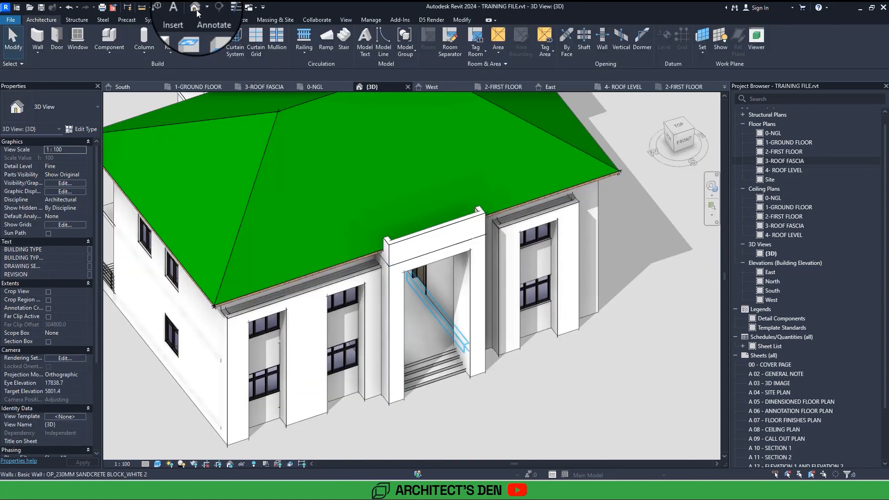
shift+middle_drag(442, 310, 398, 227)
scroll(417, 269, down, 1)
scroll(467, 287, down, 2)
shift+middle_drag(468, 287, 470, 326)
shift+middle_drag(416, 287, 464, 219)
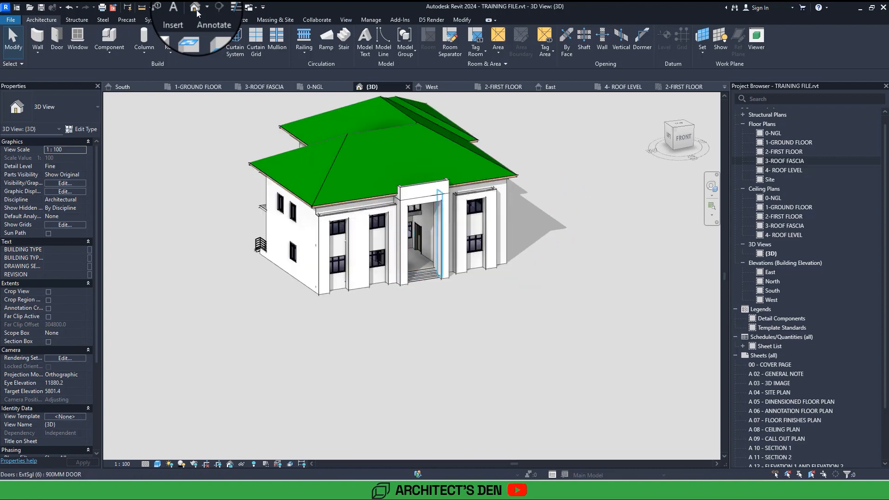
scroll(317, 215, up, 4)
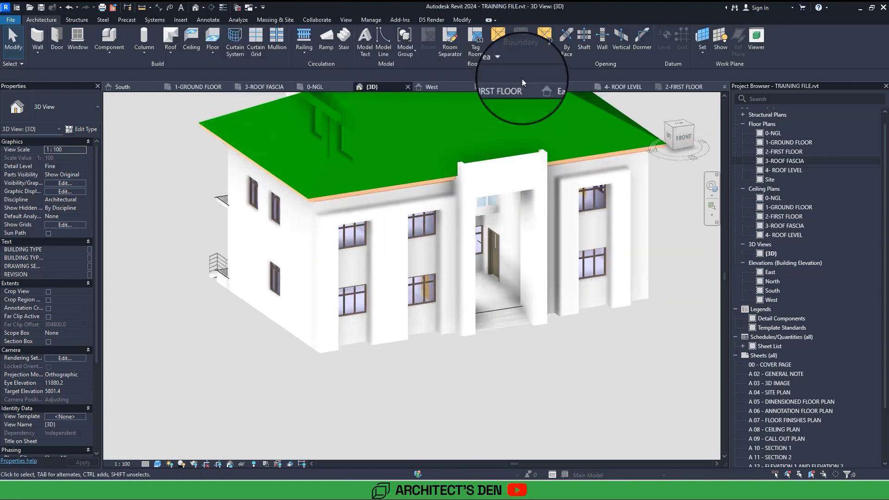
Open the 0-NGL floor plan with the whole building in view.
double_click(773, 134)
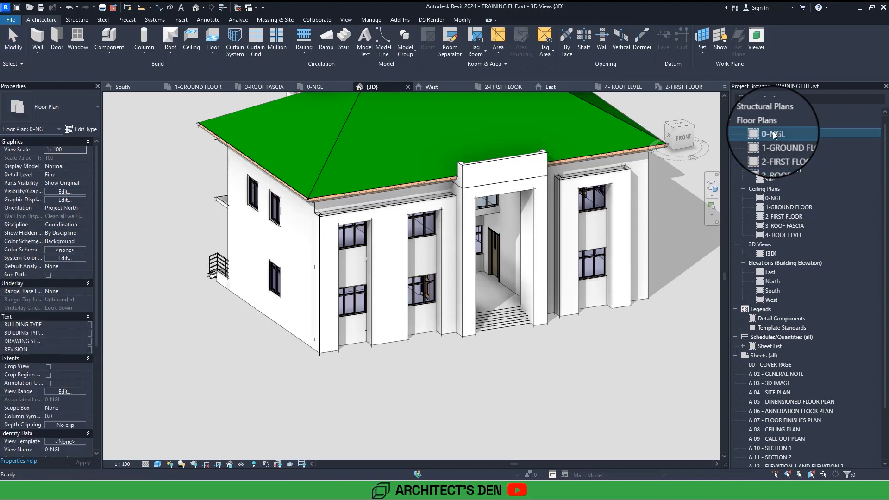
scroll(385, 250, up, 2)
middle_drag(385, 250, 392, 282)
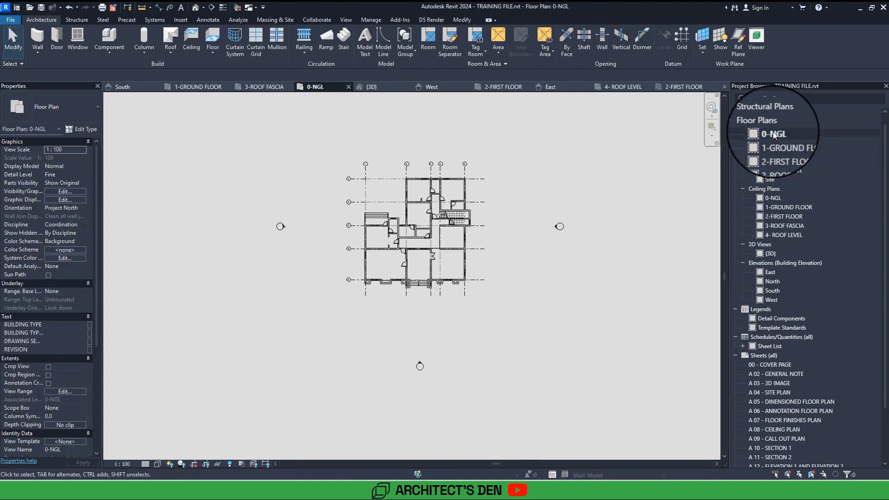
Create a perspective camera view with a 1750 offset from 0-NGL, looking from the building's front-left diagonally through to its rear-right corner.
scroll(521, 258, down, 2)
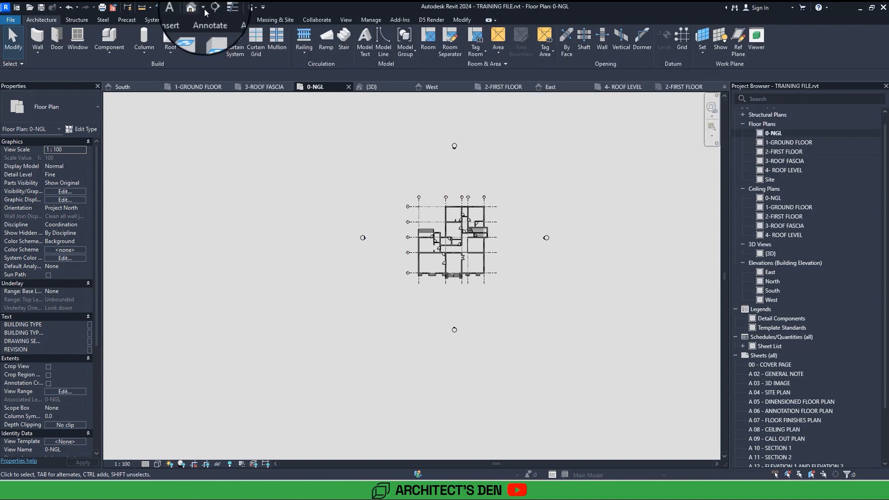
click(345, 20)
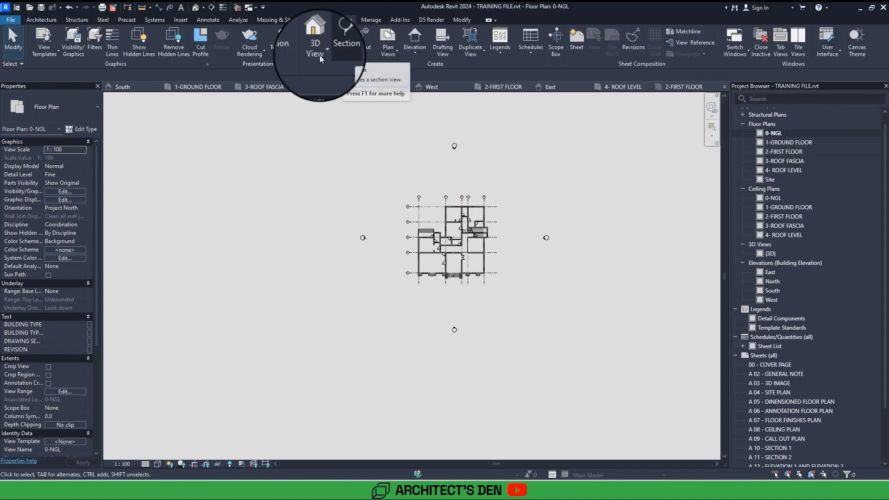
click(319, 54)
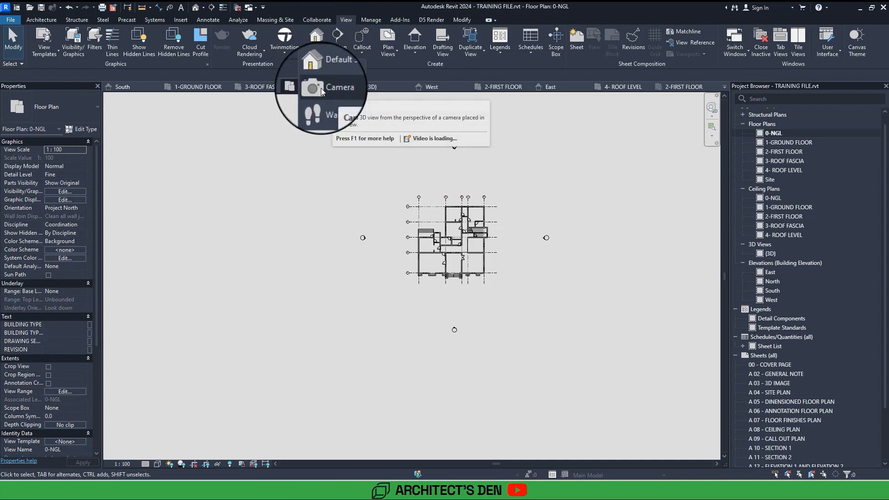
click(204, 8)
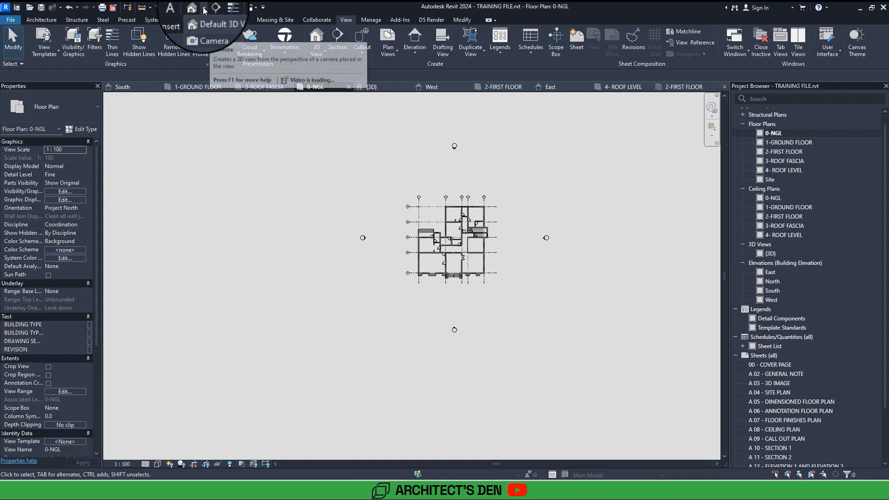
click(323, 51)
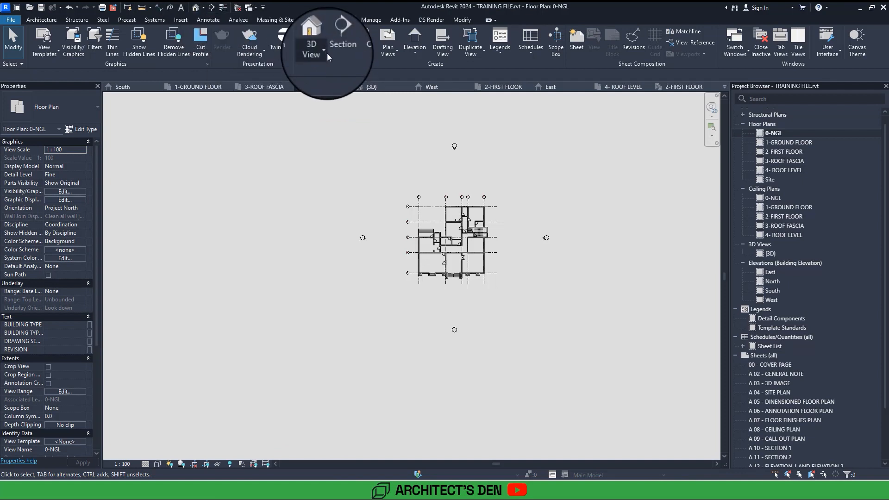
click(327, 52)
click(332, 88)
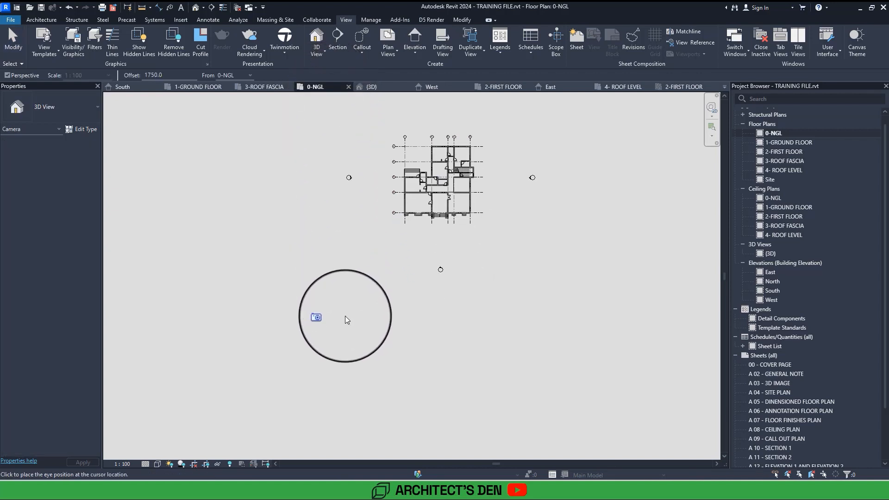
click(359, 308)
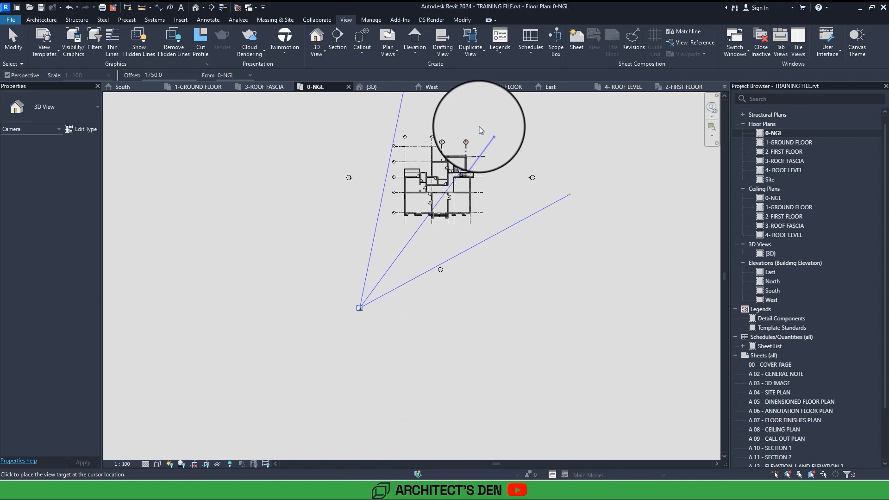
click(482, 131)
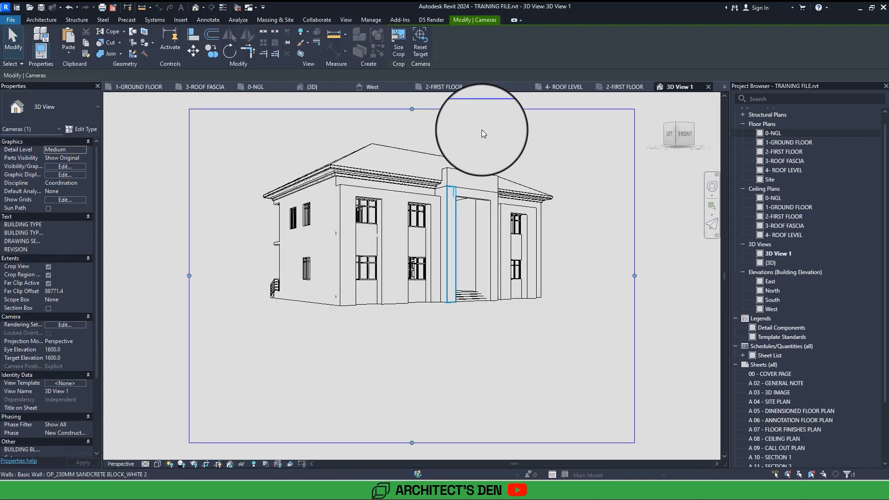
Apply the Shaded visual style to the camera view and swing the camera towards the building's front facade.
key(s)
key(d)
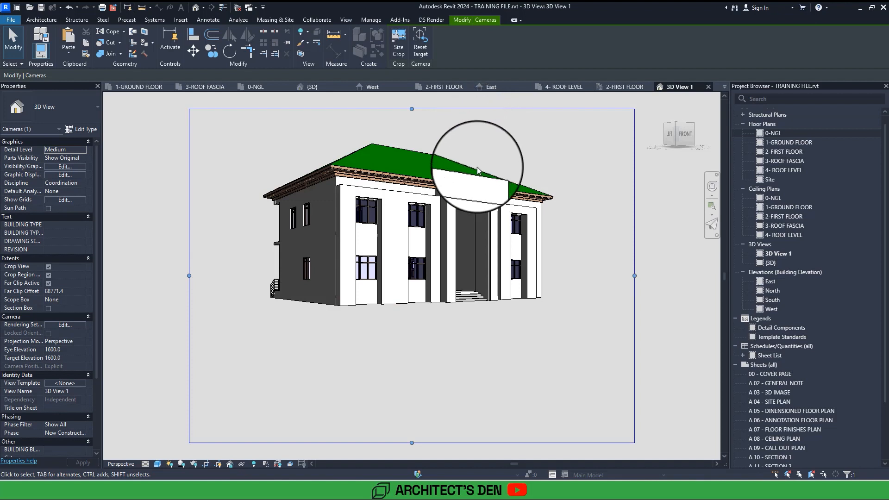
scroll(452, 363, down, 2)
shift+middle_drag(448, 391, 450, 395)
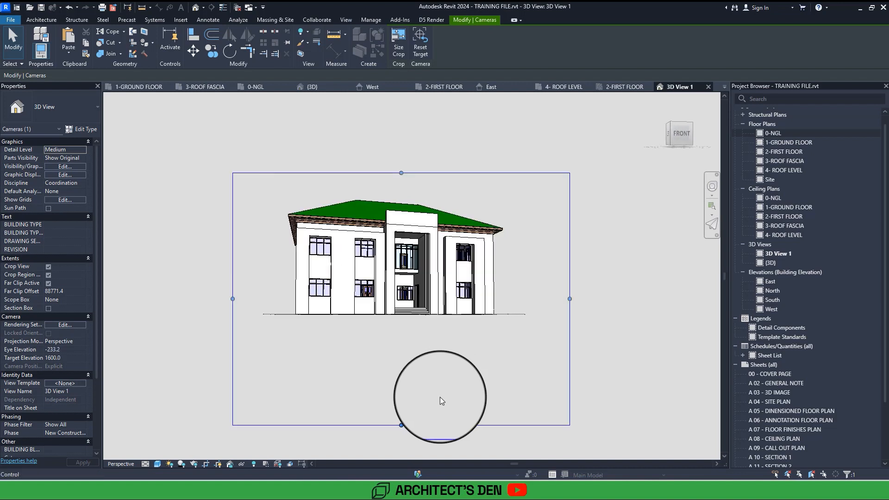
Raise the crop region's lower edge and turn on shadows, with the camera set low in front of the building.
drag(401, 425, 403, 392)
shift+middle_drag(403, 392, 236, 442)
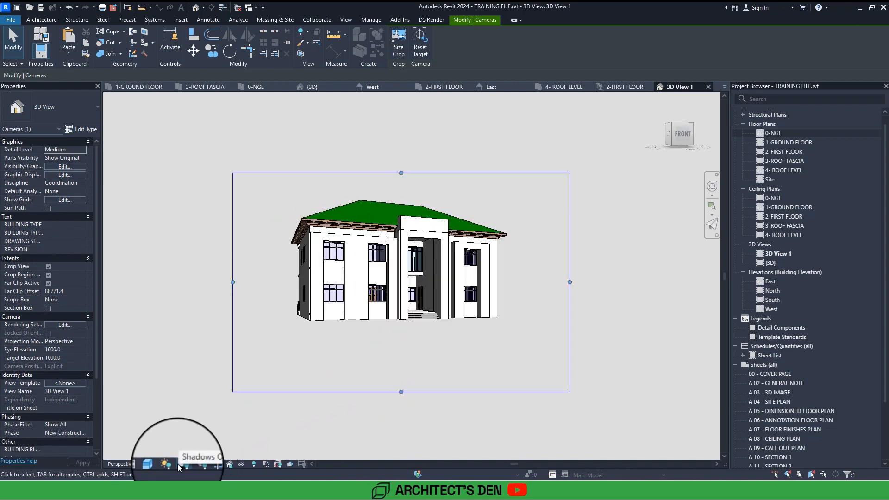
shift+middle_drag(351, 363, 352, 365)
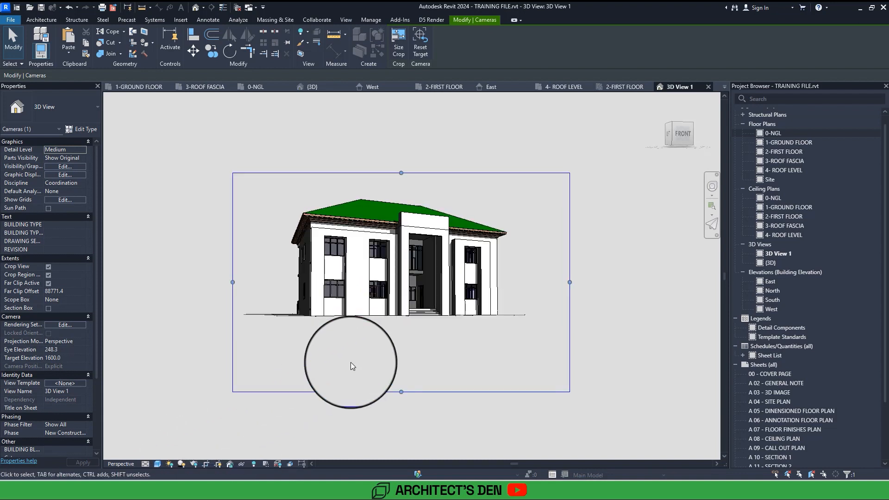
Tighten the crop region around the building at its lower edge and both sides, and fit it to the window.
drag(401, 391, 397, 362)
drag(570, 267, 549, 264)
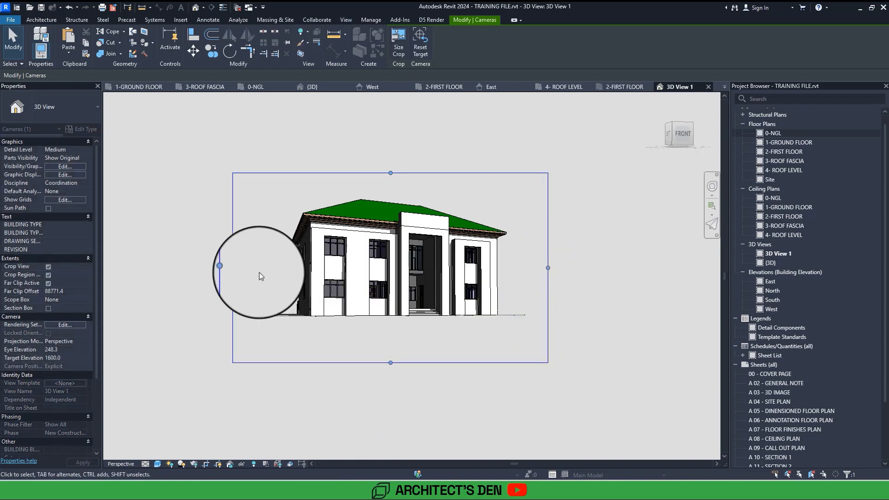
drag(234, 268, 248, 270)
key(z)
key(e)
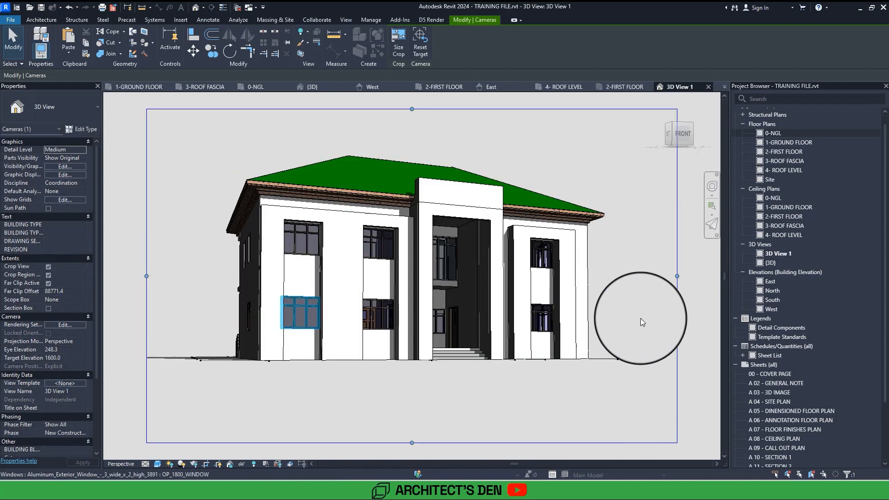
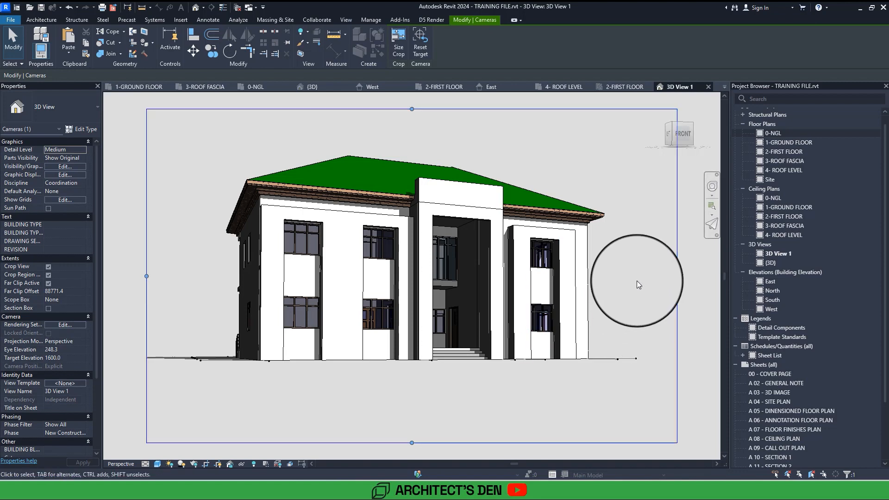
Deselect the camera view's crop region and open the South elevation at the left part of the facade.
click(637, 281)
double_click(765, 300)
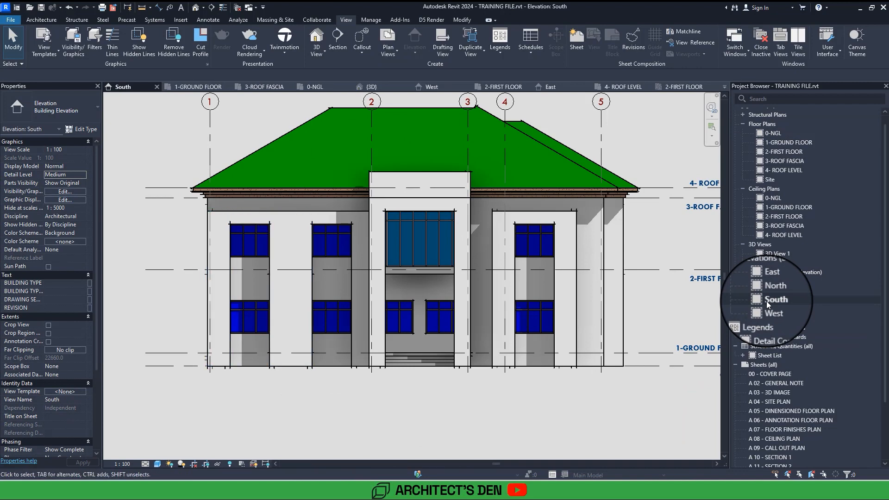
scroll(305, 399, up, 3)
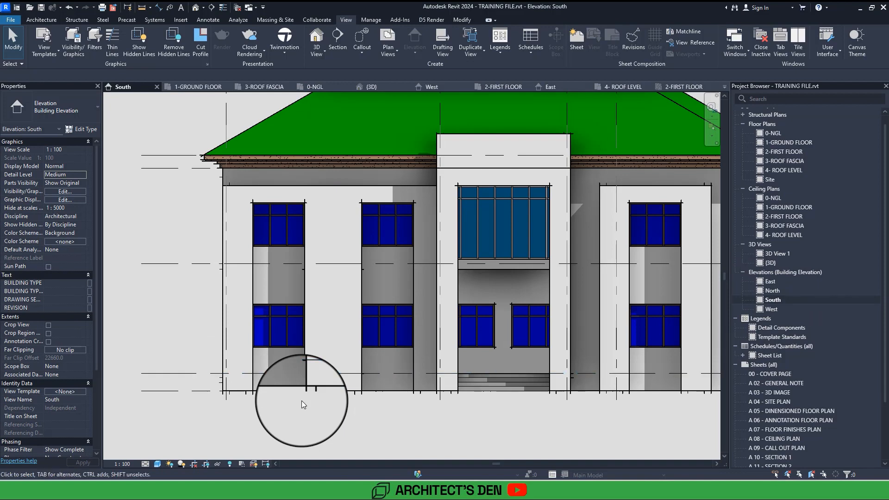
middle_drag(302, 401, 371, 362)
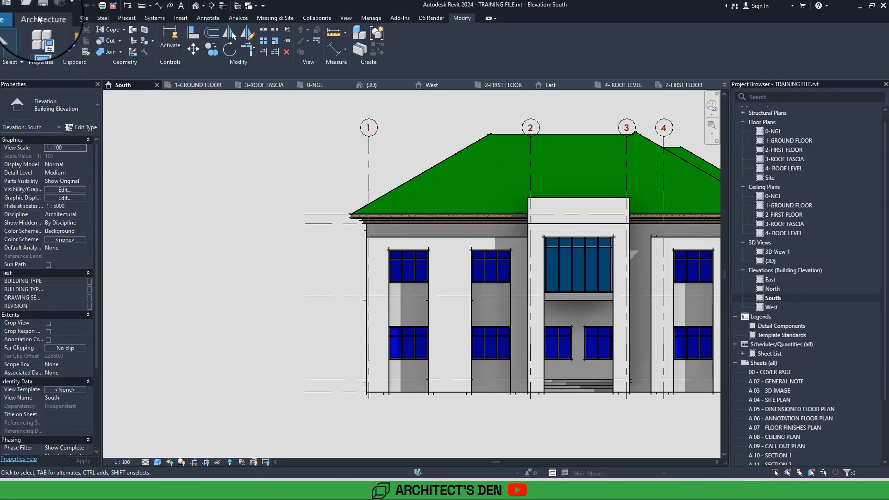
Start an in-place model component in the Casework category and give it a name.
click(40, 18)
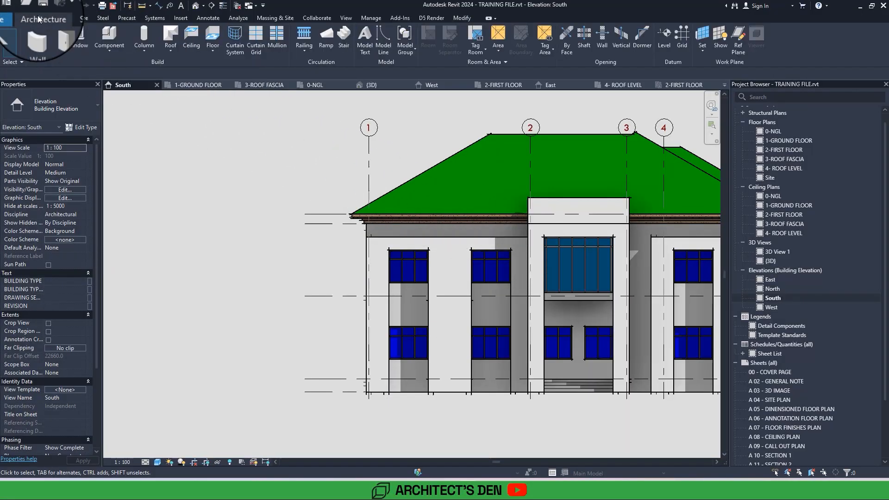
click(117, 53)
click(142, 91)
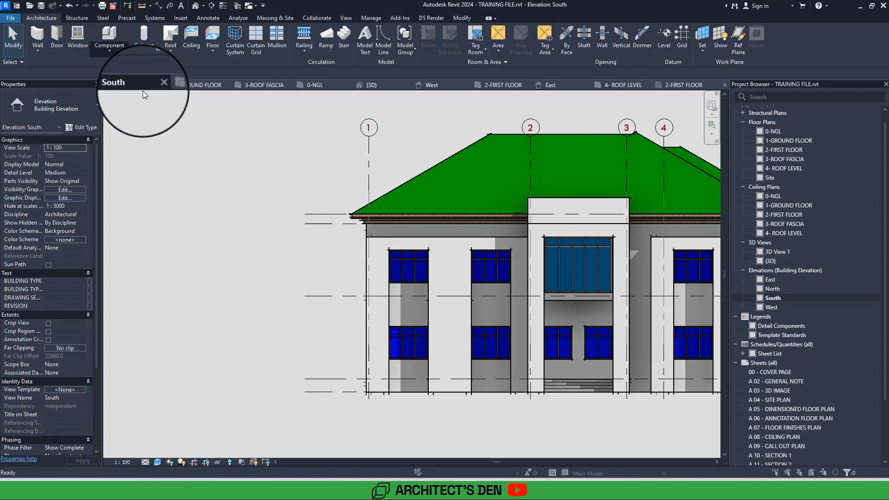
click(399, 207)
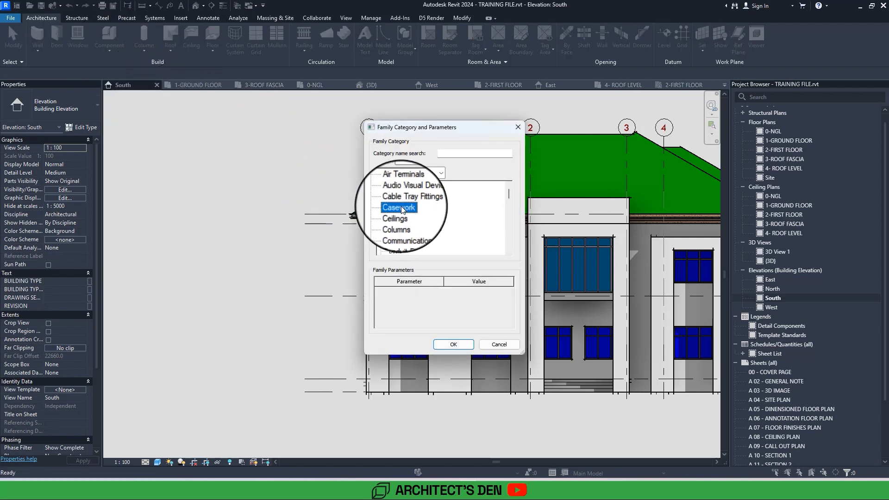
click(453, 344)
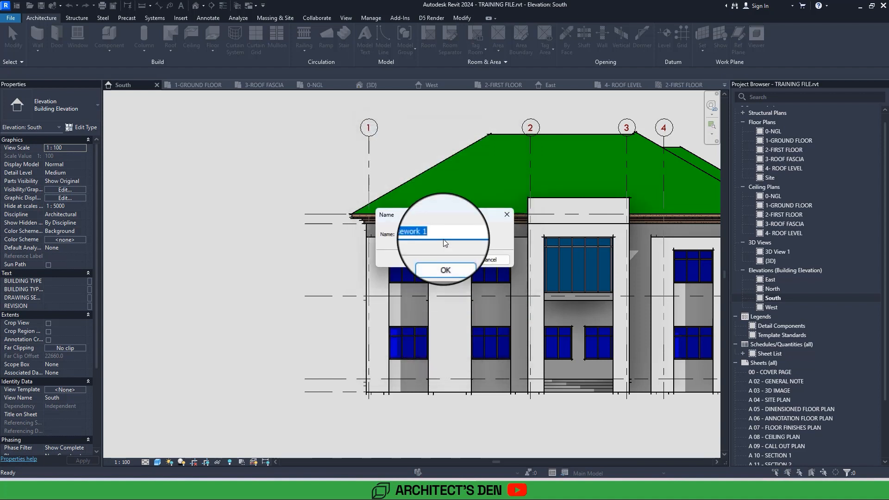
text(va)
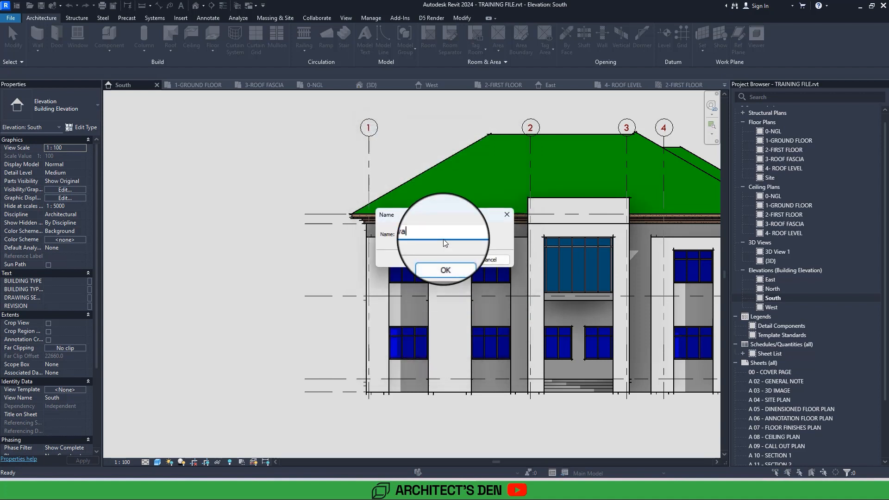
text(tion cornices)
key(Return)
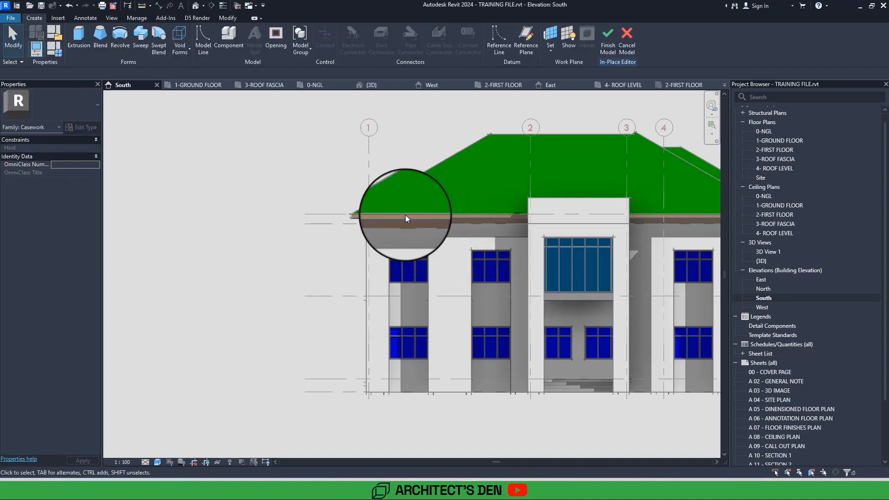
Start a sweep with a sketched path, using the front wall face above the leftmost upper window as work plane.
click(140, 46)
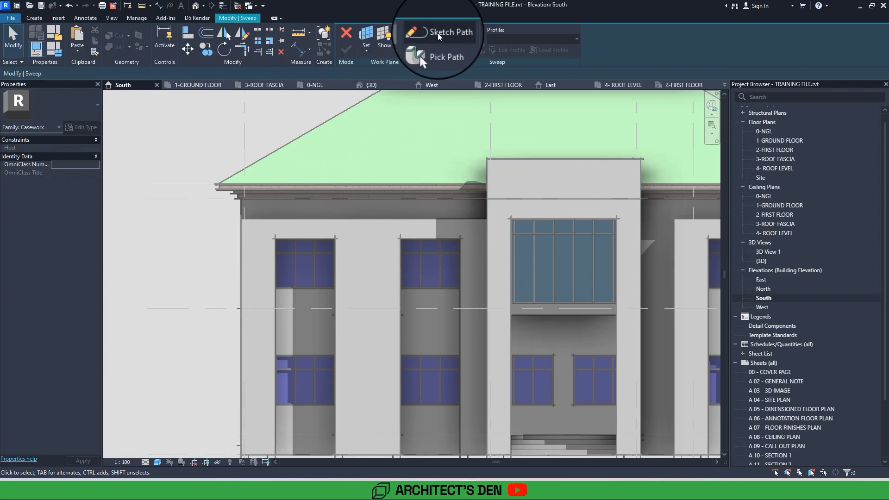
click(437, 33)
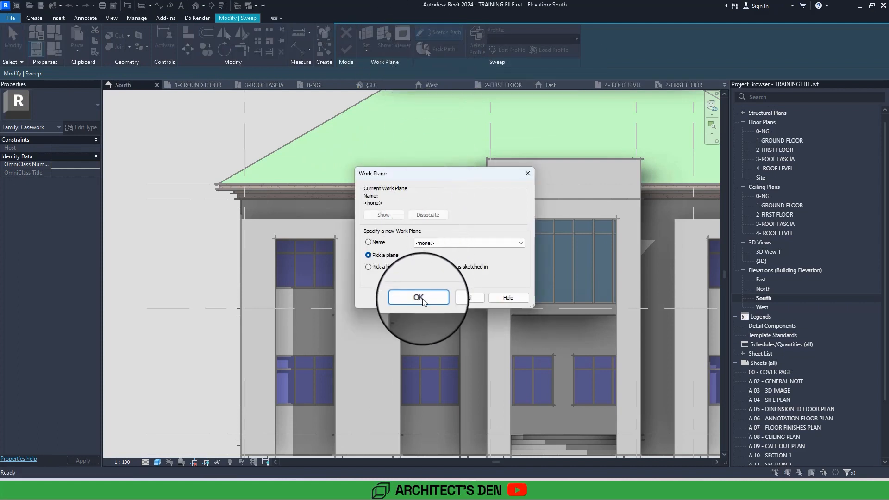
click(419, 298)
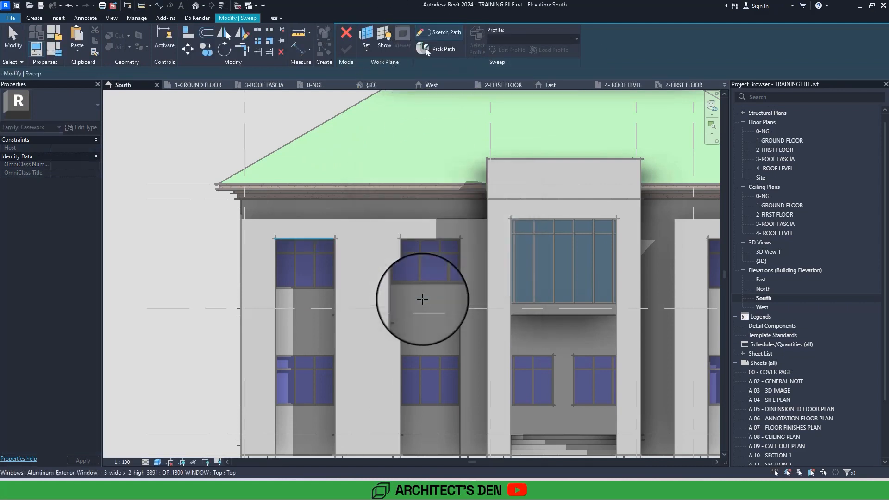
scroll(295, 216, up, 3)
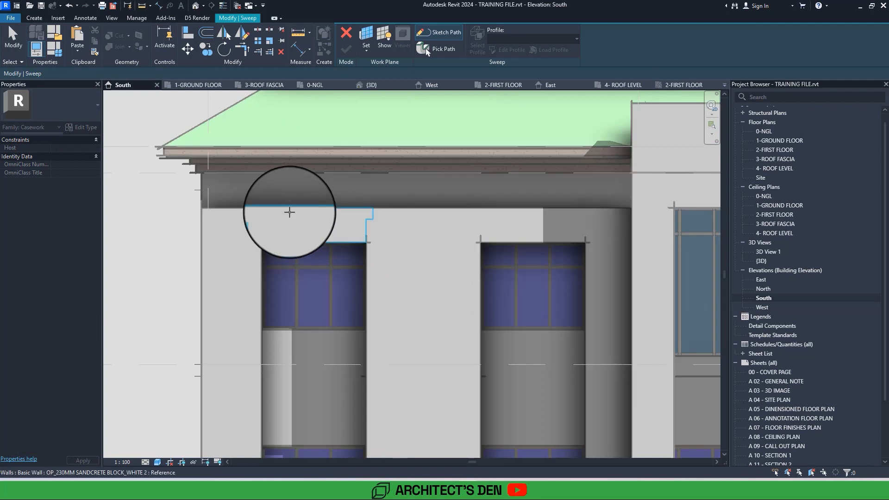
scroll(289, 212, up, 2)
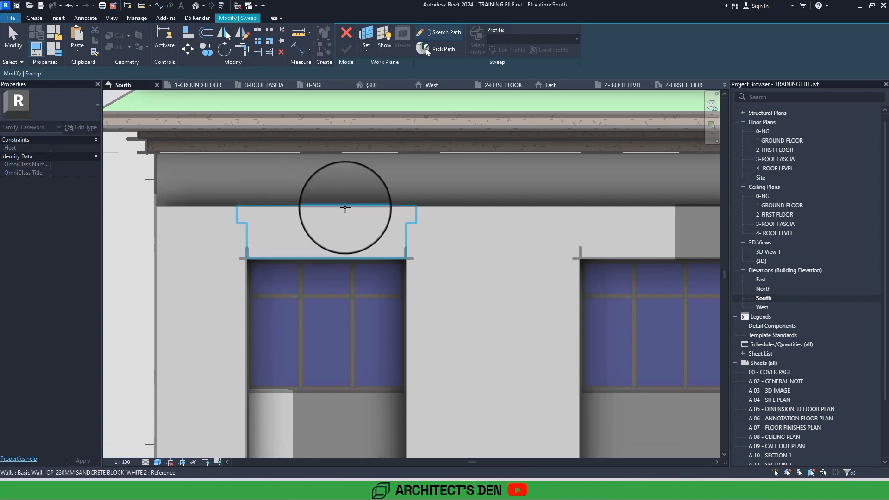
key(Tab)
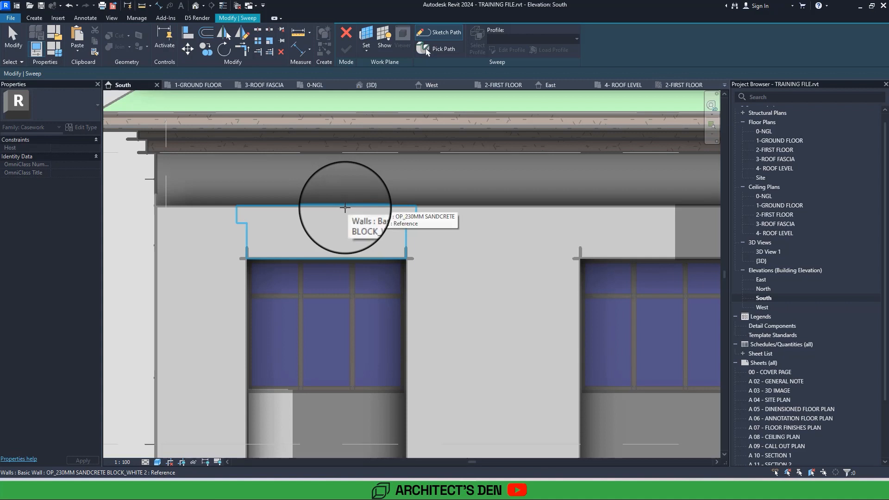
key(Tab)
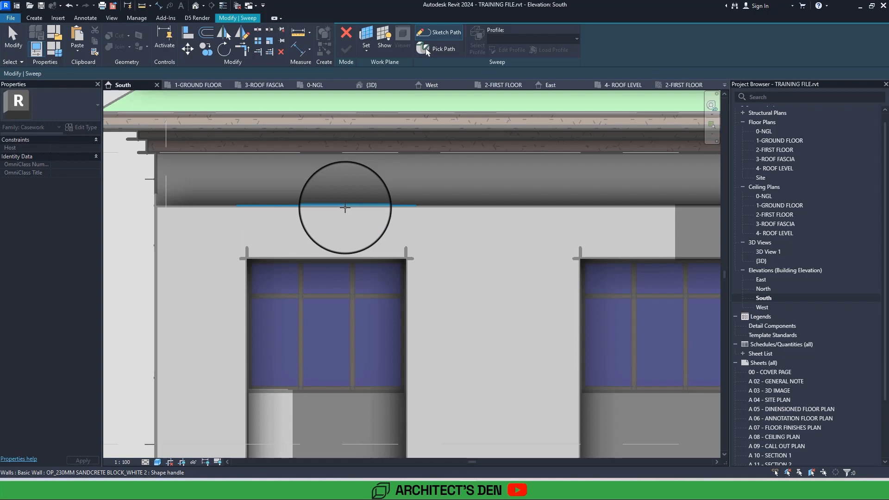
click(345, 208)
Sketch the sweep path up, across and down the leftmost window recess, about 1800 wide, and open its profile for editing in floor plan 0-NGL.
mouse_move(345, 207)
middle_down()
mouse_move(352, 214)
mouse_move(338, 222)
middle_up()
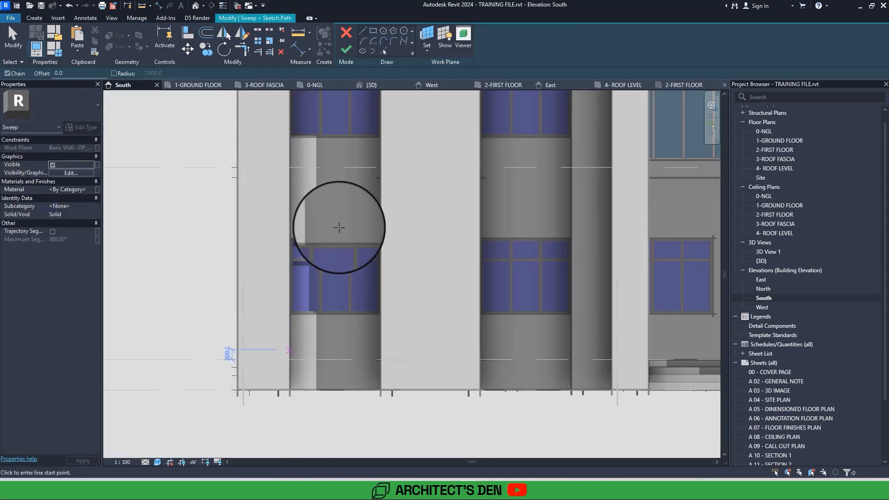
middle_drag(310, 294, 292, 392)
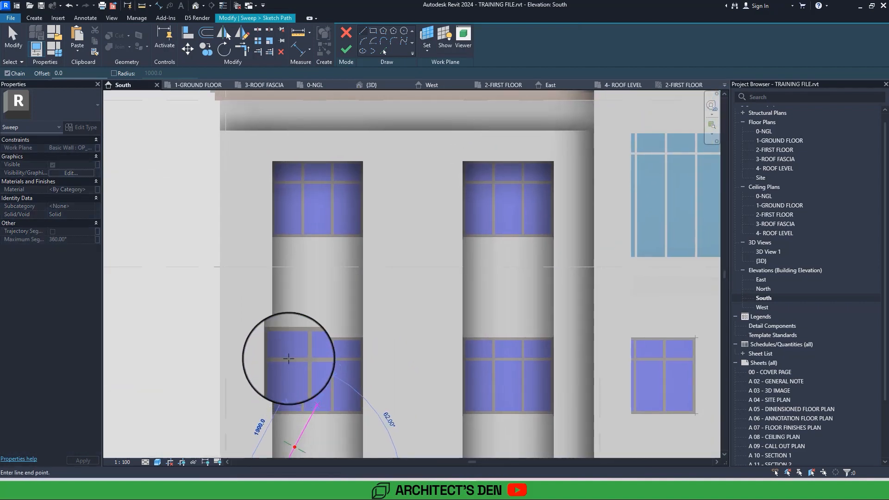
click(271, 160)
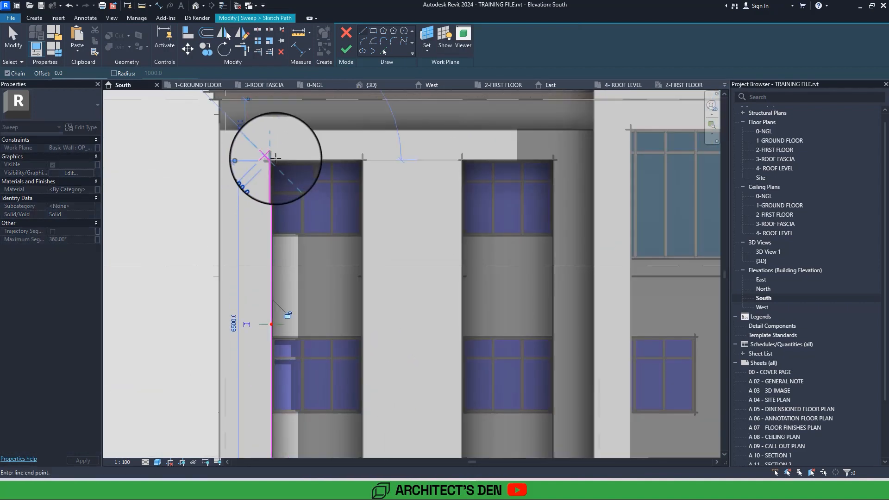
middle_drag(371, 256, 364, 162)
click(356, 394)
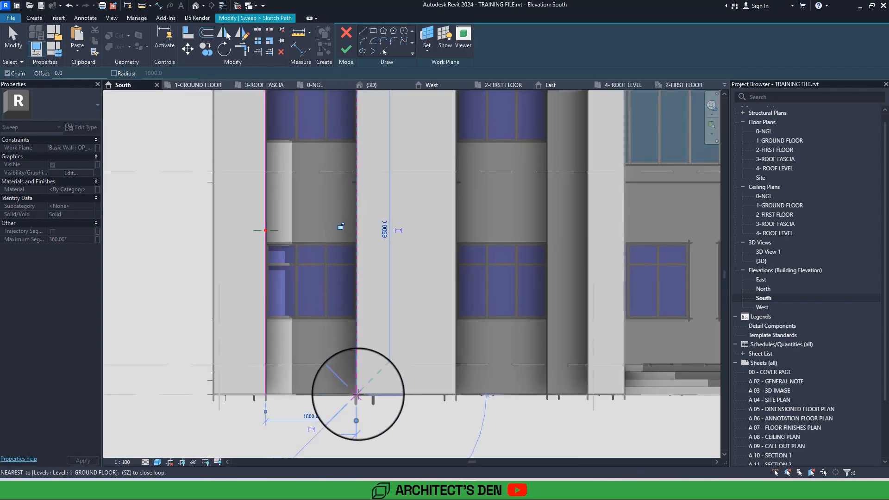
middle_drag(360, 395, 359, 452)
middle_drag(358, 346, 363, 379)
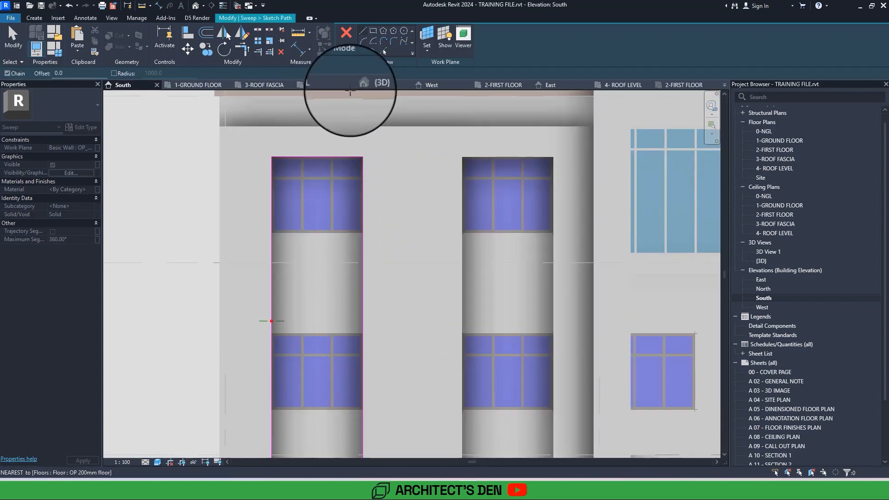
click(349, 53)
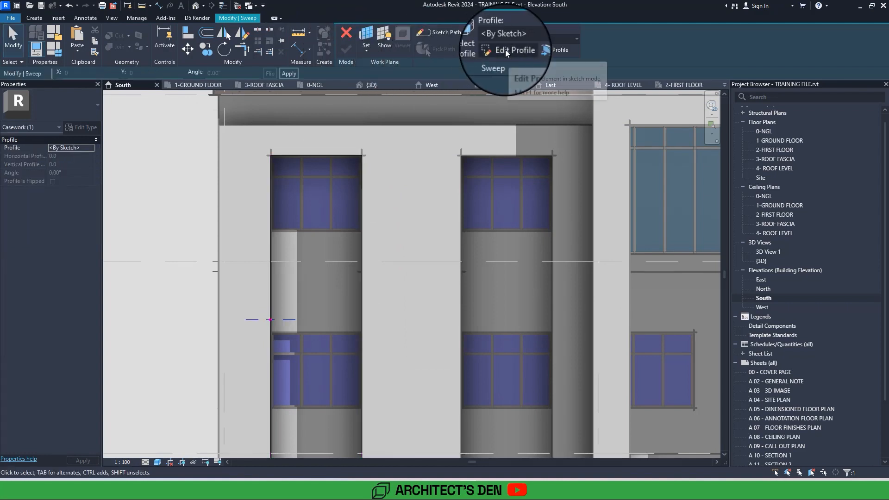
click(507, 51)
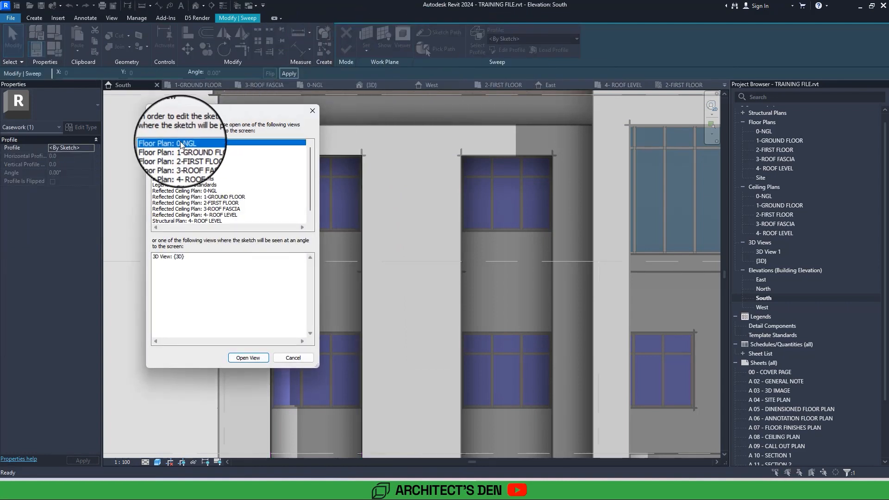
click(255, 355)
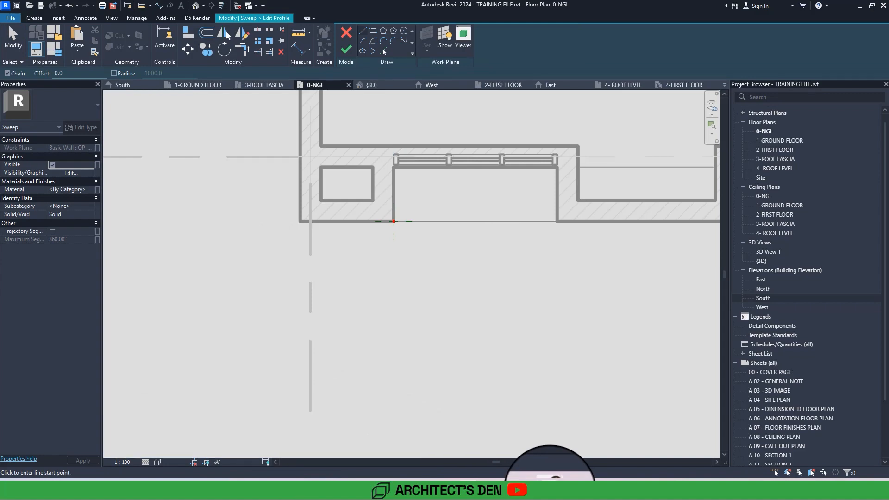
Switch to the browser, examine the Projects-Villa-EDM facade on Pinterest as a reference for the window surround, and return to Revit.
mouse_move(551, 486)
click(520, 452)
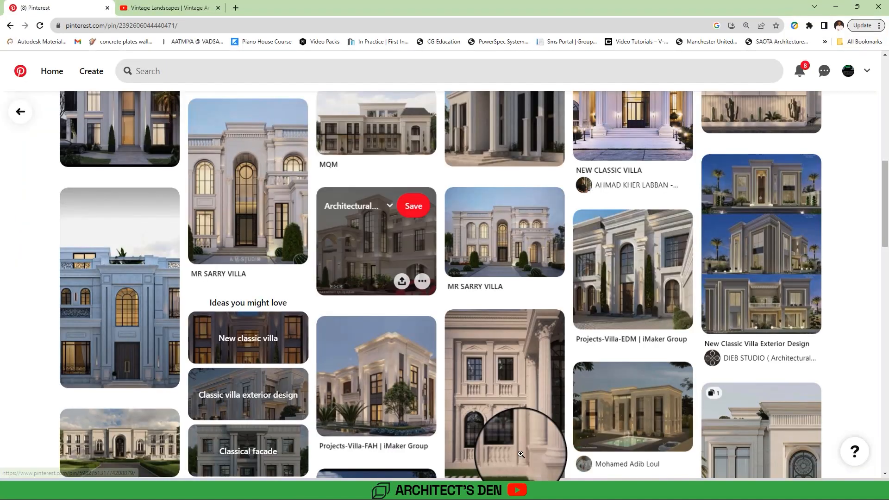
click(645, 276)
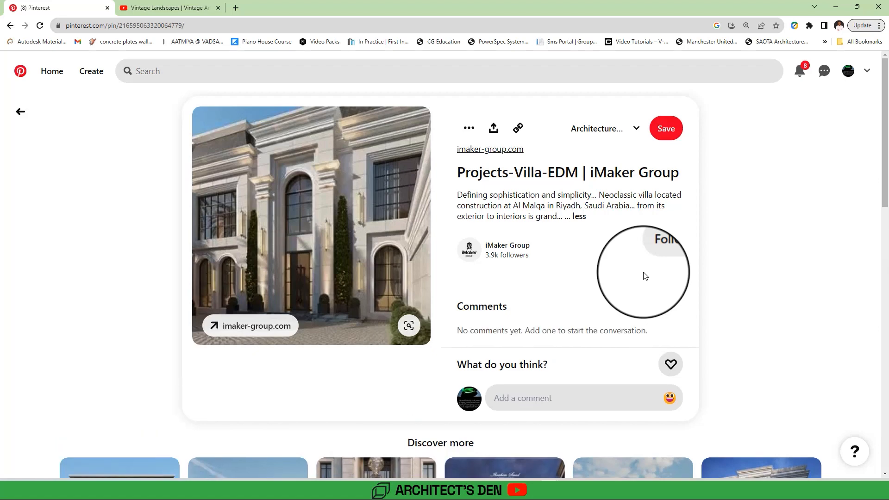
click(835, 7)
Draw the profile's first lines: about 220 along the wall face from the recess corner, about 25 outward, and a short line back towards the recess.
middle_drag(386, 247, 373, 253)
scroll(373, 254, up, 5)
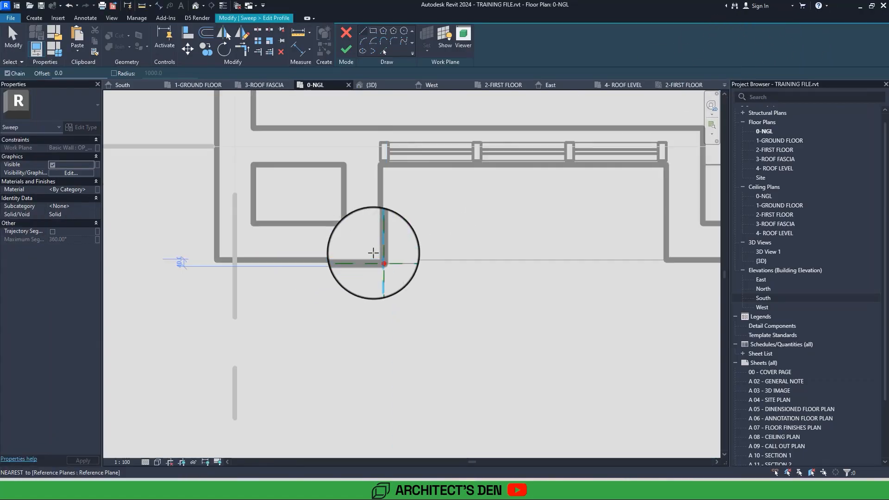
click(373, 253)
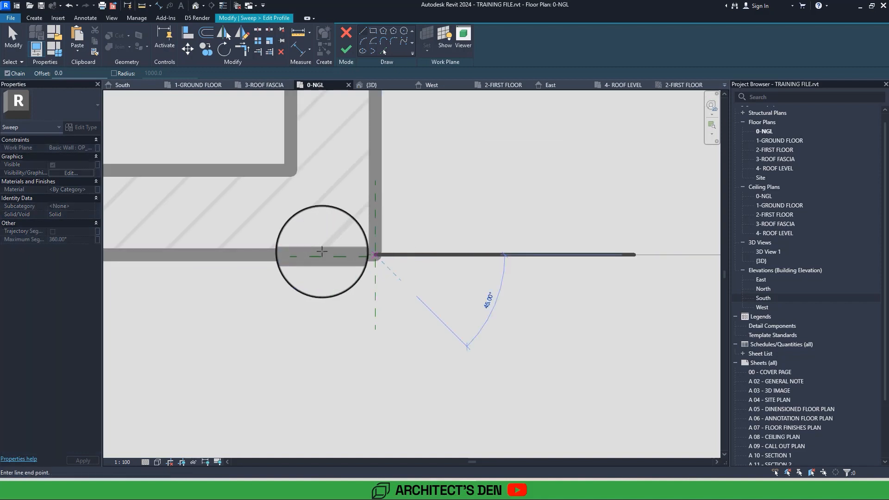
click(298, 250)
scroll(297, 250, up, 4)
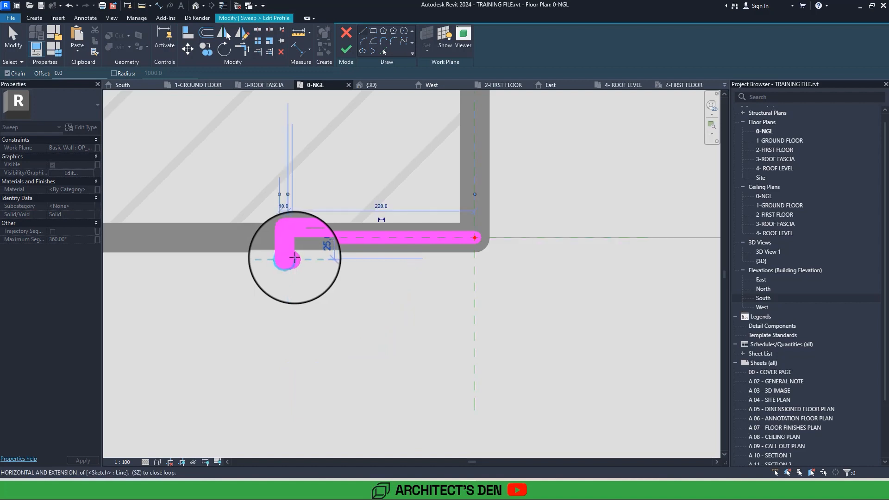
click(314, 257)
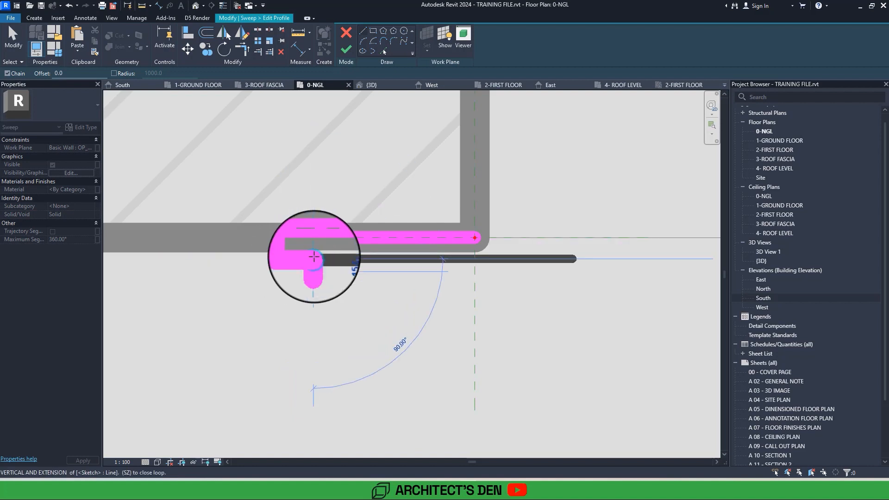
scroll(314, 257, up, 3)
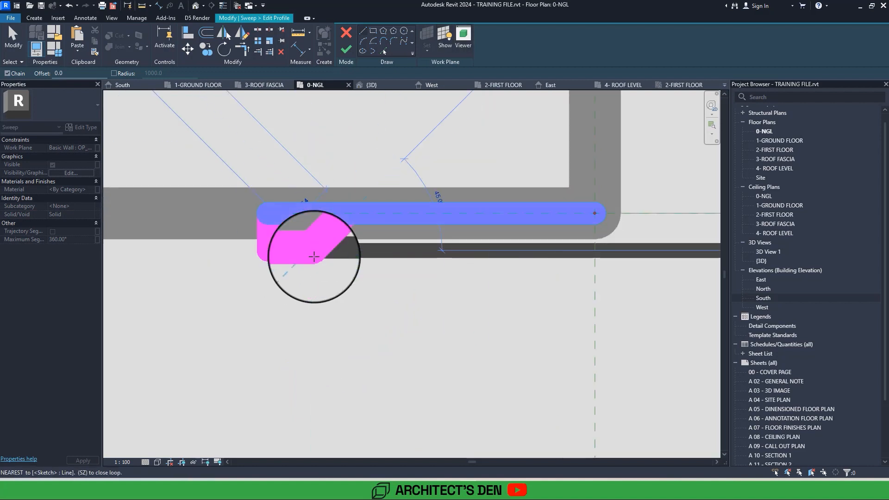
middle_drag(314, 257, 258, 264)
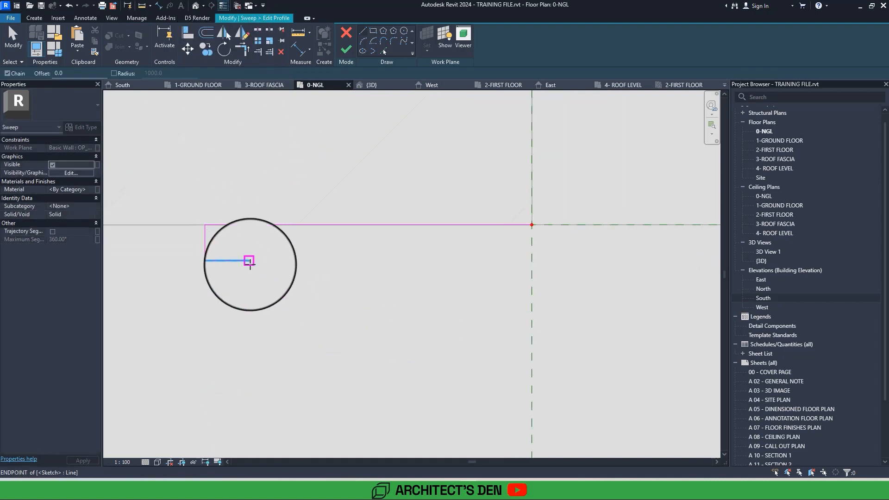
click(249, 261)
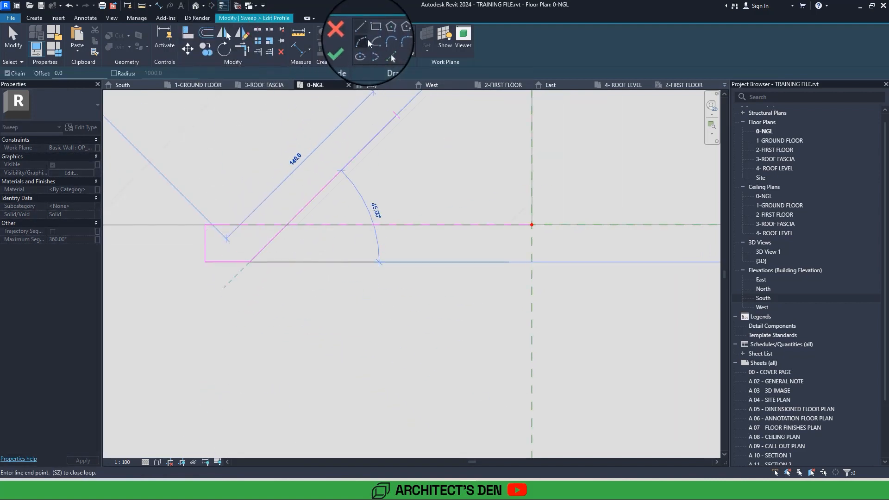
click(363, 40)
click(249, 261)
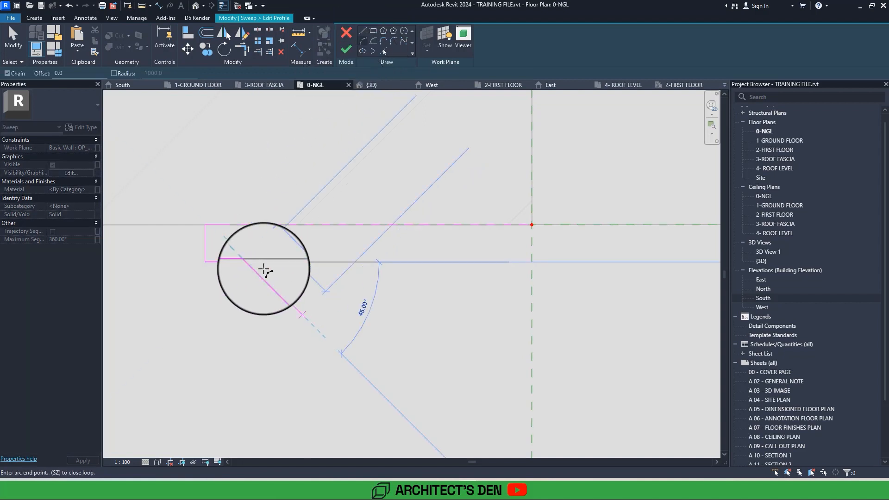
key(Escape)
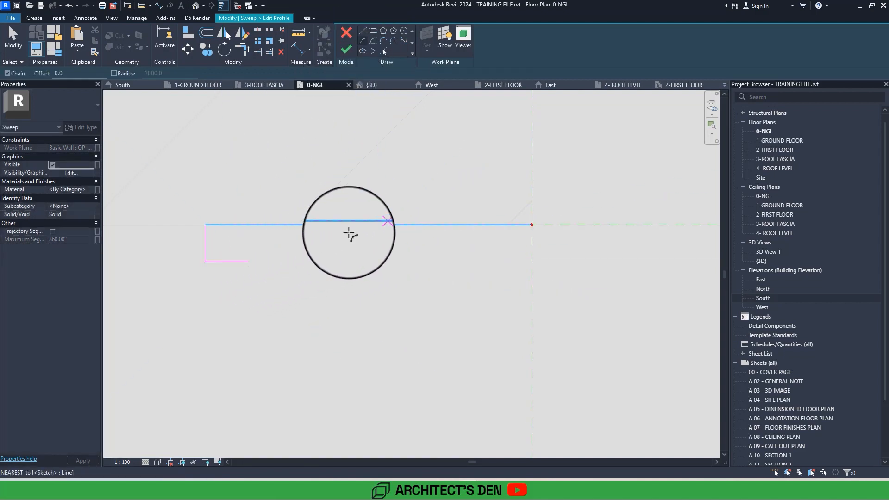
Draw a centre line about 90 outward from the wall-face line's midpoint and a step about 20 outward from the ledge's end.
click(368, 225)
key(Escape)
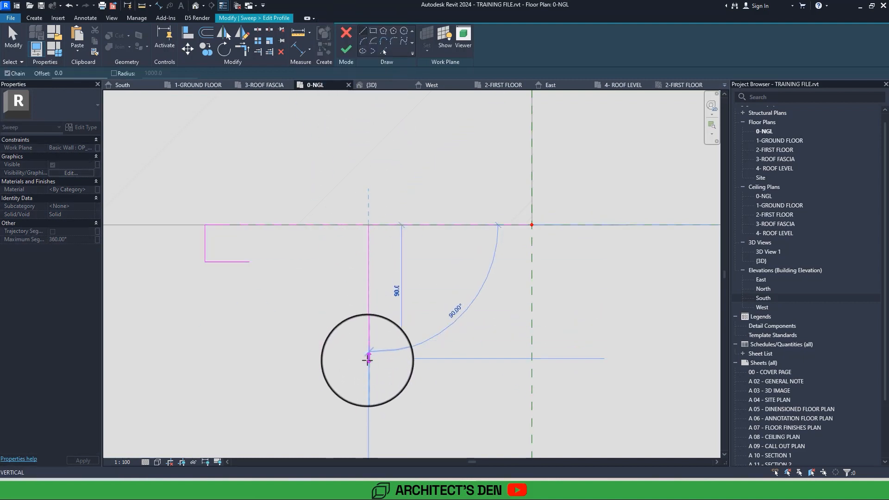
click(368, 358)
key(Escape)
click(248, 260)
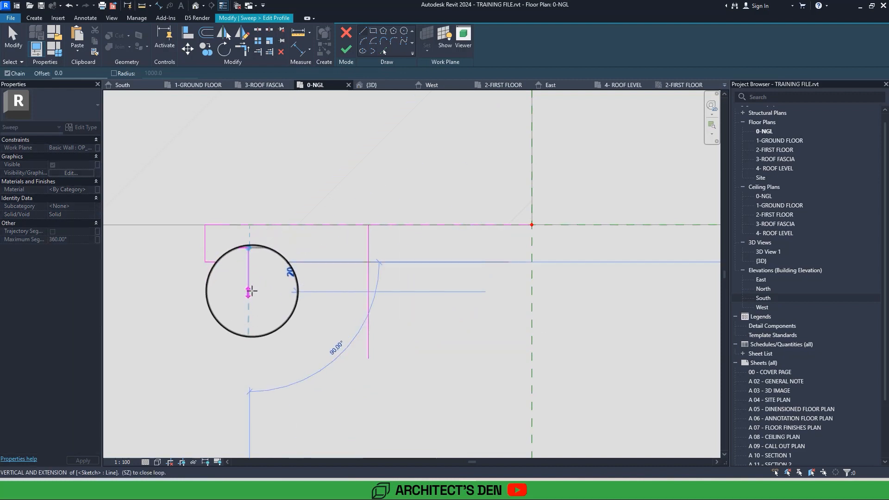
click(250, 291)
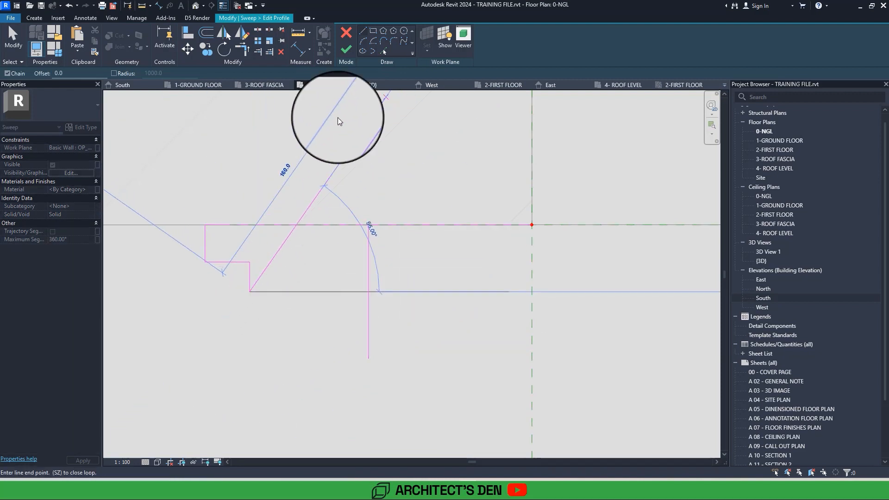
Draw an arc of about 69 radius from the step's end, then tangent arcs curving outward to the centre line's extension.
click(307, 309)
click(293, 301)
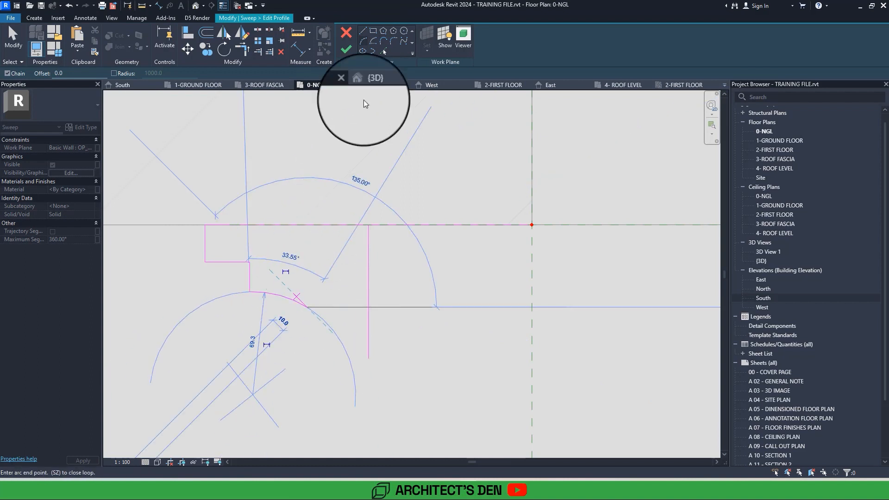
click(385, 42)
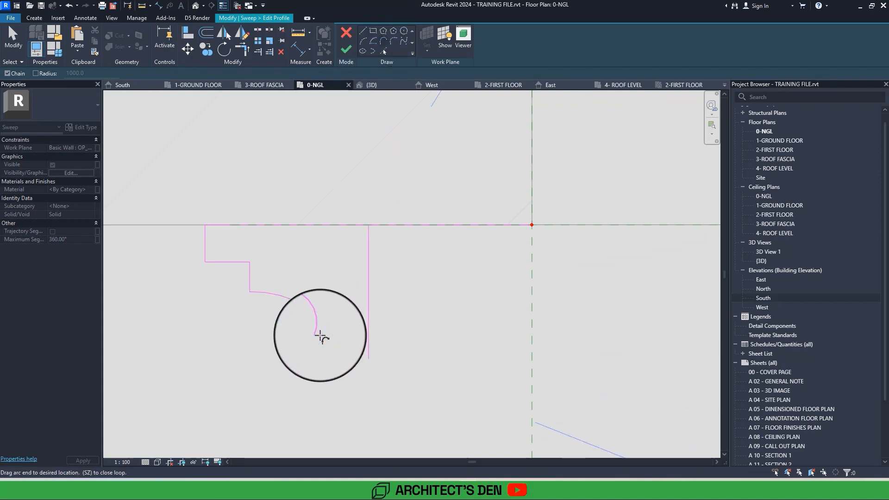
click(315, 312)
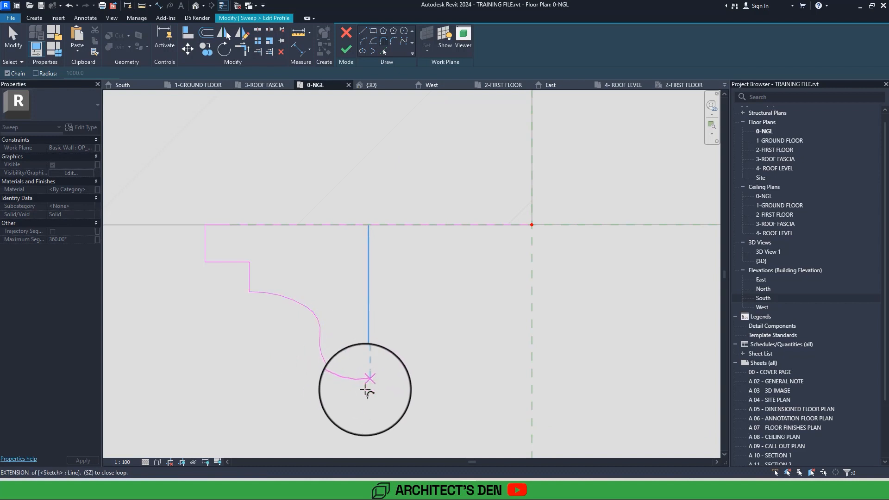
click(370, 381)
key(Escape)
key(Escape)
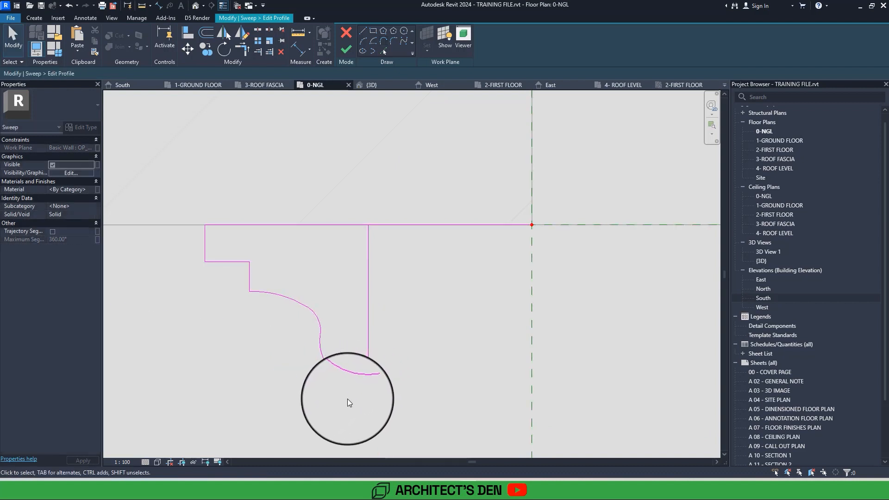
Mirror the half profile about the centre line and delete the centre line.
drag(196, 241, 194, 240)
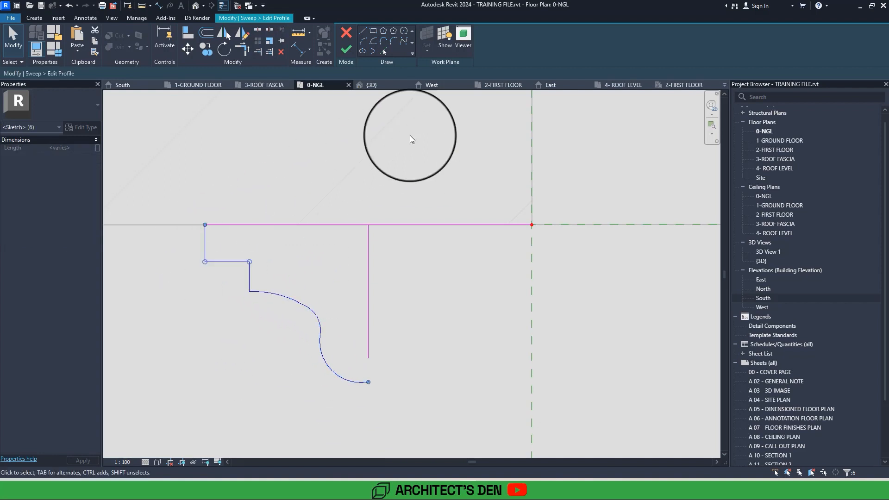
click(223, 35)
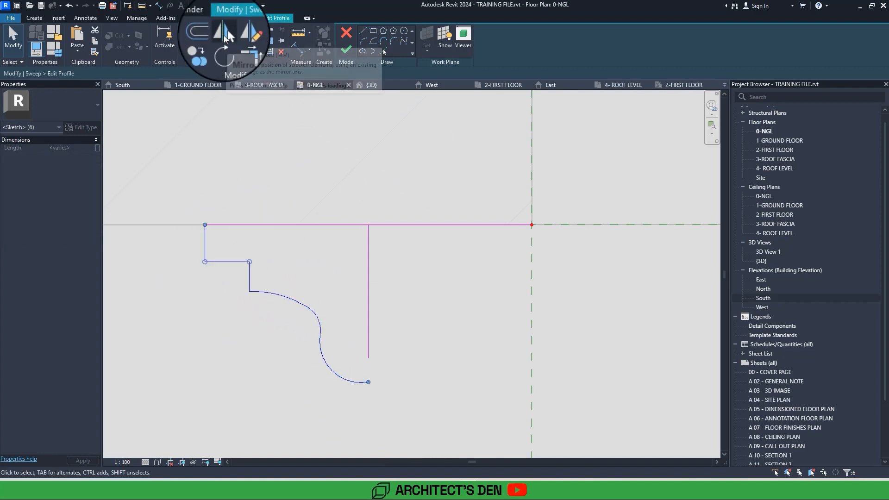
click(368, 290)
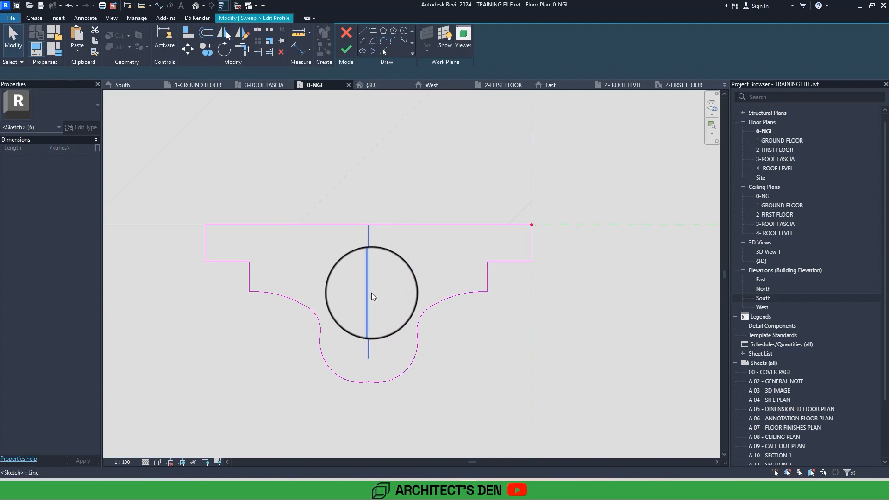
click(371, 293)
key(Delete)
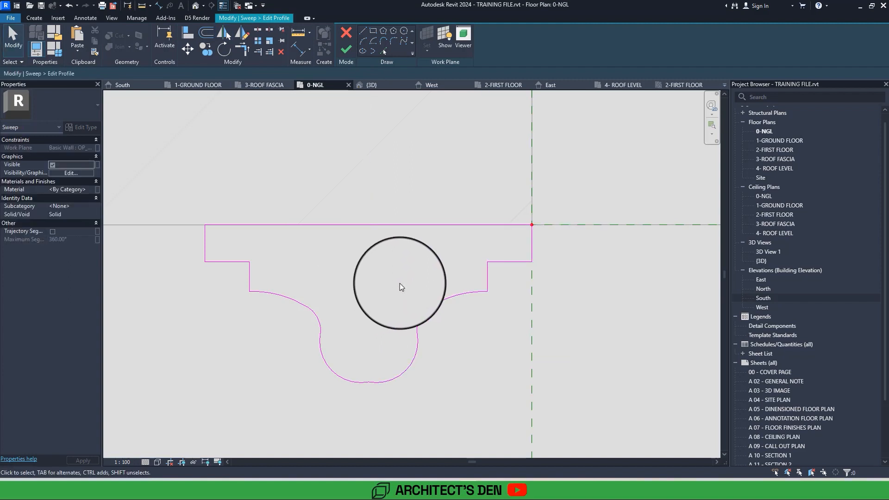
Finish the profile sketch and complete the sweep around the leftmost window recess, checking it in the 3D view.
scroll(400, 285, down, 1)
click(518, 243)
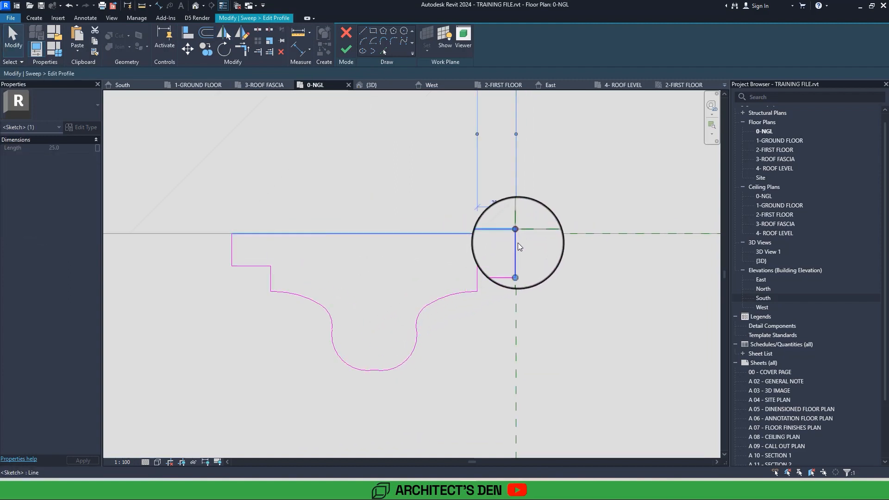
key(Escape)
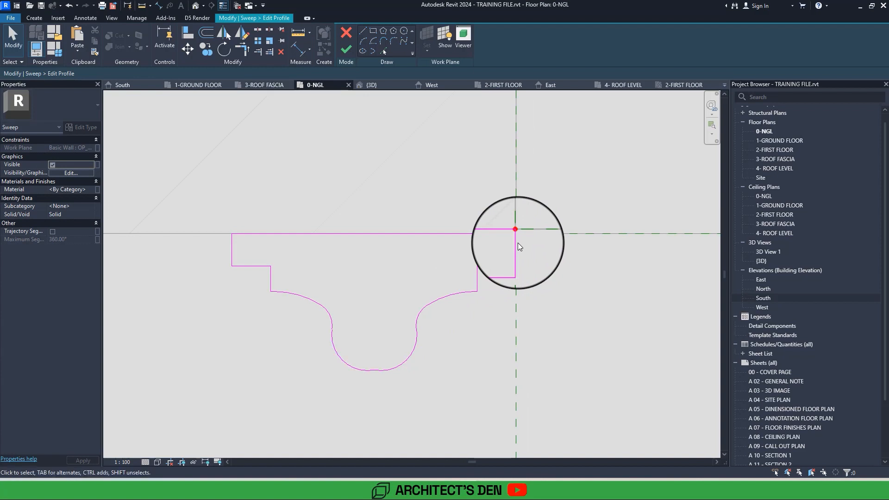
click(343, 51)
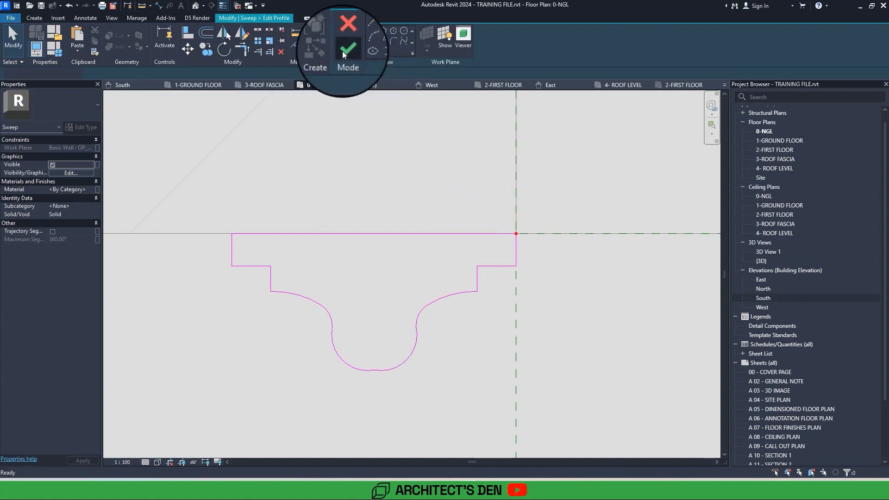
click(198, 8)
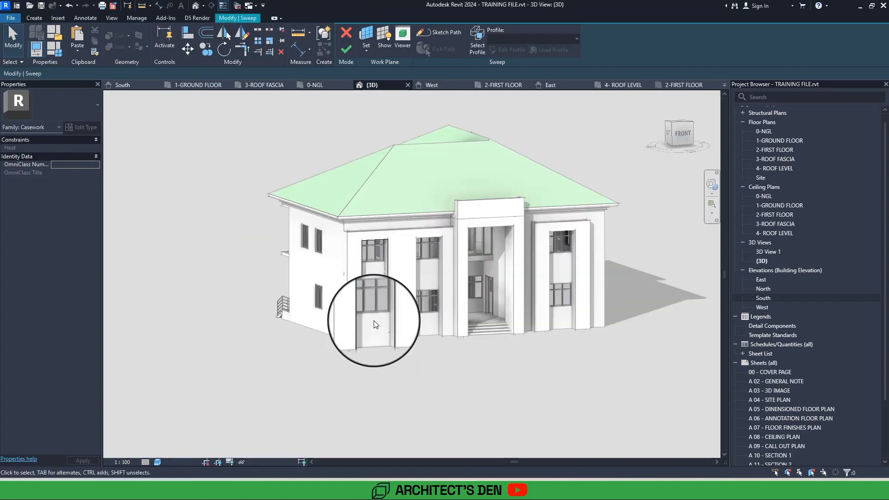
scroll(374, 320, up, 10)
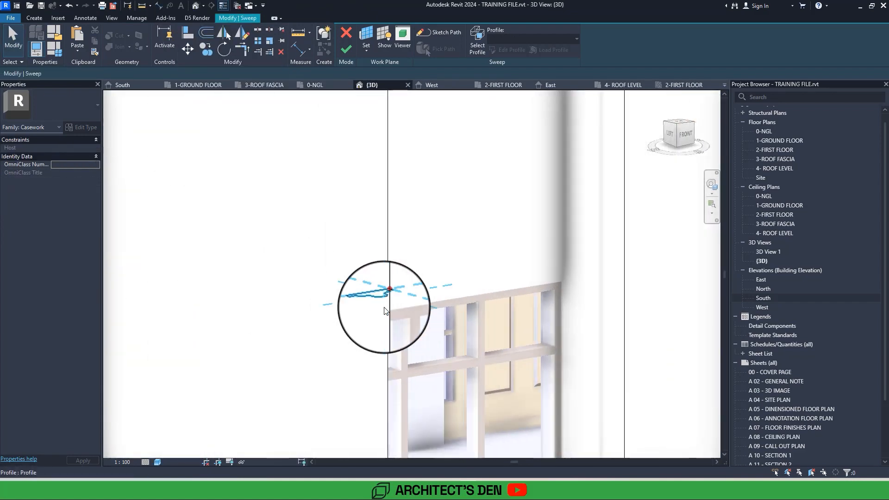
scroll(384, 309, down, 8)
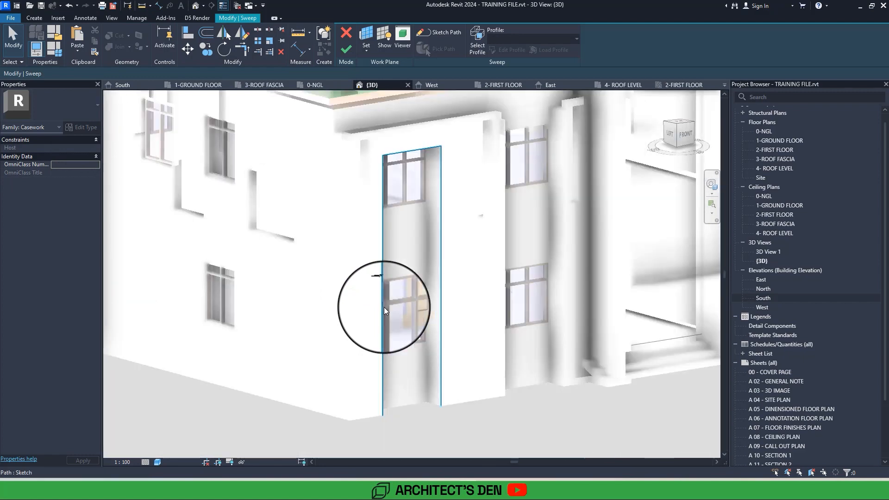
scroll(384, 307, up, 5)
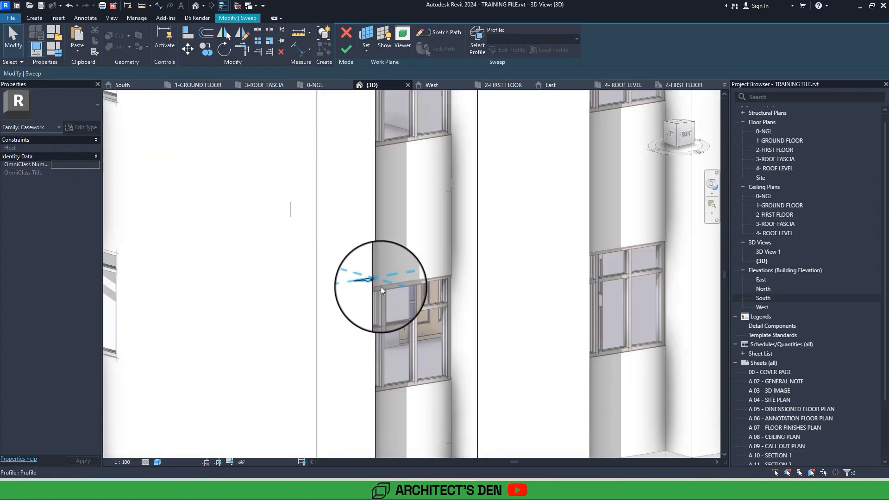
click(346, 49)
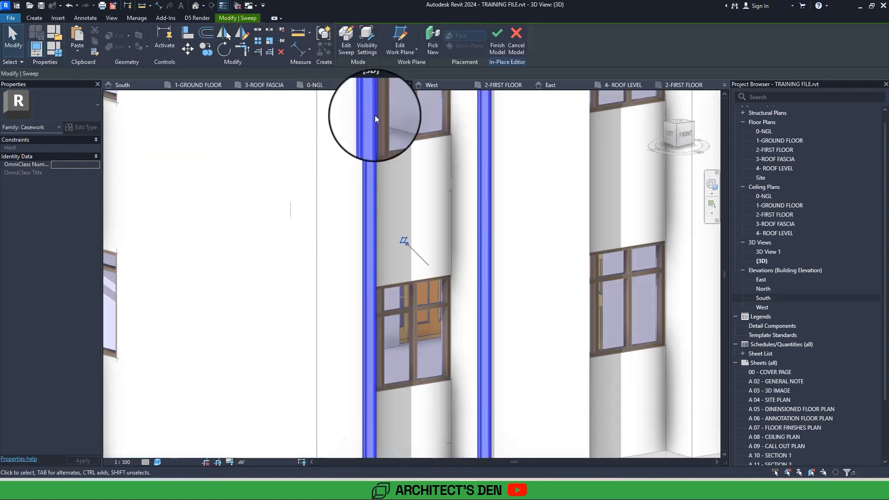
scroll(430, 277, down, 3)
click(512, 410)
mouse_move(512, 409)
shift+middle_down()
mouse_move(519, 416)
mouse_move(512, 410)
mouse_move(523, 407)
shift+middle_up()
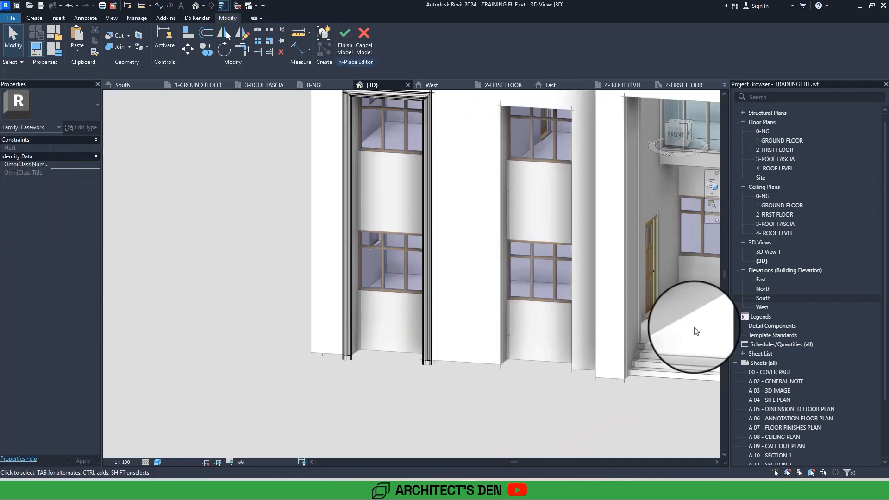
In the South elevation, copy the swept moulding from the leftmost window recess to the second one, using the recess's upper right corner as reference.
double_click(763, 300)
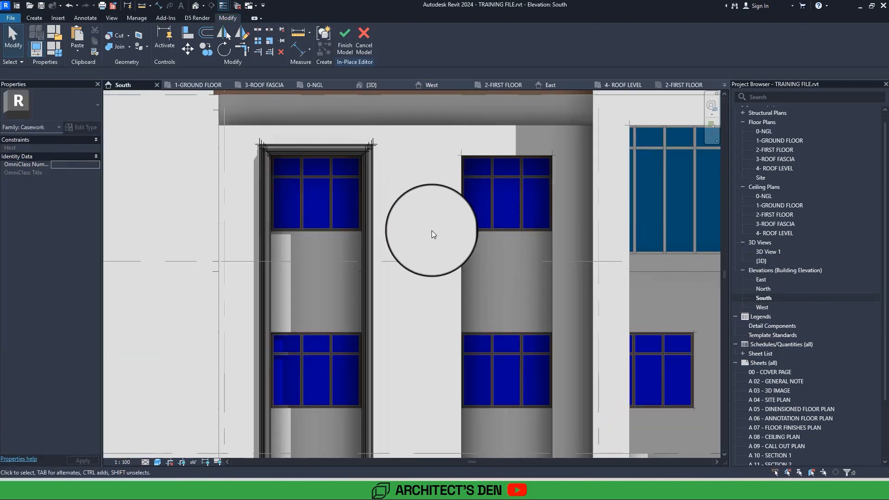
middle_drag(393, 190, 362, 233)
click(342, 195)
middle_drag(341, 195, 312, 218)
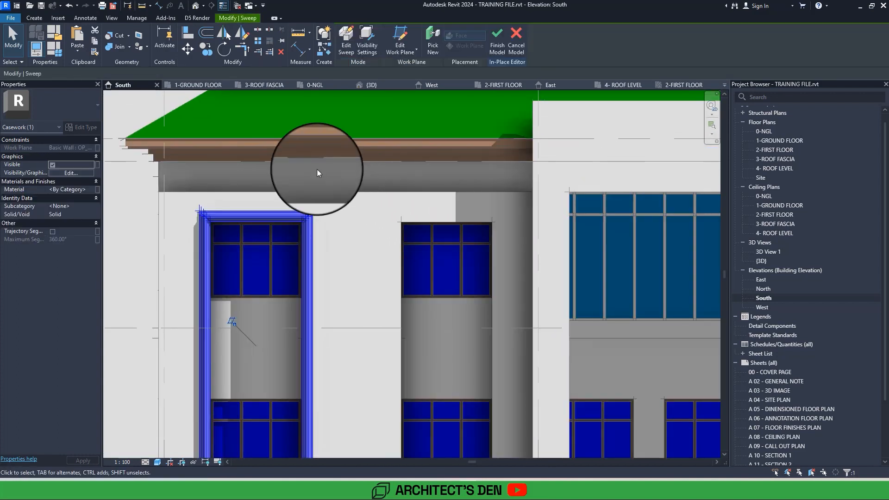
click(207, 47)
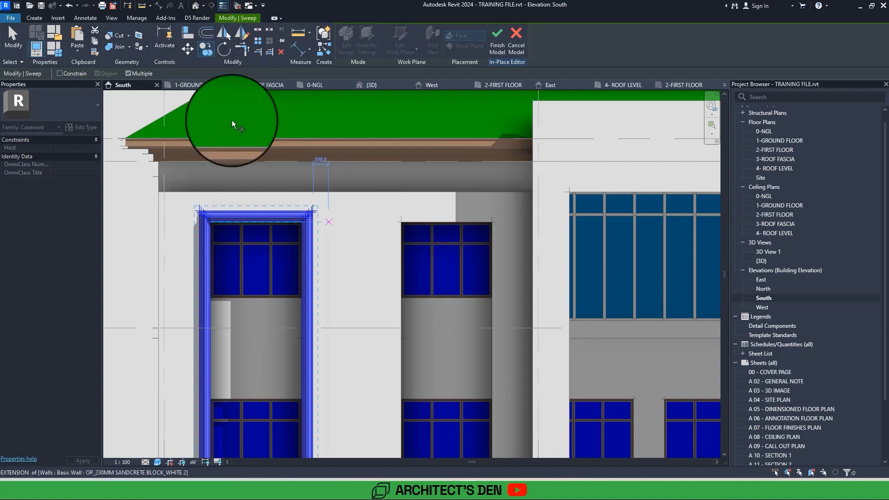
scroll(264, 214, up, 5)
scroll(264, 215, down, 5)
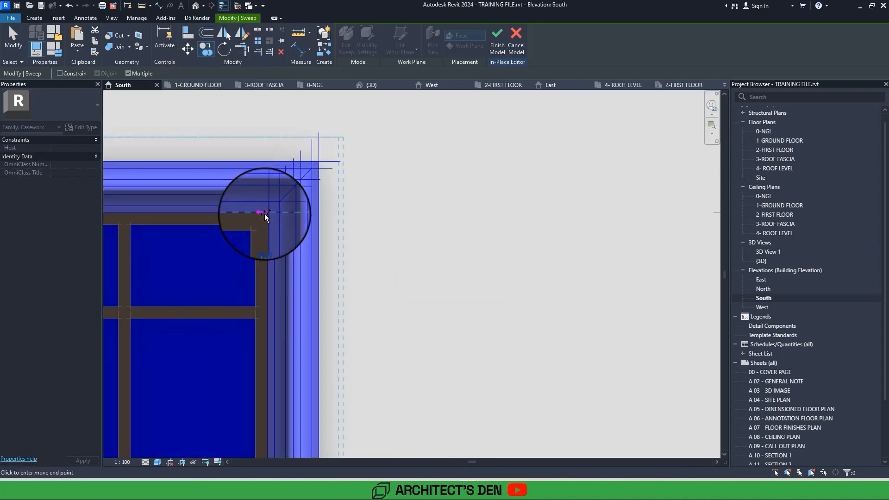
scroll(340, 218, down, 3)
scroll(436, 219, up, 4)
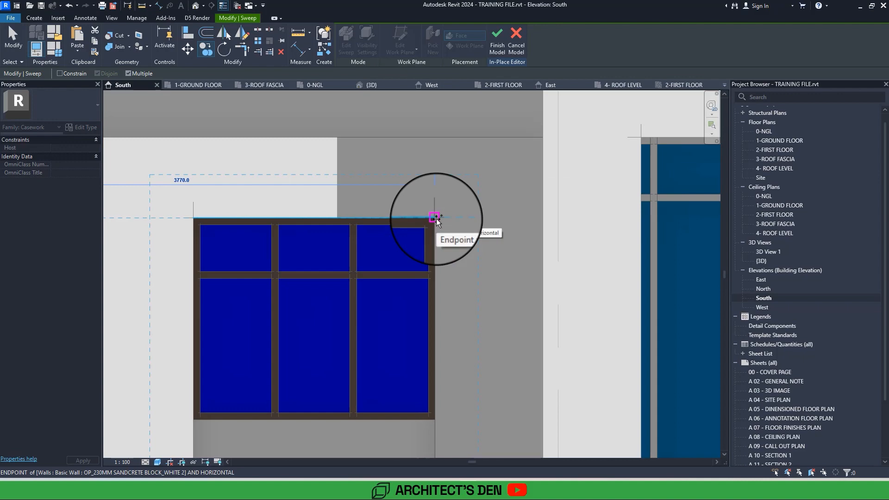
click(436, 219)
Place another copy of the moulding around the window recess on the far side of the entrance, aligned to its upper right corner.
scroll(436, 218, down, 4)
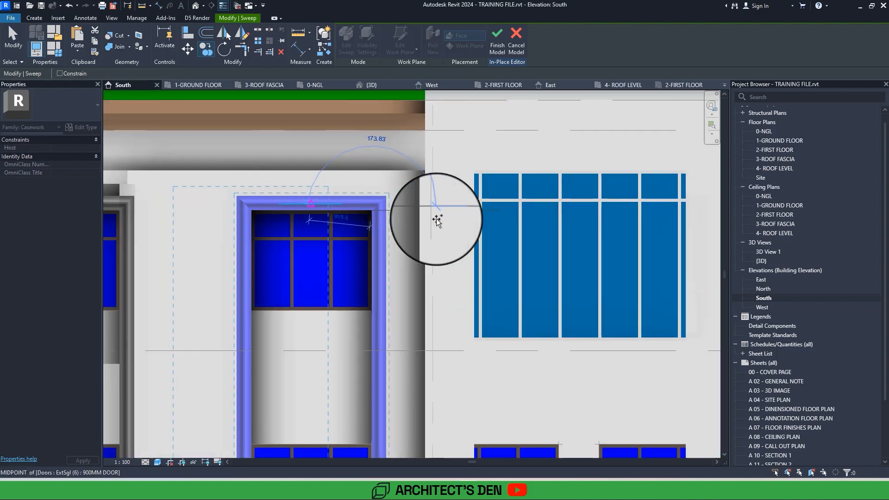
middle_drag(436, 219, 351, 218)
scroll(461, 215, up, 3)
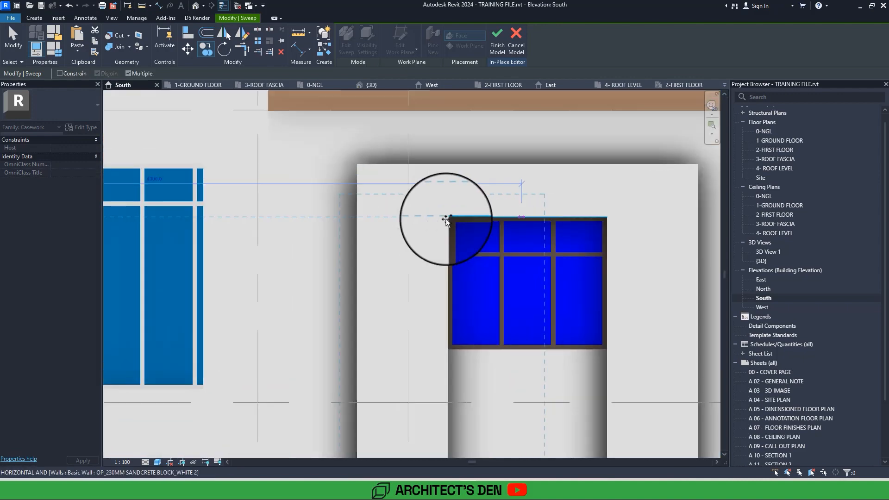
click(607, 218)
Copy the moulding to the central entrance portal, aligned to the upper right corner of the portal opening.
scroll(526, 189, down, 4)
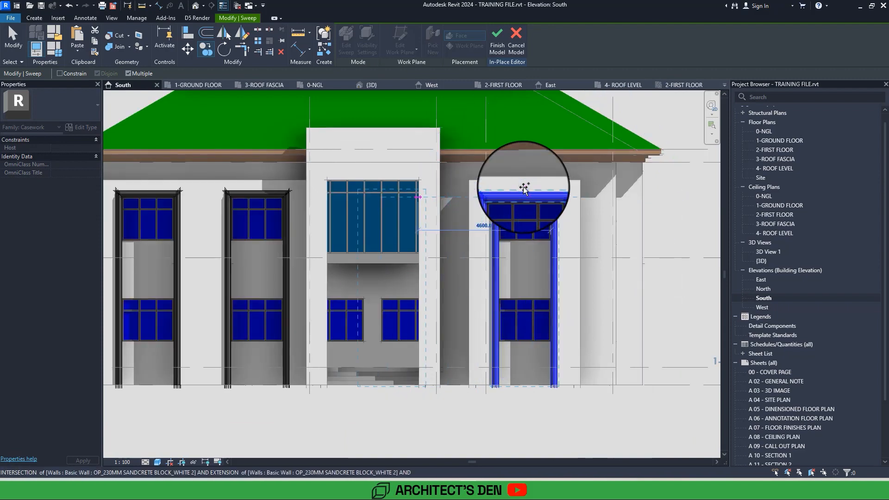
click(524, 188)
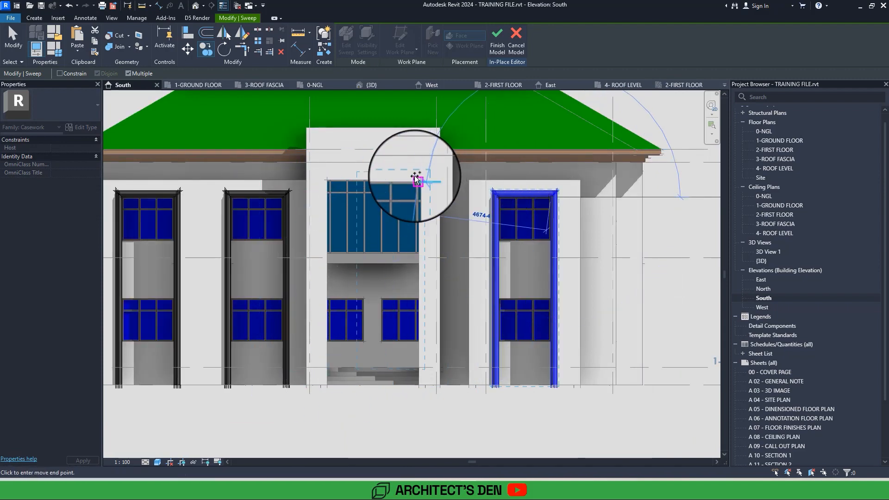
scroll(416, 179, up, 3)
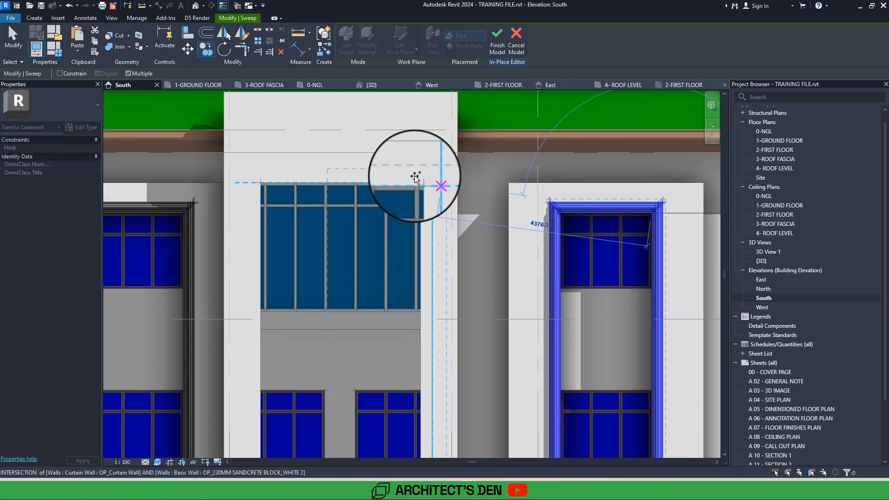
scroll(415, 178, down, 3)
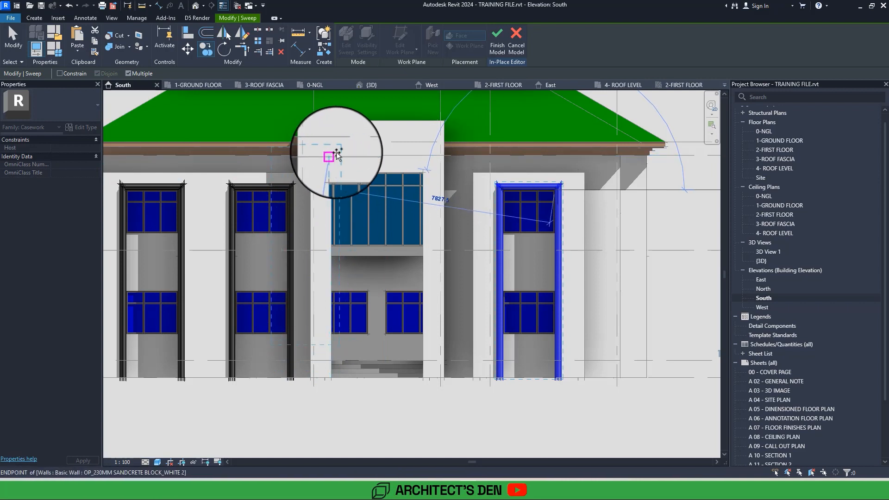
click(424, 173)
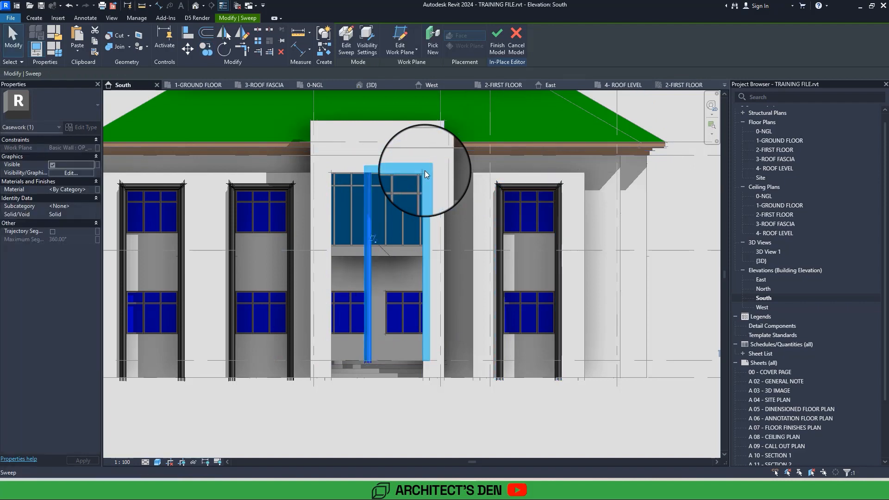
Rehost the entrance moulding on the front wall face of the portal's left pier.
scroll(424, 170, up, 2)
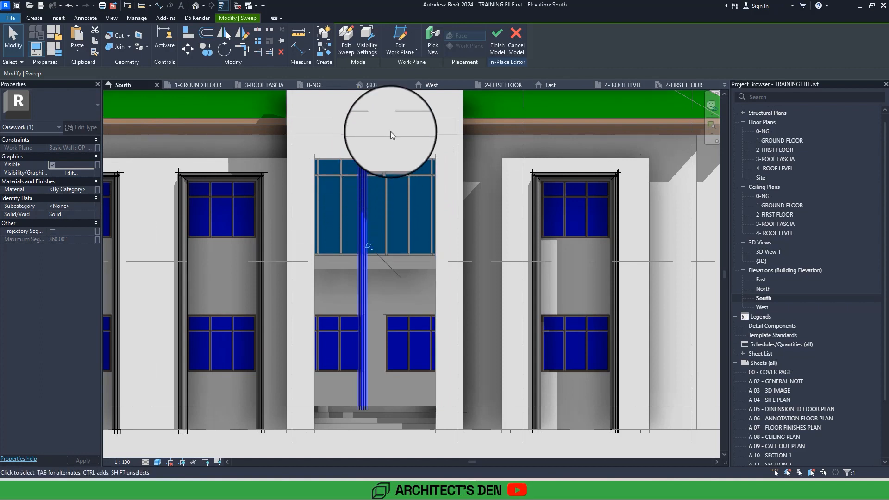
click(432, 48)
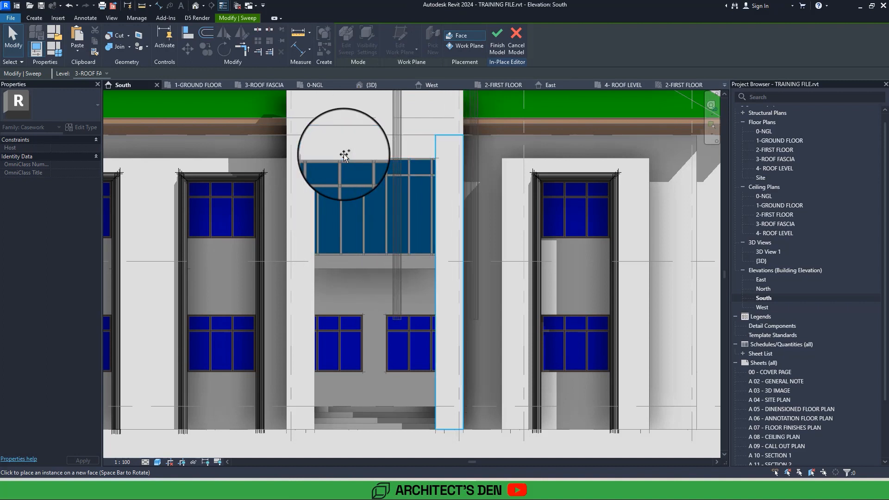
click(301, 175)
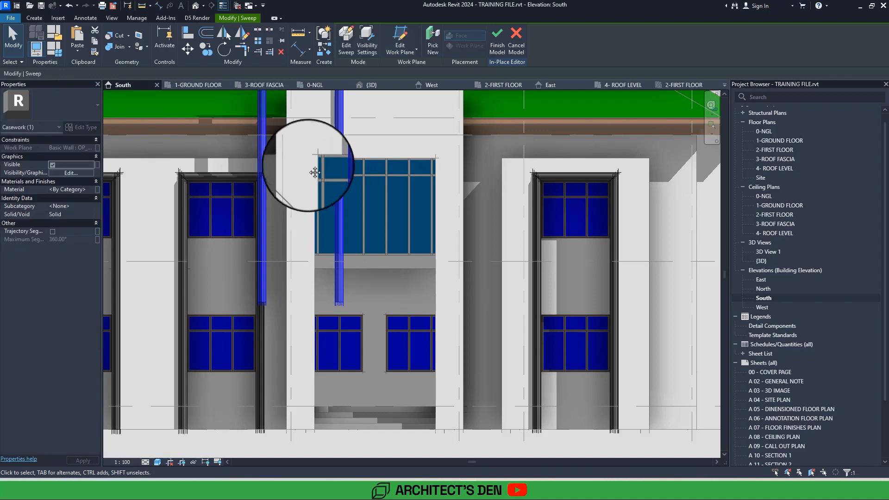
Edit the entrance moulding's sweep path, aligning its top and side lines with the edges of the portal opening.
ctrl+scroll(324, 149, up, 3)
drag(345, 147, 320, 216)
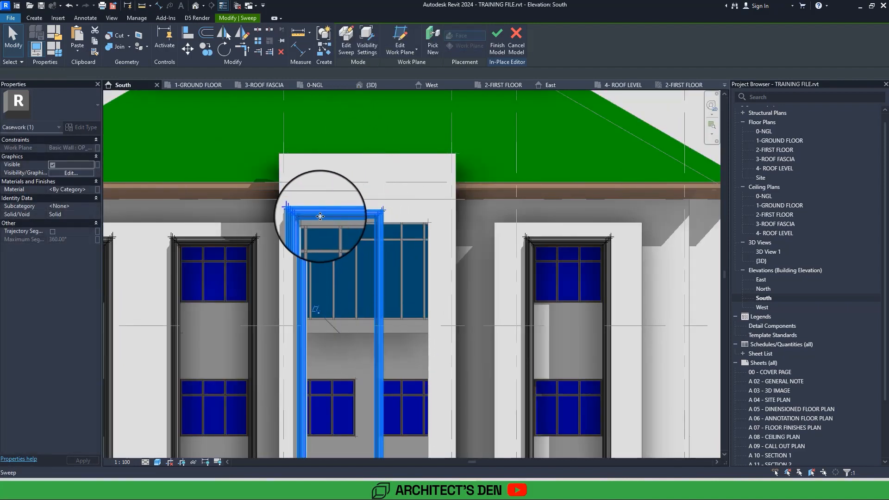
double_click(320, 216)
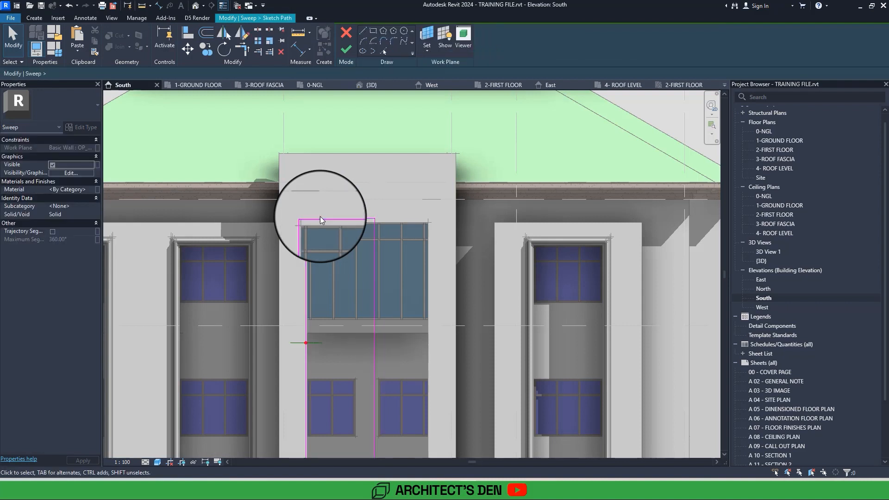
scroll(321, 216, up, 4)
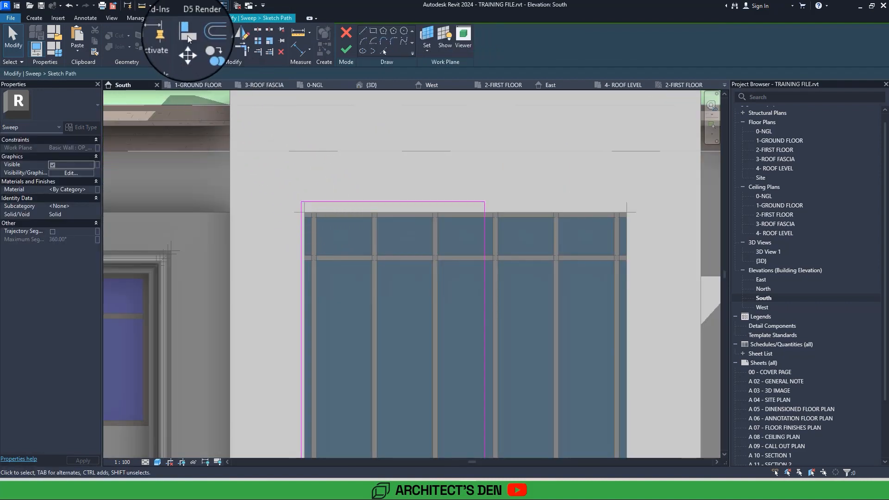
click(187, 36)
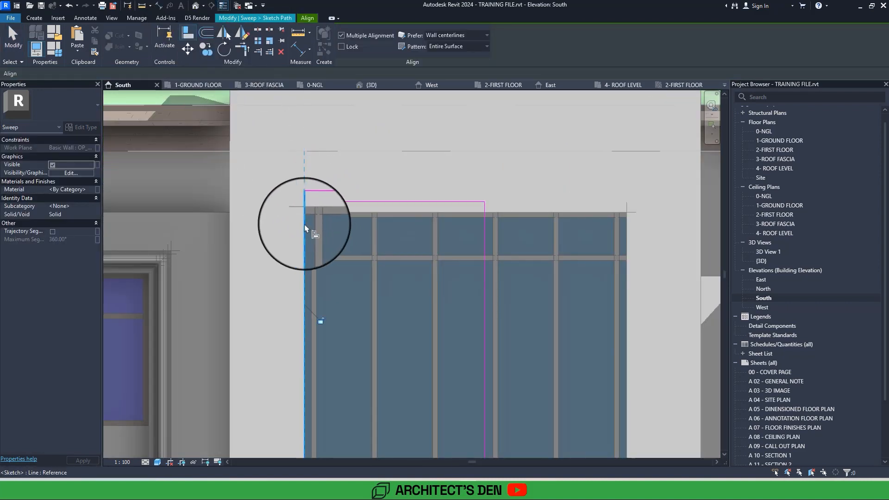
click(338, 204)
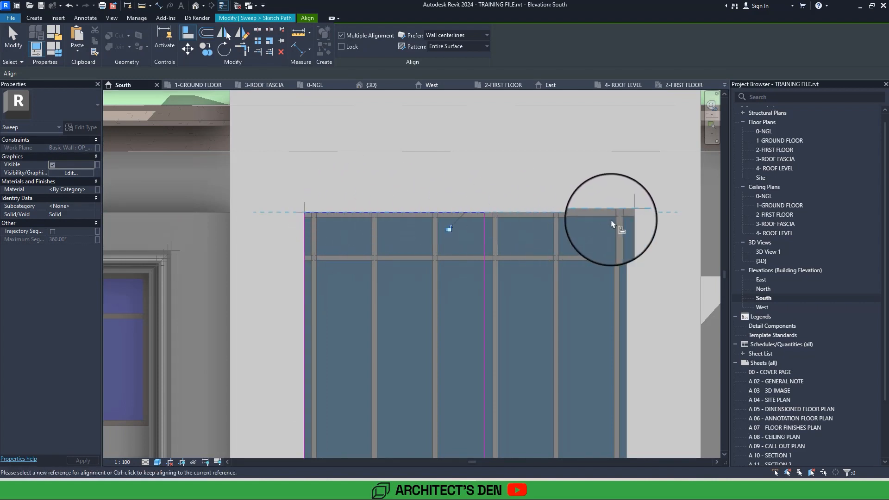
click(485, 229)
scroll(484, 229, down, 5)
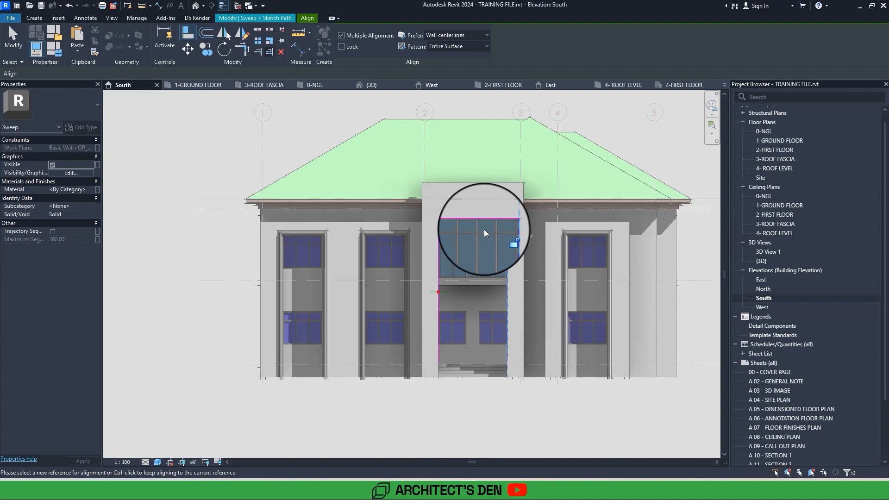
key(Escape)
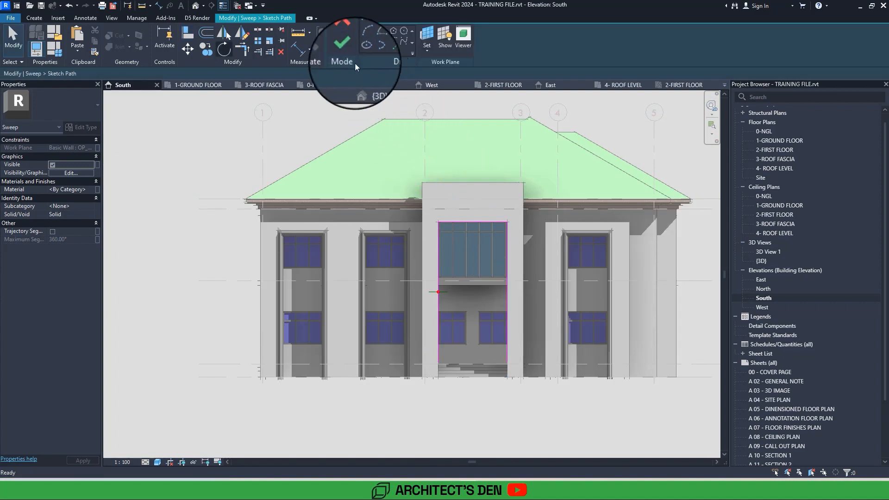
click(346, 49)
click(346, 49)
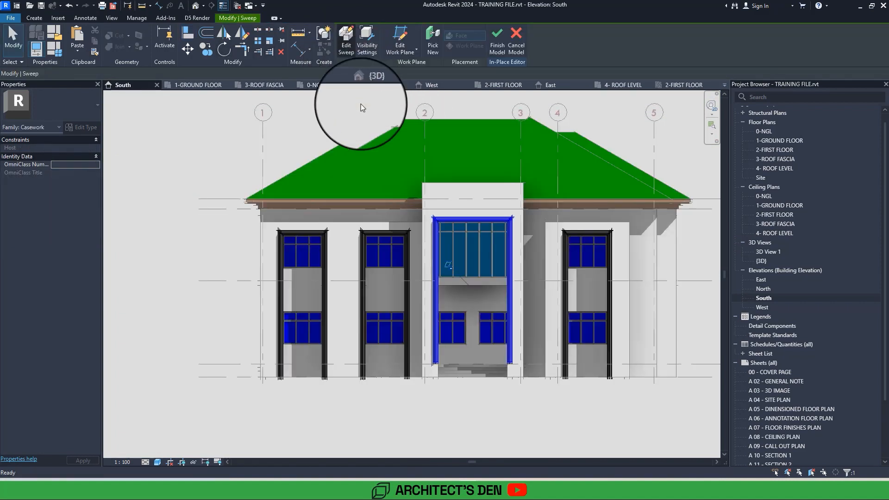
Extend both vertical legs of the entrance moulding's sweep path down to the ground line and finish the sweep.
double_click(437, 353)
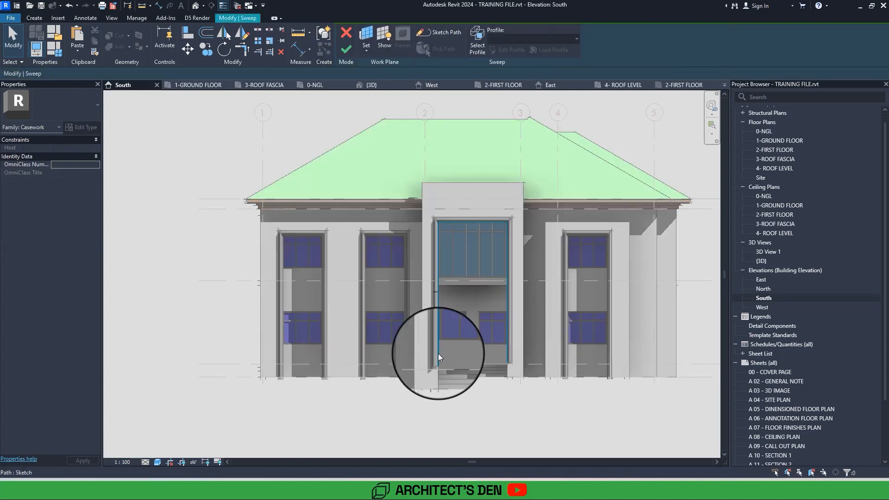
scroll(438, 354, up, 3)
click(438, 358)
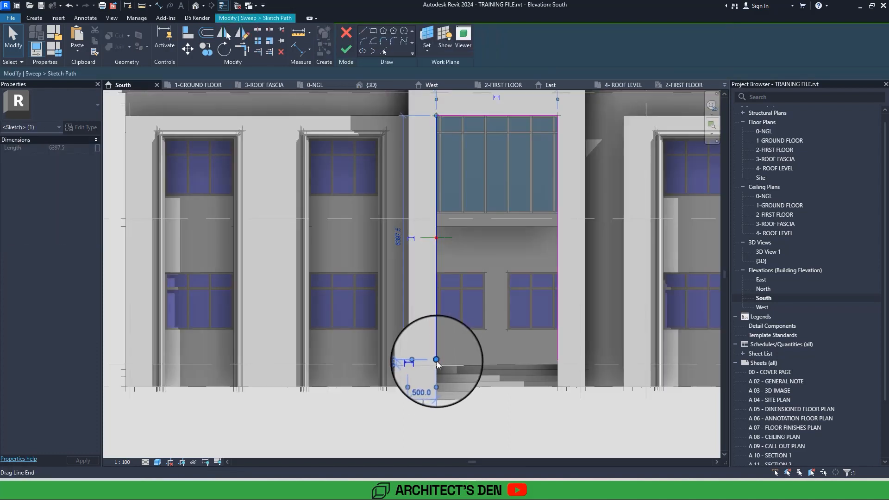
click(555, 355)
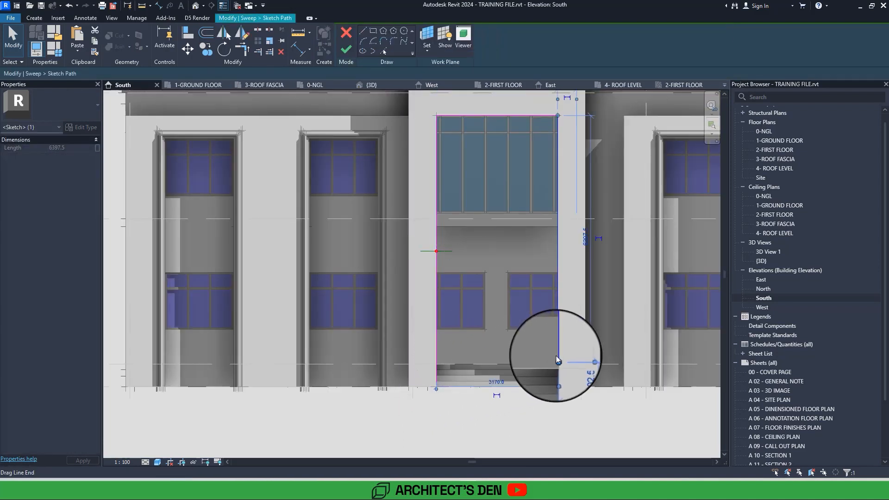
click(346, 50)
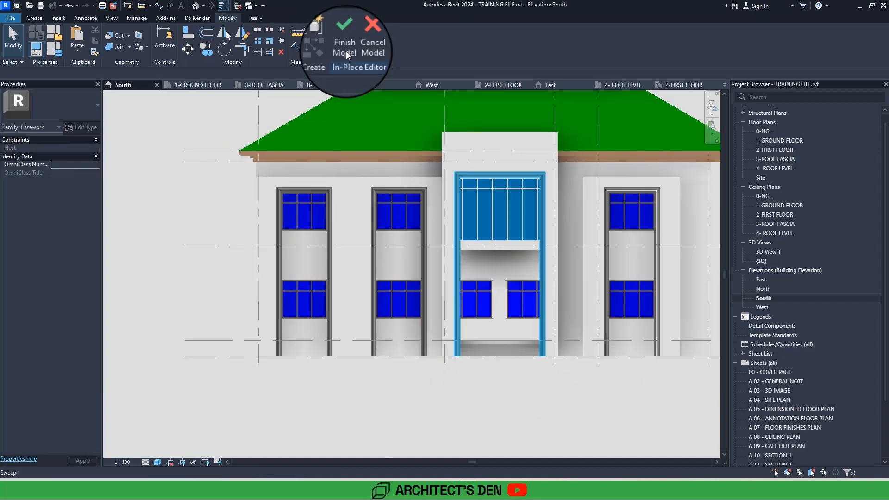
In 3D View 1, assign the Render, Tan, Textured material to all four front mouldings and finish the in-place model.
double_click(764, 252)
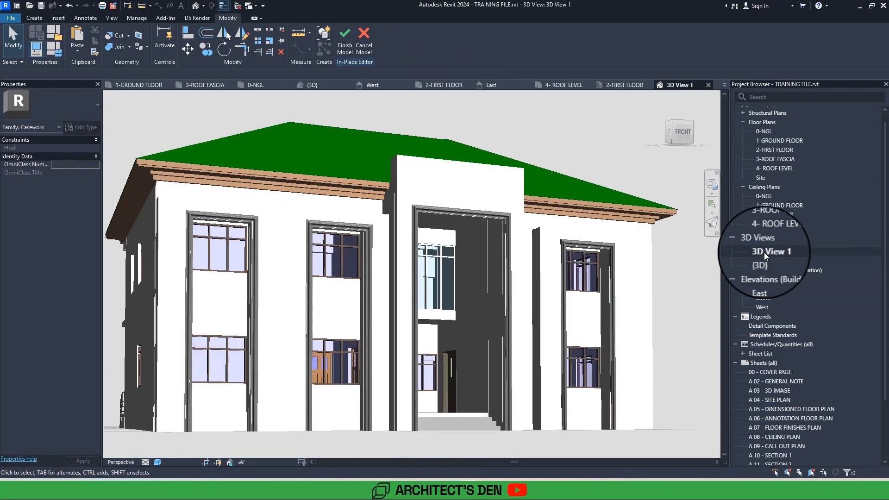
click(252, 216)
ctrl+click(341, 224)
ctrl+click(446, 216)
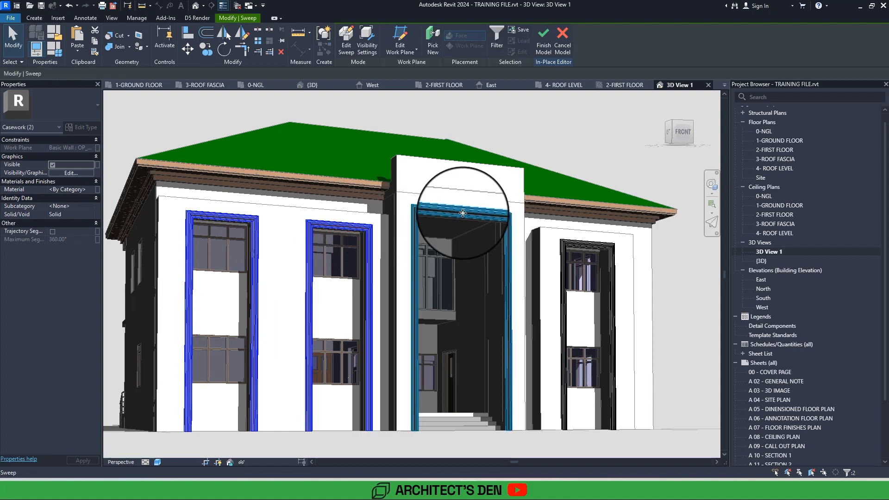
ctrl+click(564, 245)
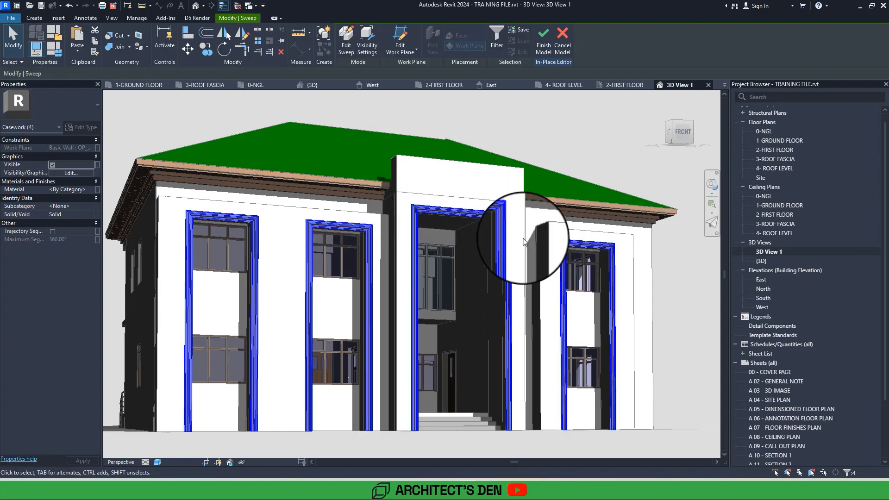
click(91, 189)
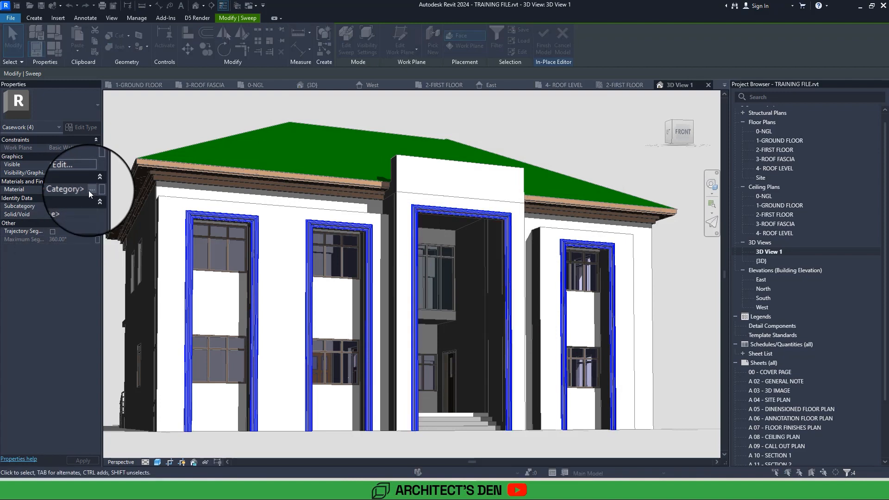
click(91, 190)
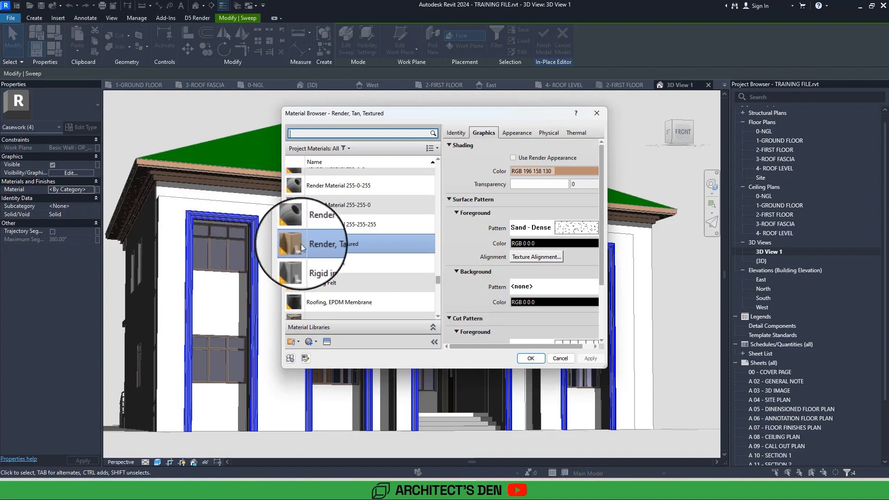
click(305, 245)
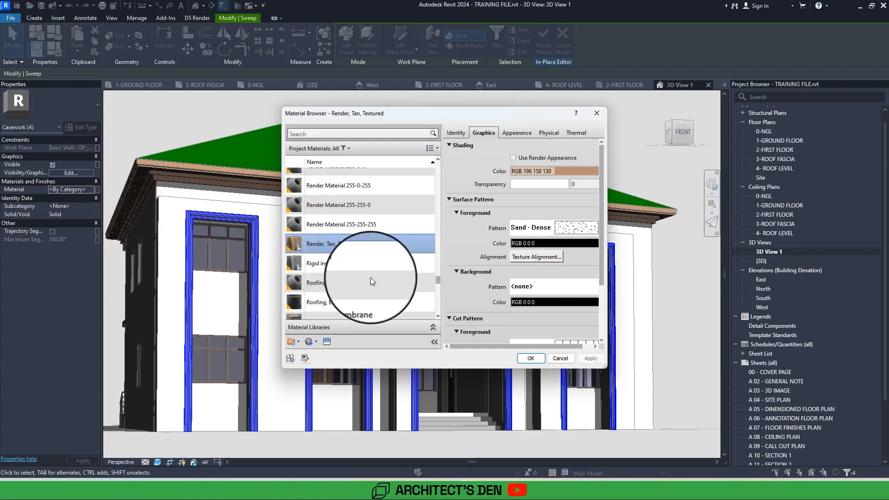
click(531, 357)
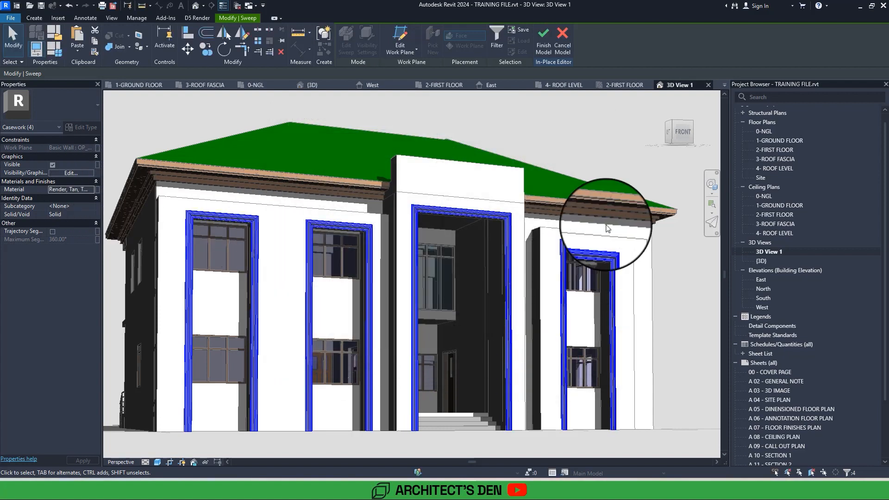
click(632, 175)
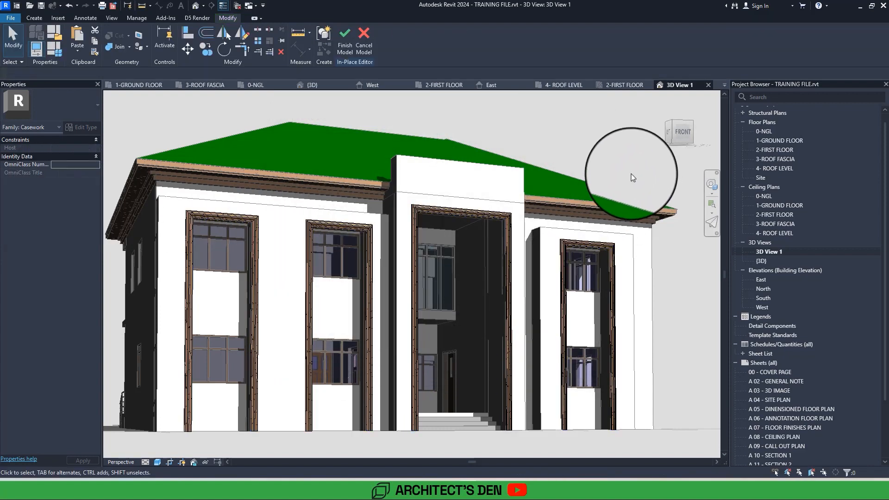
click(346, 44)
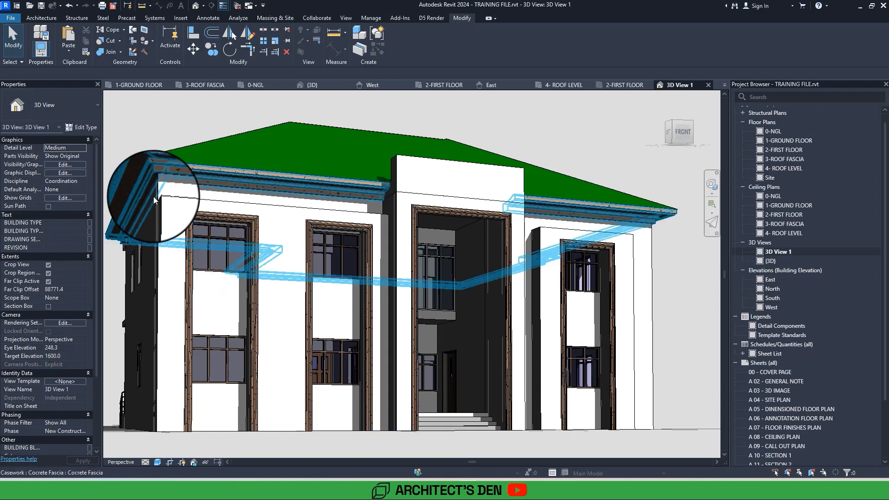
Open the South elevation and select the concrete fascia running below the roof edge.
double_click(774, 300)
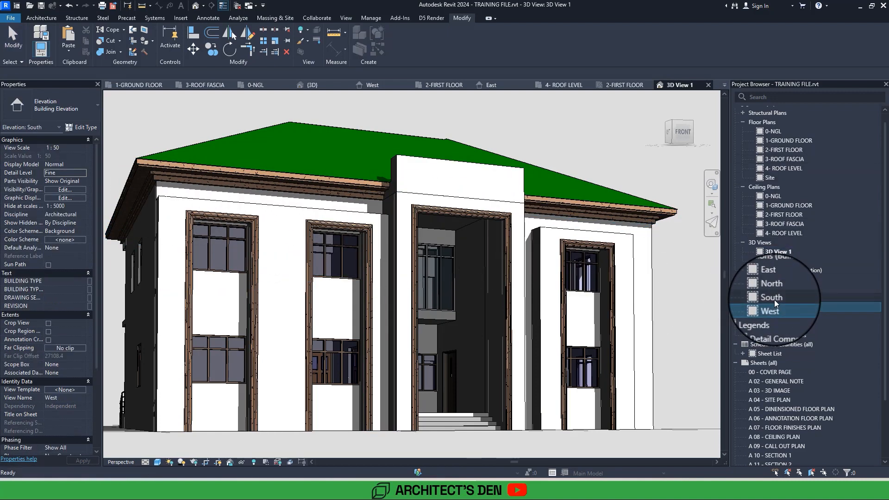
scroll(679, 277, up, 4)
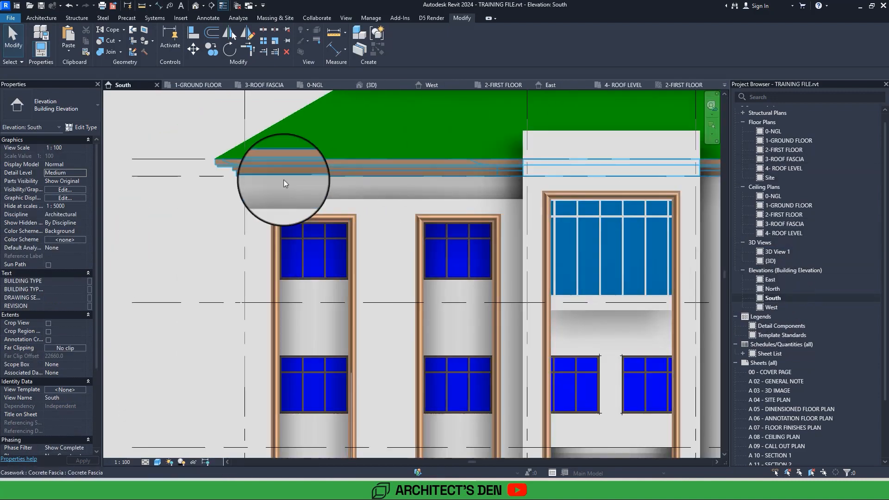
click(241, 168)
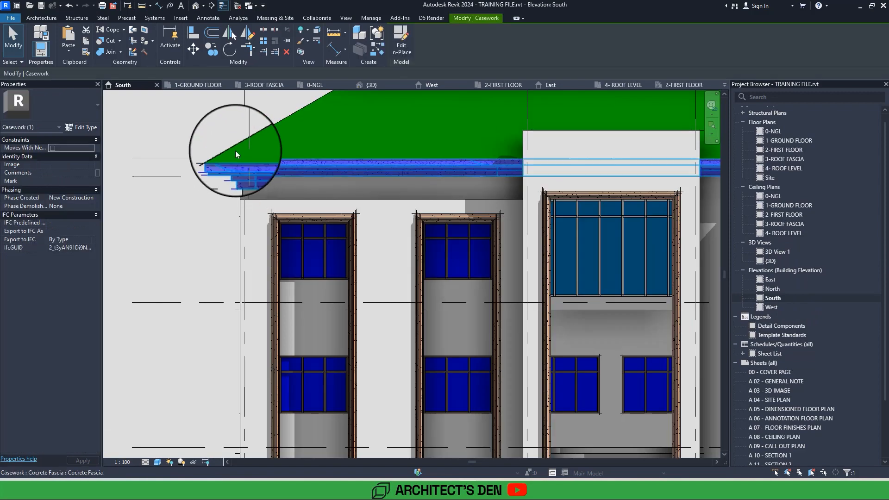
click(207, 51)
click(261, 178)
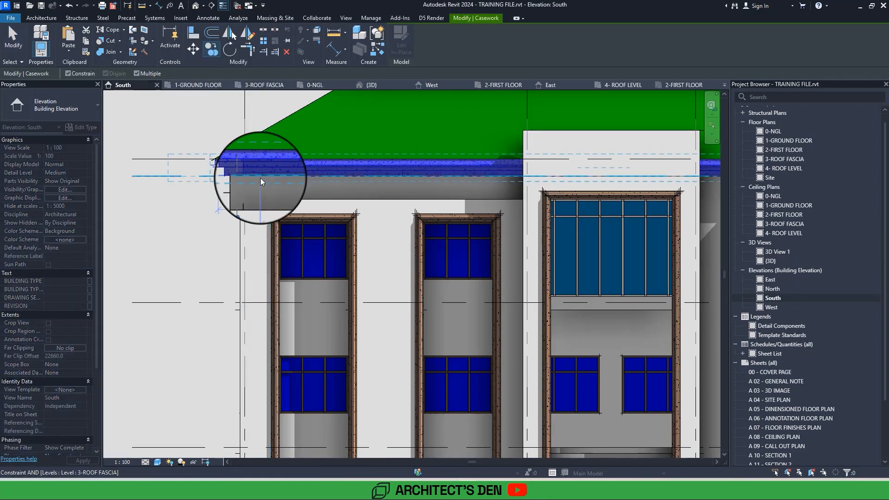
key(Escape)
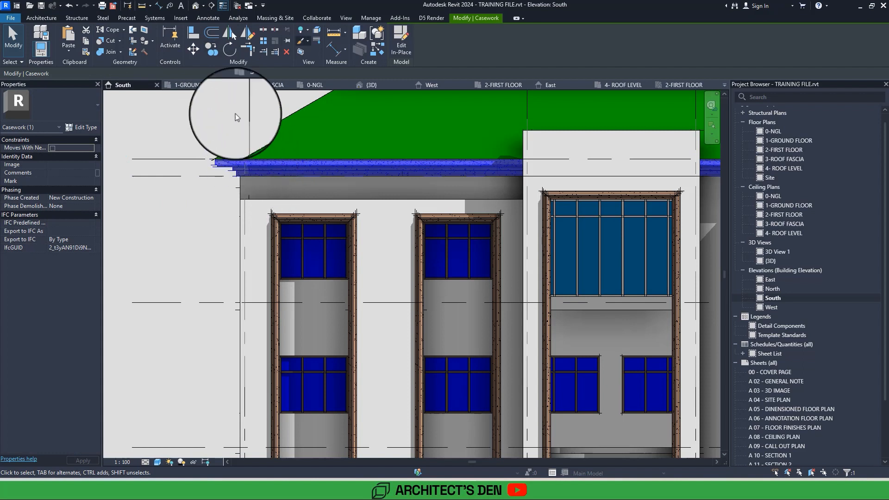
With Constrain turned off, copy the concrete fascia straight down from its upper edge to the top edge of the projecting front wall.
click(210, 49)
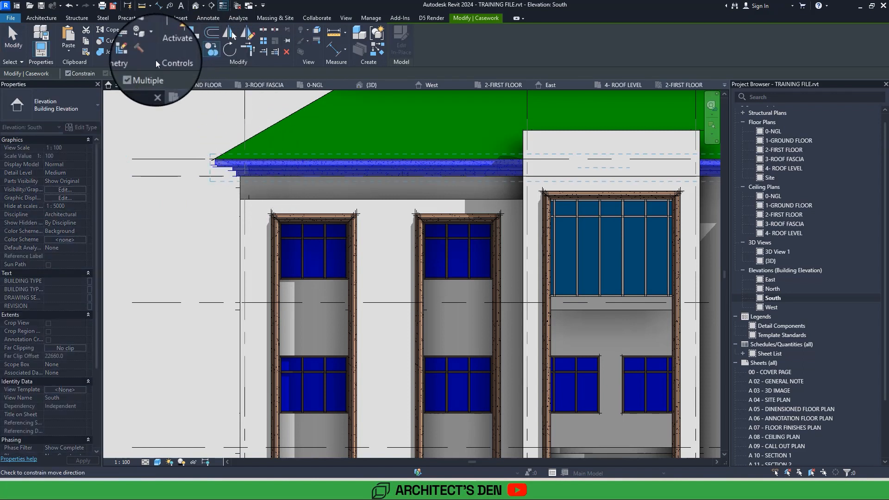
click(85, 74)
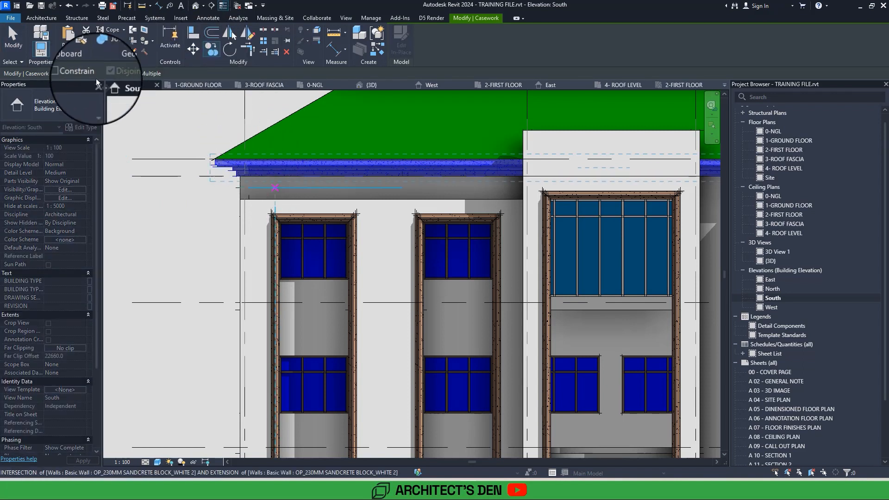
click(277, 159)
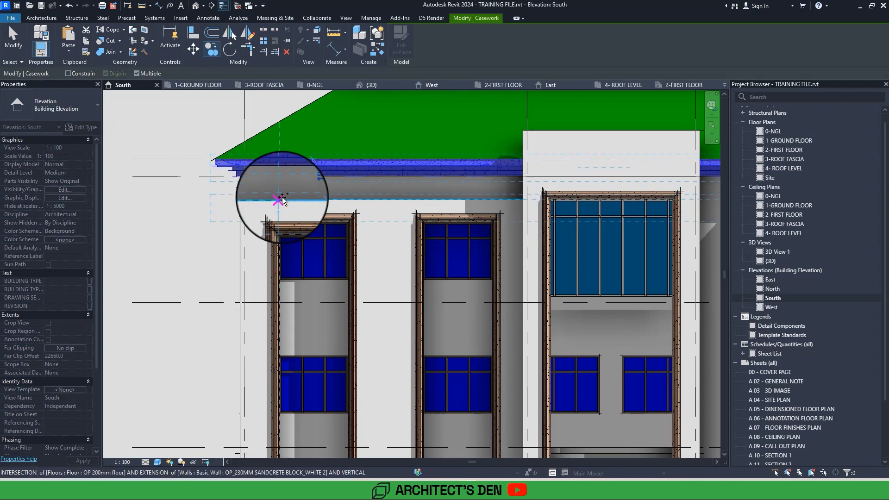
click(278, 199)
Edit the copied fascia's sweep path in the 3-ROOF FASCIA floor plan and delete all its existing path lines.
double_click(240, 207)
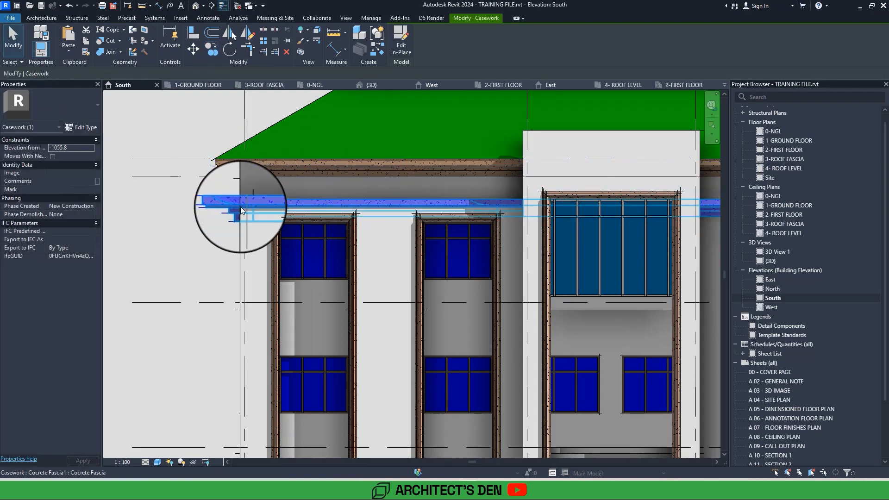
double_click(240, 204)
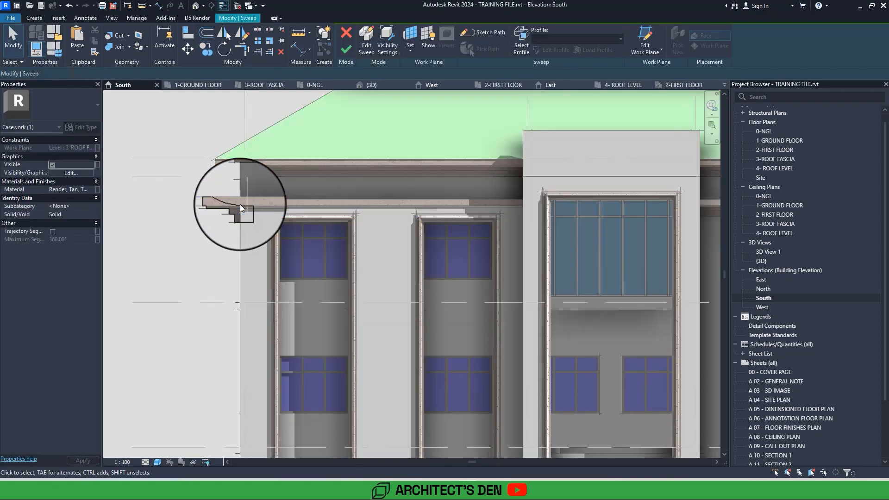
double_click(331, 176)
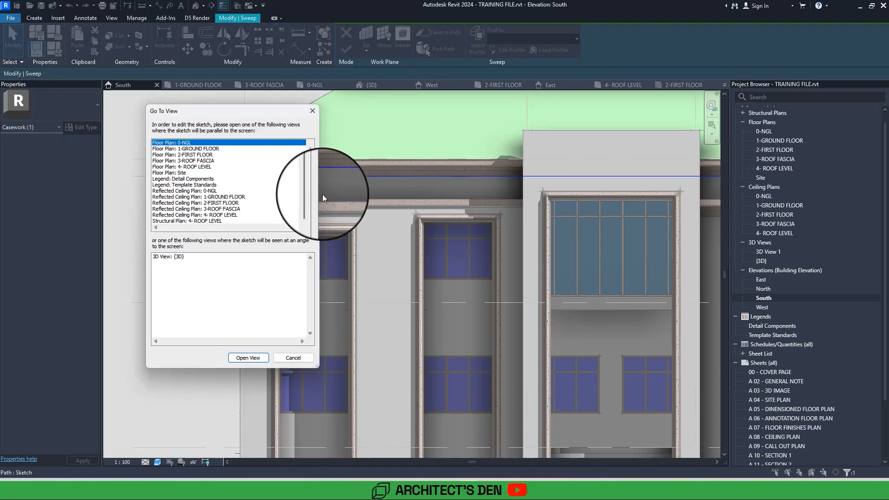
click(251, 358)
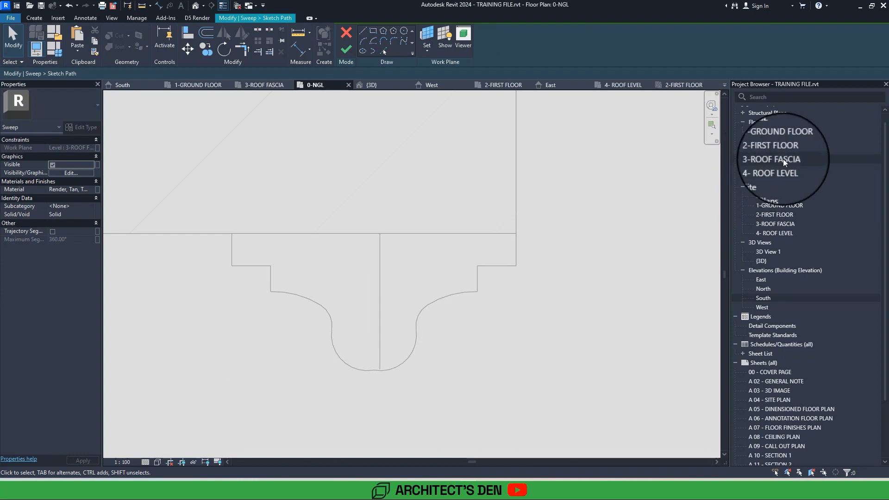
click(782, 159)
double_click(783, 160)
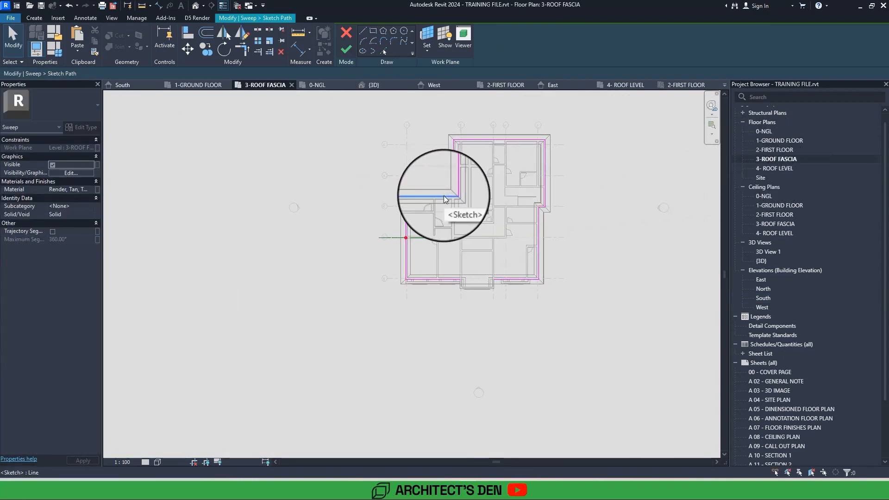
key(Delete)
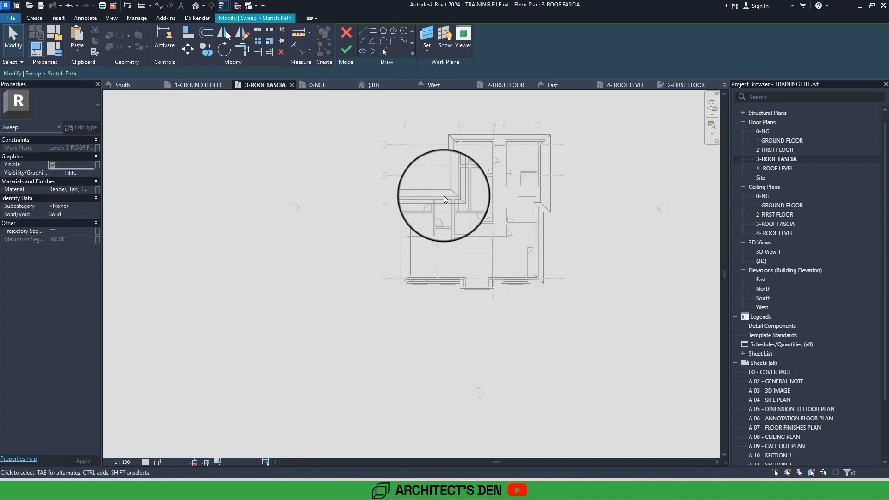
Sketch an L-shaped sweep path with a short corner return and a front run of about 7400 mm ending at the portal wall, and finish the path.
scroll(425, 277, up, 5)
click(364, 33)
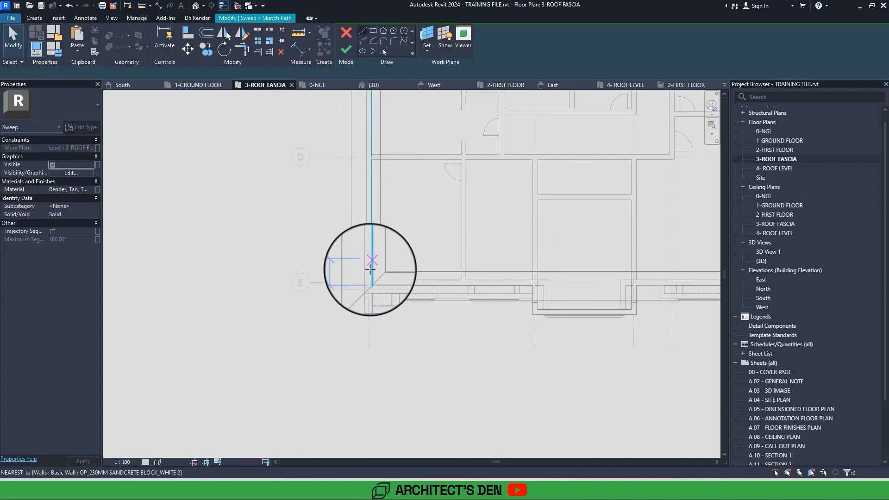
scroll(370, 280, up, 4)
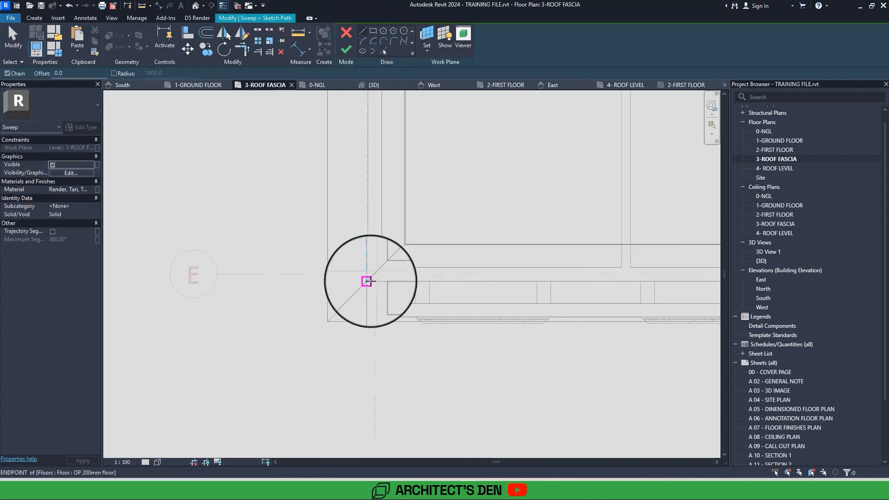
click(370, 281)
click(367, 318)
middle_drag(440, 316, 294, 323)
middle_drag(527, 324, 416, 331)
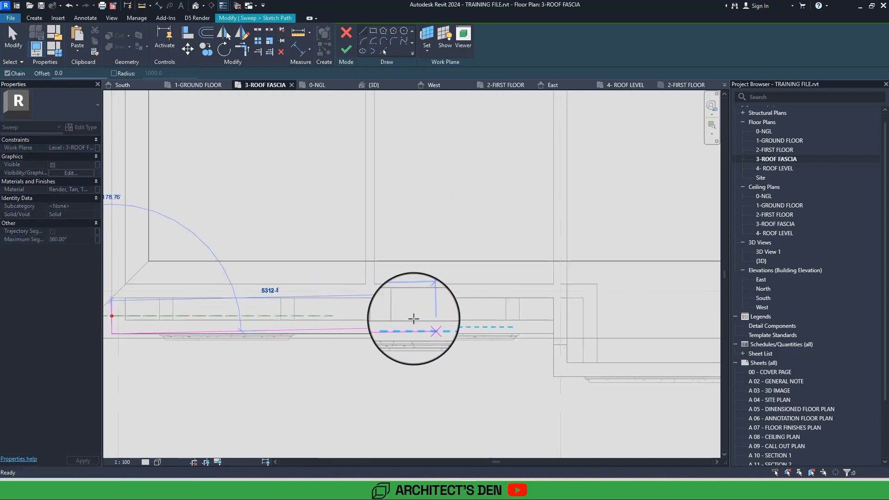
click(556, 333)
scroll(554, 327, down, 3)
scroll(554, 326, down, 1)
click(346, 50)
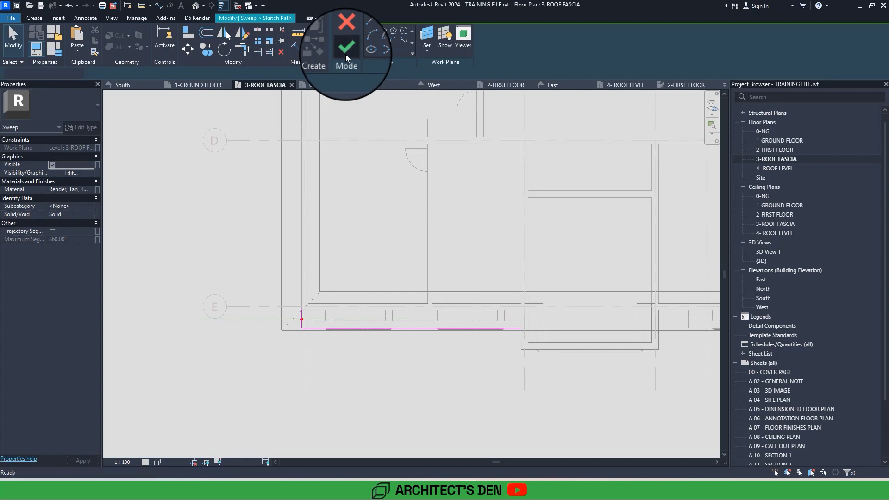
Open the sweep's profile sketch in the South elevation and mirror all its lines about the wall's vertical edge with Copy turned off.
scroll(327, 297, up, 3)
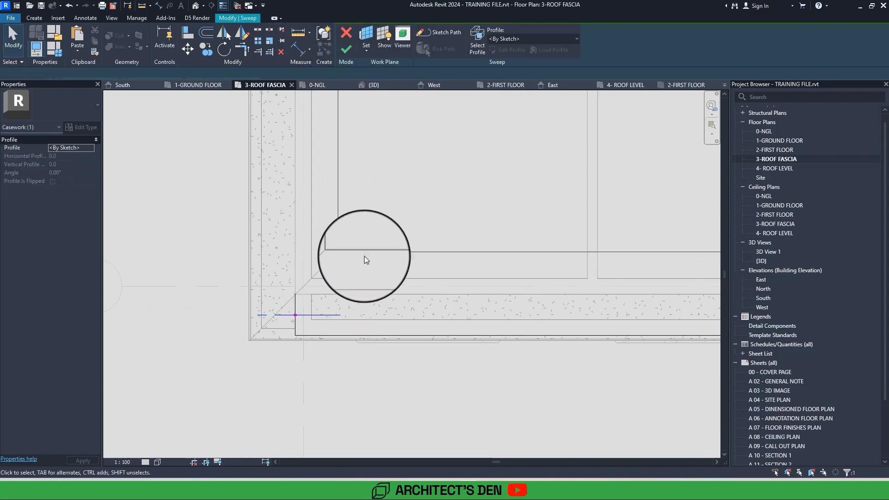
click(509, 50)
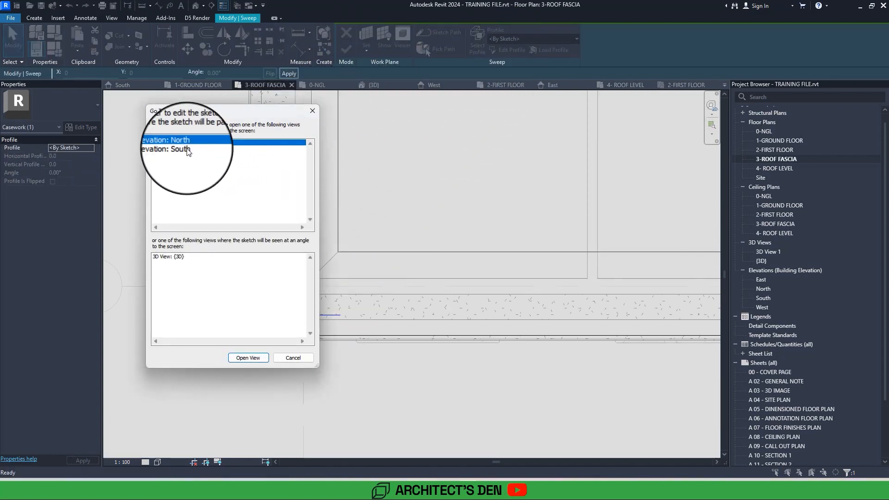
double_click(187, 149)
scroll(190, 171, up, 5)
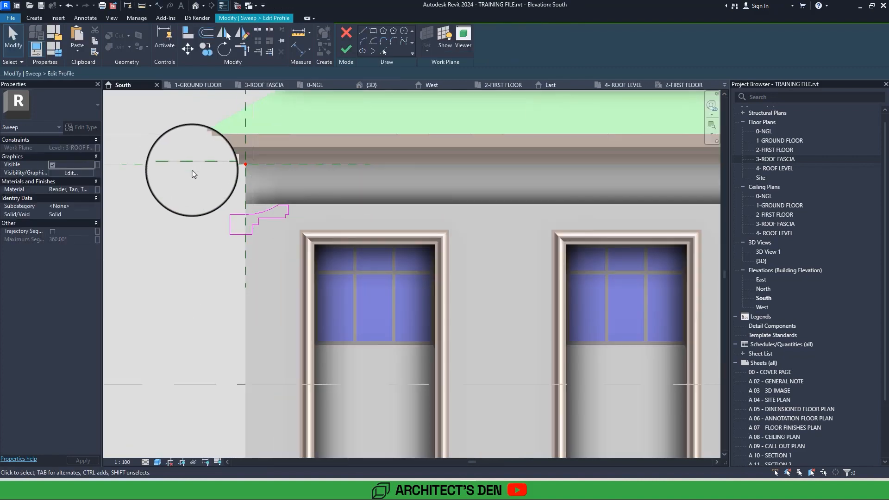
mouse_move(199, 198)
mouse_down()
mouse_move(365, 273)
mouse_move(371, 284)
mouse_up()
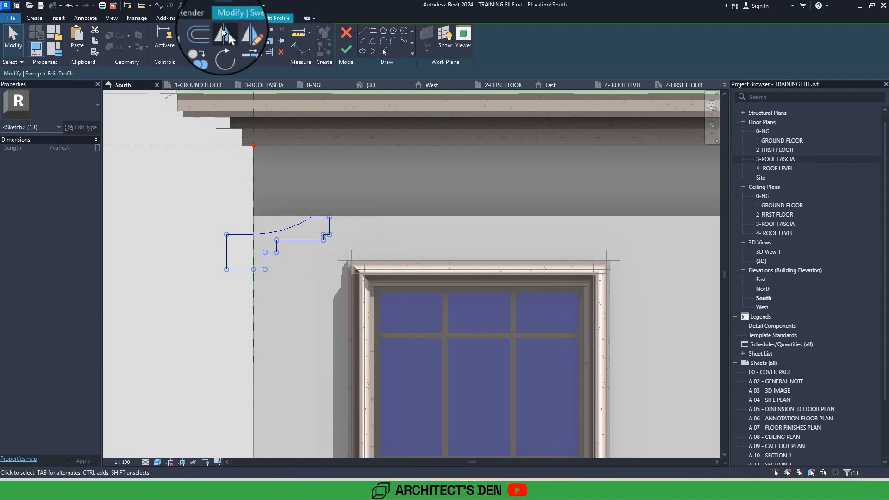
click(221, 29)
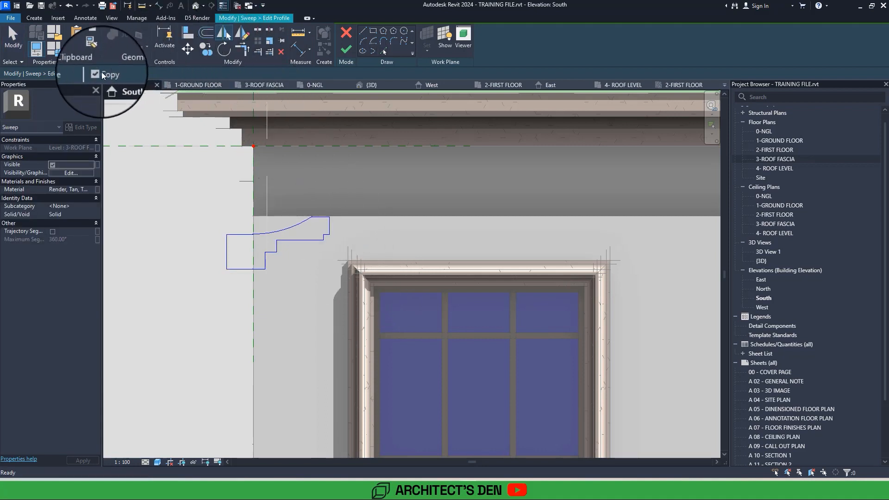
click(254, 301)
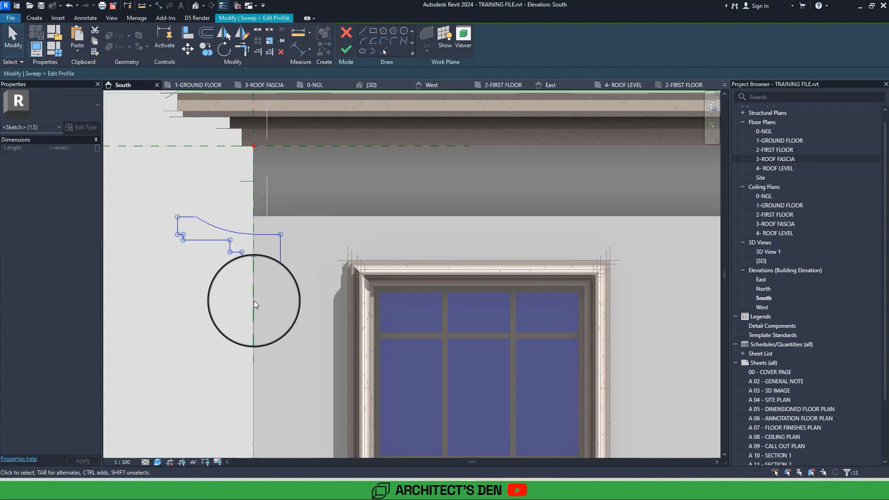
Scale the mirrored profile graphically from its lower inner corner to roughly a third of its size.
scroll(253, 285, down, 1)
middle_drag(168, 246, 256, 246)
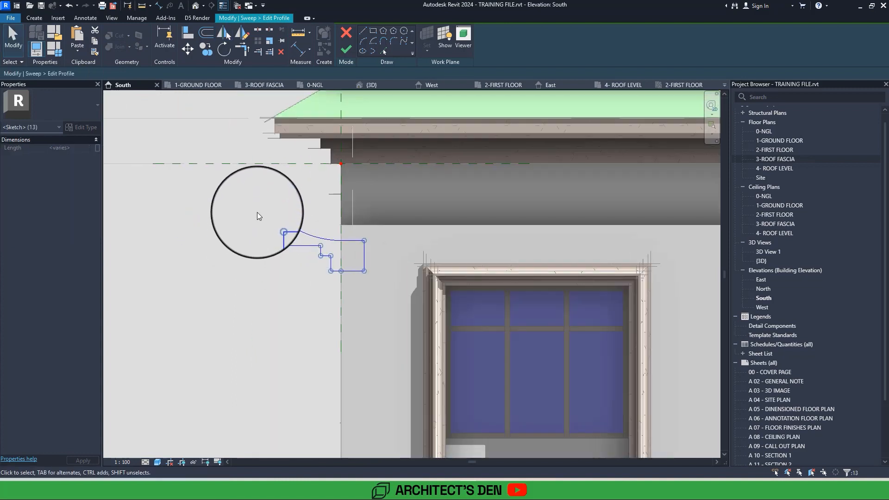
drag(257, 212, 406, 295)
scroll(407, 296, up, 3)
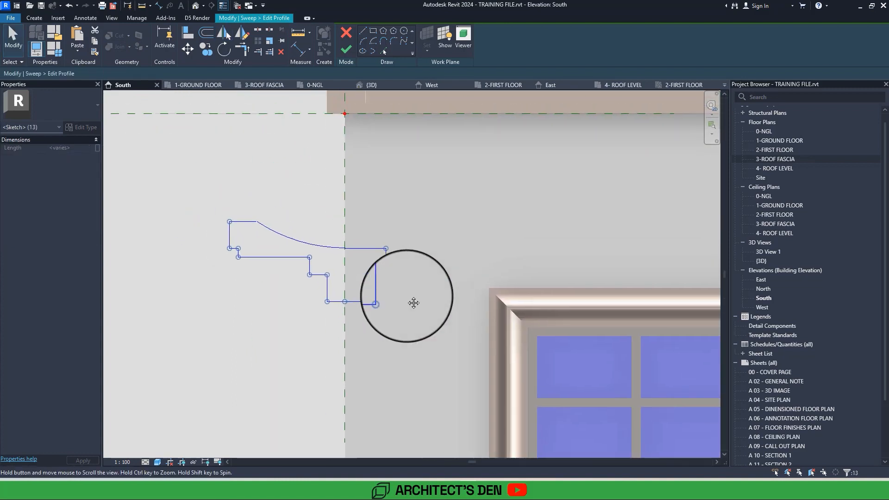
click(268, 42)
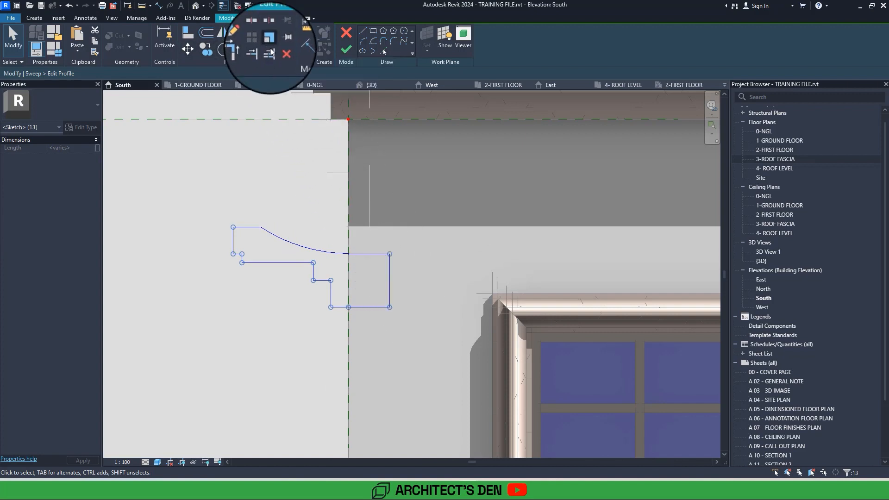
click(392, 305)
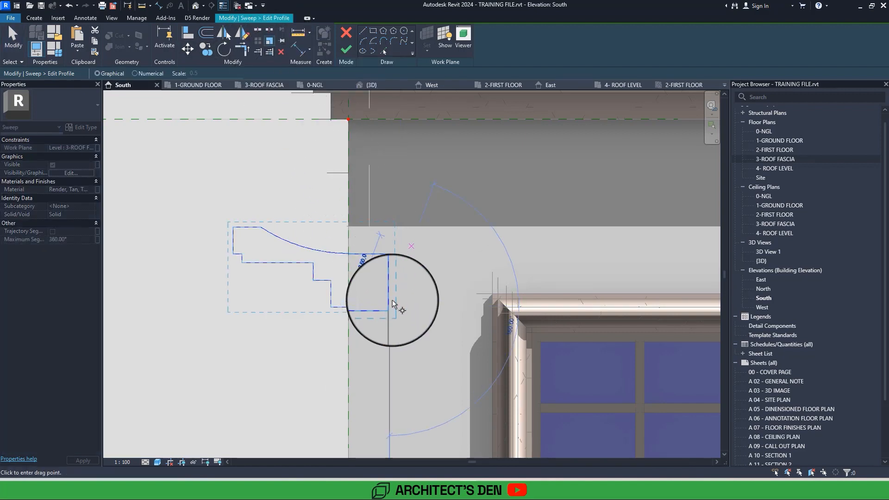
click(389, 254)
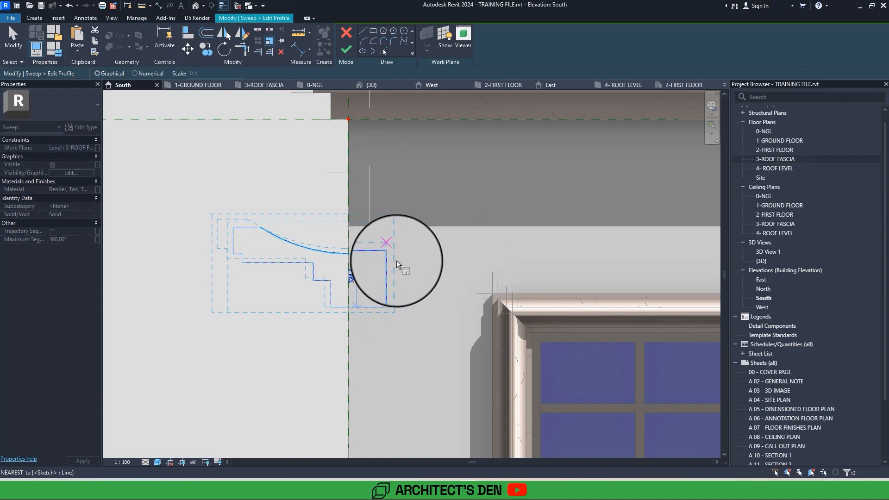
click(415, 288)
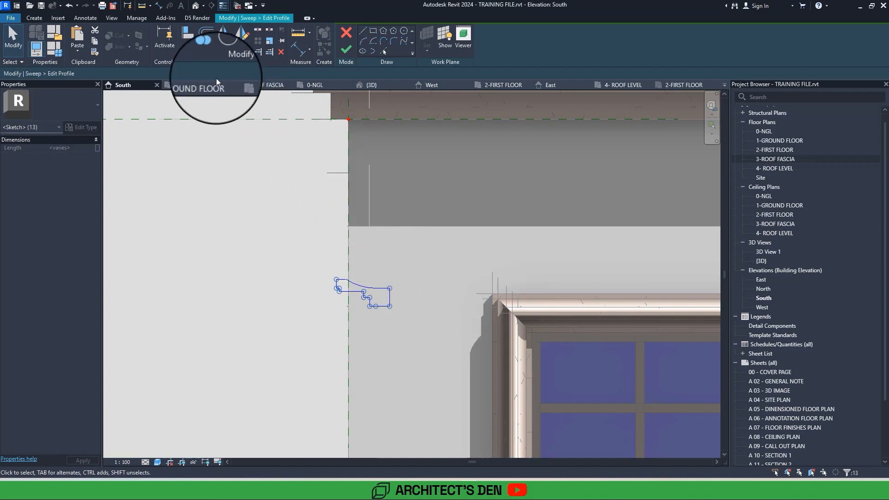
Move the reduced profile from its base line onto the top outer corner of the projecting front wall.
click(188, 49)
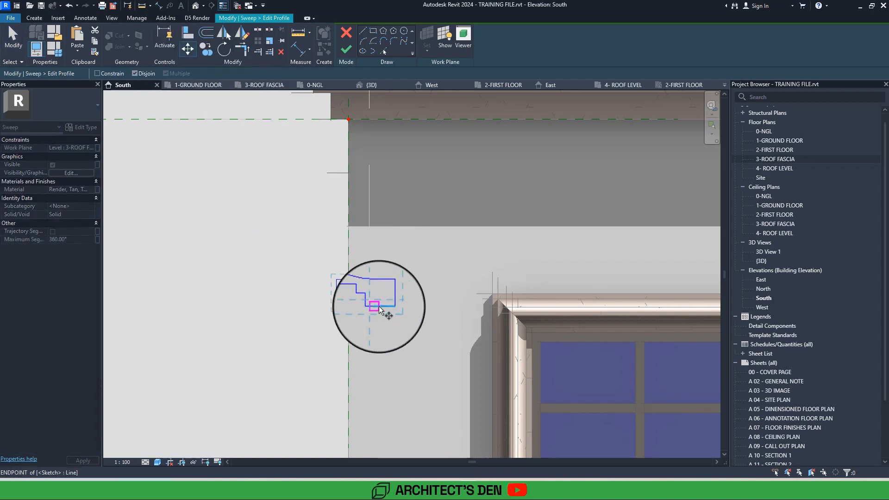
click(379, 306)
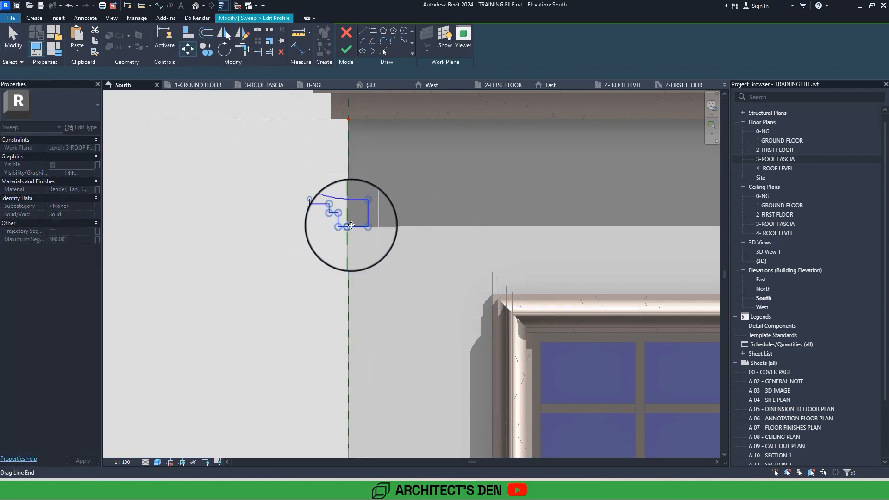
click(351, 225)
Square off the profile by extending its top and inner edges to meet, delete the curve and the inner horizontal line, and finish the sweep.
scroll(345, 223, up, 4)
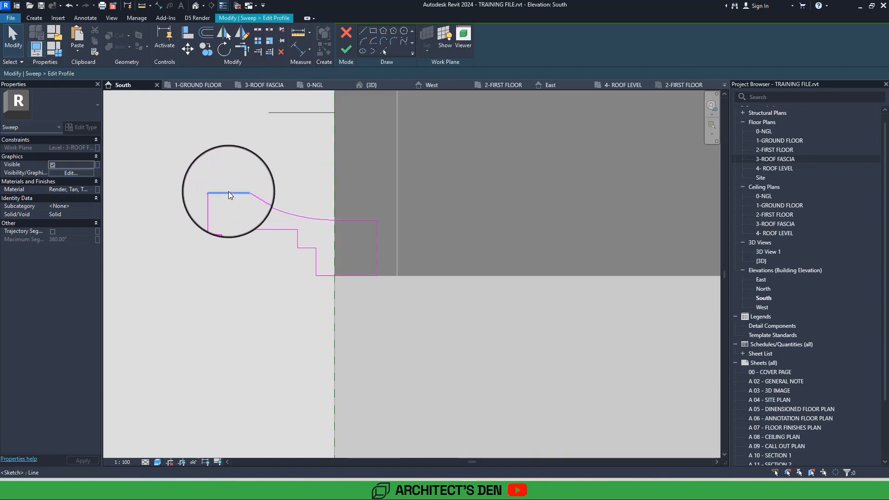
click(229, 191)
drag(242, 193, 375, 193)
click(376, 230)
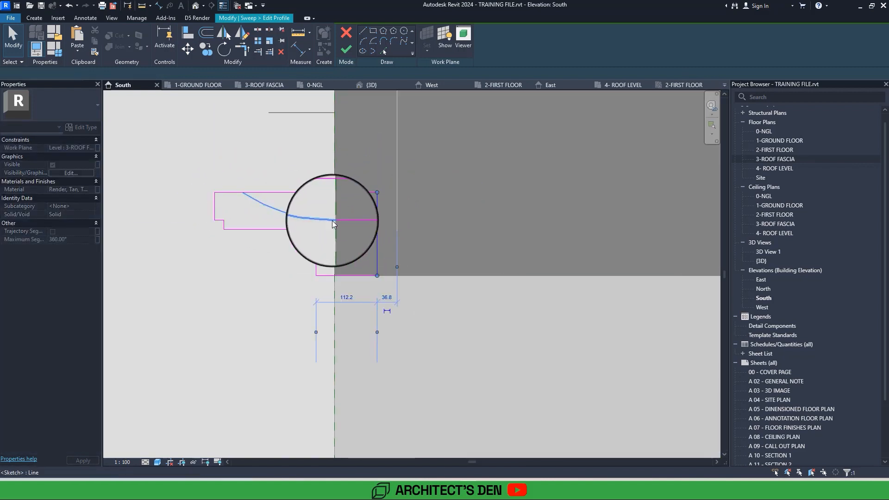
click(333, 223)
key(Delete)
click(345, 220)
key(Delete)
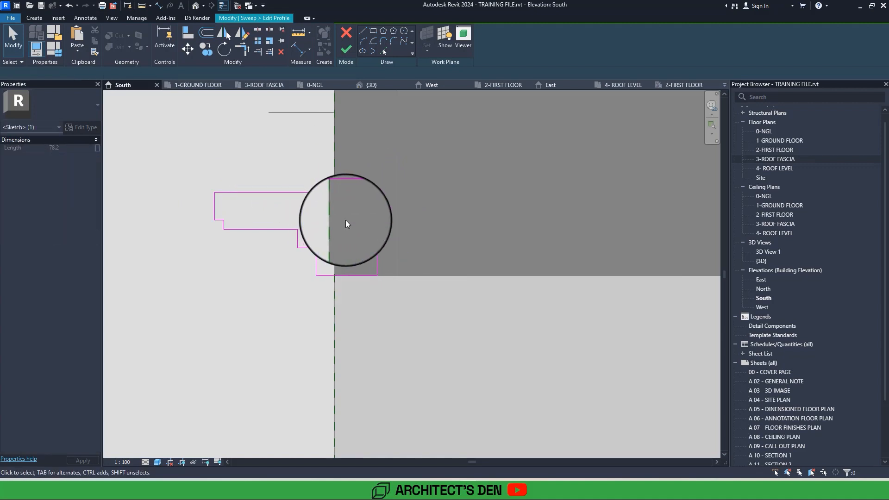
middle_drag(346, 221, 330, 298)
scroll(345, 223, down, 2)
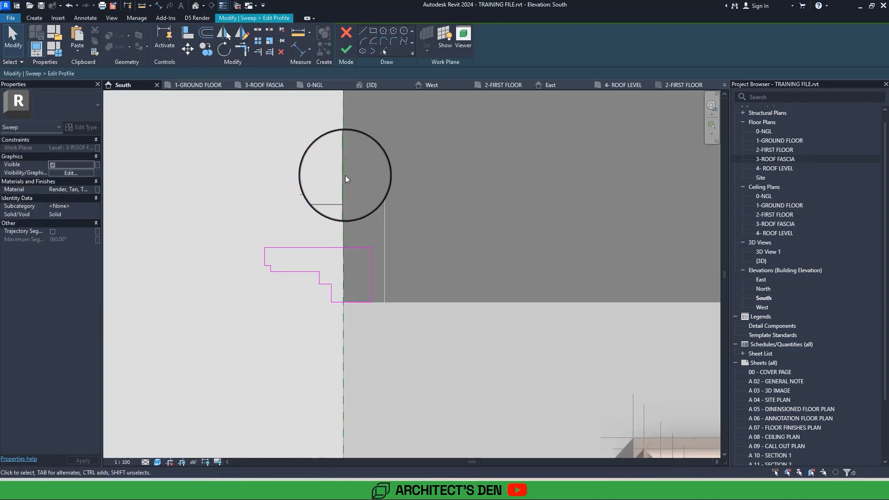
click(345, 47)
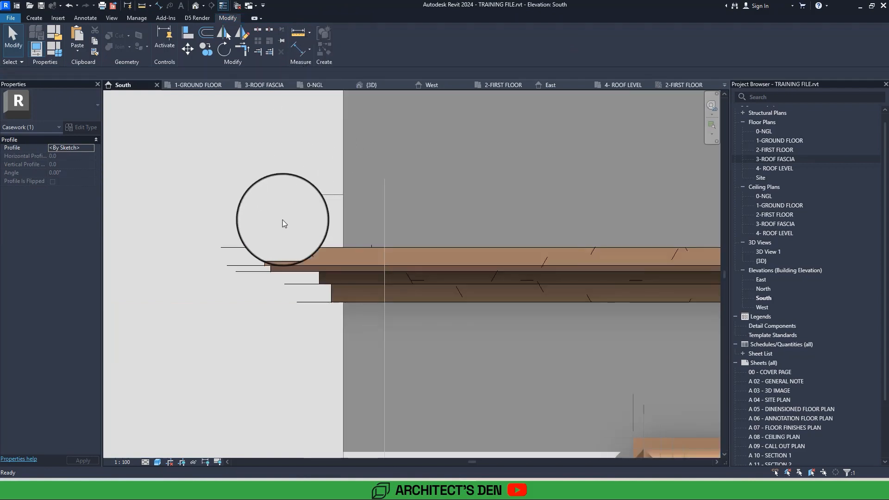
key(Escape)
Copy the new lower fascia moulding horizontally across the front to the wing beyond the portal.
scroll(269, 251, down, 6)
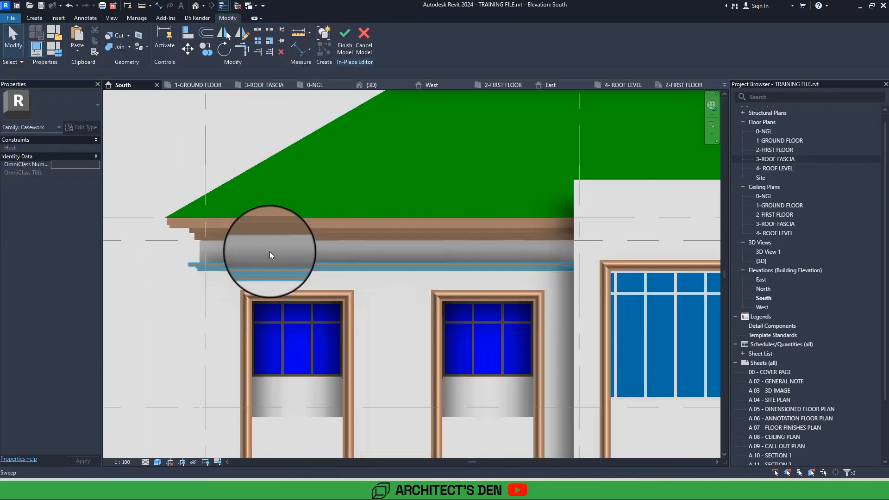
scroll(270, 252, down, 4)
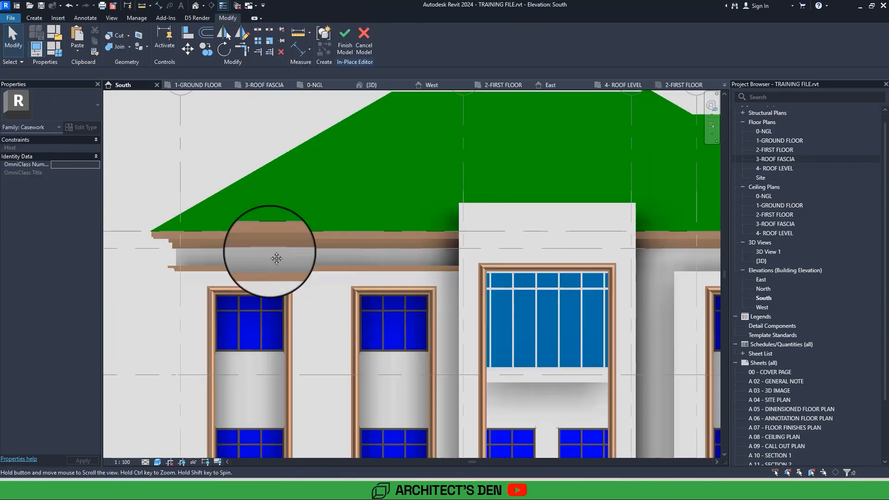
scroll(269, 251, down, 3)
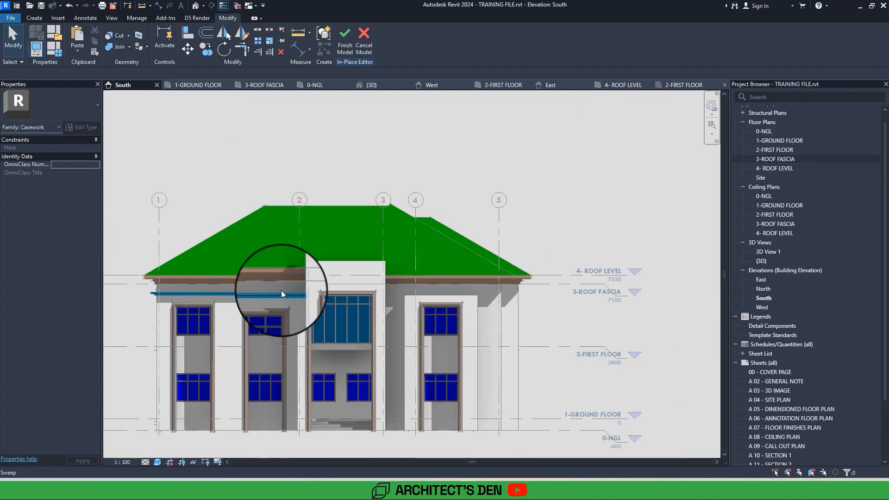
click(282, 294)
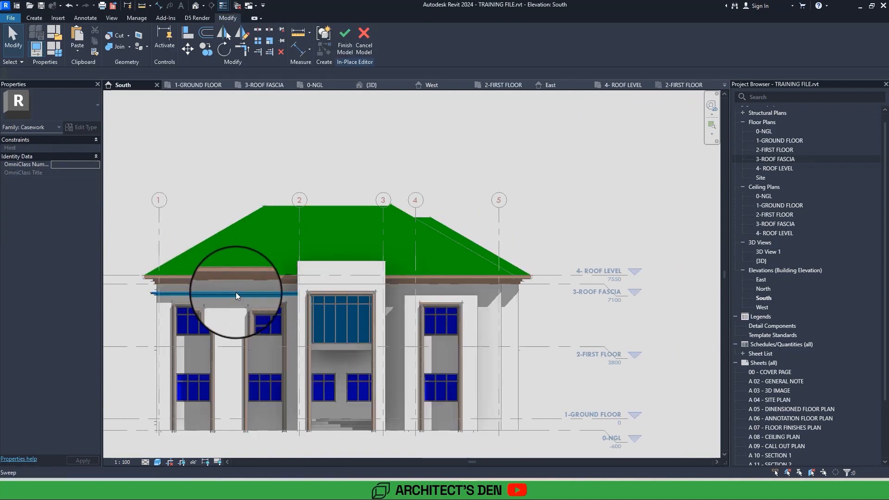
click(204, 50)
scroll(297, 309, up, 3)
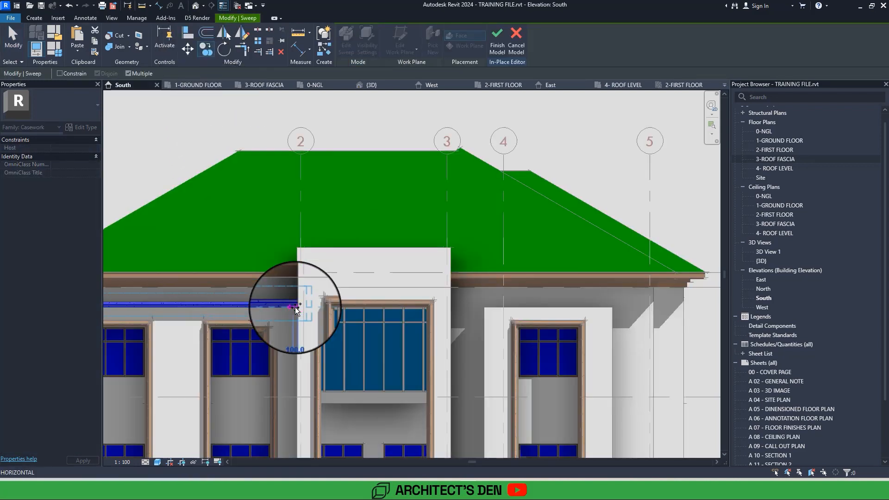
scroll(645, 307, up, 1)
middle_drag(645, 308, 500, 314)
click(497, 314)
Open the copied moulding's sweep path for editing in the 3-ROOF FASCIA floor plan.
double_click(497, 314)
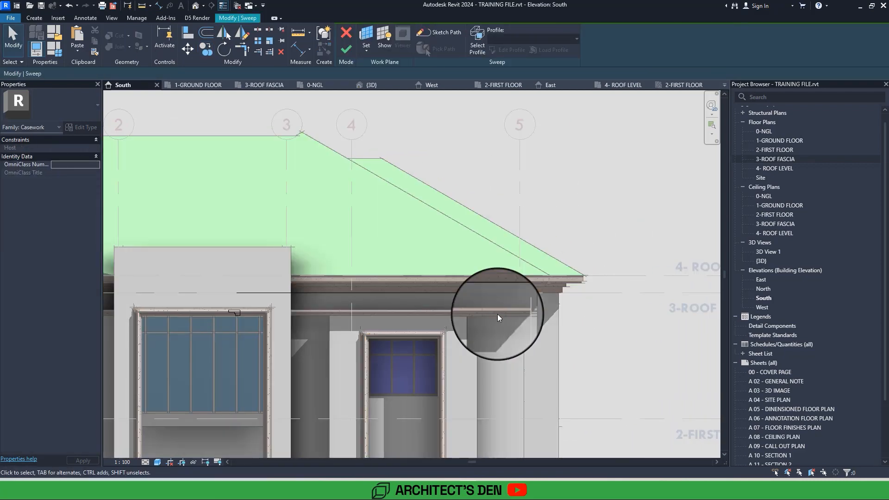
double_click(482, 296)
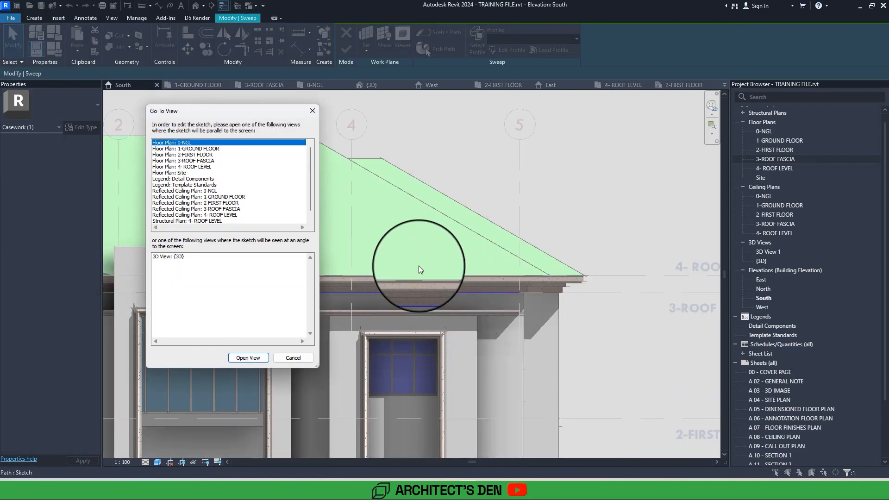
double_click(199, 160)
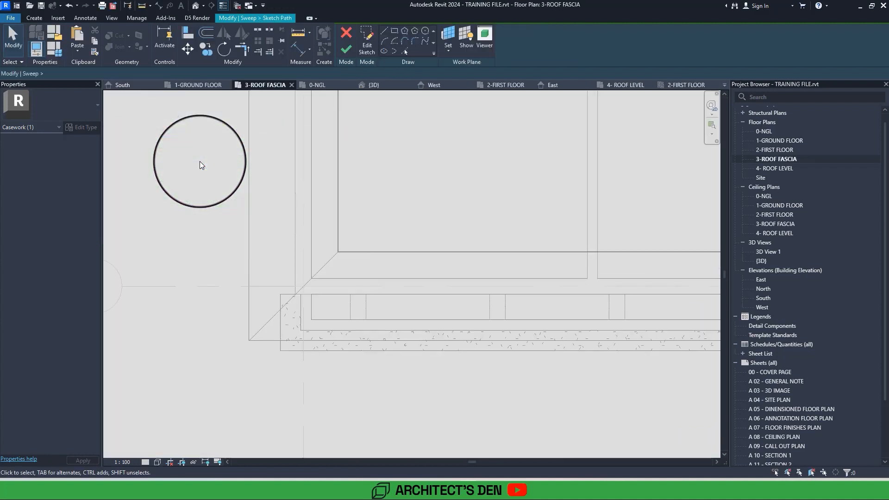
middle_drag(199, 161, 63, 151)
scroll(200, 161, down, 5)
scroll(200, 161, up, 6)
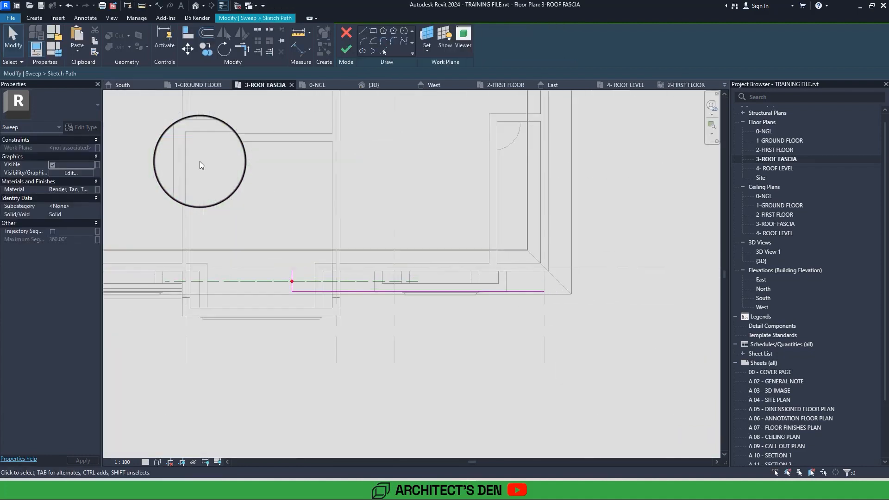
Align the path's short return with the projecting wall's near end and shorten the front line to the wall's far end, 3860 mm long.
click(185, 37)
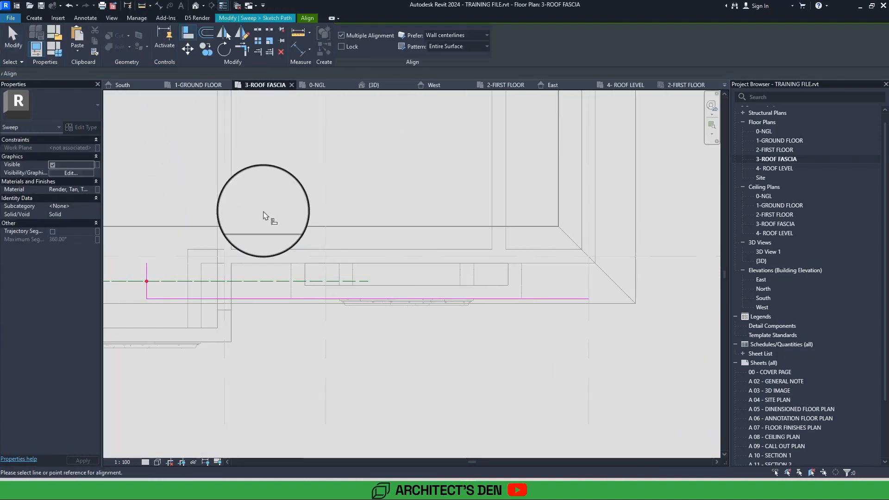
click(290, 274)
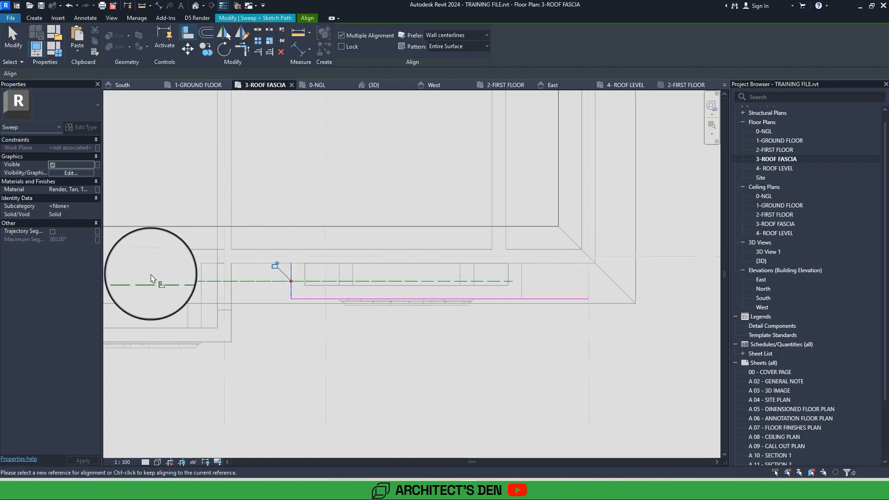
key(Escape)
key(Escape)
click(584, 298)
drag(588, 298, 521, 298)
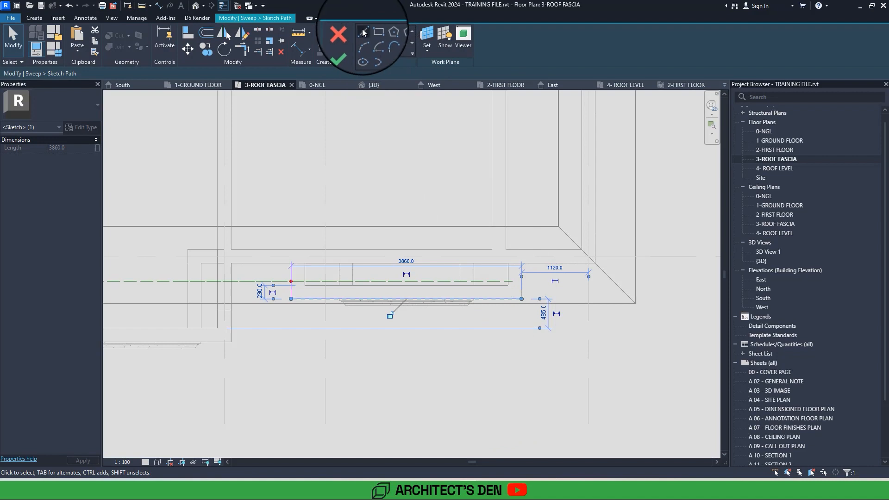
Draw the path's perpendicular return from the front line's far end back to the main wall, and finish the path and sweep.
click(363, 32)
click(521, 299)
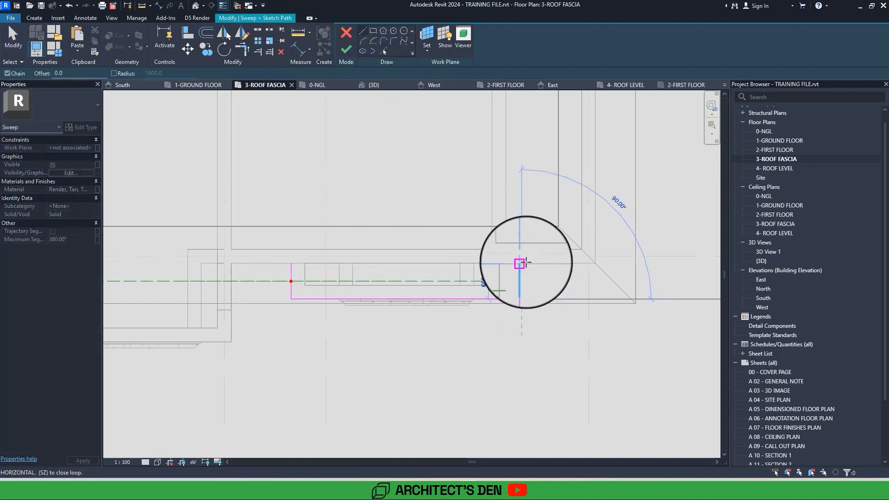
click(346, 49)
click(345, 49)
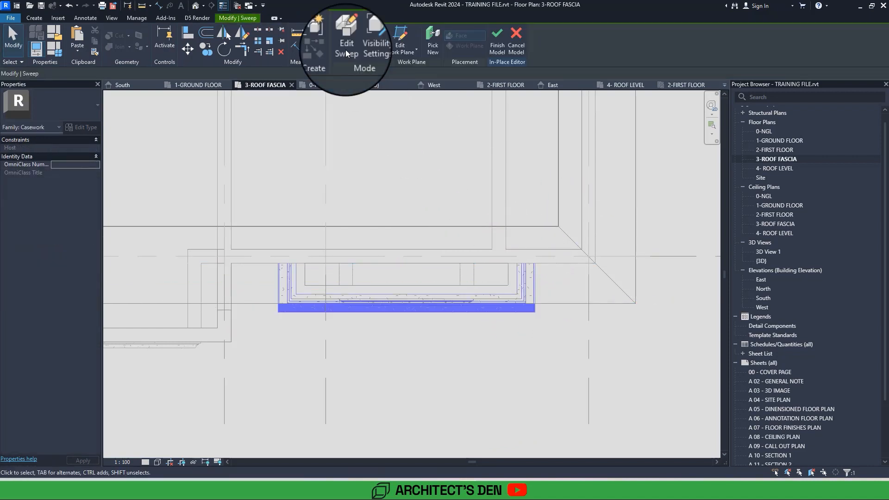
key(Escape)
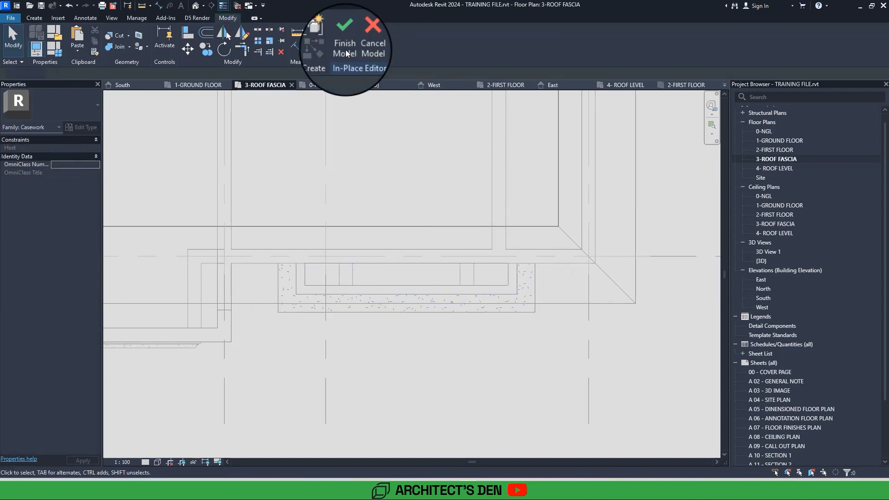
Check the mouldings on both wings in the South elevation and finish the in-place model.
double_click(767, 299)
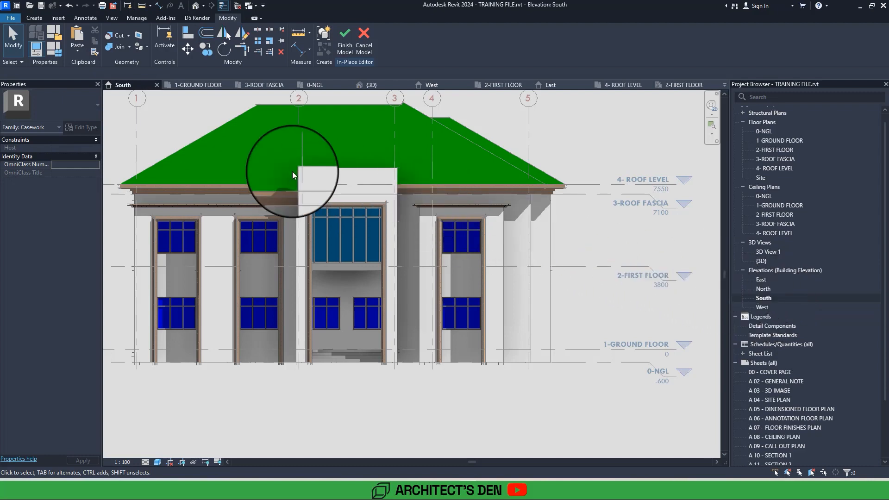
scroll(292, 173, up, 4)
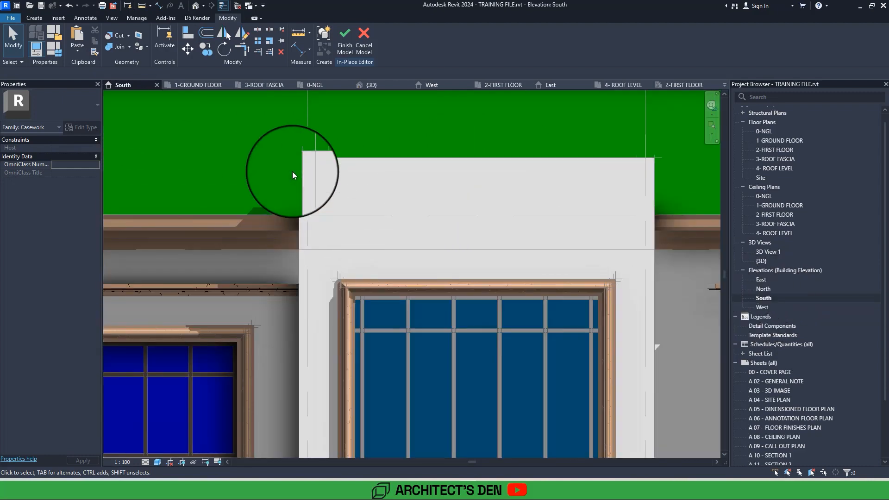
scroll(293, 175, down, 4)
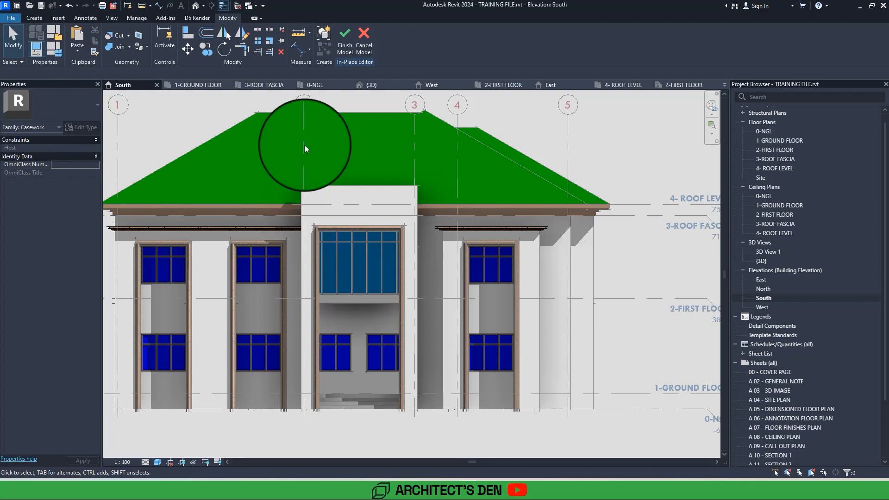
click(343, 46)
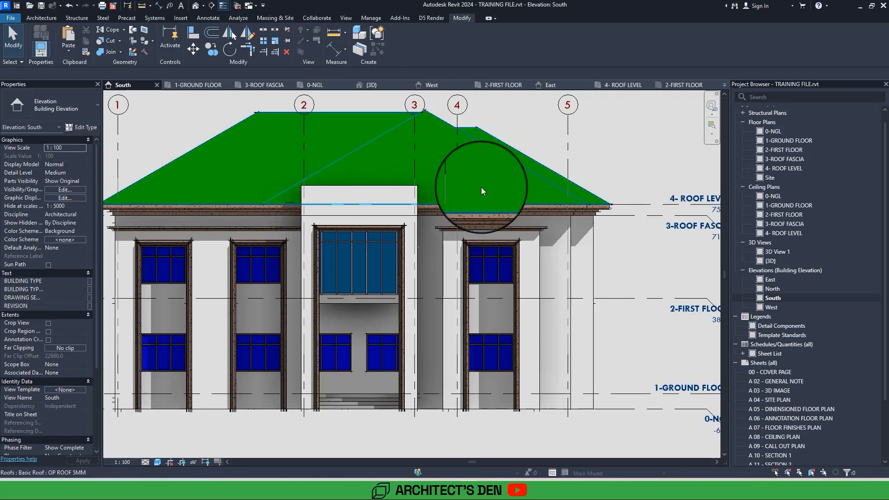
Examine the parapet wall above the portal in the South elevation and check its height relative to 4- ROOF LEVEL.
scroll(481, 187, down, 3)
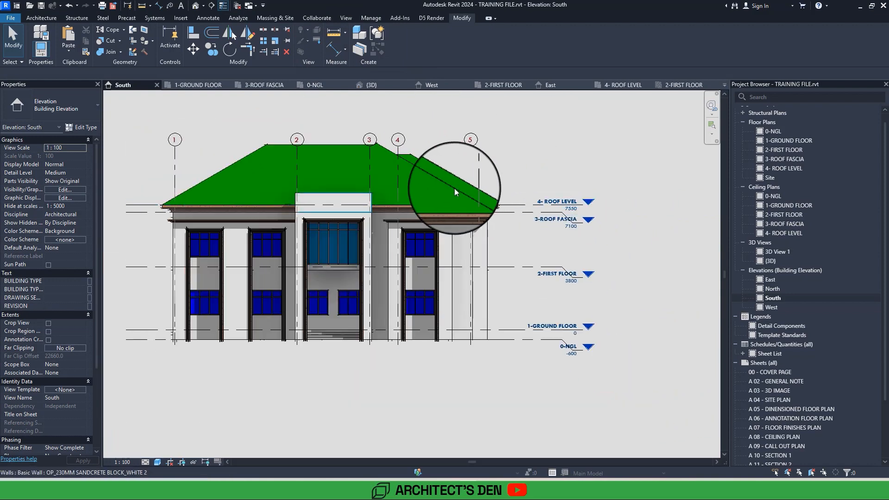
click(332, 194)
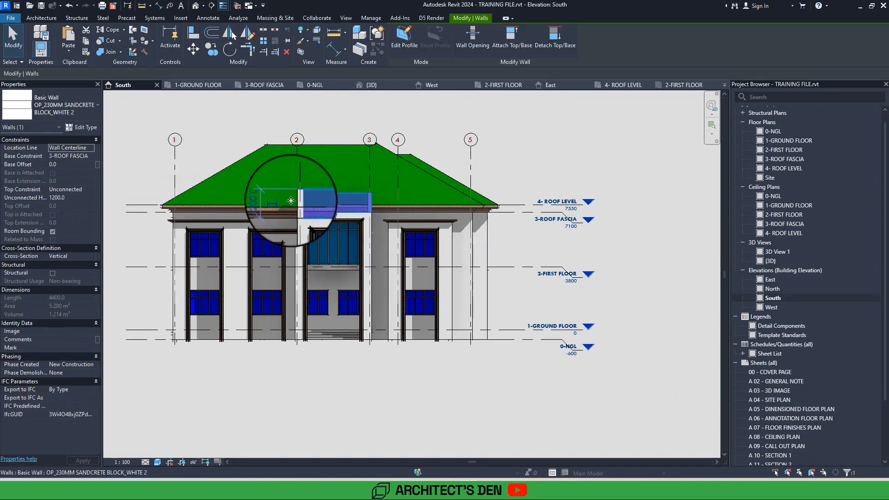
scroll(291, 201, up, 3)
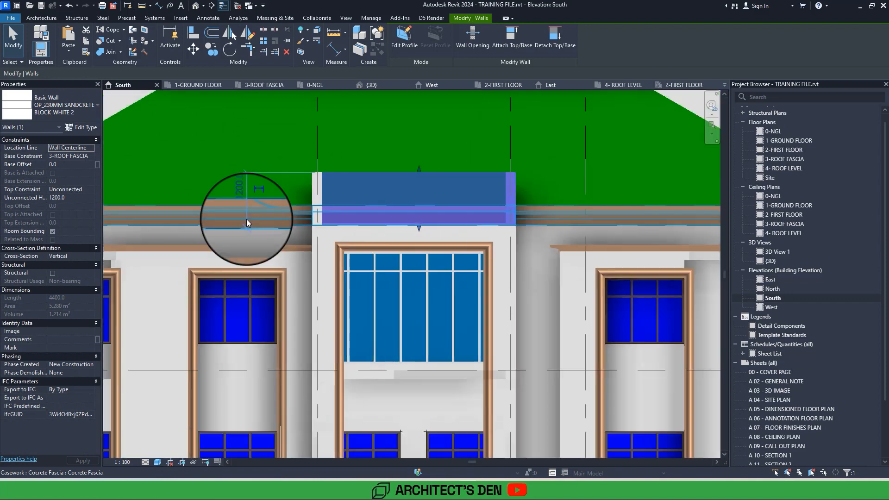
scroll(246, 218, down, 1)
scroll(247, 218, up, 2)
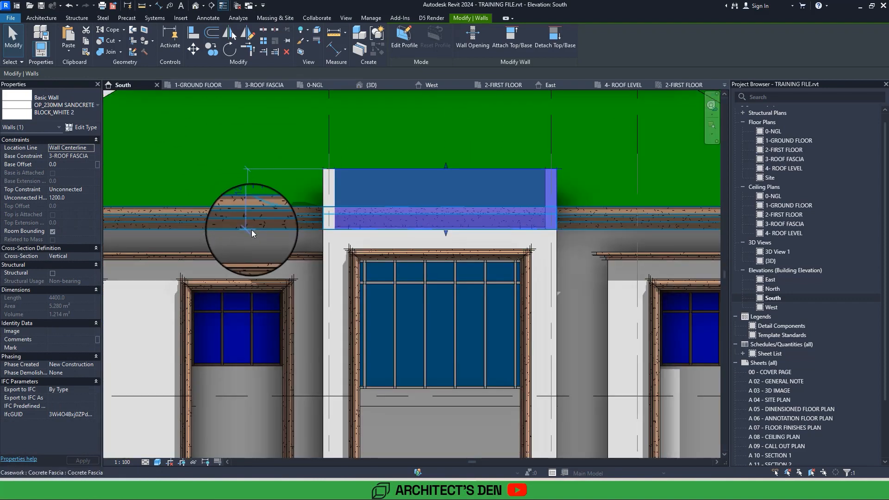
key(Escape)
middle_drag(313, 216, 516, 179)
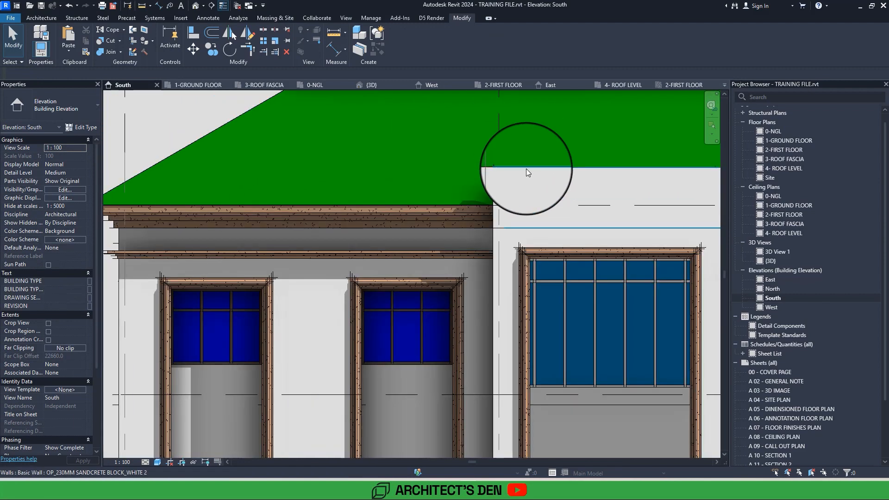
click(526, 169)
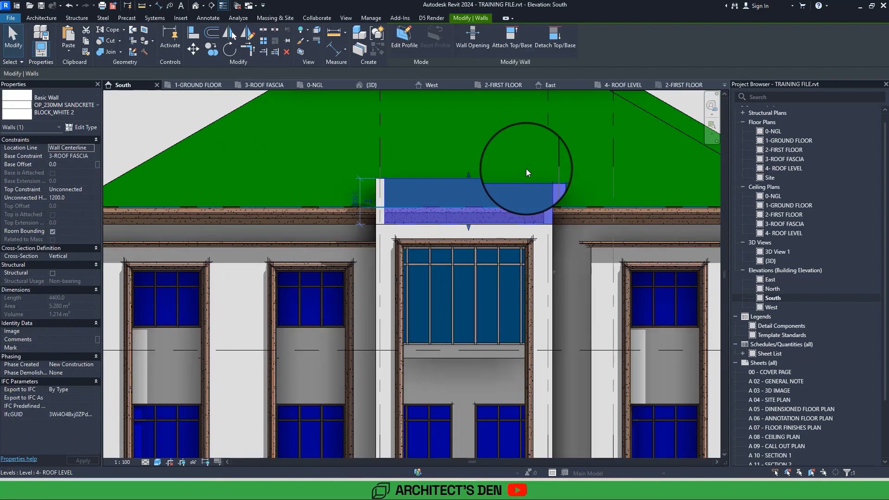
scroll(526, 168, down, 5)
scroll(574, 171, up, 2)
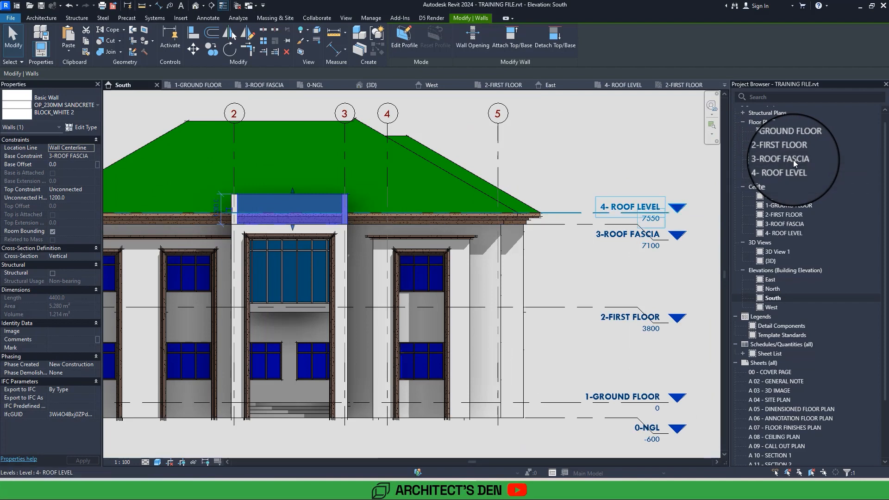
middle_drag(611, 226, 578, 229)
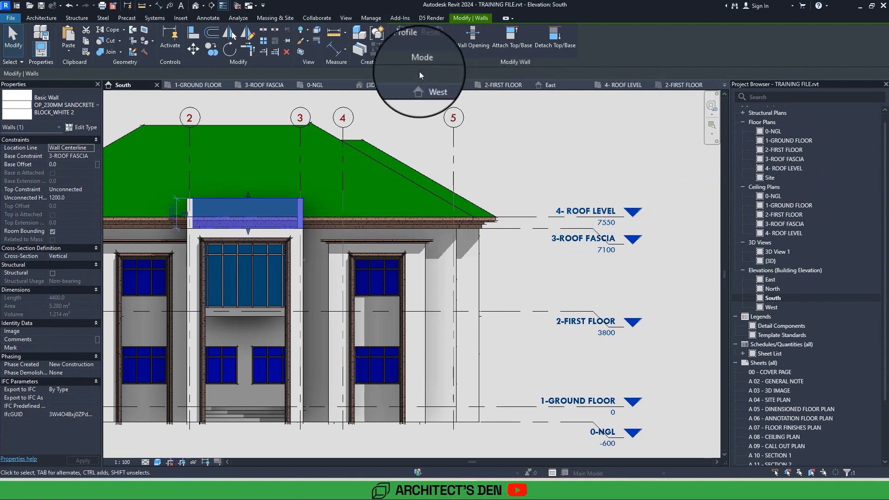
click(338, 56)
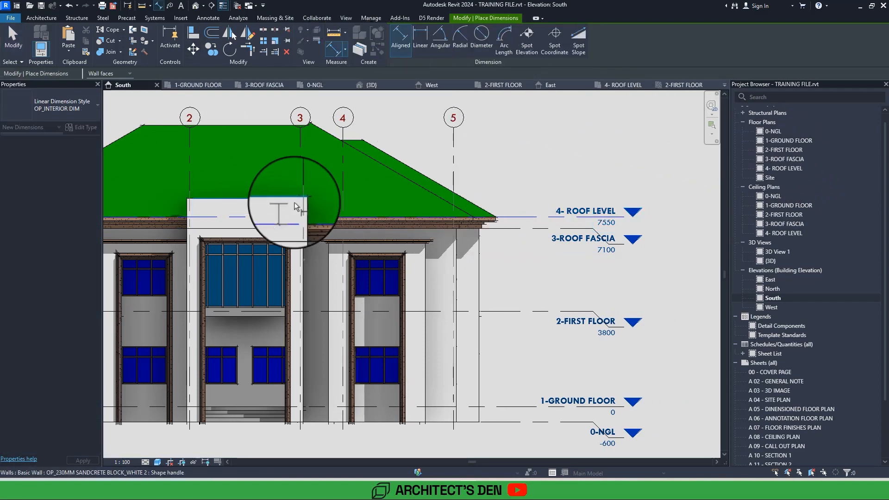
scroll(545, 208, up, 2)
scroll(546, 208, down, 2)
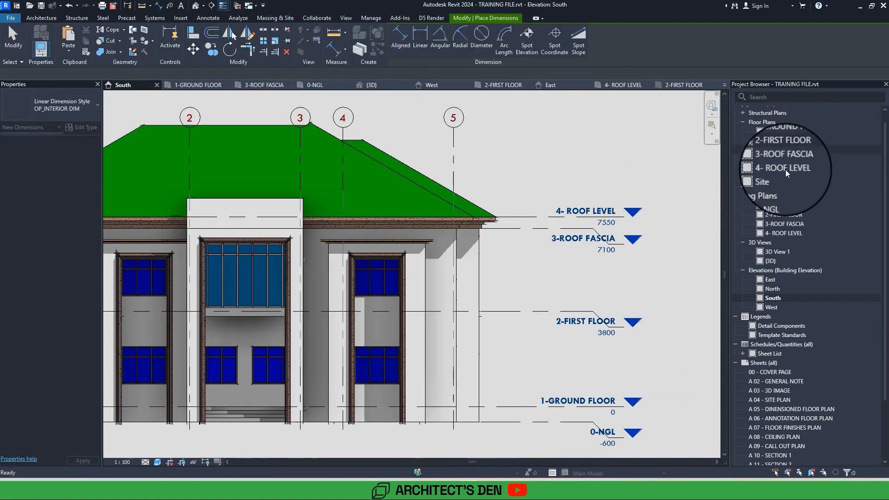
Start a footprint roof of type OP ROOF 5MM in the 4- ROOF LEVEL floor plan with a base offset of 750.
double_click(785, 169)
middle_drag(358, 414, 360, 341)
scroll(357, 344, up, 6)
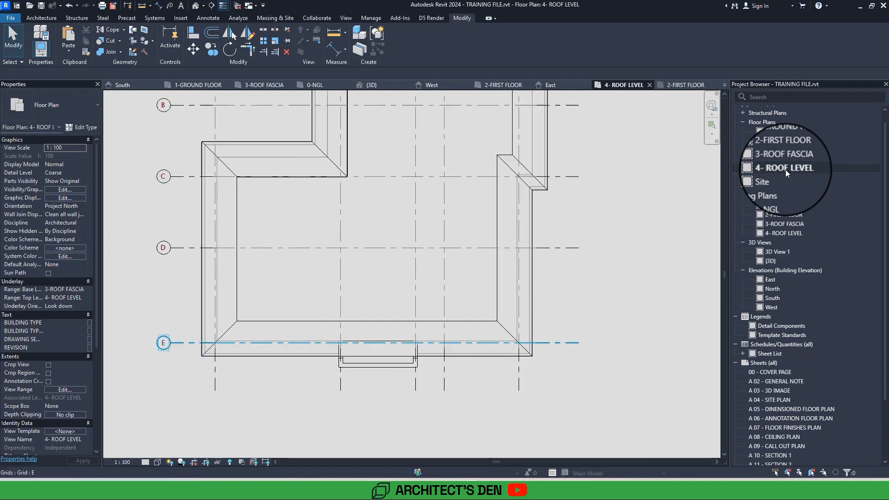
scroll(325, 378, up, 3)
middle_drag(331, 377, 327, 362)
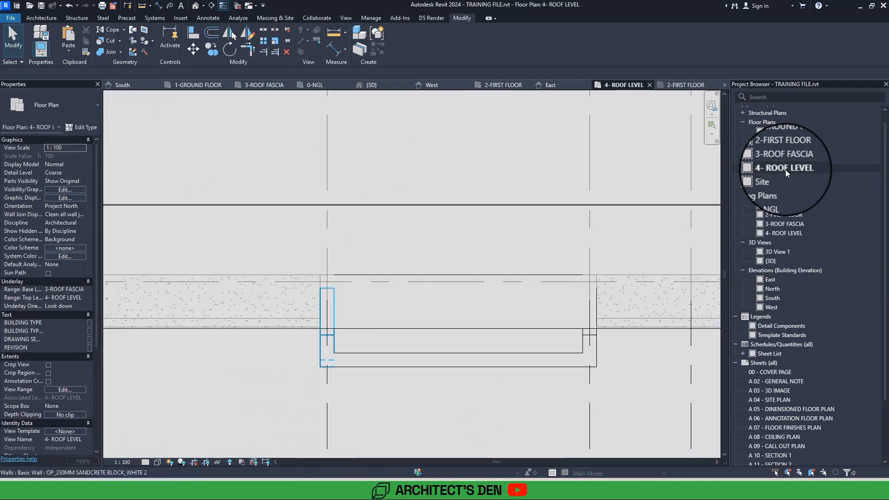
scroll(120, 163, down, 2)
click(37, 18)
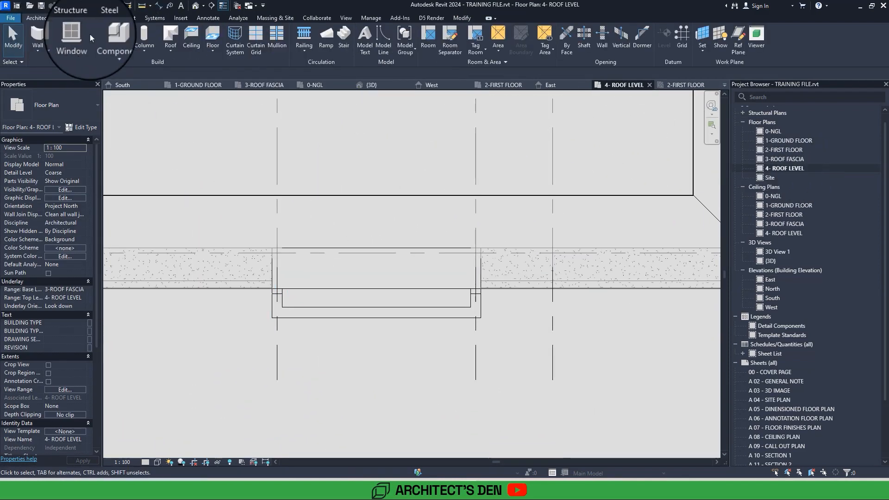
click(169, 52)
click(184, 72)
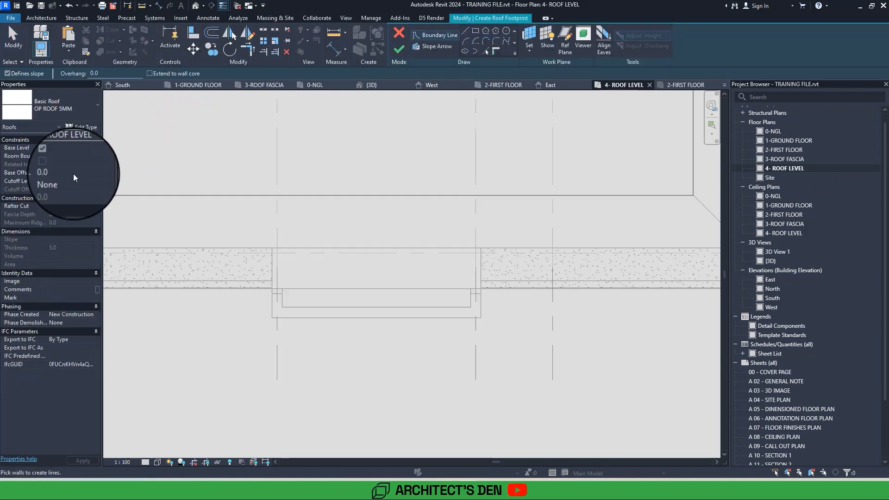
click(70, 174)
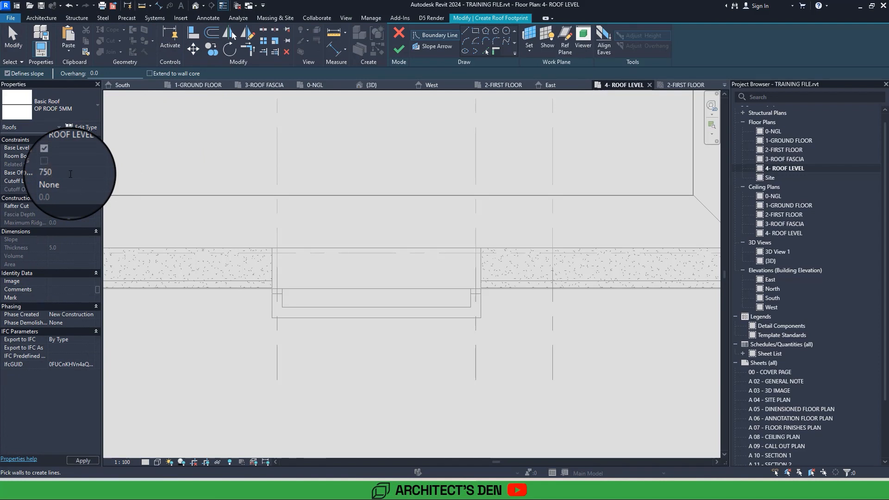
key(Return)
Examine the edges available for the roof boundary beside the portal and measure the concrete fascia's width near the front corner.
middle_drag(260, 185, 220, 197)
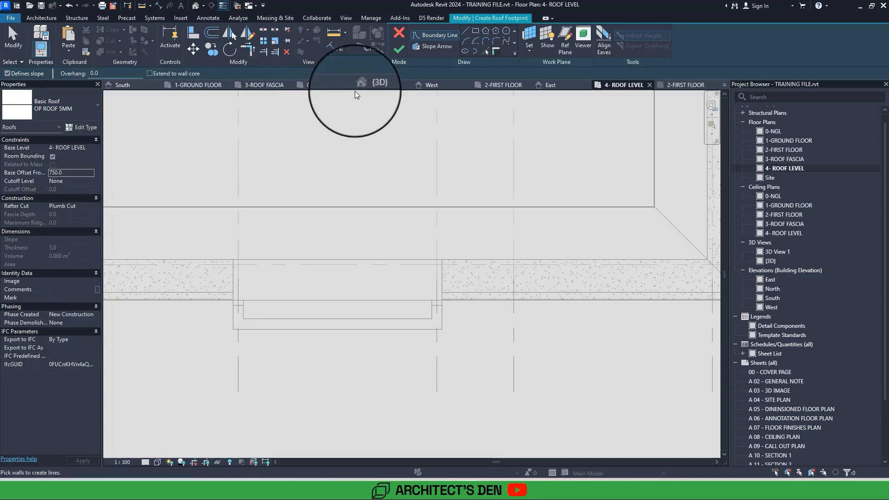
click(486, 51)
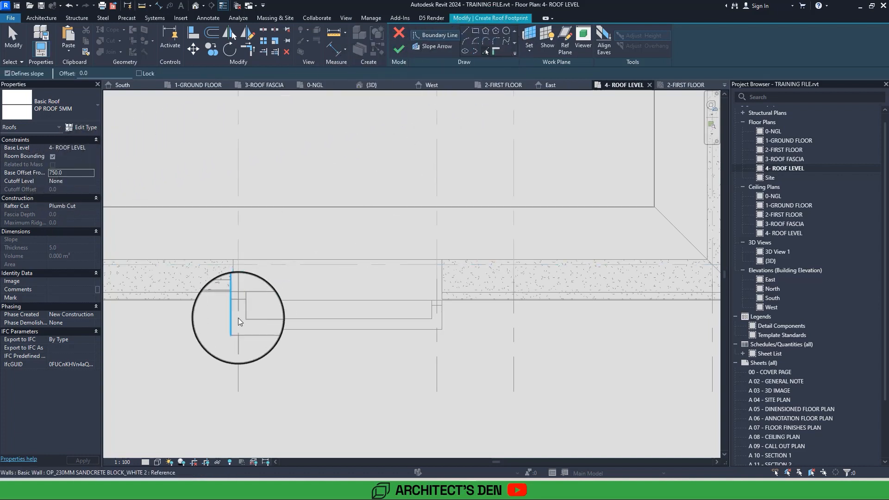
scroll(277, 307, down, 5)
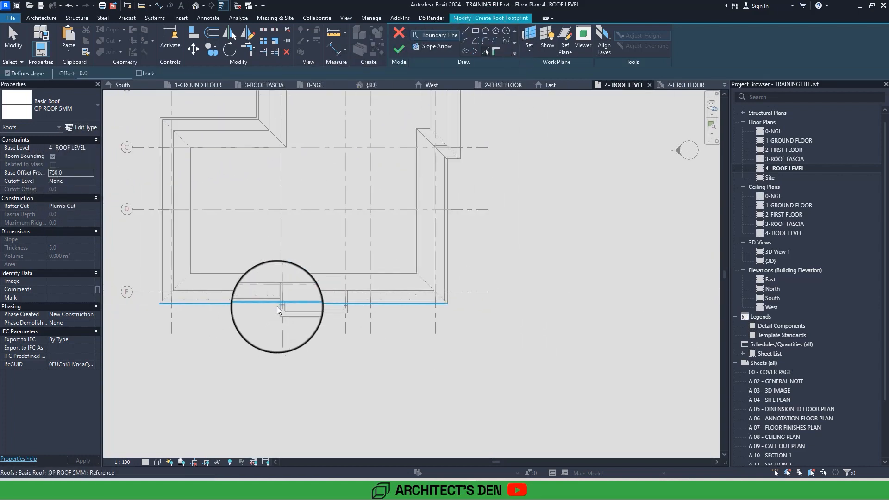
scroll(277, 306, up, 6)
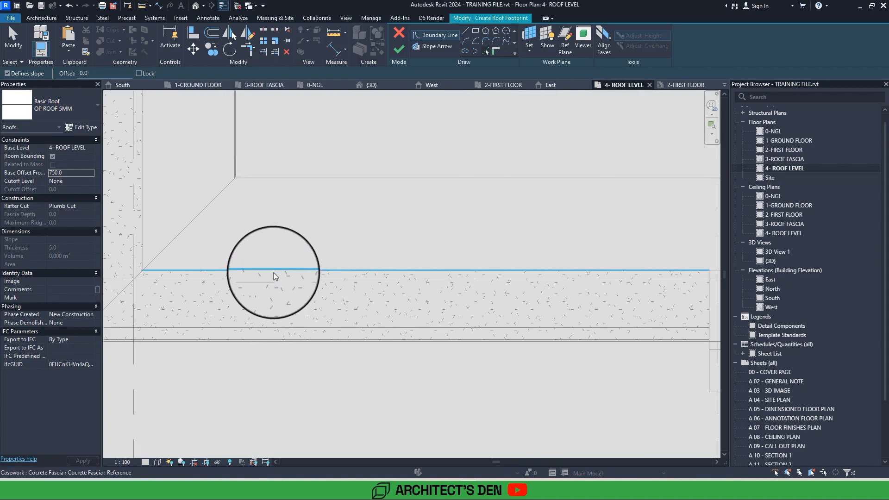
scroll(273, 271, down, 1)
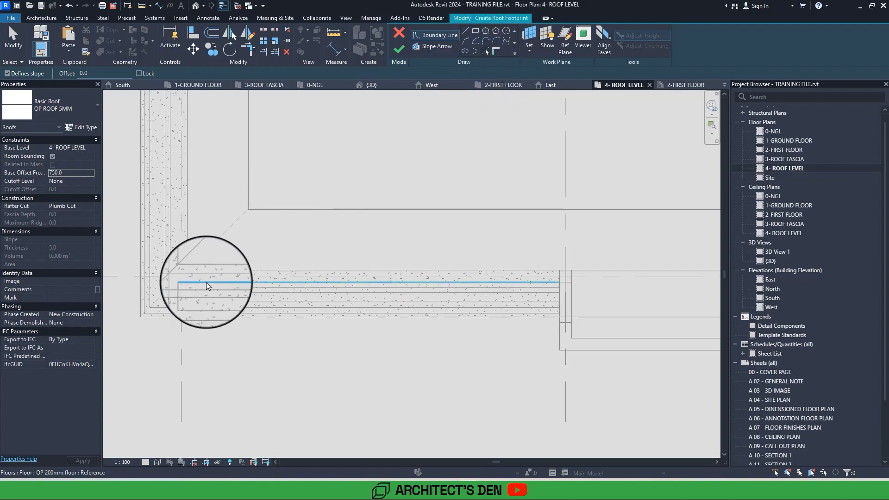
middle_drag(207, 282, 246, 295)
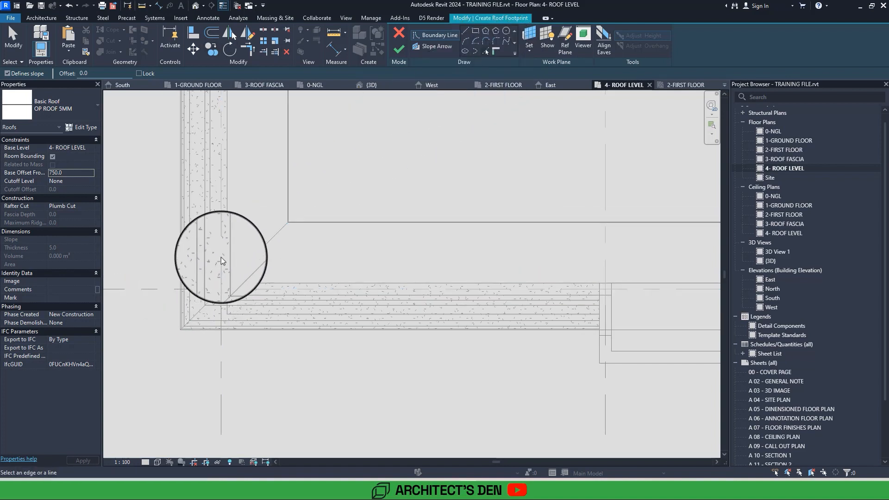
click(340, 51)
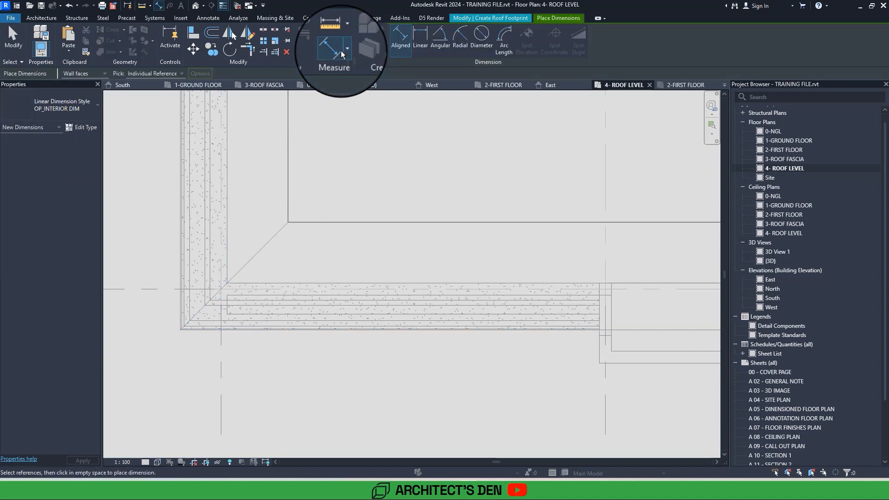
scroll(204, 298, up, 4)
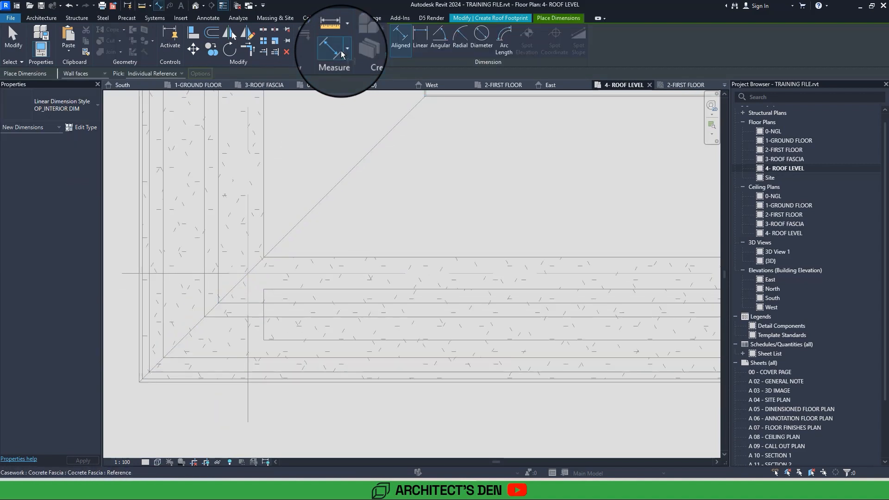
click(283, 254)
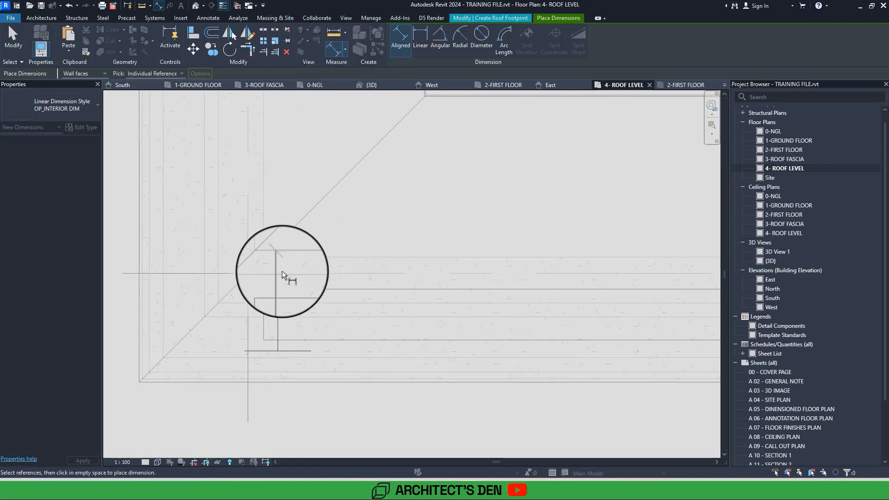
key(Escape)
key(Escape)
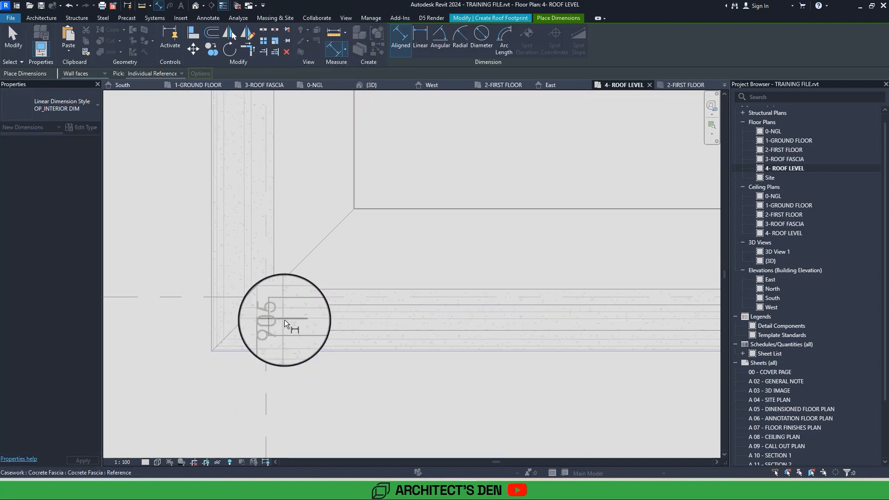
key(d)
key(i)
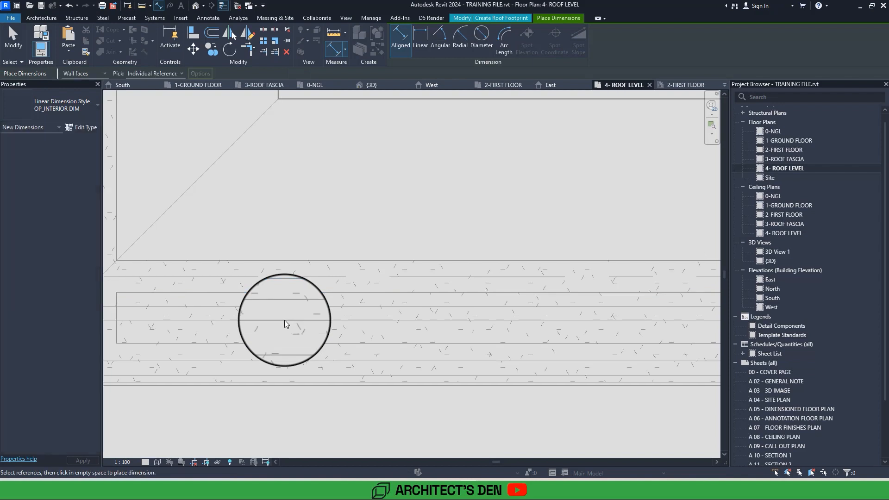
Open the South elevation and discard the unfinished roof footprint sketch.
click(773, 301)
double_click(773, 301)
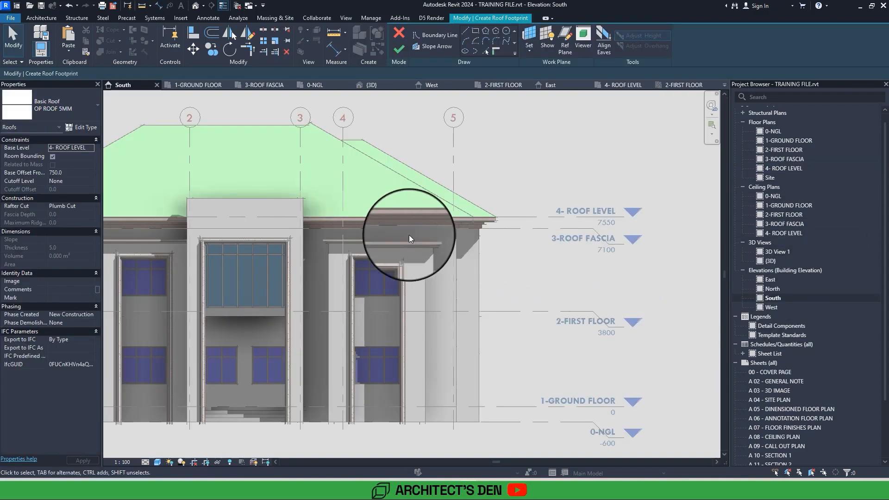
click(402, 34)
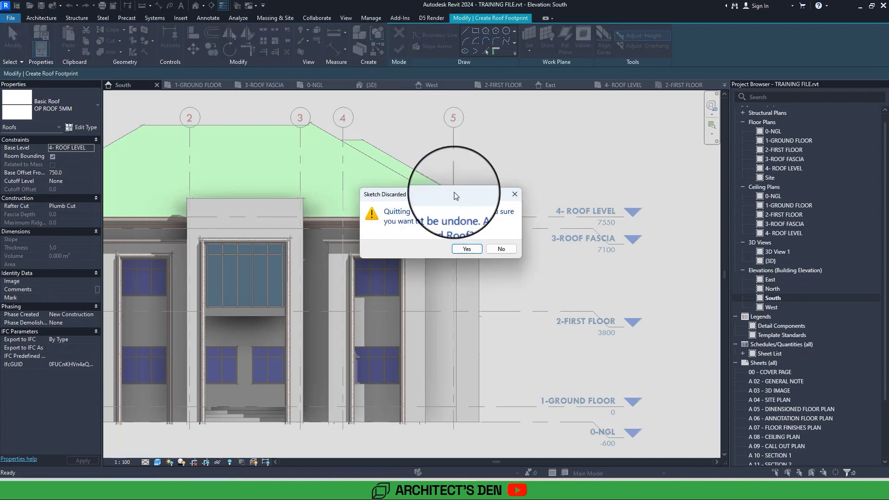
click(467, 249)
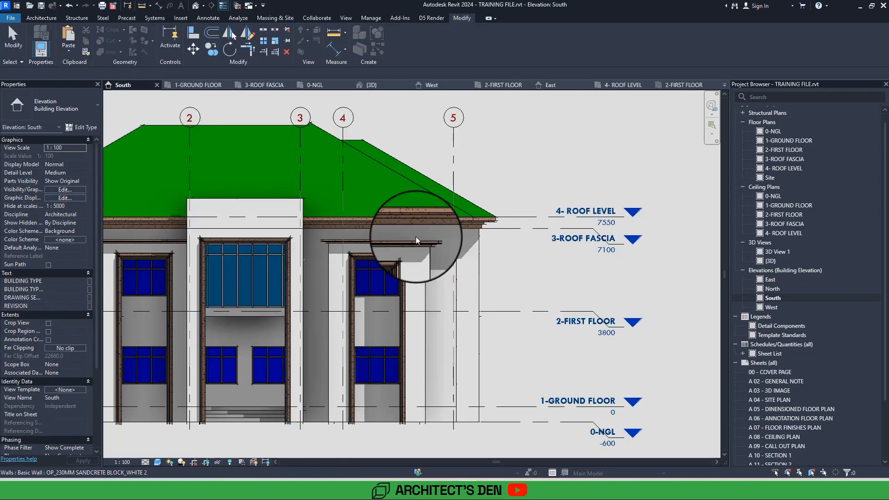
Copy the concrete fascia upward, unconstrained, from its upper edge beside the portal to the top corner of the portal parapet.
click(359, 226)
scroll(359, 226, up, 5)
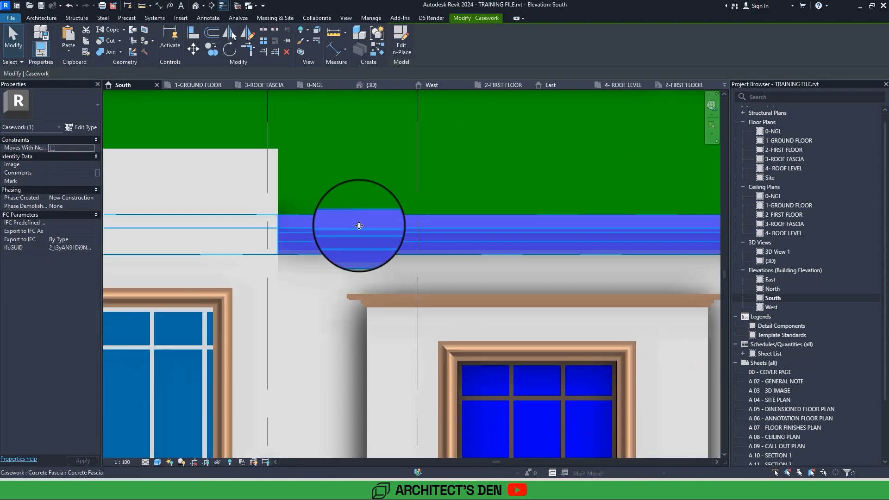
click(209, 50)
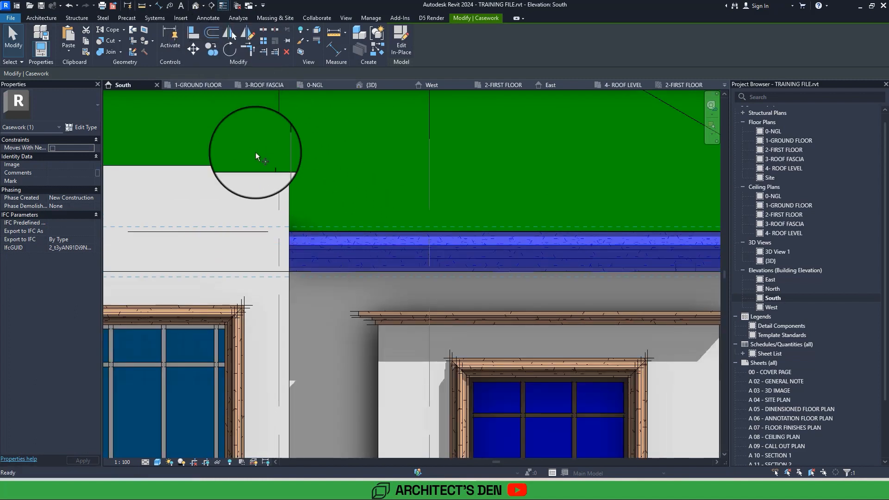
click(290, 231)
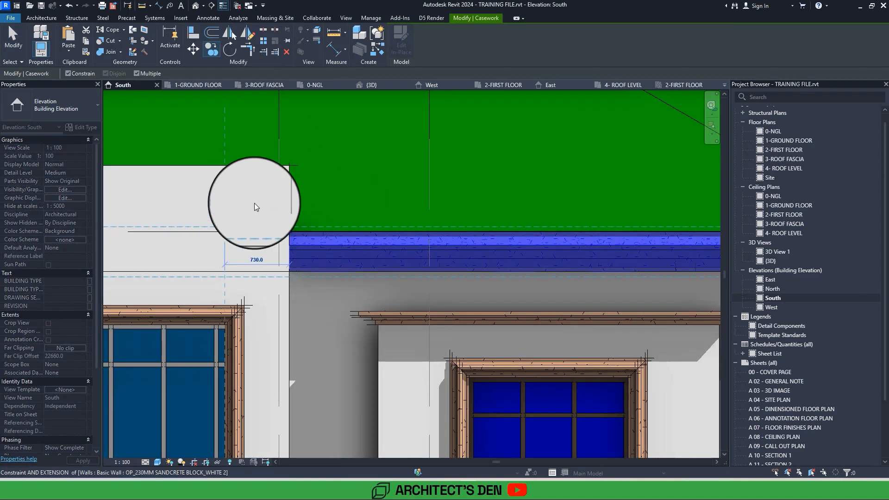
click(85, 73)
click(291, 165)
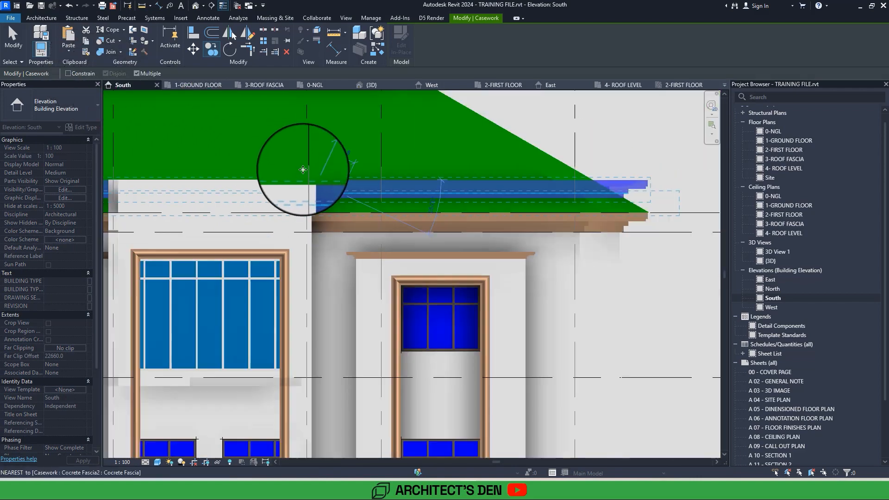
Edit the copied fascia in place and open its sweep path for sketching in the 4- ROOF LEVEL floor plan.
click(343, 181)
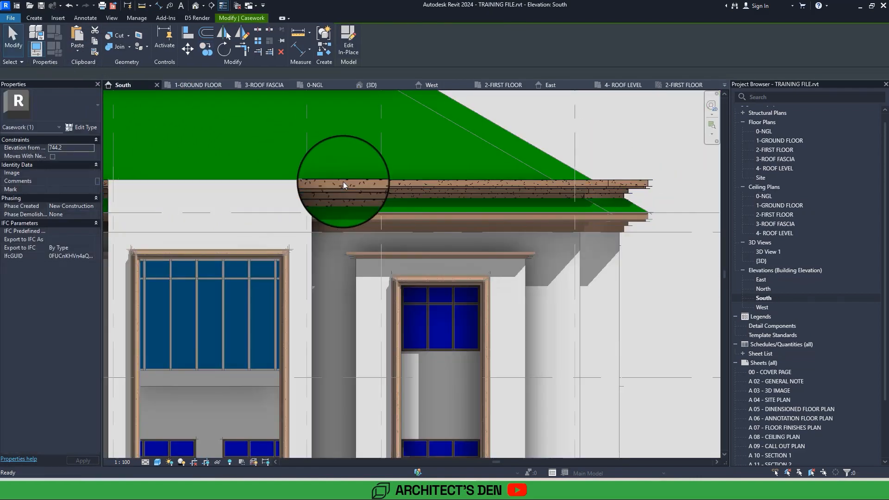
double_click(343, 182)
double_click(343, 182)
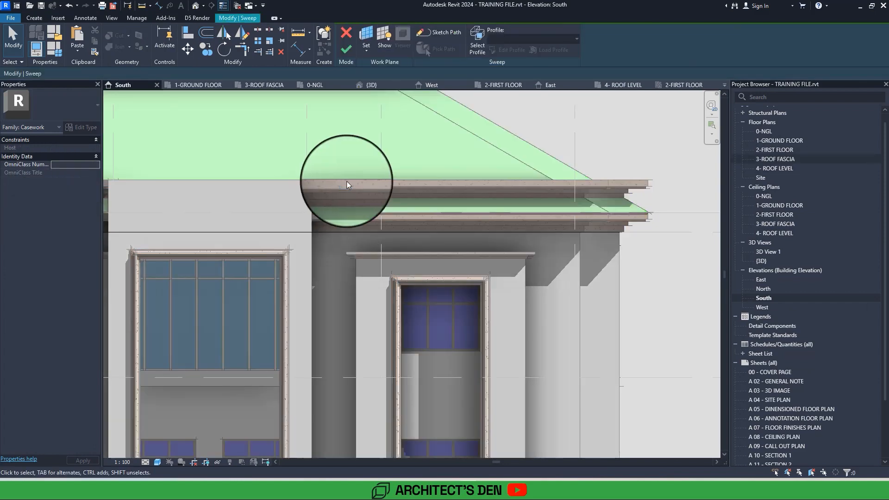
double_click(776, 168)
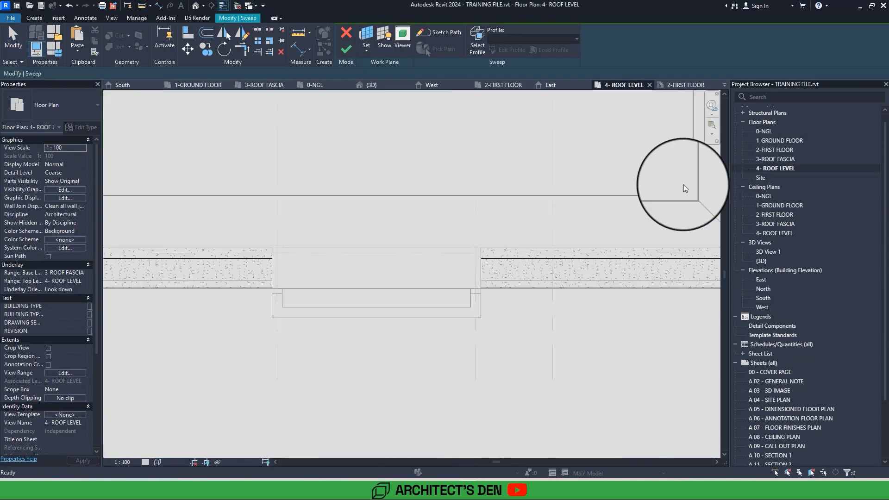
double_click(260, 260)
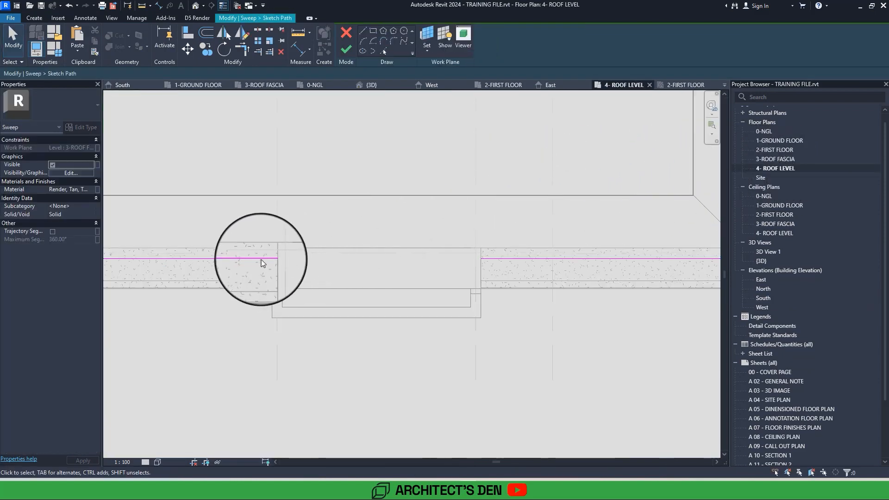
Sketch a three-sided sweep path along the portal's outer wall faces, with both side lines extended back to about 2300 mm.
click(363, 31)
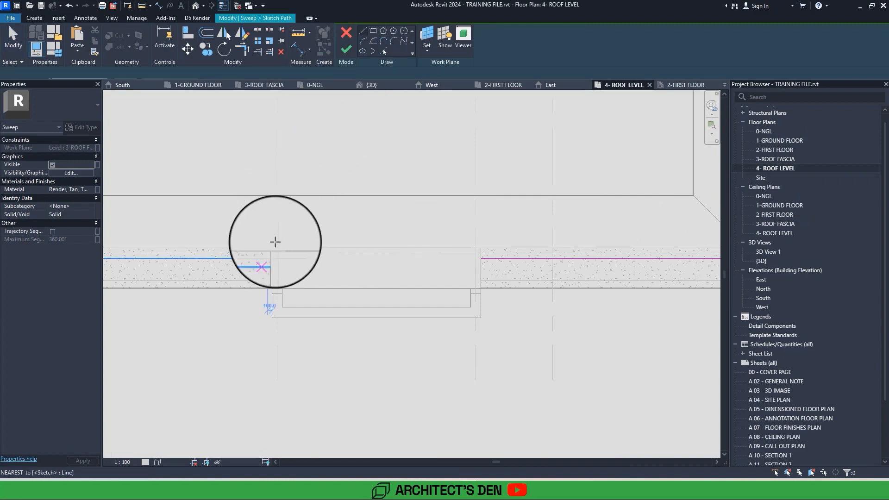
click(272, 250)
click(272, 317)
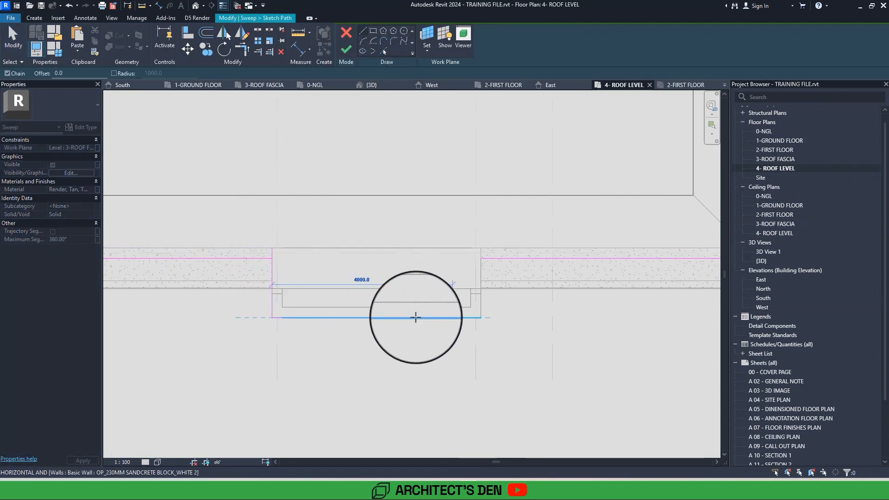
click(481, 317)
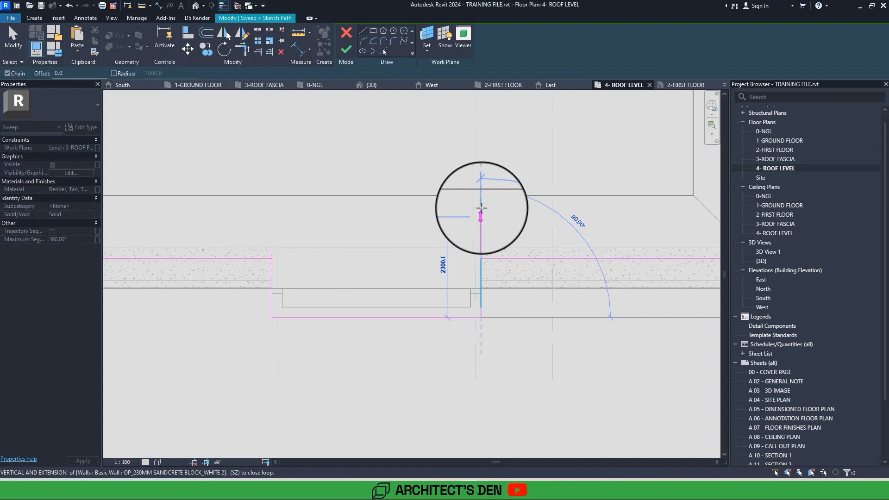
click(481, 208)
key(Escape)
key(Escape)
click(273, 248)
drag(272, 248, 274, 209)
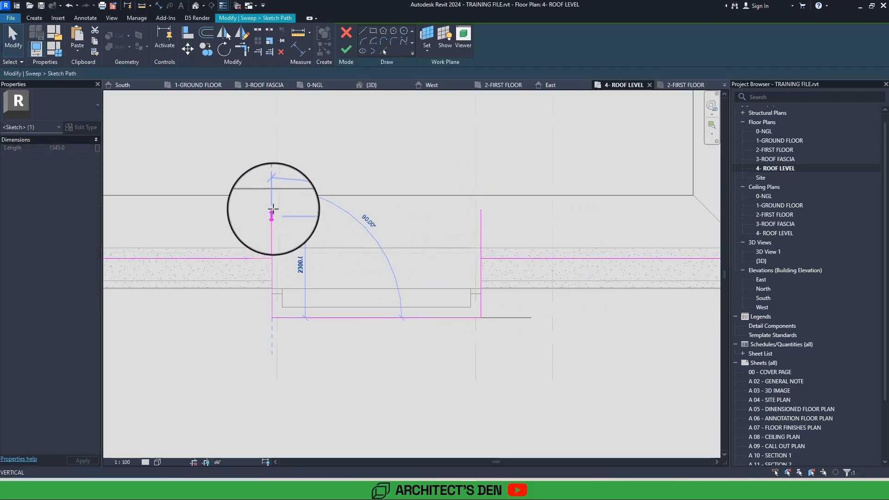
key(Escape)
Delete the original perimeter lines from the sweep path, keeping only the portal lines, and finish the path sketch.
scroll(324, 277, down, 5)
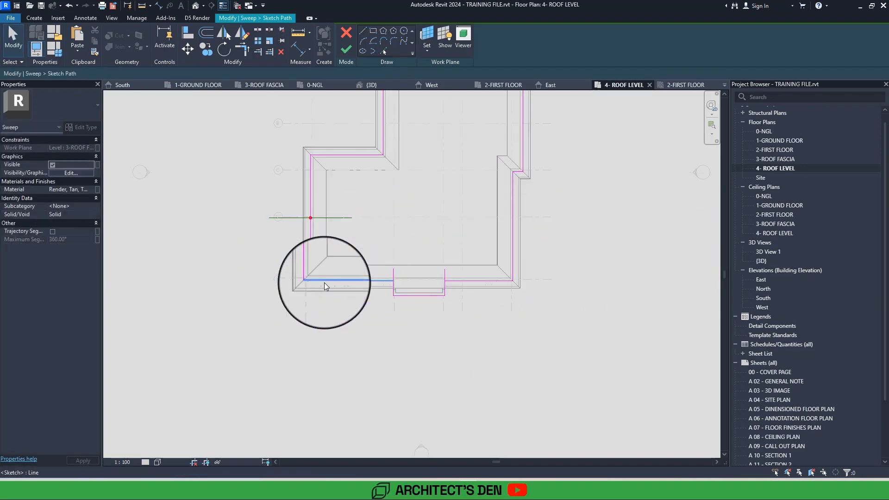
key(Tab)
click(324, 282)
key(Escape)
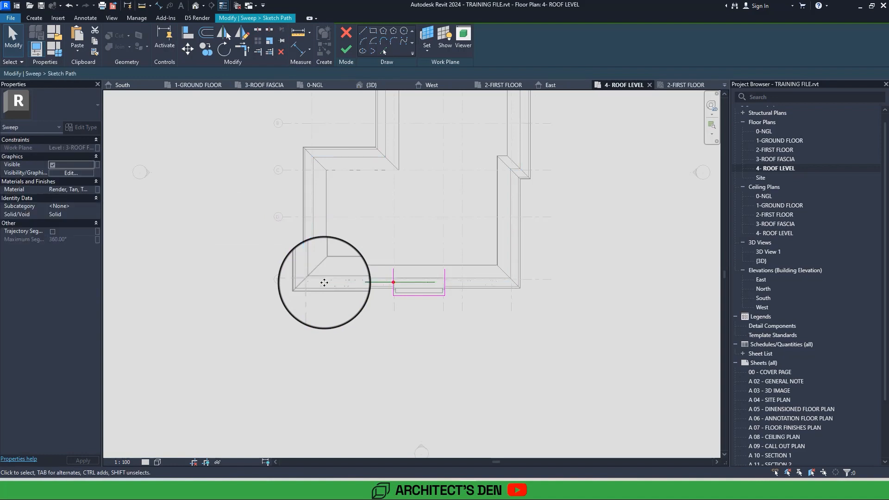
scroll(324, 282, up, 5)
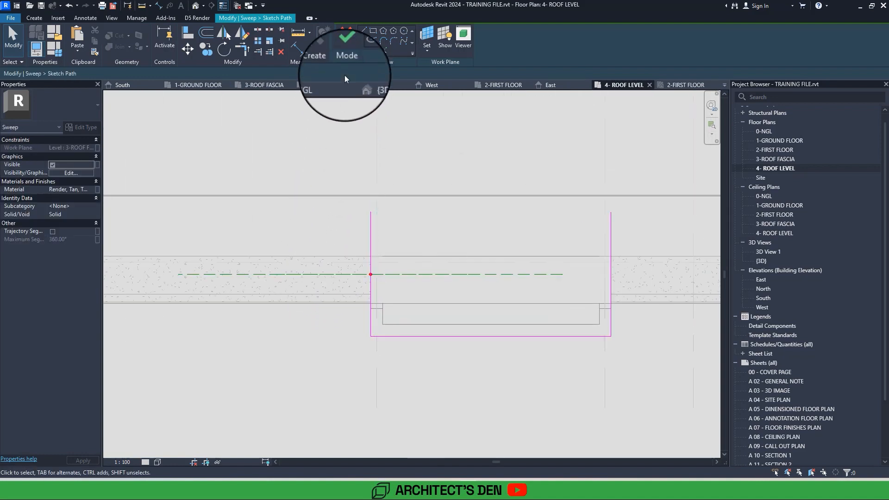
click(346, 49)
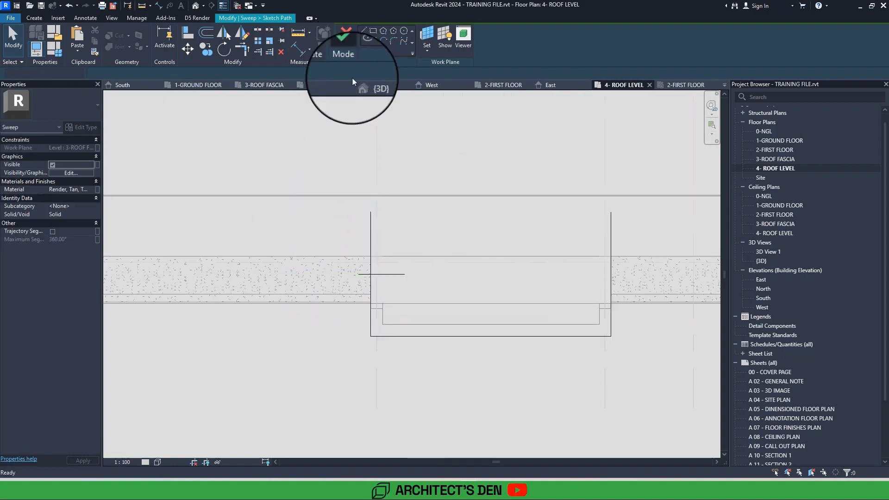
Mirror the sweep's profile about the vertical reference line in the North elevation without keeping a copy, and finish the sweep.
double_click(389, 275)
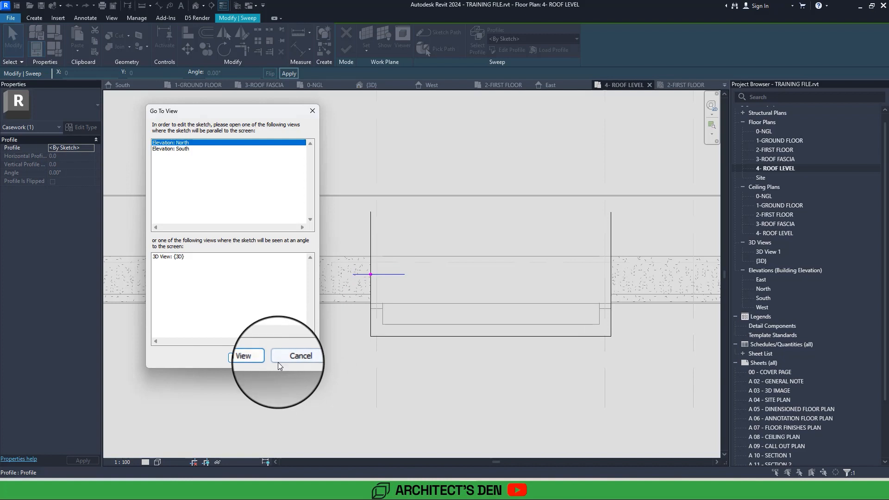
click(250, 361)
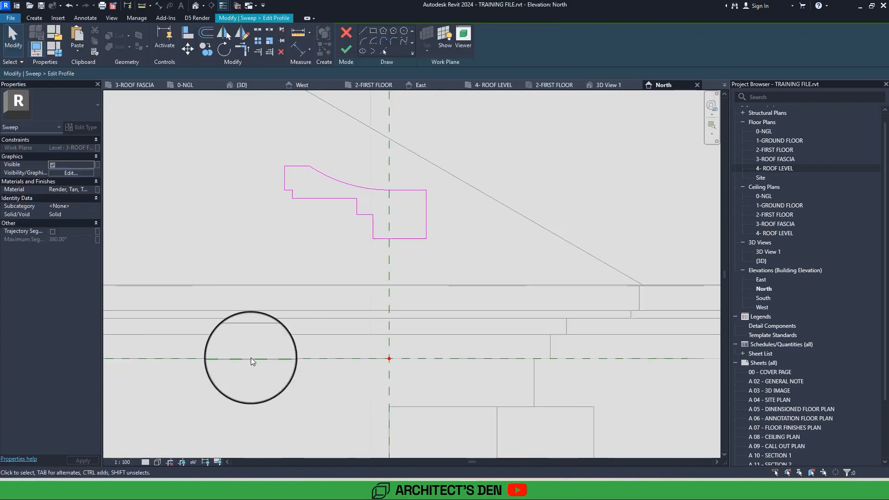
drag(260, 155, 476, 265)
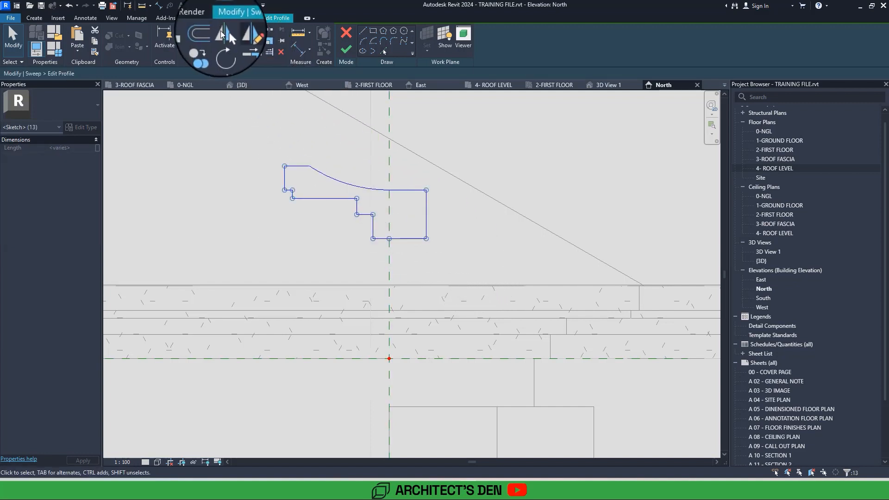
click(224, 33)
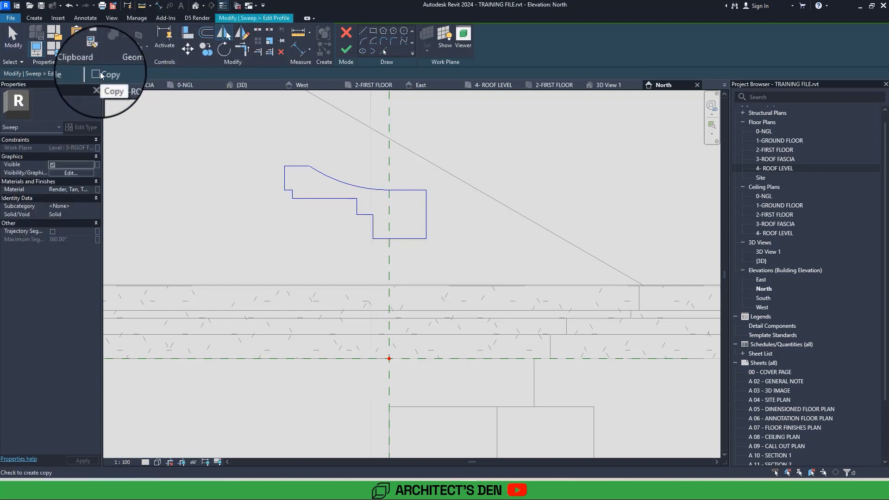
click(388, 273)
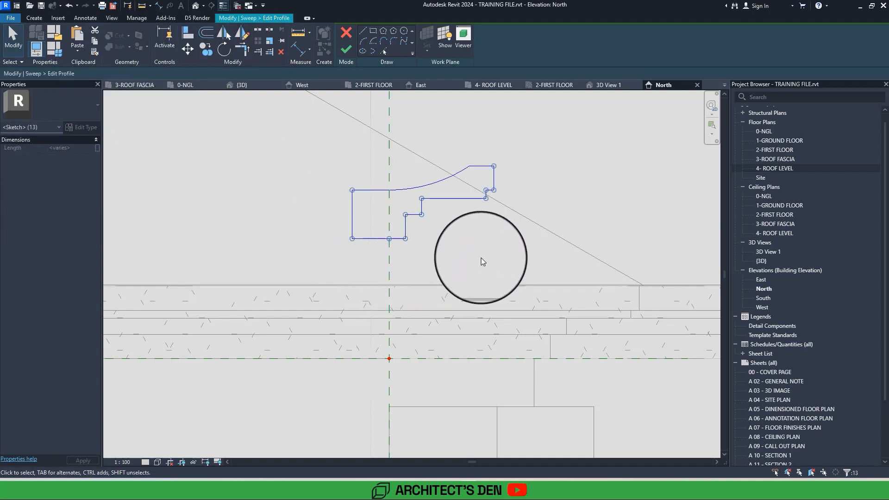
click(496, 254)
click(351, 55)
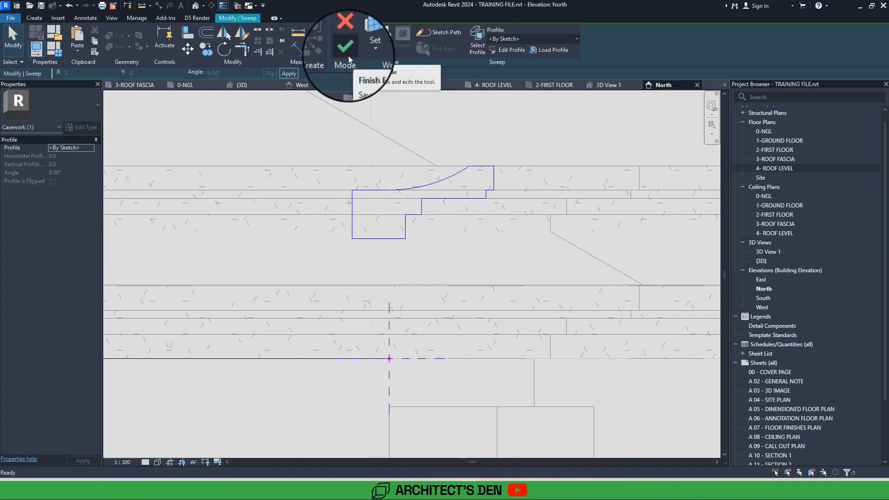
click(348, 55)
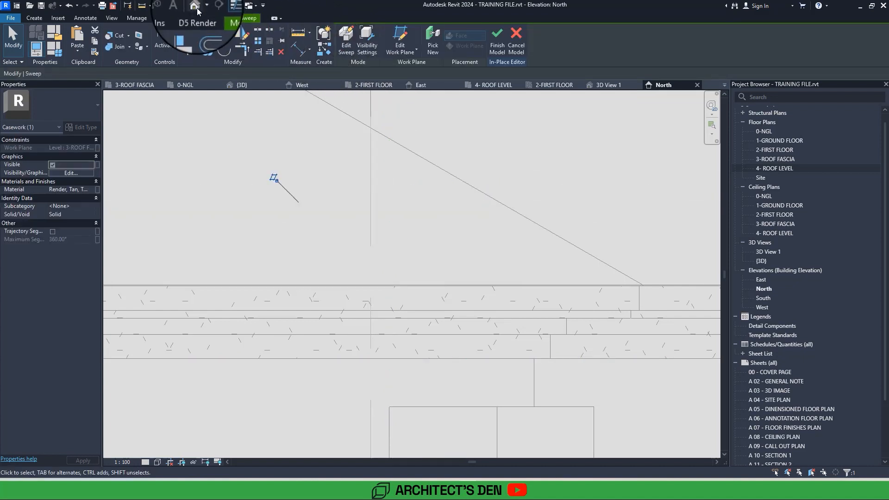
Inspect the new cornice around the portal parapet from several angles and from the front in the 3D view.
click(195, 6)
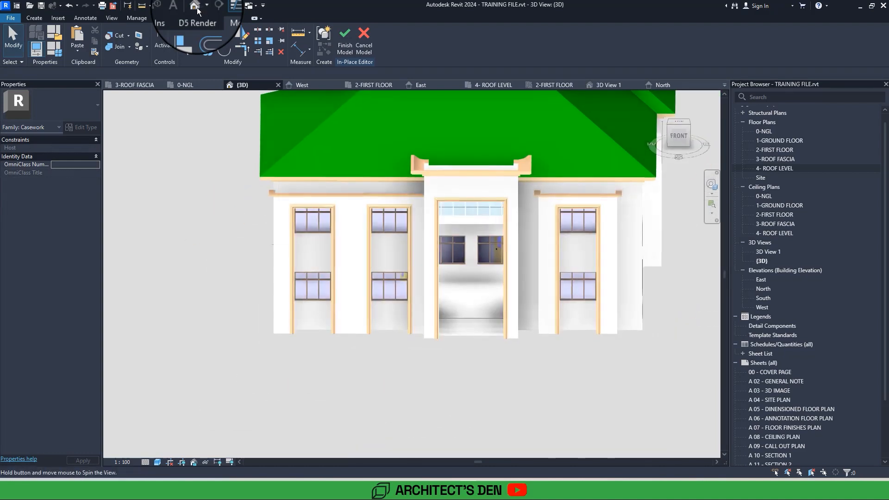
shift+middle_drag(412, 273, 440, 223)
shift+middle_drag(203, 16, 196, 7)
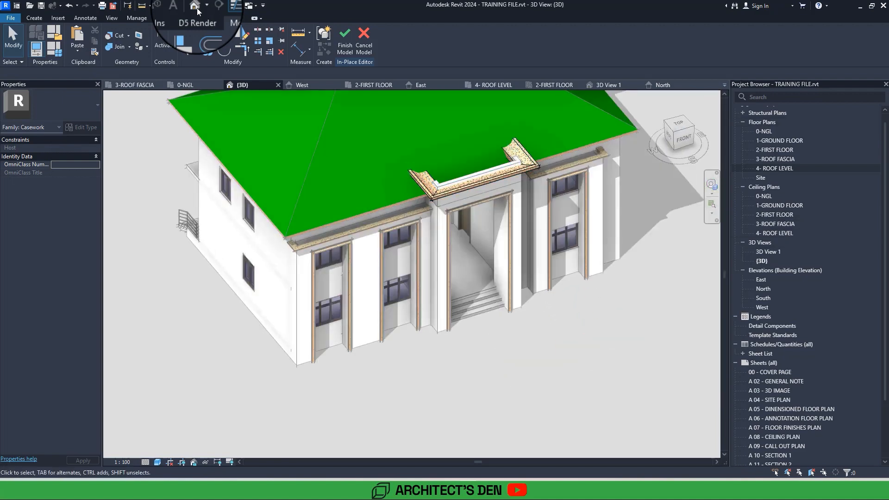
mouse_move(196, 7)
shift+middle_down()
mouse_move(204, 15)
mouse_move(197, 8)
shift+middle_up()
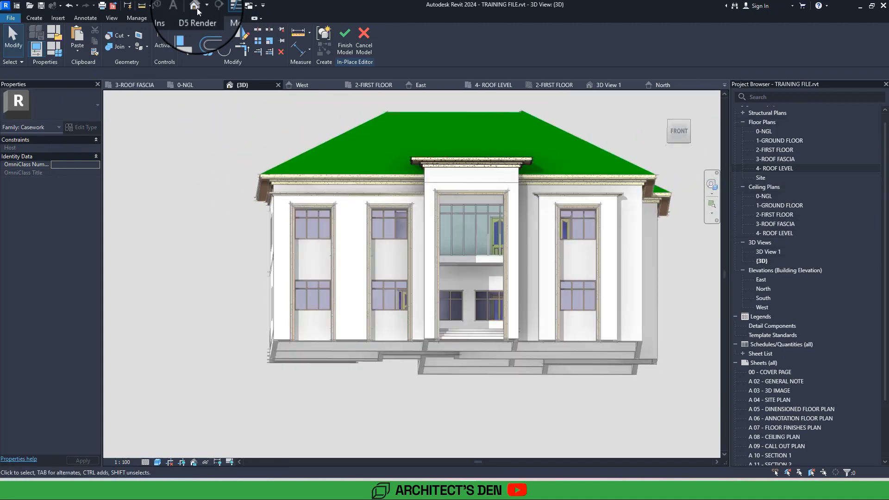
click(679, 132)
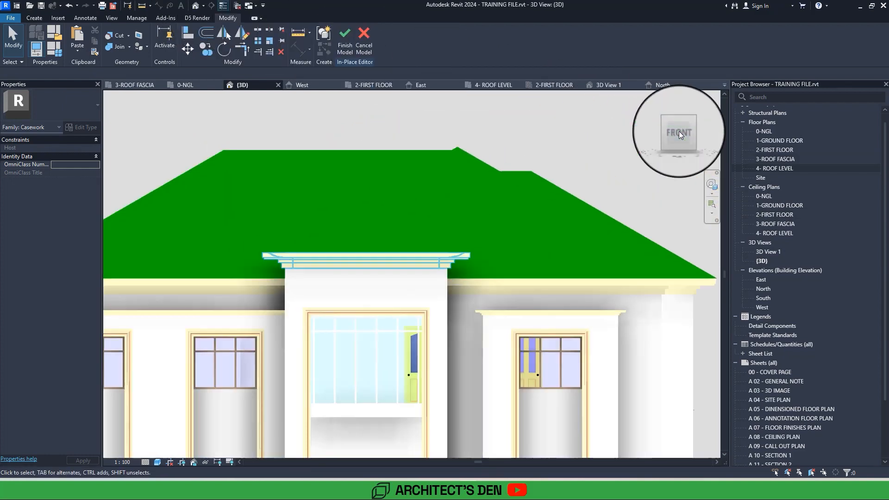
Return to the 4- ROOF LEVEL floor plan and finish the in-place cornice model.
double_click(780, 170)
scroll(277, 354, down, 4)
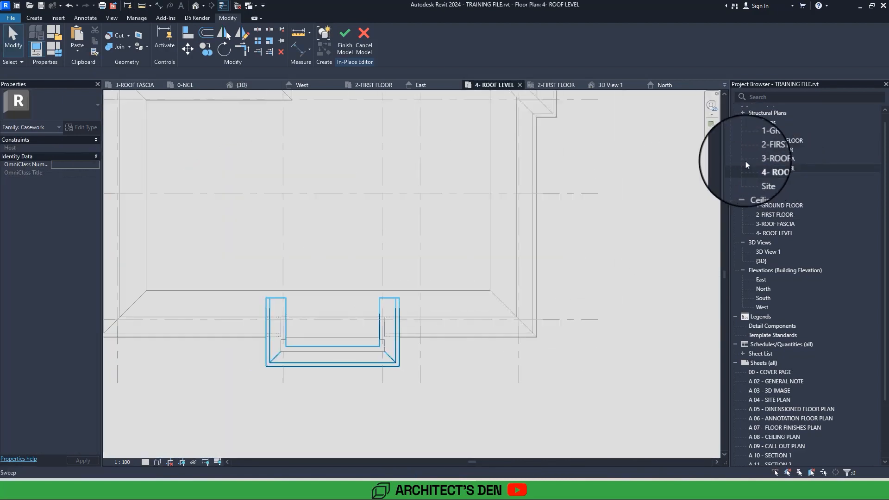
click(344, 49)
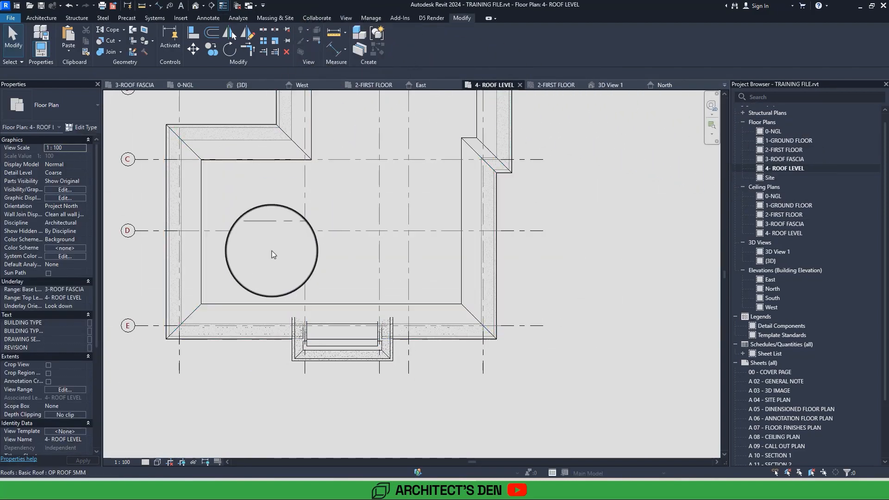
Start a new footprint roof of the existing OP ROOF 5MM type on 4- ROOF LEVEL with a base offset of 750.
click(253, 304)
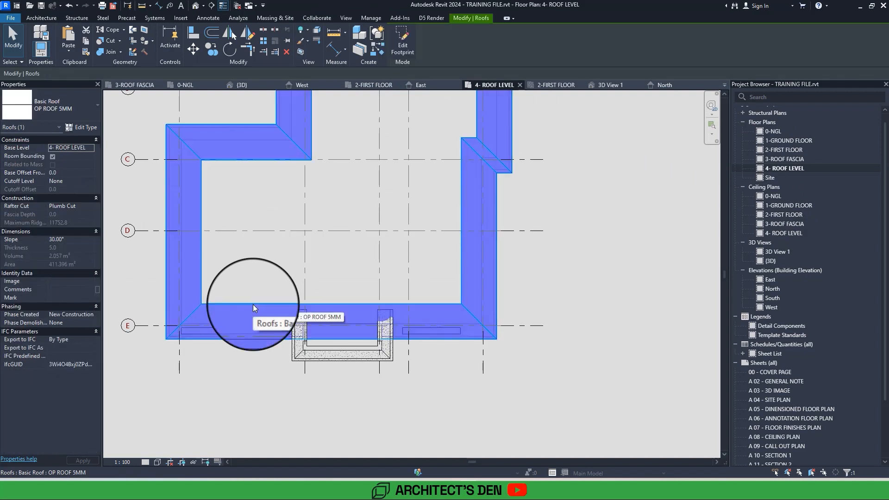
double_click(252, 304)
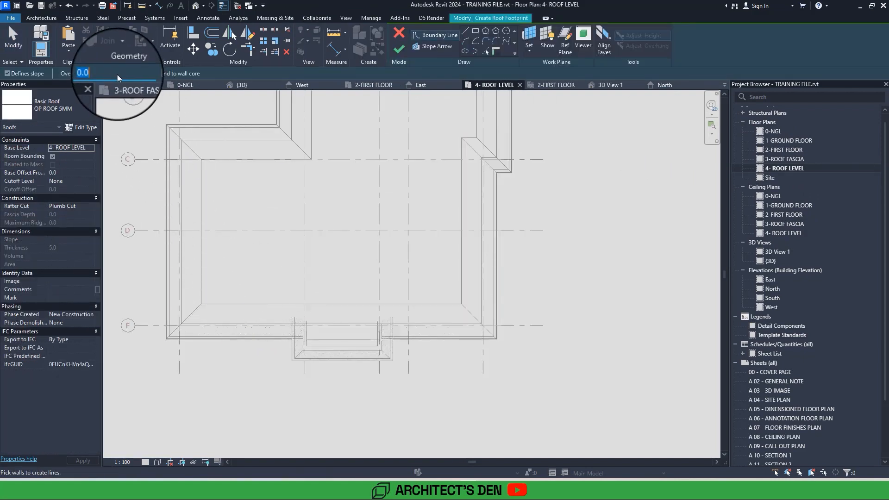
click(62, 171)
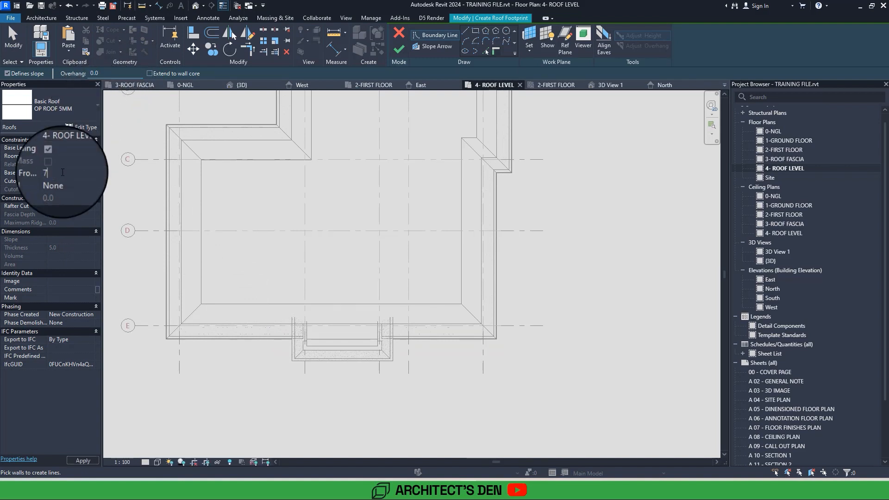
text(750)
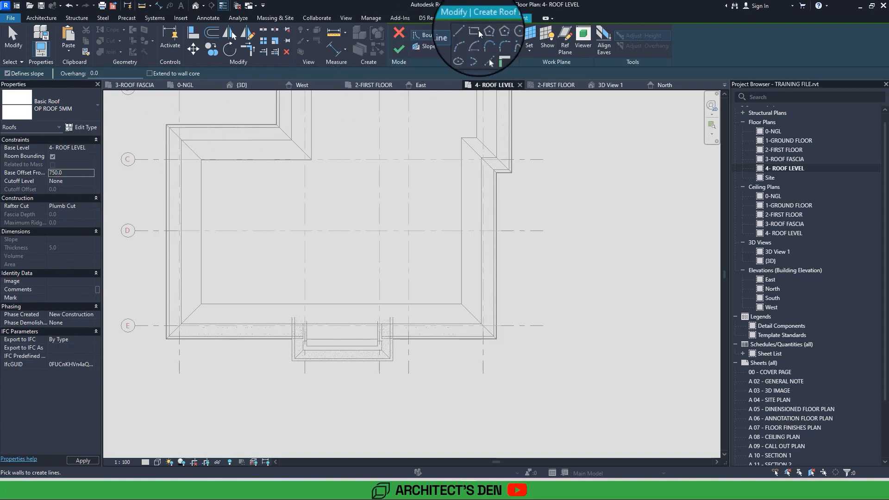
Sketch a rectangular roof boundary about 6000 mm wide around the portal cornice and back over the main roof, with a 25 mm offset.
click(478, 31)
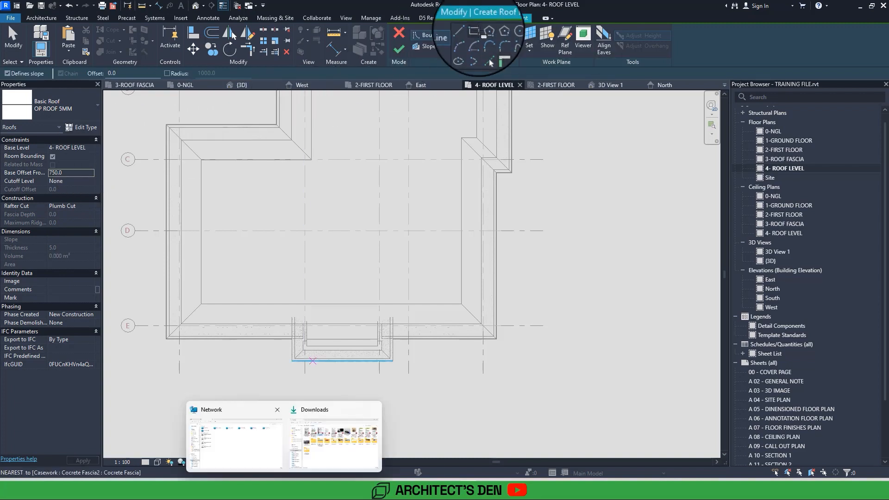
scroll(303, 361, up, 3)
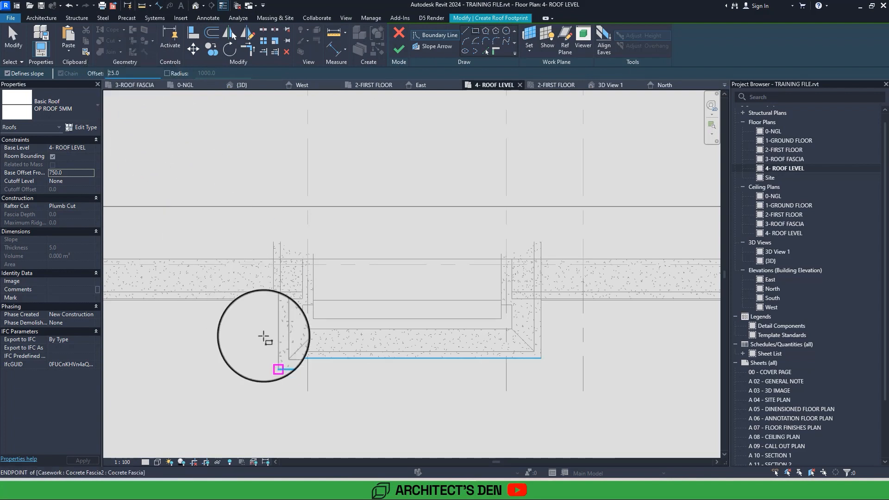
click(278, 353)
middle_drag(382, 250, 354, 267)
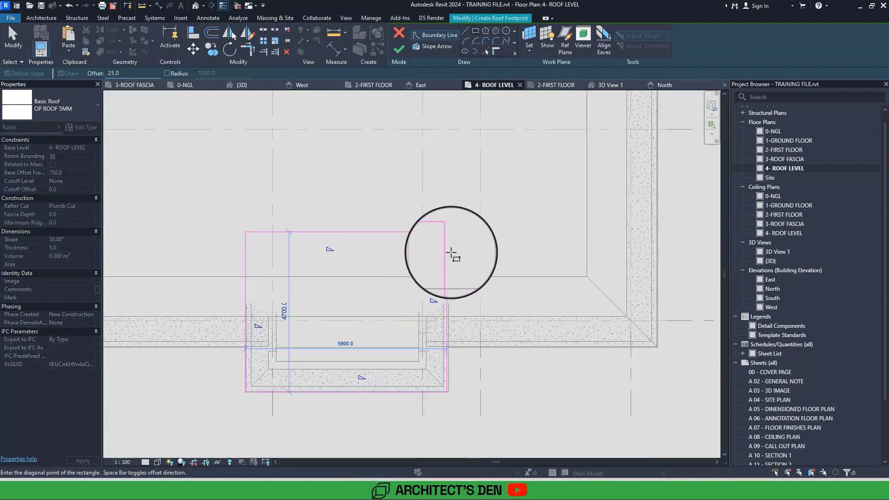
click(450, 229)
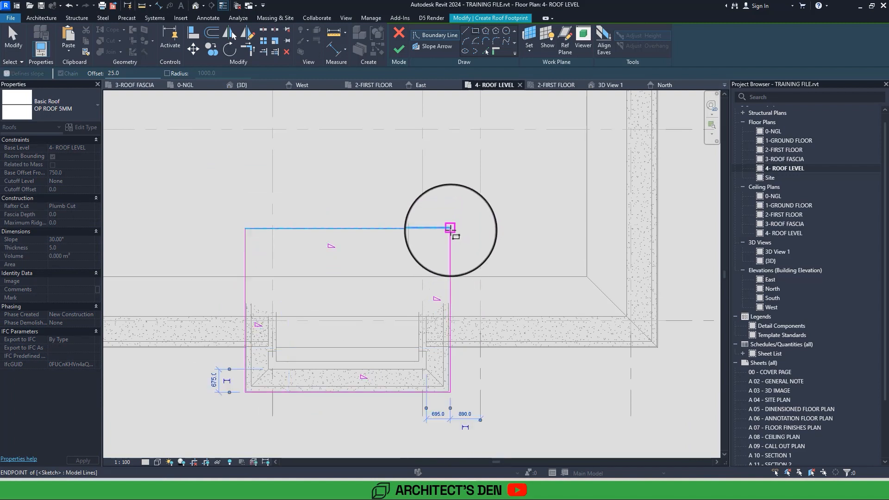
key(Escape)
Turn off the slope of the rear boundary line and move it back to about 8000 mm behind the portal's front wall.
click(365, 228)
middle_drag(372, 228, 374, 279)
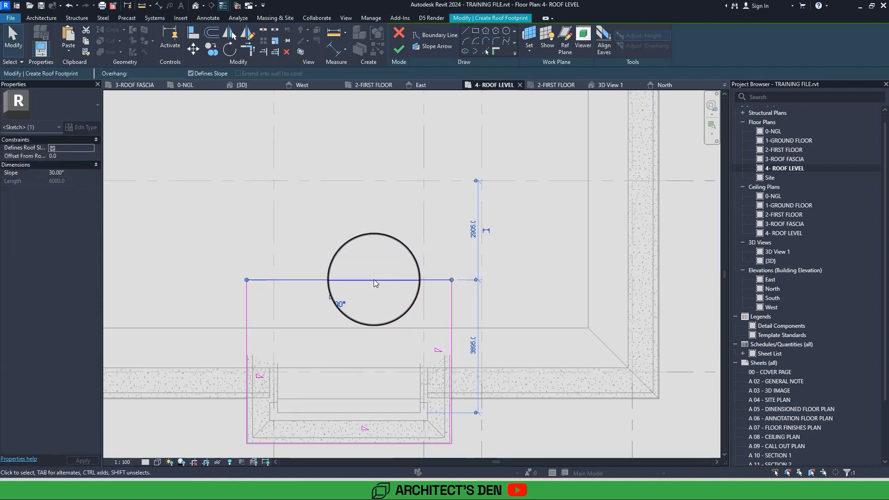
drag(373, 280, 361, 201)
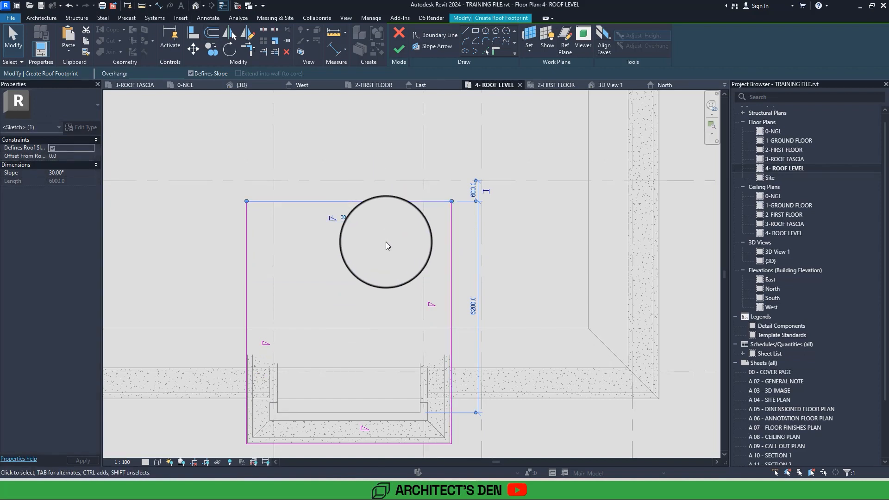
click(385, 242)
click(348, 201)
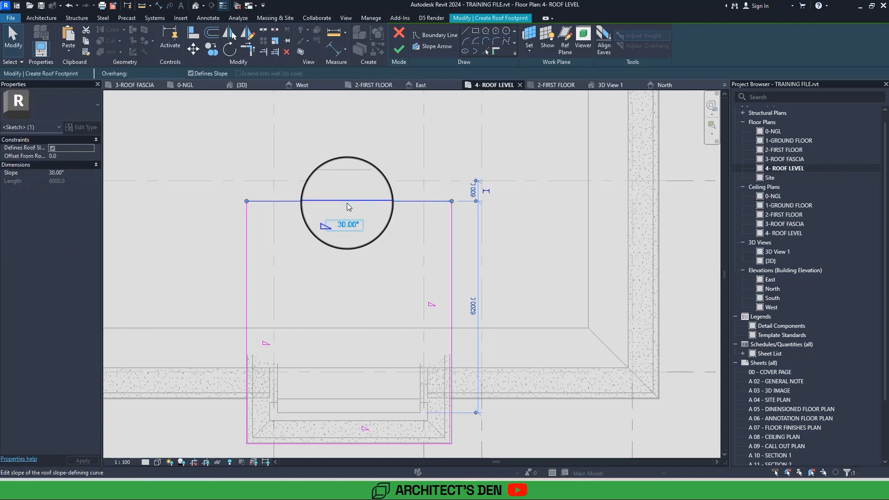
click(206, 75)
drag(383, 201, 369, 141)
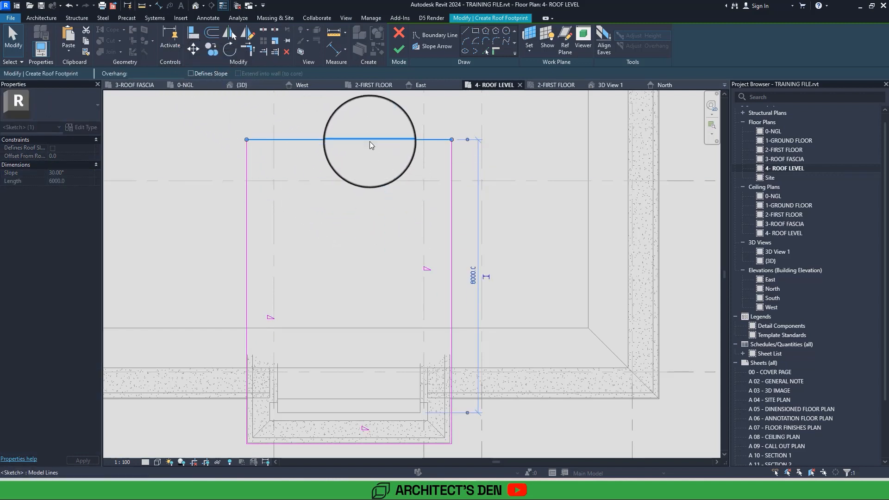
Finish the portal roof footprint without attaching the highlighted walls to the roof.
scroll(370, 141, down, 1)
scroll(369, 141, down, 1)
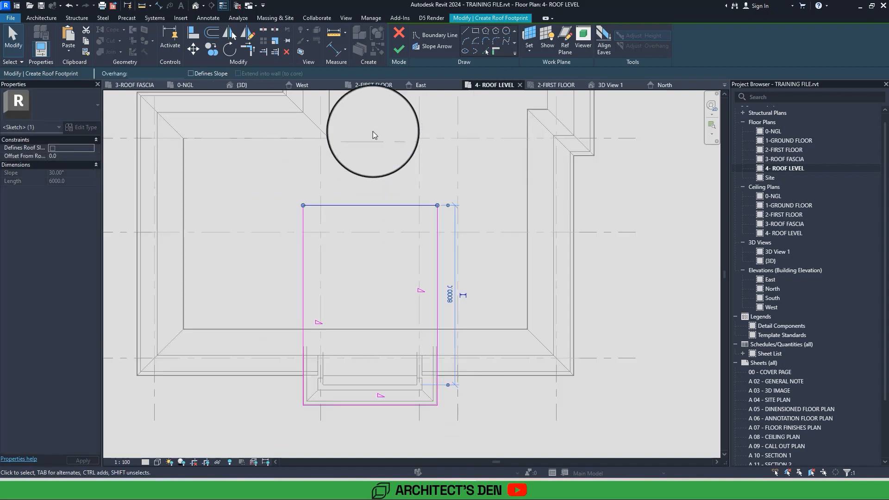
click(398, 48)
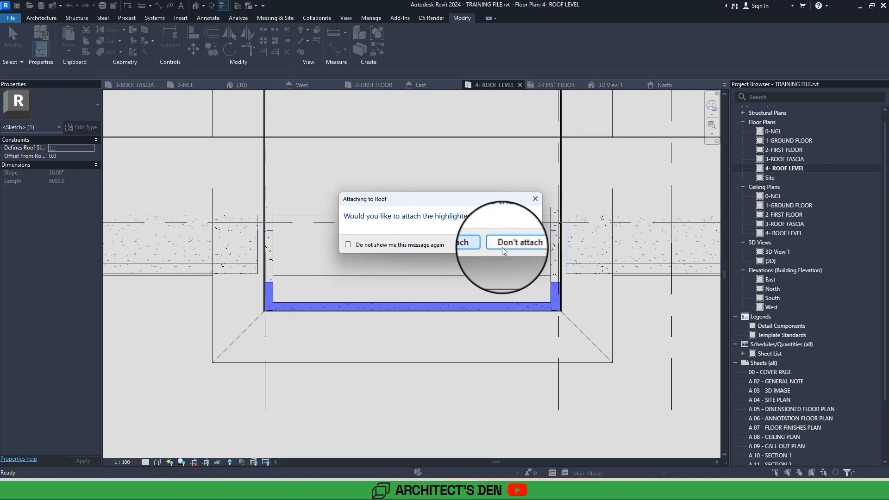
click(502, 247)
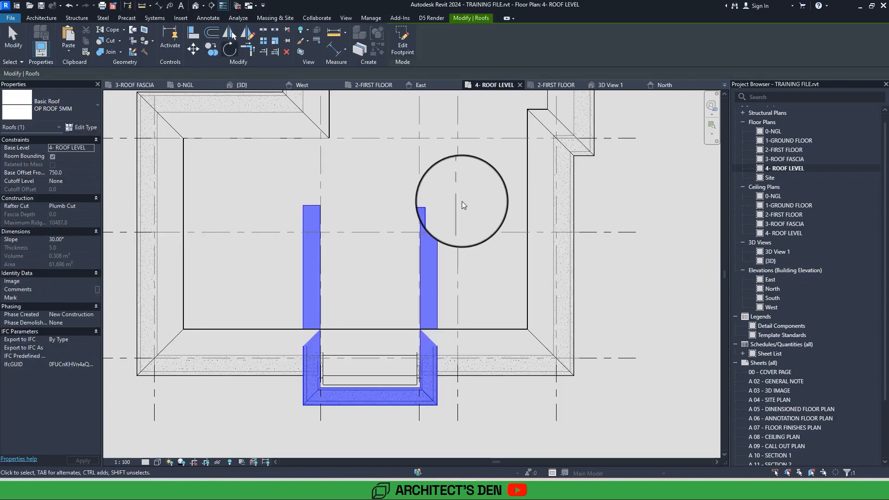
Inspect the new portal roof and how it meets the main roof and side parapets in the 3D view.
click(196, 6)
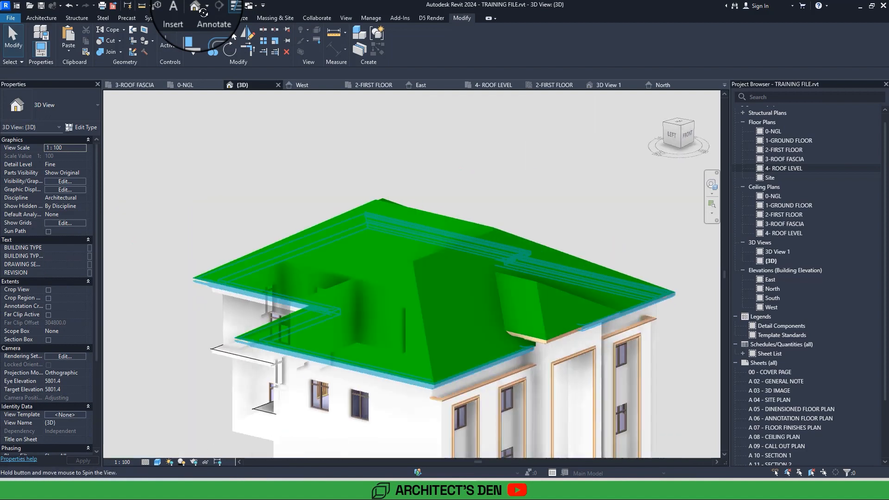
shift+middle_drag(322, 422, 338, 306)
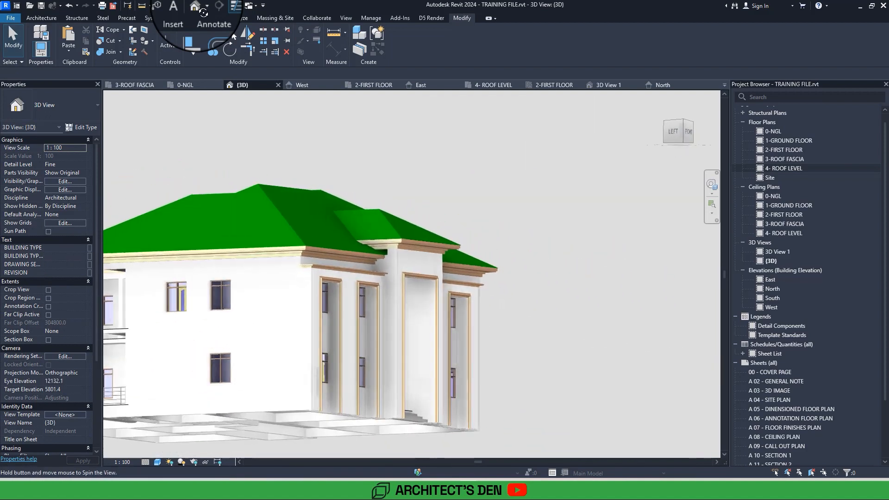
scroll(387, 250, up, 3)
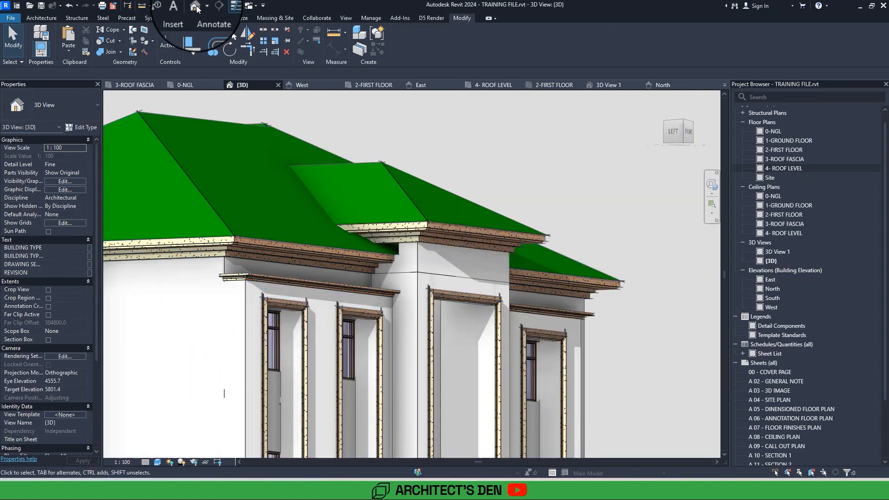
shift+middle_drag(324, 257, 273, 301)
click(186, 143)
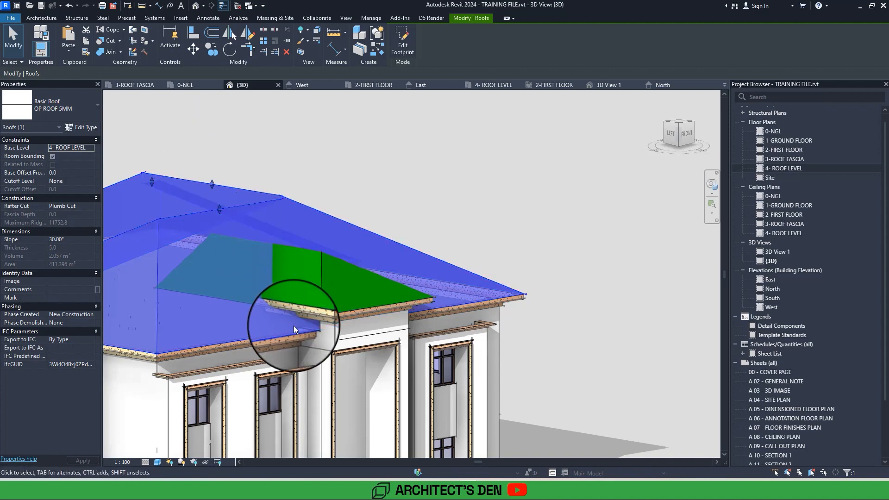
mouse_move(294, 326)
shift+middle_down()
mouse_move(301, 333)
mouse_move(293, 326)
shift+middle_up()
scroll(293, 326, up, 5)
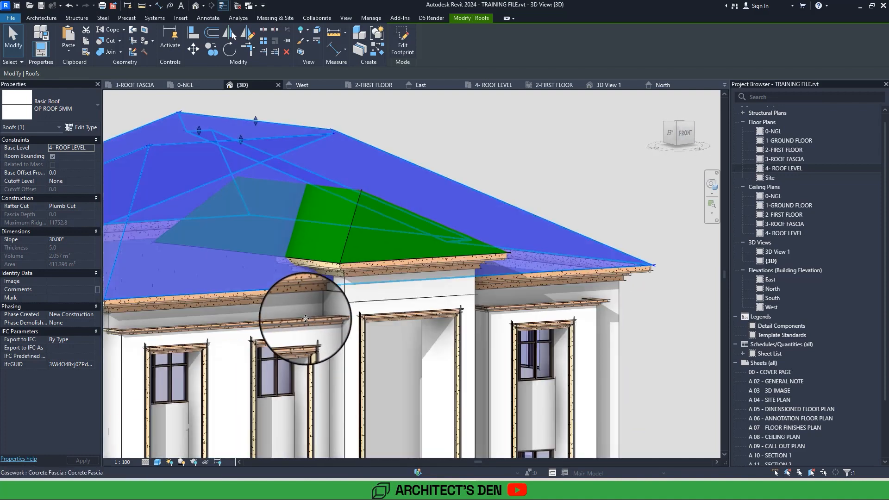
scroll(337, 299, up, 4)
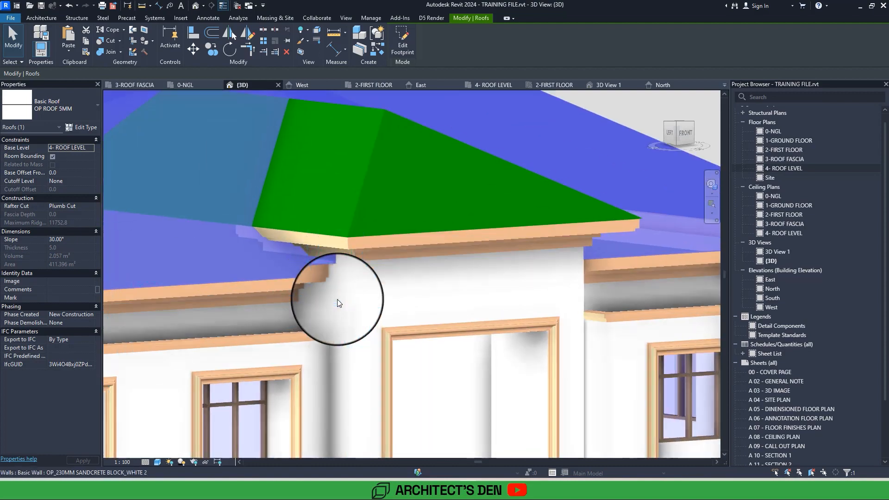
Reset the profiles of the two side parapet walls beneath the portal cornice, one after the other.
click(337, 299)
shift+middle_drag(337, 299, 343, 303)
ctrl+click(429, 329)
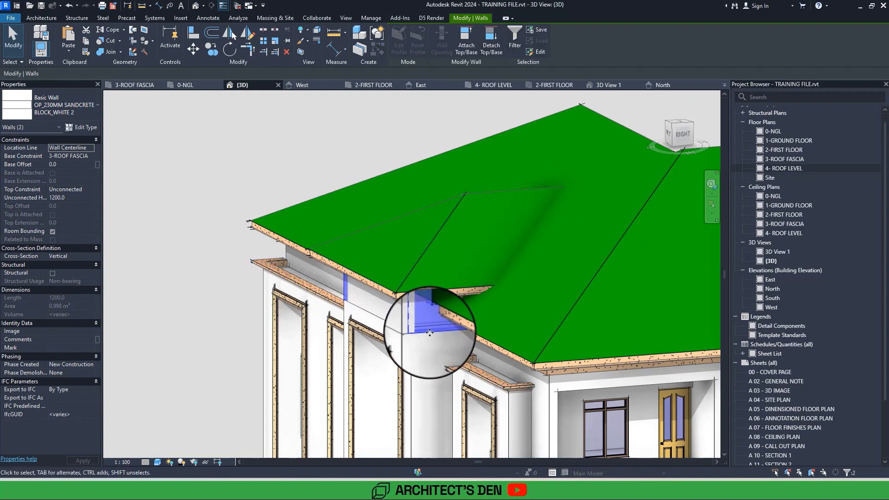
click(428, 330)
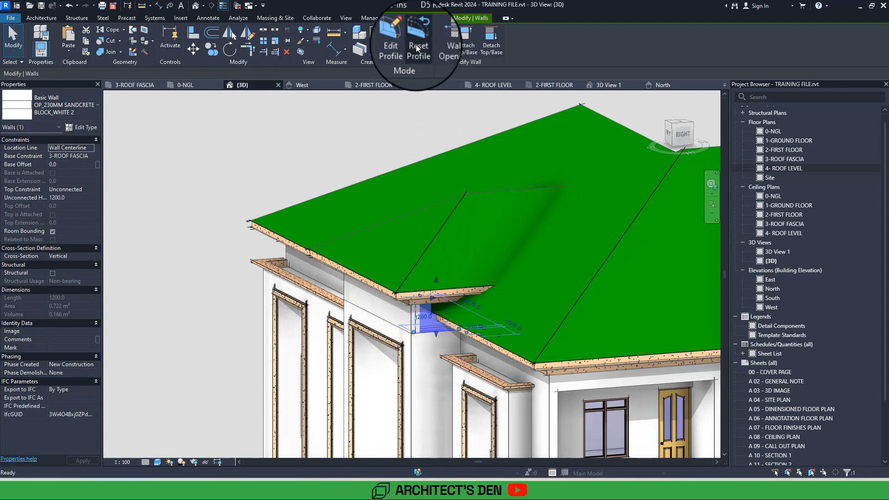
click(418, 48)
shift+middle_drag(389, 139, 293, 343)
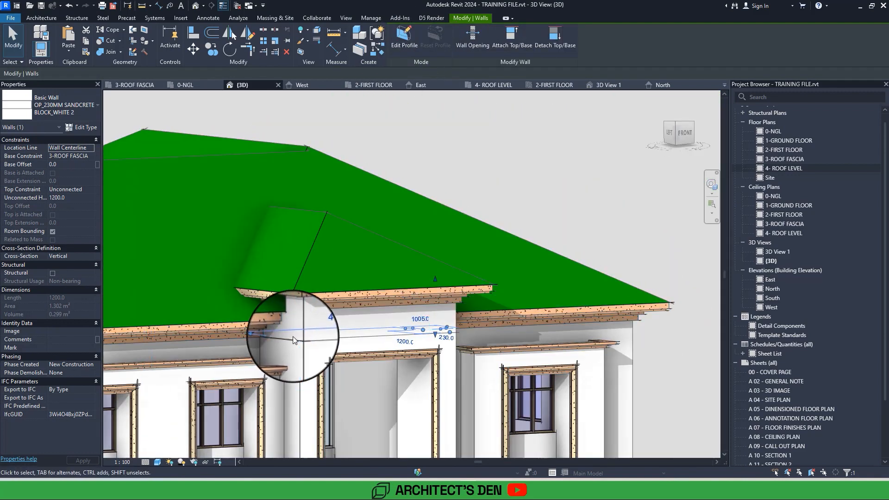
click(293, 336)
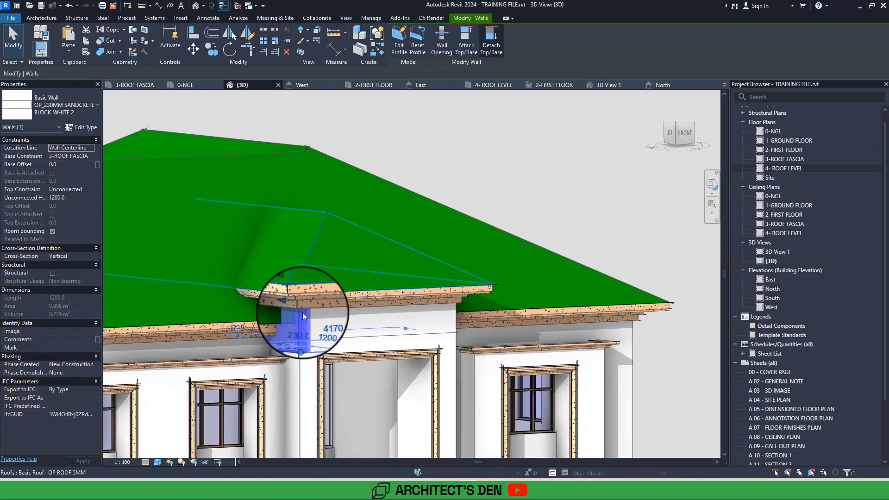
click(417, 46)
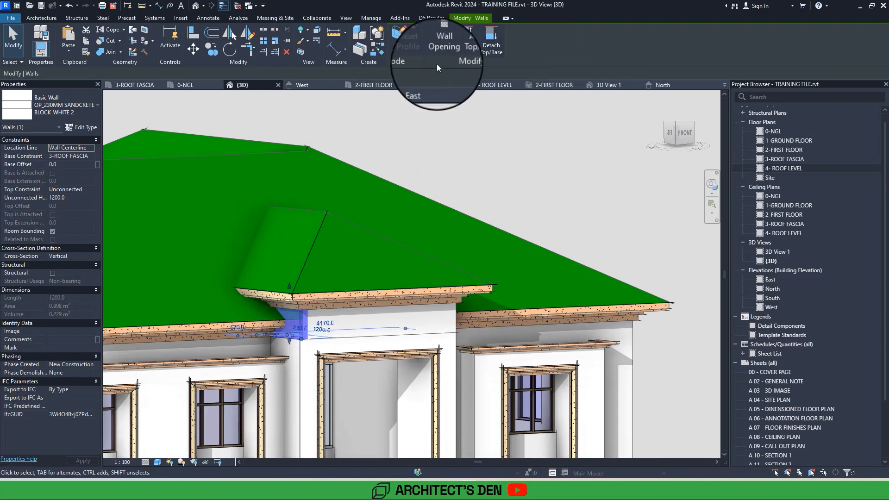
click(565, 179)
Join the geometry of the main roof and the raised portal roof.
shift+middle_drag(564, 180, 572, 187)
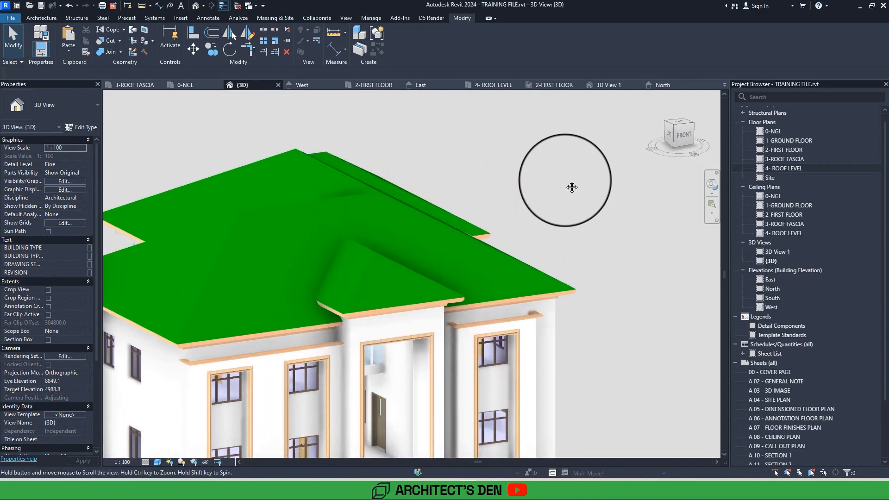
click(110, 52)
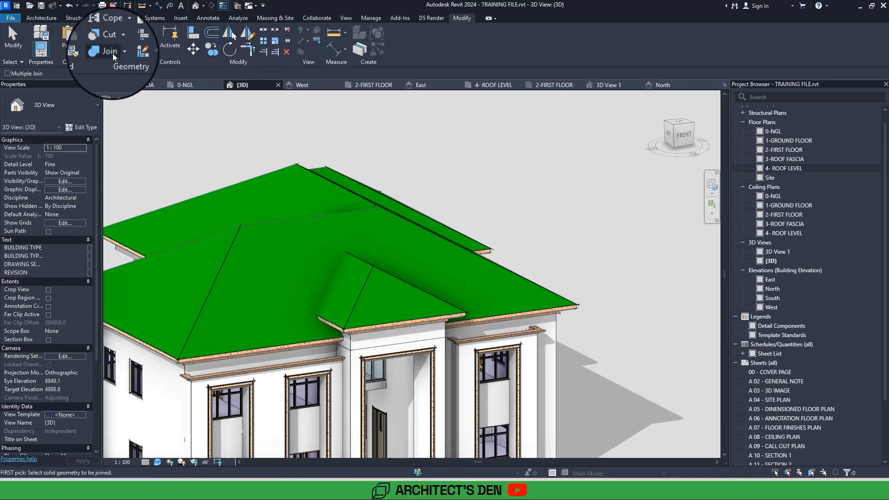
click(322, 218)
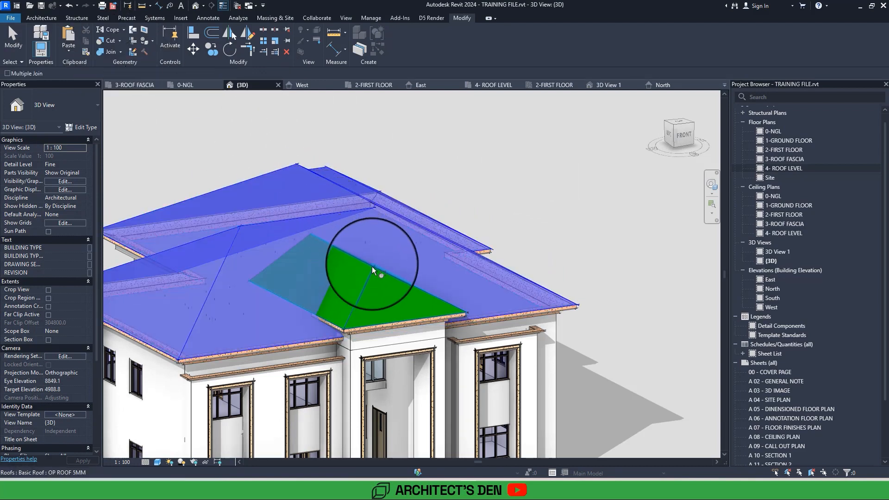
click(374, 269)
key(Escape)
Start a vertical opening in the main roof and open the 4- ROOF LEVEL plan to sketch its boundary.
scroll(374, 267, up, 3)
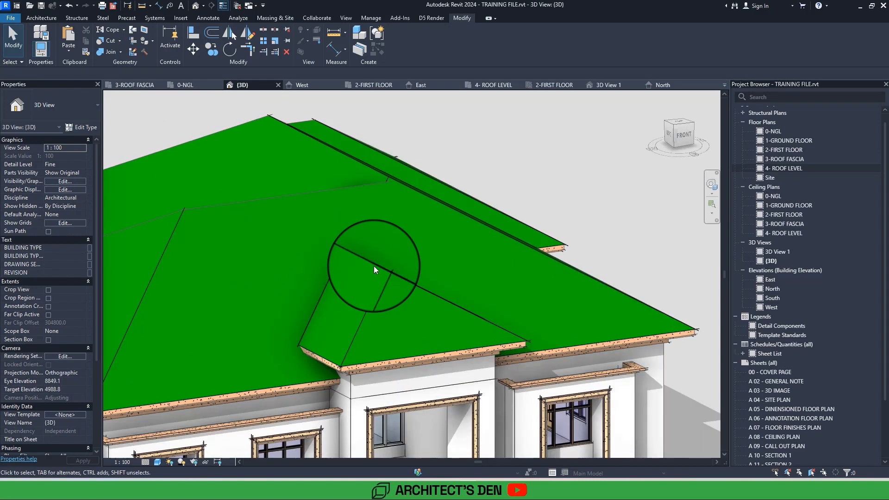
scroll(373, 266, up, 3)
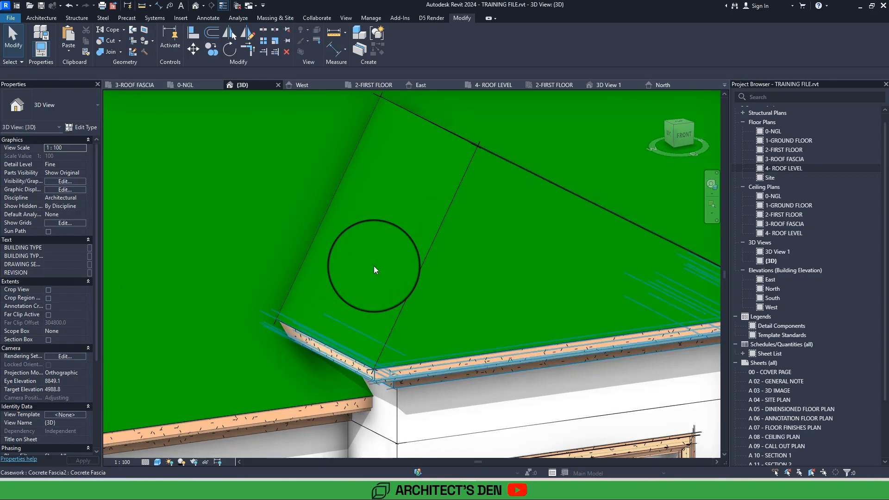
middle_drag(374, 265, 318, 334)
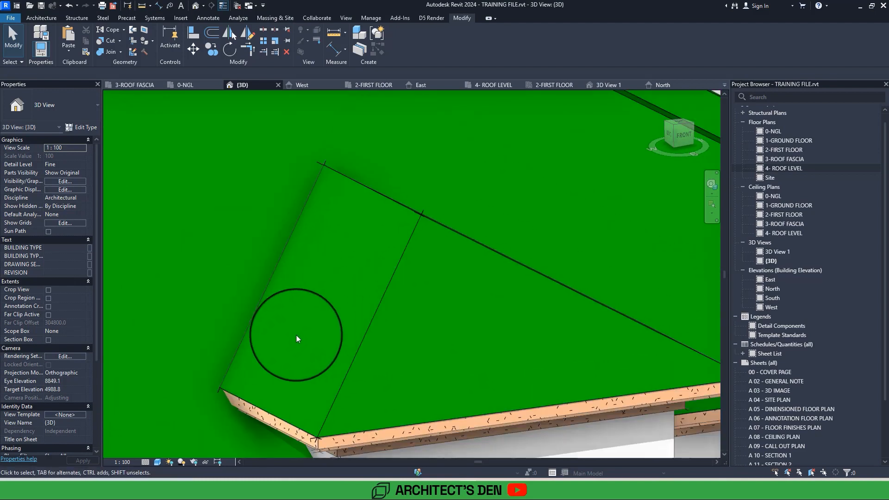
scroll(236, 388, down, 2)
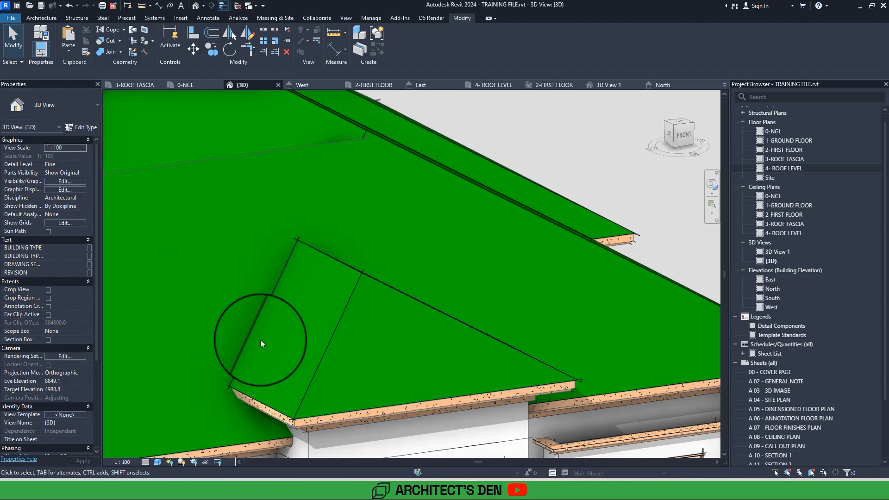
scroll(278, 304, down, 3)
click(324, 215)
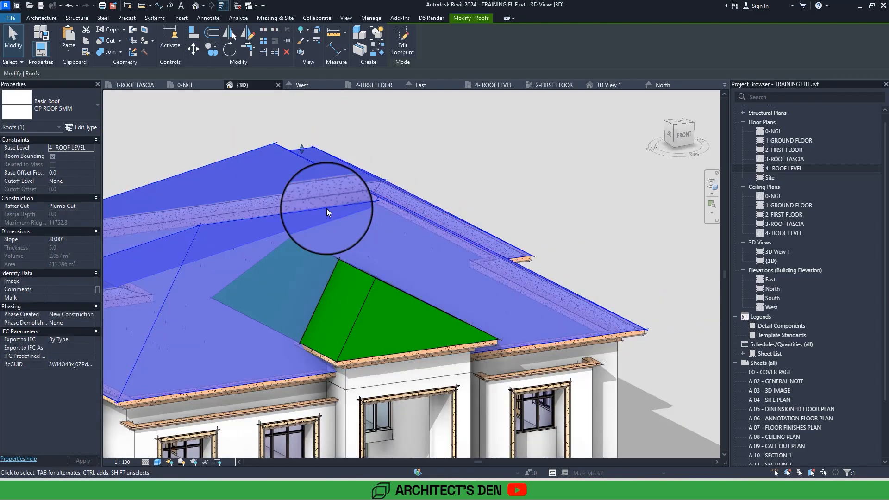
click(39, 18)
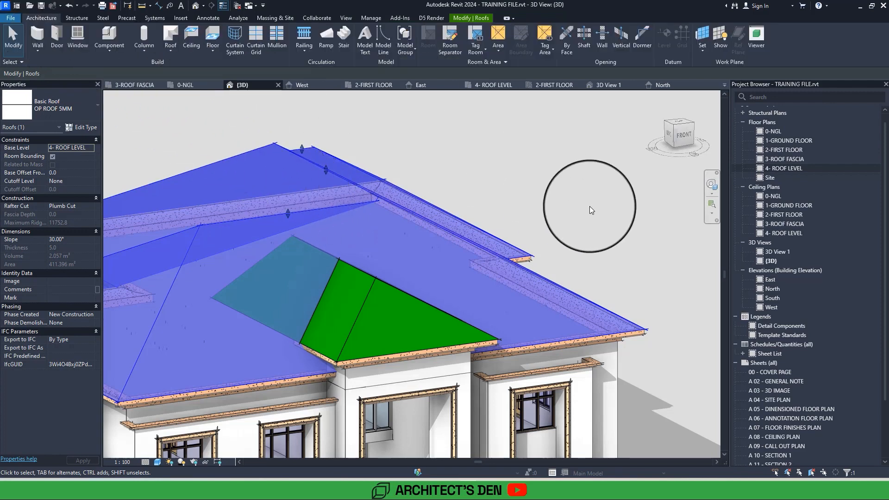
click(589, 207)
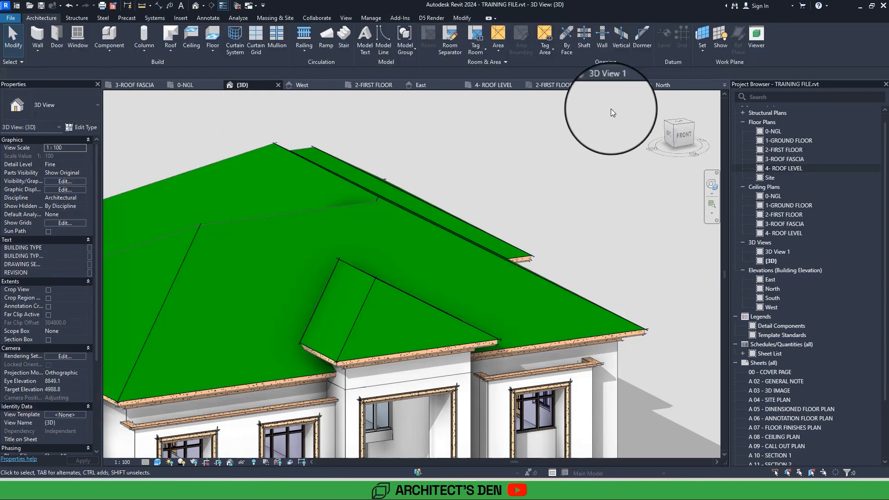
click(619, 42)
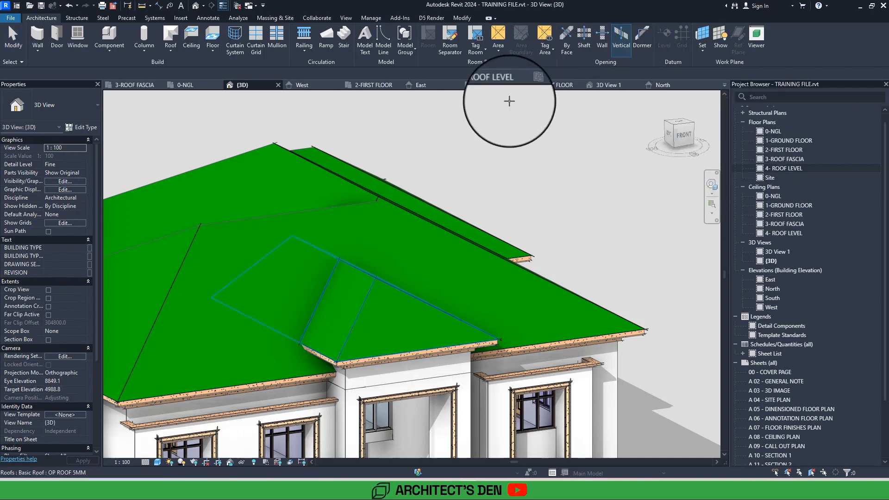
click(264, 221)
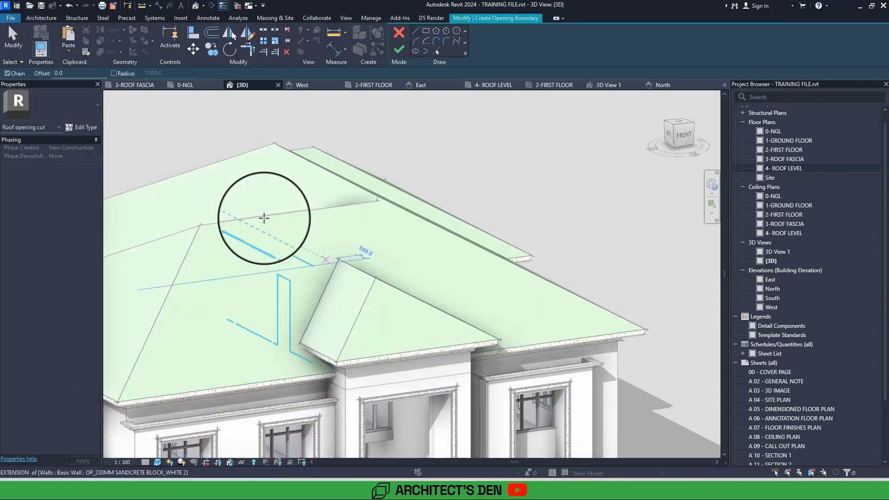
double_click(798, 168)
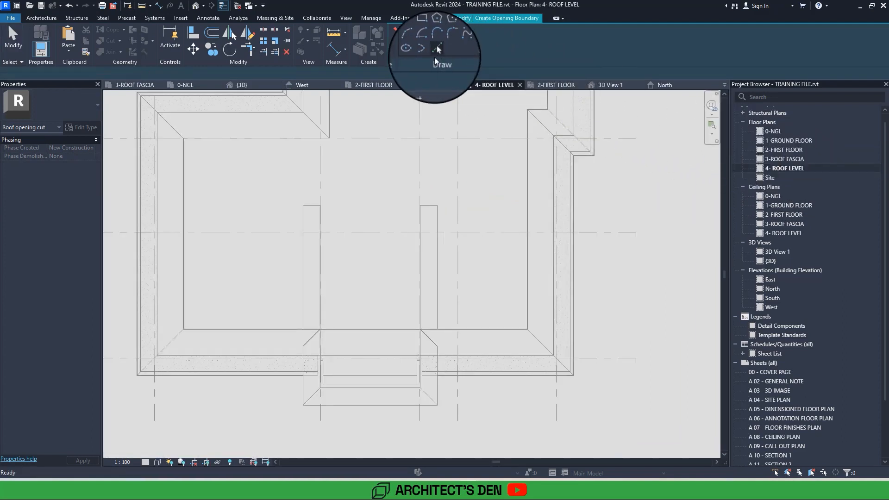
Pick the two diagonal roof intersection lines and the inner end of the fascia beside the portal as opening boundary lines.
click(436, 51)
click(309, 340)
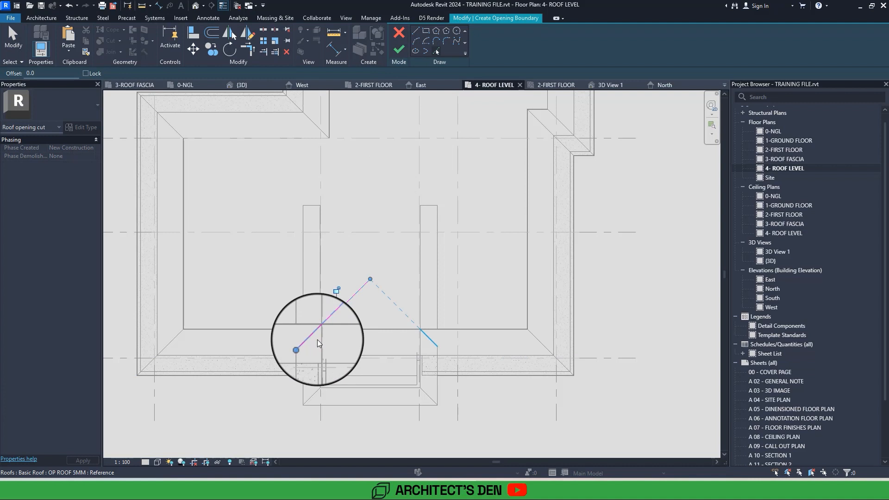
click(426, 340)
scroll(309, 346, up, 2)
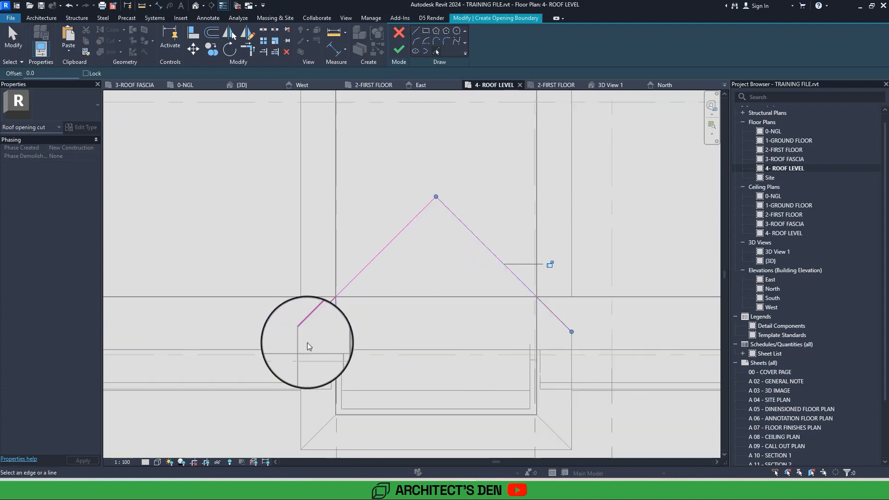
scroll(309, 346, up, 1)
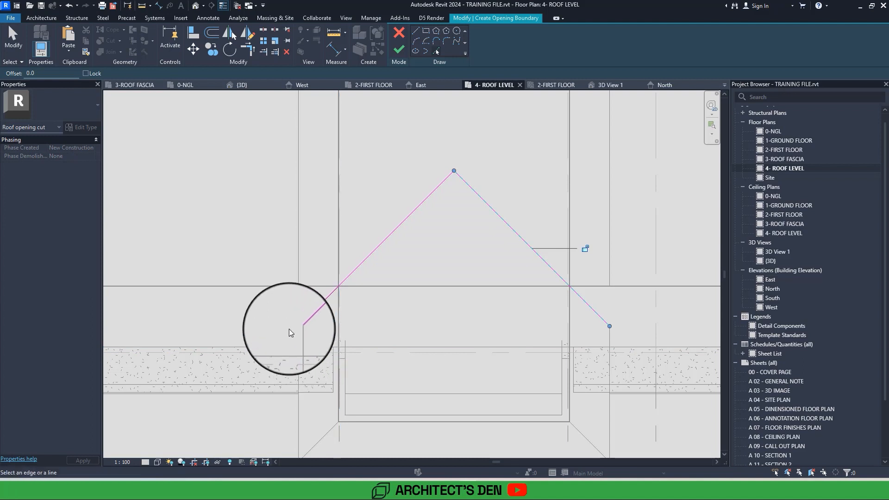
middle_drag(288, 329, 252, 284)
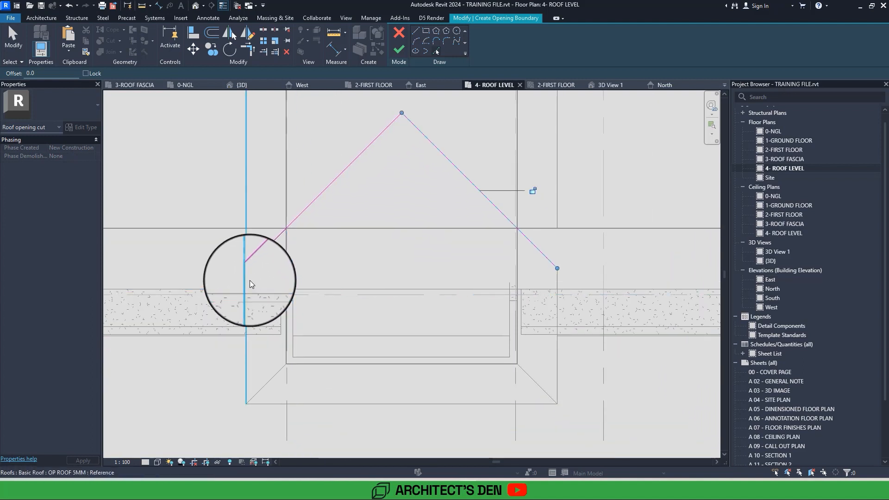
click(282, 305)
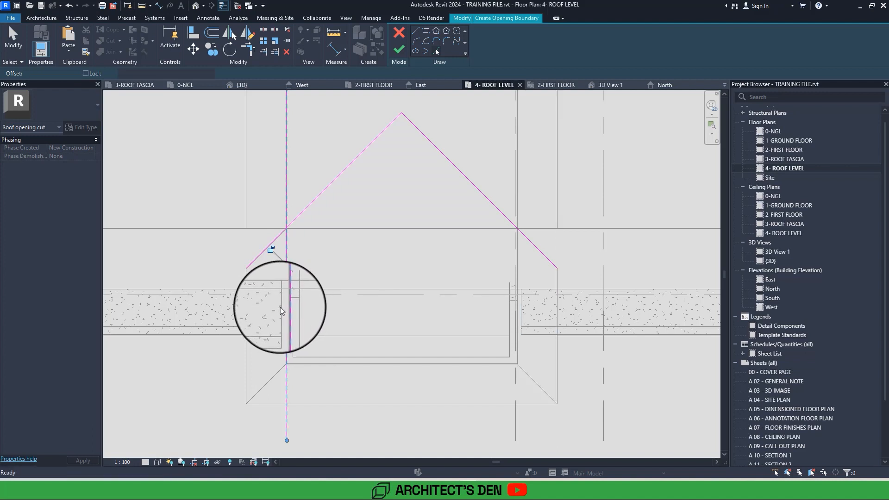
key(ctrl+z)
click(276, 310)
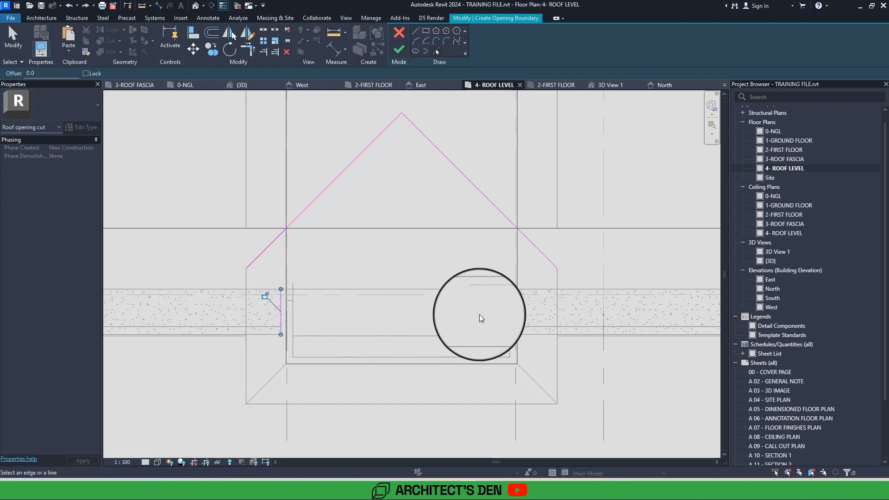
Trim the two diagonal boundary lines to the vertical lines on either side of the portal.
key(t)
key(r)
click(520, 307)
click(507, 218)
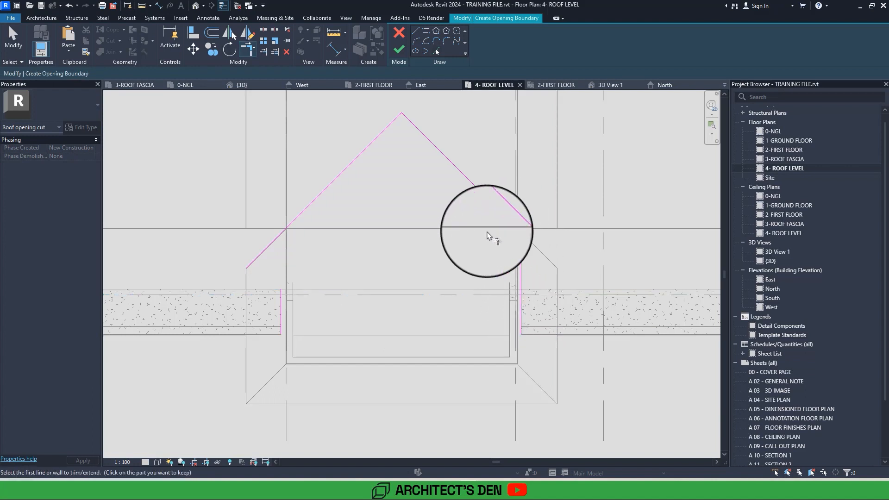
click(281, 296)
click(296, 217)
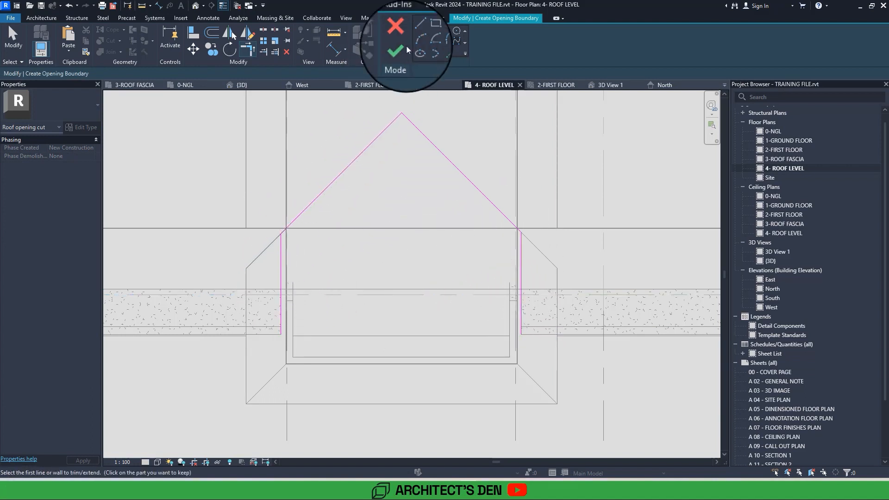
Draw a horizontal boundary line along the main roof's front eave across the portal, starting from the left vertical line's lower end.
click(416, 32)
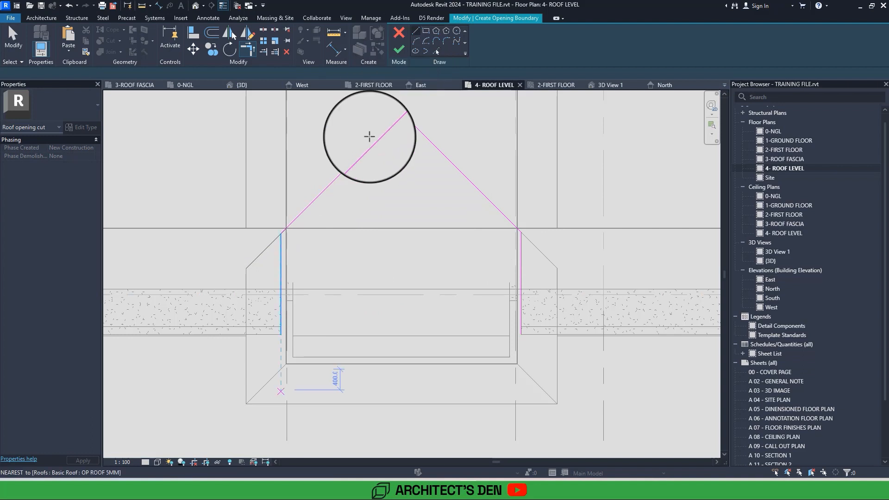
click(280, 334)
click(557, 334)
key(Escape)
key(Escape)
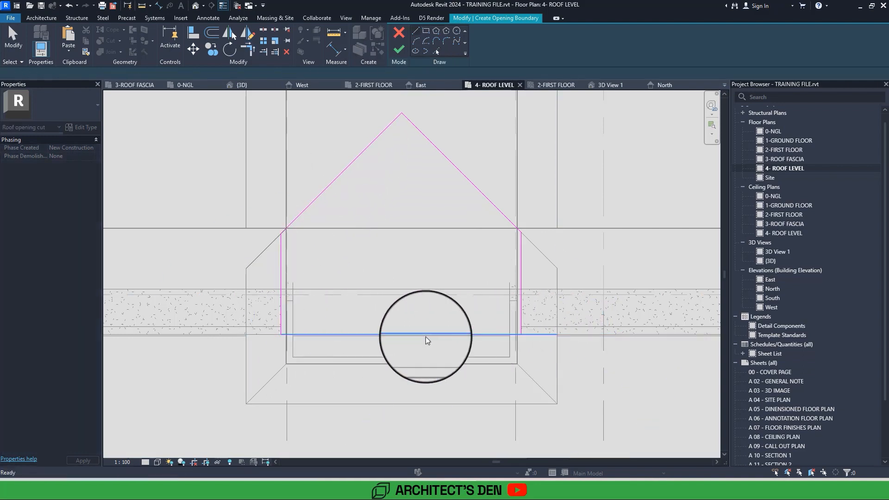
click(363, 336)
scroll(356, 335, up, 4)
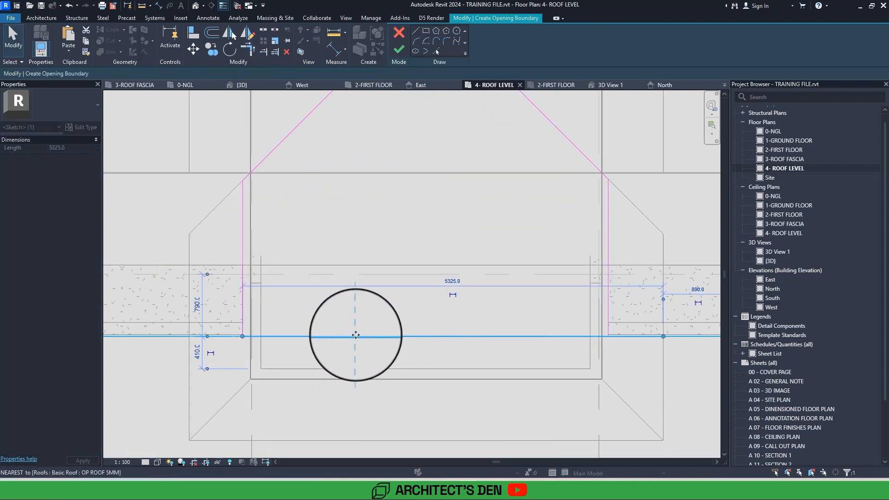
click(359, 314)
Shorten the horizontal line's overhanging end to the right vertical line and finish the vertical opening.
click(401, 50)
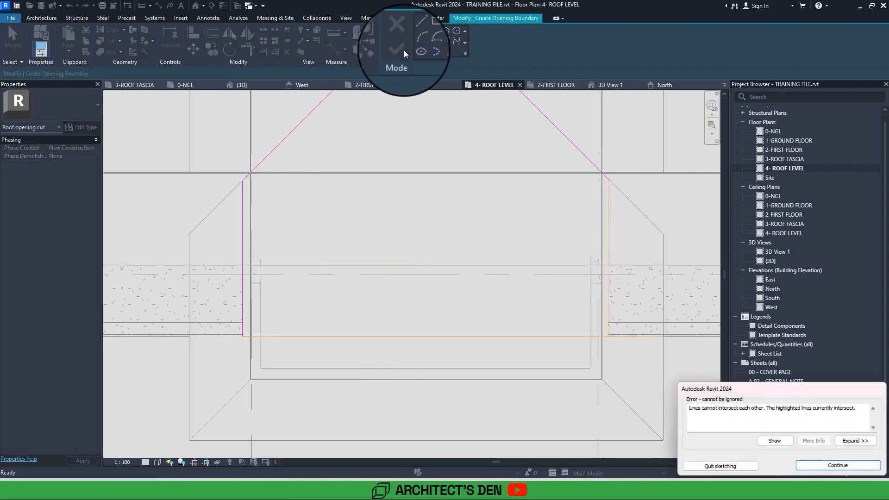
key(Return)
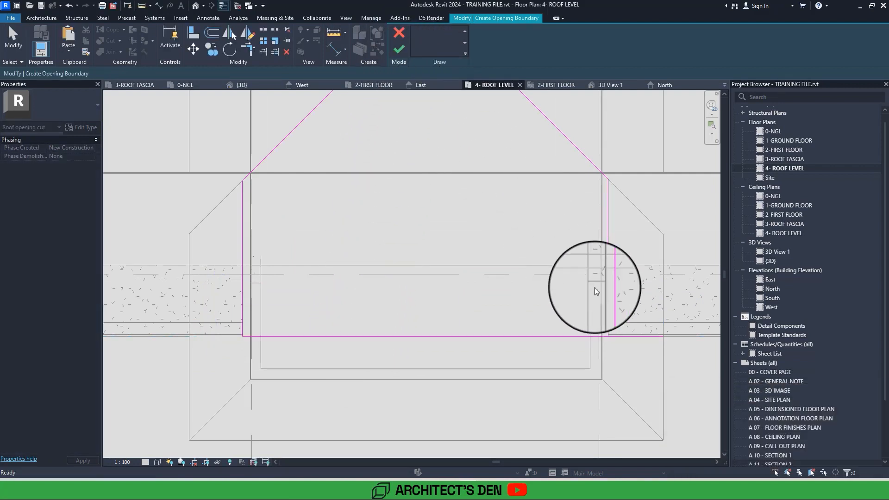
click(648, 336)
drag(655, 343, 607, 337)
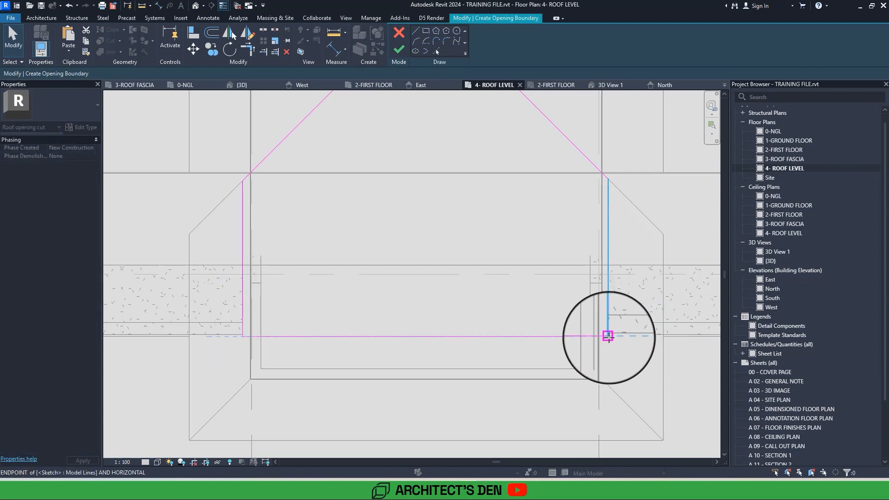
click(590, 312)
click(399, 50)
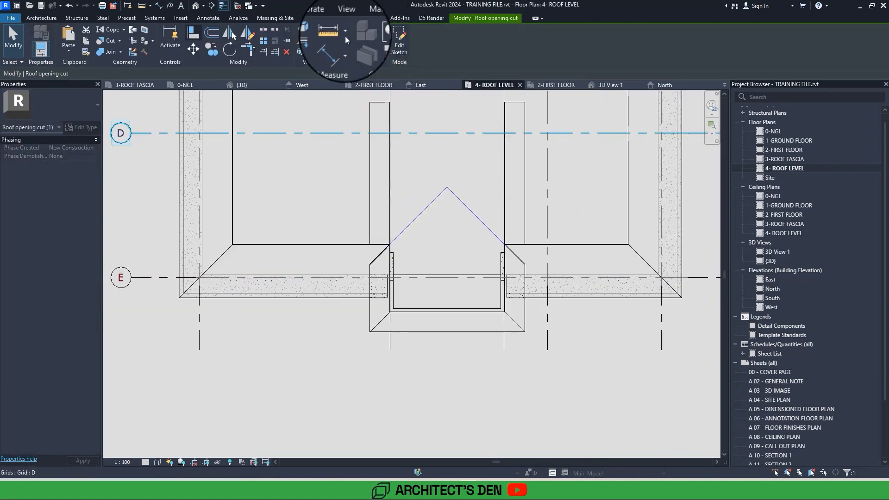
Start editing the portal roof's footprint from the 3D view and open the Site plan to see the opening.
click(196, 6)
mouse_move(412, 376)
shift+middle_down()
mouse_move(372, 336)
mouse_move(403, 374)
shift+middle_up()
click(168, 282)
shift+middle_drag(167, 282, 170, 284)
click(276, 372)
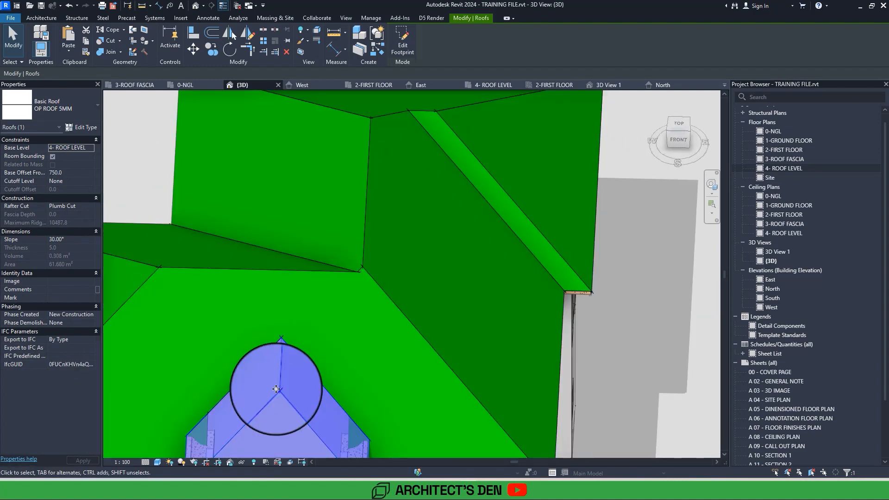
double_click(276, 370)
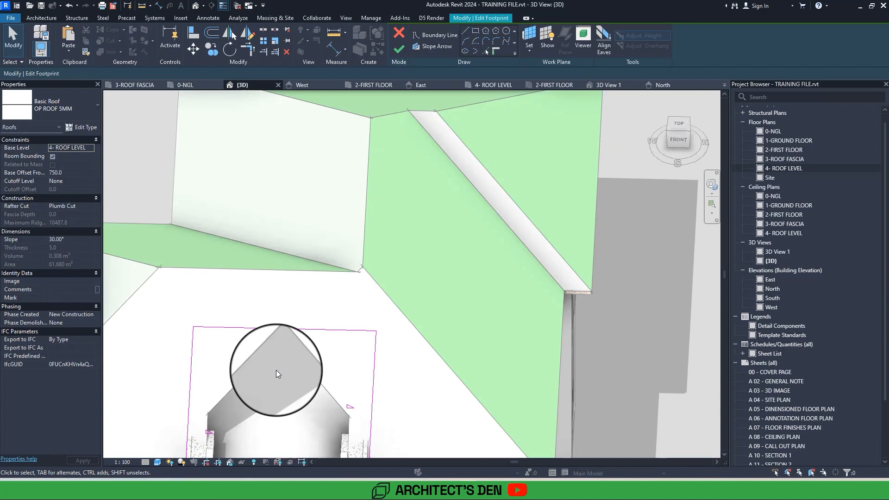
scroll(276, 371, down, 1)
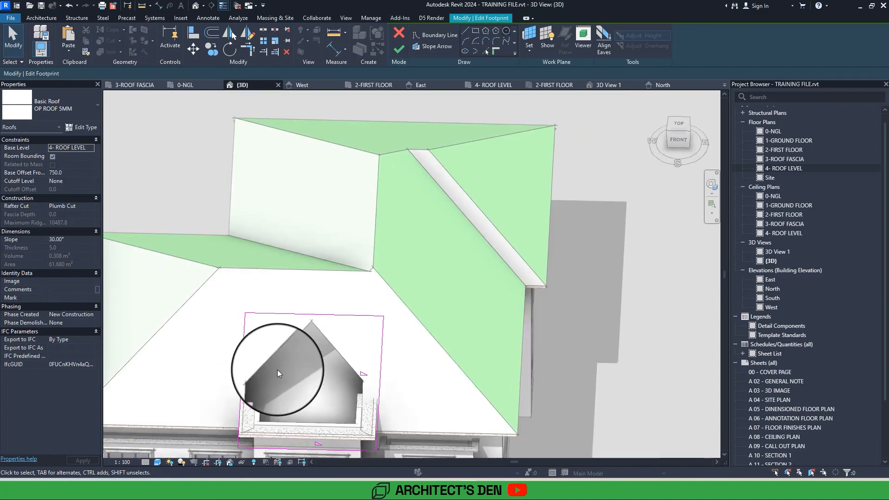
double_click(809, 172)
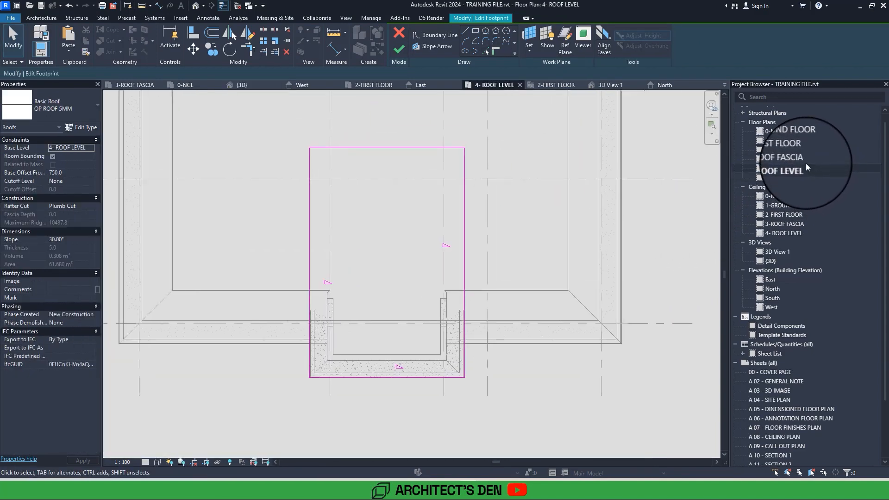
double_click(779, 178)
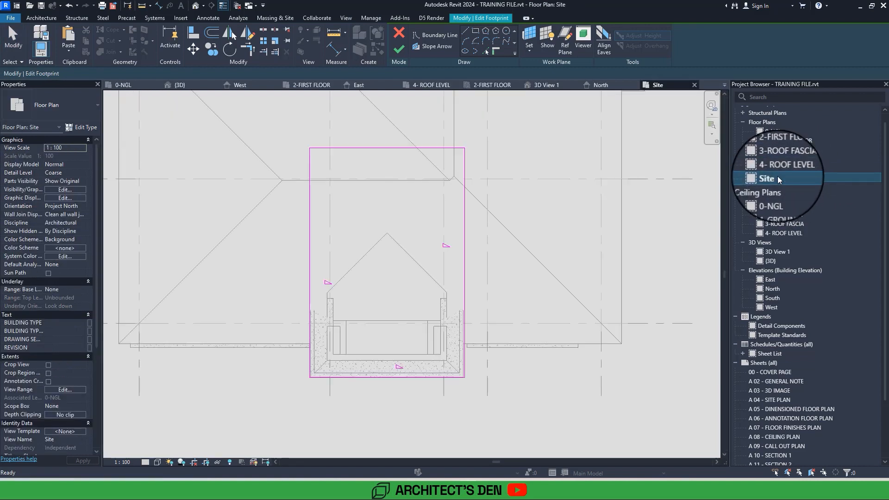
Add the opening's two diagonal edges to the portal roof footprint as picked boundary lines.
scroll(397, 258, up, 5)
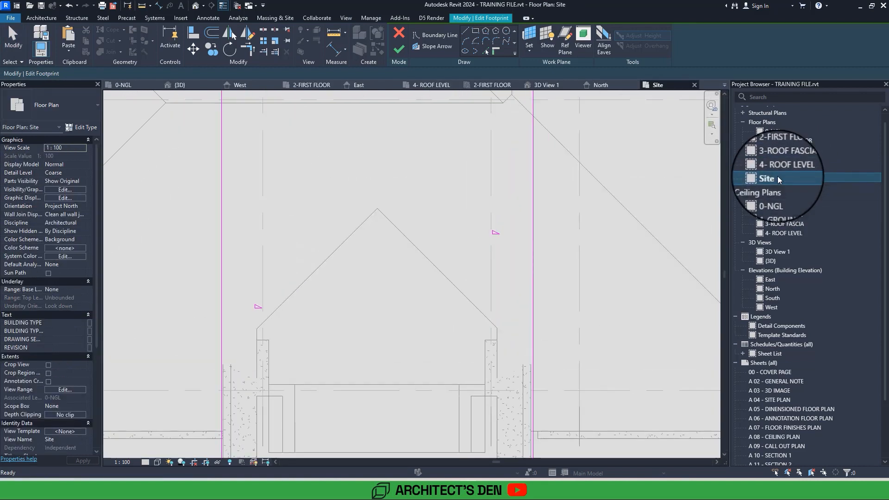
click(482, 52)
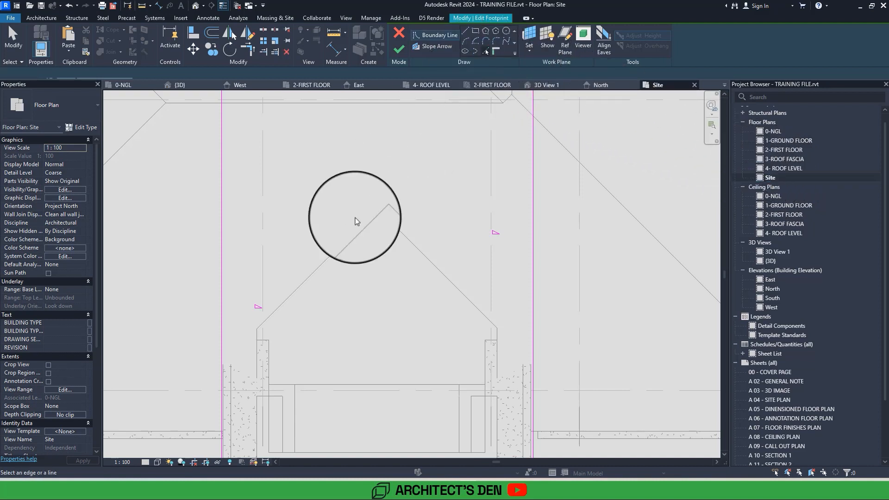
click(309, 276)
click(419, 250)
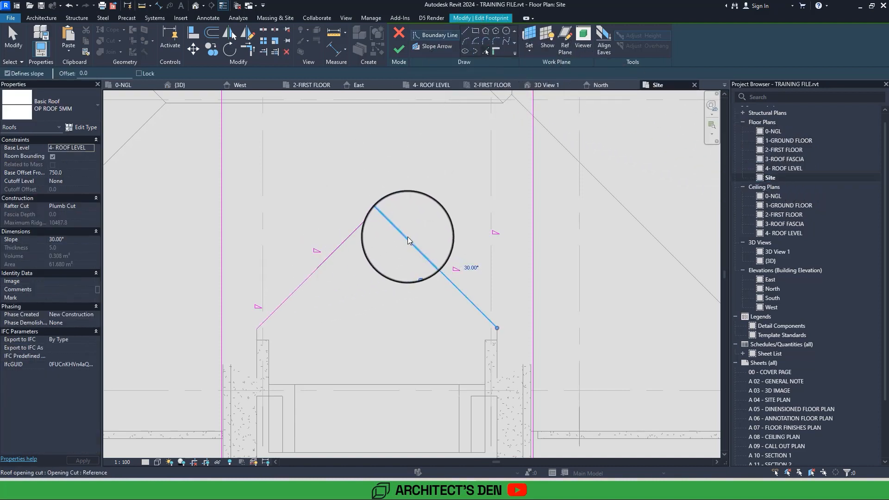
Trim the portal roof's two diagonal boundary lines to the side lines, keeping the front portion of the footprint.
scroll(407, 238, down, 2)
key(t)
key(r)
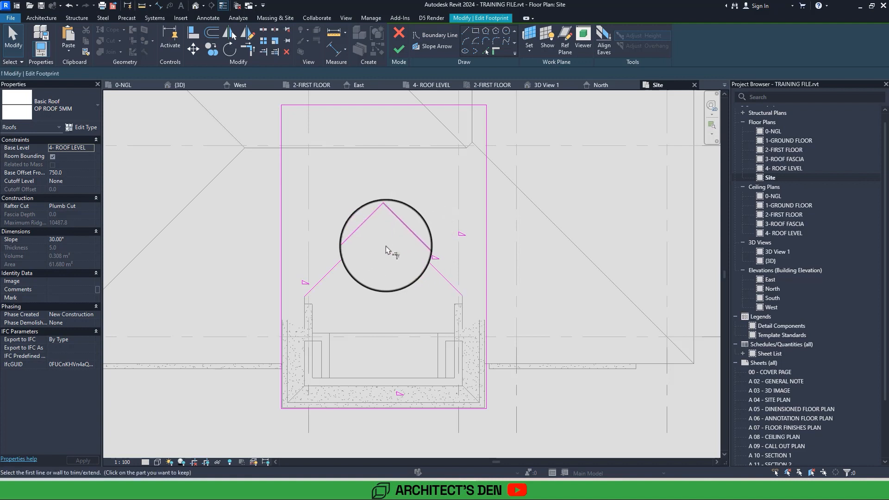
click(337, 263)
click(281, 338)
click(347, 255)
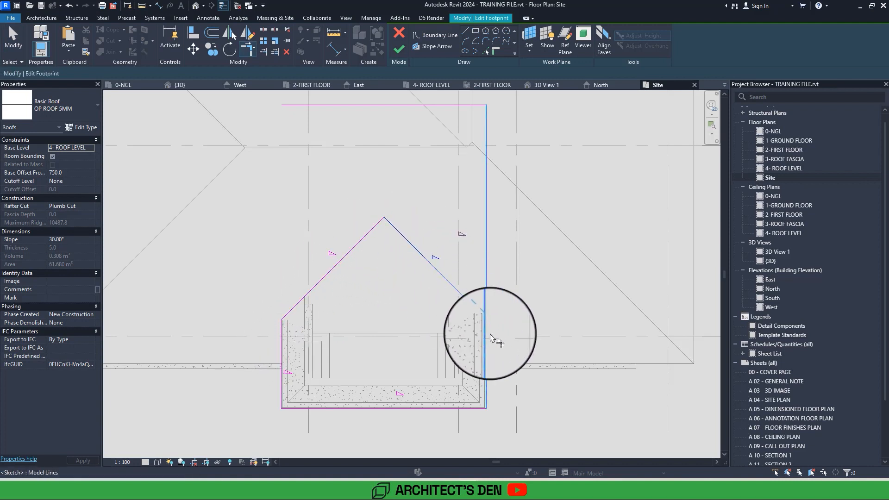
click(486, 345)
Turn off slope definition for the two diagonal edges and delete the leftover rear boundary line.
drag(354, 240, 346, 232)
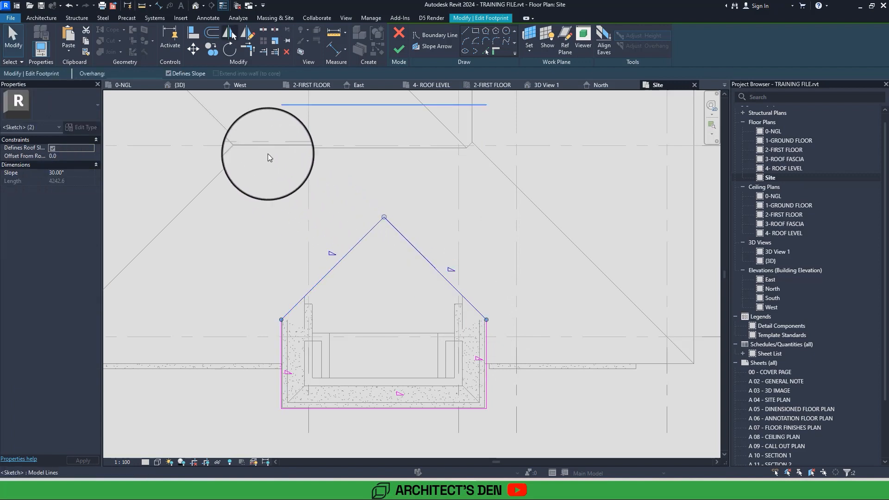
click(189, 74)
click(407, 104)
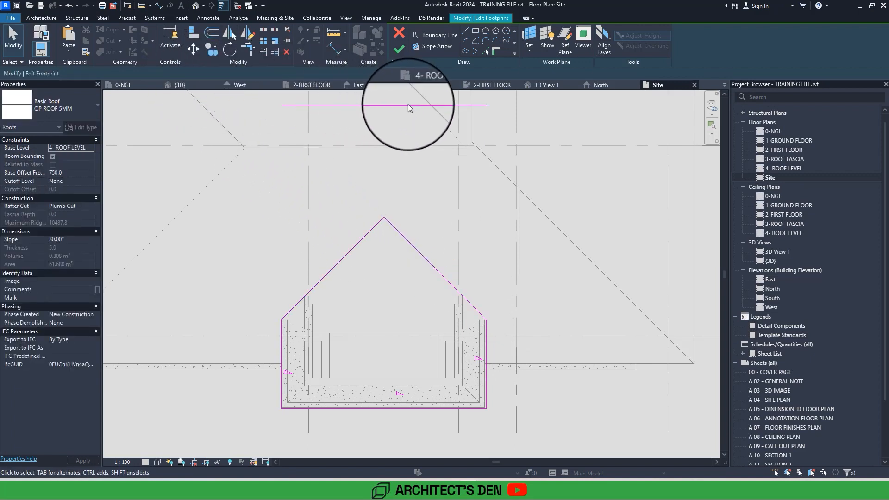
key(Delete)
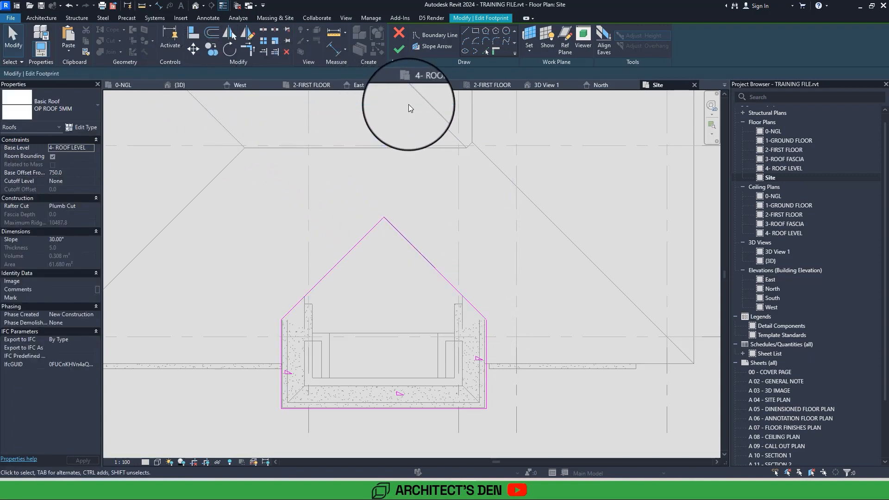
Finish the portal roof's footprint edit and return to the default 3D view.
click(399, 49)
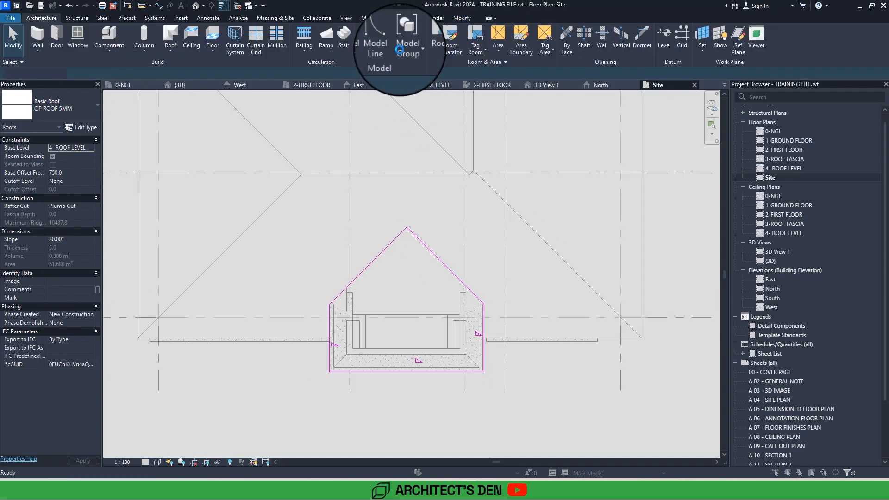
click(510, 242)
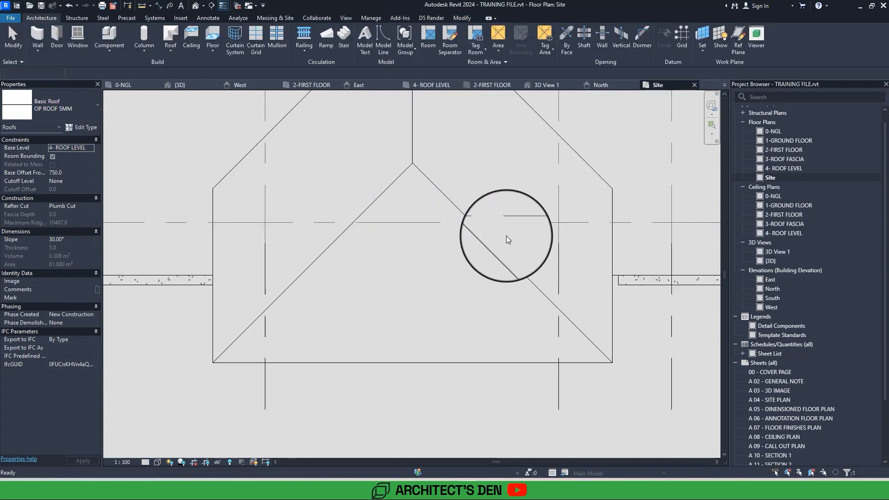
click(195, 5)
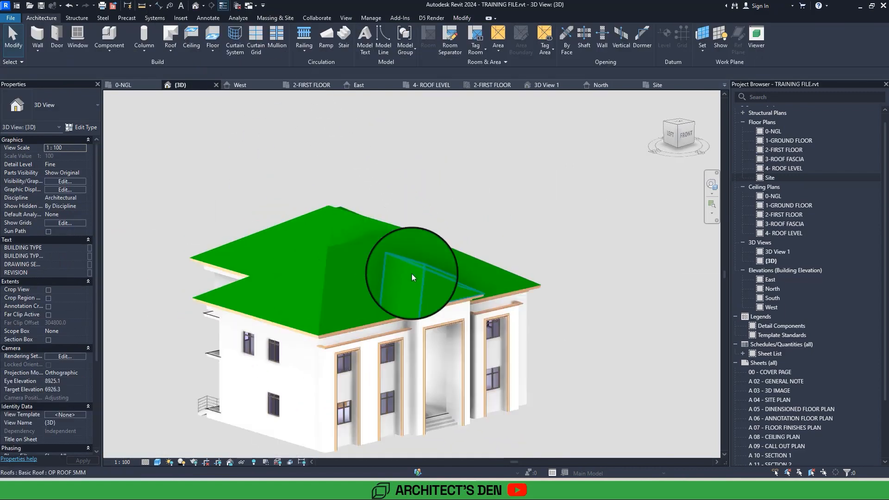
Select the main and portal roofs together and examine their junction around the portal from several angles.
scroll(420, 282, up, 2)
click(419, 282)
scroll(291, 286, up, 3)
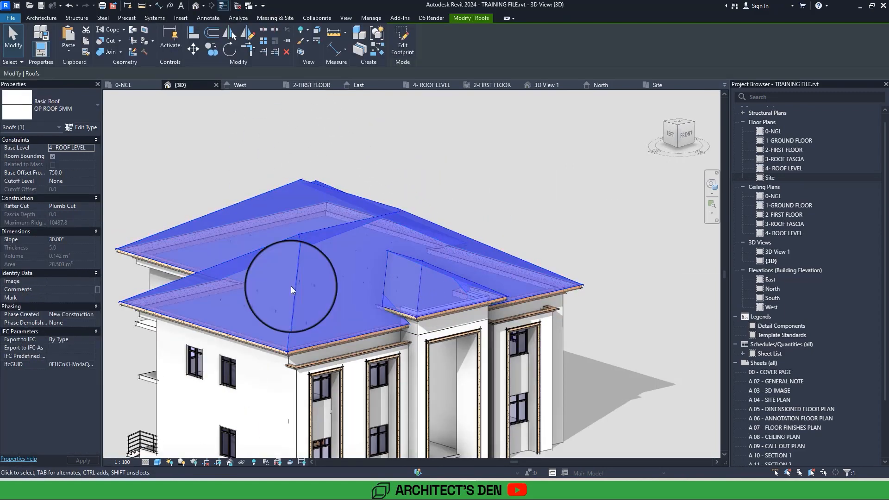
shift+middle_drag(291, 286, 291, 286)
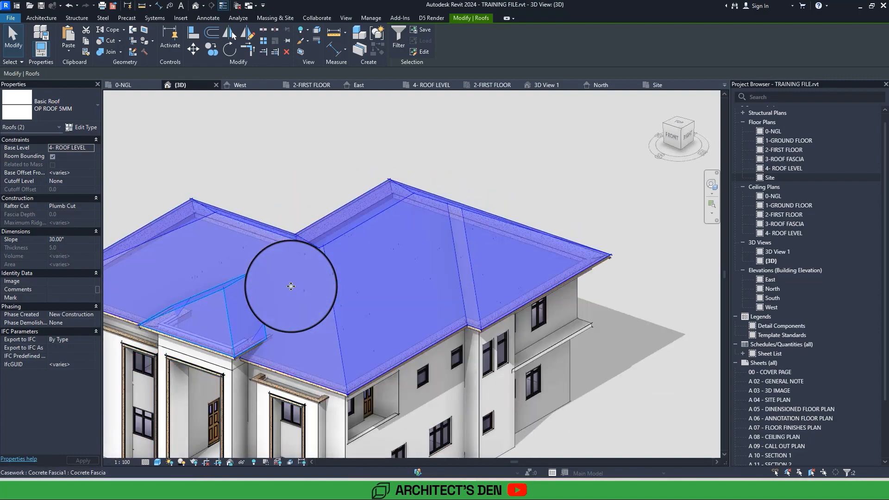
scroll(291, 286, up, 5)
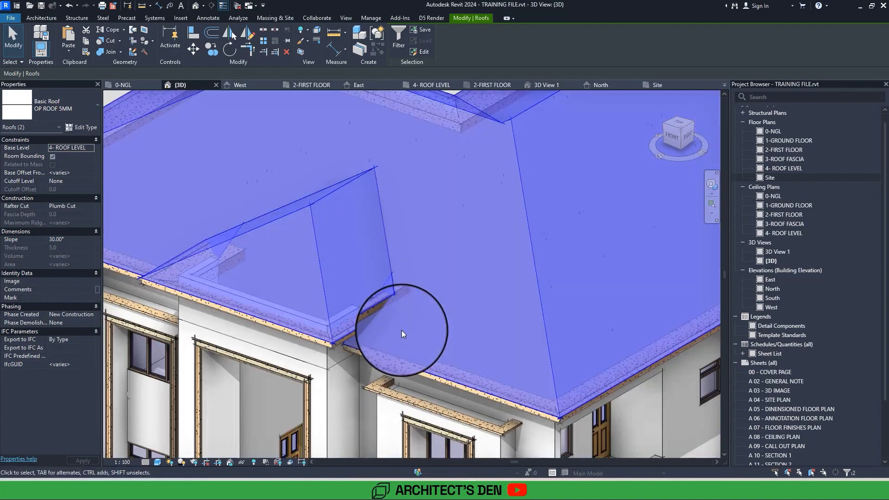
scroll(428, 338, up, 3)
scroll(432, 342, down, 3)
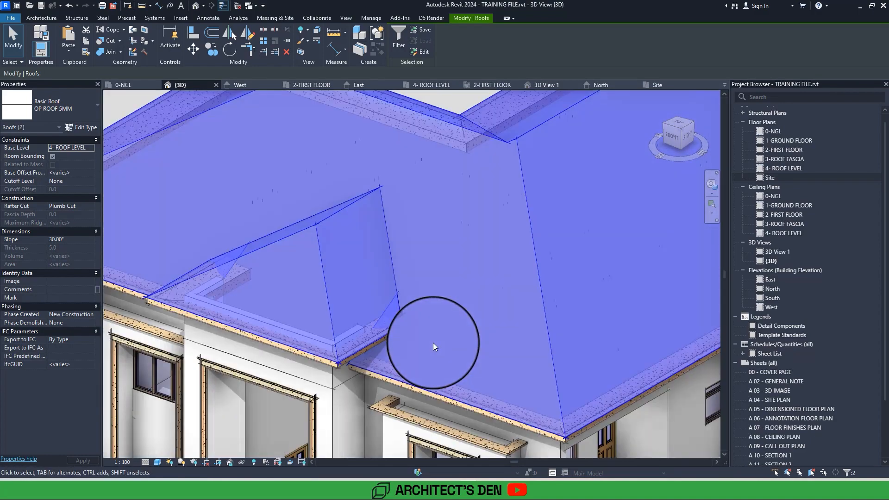
shift+middle_drag(432, 343, 350, 254)
middle_drag(448, 282, 349, 255)
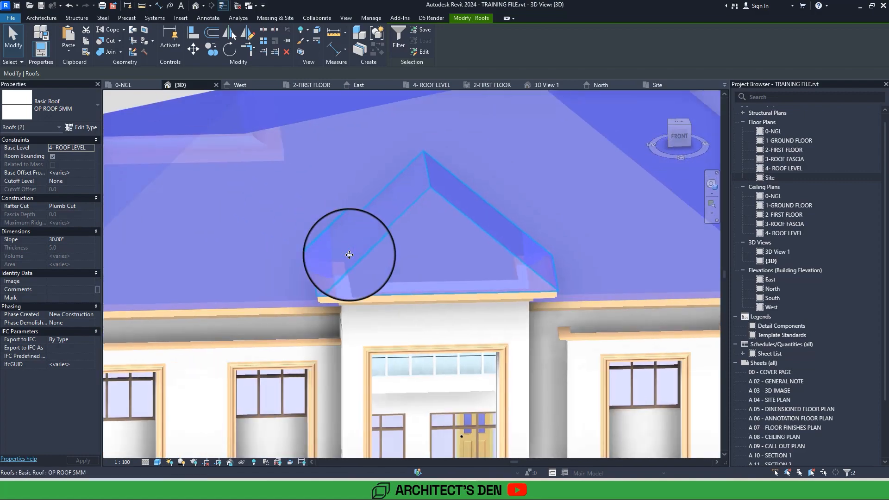
scroll(348, 256, down, 5)
click(609, 304)
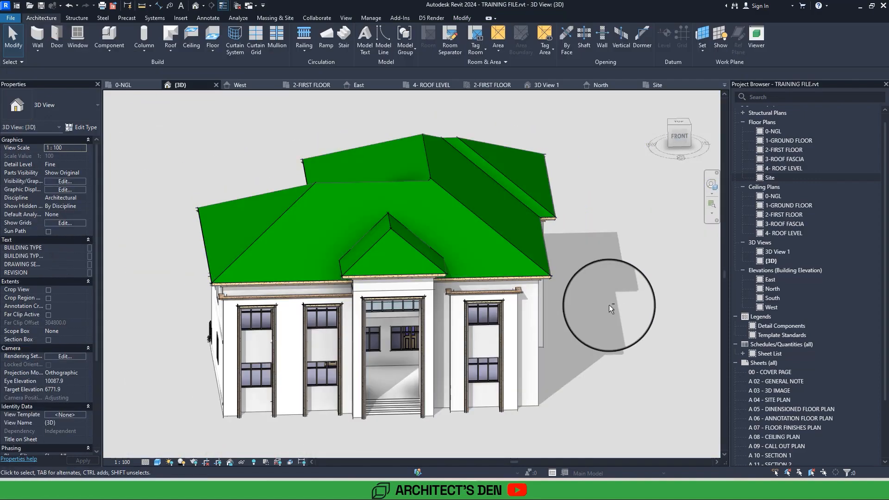
Check the facade from a low front angle and open the 3D View 1 perspective.
shift+middle_drag(609, 305, 640, 296)
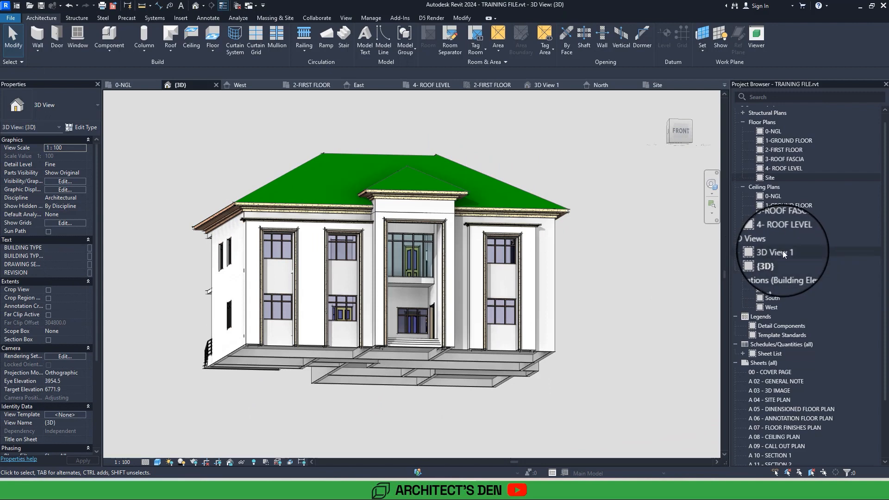
double_click(782, 251)
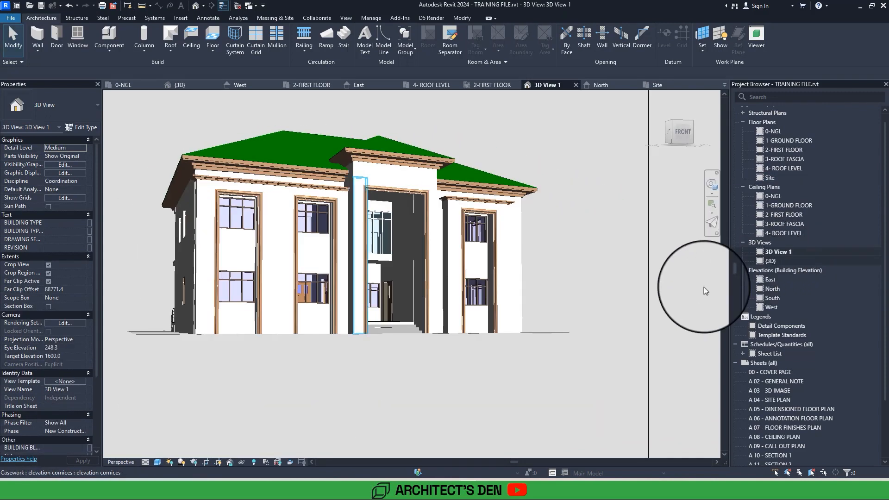
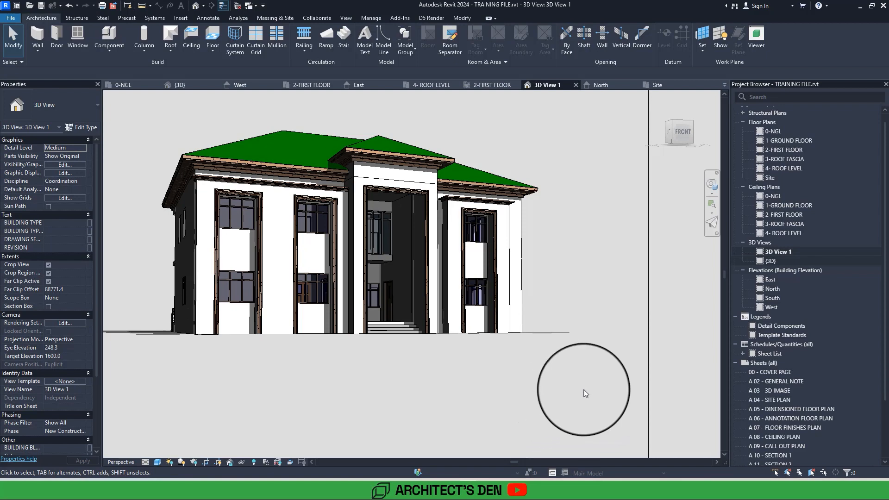
Open the 2-FIRST FLOOR plan and start a sketched railing path with the 900mm Pipe railing type.
scroll(588, 391, down, 2)
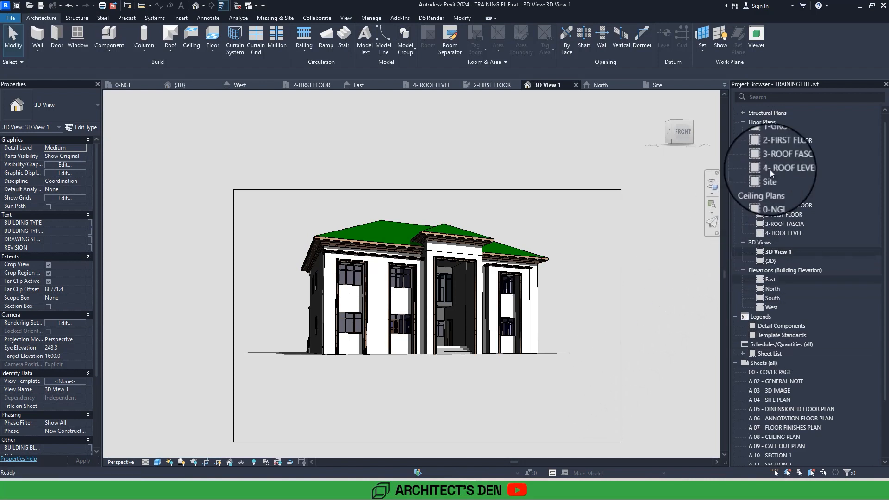
double_click(787, 148)
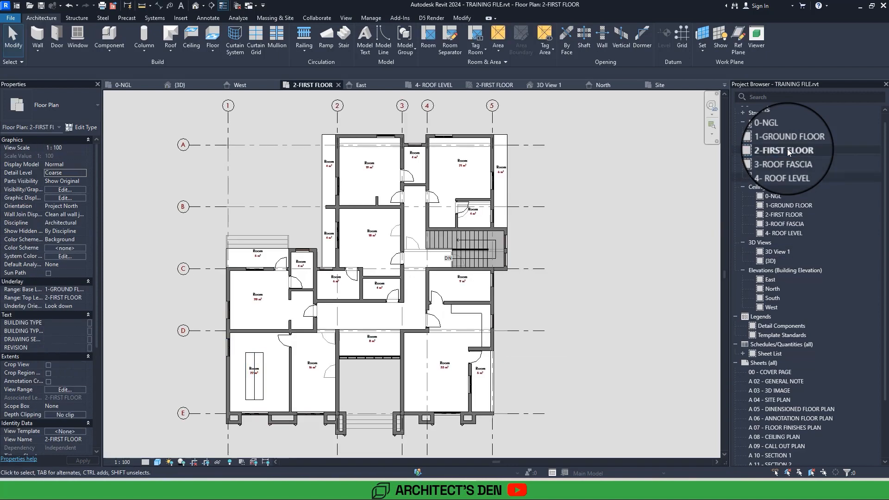
scroll(238, 260, up, 5)
scroll(184, 186, down, 4)
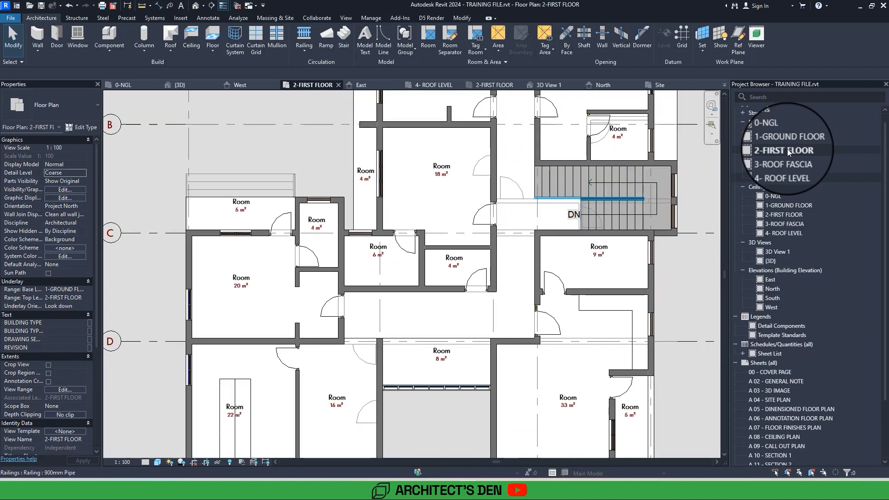
click(303, 46)
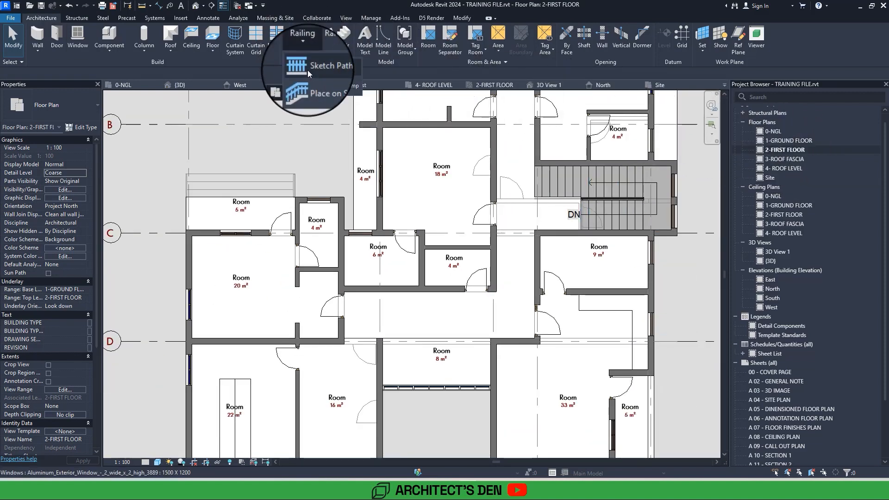
click(307, 69)
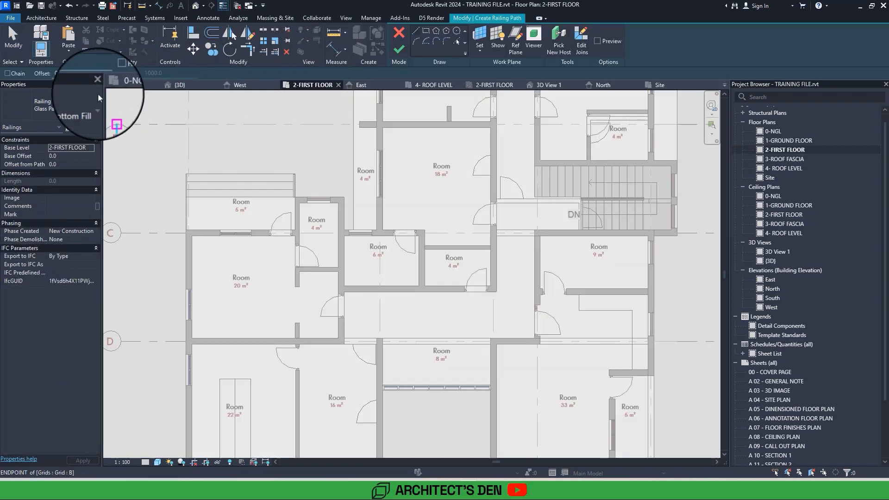
click(52, 99)
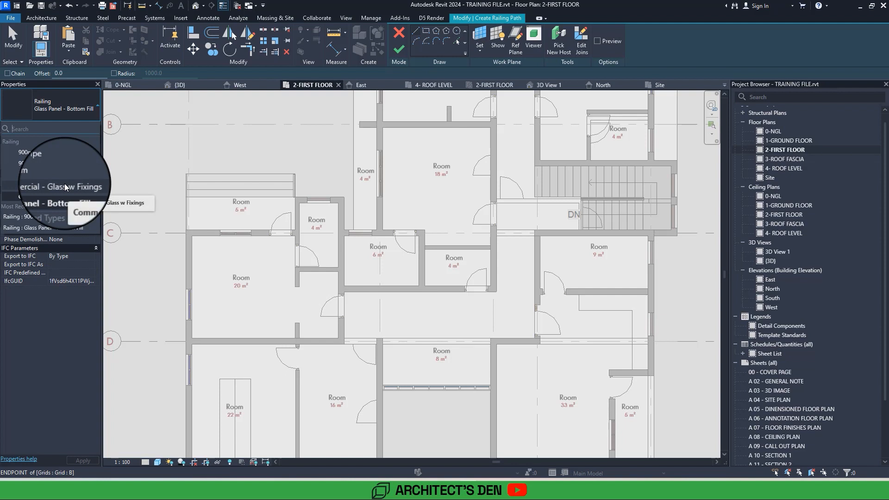
click(46, 154)
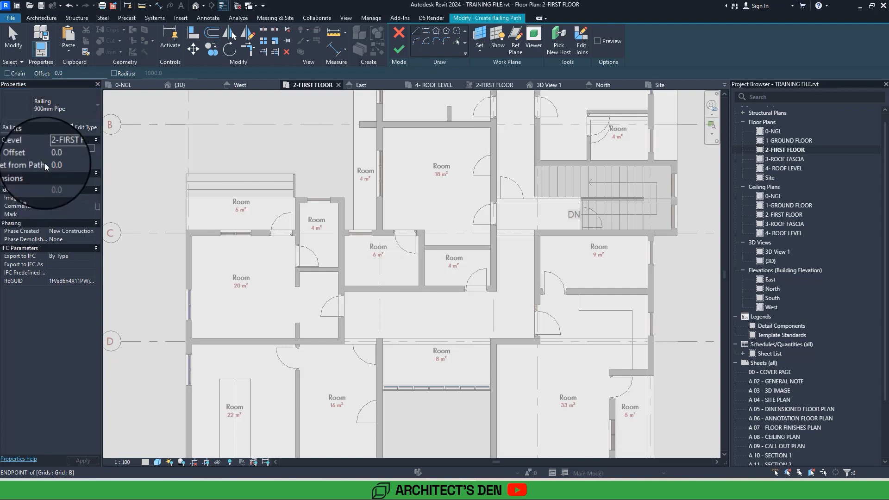
Sketch an L-shaped railing path along the outer edges of the 5 m² rear balcony up to the adjoining wall and finish it.
scroll(186, 197, up, 5)
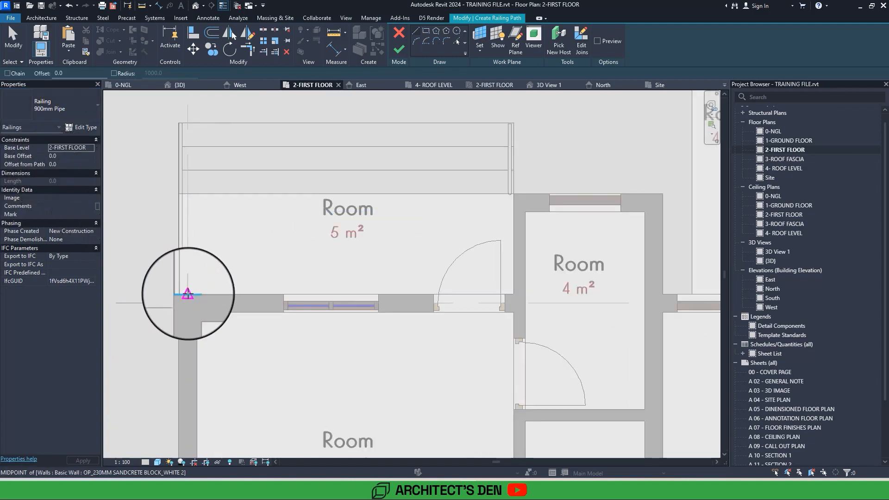
click(188, 199)
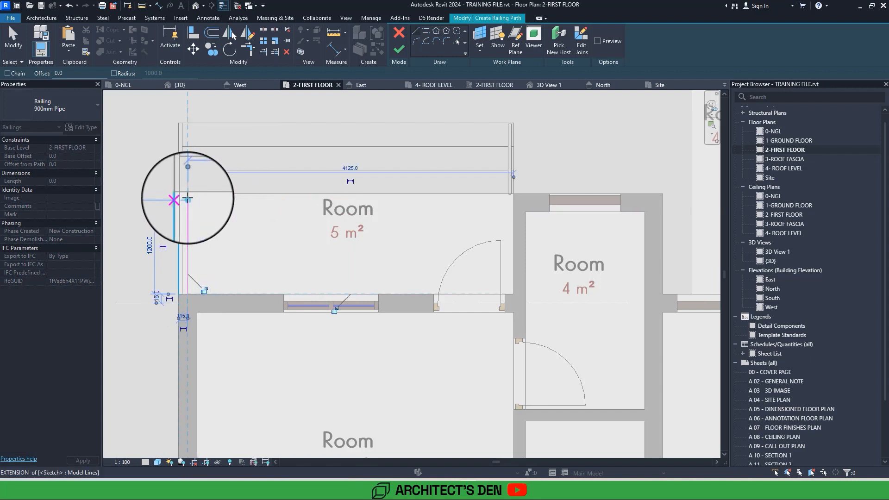
click(187, 200)
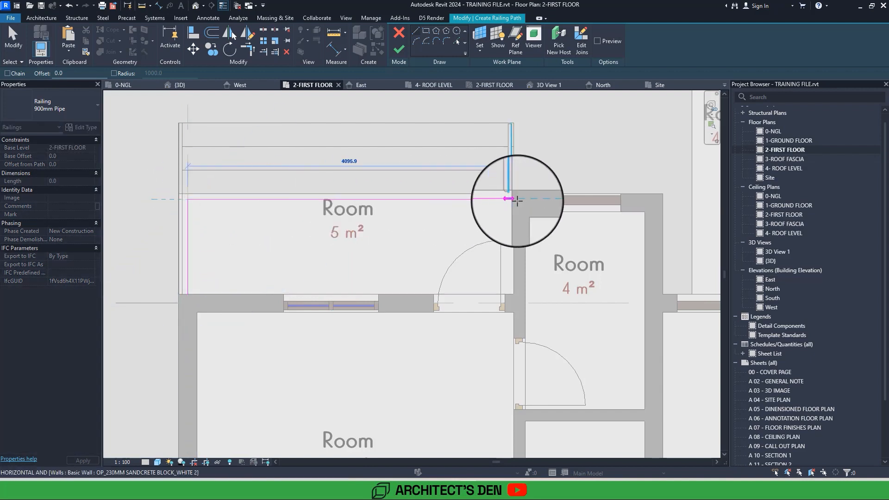
scroll(518, 200, up, 2)
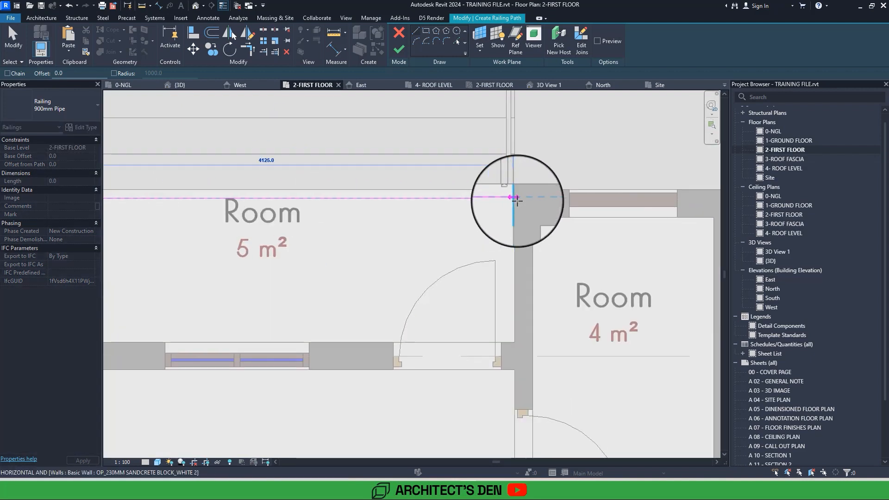
click(515, 199)
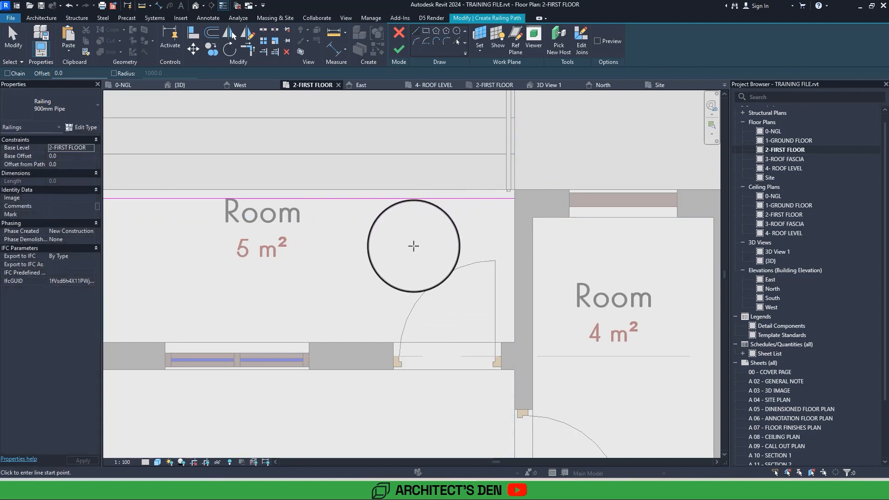
scroll(413, 246, down, 6)
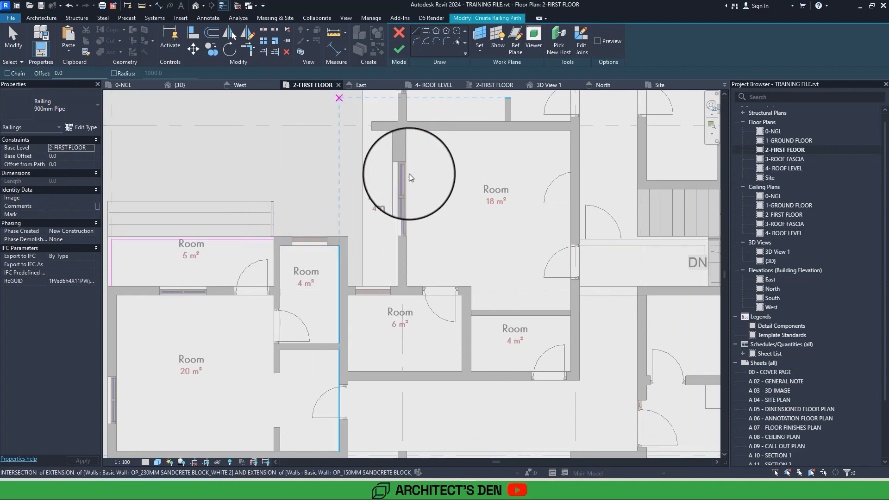
click(402, 53)
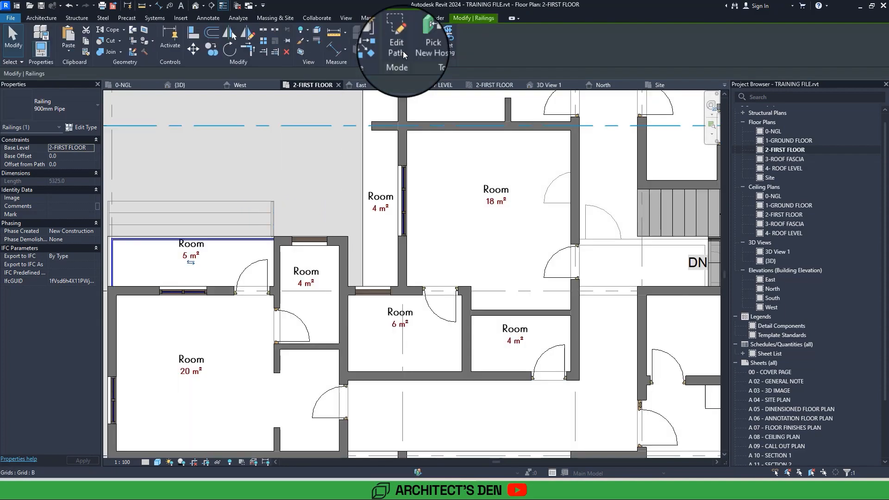
Isolate the new balcony railing in a 3D selection box and inspect it from the rear corner.
middle_drag(310, 242, 433, 226)
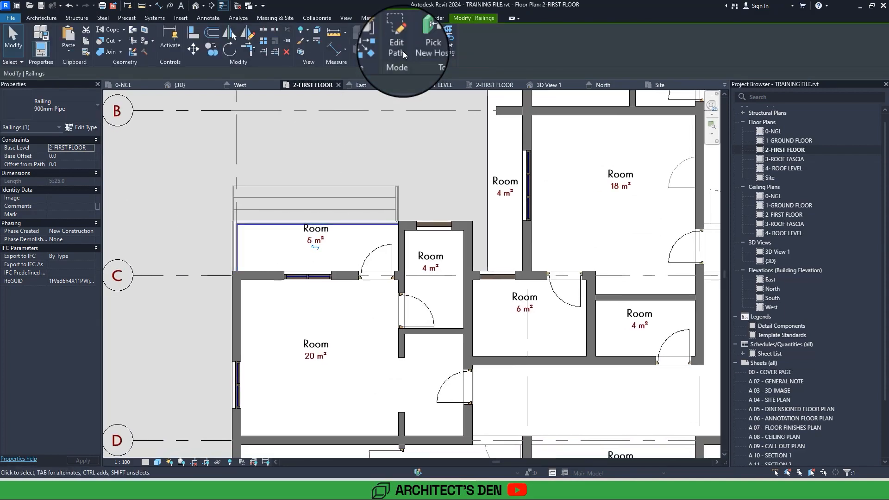
click(300, 51)
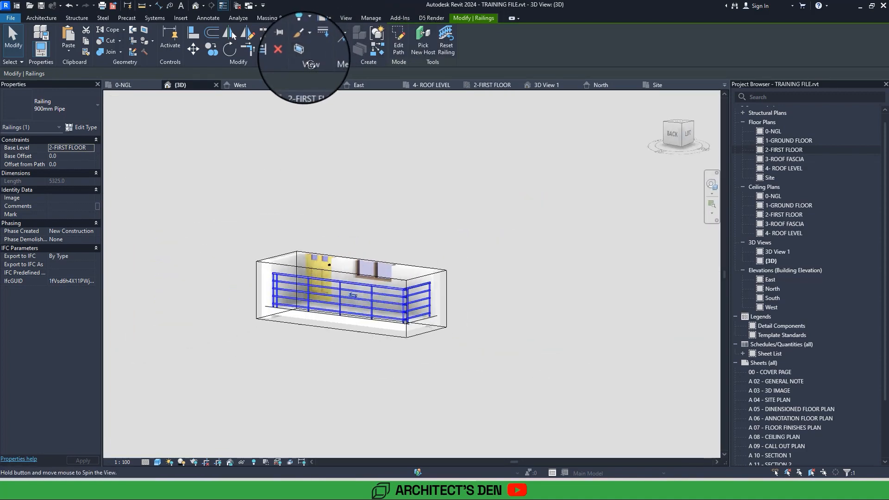
click(448, 379)
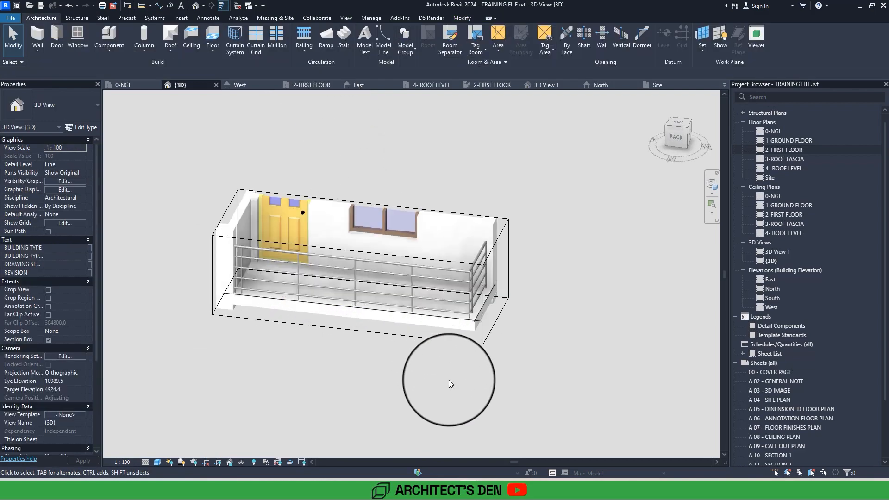
shift+middle_drag(449, 380, 488, 365)
scroll(502, 359, up, 2)
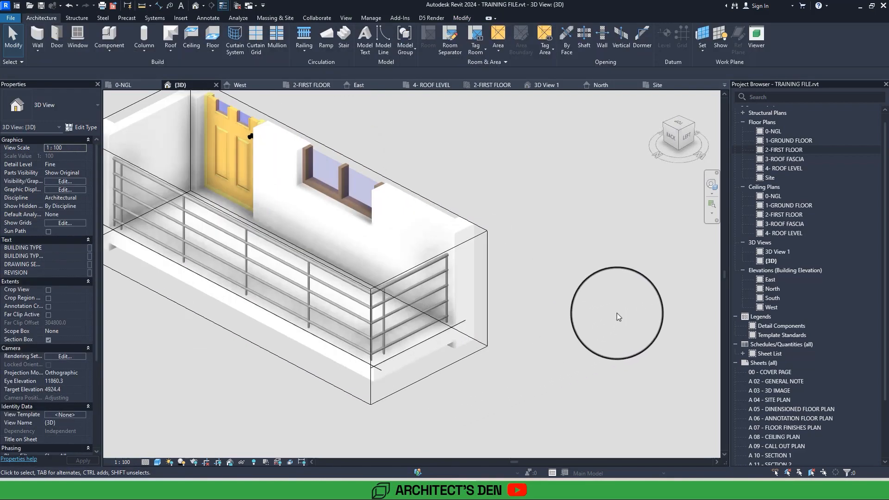
mouse_move(616, 313)
middle_down()
mouse_move(633, 315)
mouse_move(659, 345)
mouse_move(614, 289)
middle_up()
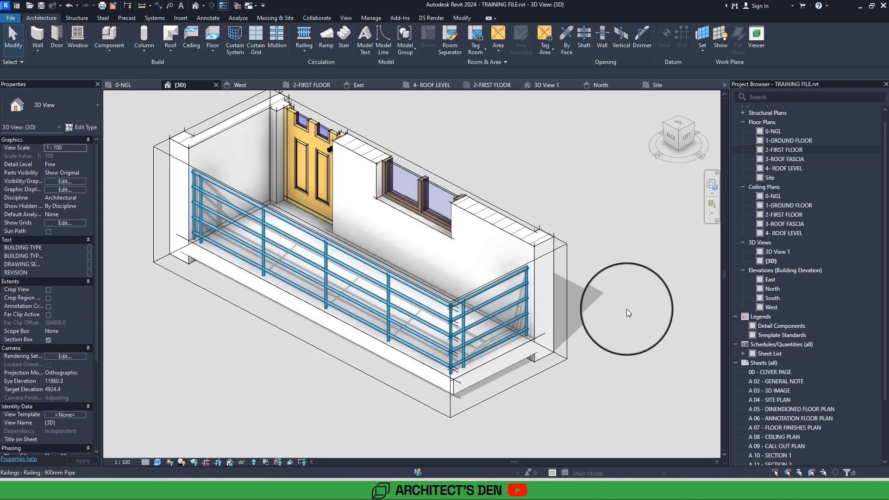
Extend the section box upward past the roof fascia to view the whole balcony, and turn the section box off.
scroll(623, 307, down, 4)
click(551, 277)
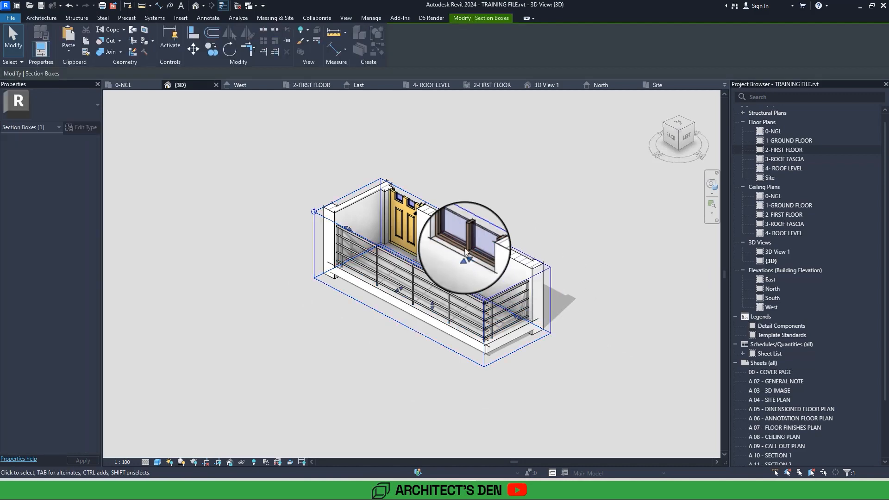
drag(466, 251, 441, 118)
shift+middle_drag(442, 118, 448, 124)
middle_drag(656, 367, 656, 367)
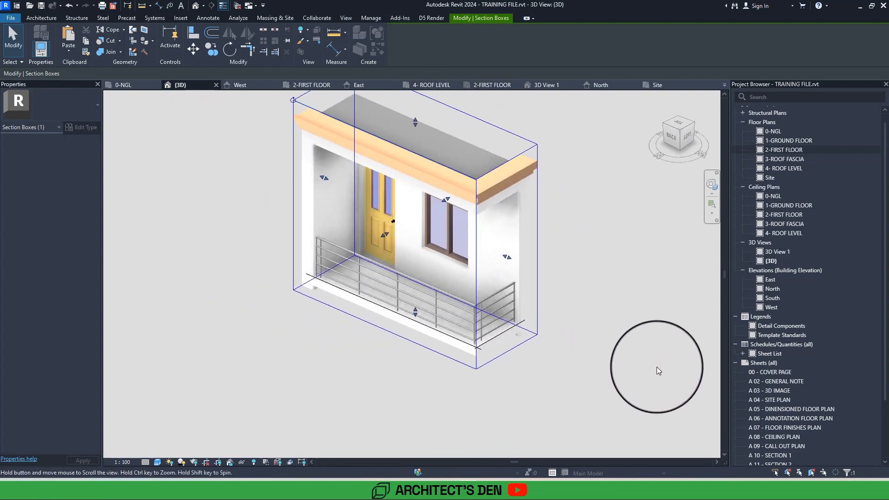
click(656, 367)
key(z)
key(e)
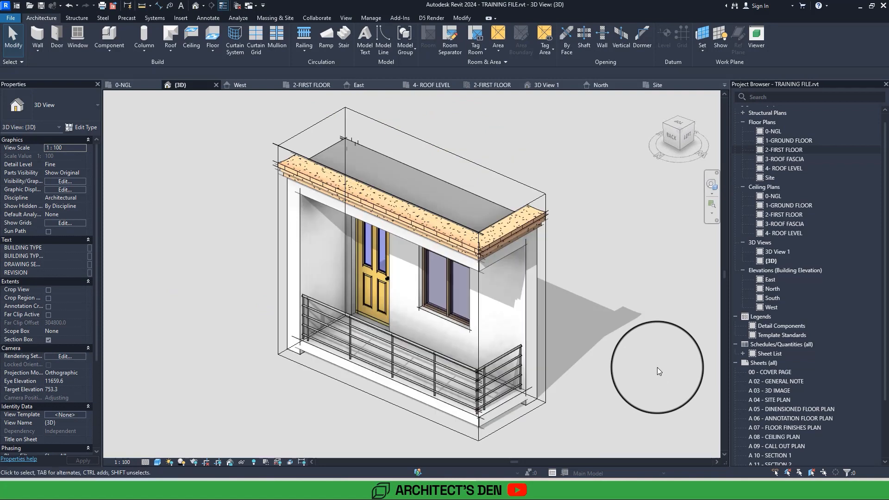
click(50, 340)
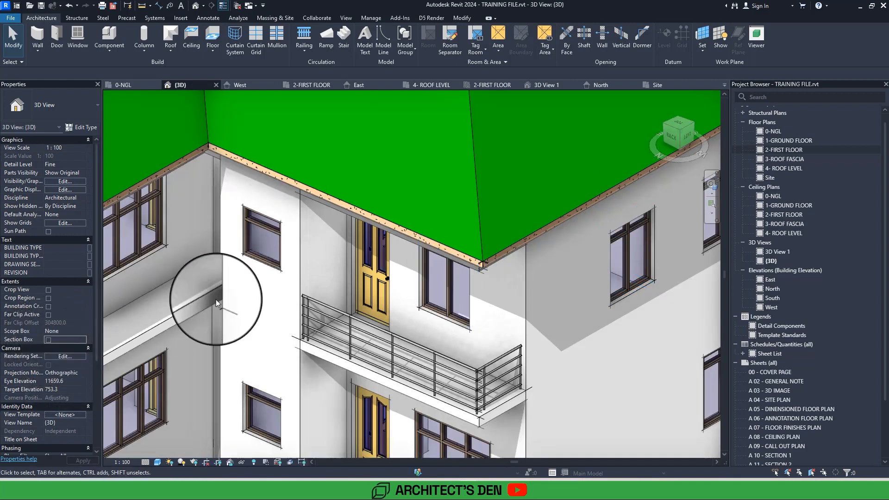
Return to the 2-FIRST FLOOR plan and start another 900mm Pipe railing based on the existing balcony railing.
double_click(787, 150)
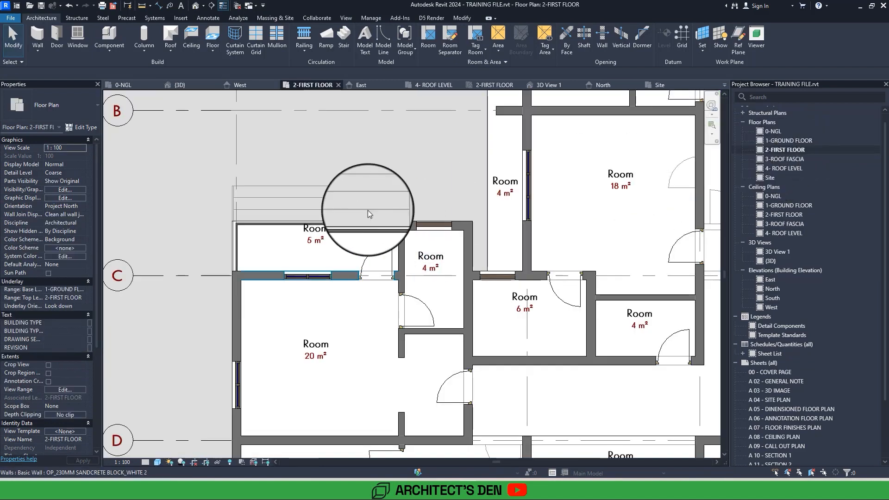
click(257, 225)
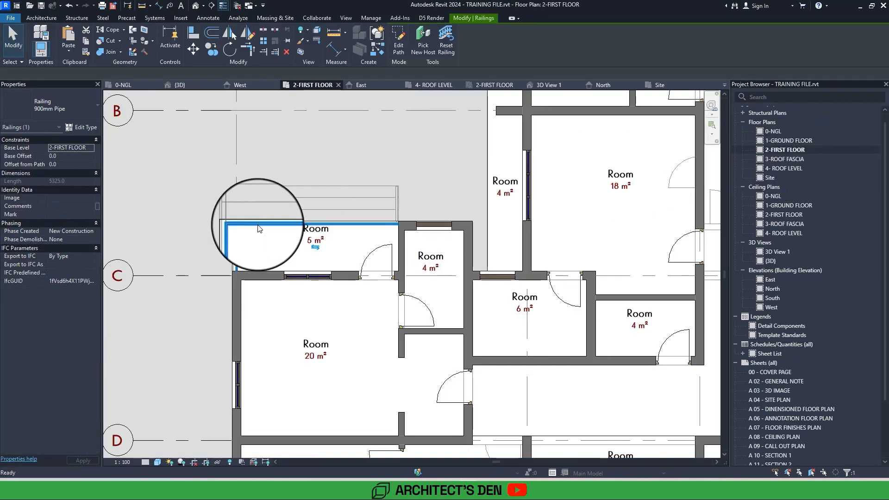
double_click(257, 226)
scroll(258, 225, down, 3)
scroll(268, 244, up, 8)
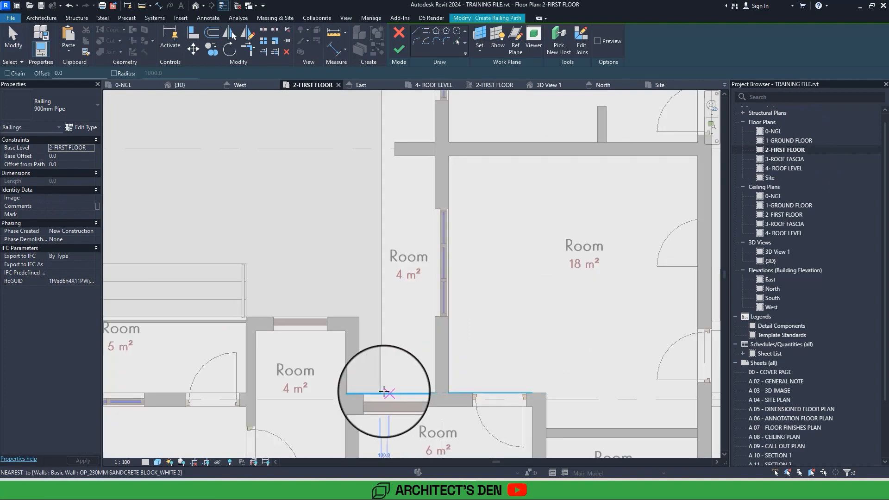
Sketch a straight railing path along the outer edge of the 4 m² balcony between grids C and B, and finish it.
scroll(383, 392, up, 3)
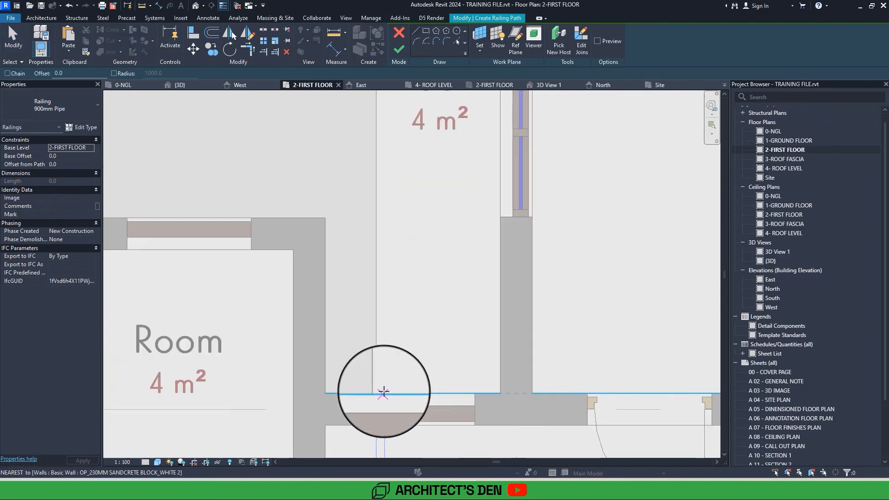
click(384, 392)
scroll(399, 221, down, 2)
middle_drag(400, 219, 395, 401)
scroll(388, 188, up, 1)
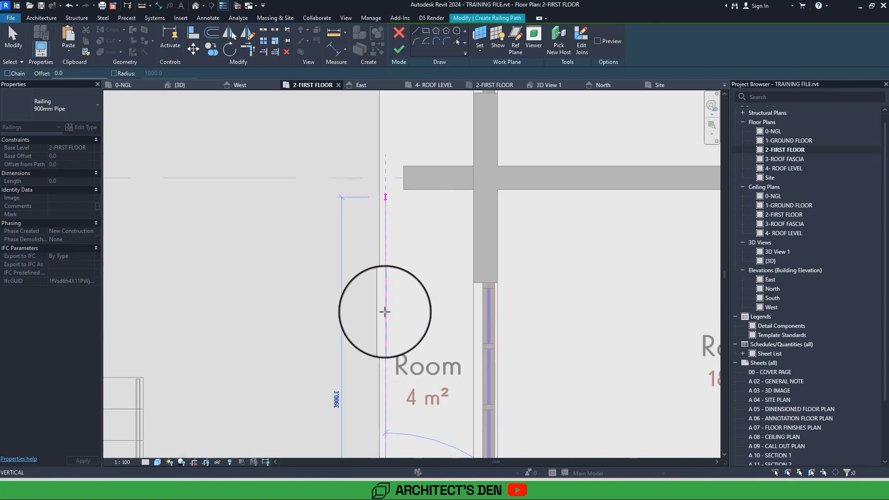
click(385, 191)
scroll(385, 189, down, 3)
scroll(387, 192, up, 2)
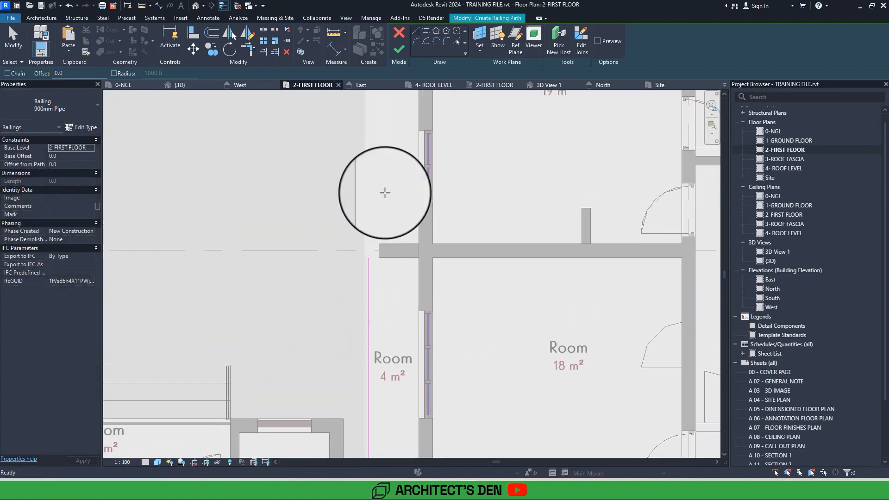
click(401, 52)
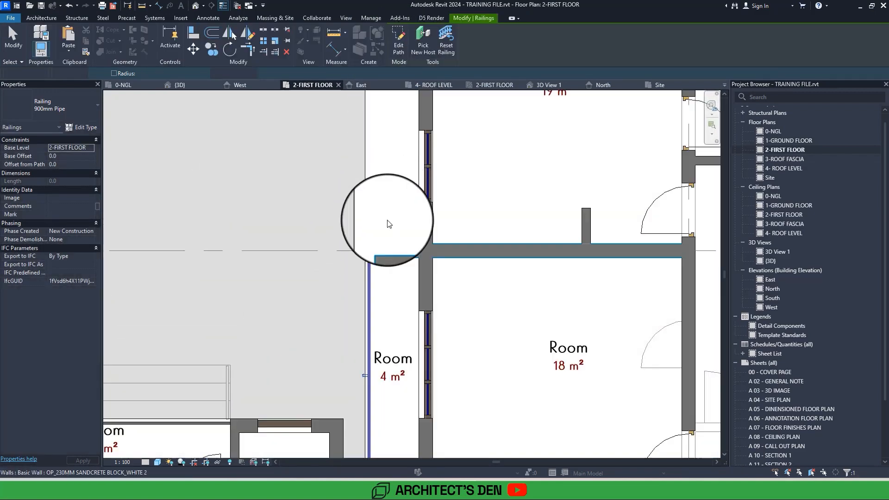
Try to stretch the end of the balcony dividing wall on grid B out to the balcony's outer edge.
click(388, 250)
scroll(370, 250, up, 3)
drag(365, 253, 362, 253)
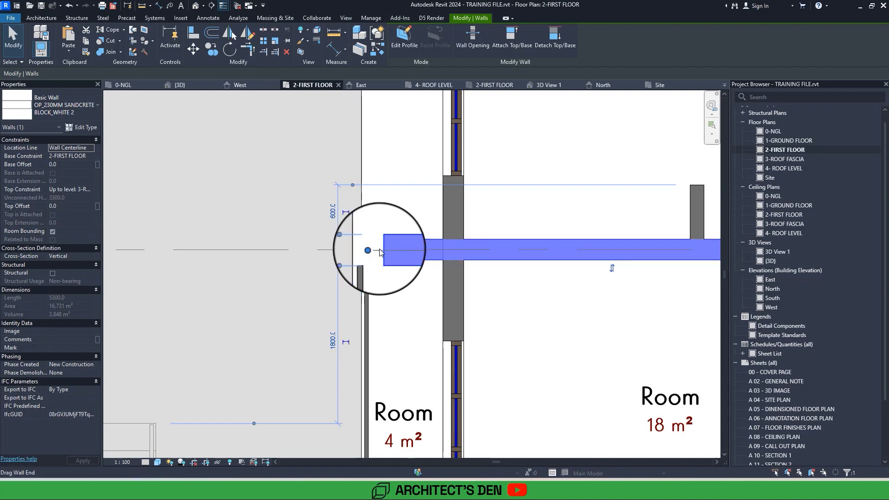
Open the default 3D view and check the rear balconies and their railings from a low angle.
click(194, 6)
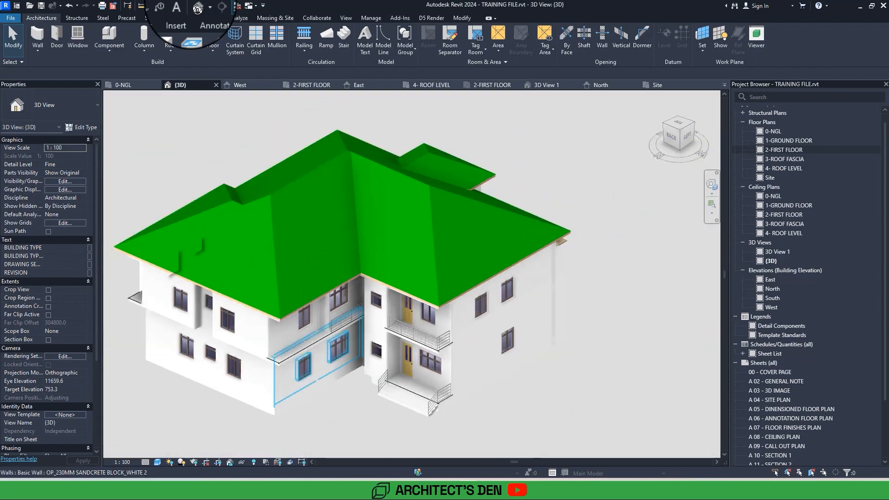
middle_drag(339, 352, 602, 227)
click(191, 5)
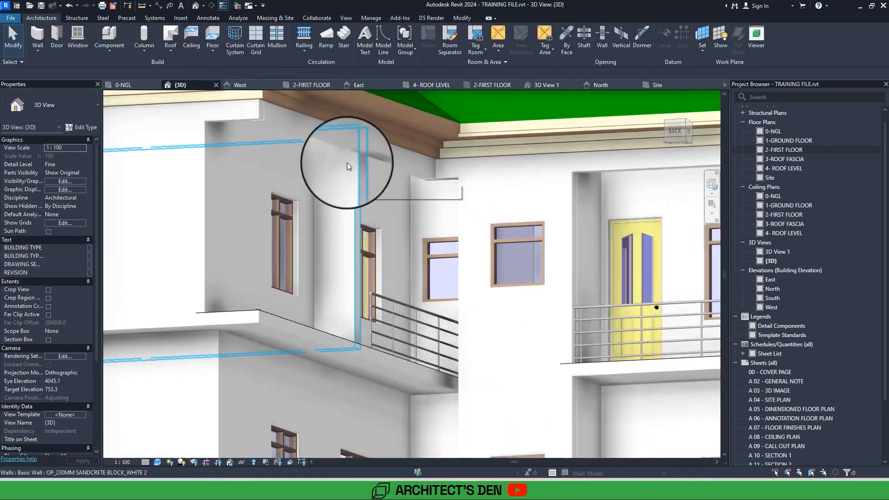
Unjoin the first-floor balcony's dividing wall from the geometry attached to it.
click(356, 172)
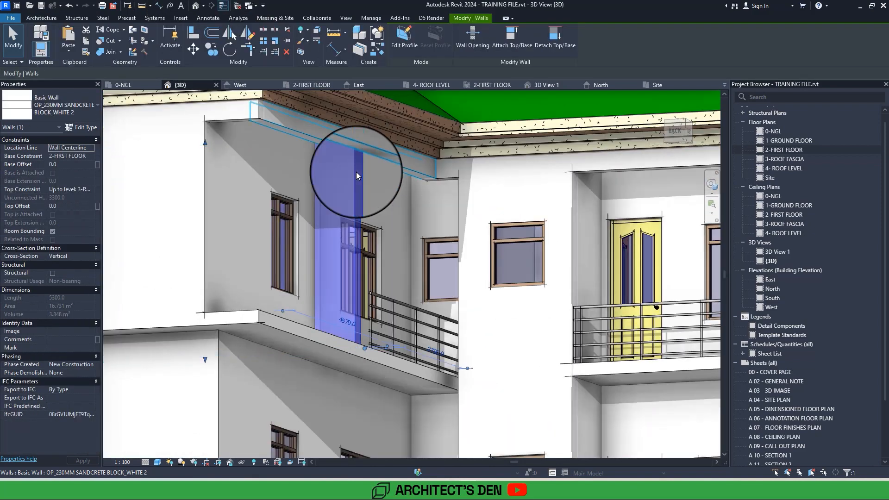
click(121, 51)
click(124, 88)
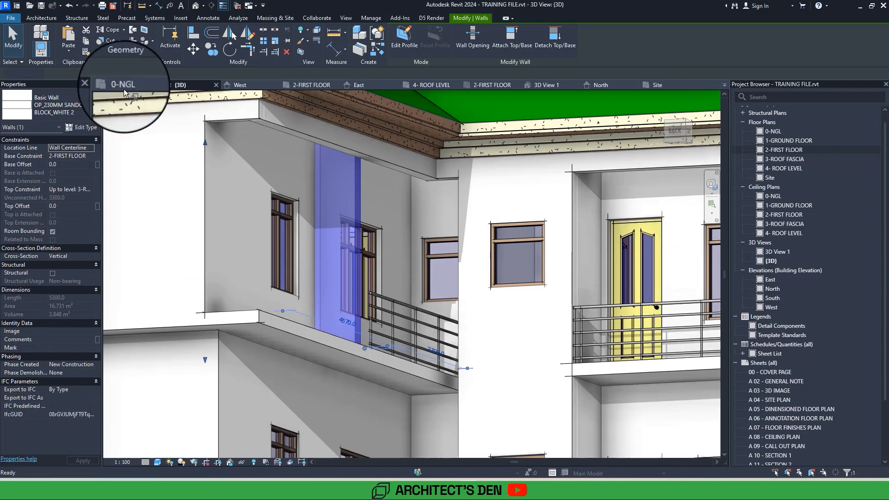
click(355, 180)
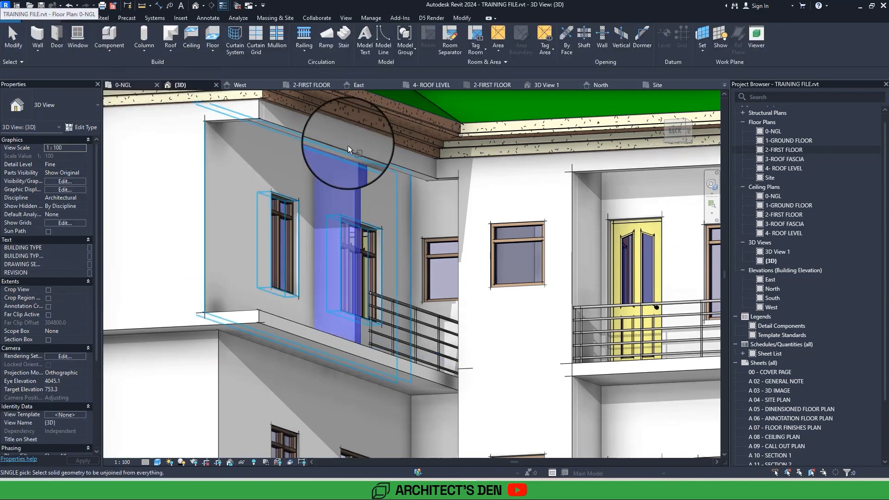
click(274, 124)
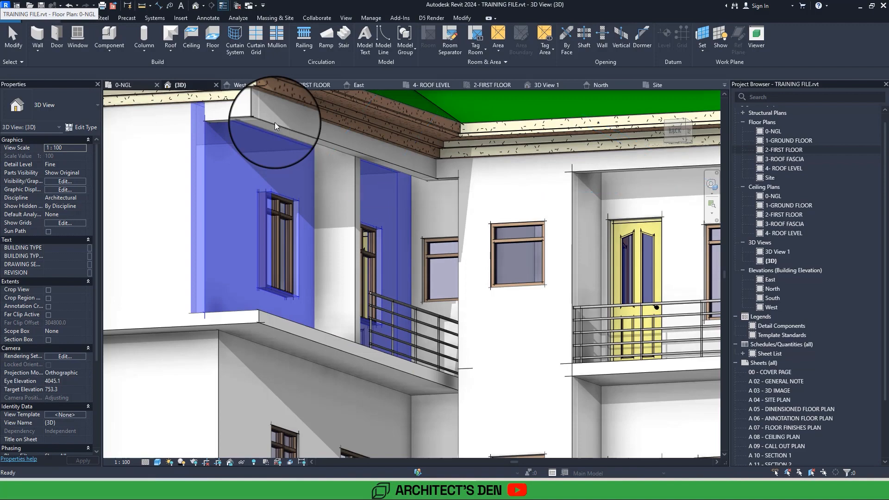
key(Escape)
Stretch the free end of the balcony dividing wall outward past the overhead beam to a wall length of 5600 mm.
click(354, 165)
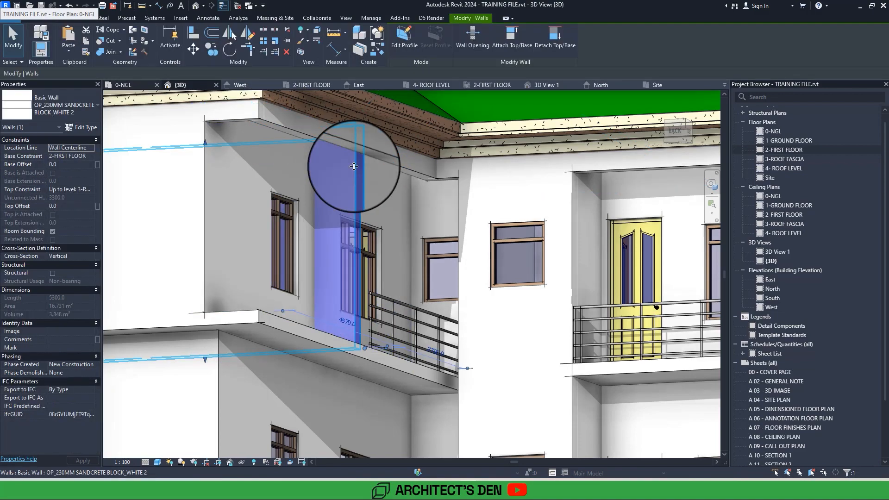
shift+middle_drag(354, 166, 343, 314)
drag(342, 314, 348, 320)
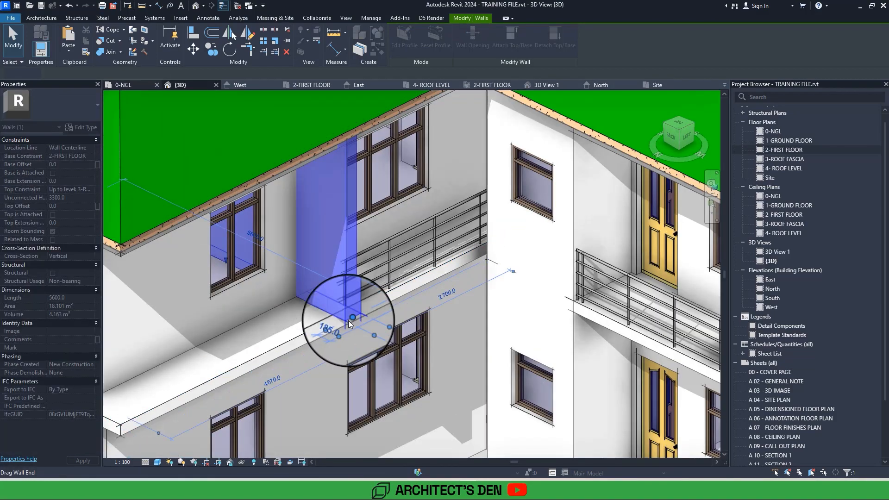
scroll(348, 320, down, 3)
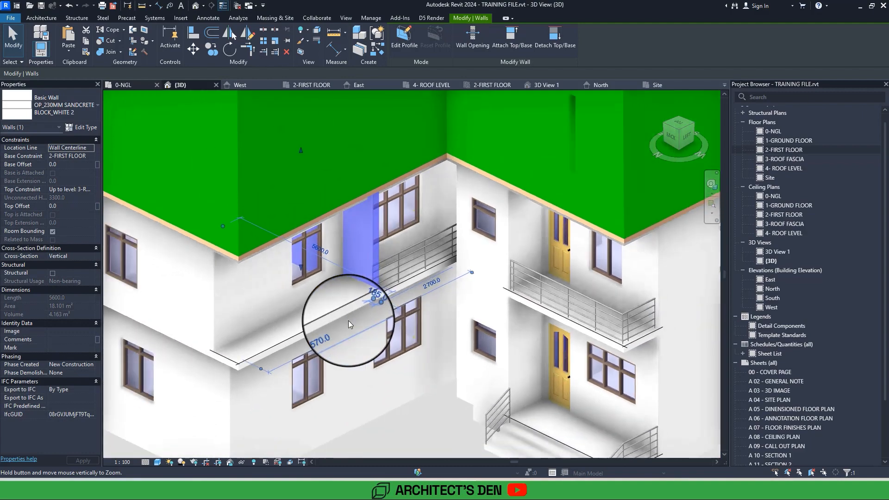
mouse_move(348, 320)
shift+middle_down()
mouse_move(355, 327)
mouse_move(349, 320)
shift+middle_up()
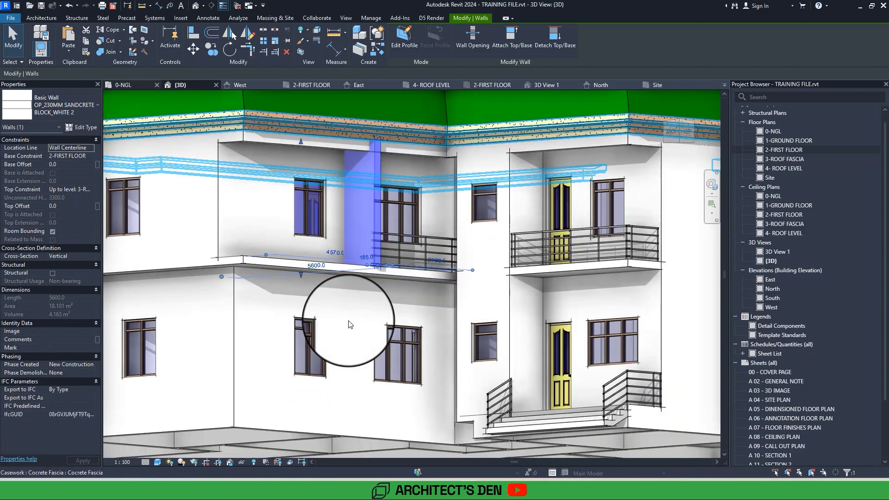
scroll(348, 321, up, 3)
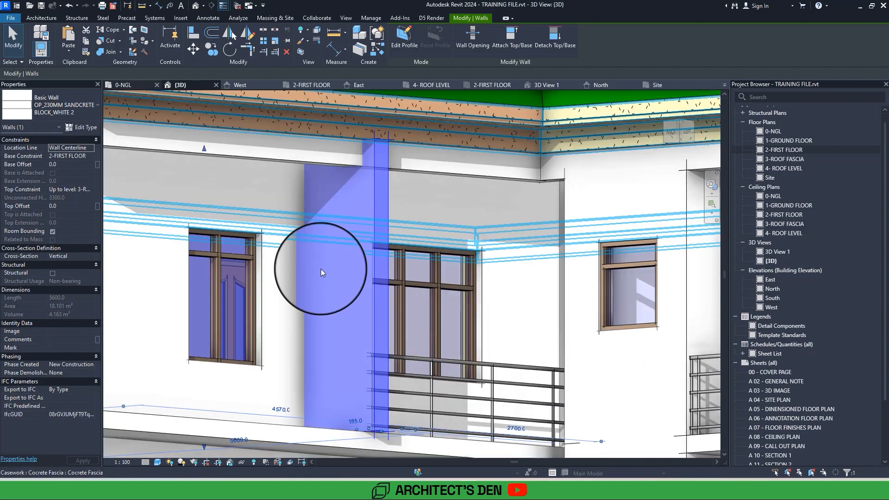
Align the projecting end of the dividing wall with the face of the beam above the balcony.
click(193, 32)
click(369, 160)
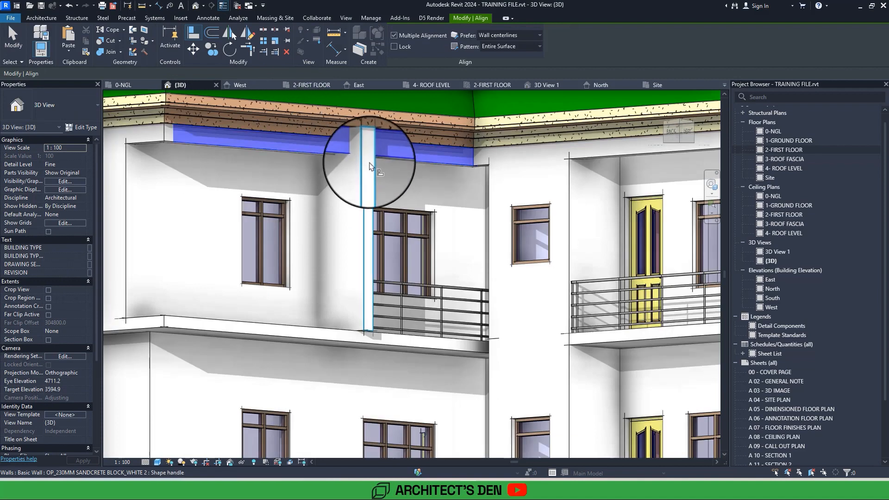
key(Escape)
key(Escape)
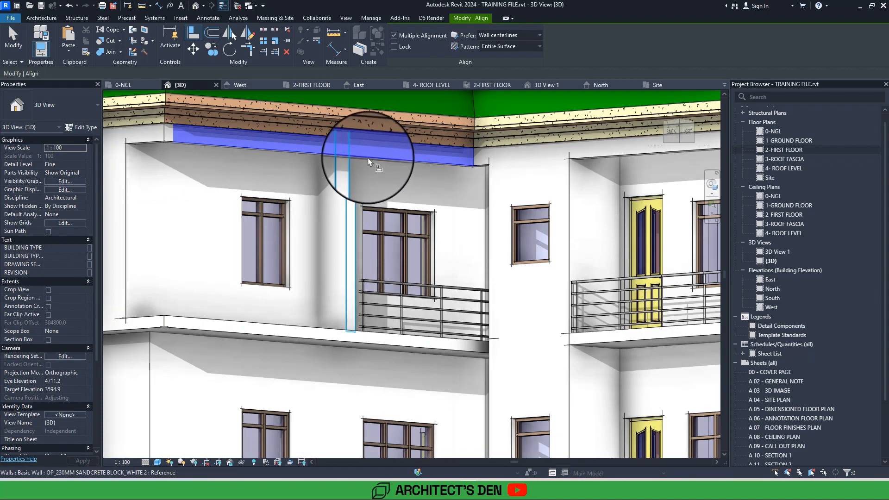
Split the beam wall above the balcony where it meets the dividing wall, using Split Element.
scroll(367, 157, up, 2)
key(s)
key(l)
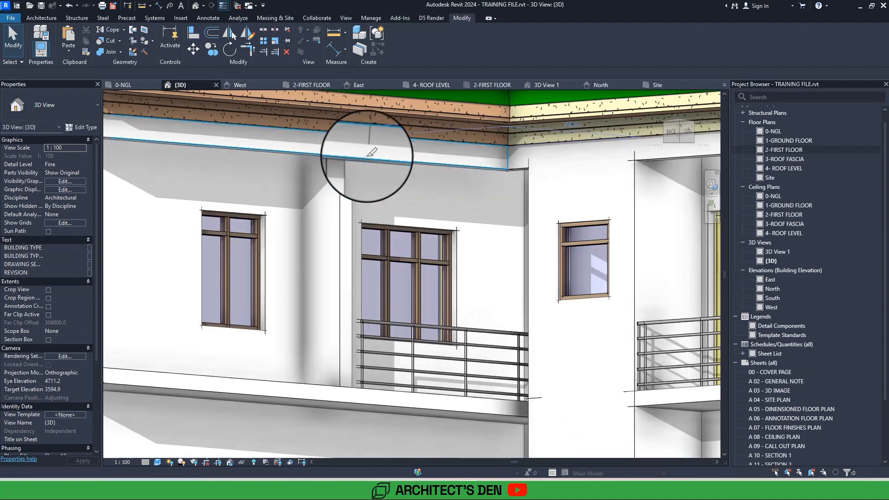
scroll(351, 155, up, 3)
click(346, 156)
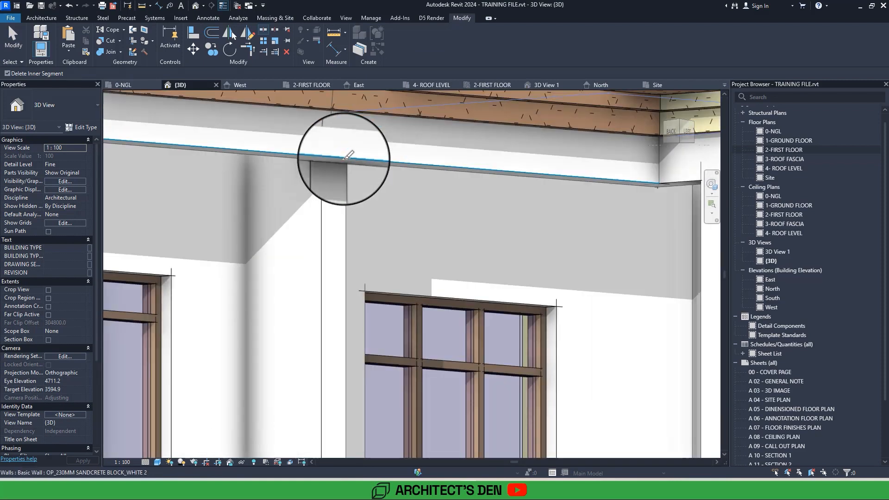
key(Escape)
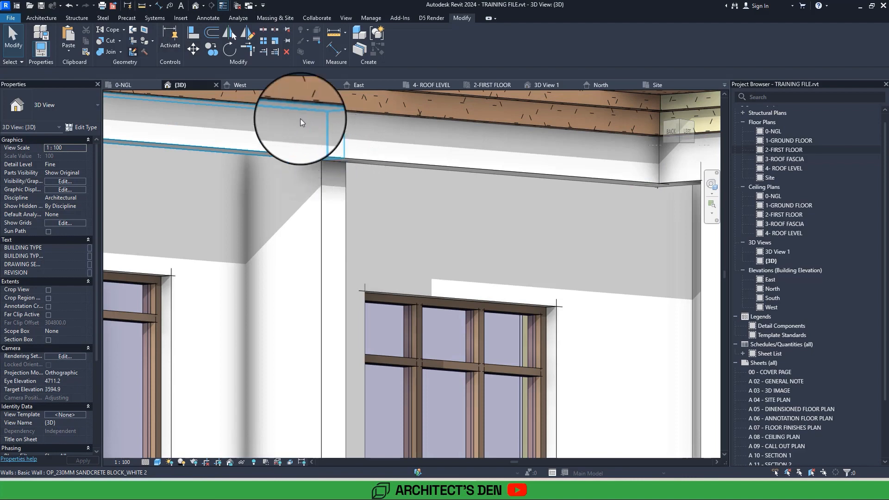
Trim the beam segment above the balcony railing and the dividing wall to form a corner.
click(251, 51)
click(359, 164)
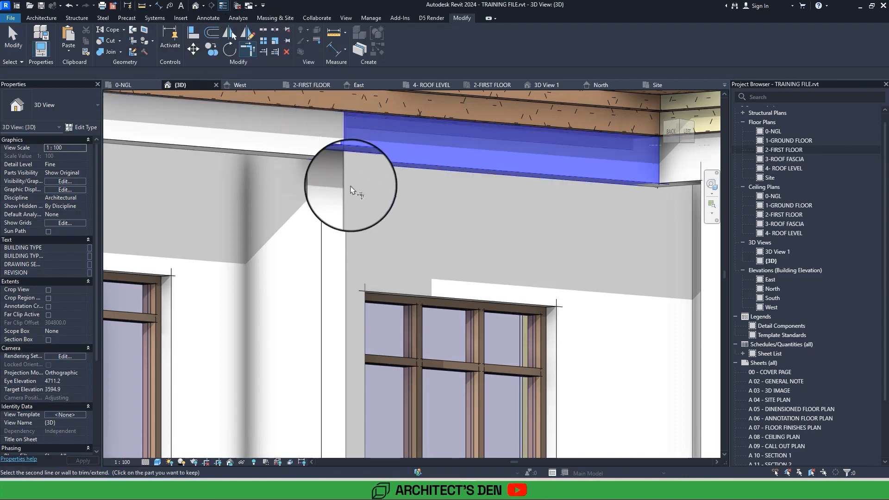
click(342, 203)
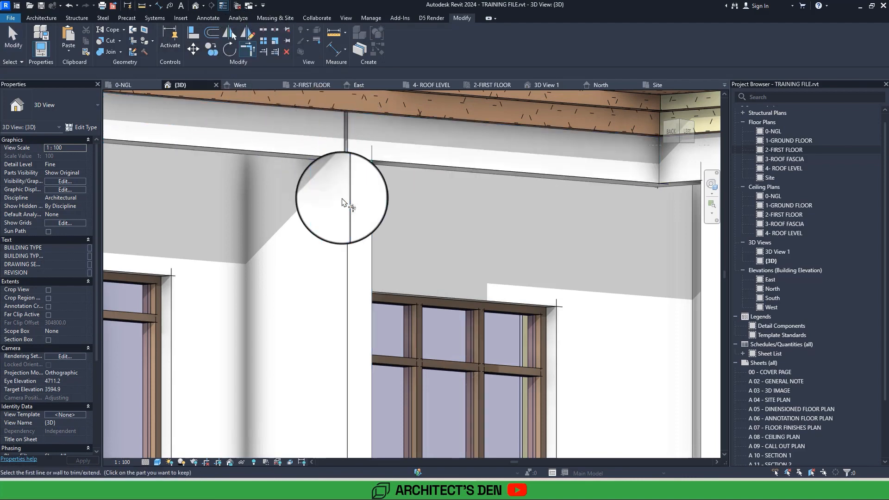
scroll(343, 202, down, 5)
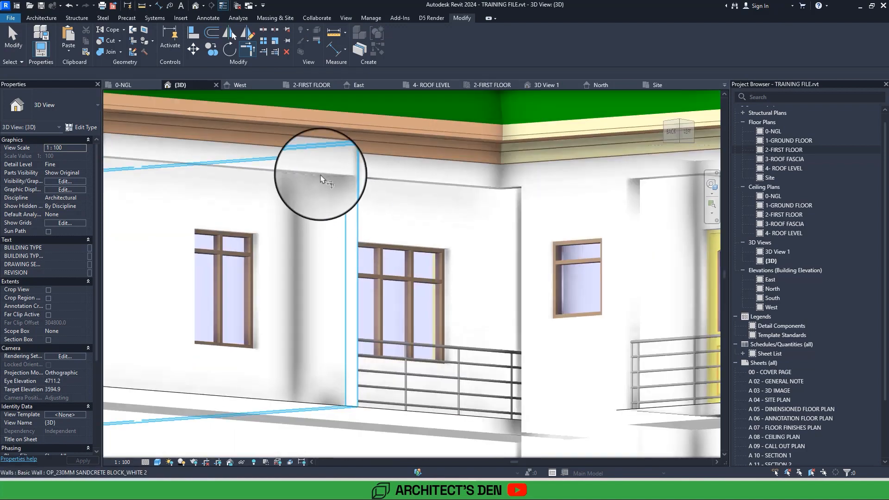
Try to align the dividing wall with the adjoining overhead beam.
click(193, 33)
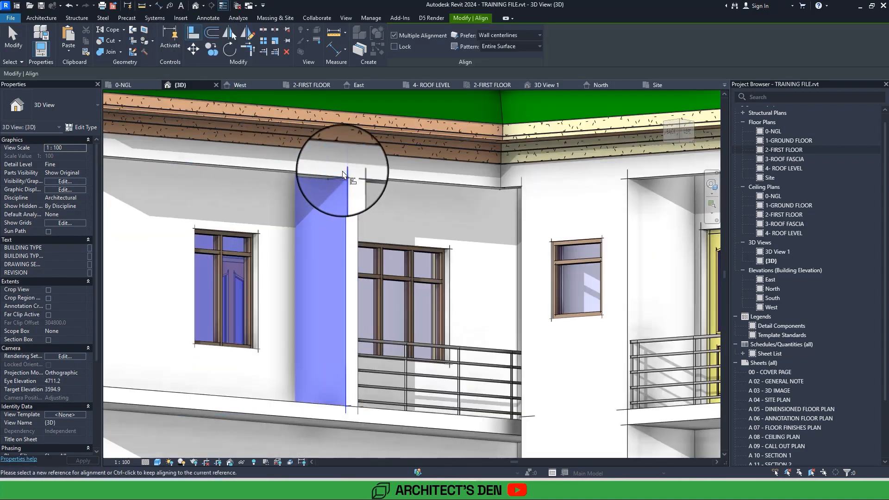
key(Escape)
key(Escape)
Inspect the junction between the balcony dividing wall and the two overhead beam segments.
scroll(351, 192, up, 1)
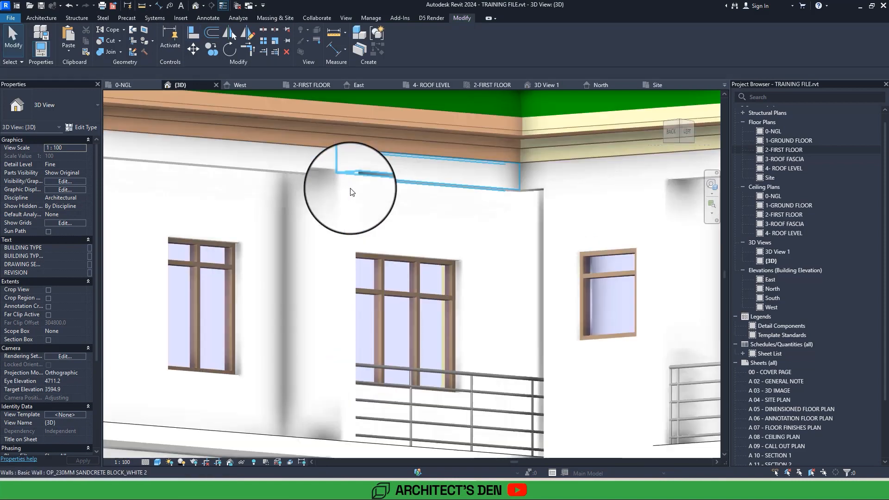
scroll(351, 193, up, 2)
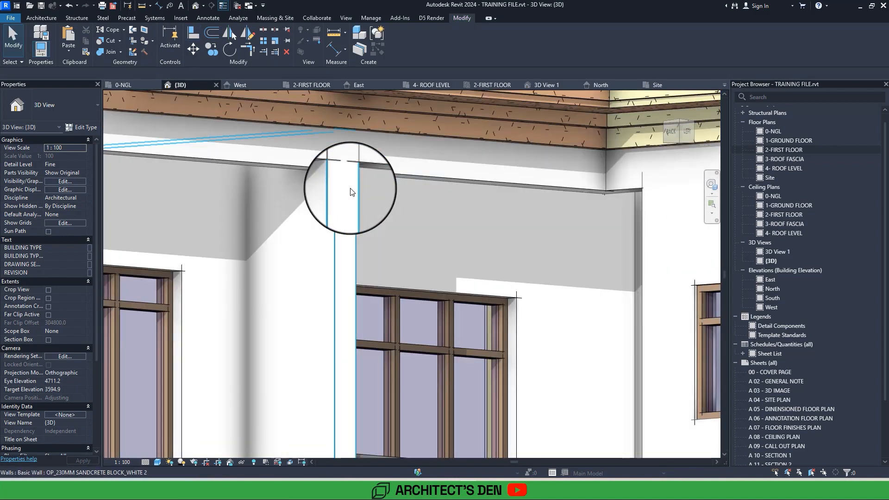
scroll(350, 193, down, 3)
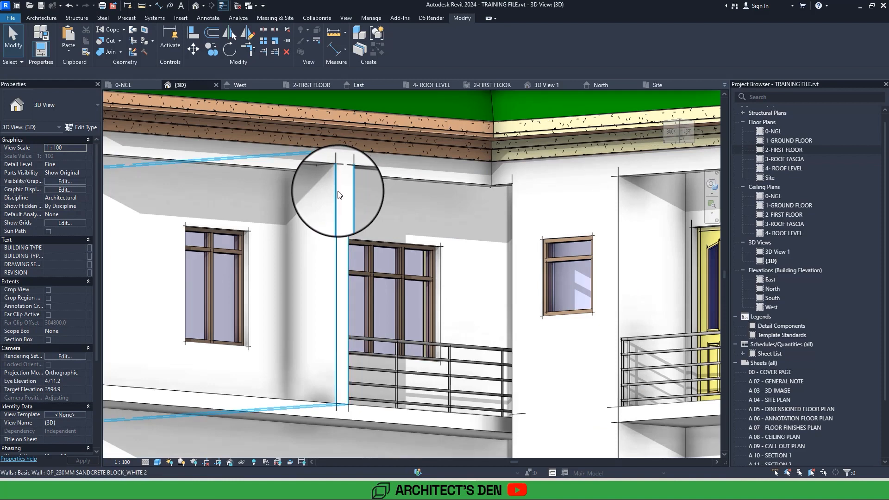
click(337, 191)
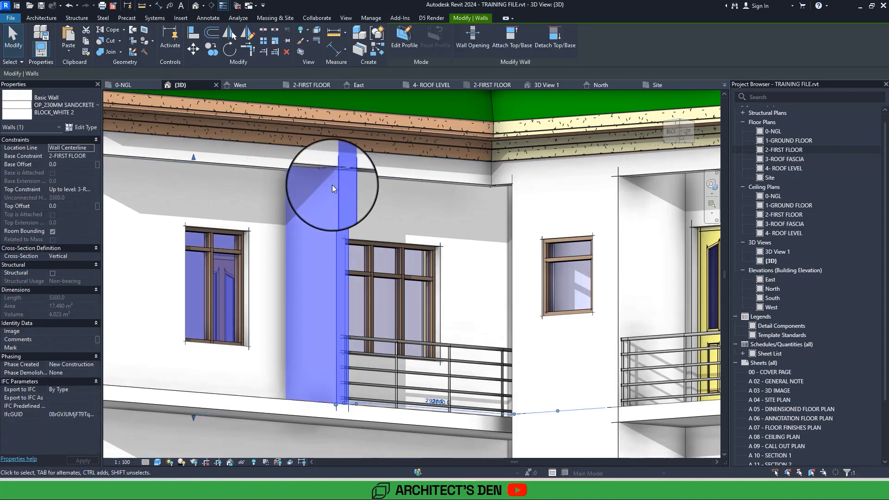
click(318, 162)
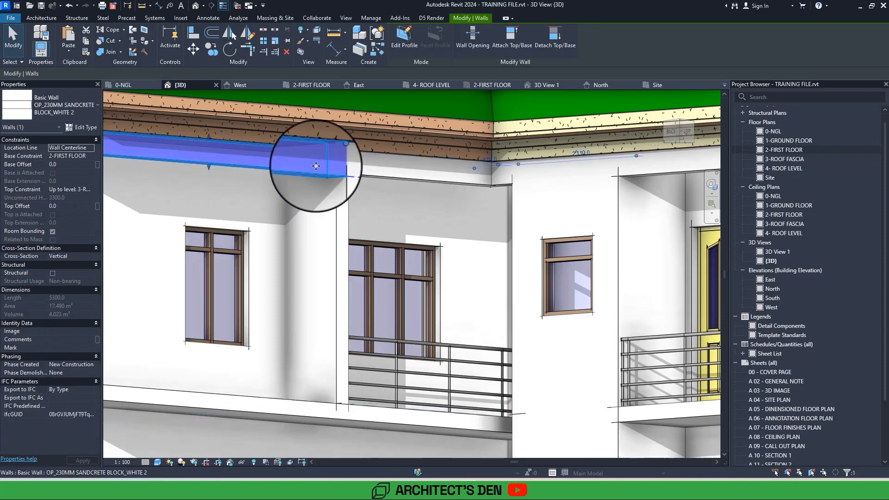
click(380, 175)
Open the 2-FIRST FLOOR plan and start a new 900mm Pipe railing based on the existing balcony railing.
double_click(774, 151)
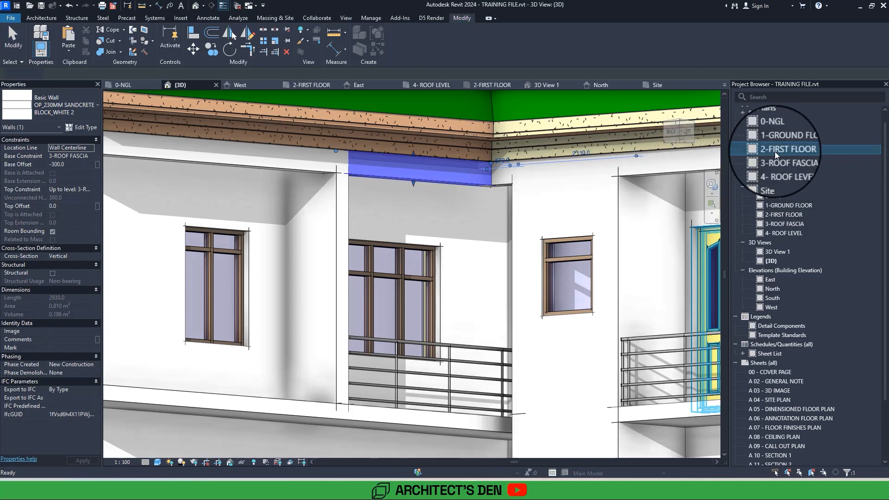
click(366, 282)
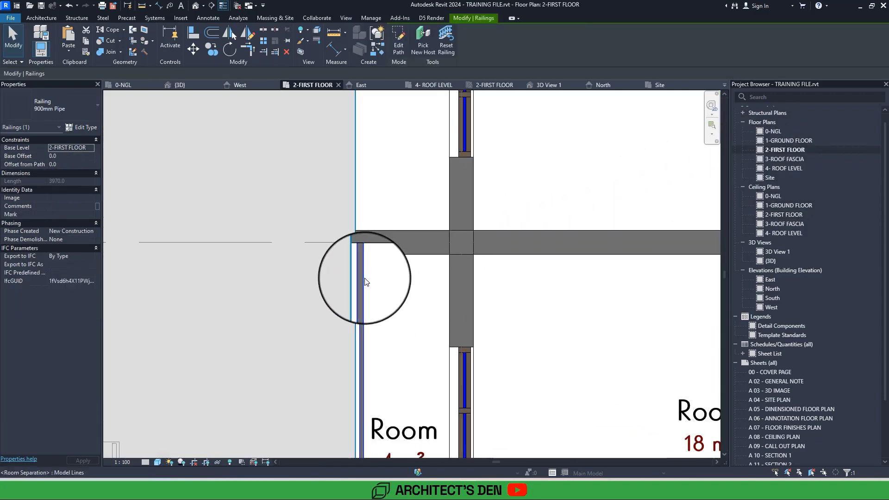
scroll(364, 284, down, 5)
scroll(305, 277, down, 2)
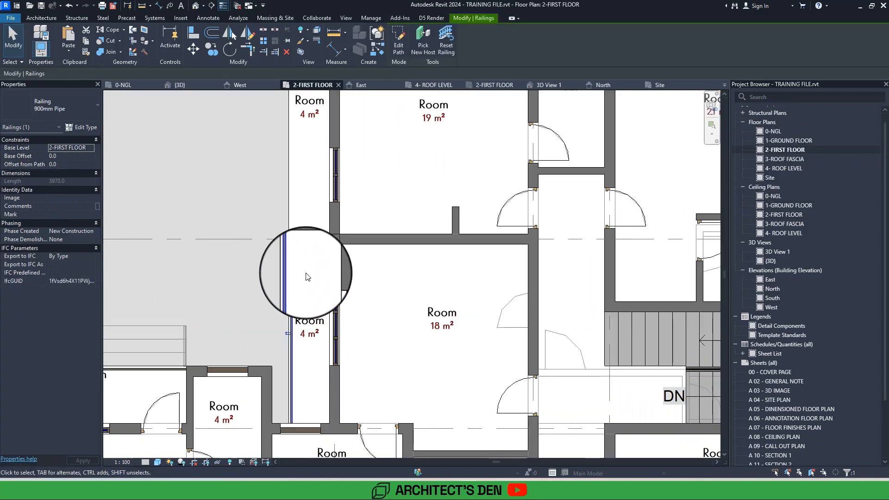
double_click(285, 232)
Sketch an L-shaped railing path along the outer edge of the 4 m² balcony beside the 19 m² room, with an 840 mm return to the wall, and finish it.
scroll(284, 230, up, 4)
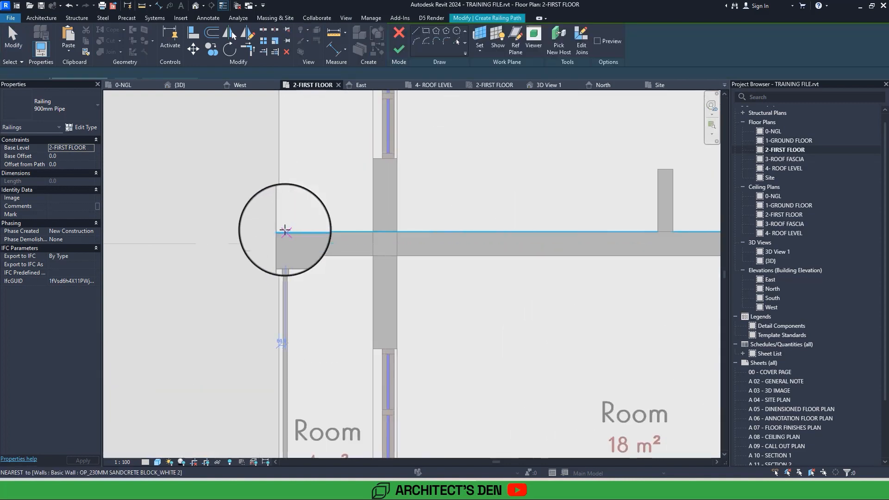
middle_drag(285, 172, 284, 447)
middle_drag(286, 196, 277, 405)
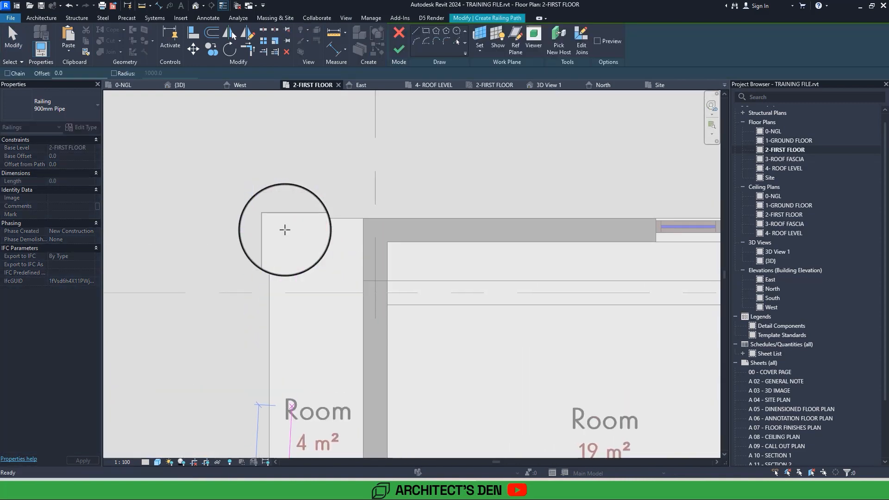
scroll(282, 227, up, 1)
click(276, 220)
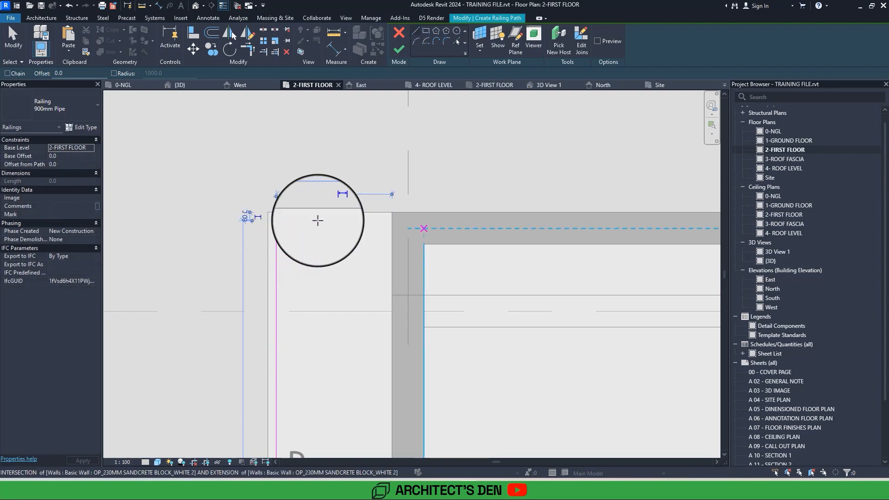
click(391, 221)
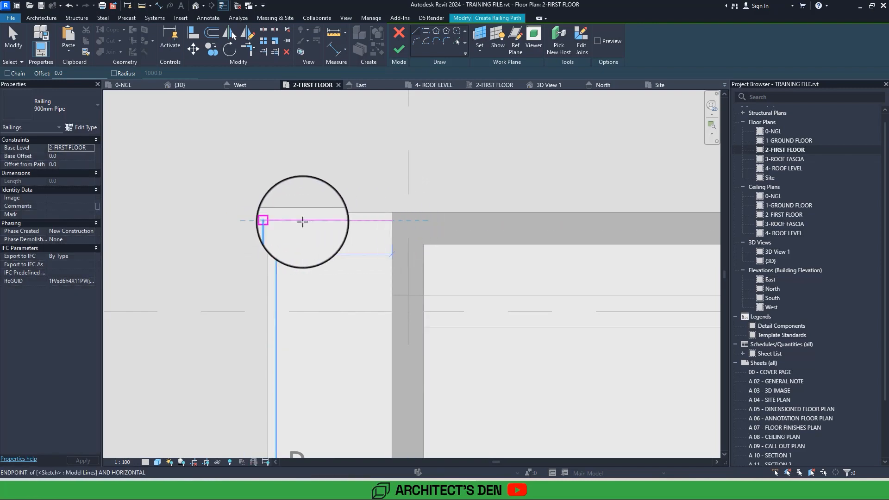
click(399, 49)
Start another 900mm Pipe railing and sketch a path about 6200 mm long from the stair wall along the 6 m² balcony's outer side.
mouse_move(544, 247)
middle_down()
mouse_move(320, 210)
mouse_move(305, 200)
mouse_move(340, 250)
middle_up()
scroll(304, 201, down, 3)
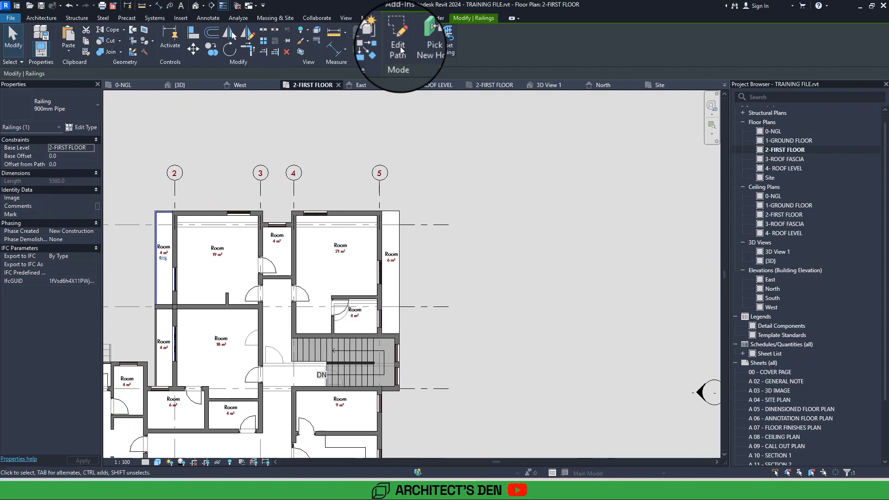
click(407, 53)
scroll(377, 233, up, 2)
scroll(368, 389, up, 3)
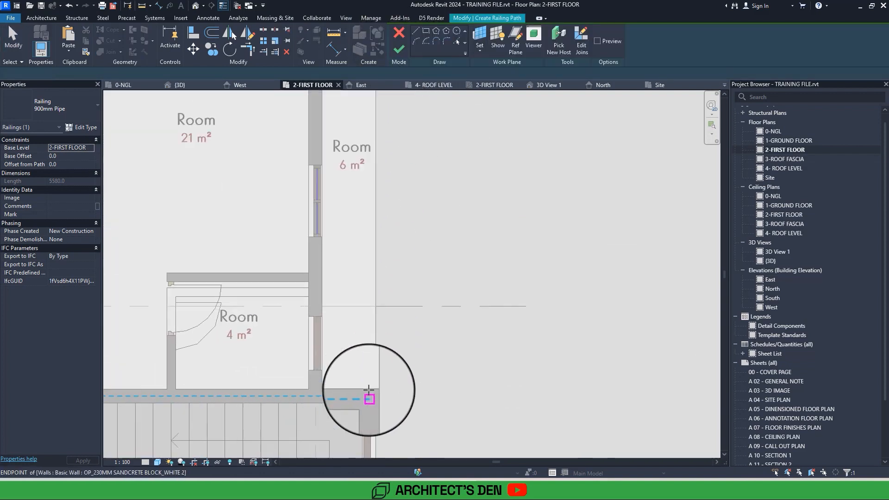
click(368, 390)
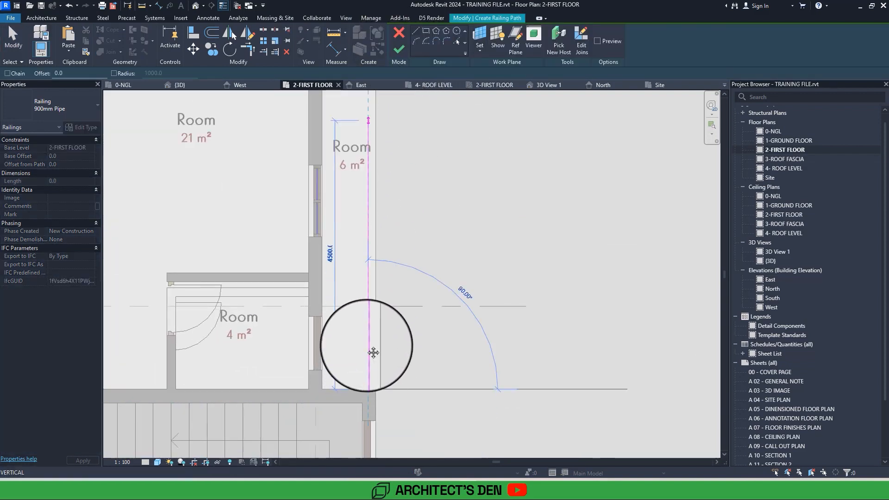
scroll(366, 345, down, 3)
scroll(360, 249, up, 4)
click(359, 250)
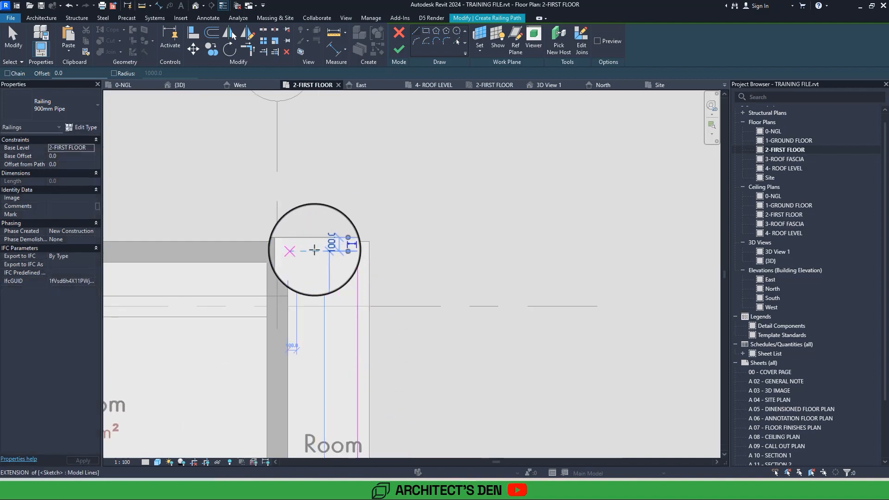
Add a return of about 770 mm from the 6 m² balcony's railing path to the wall, nudge the long segment outward, and finish the railing.
scroll(287, 250, up, 2)
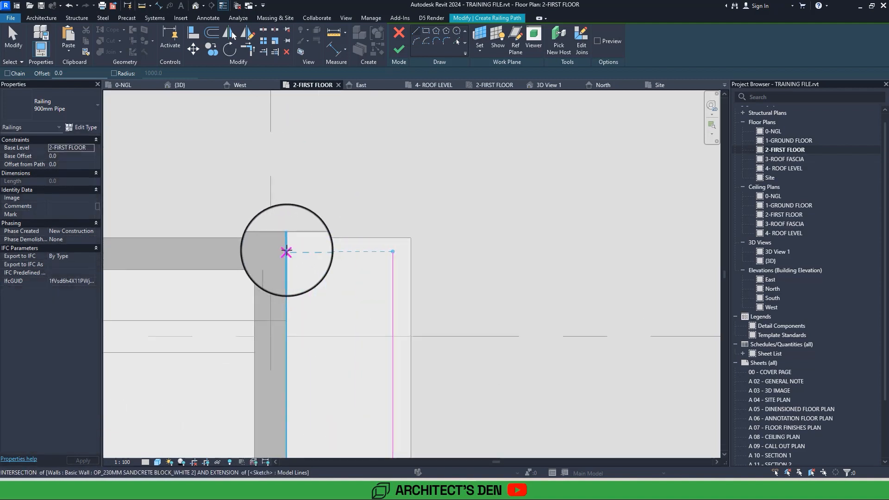
click(286, 251)
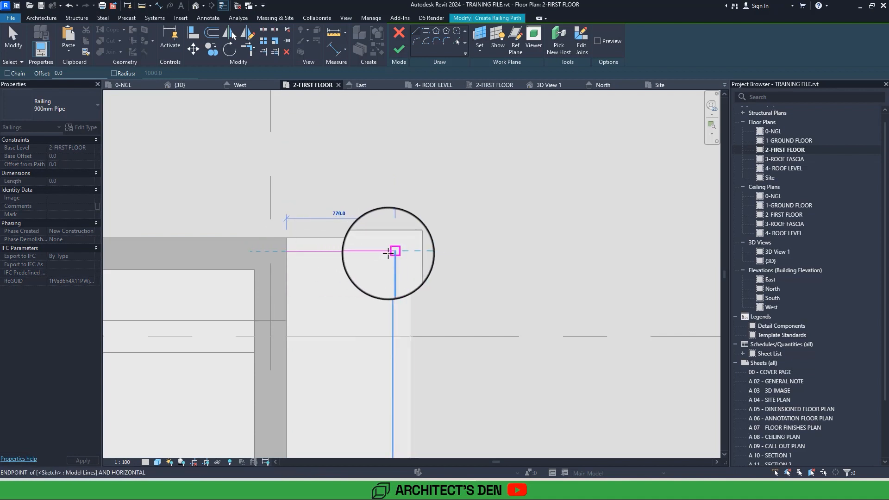
key(Escape)
click(394, 271)
key(Right)
key(Right)
key(Right)
key(Right)
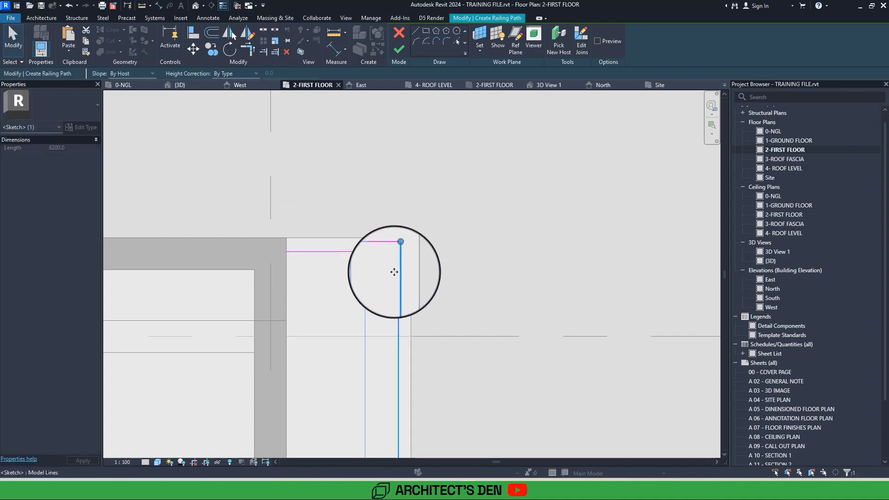
click(397, 49)
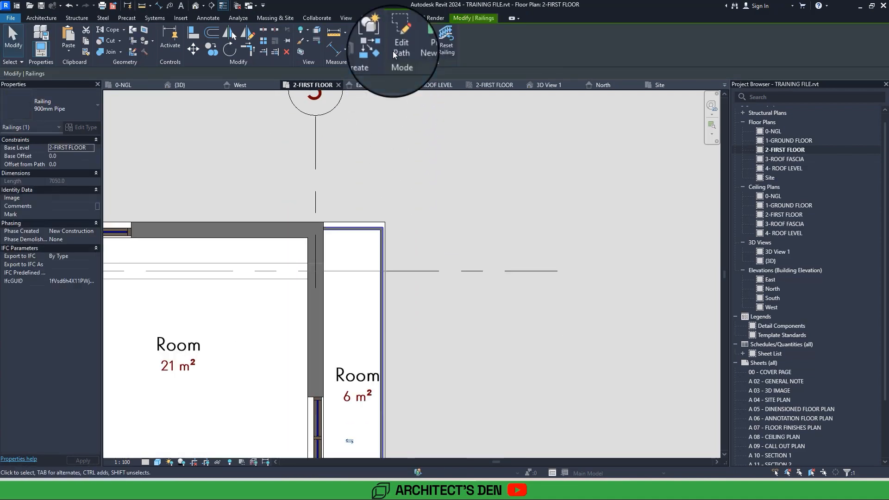
Create a similar 900mm Pipe railing with a straight 4155 mm path between the end walls of the 5 m² balcony beside the 33 m² room.
middle_drag(392, 51, 414, 256)
scroll(413, 257, down, 1)
key(c)
key(s)
scroll(375, 158, up, 3)
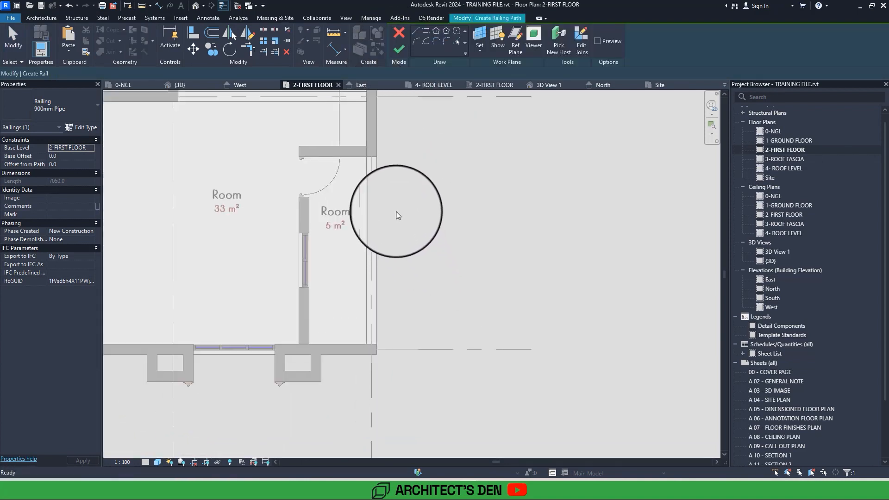
click(371, 150)
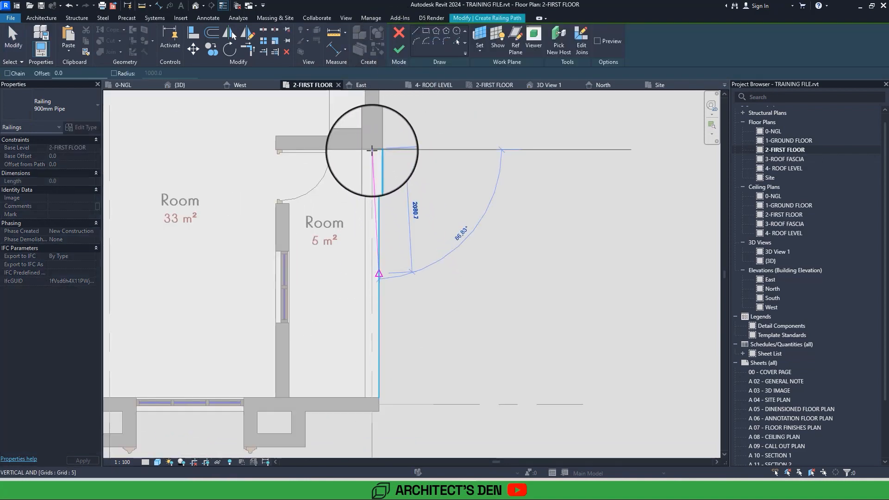
click(373, 399)
scroll(538, 301, down, 4)
middle_drag(538, 302, 470, 338)
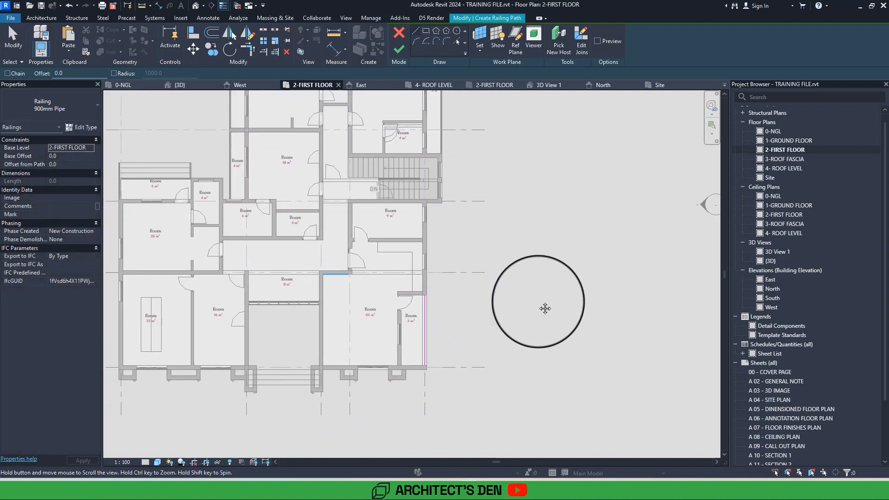
click(398, 49)
Inspect the new balcony railings from all sides of the building in the 3D view.
click(195, 6)
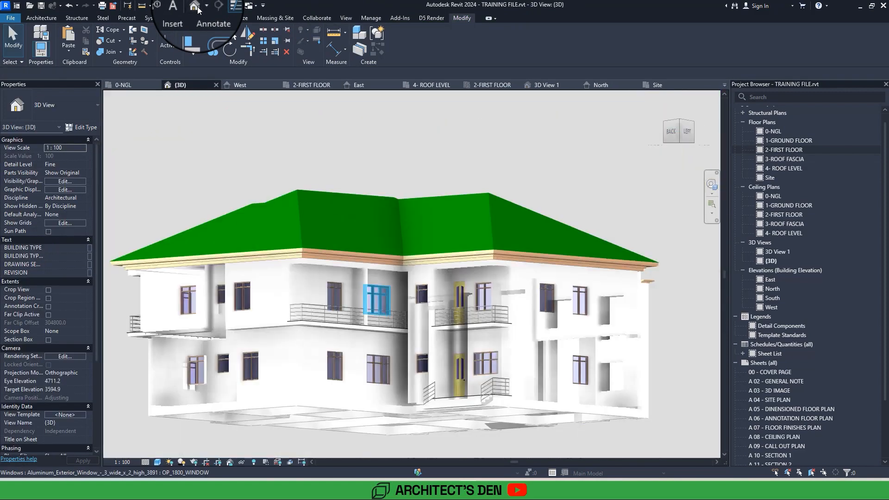
shift+middle_drag(377, 301, 488, 208)
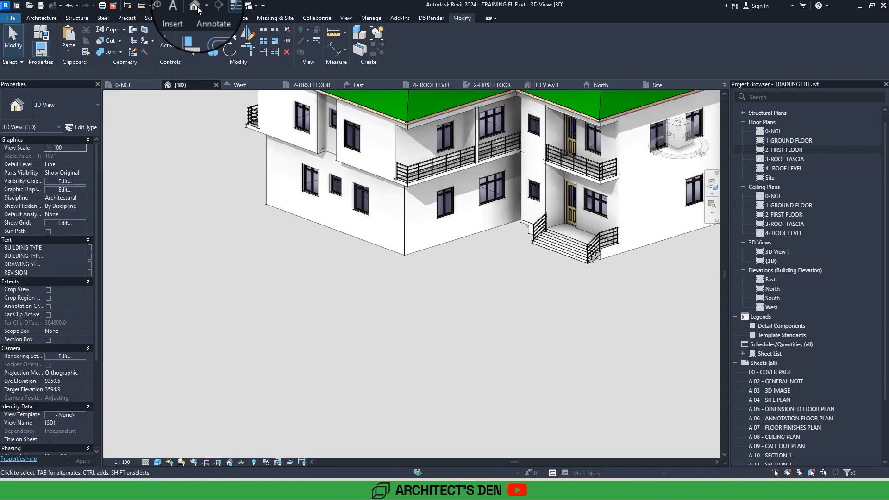
shift+middle_drag(287, 203, 463, 185)
scroll(181, 232, down, 1)
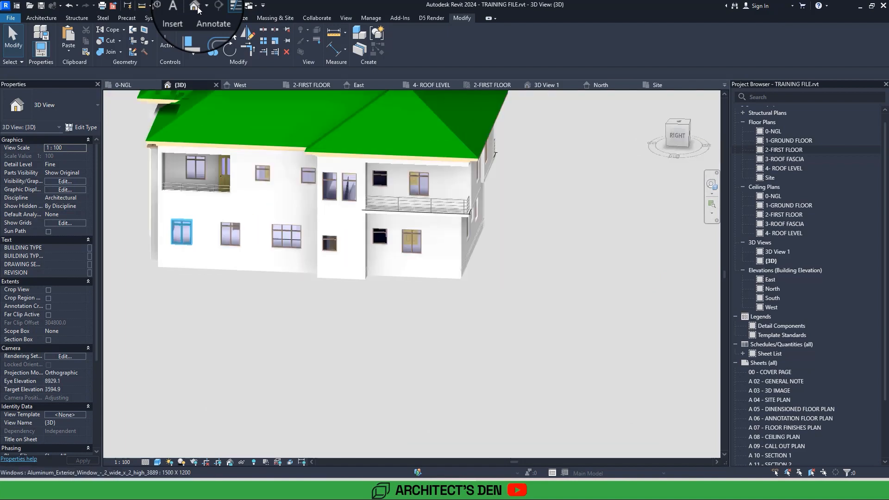
scroll(182, 232, down, 2)
shift+middle_drag(182, 232, 365, 134)
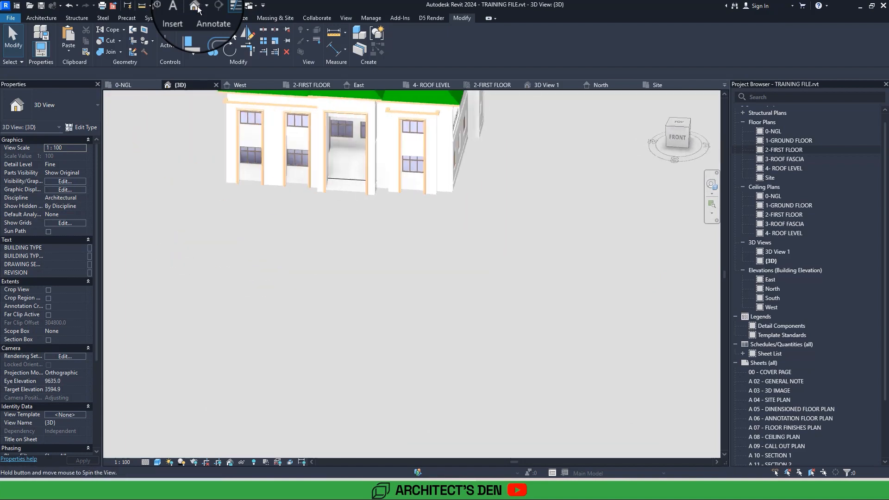
click(195, 6)
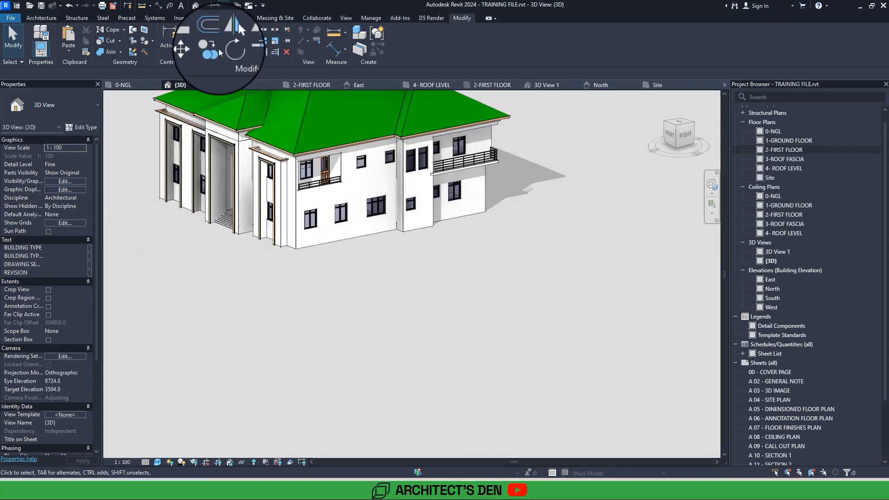
Examine the ground-floor front corner wall and the wall between the paired front window bays in 3D.
scroll(288, 186, up, 5)
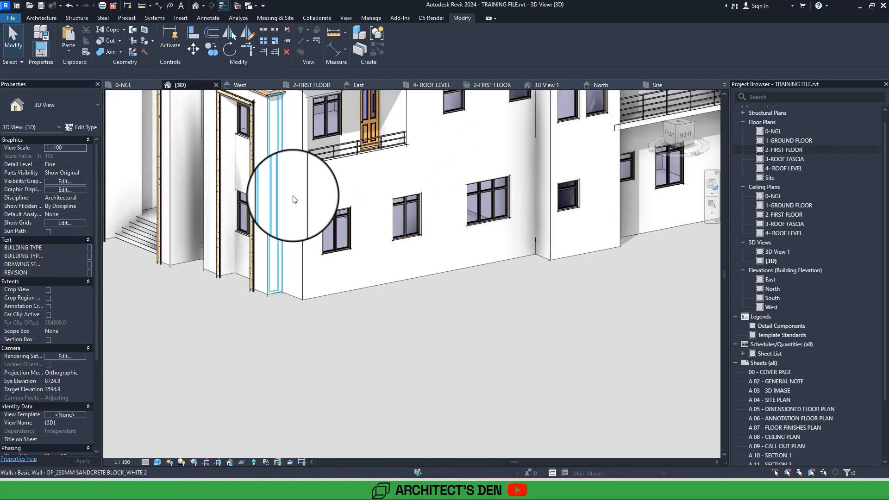
click(301, 188)
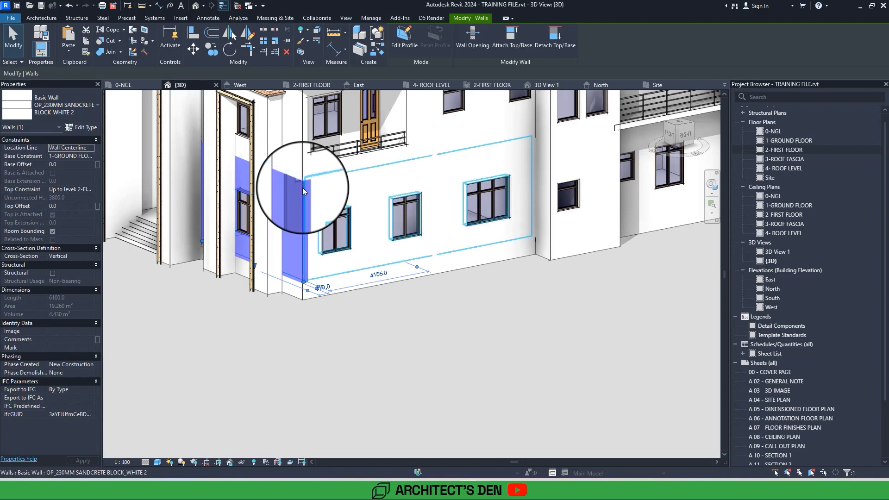
mouse_move(301, 187)
shift+middle_down()
mouse_move(310, 194)
mouse_move(304, 186)
shift+middle_up()
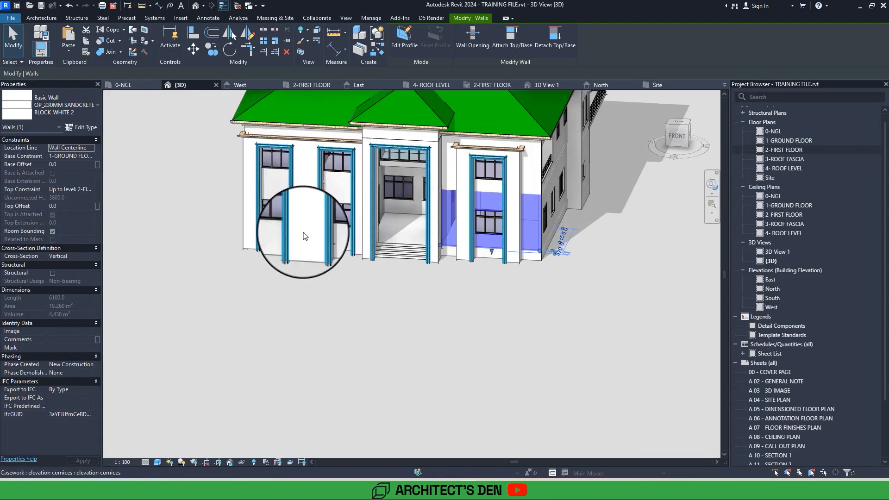
click(303, 250)
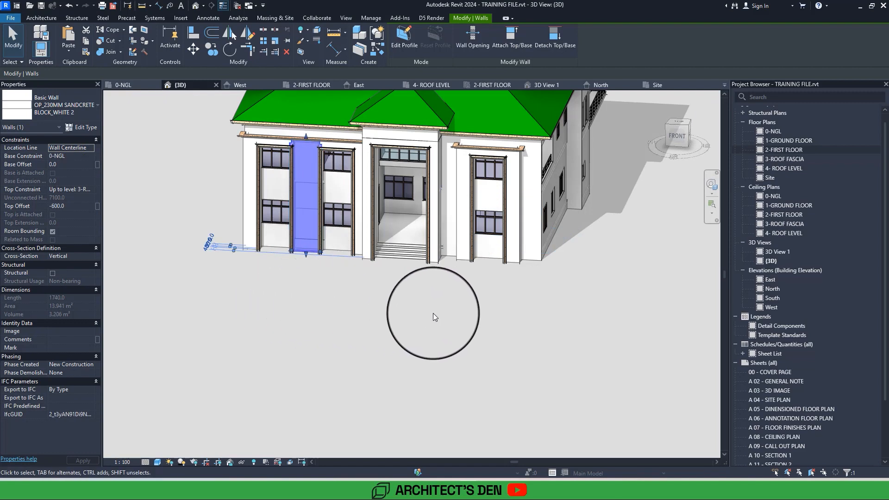
click(435, 301)
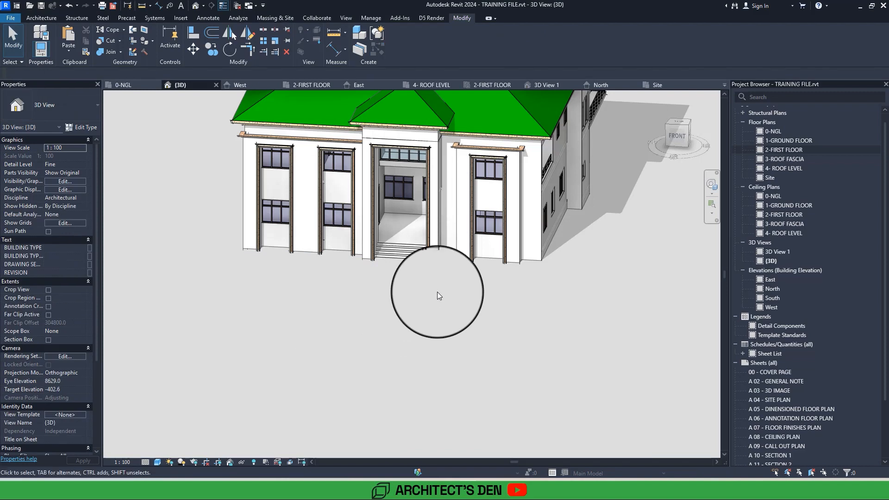
scroll(437, 292, down, 3)
middle_drag(437, 292, 386, 310)
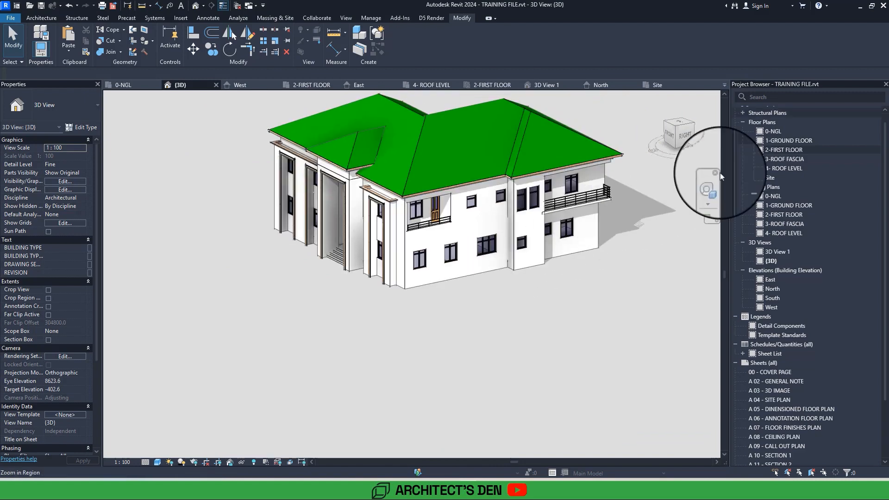
Review the complete 1-GROUND FLOOR plan layout, followed by the 2-FIRST FLOOR plan.
double_click(801, 139)
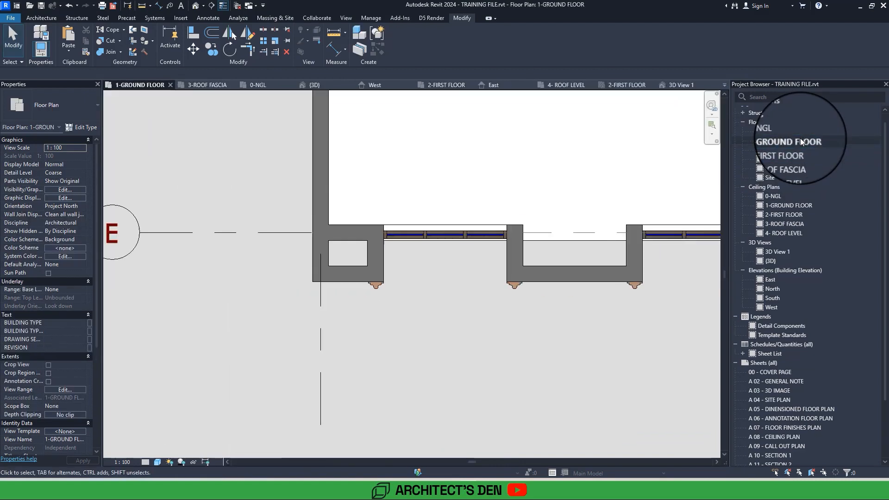
scroll(463, 273, down, 5)
middle_drag(465, 273, 303, 332)
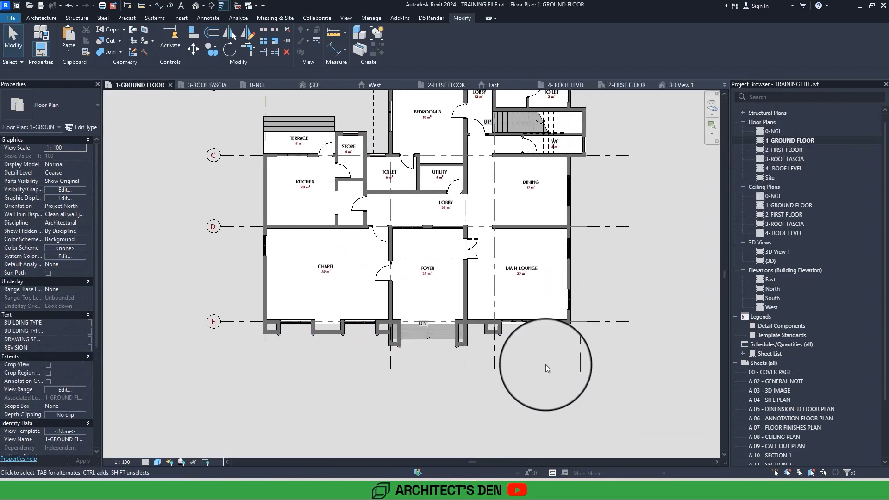
scroll(544, 369, down, 1)
scroll(551, 373, down, 3)
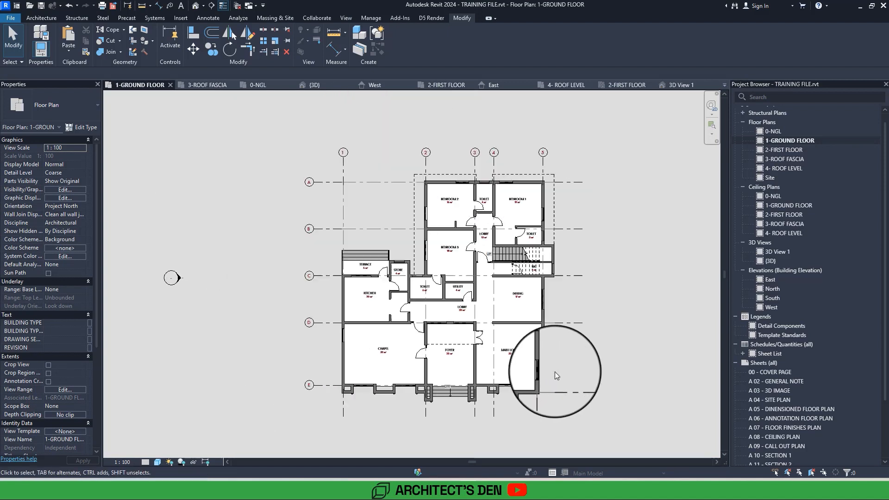
scroll(554, 371, down, 1)
middle_drag(596, 385, 564, 373)
scroll(564, 373, up, 2)
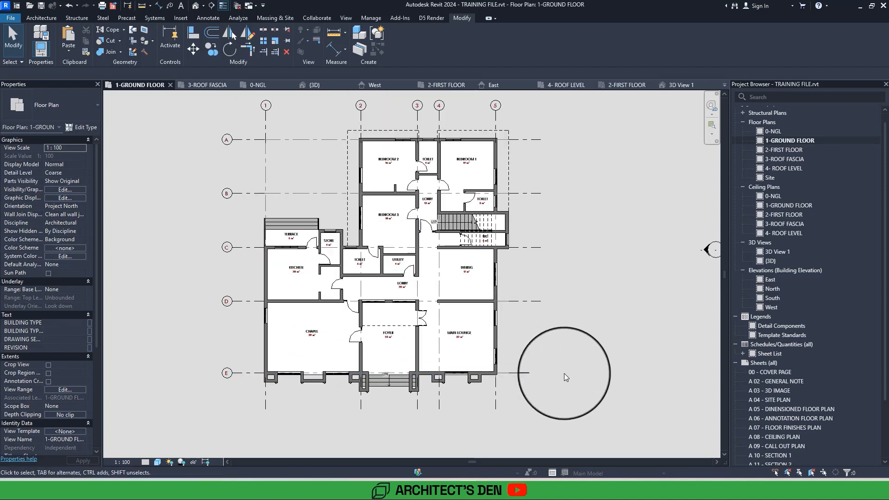
double_click(802, 151)
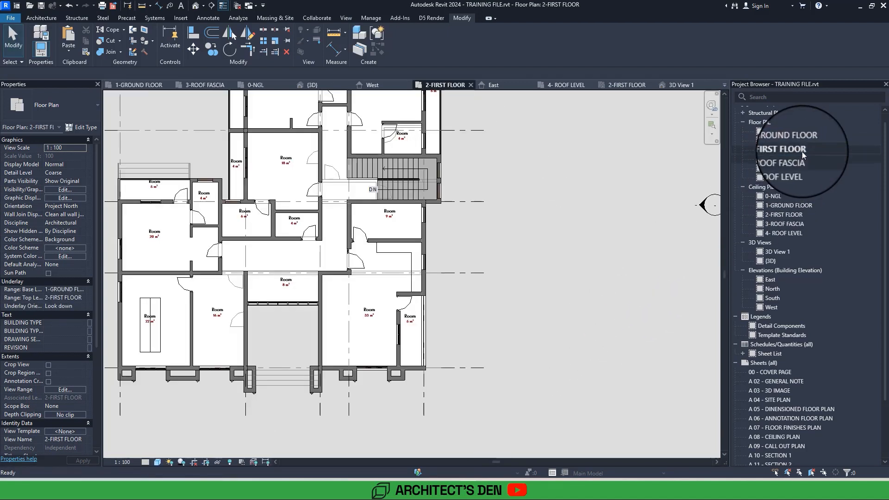
Set the 4- ROOF LEVEL plan's view range to a 10 m top offset and a 9 m cut plane offset.
double_click(792, 170)
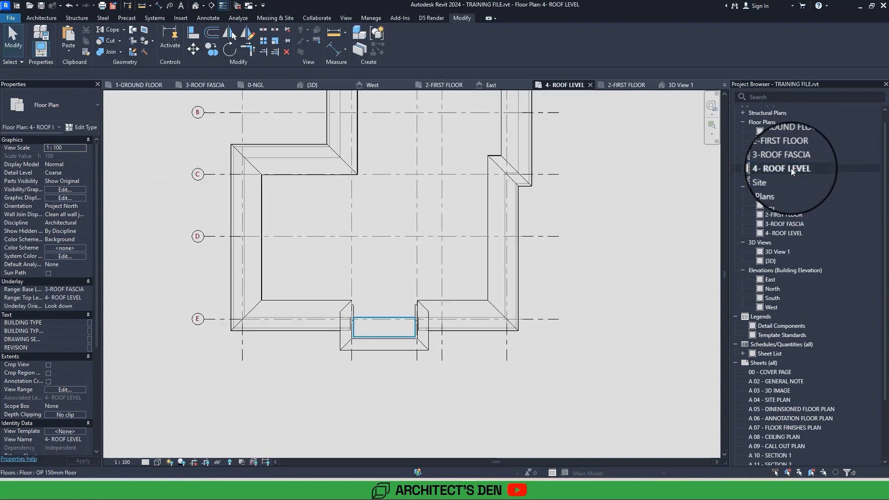
scroll(401, 267, up, 3)
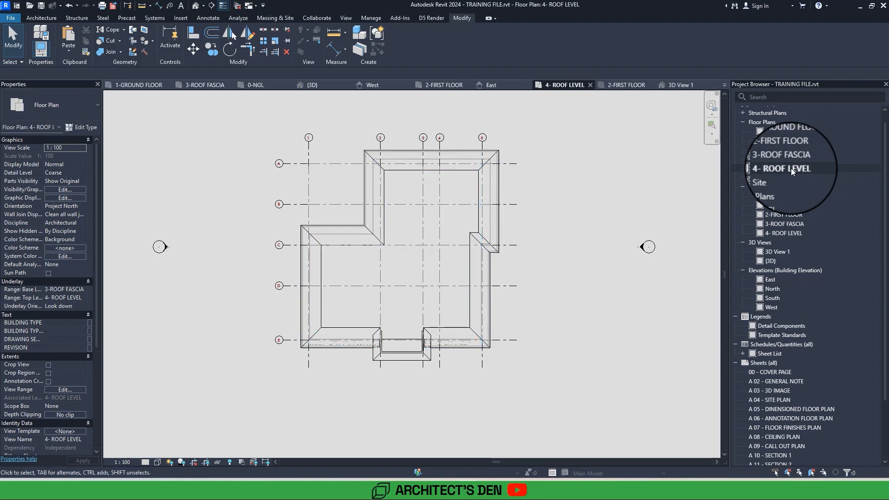
middle_drag(532, 250, 499, 279)
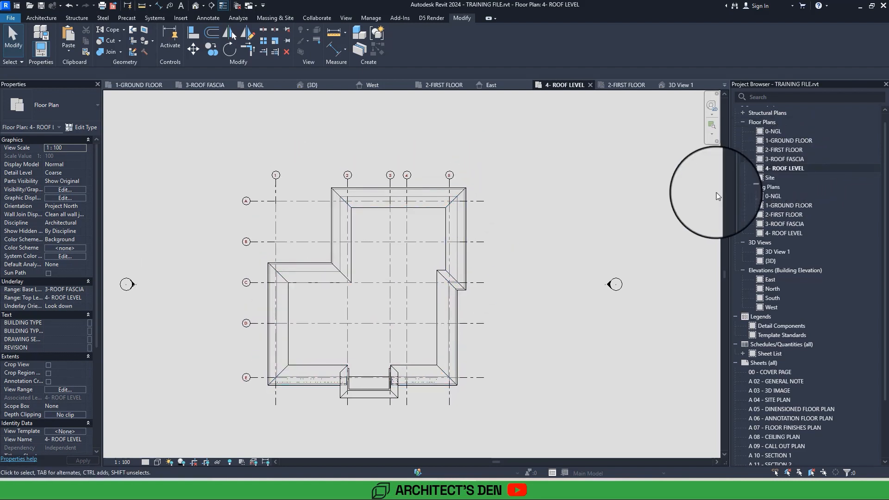
click(454, 277)
click(535, 246)
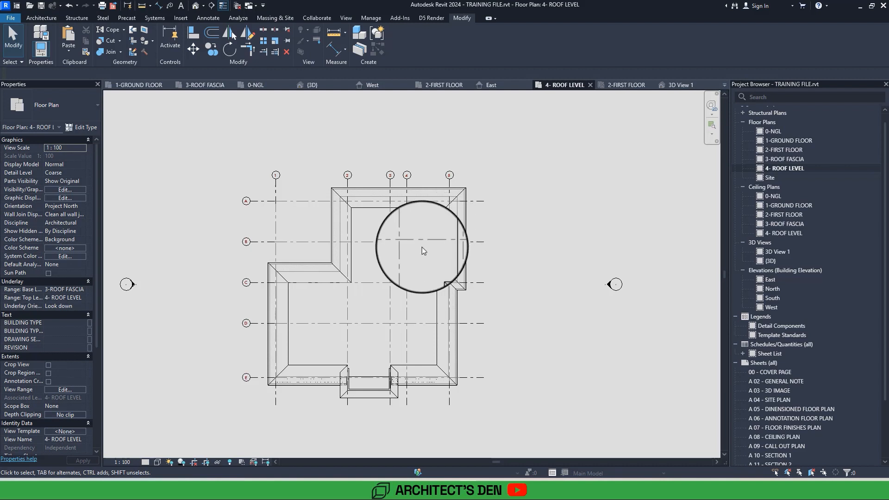
click(64, 387)
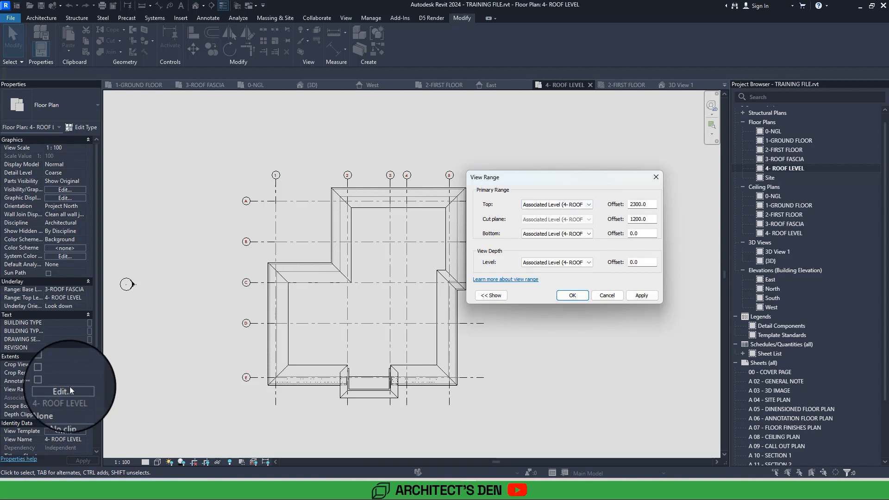
click(648, 204)
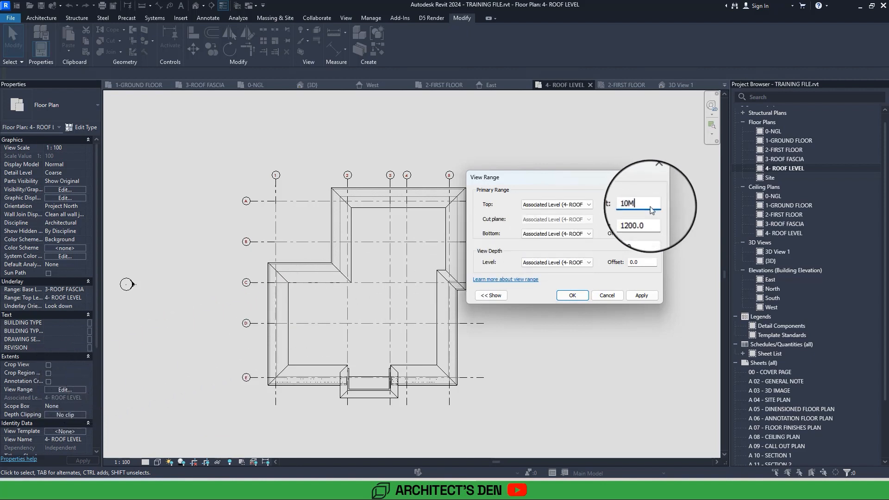
click(653, 219)
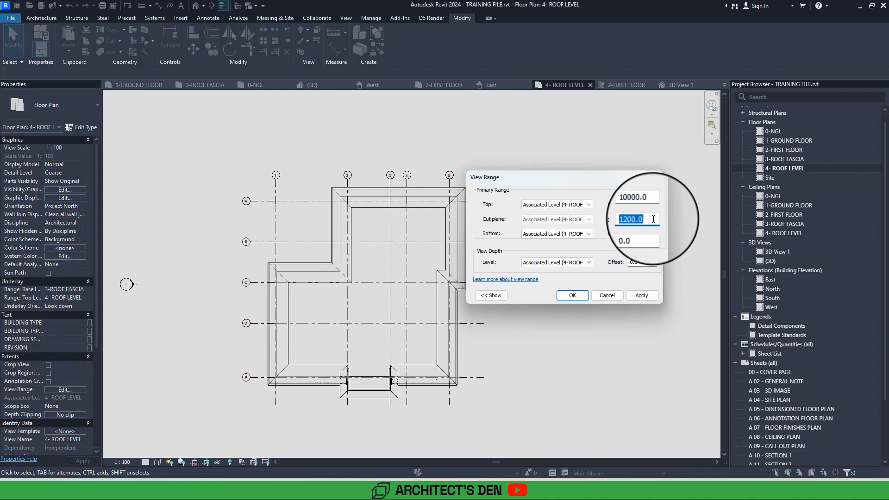
text(9M)
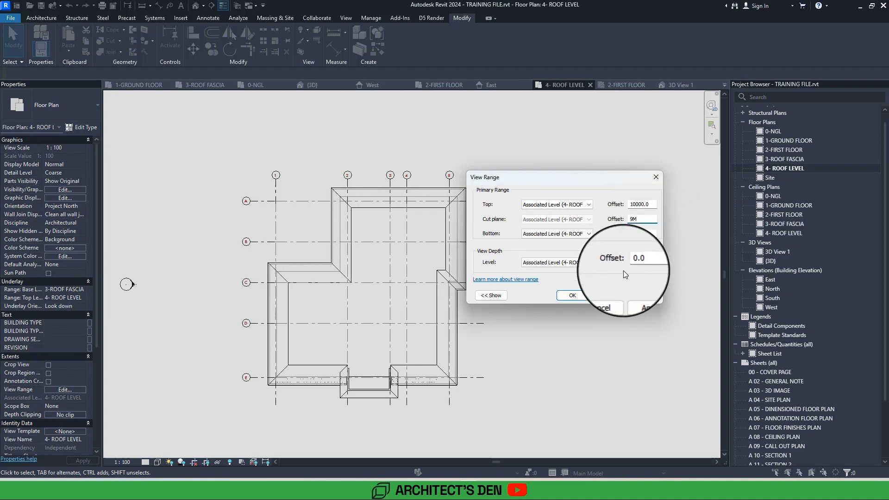
click(654, 295)
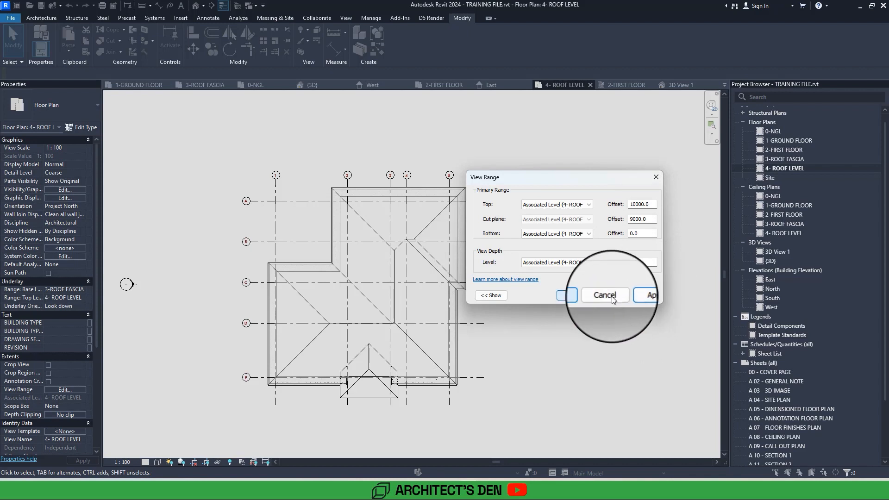
click(570, 297)
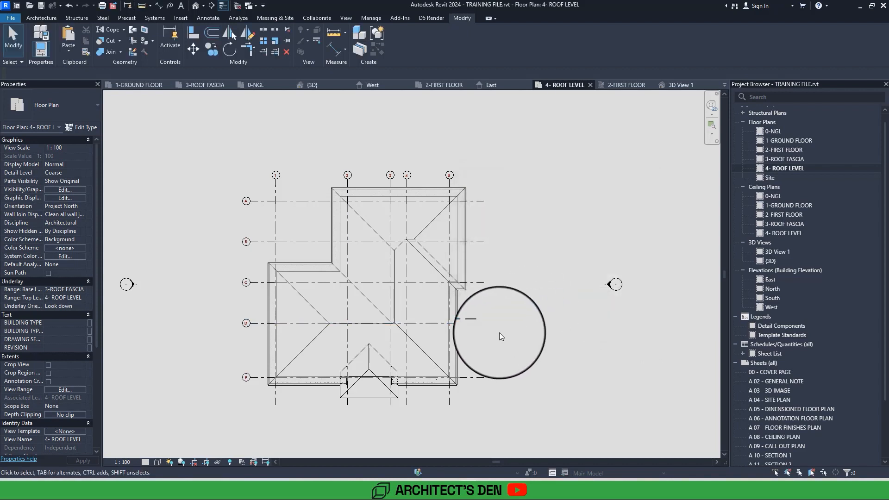
scroll(499, 332, up, 3)
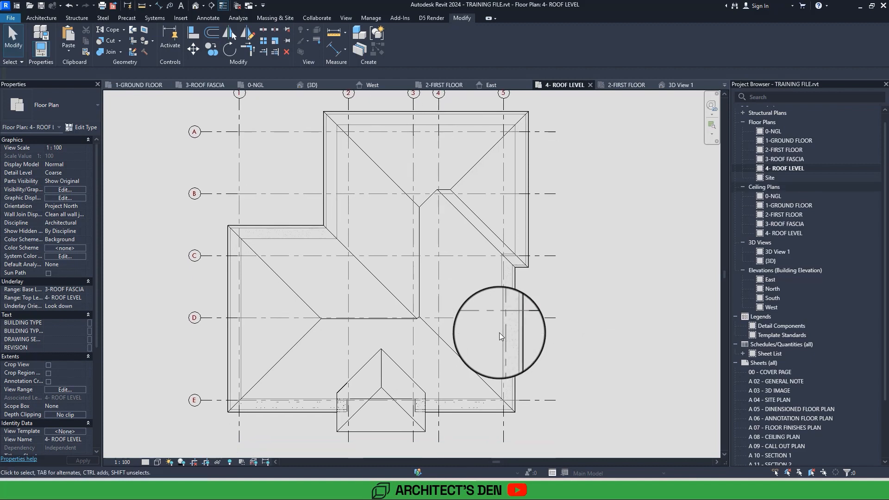
Delete the in-place moulding sweep framing the central entrance bay in the South elevation and finish the model.
click(772, 280)
double_click(772, 298)
scroll(585, 306, up, 5)
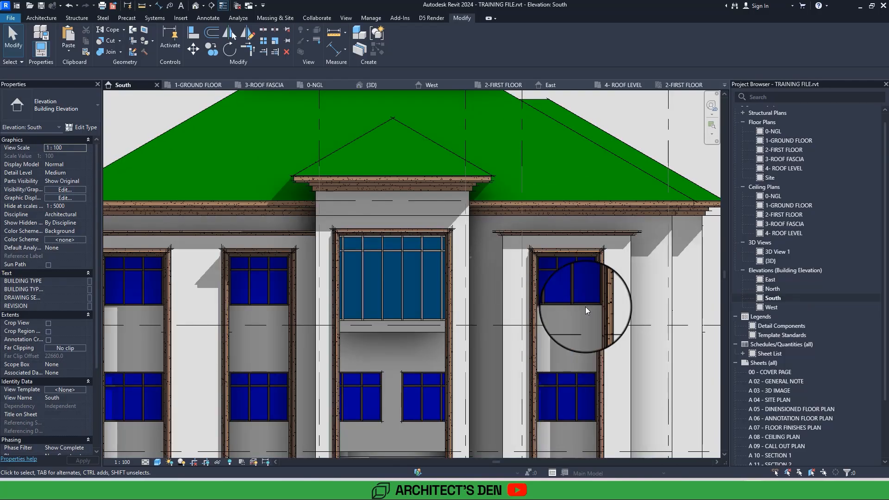
middle_drag(557, 274, 533, 172)
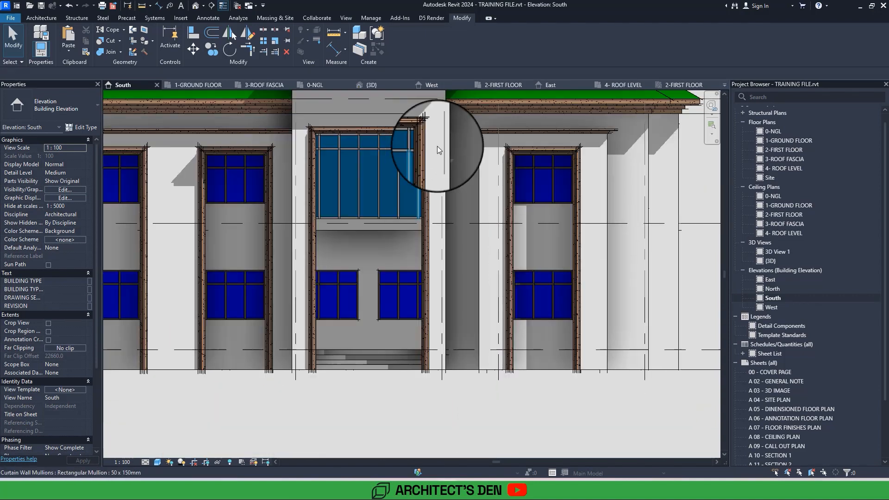
double_click(424, 132)
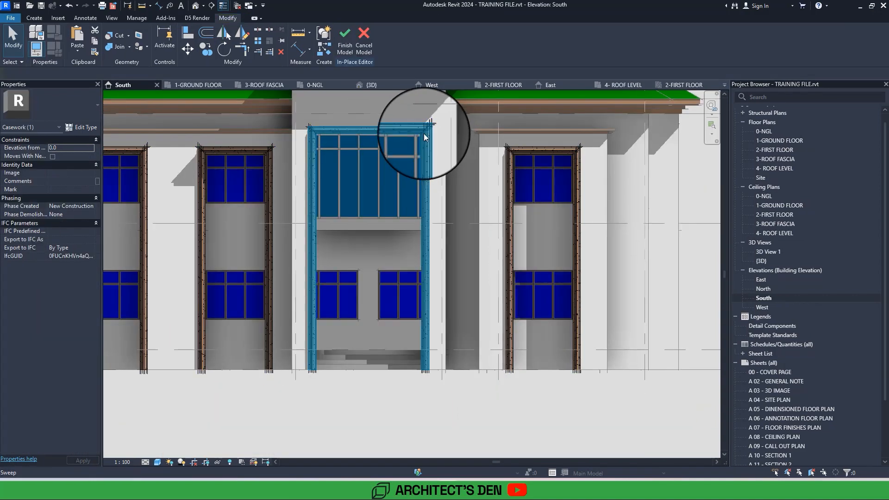
scroll(443, 236, down, 4)
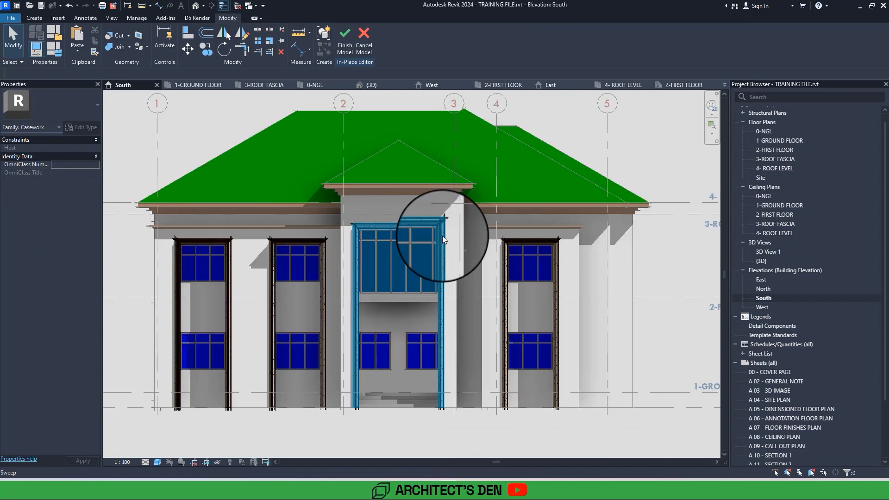
double_click(442, 235)
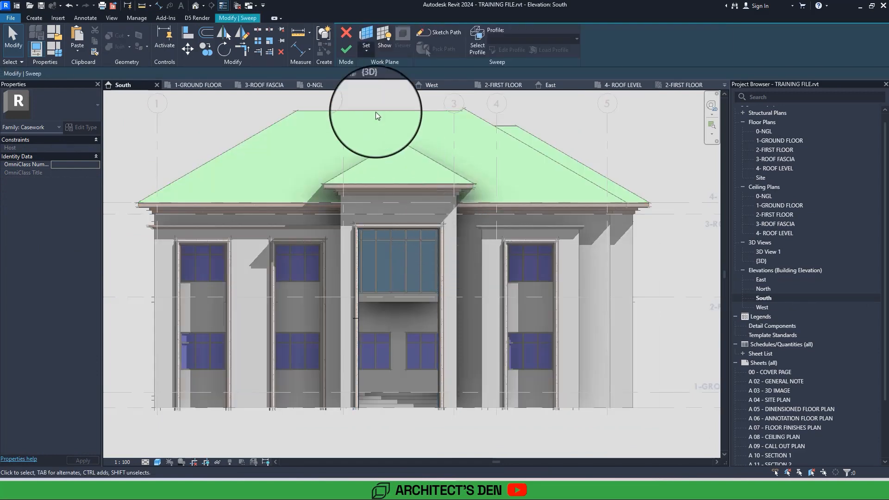
click(348, 50)
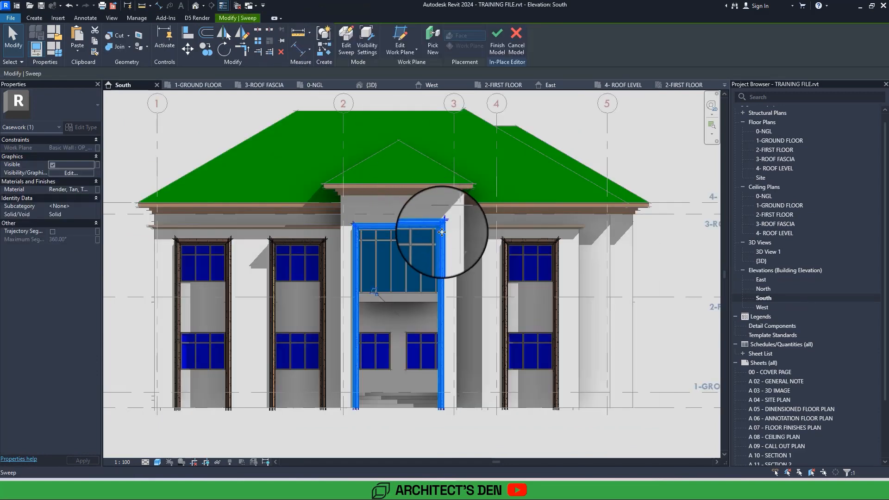
key(Escape)
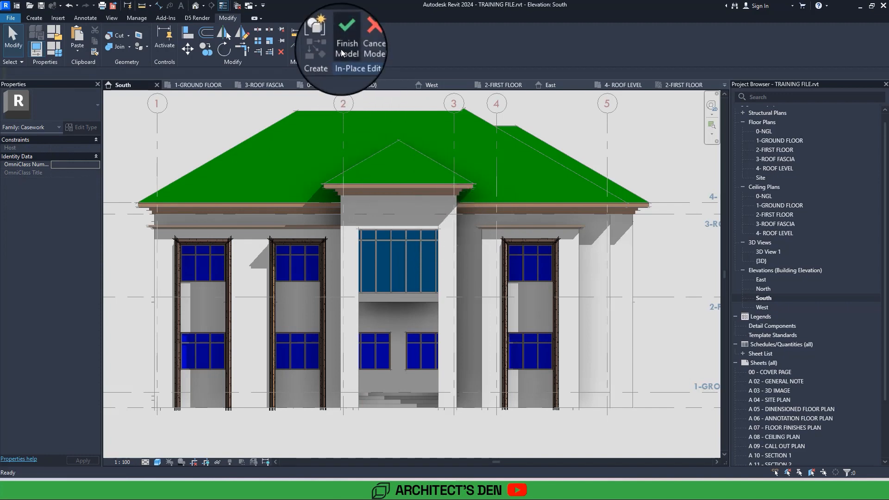
click(341, 50)
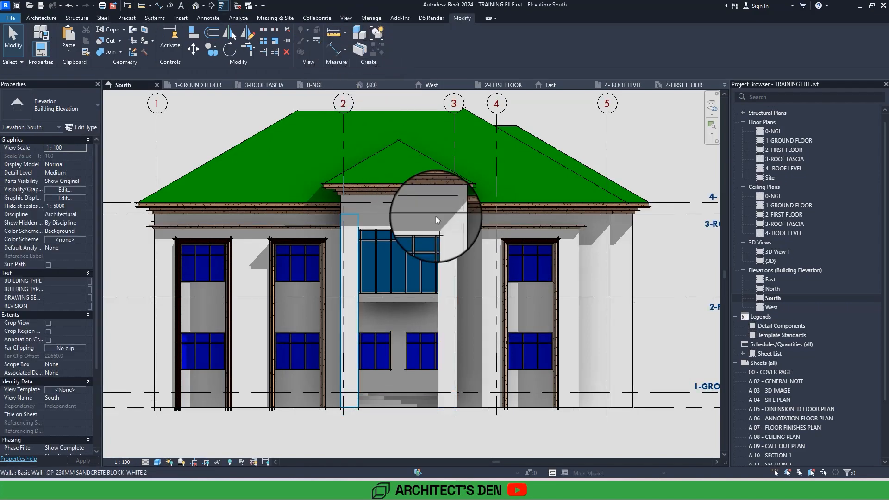
Examine the central entrance bay and its surrounding walls, fascia and roof in the South elevation.
scroll(438, 219, up, 3)
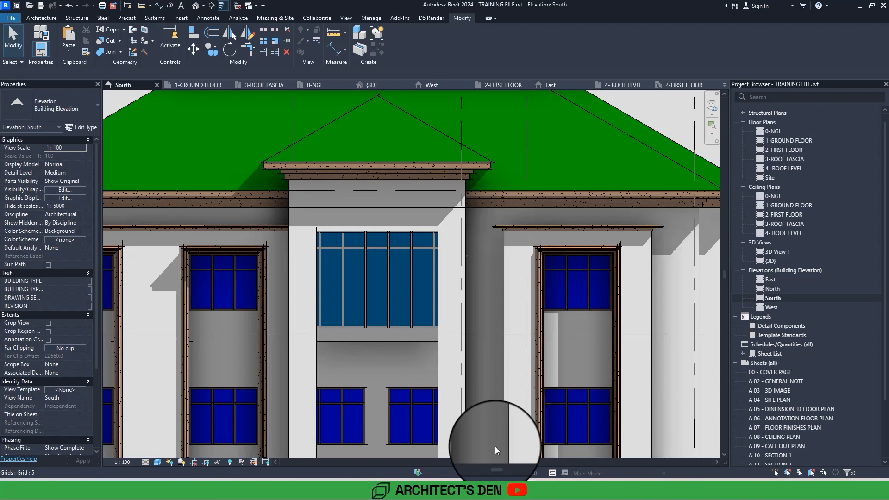
scroll(495, 446, down, 4)
scroll(495, 446, up, 3)
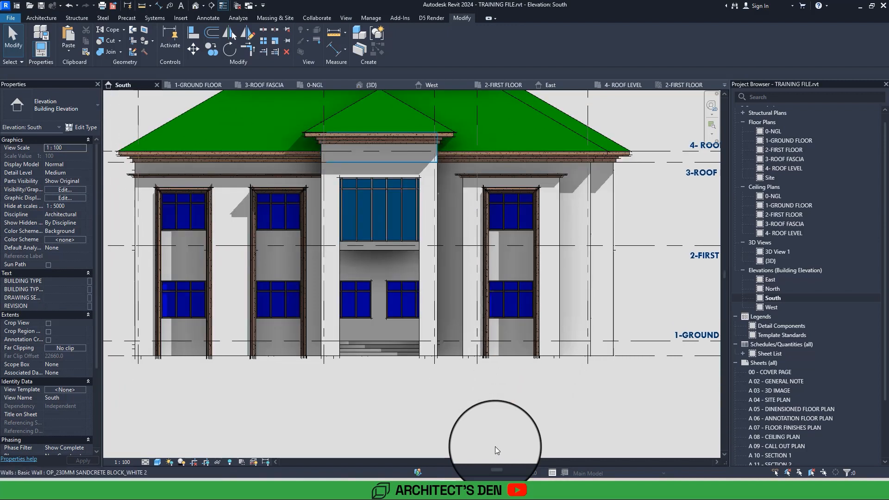
scroll(370, 256, up, 5)
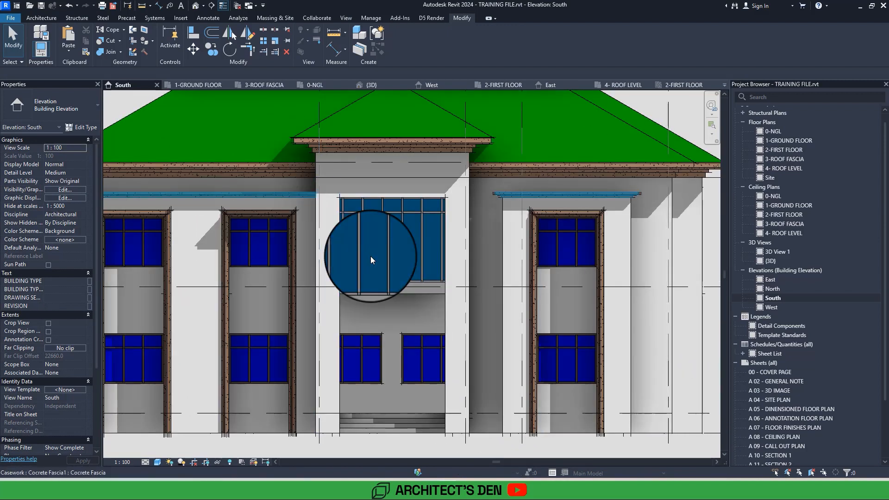
key(Tab)
key(Tab)
key(Tab)
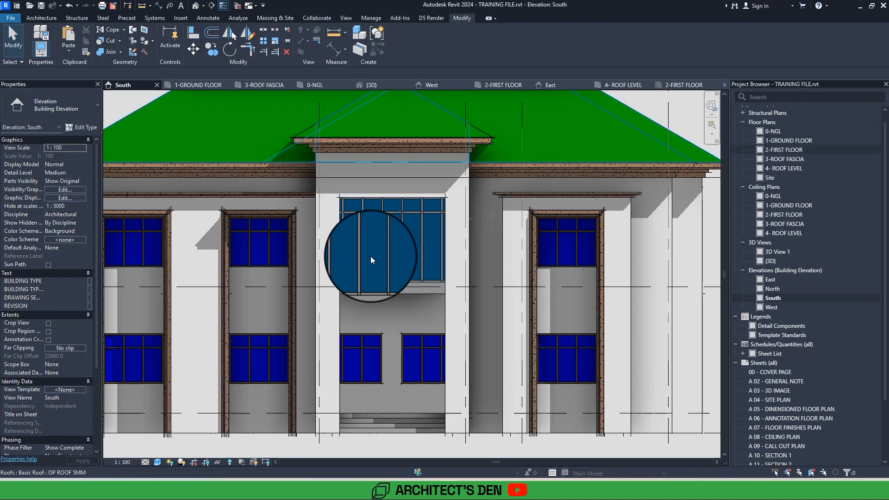
key(Tab)
key(Tab)
key(Tab)
key(Tab)
key(Tab)
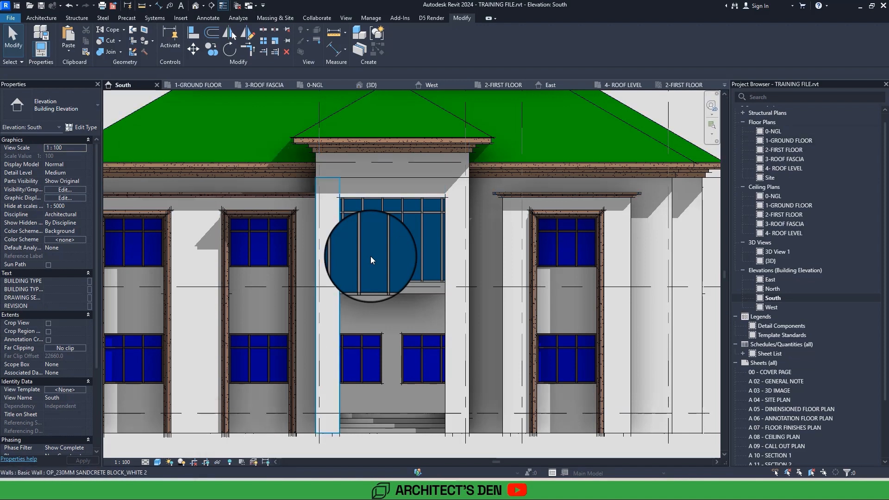
key(Tab)
key(Tab)
key(Tab)
key(Tab)
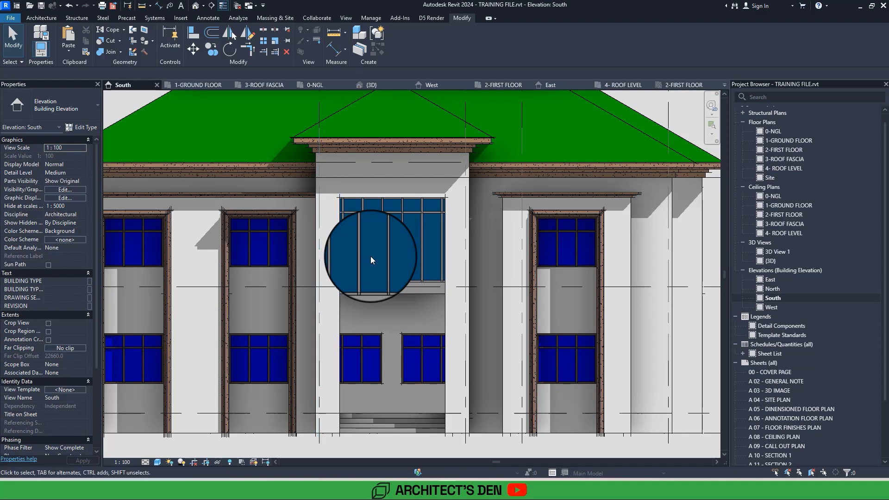
key(Tab)
key(Tab)
key(Tab)
key(Tab)
key(Tab)
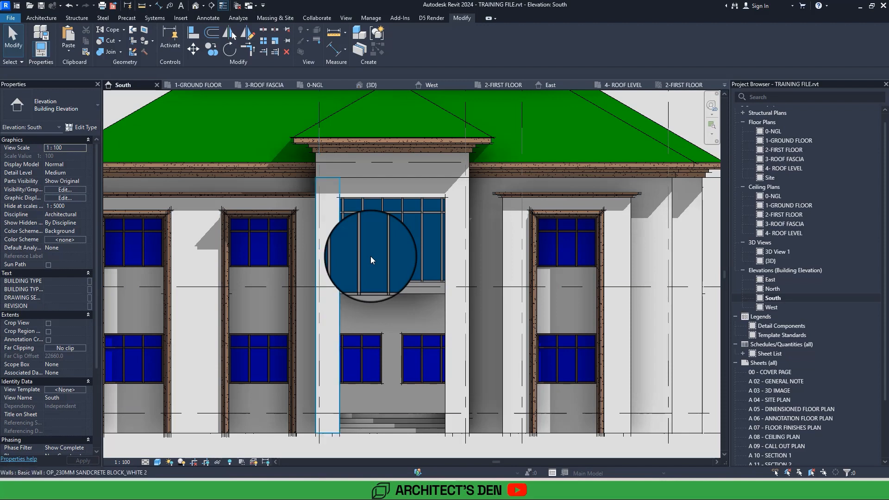
key(Tab)
key(Tab)
key(Tab)
key(Tab)
key(Tab)
key(Tab)
key(Tab)
key(Tab)
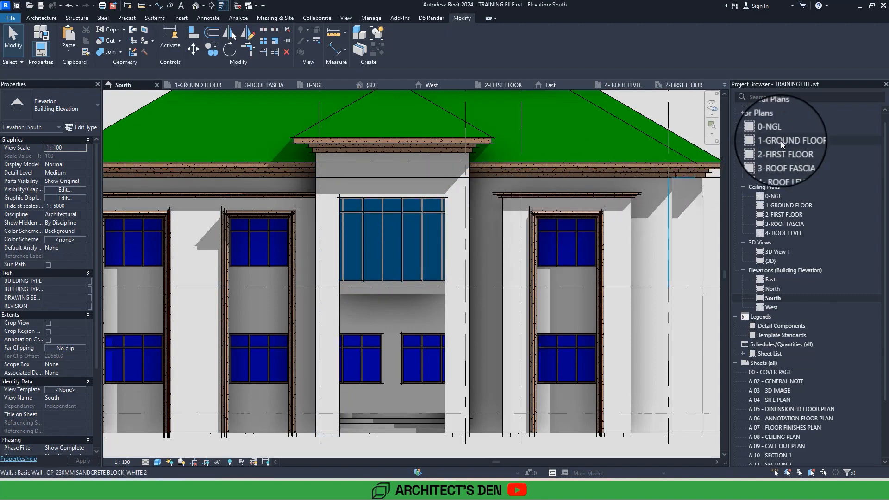
Open the 0-NGL floor plan at the wall pier beside the entrance steps.
double_click(769, 131)
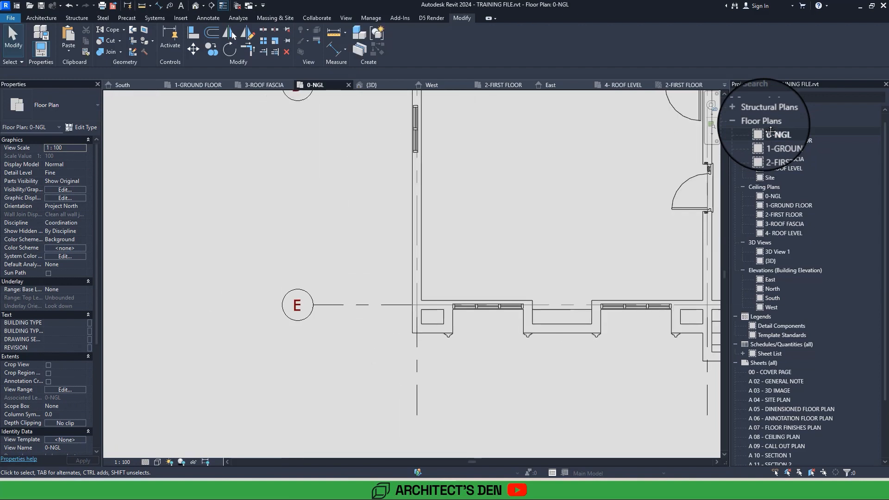
middle_drag(695, 321, 390, 284)
scroll(456, 286, up, 3)
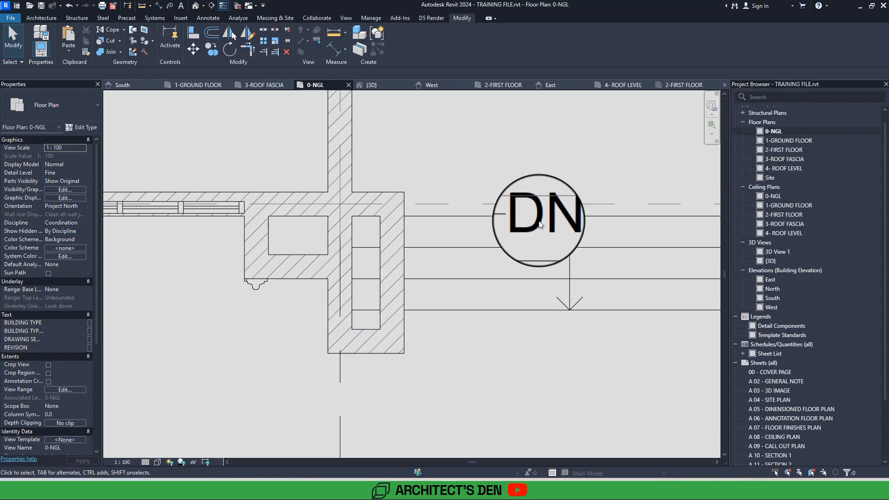
key(Tab)
key(Tab)
key(Tab)
key(Tab)
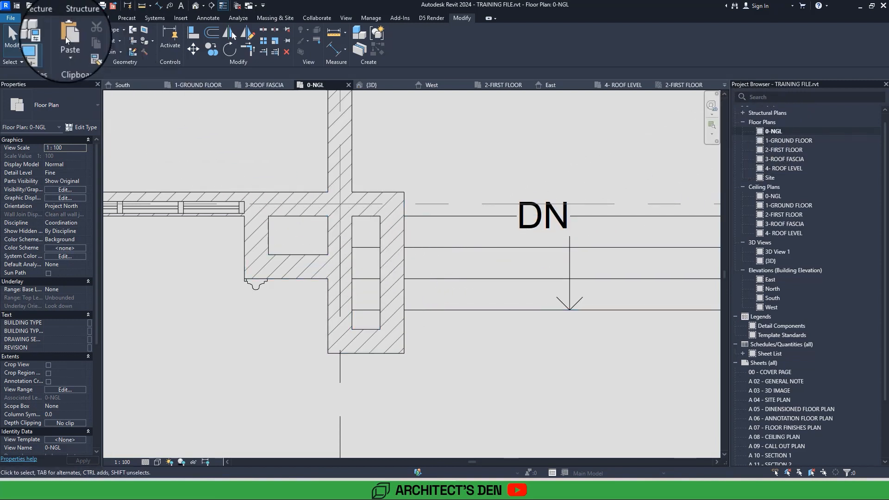
Create a new in-place model in the Casework category, accepting the default name.
click(42, 19)
click(108, 51)
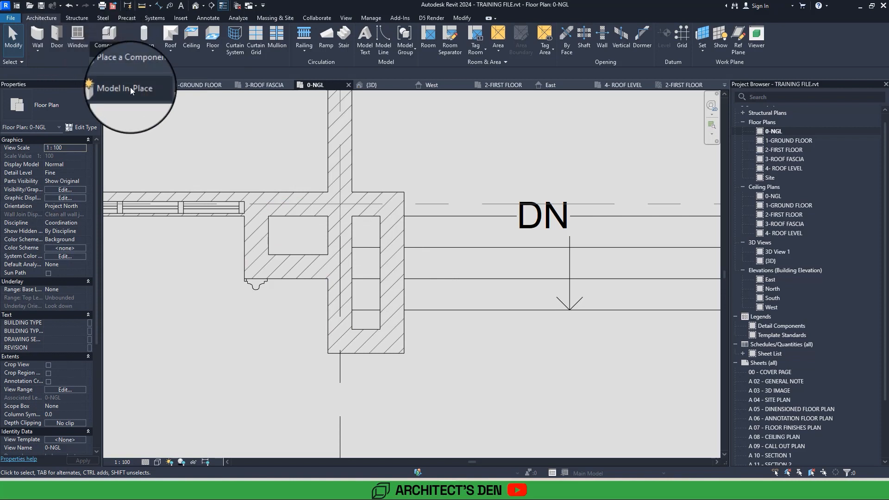
click(128, 87)
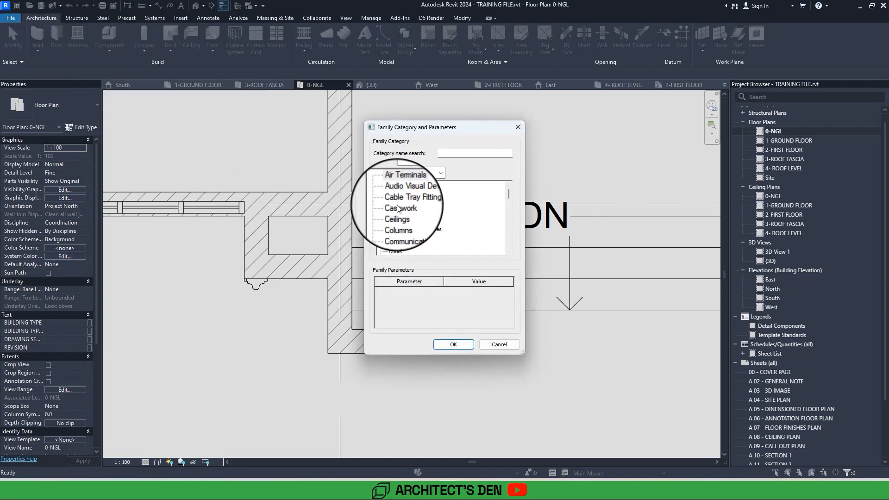
click(397, 209)
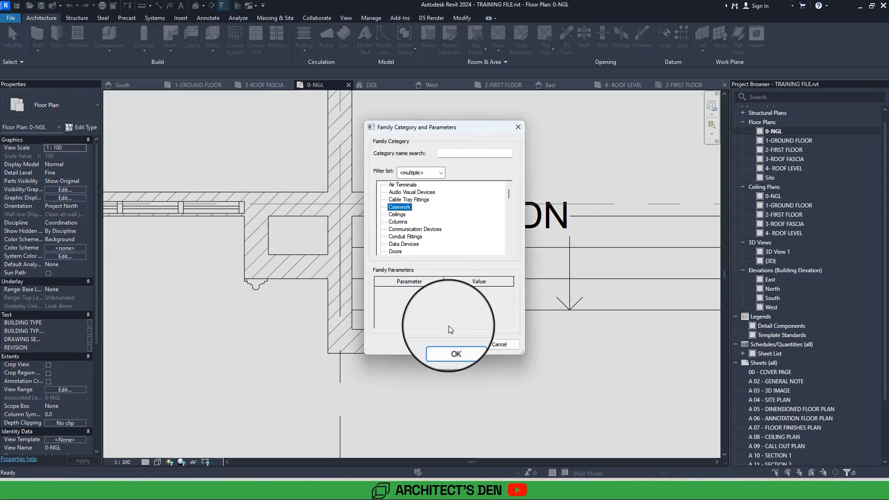
click(453, 345)
click(439, 260)
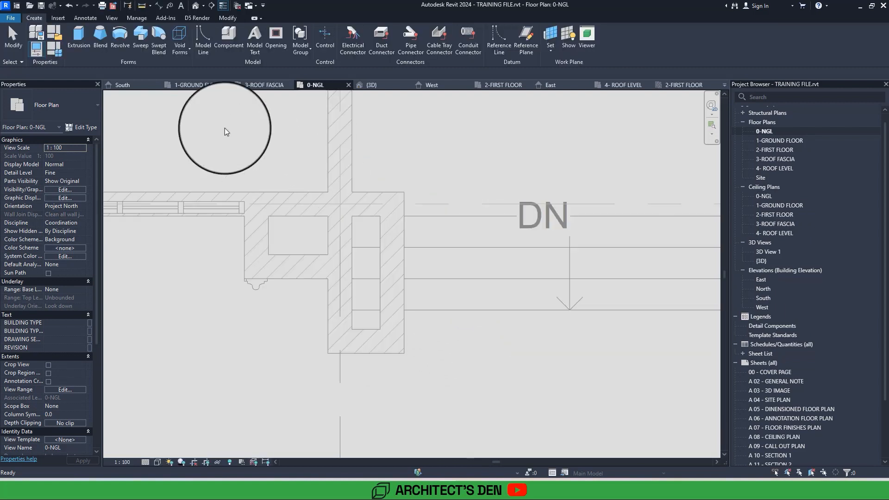
Start a sweep and sketch its path around the outer faces of the pier beside the entrance steps, then finish the path.
click(140, 43)
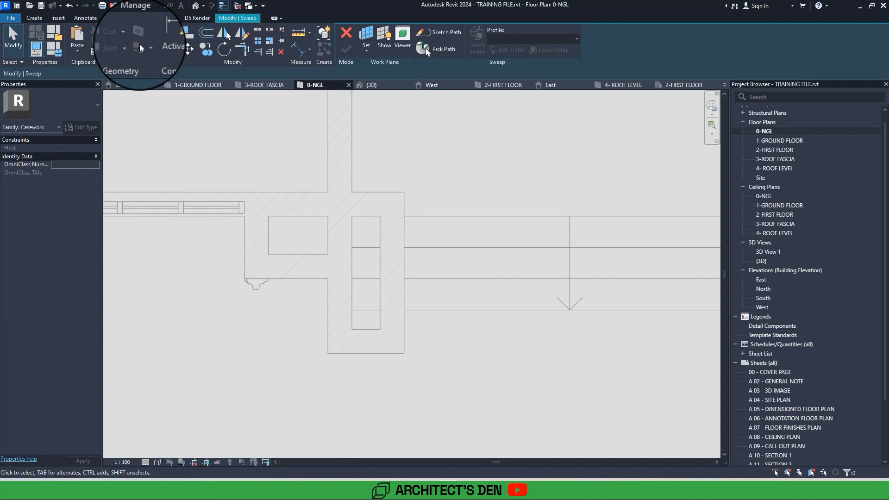
click(435, 30)
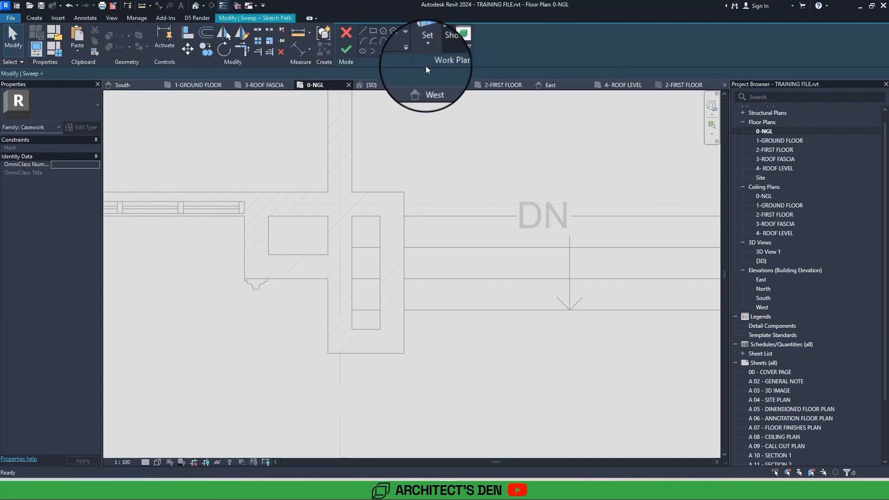
click(327, 277)
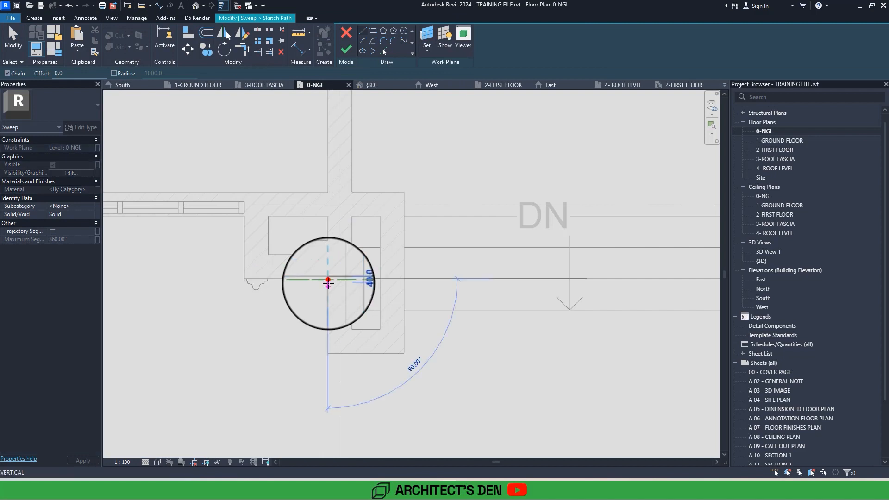
click(329, 354)
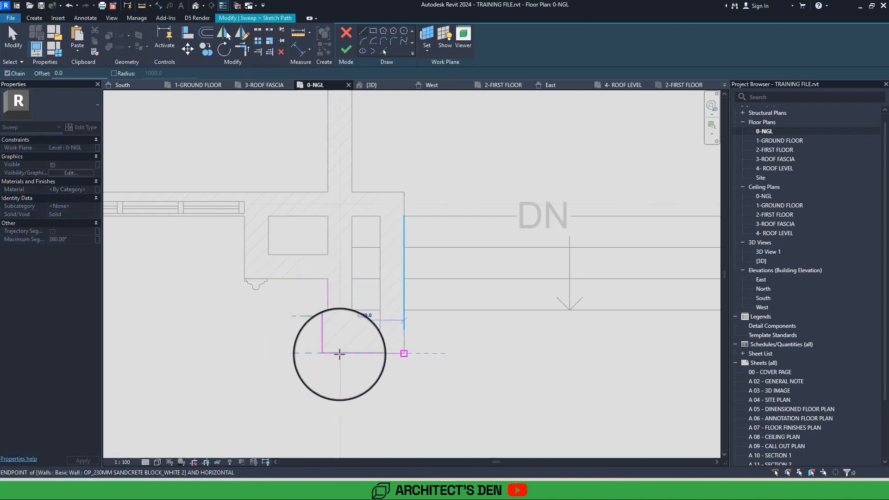
click(404, 353)
click(404, 193)
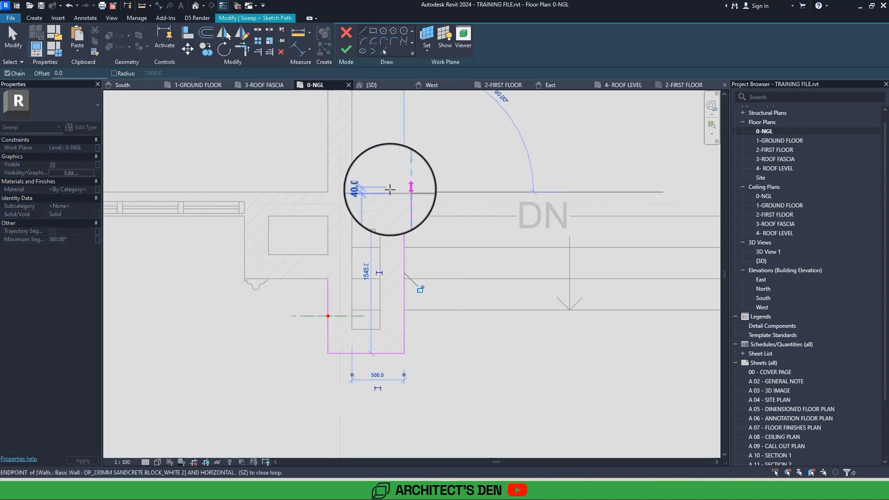
click(352, 193)
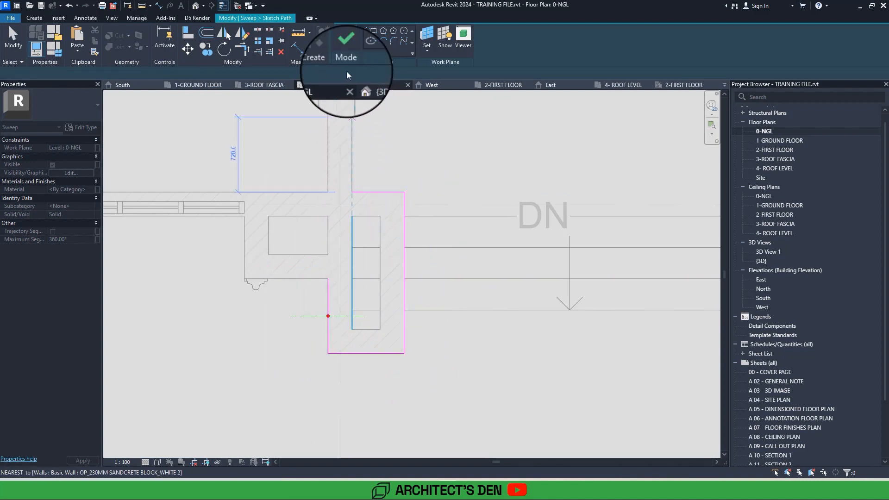
click(346, 50)
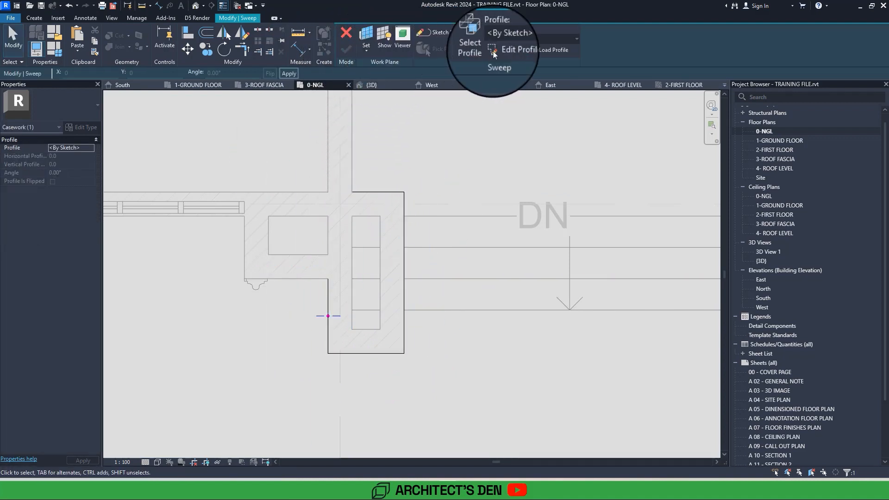
Edit the sweep's profile in the South elevation and sketch a vertical line from the pier's base corner up to the ground-floor level.
click(516, 50)
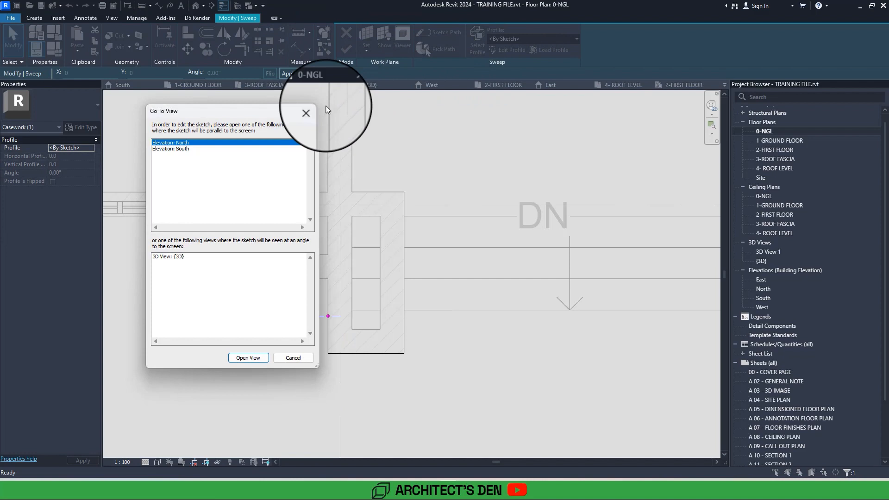
click(176, 148)
key(Return)
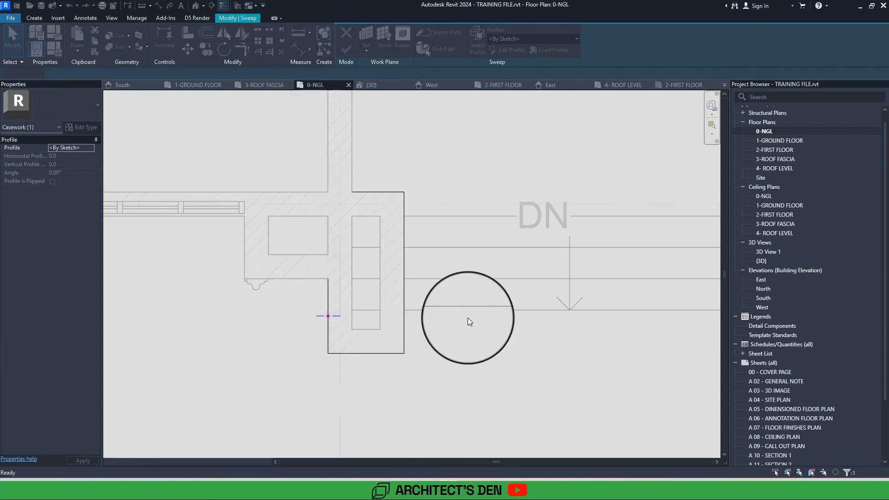
scroll(468, 317, up, 6)
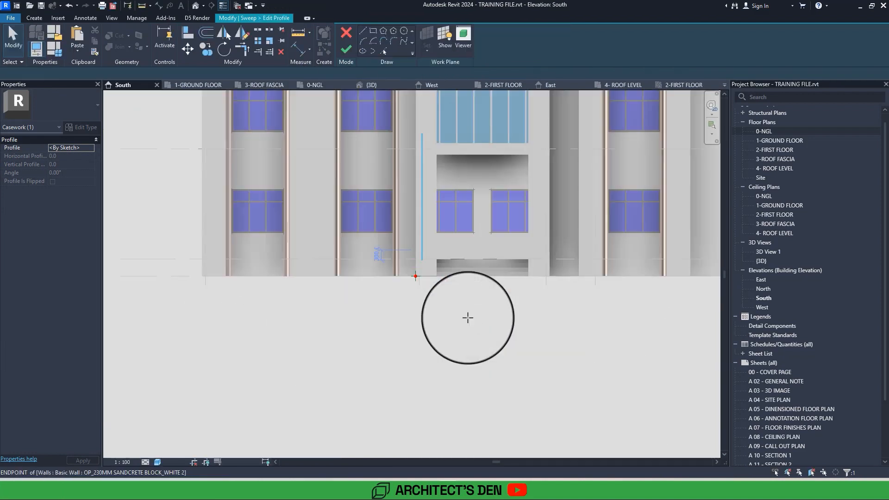
scroll(466, 318, up, 3)
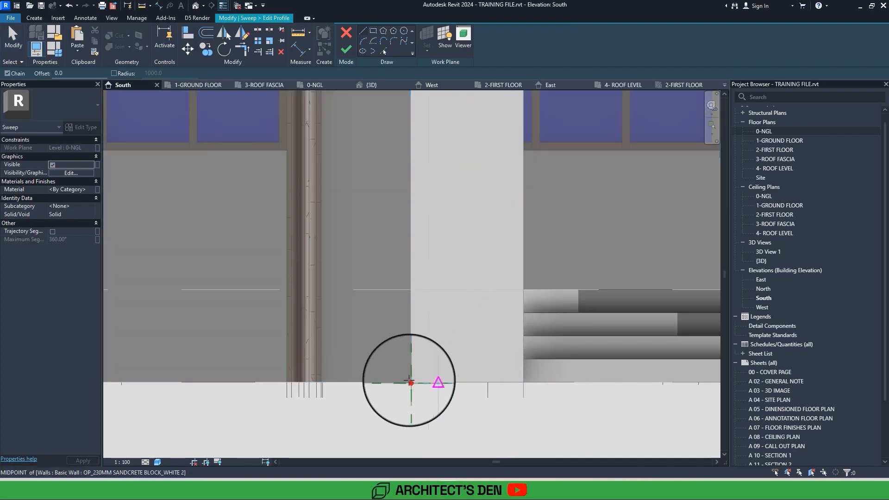
click(410, 383)
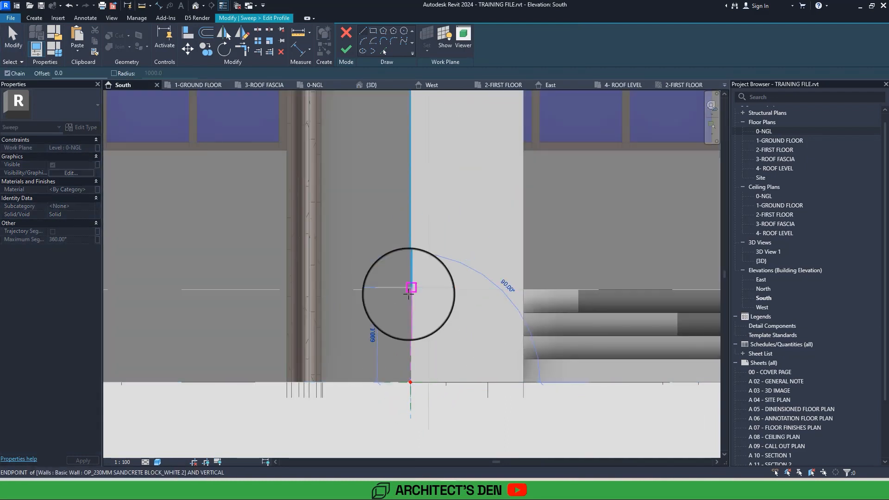
click(409, 294)
key(Escape)
Sketch a 450 mm high rectangular base block projecting outward from the pier's base corner and back to the vertical line.
click(411, 383)
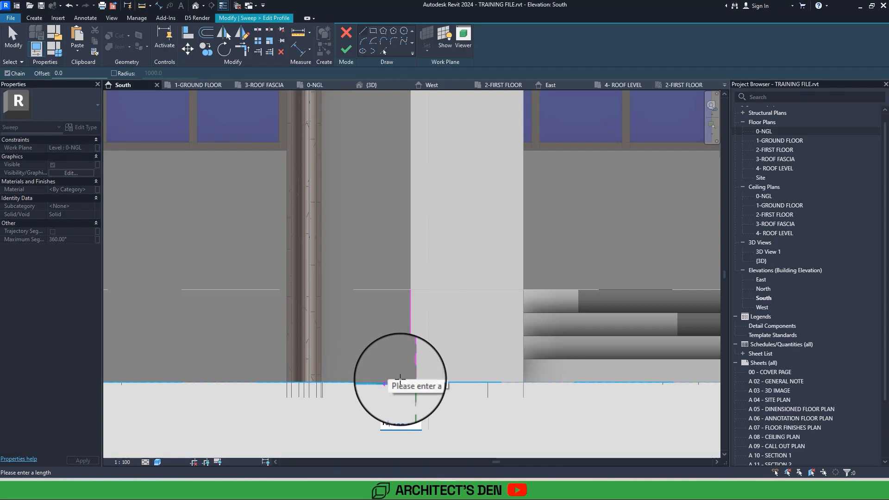
click(387, 383)
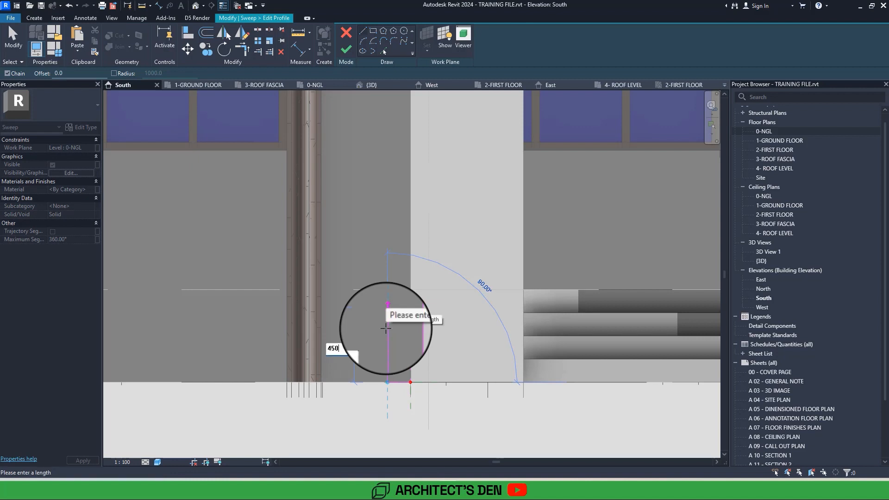
key(Return)
click(411, 312)
Sketch the lower outline of a stepped cap on the pier's edge, starting just above the base block and stepping outward.
scroll(412, 309, up, 2)
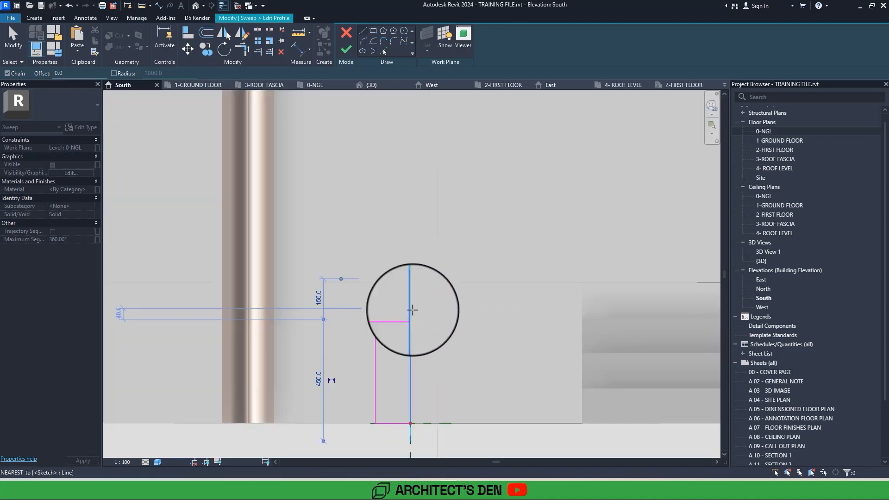
scroll(412, 309, up, 2)
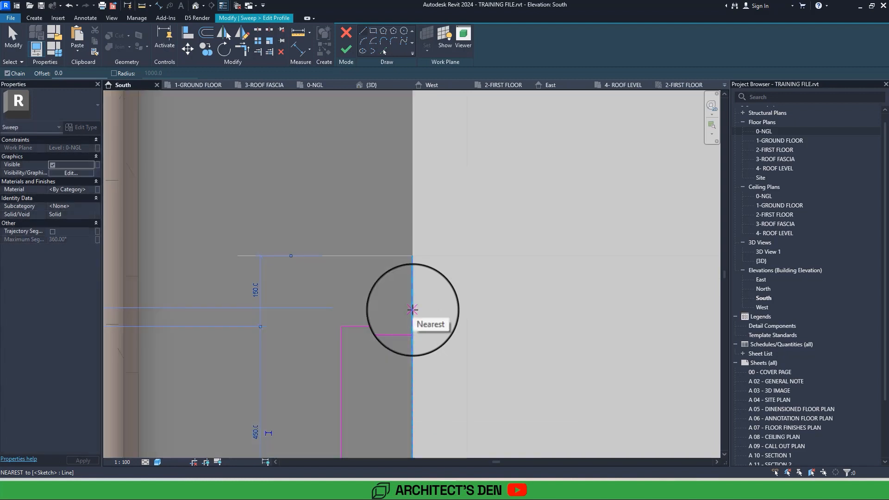
click(412, 309)
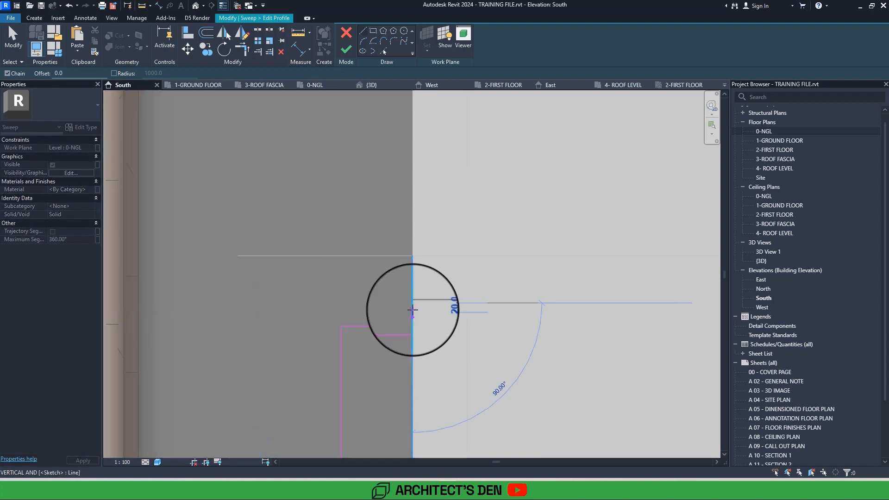
click(384, 303)
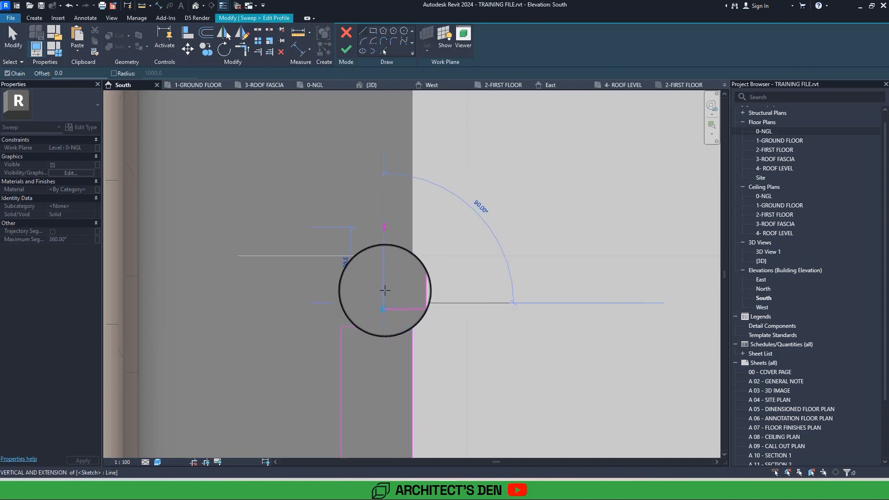
middle_drag(383, 245, 386, 288)
scroll(386, 288, down, 1)
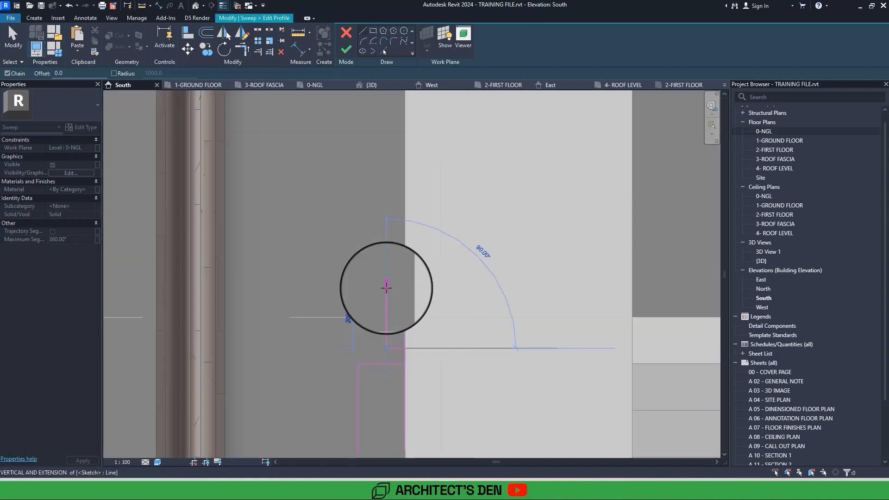
scroll(386, 288, up, 2)
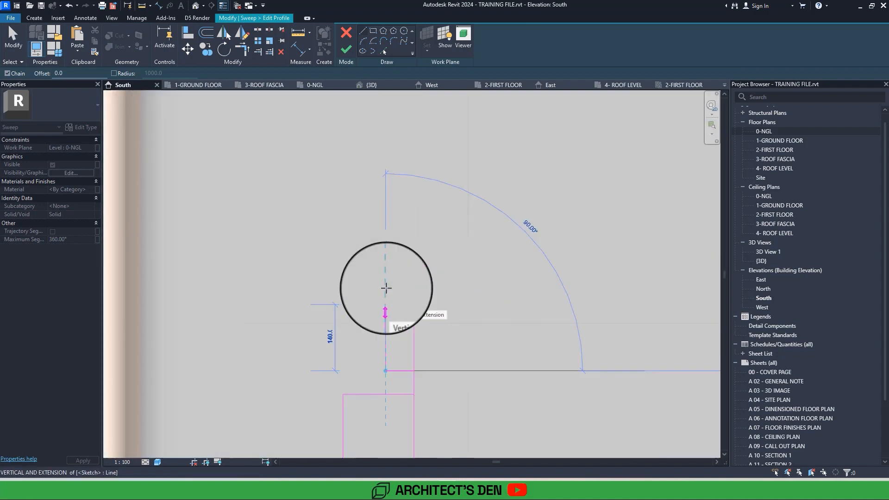
click(384, 341)
click(368, 340)
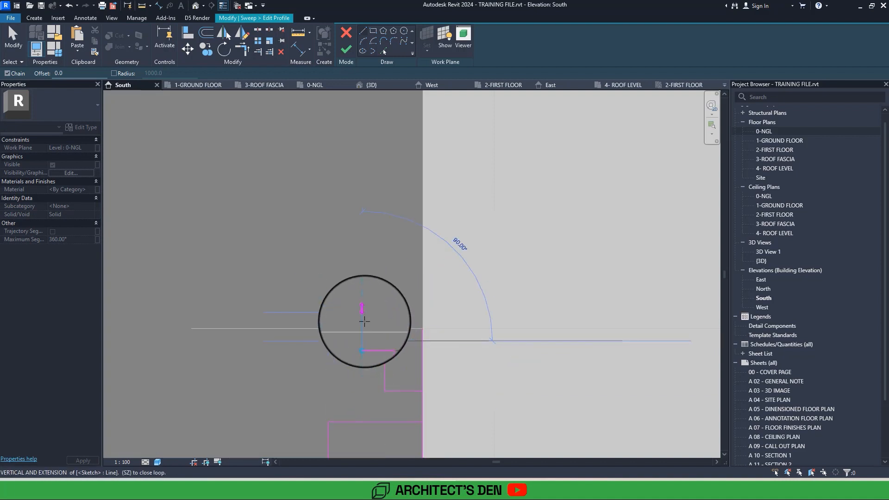
Sketch the cap's projecting upper step, run its top edge back to the pier, and close the outline about 175 mm down.
click(335, 313)
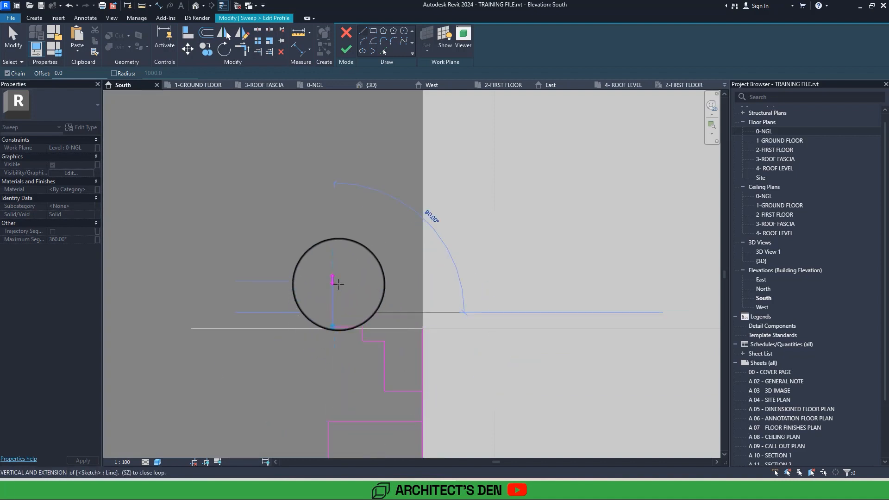
click(335, 281)
click(420, 280)
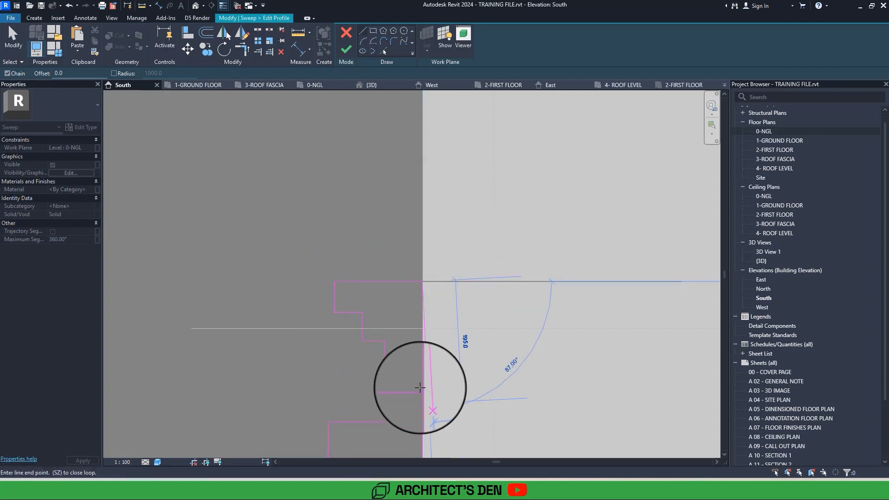
click(420, 388)
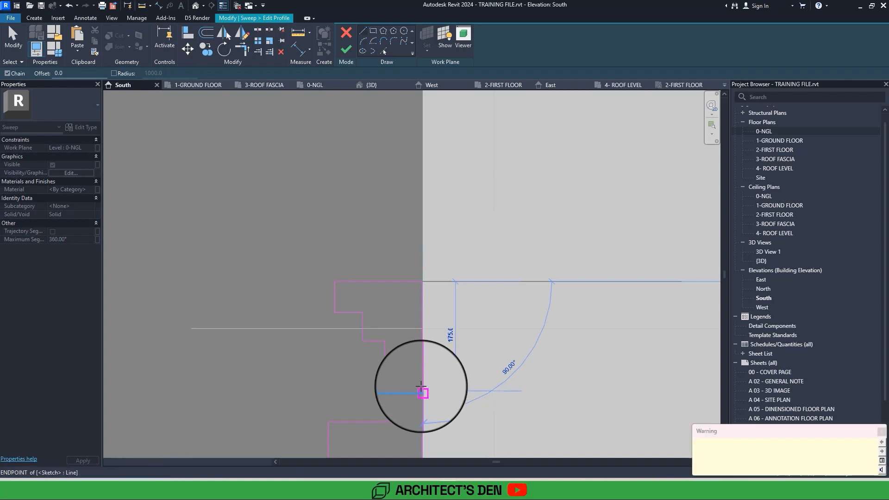
middle_drag(420, 388, 395, 246)
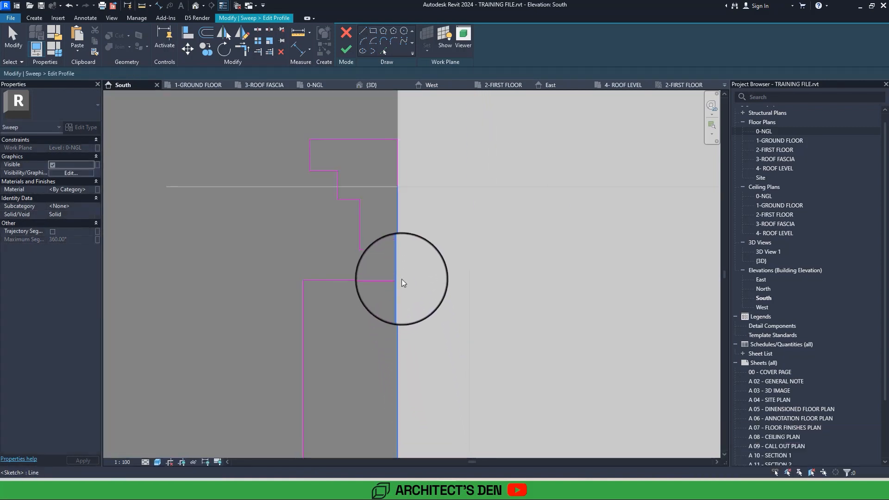
key(Escape)
key(Escape)
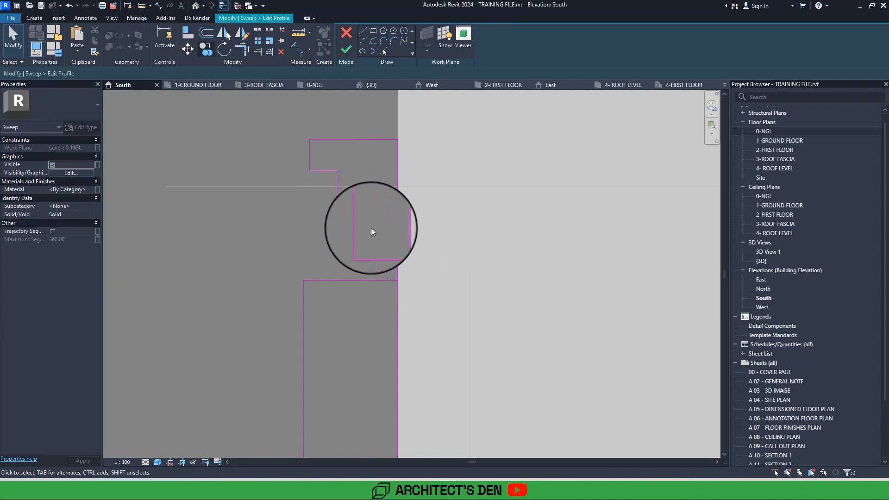
Trim the pier-side line at the cap's lower edge and the base block's upper edge into two separate closed loops, unjoining the elements.
click(242, 49)
click(359, 218)
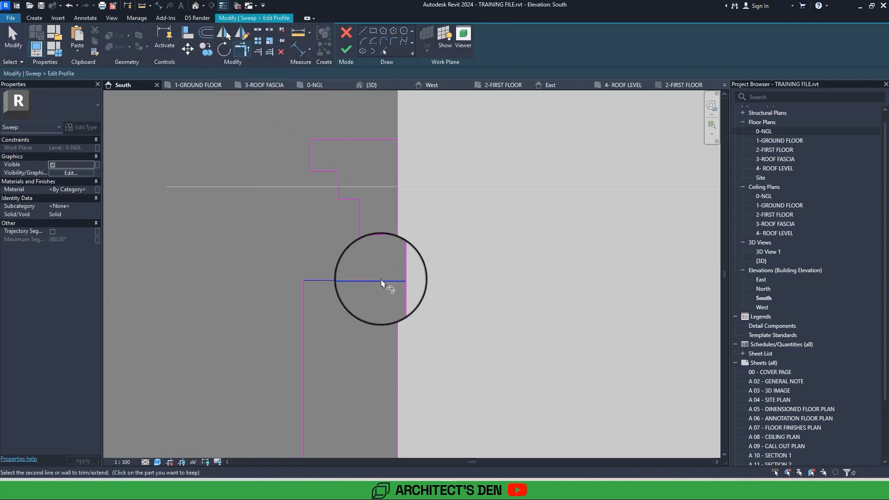
click(381, 281)
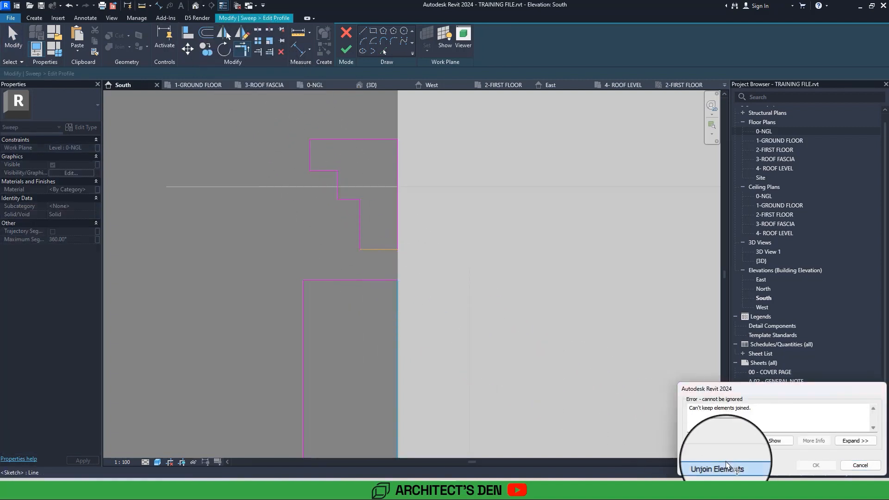
click(725, 462)
Turn off thin-line display and finish both the profile sketch and the sweep.
click(222, 6)
scroll(444, 233, down, 4)
middle_drag(444, 234, 410, 171)
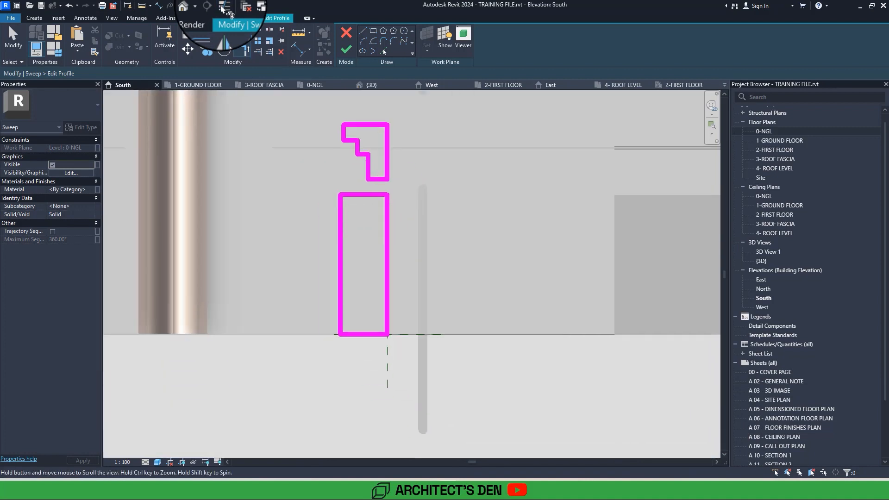
drag(297, 128, 436, 468)
scroll(406, 333, up, 4)
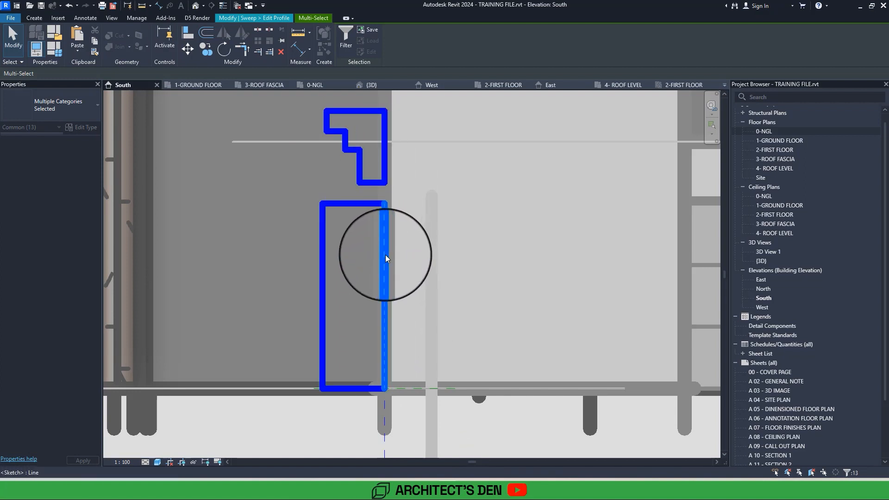
key(Escape)
scroll(385, 255, down, 3)
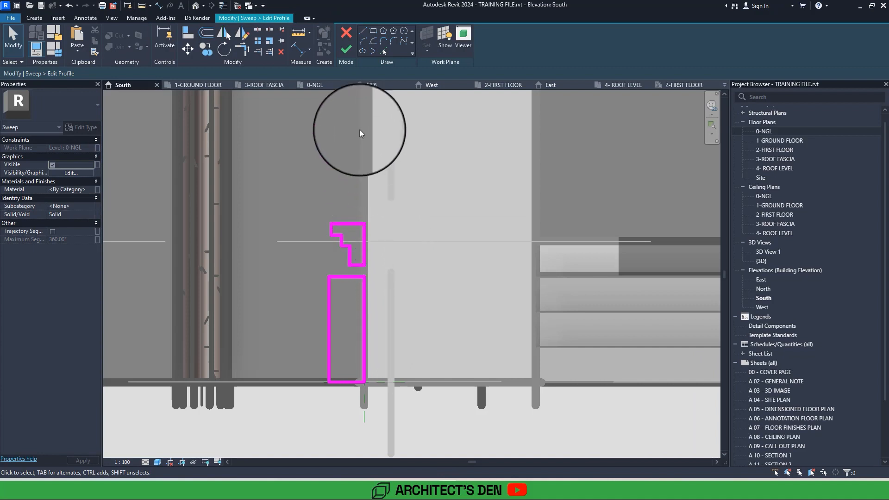
click(345, 51)
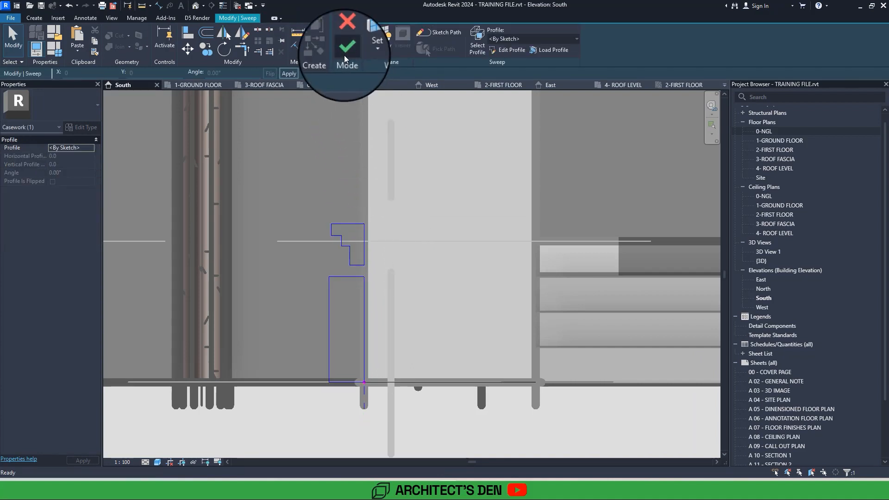
click(345, 50)
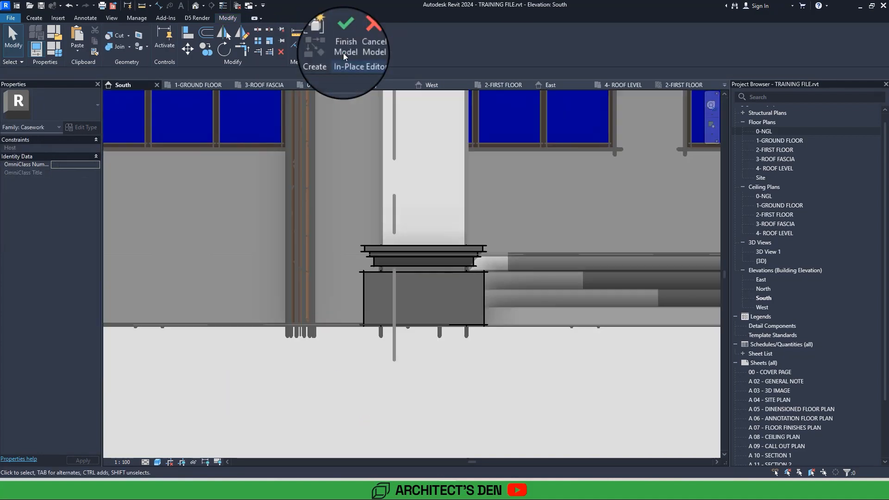
Reopen the pier's base sweep and its profile sketch for editing.
middle_drag(435, 322, 409, 413)
scroll(408, 414, down, 2)
scroll(392, 386, up, 3)
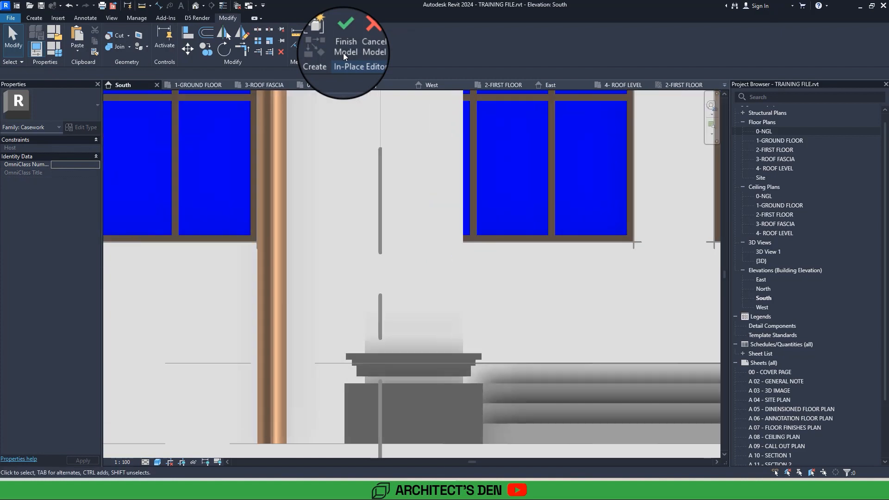
scroll(366, 389, up, 2)
click(387, 371)
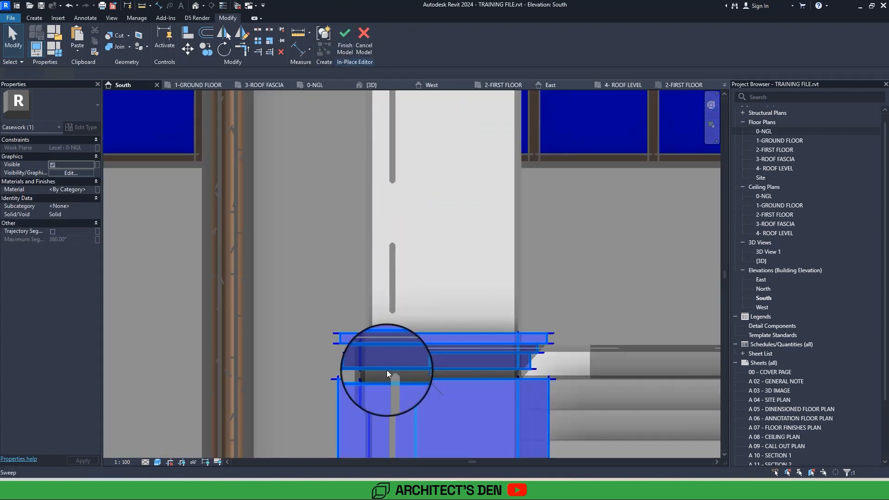
double_click(394, 370)
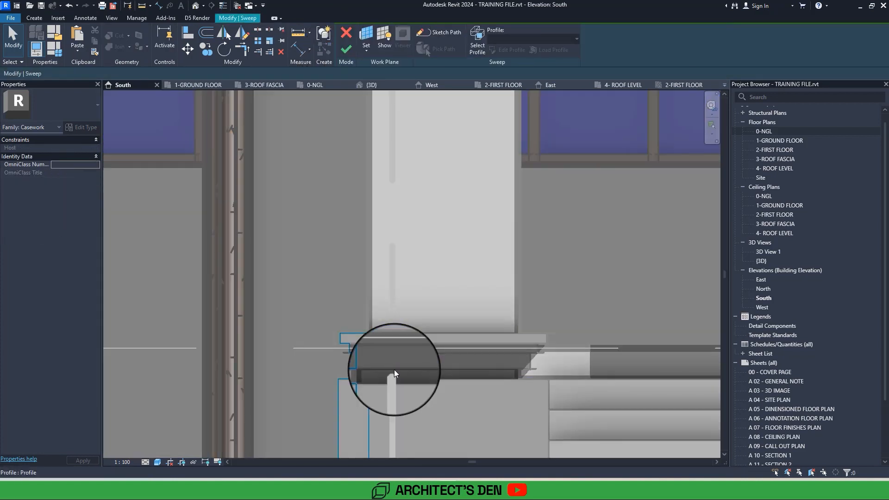
scroll(368, 362, up, 2)
double_click(368, 362)
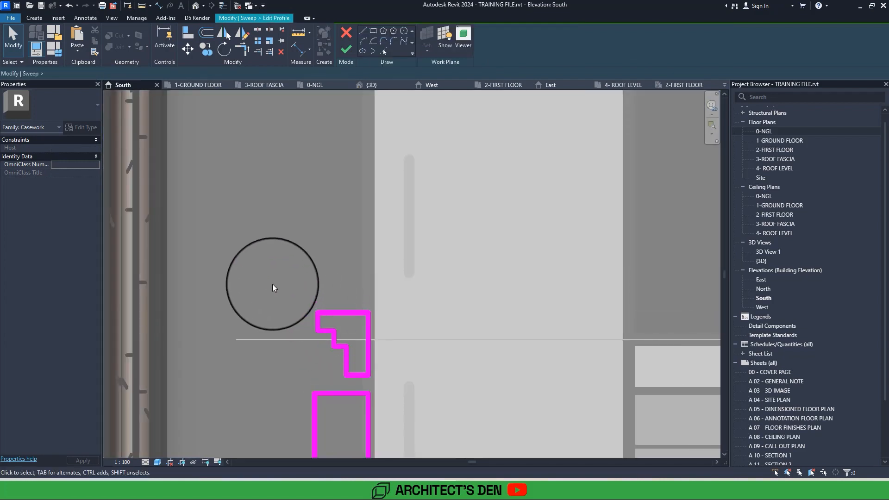
Try rotating the stepped cap outline by 180 degrees.
drag(269, 280, 401, 384)
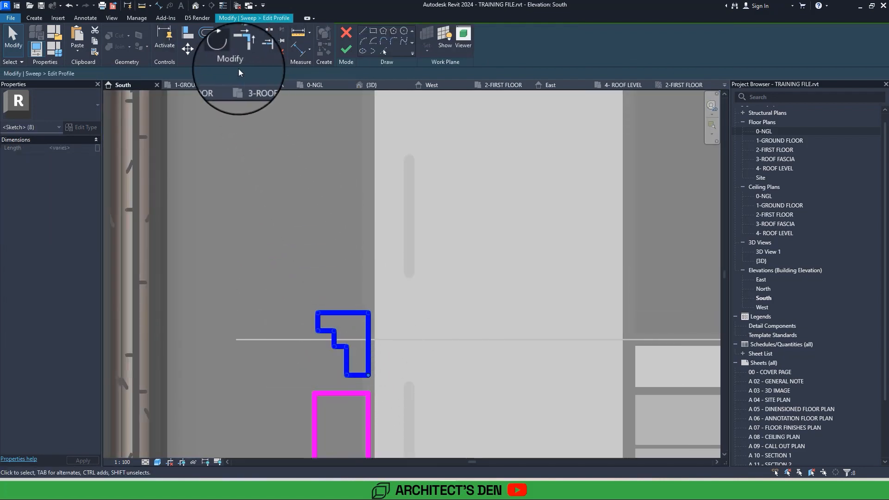
click(224, 49)
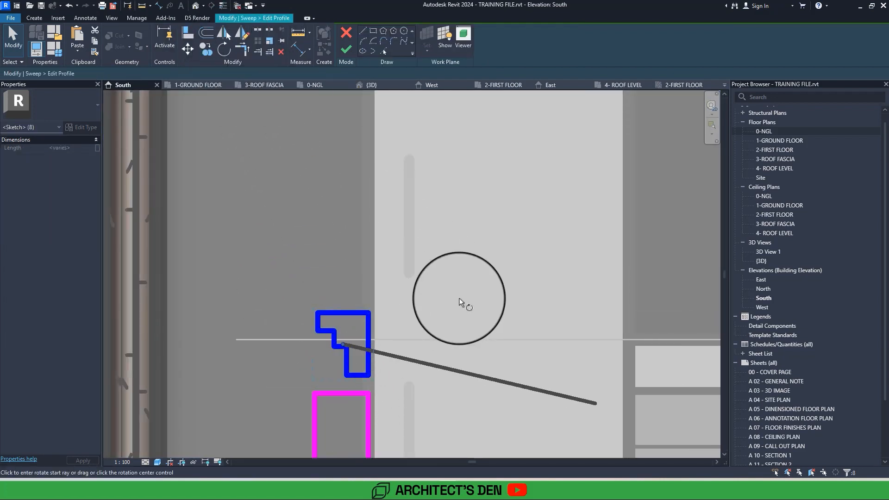
click(497, 340)
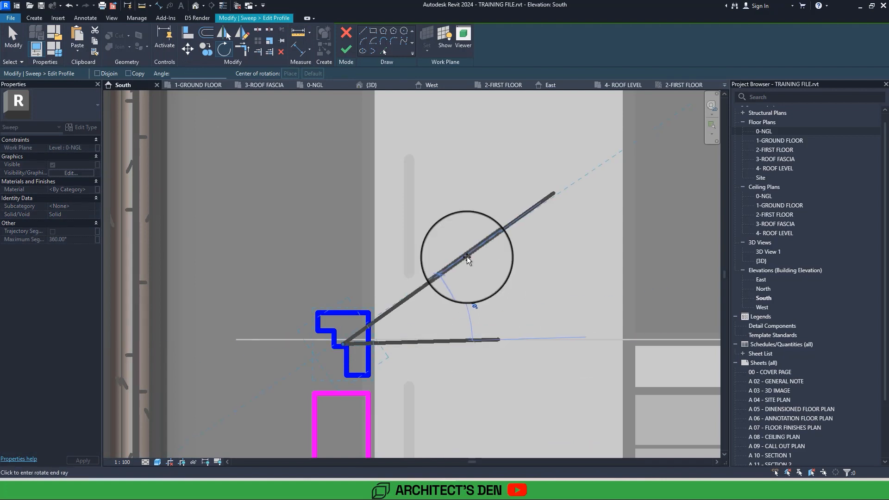
text(180)
key(Return)
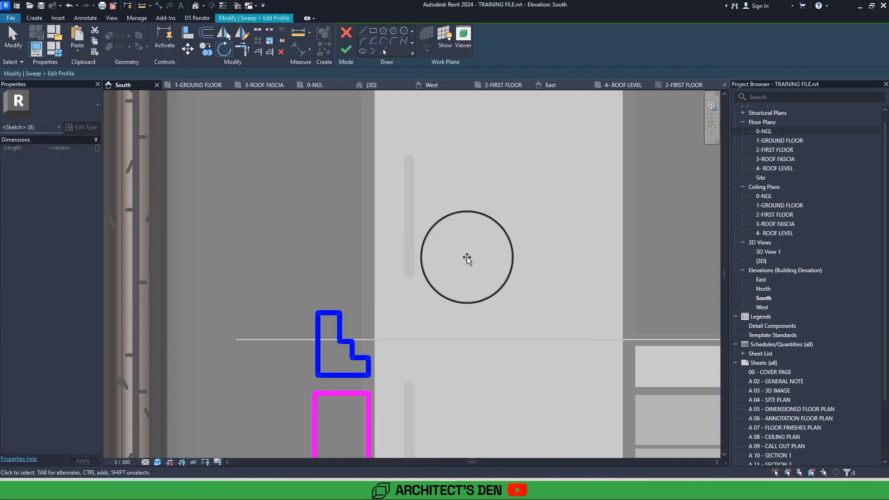
drag(364, 348, 351, 358)
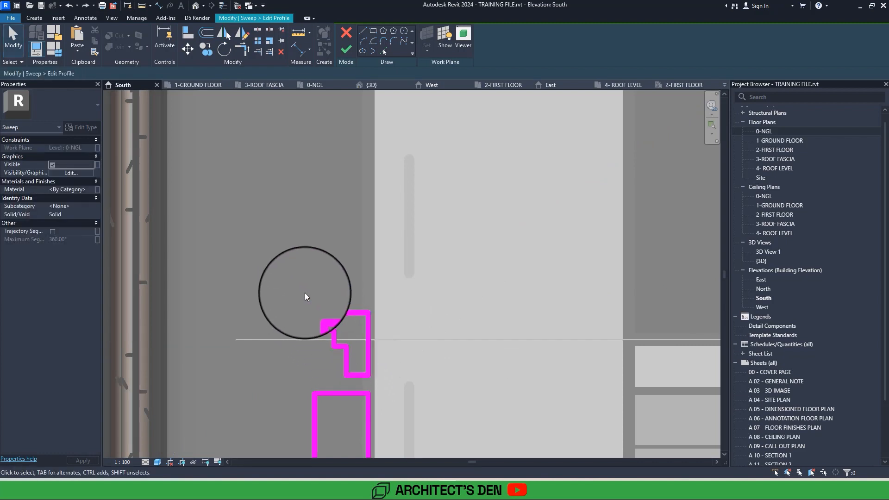
Move the whole stepped cap outline down so it sits just above the base block with only a narrow gap.
mouse_move(298, 288)
mouse_down()
mouse_move(443, 393)
mouse_move(442, 379)
mouse_up()
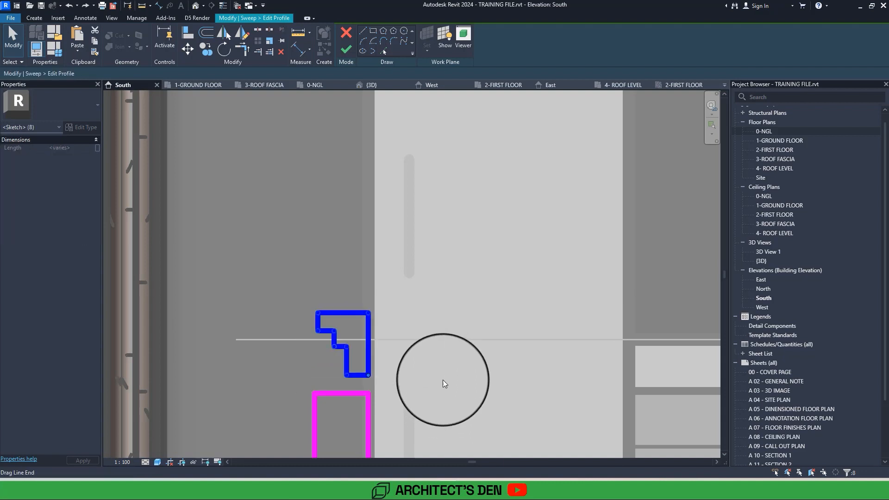
scroll(370, 373, up, 3)
drag(360, 368, 354, 392)
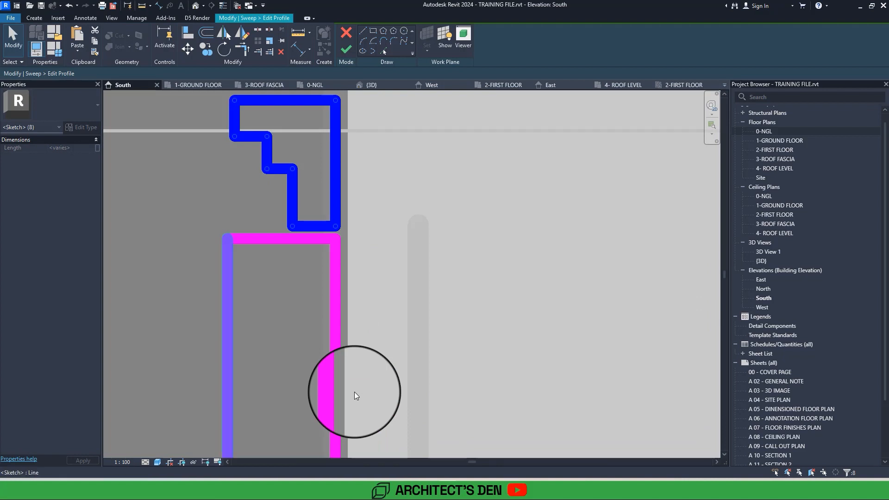
Narrow the base block by moving its outer vertical edge inward to just inside the cap's lowest step.
click(229, 304)
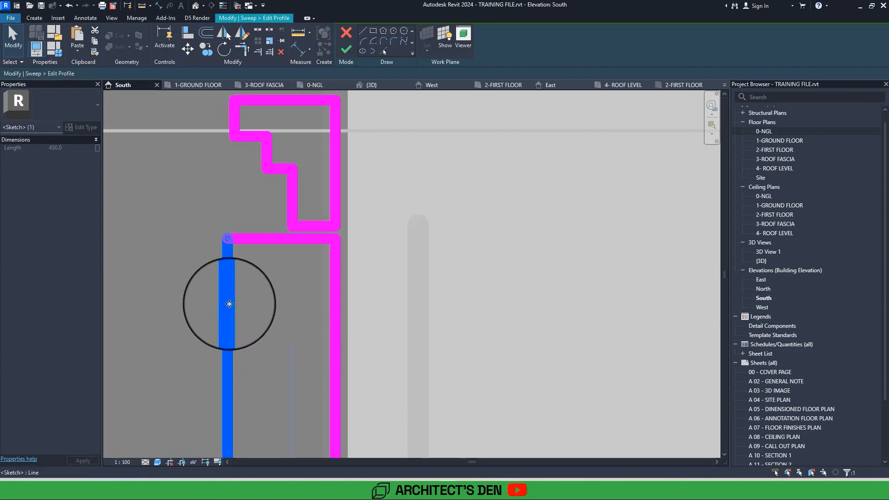
drag(230, 303, 300, 297)
click(439, 224)
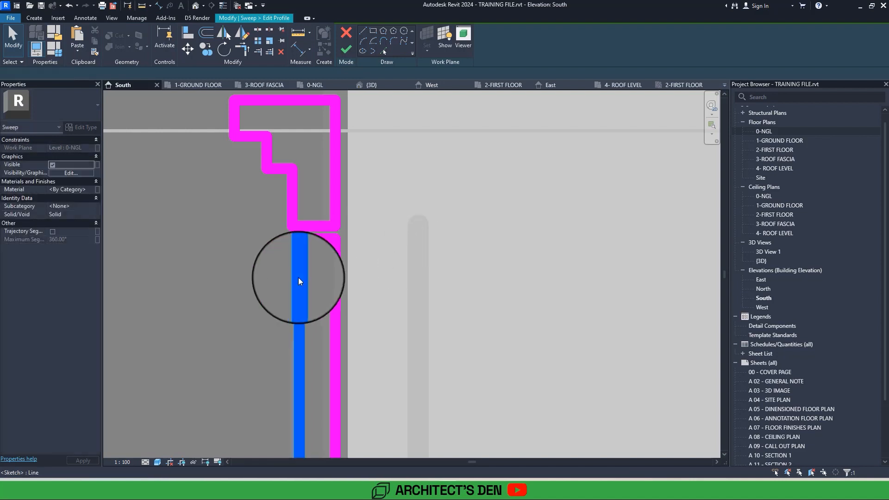
click(299, 278)
scroll(298, 278, down, 1)
scroll(298, 278, down, 2)
scroll(305, 250, up, 4)
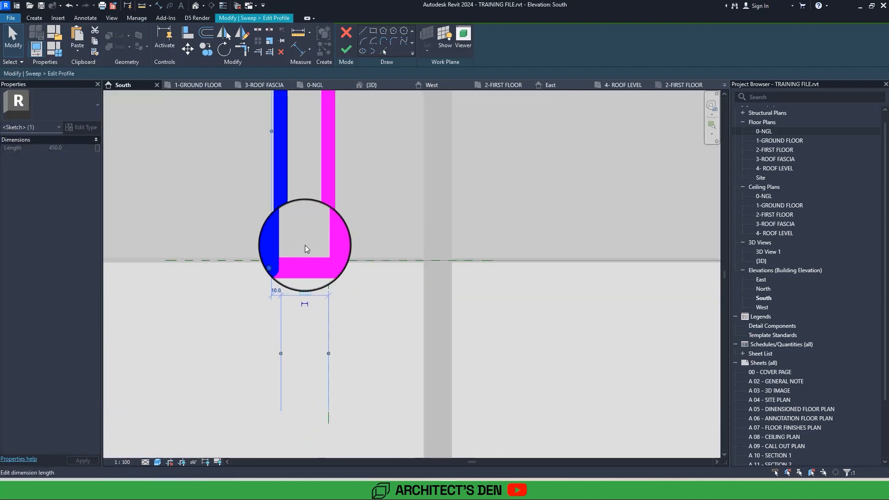
Finish the revised profile and the sweep, and check the moulded base on the pier.
click(346, 49)
click(346, 52)
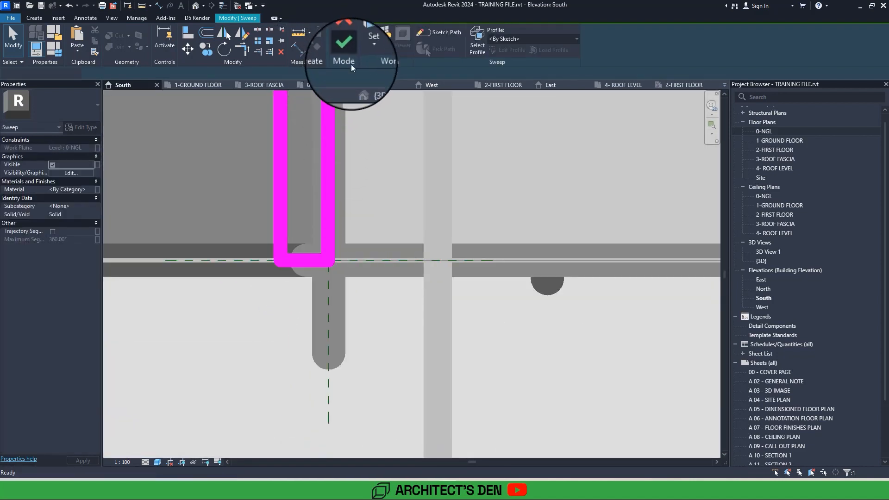
scroll(461, 357, down, 3)
click(462, 355)
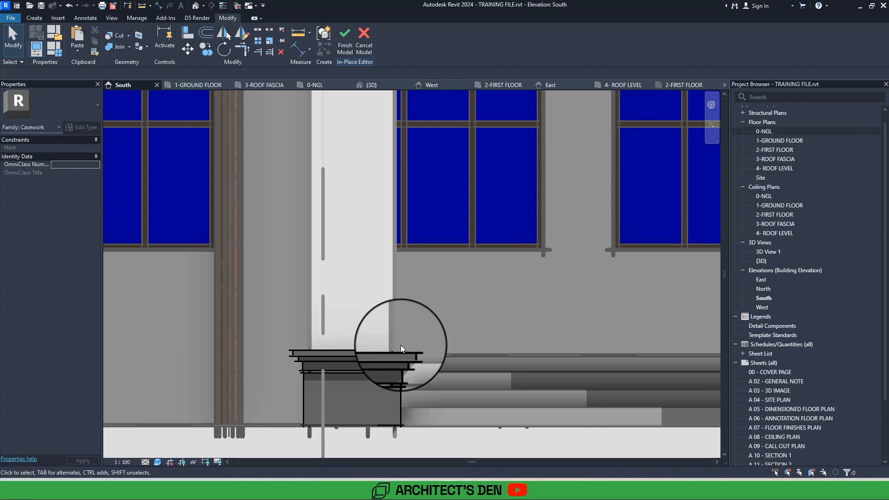
scroll(401, 345, down, 3)
middle_drag(401, 345, 408, 352)
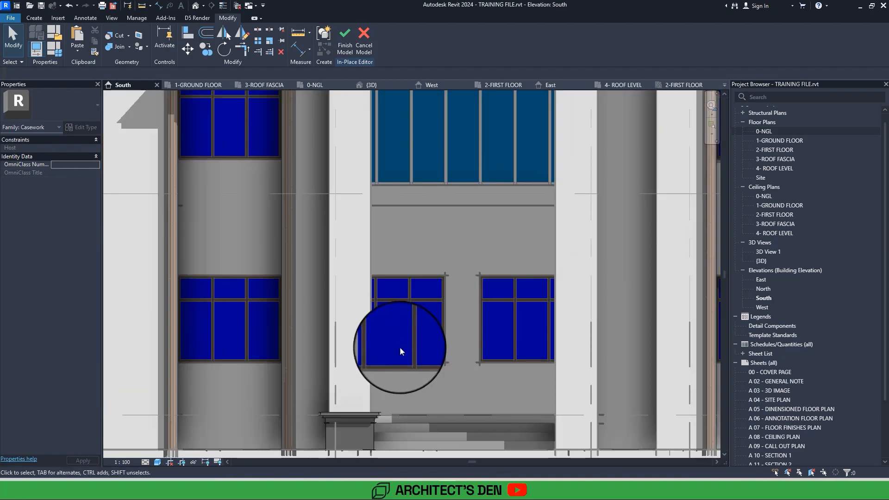
Try mirroring the base sweep without a copy about a horizontal axis drawn through the midpoint of the pier wall's edge.
click(378, 413)
scroll(380, 413, down, 4)
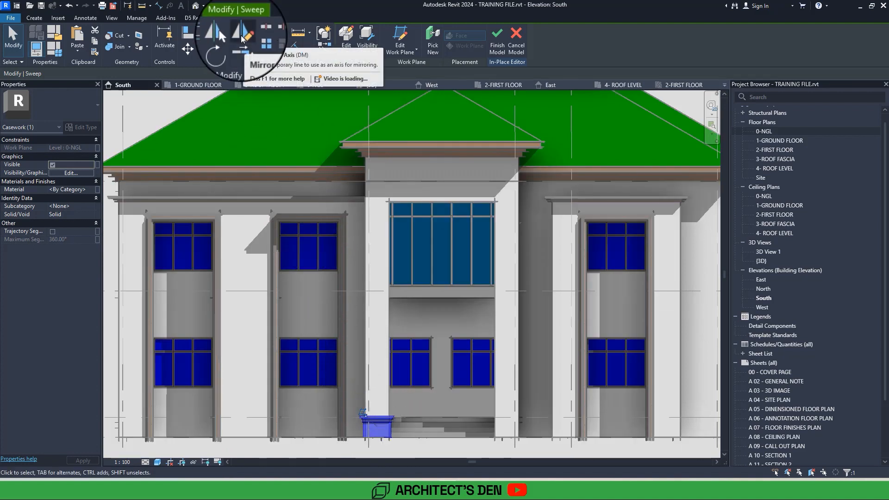
click(242, 38)
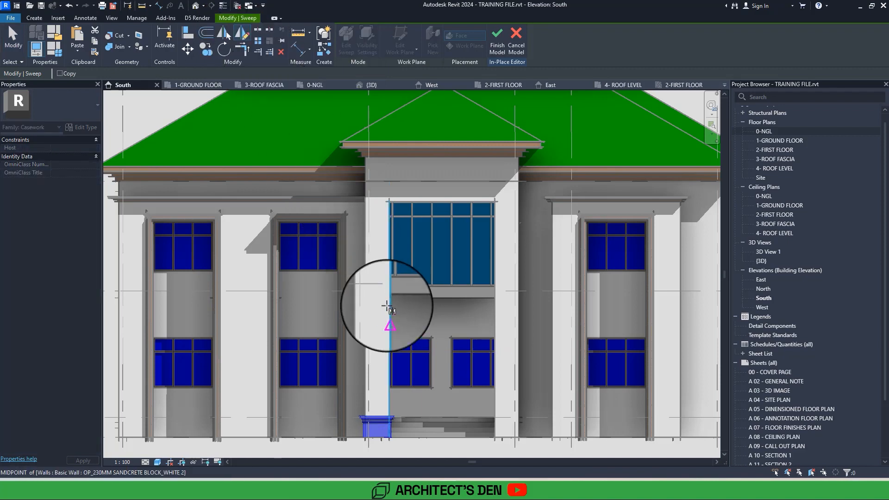
scroll(387, 308, up, 3)
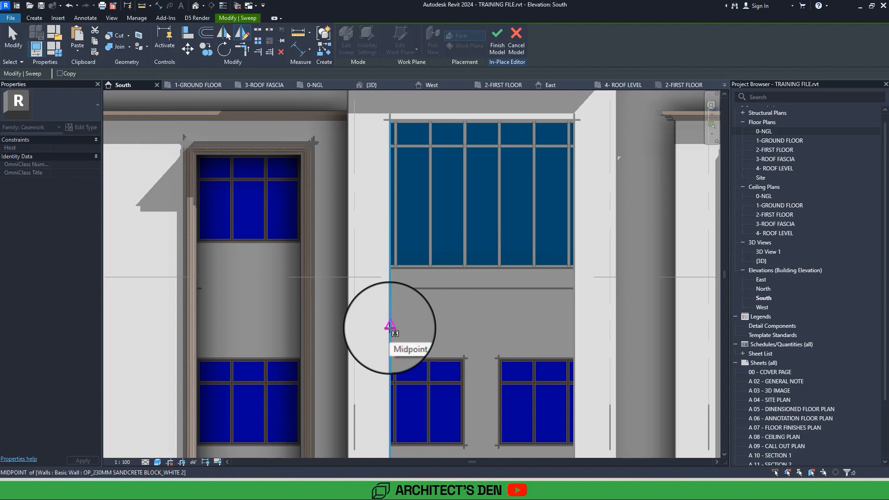
click(390, 328)
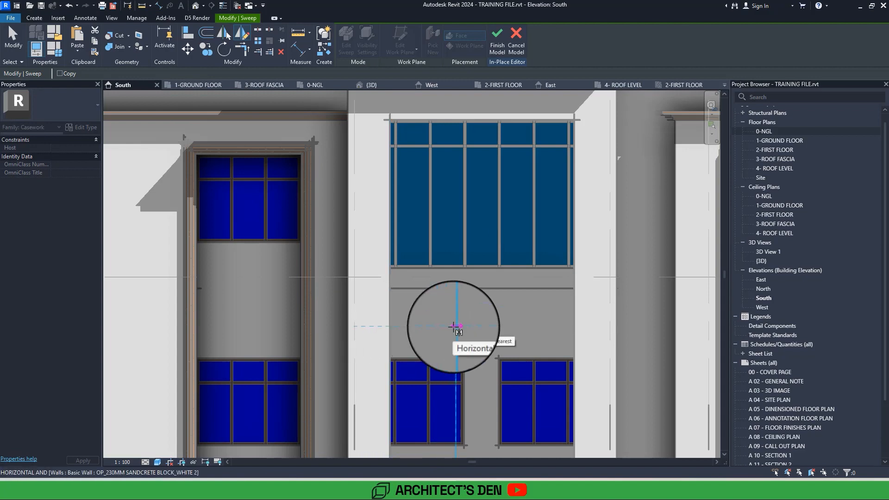
click(456, 326)
scroll(453, 327, down, 3)
scroll(453, 327, up, 3)
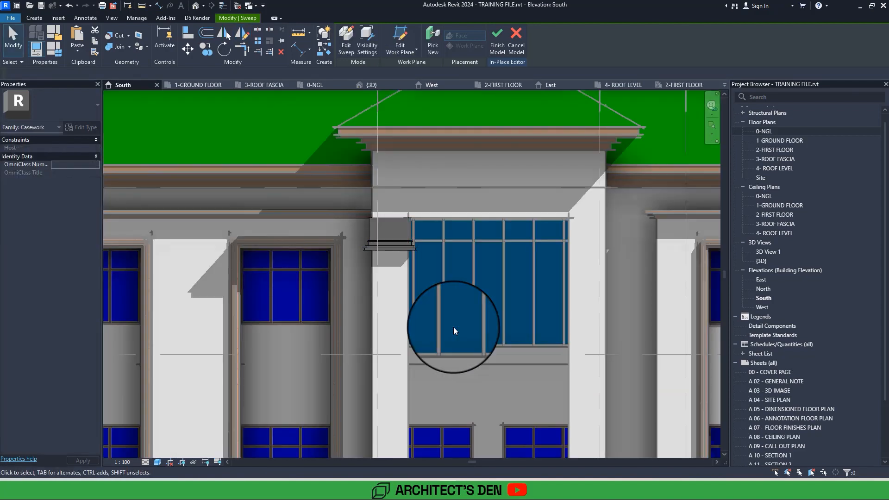
scroll(454, 327, up, 1)
middle_drag(454, 327, 419, 220)
scroll(473, 318, down, 3)
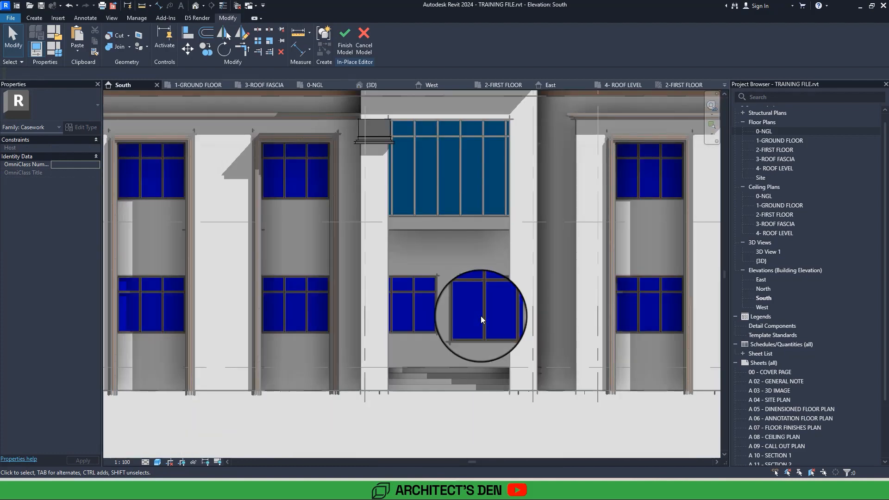
scroll(480, 316, up, 5)
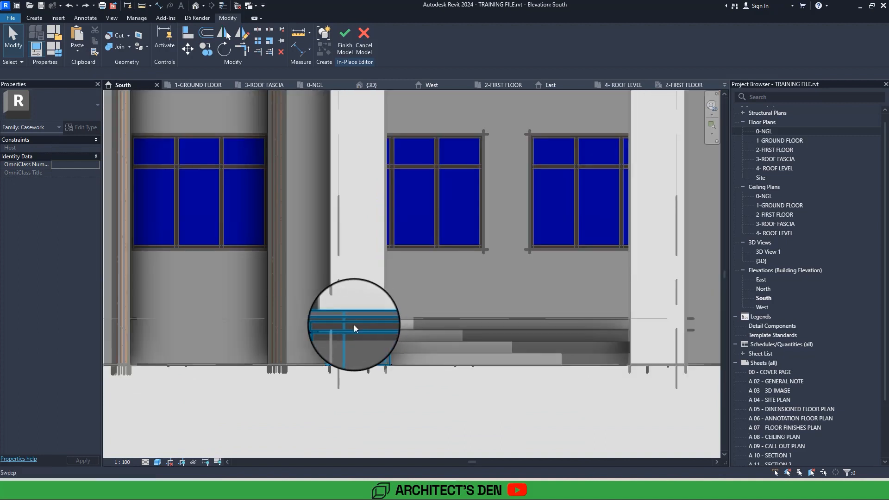
Reopen the base sweep's profile and move the vertical edge of the cap's middle step inward toward the pier.
click(354, 324)
scroll(361, 321, up, 4)
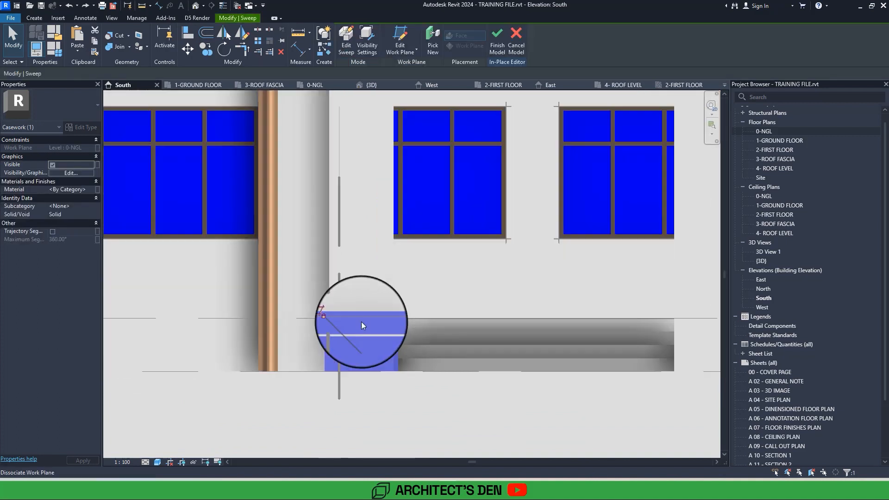
double_click(369, 319)
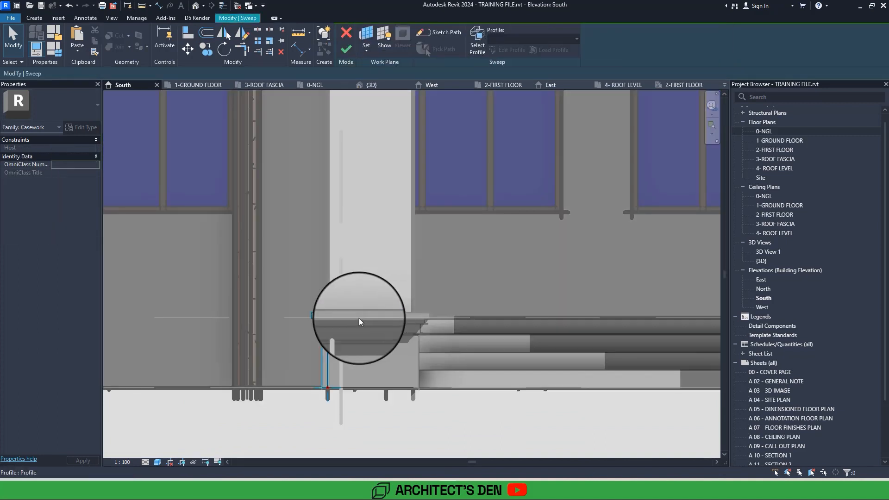
scroll(324, 316, up, 3)
double_click(327, 317)
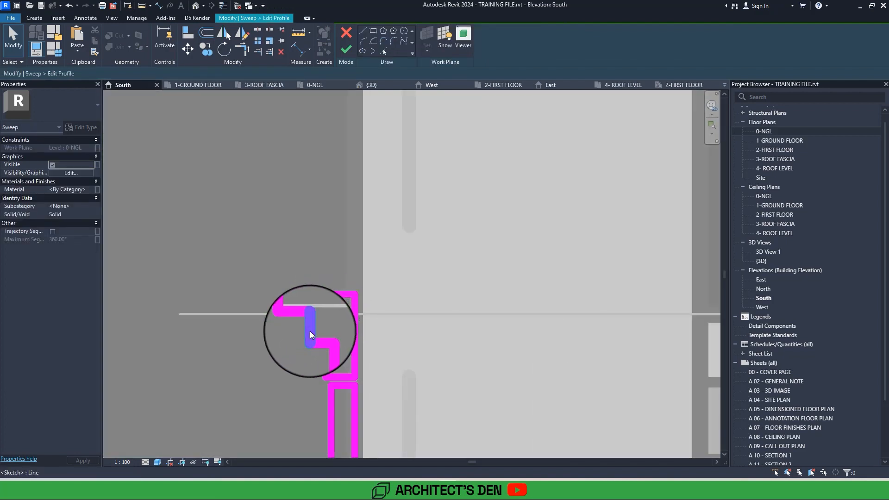
click(309, 330)
scroll(308, 329, up, 1)
drag(308, 330, 348, 324)
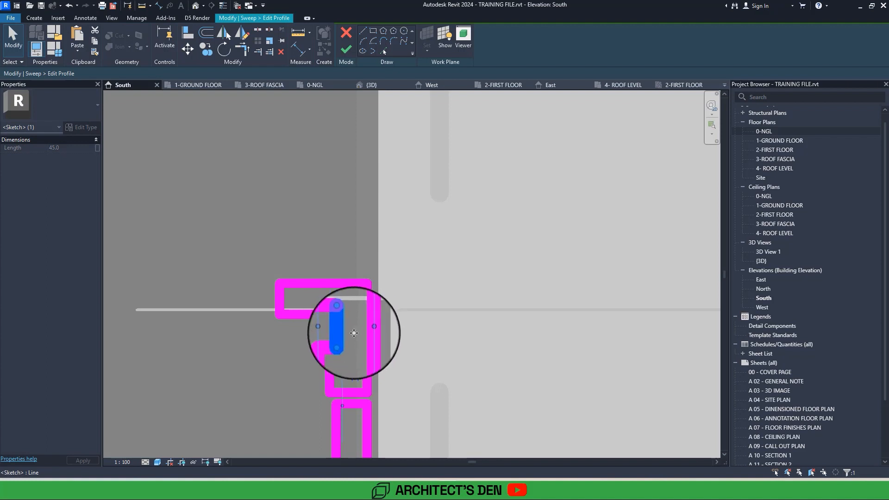
key(Escape)
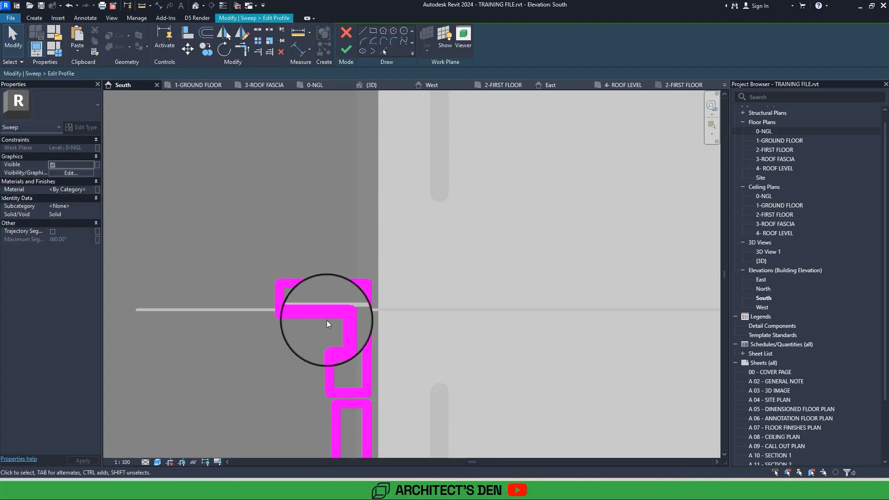
Raise the cap's top edge to make its outer face 200 mm high, and move that face inward in line with the lower step.
click(284, 298)
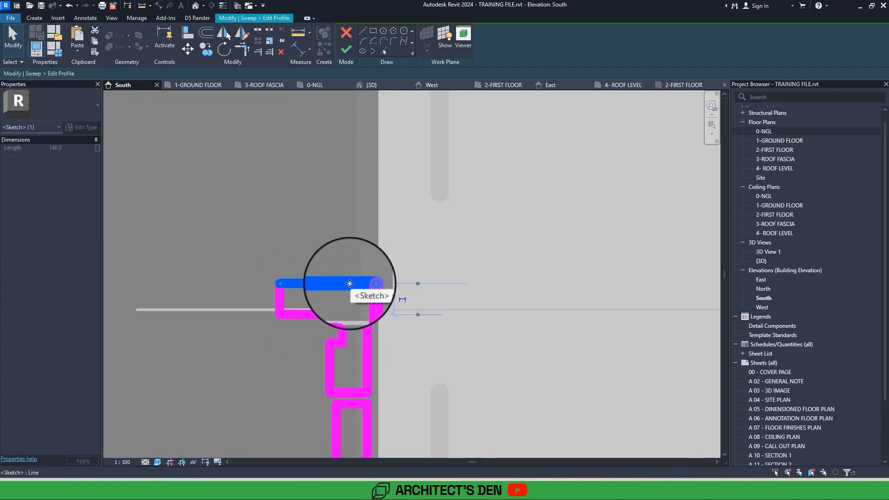
drag(346, 283, 338, 190)
click(279, 270)
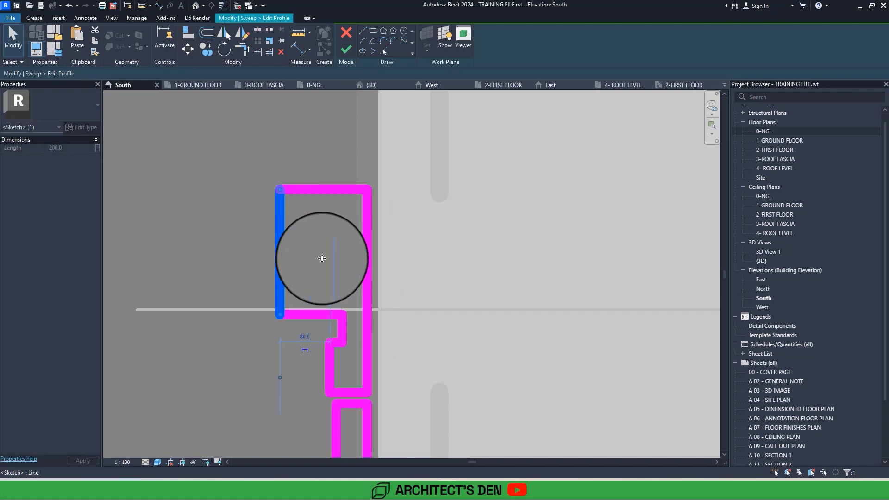
drag(332, 254, 330, 254)
click(471, 234)
scroll(471, 234, down, 2)
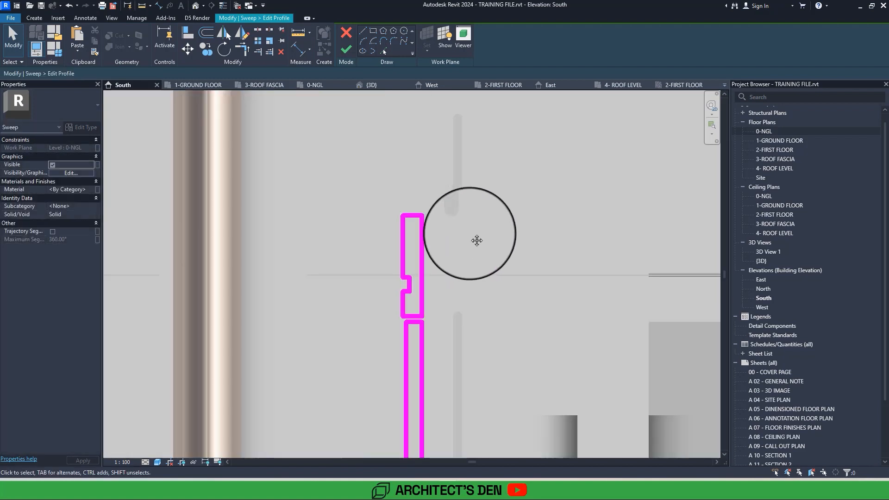
Finish the reshaped profile and the sweep, and check the moulded base against the pier and entrance steps.
middle_drag(470, 235, 412, 165)
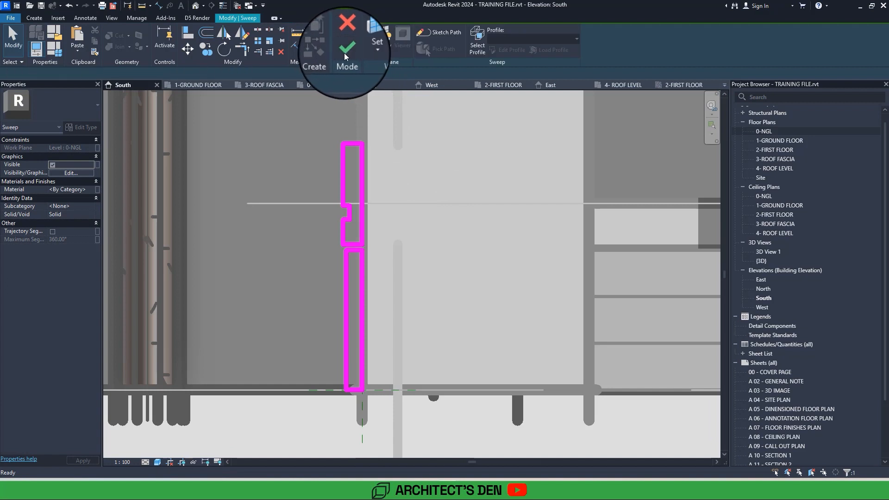
click(345, 50)
click(269, 297)
scroll(268, 297, down, 3)
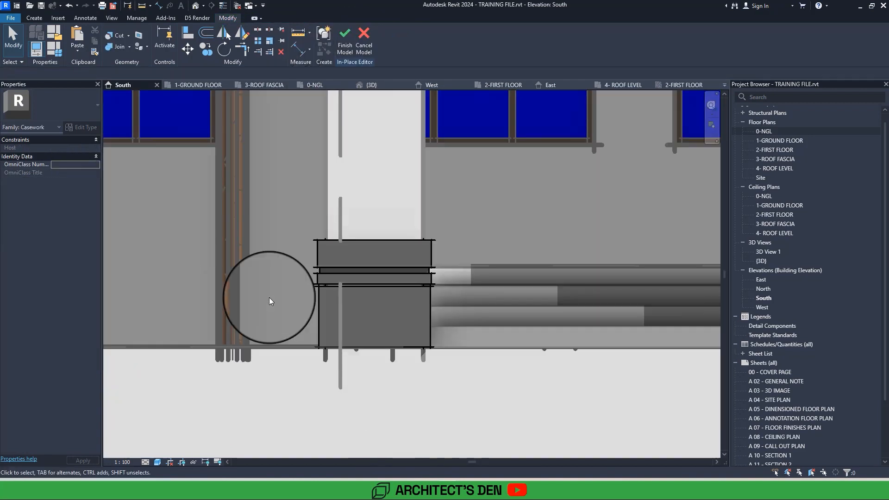
middle_drag(269, 297, 264, 400)
scroll(268, 297, down, 5)
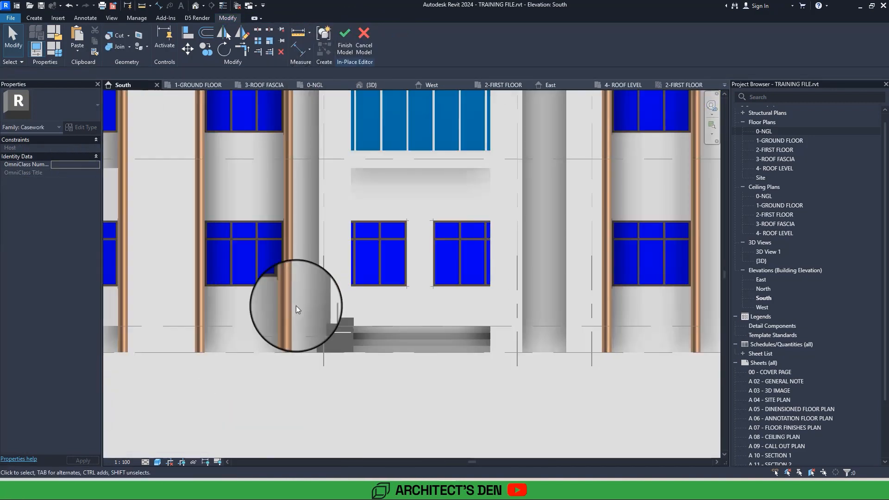
Copy the base sweep up the same pier, placing its top at the head of the large first-floor window.
click(340, 320)
scroll(345, 322, up, 3)
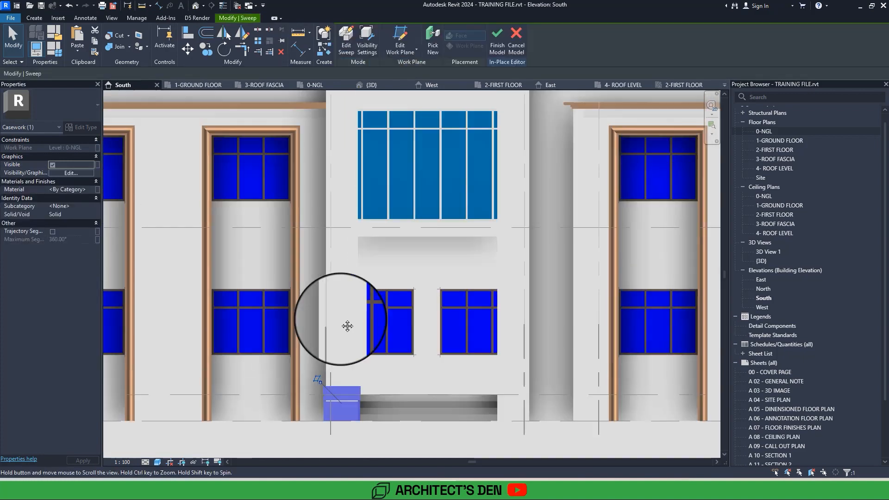
middle_drag(347, 323, 350, 354)
click(207, 50)
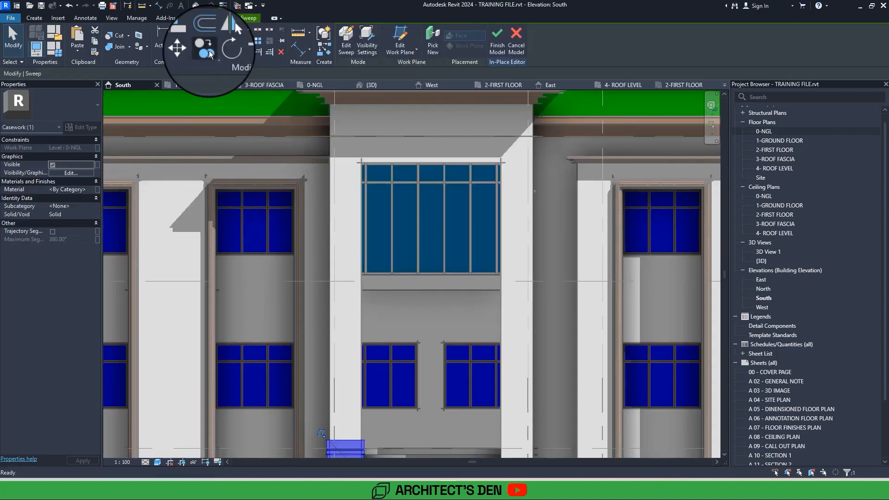
middle_drag(286, 288, 256, 137)
click(331, 290)
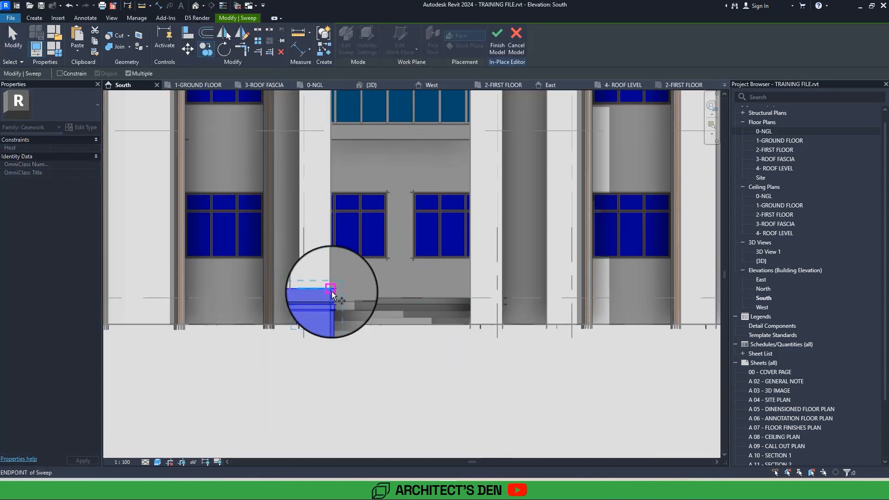
middle_drag(339, 274, 334, 440)
scroll(328, 303, up, 2)
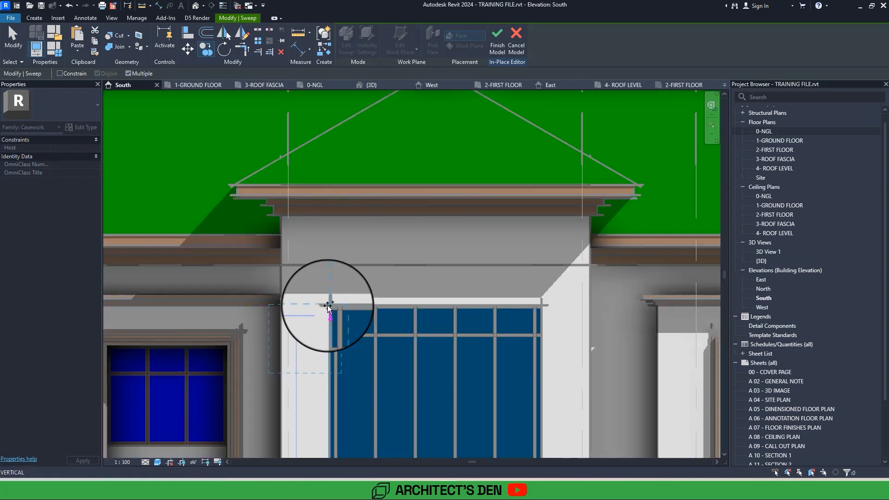
click(328, 306)
scroll(331, 303, down, 2)
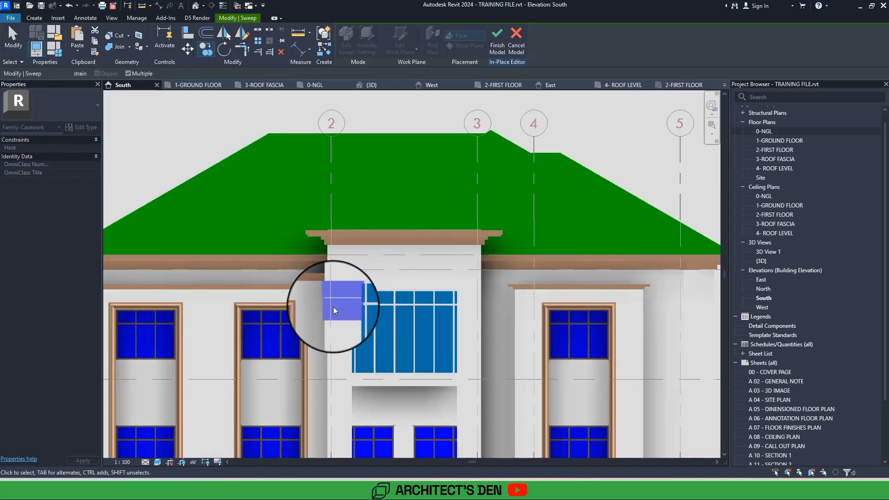
Move the copied moulding up the pier until its top meets the horizontal line above the large window.
scroll(354, 315, up, 3)
scroll(359, 312, up, 2)
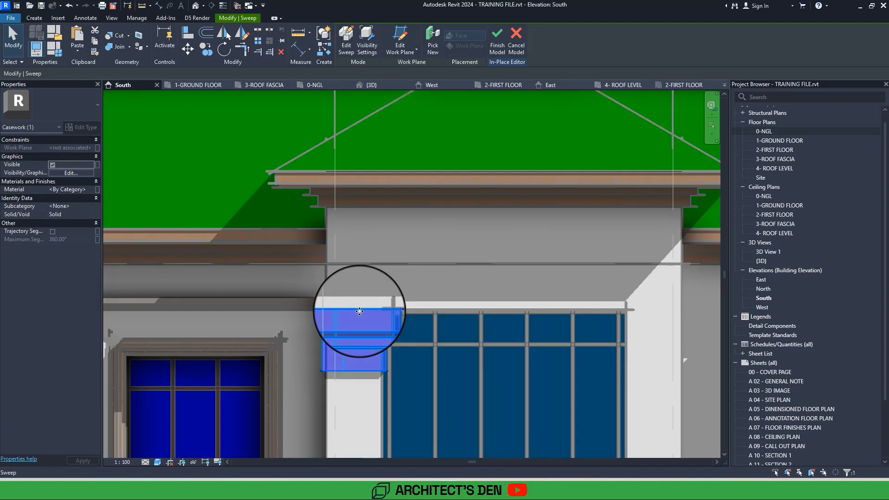
click(184, 48)
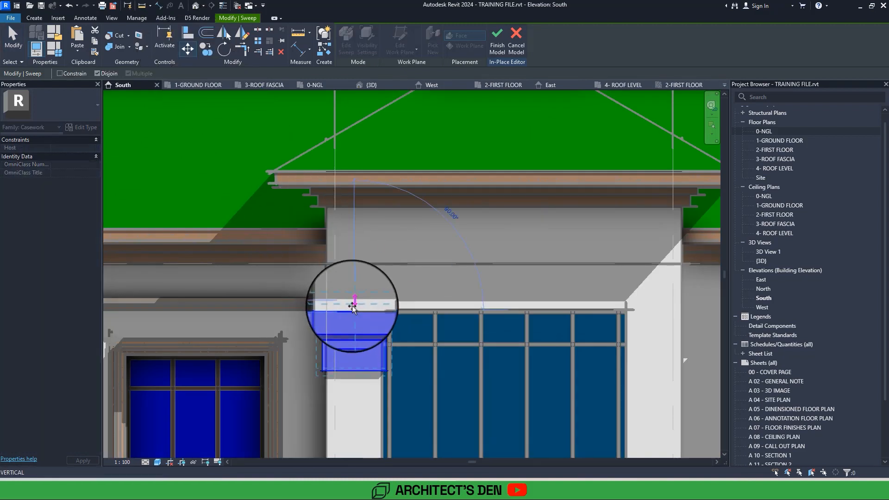
click(354, 266)
scroll(355, 266, down, 3)
key(Escape)
middle_drag(354, 266, 322, 139)
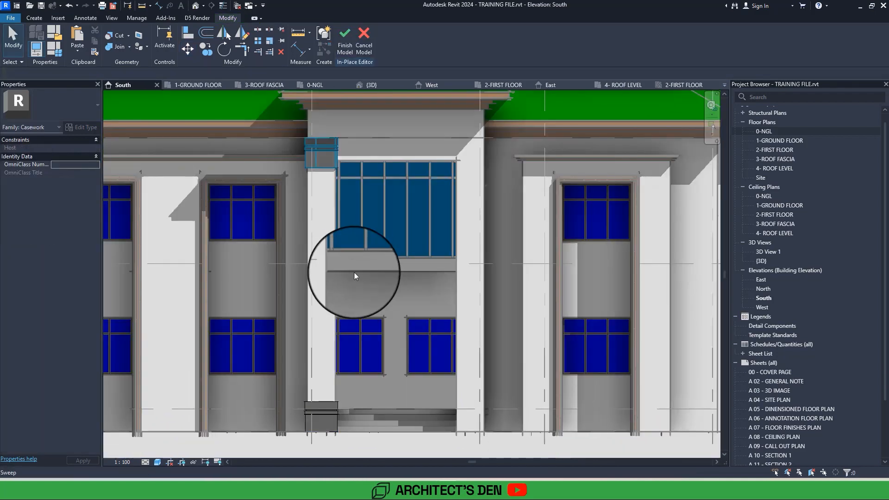
Select both mouldings and inspect them on the entrance pier from an angle in the 3D view.
click(322, 438)
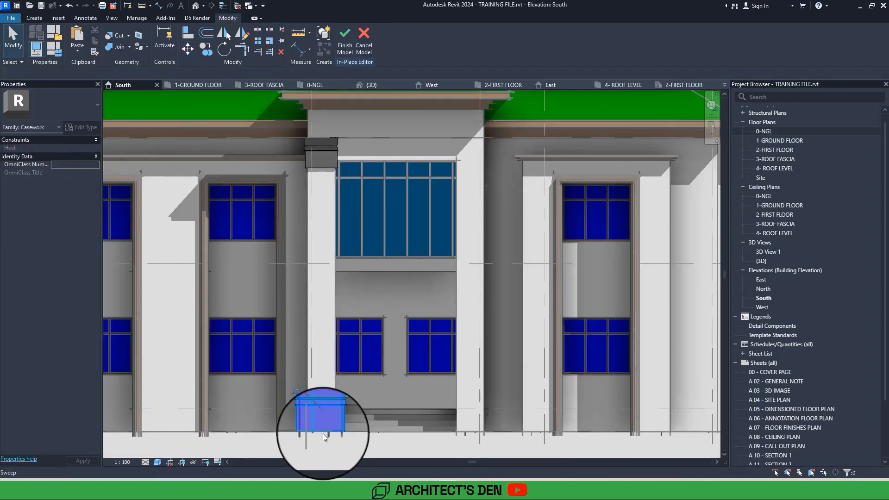
ctrl+click(320, 160)
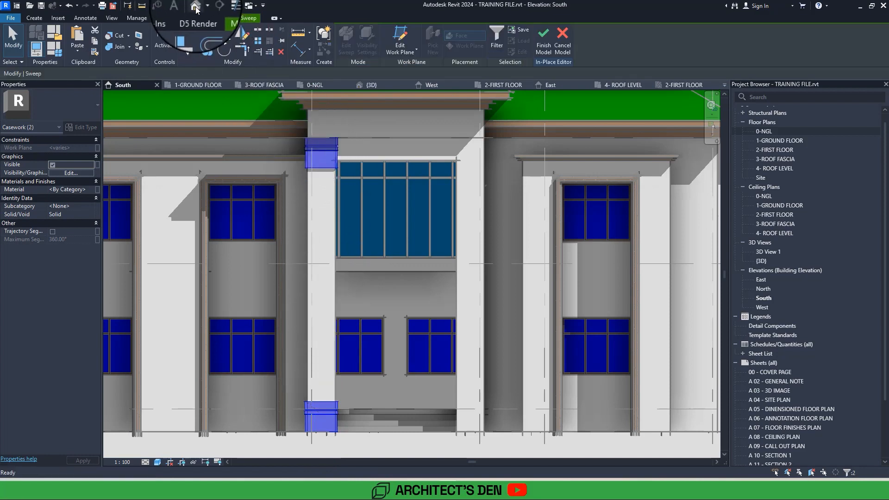
click(196, 6)
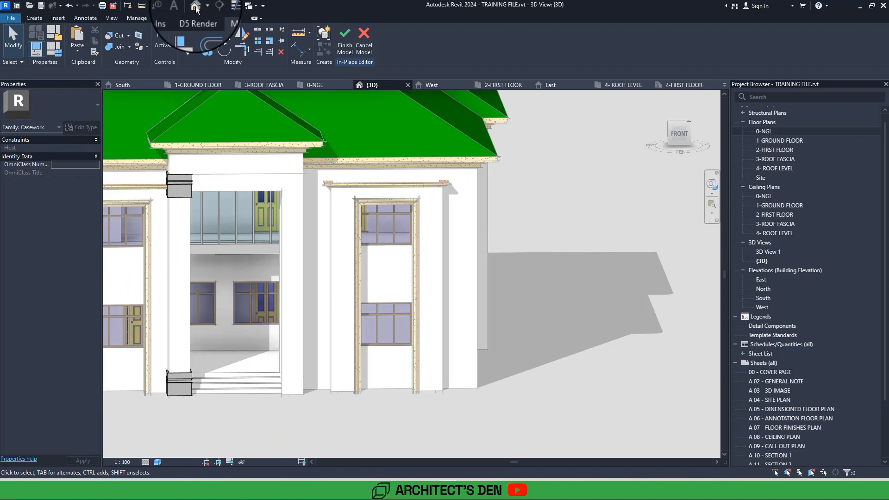
shift+middle_drag(197, 9, 208, 58)
mouse_move(240, 172)
shift+middle_down()
mouse_move(279, 303)
mouse_move(272, 300)
mouse_move(350, 342)
mouse_move(343, 335)
shift+middle_up()
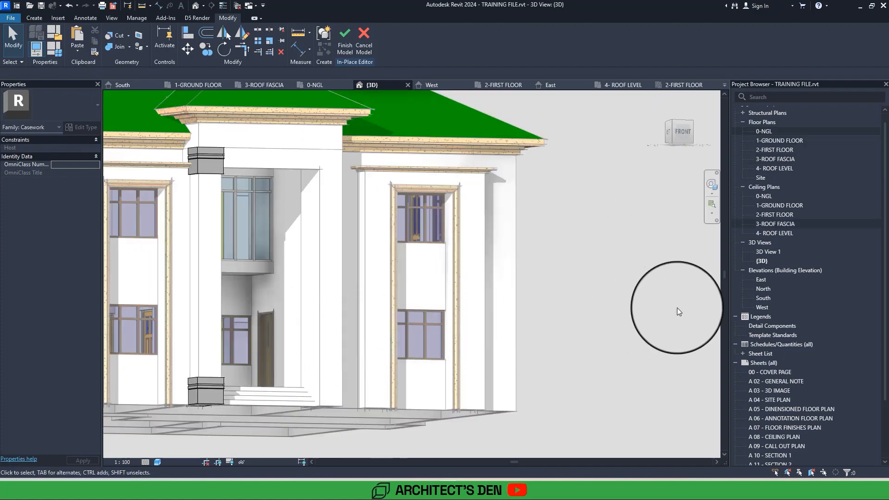
In the South elevation, move the upper moulding down the pier so its top aligns with the large window's head.
double_click(771, 298)
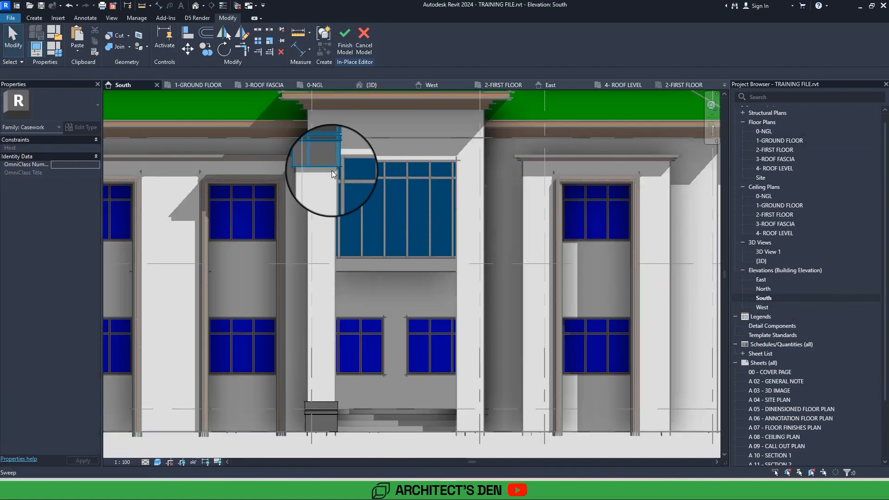
click(331, 171)
scroll(305, 149, up, 3)
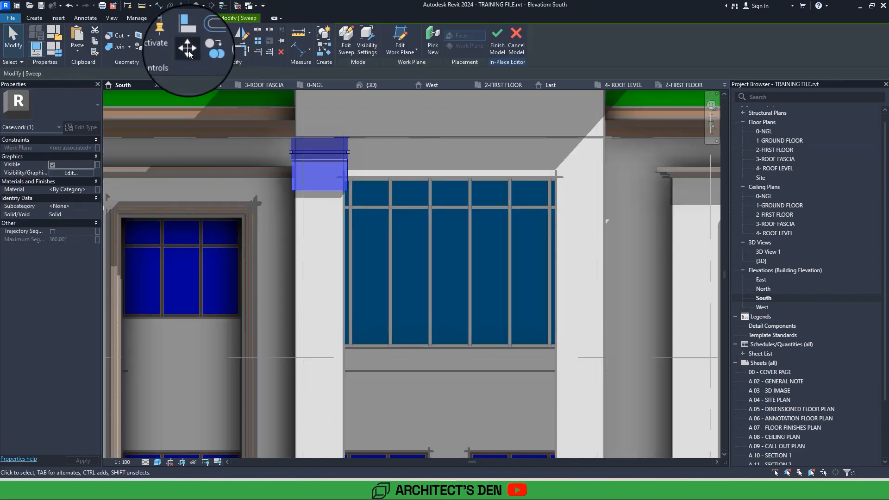
click(187, 49)
click(360, 138)
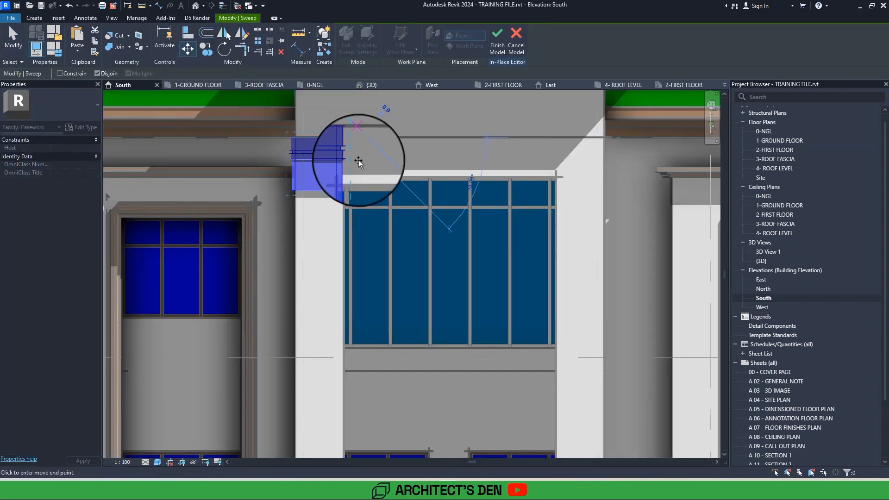
scroll(357, 184, up, 2)
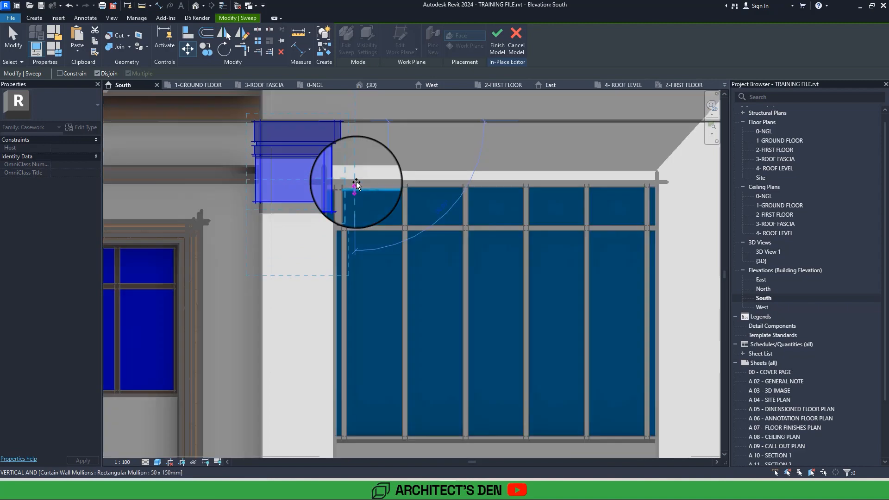
click(356, 182)
scroll(356, 182, down, 5)
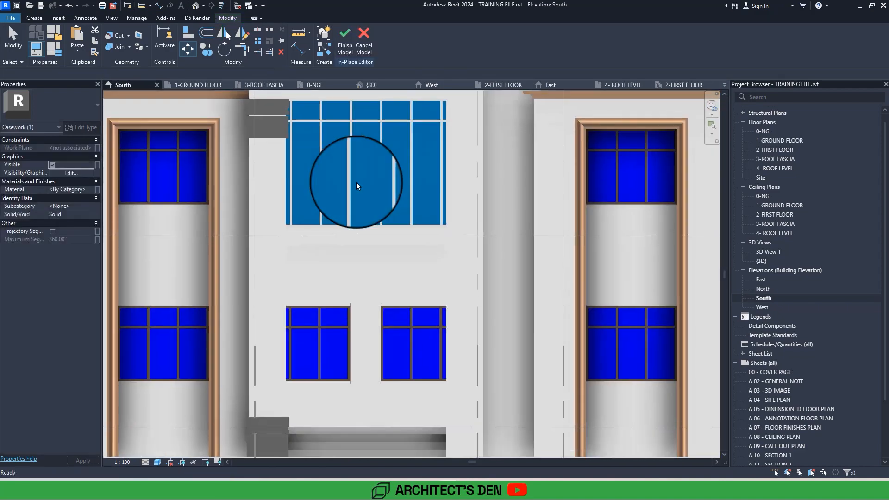
scroll(356, 182, down, 5)
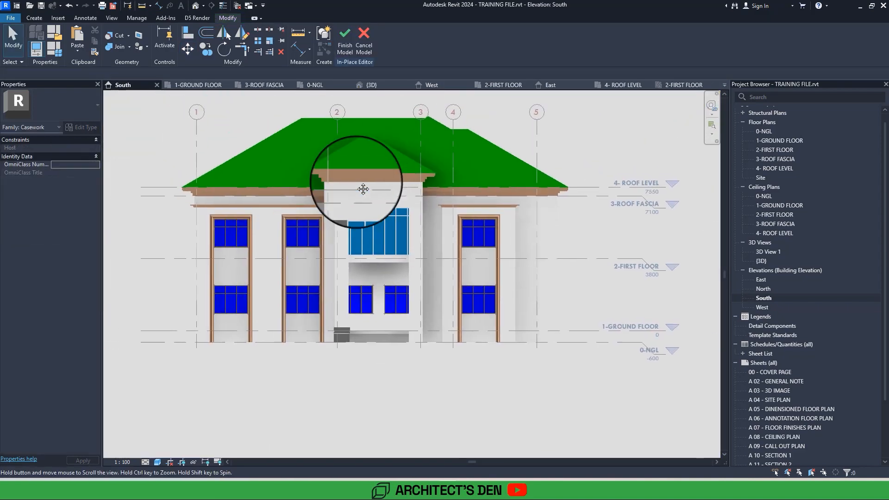
scroll(357, 190, up, 4)
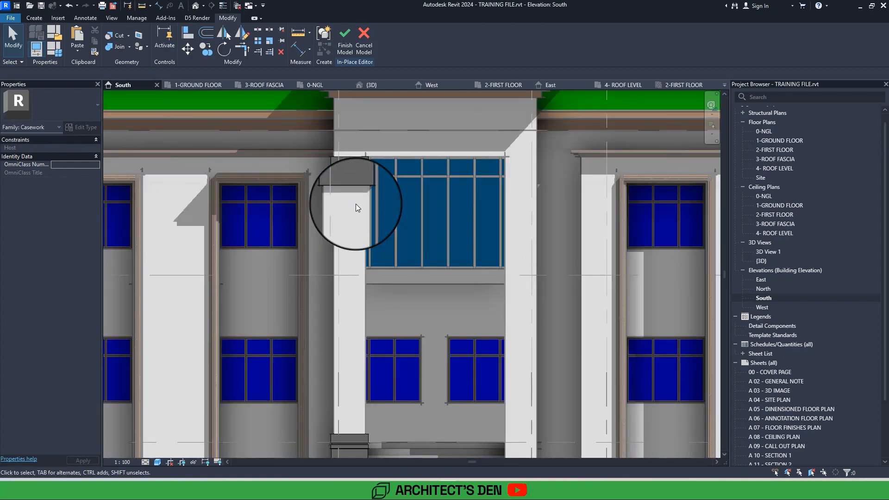
scroll(355, 203, down, 3)
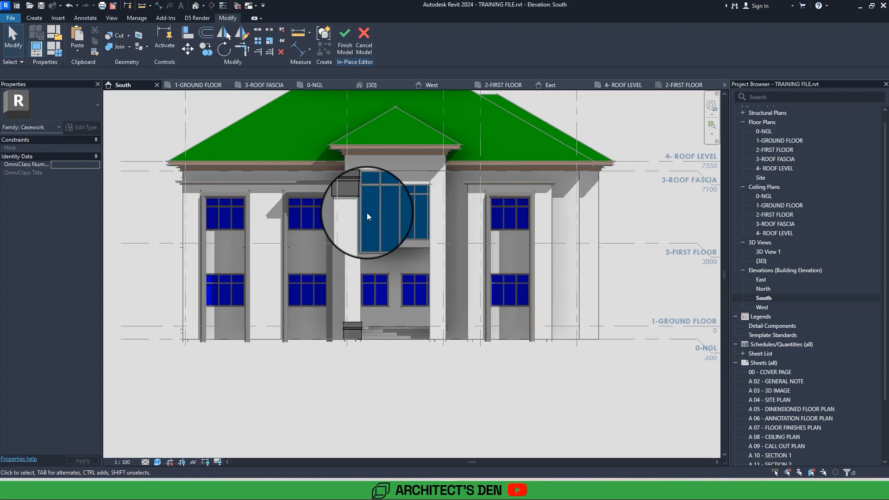
scroll(368, 216, up, 3)
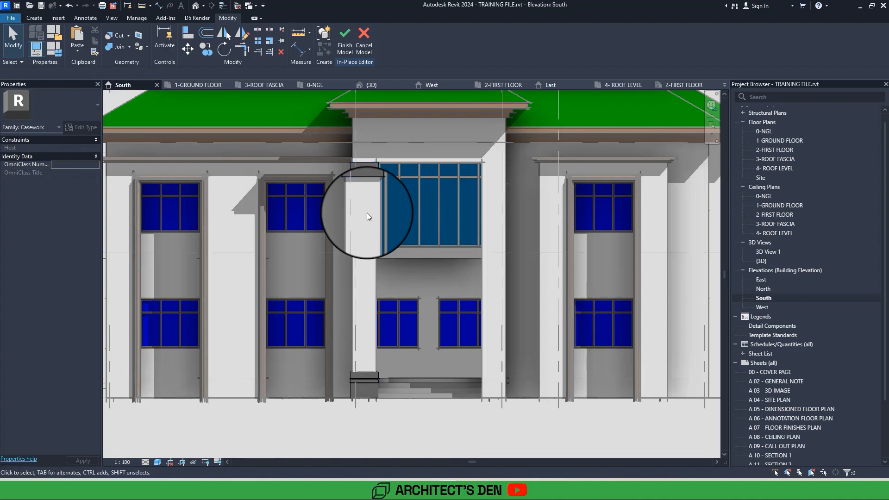
Open the ground floor plan at the entrance pier.
double_click(782, 142)
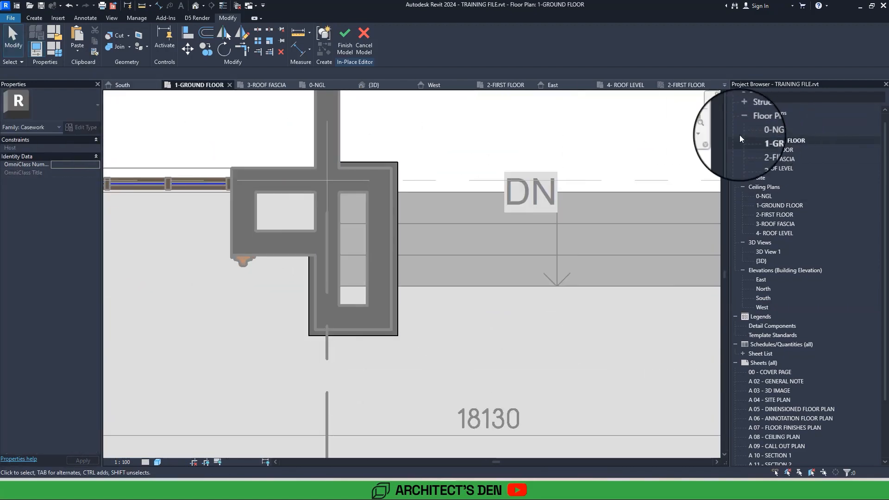
click(33, 17)
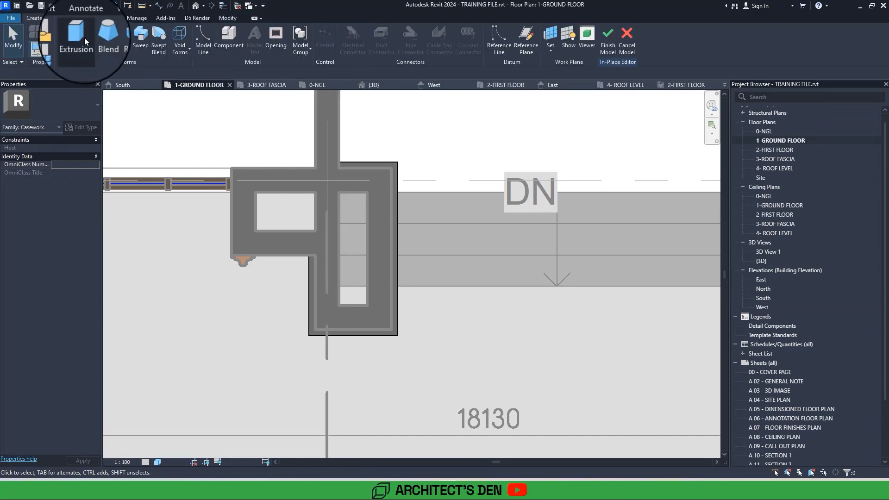
click(84, 37)
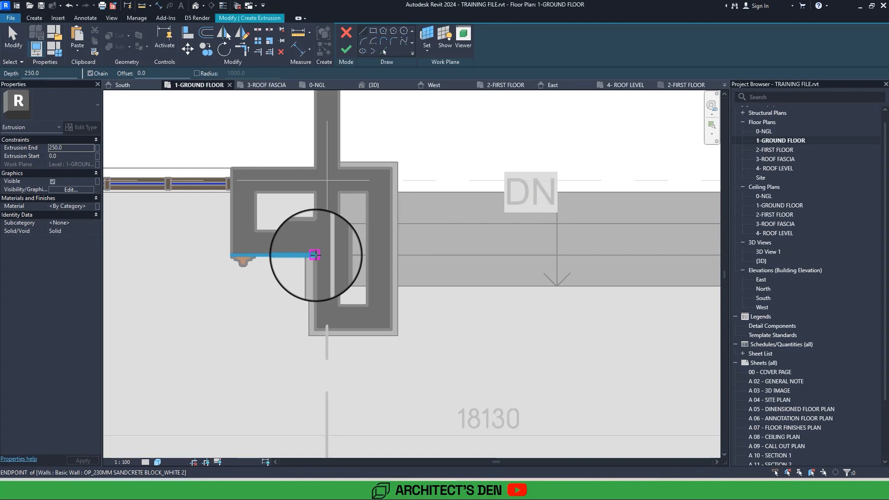
key(Escape)
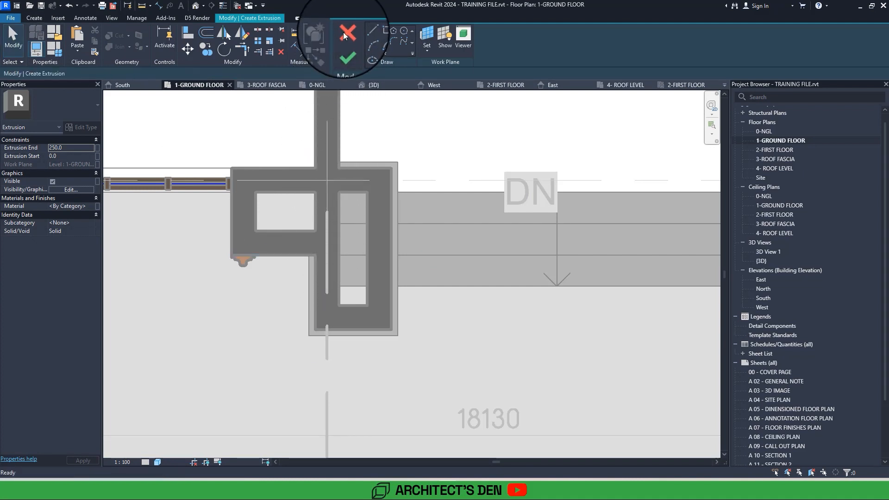
click(347, 33)
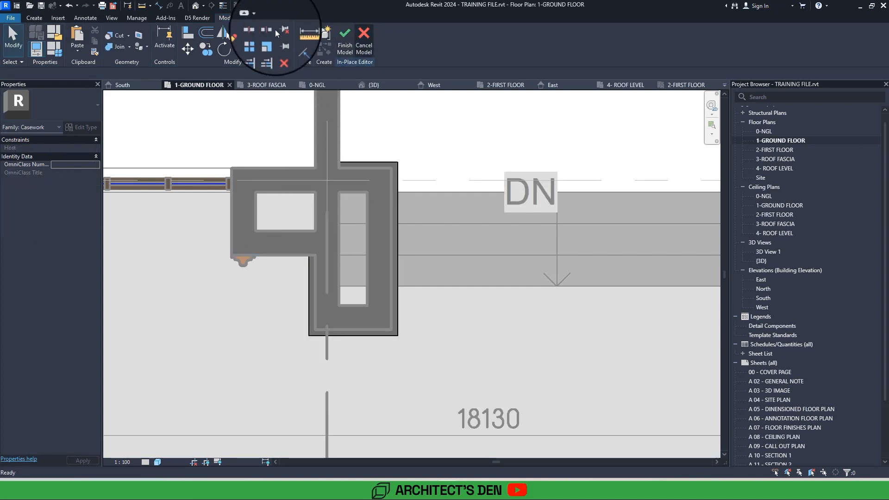
Start a sweep and sketch its path around the entrance pier's outer wall faces, ending at the adjoining wall, and finish the path.
click(35, 18)
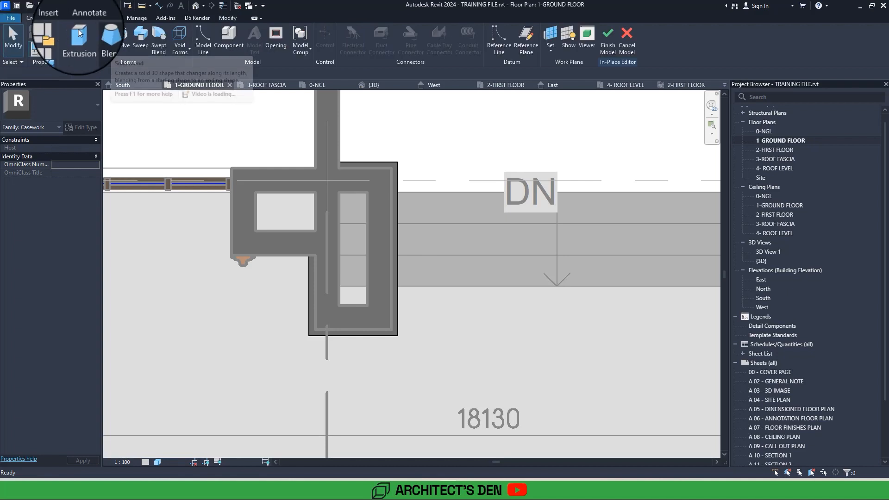
click(146, 42)
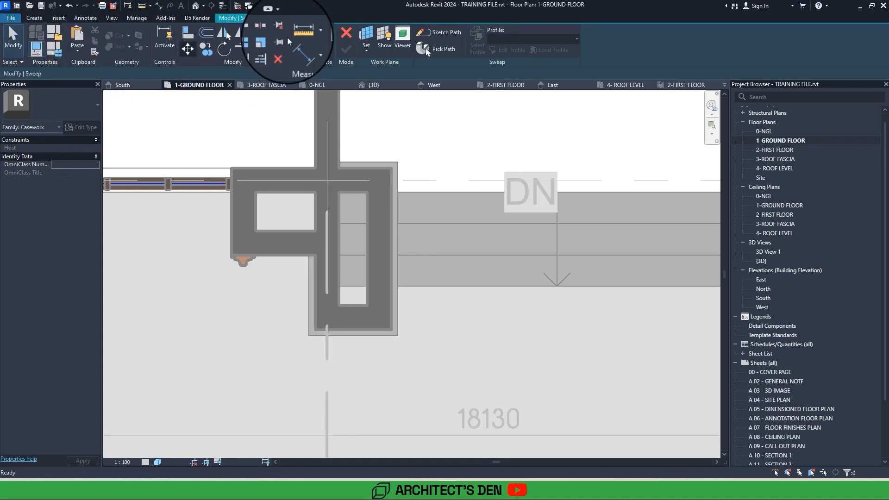
click(453, 31)
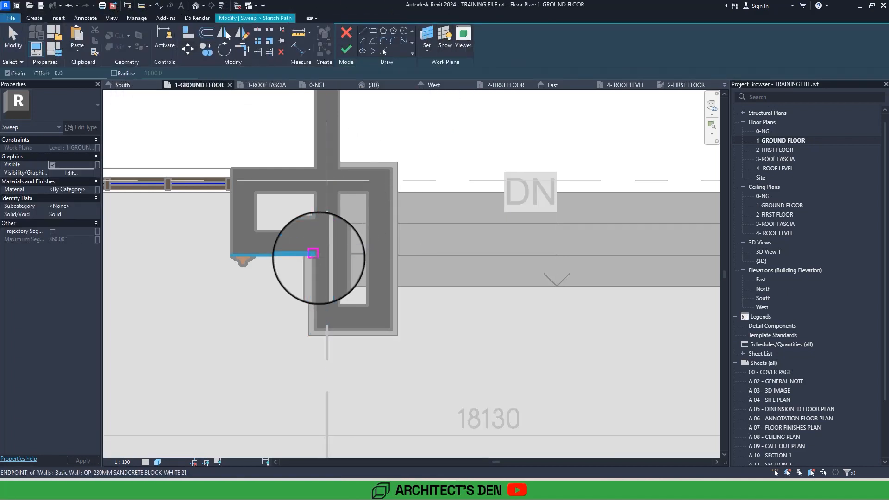
click(318, 258)
click(313, 329)
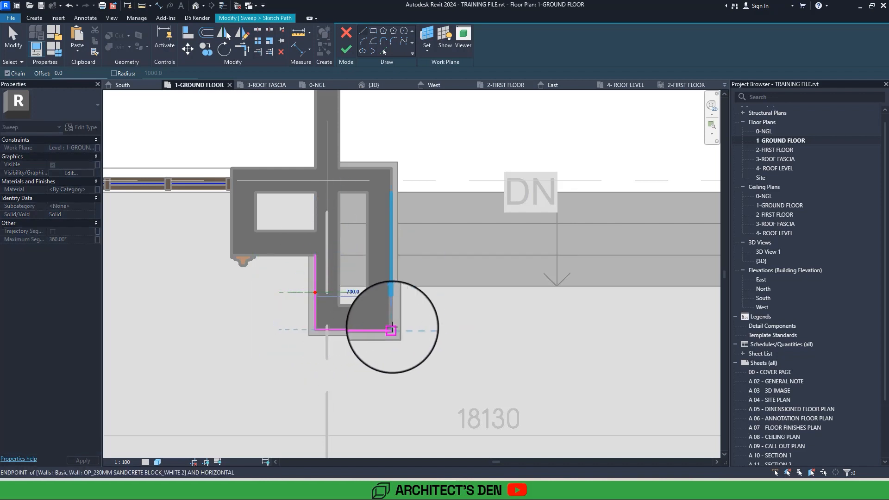
click(392, 329)
click(391, 167)
click(366, 167)
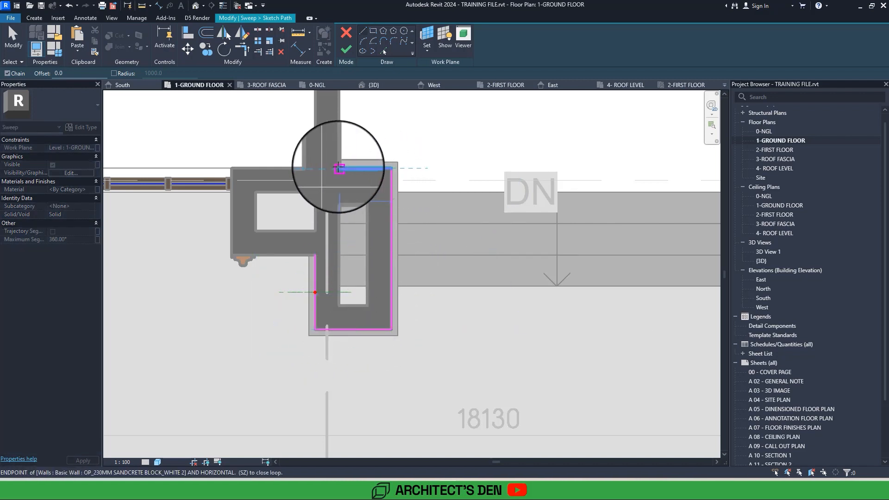
key(Escape)
key(Escape)
click(348, 46)
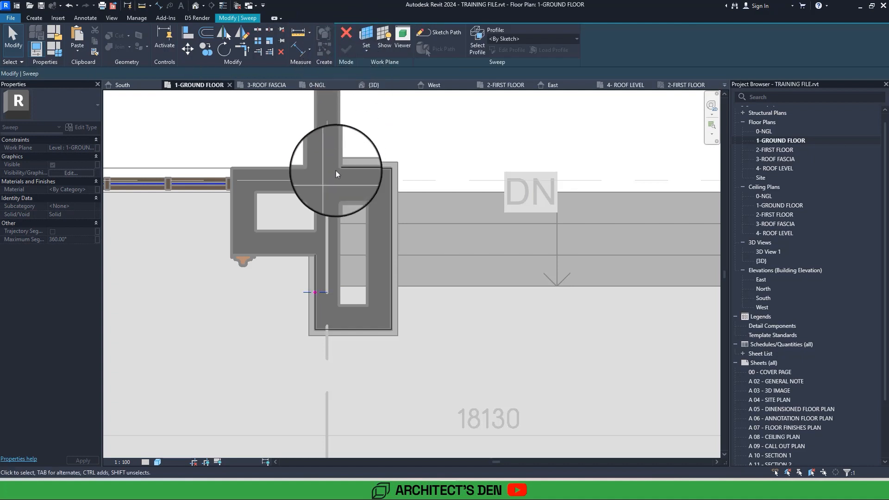
Open the sweep's profile for editing and switch to the South elevation.
double_click(323, 295)
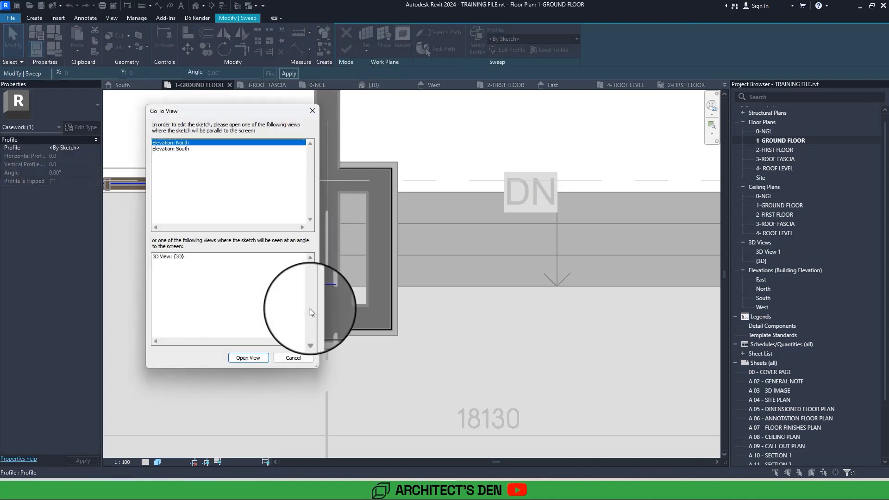
click(254, 358)
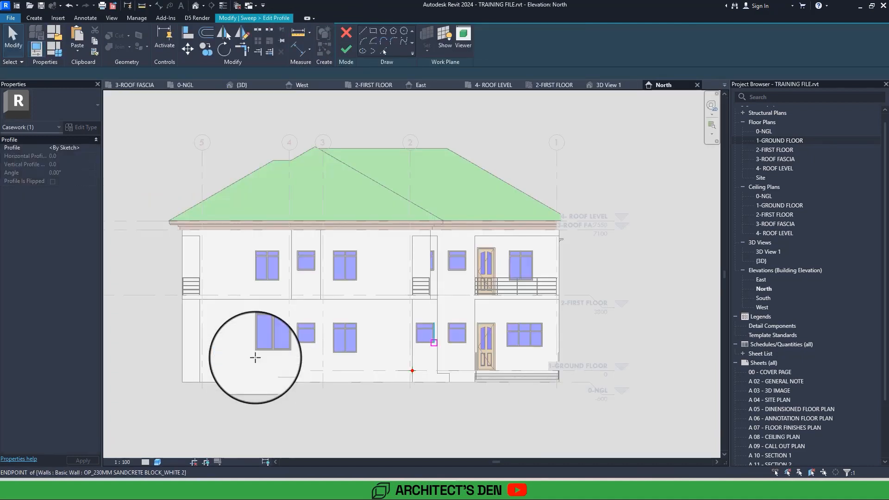
double_click(770, 299)
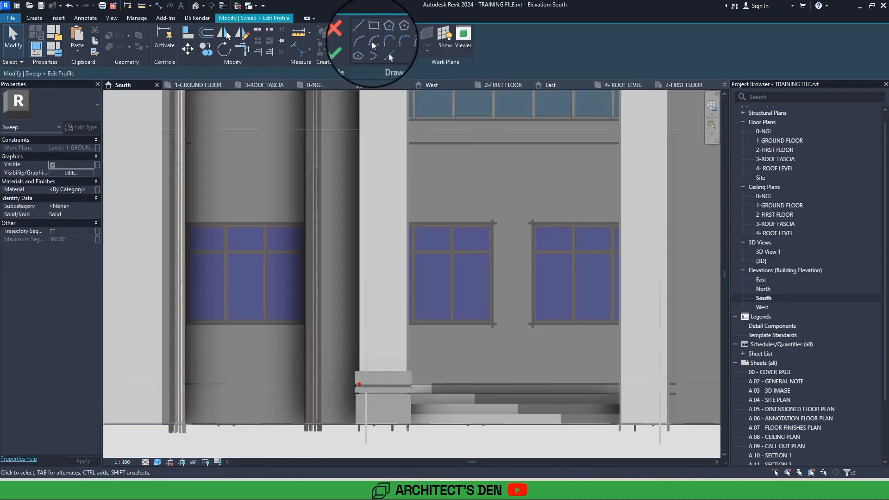
Sketch the profile along the pier's outer edge as a closed vertical strip about 20 mm wide, from the base moulding up to the upper moulding.
click(361, 31)
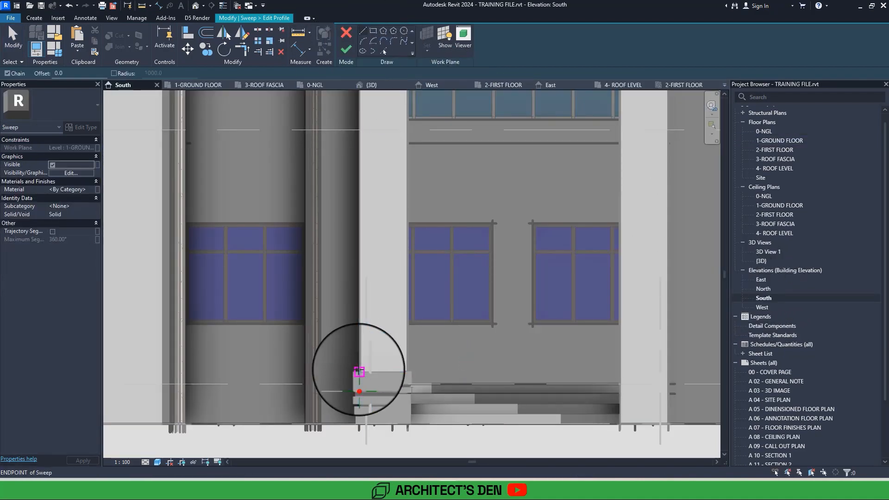
scroll(359, 370, up, 6)
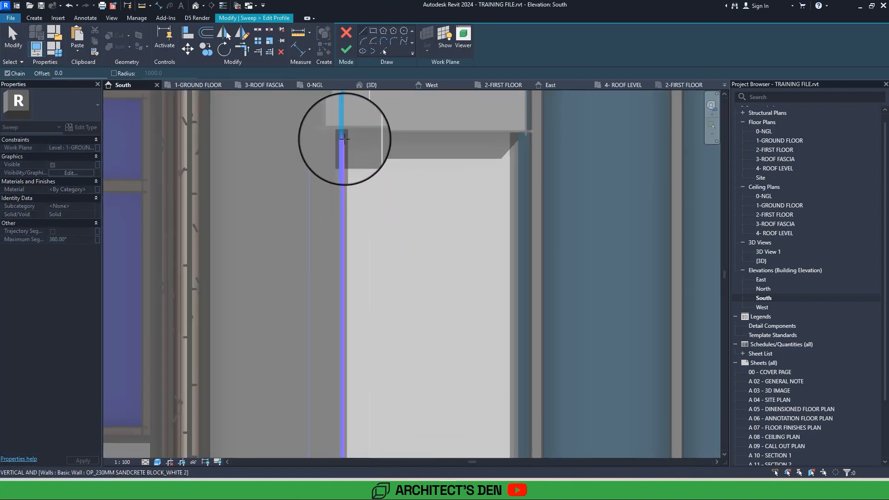
click(343, 137)
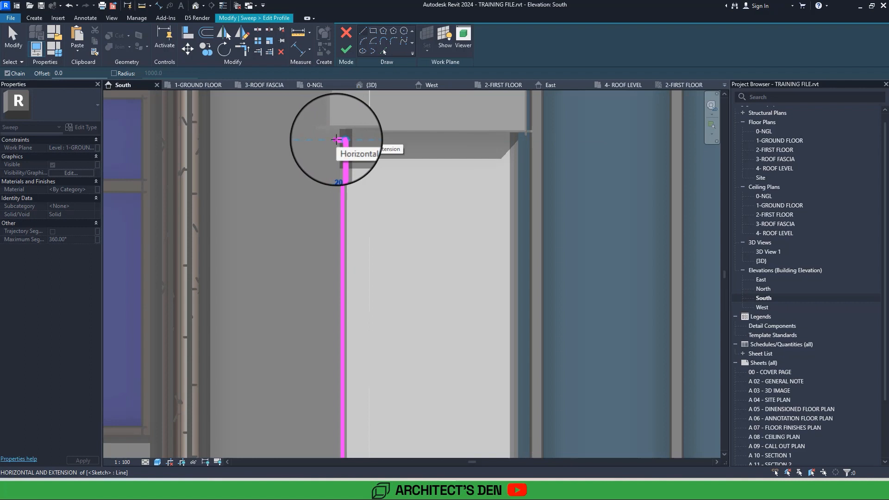
click(336, 139)
scroll(329, 203, down, 2)
middle_drag(336, 324, 343, 85)
scroll(337, 144, down, 1)
scroll(346, 231, up, 4)
scroll(350, 235, up, 4)
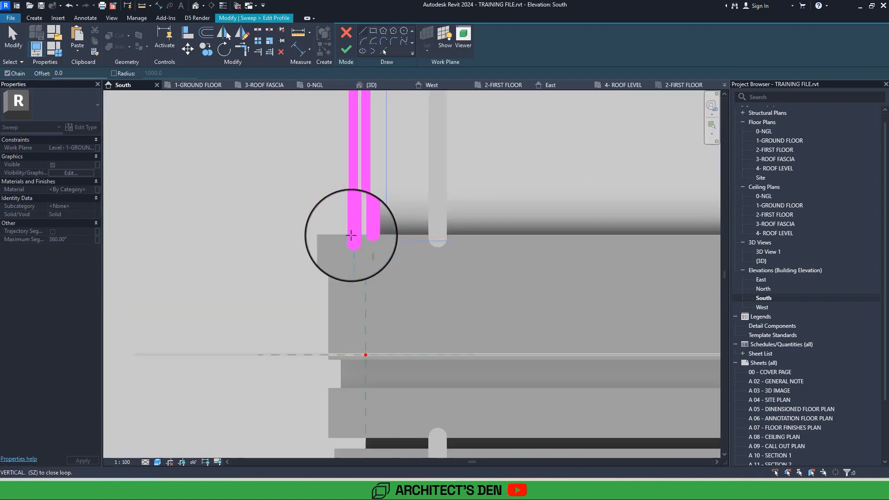
click(353, 235)
click(367, 235)
scroll(367, 235, down, 3)
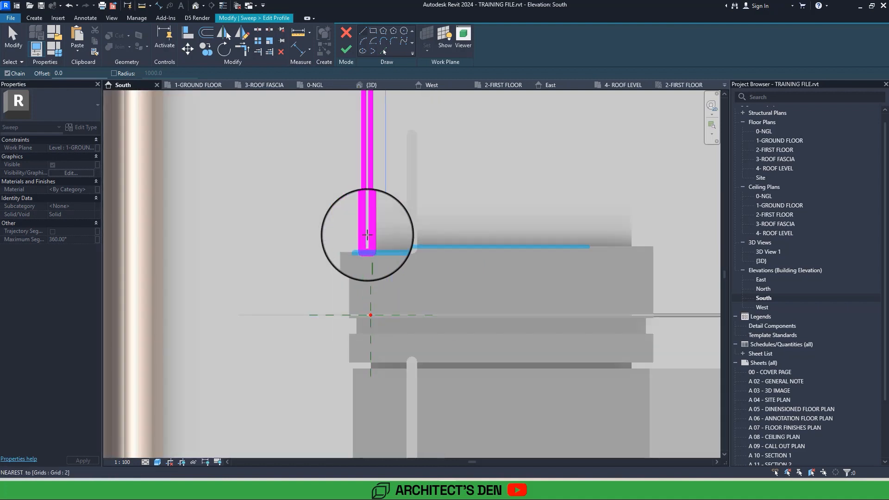
Finish the strip profile and complete the sweep that clads the entrance pier.
scroll(367, 234, down, 2)
middle_drag(367, 235, 364, 435)
scroll(367, 234, down, 3)
scroll(367, 235, down, 1)
middle_drag(367, 235, 360, 350)
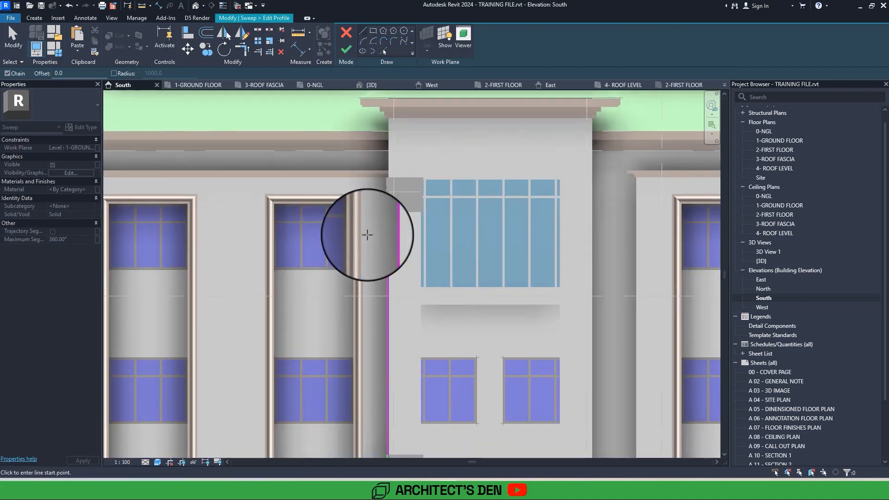
click(346, 49)
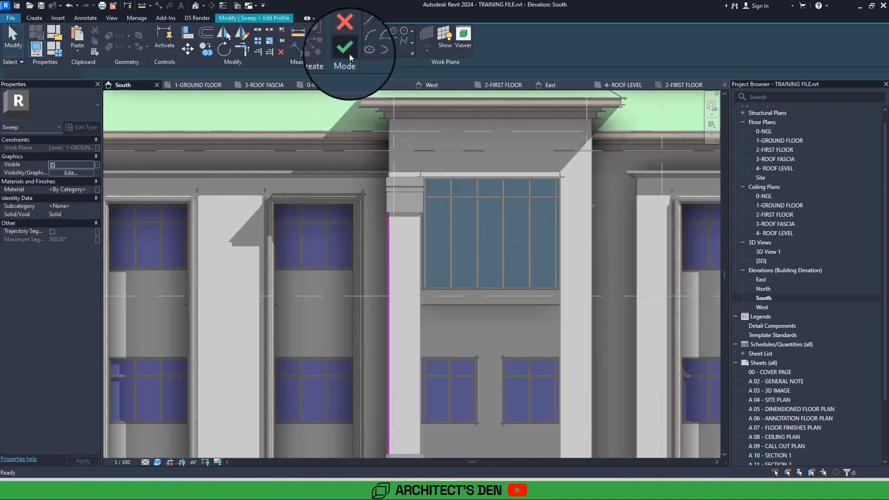
click(351, 54)
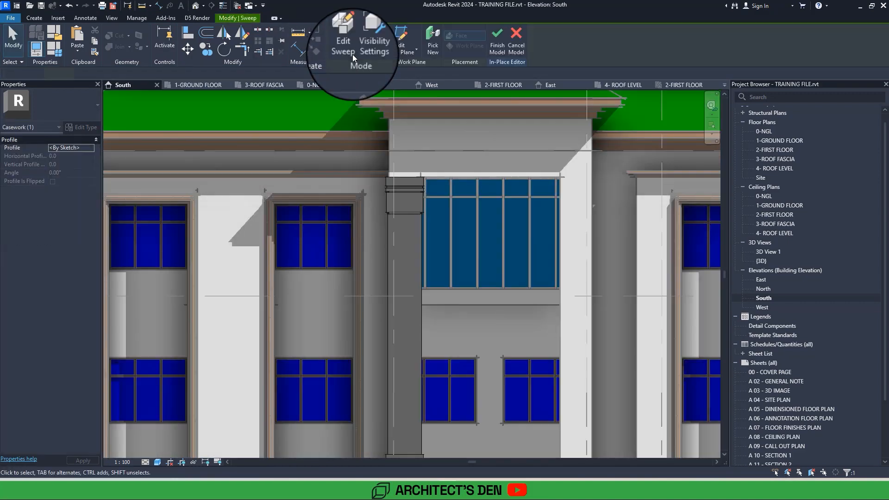
key(Escape)
Start a void extrusion using the front face of the pier's cladding sweep as its work plane.
middle_drag(463, 370, 419, 288)
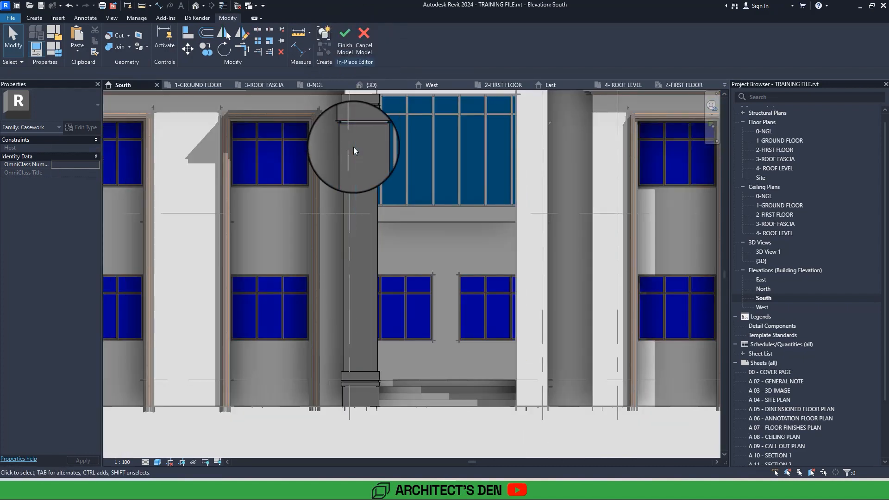
scroll(354, 146, up, 3)
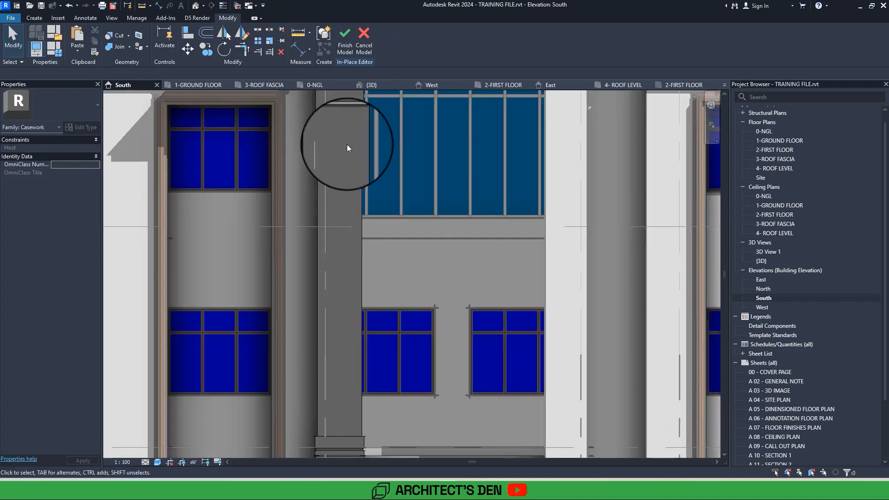
click(29, 20)
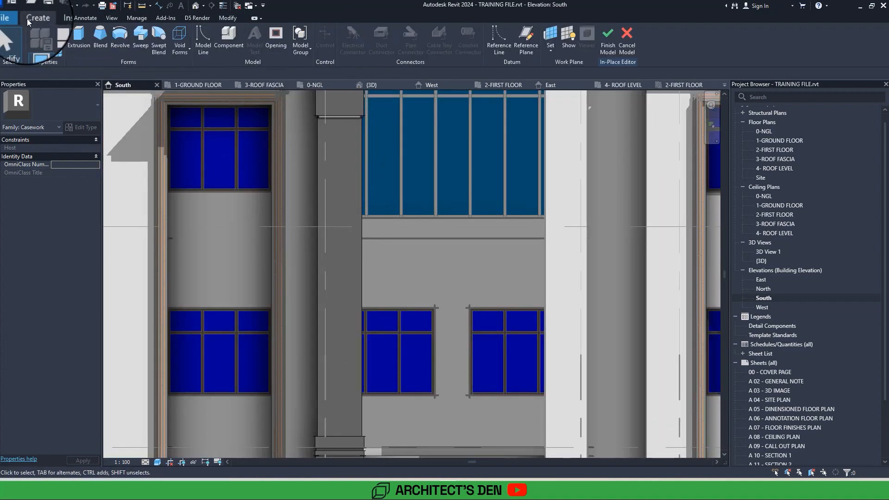
click(180, 44)
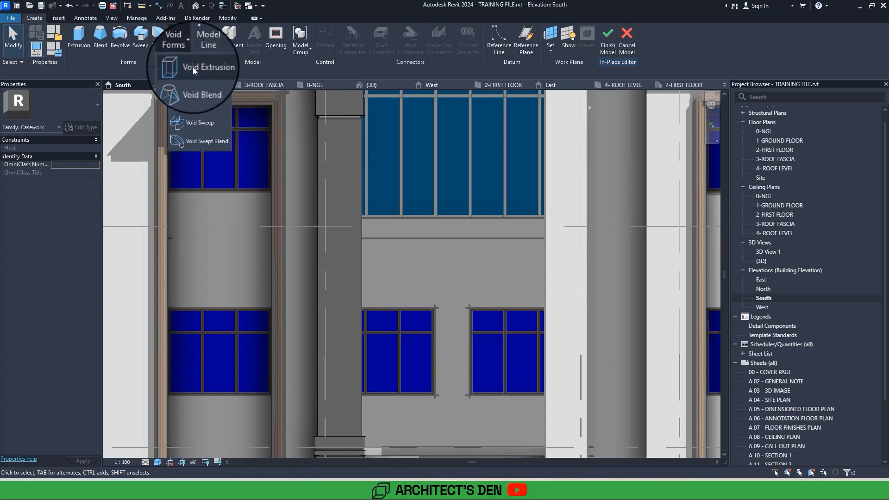
click(193, 68)
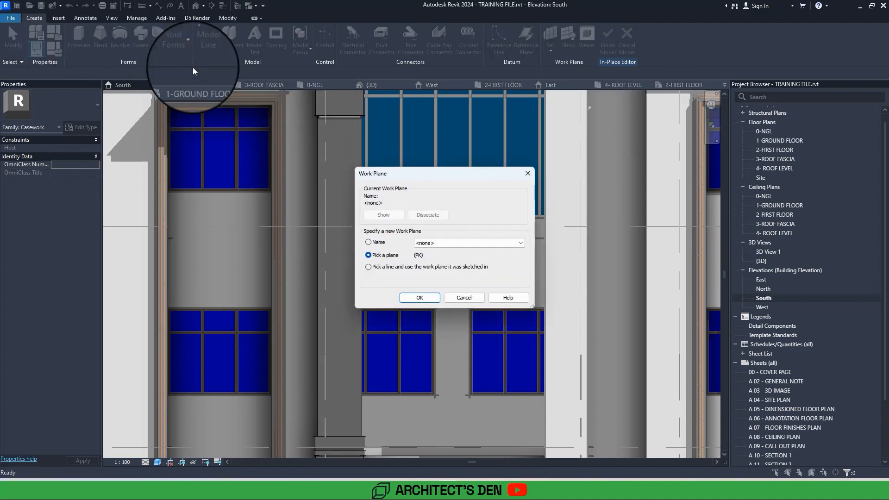
click(418, 301)
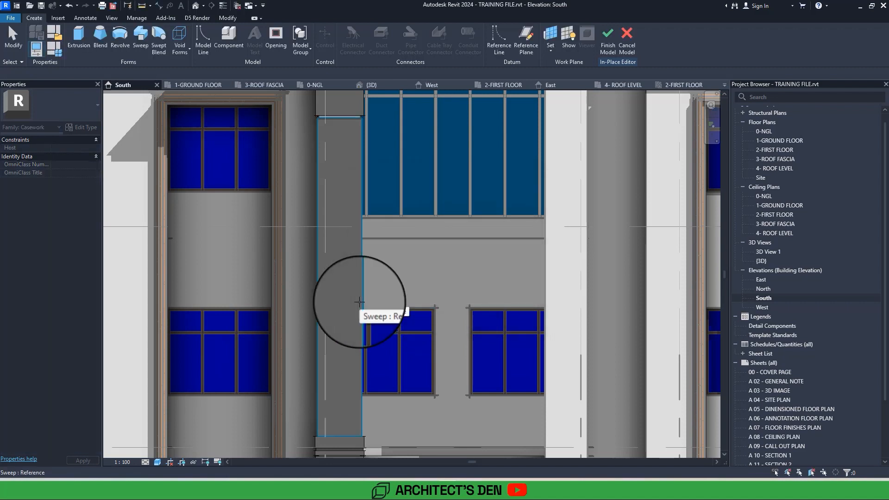
click(358, 129)
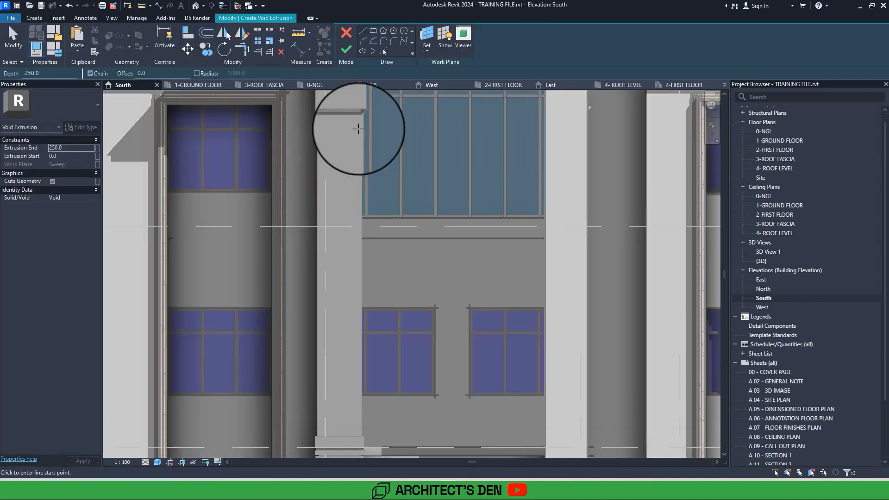
Pick the cladding's entrance-side vertical edge with an offset of -250 to create the void outline's first side.
middle_drag(358, 129, 365, 137)
click(386, 48)
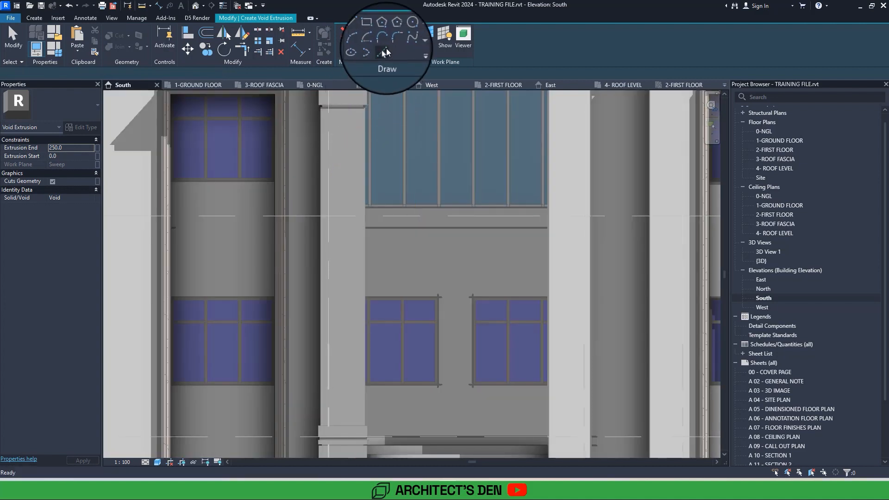
click(126, 74)
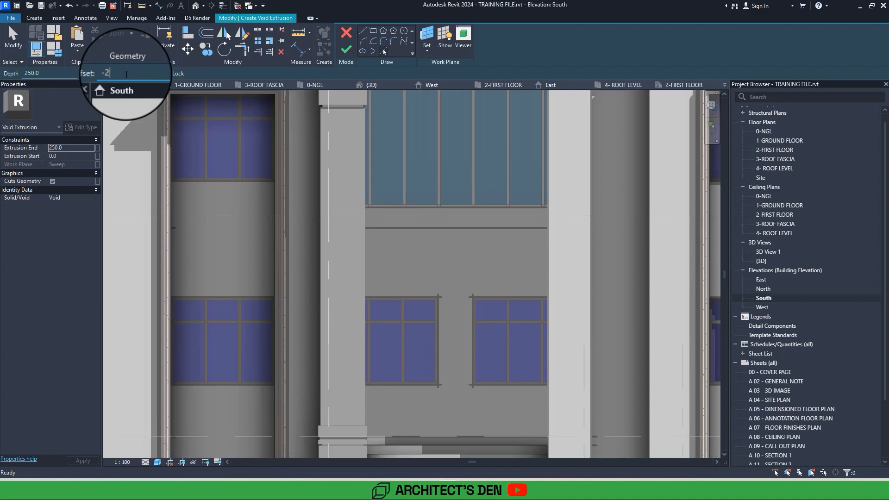
text(-250)
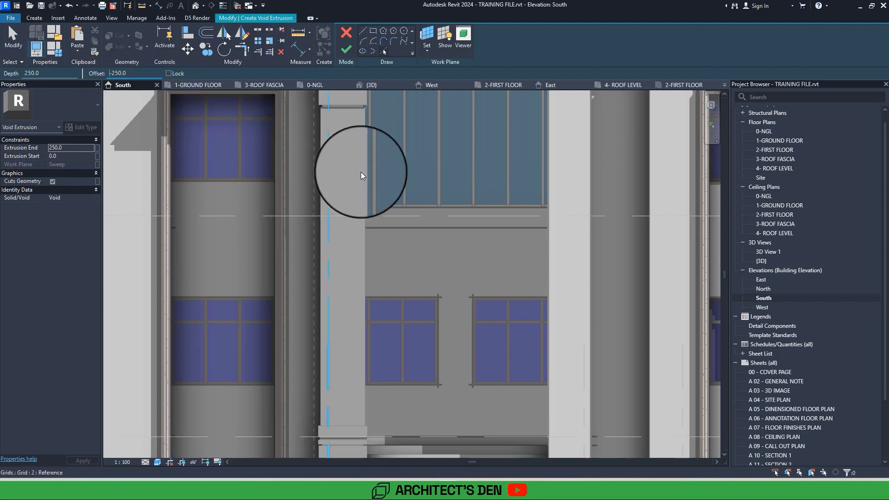
scroll(365, 170, up, 4)
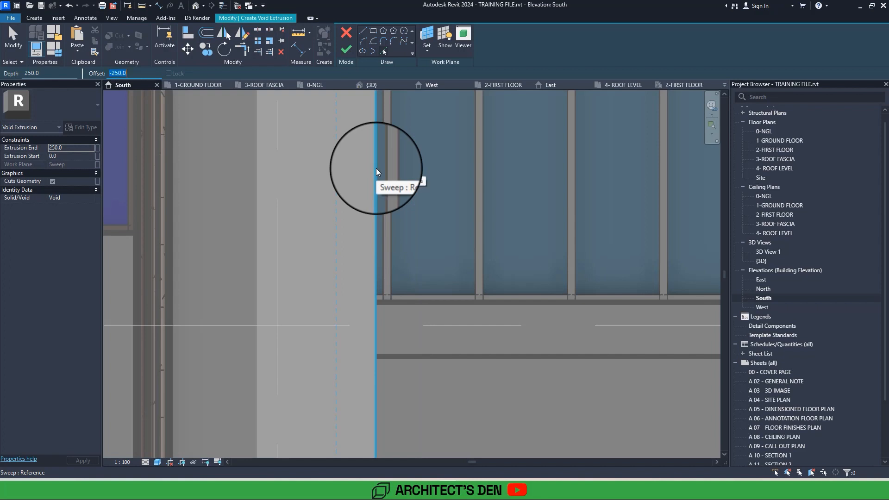
click(376, 168)
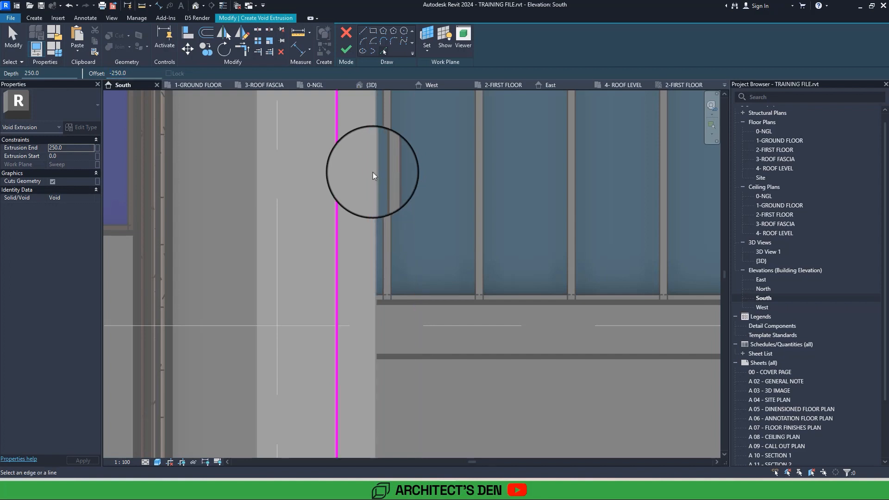
Add the void outline's remaining lines by offsetting the cladding's upper, outer vertical and lower edges inward by the same distance.
scroll(294, 241, down, 3)
scroll(313, 237, up, 3)
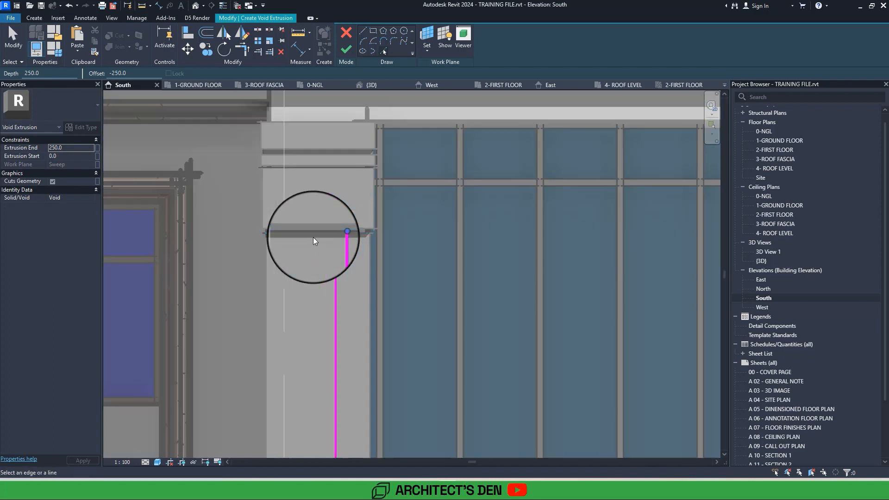
click(313, 237)
click(266, 289)
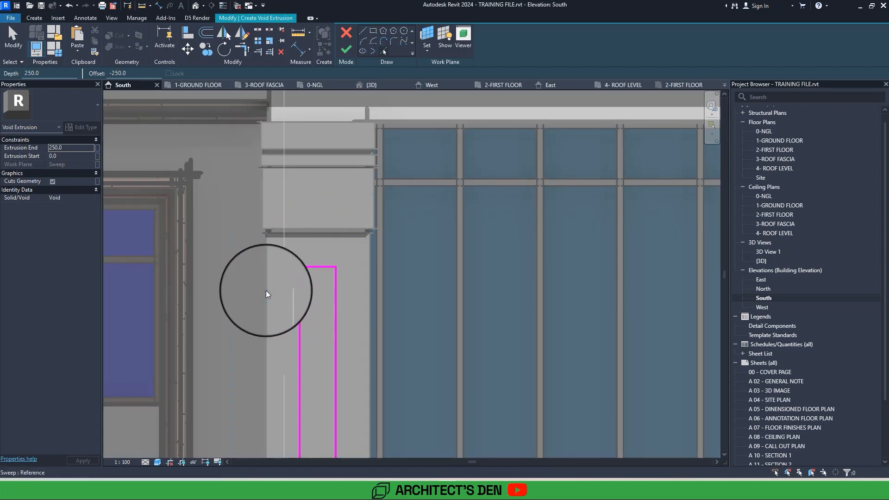
scroll(268, 293, down, 5)
middle_drag(279, 307, 287, 321)
scroll(290, 326, up, 5)
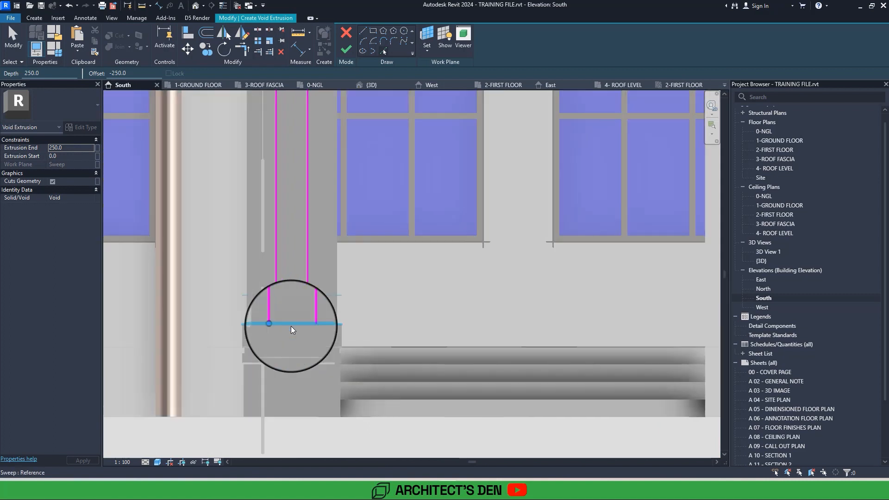
click(292, 321)
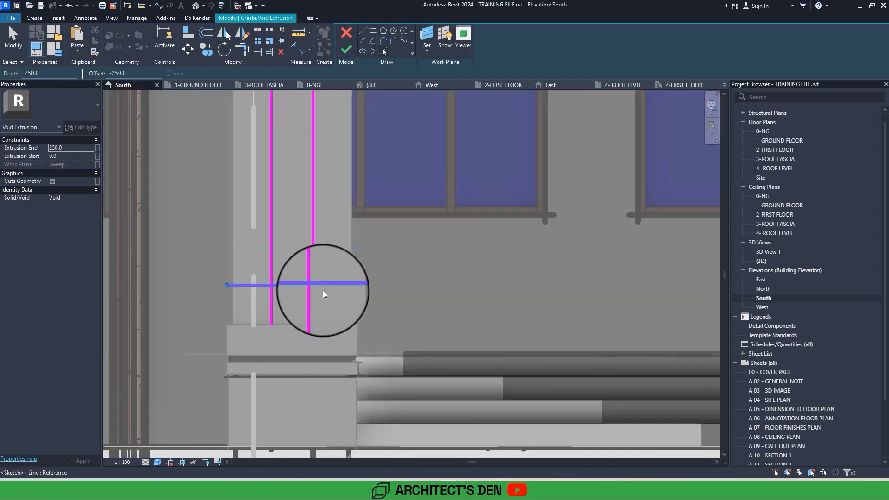
Trim the lower corners of the void outline into a closed rectangle and finish the 250 mm deep void extrusion.
key(t)
key(r)
click(287, 287)
click(271, 279)
click(283, 287)
click(314, 276)
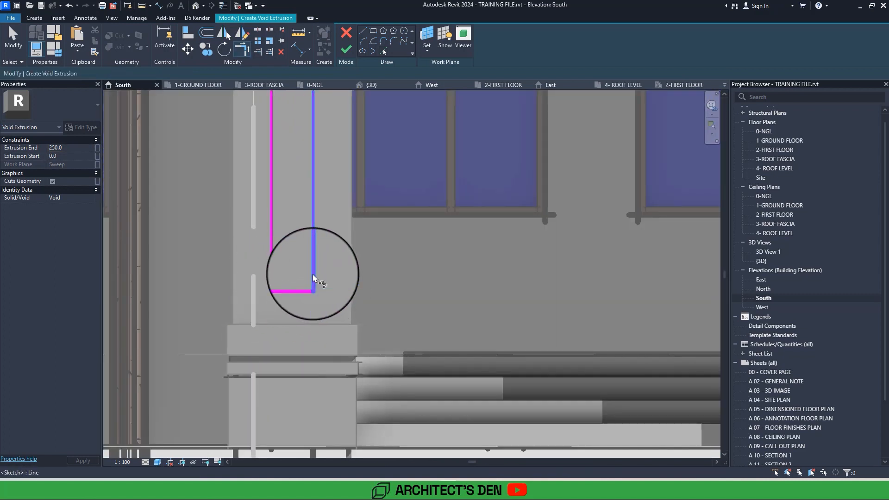
click(350, 53)
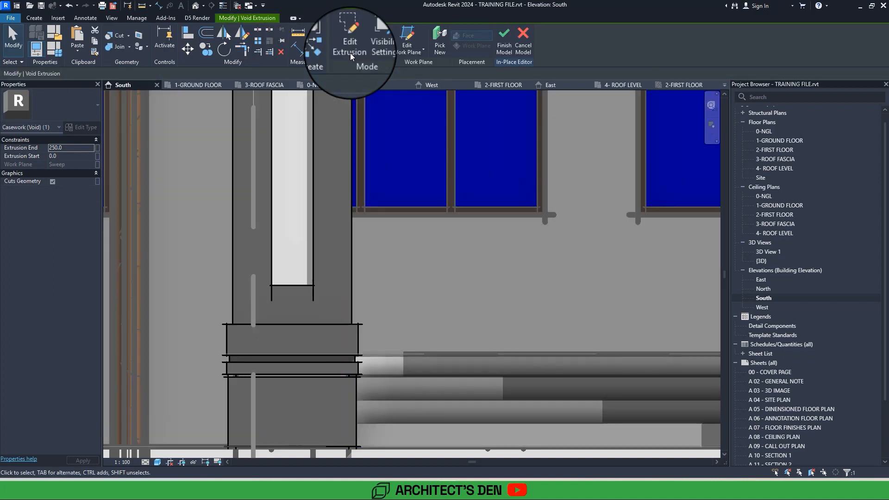
key(Escape)
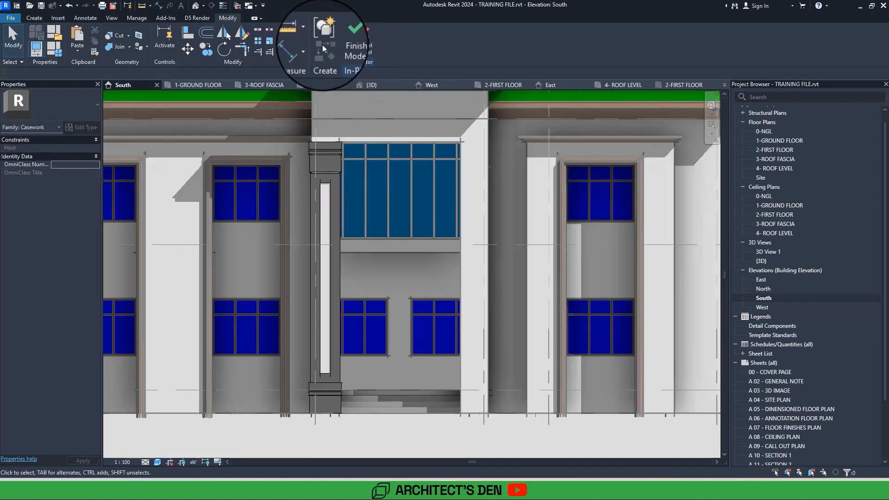
Examine the void cut into the pier's front cladding from several distances and angles in the 3D view.
click(196, 8)
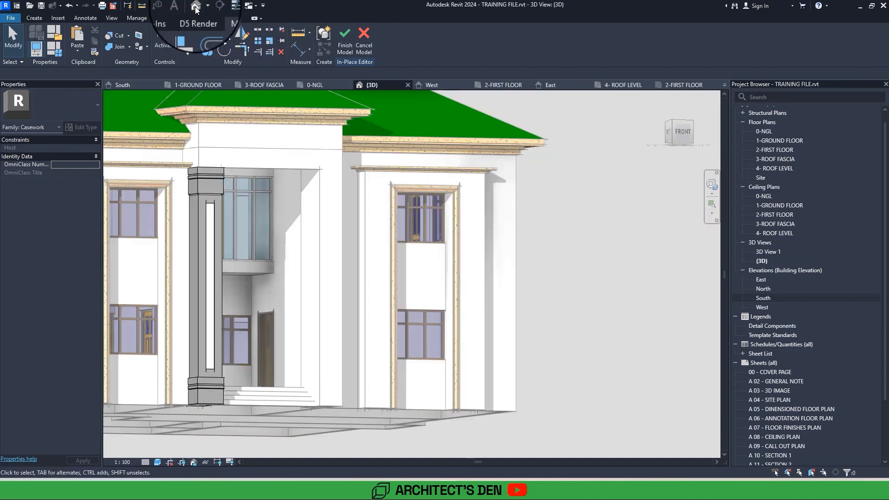
shift+middle_drag(232, 301, 301, 285)
scroll(301, 285, up, 3)
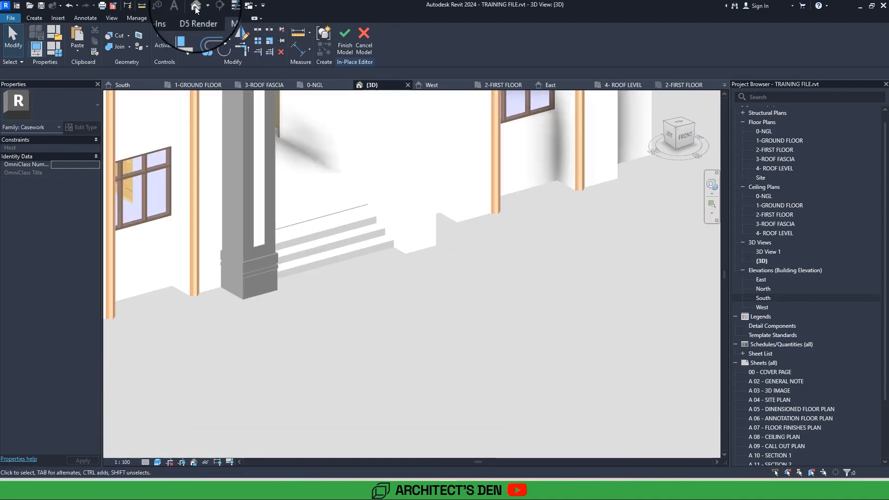
middle_drag(213, 92, 248, 154)
middle_drag(298, 322, 318, 382)
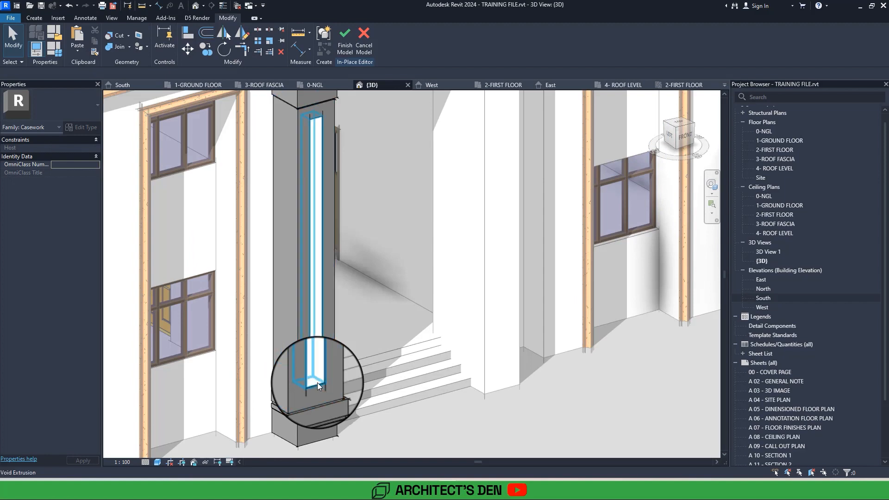
click(317, 382)
scroll(317, 382, up, 2)
click(479, 388)
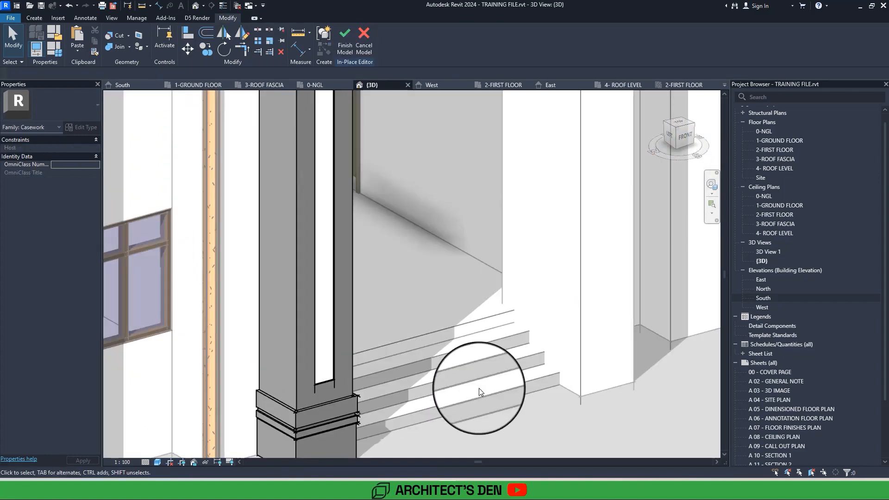
scroll(479, 388, down, 3)
scroll(479, 388, down, 5)
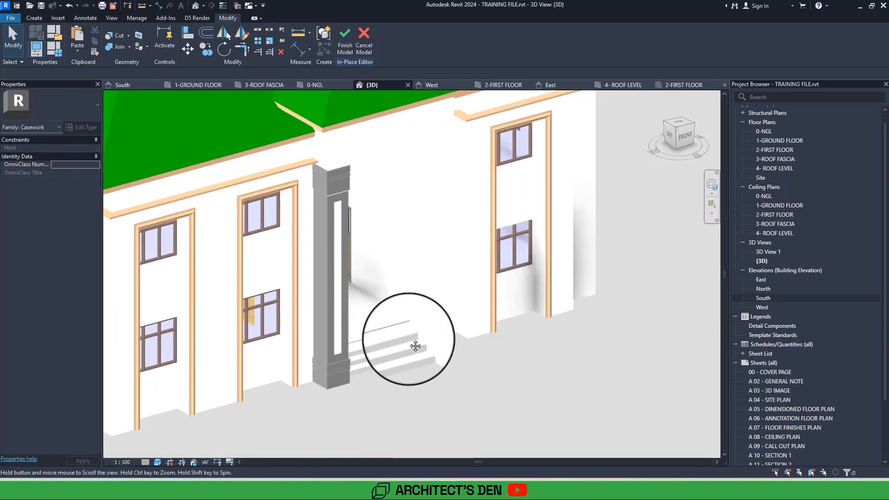
scroll(340, 294, up, 3)
Copy the front void in the 1-GROUND FLOOR plan, with Constrain off, onto the pier's outer side face.
click(338, 293)
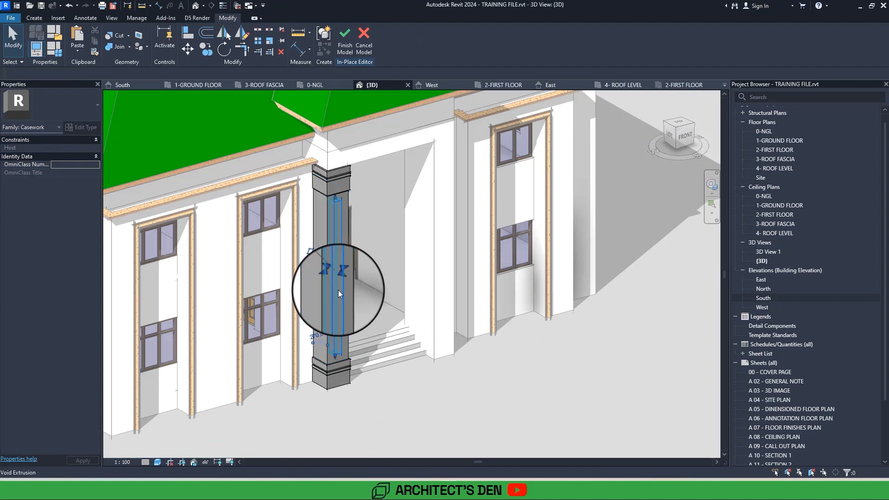
double_click(774, 141)
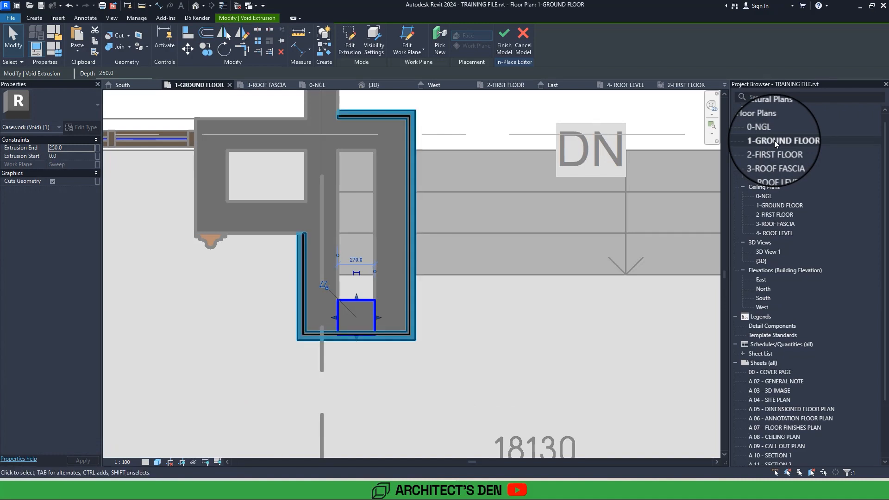
click(205, 48)
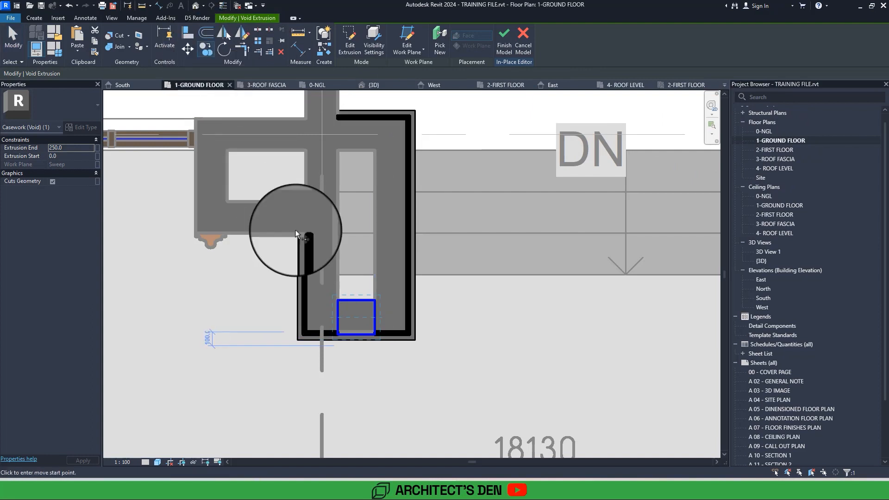
click(338, 319)
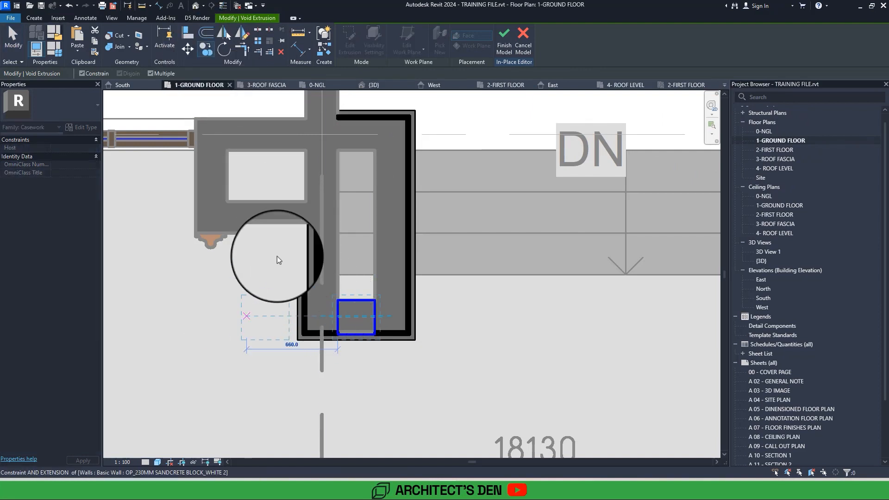
click(82, 73)
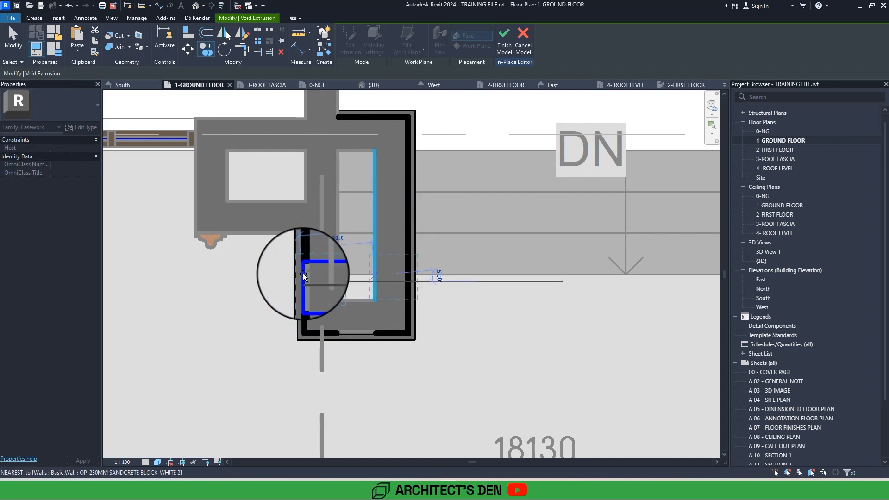
click(304, 276)
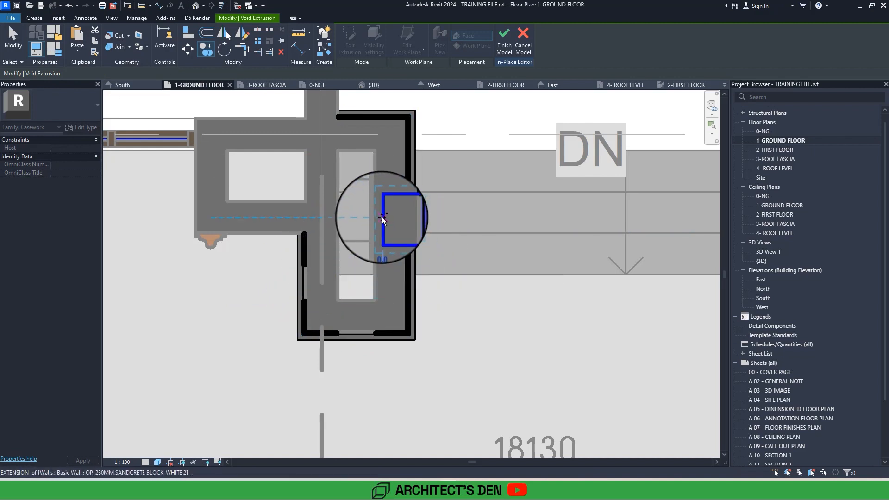
Place another copy of the void on the pier's stair-side face and stretch it lengthwise along that face.
click(383, 219)
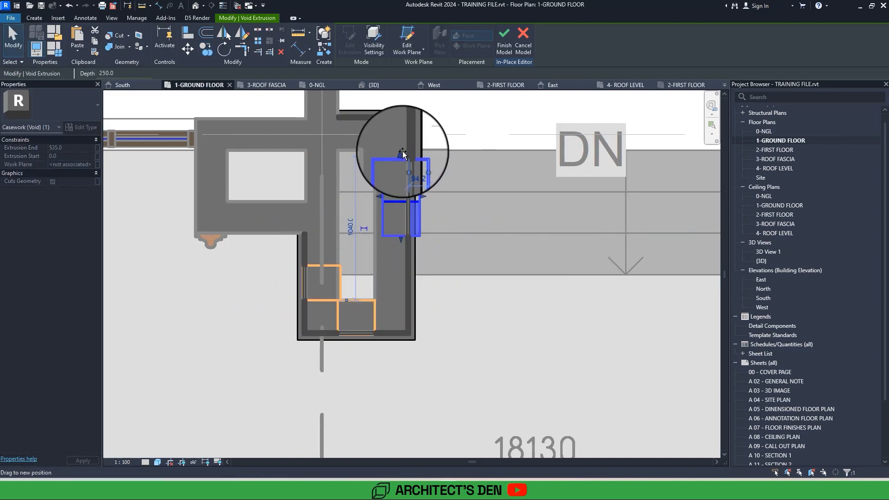
drag(402, 153, 398, 300)
key(Escape)
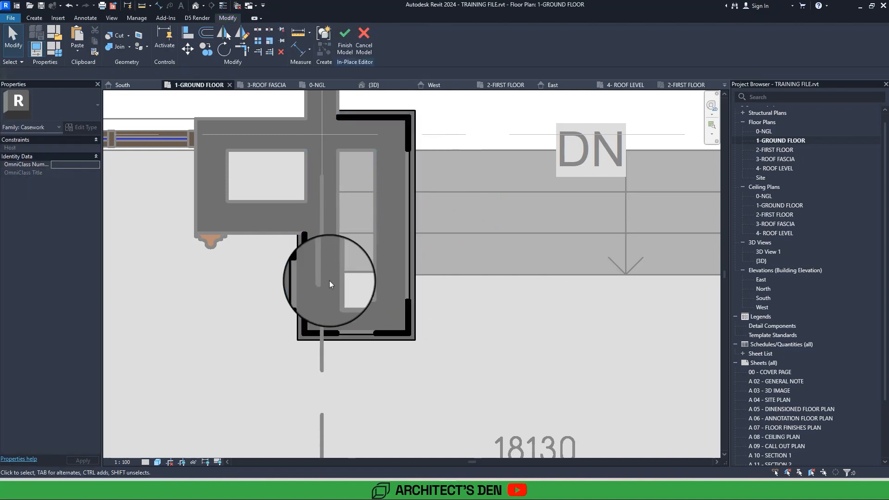
Check the void on the pier's outer side in plan and switch to the 3D view to inspect the panels.
click(304, 274)
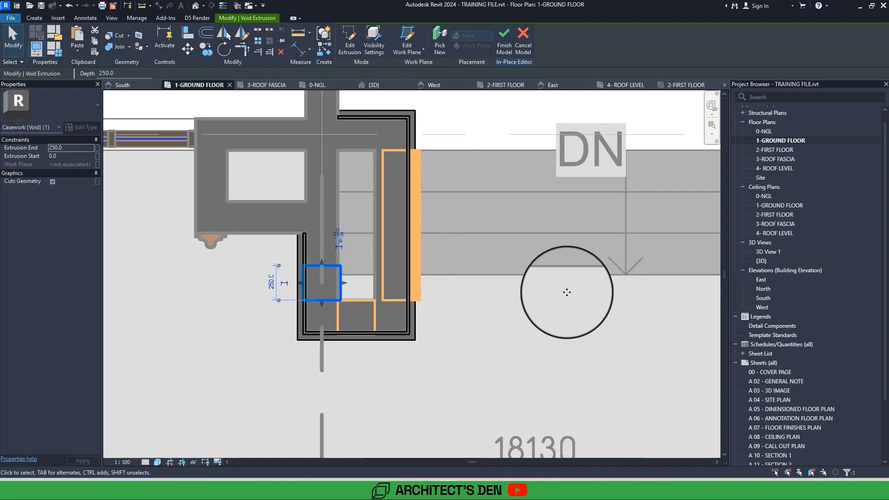
key(Escape)
click(194, 6)
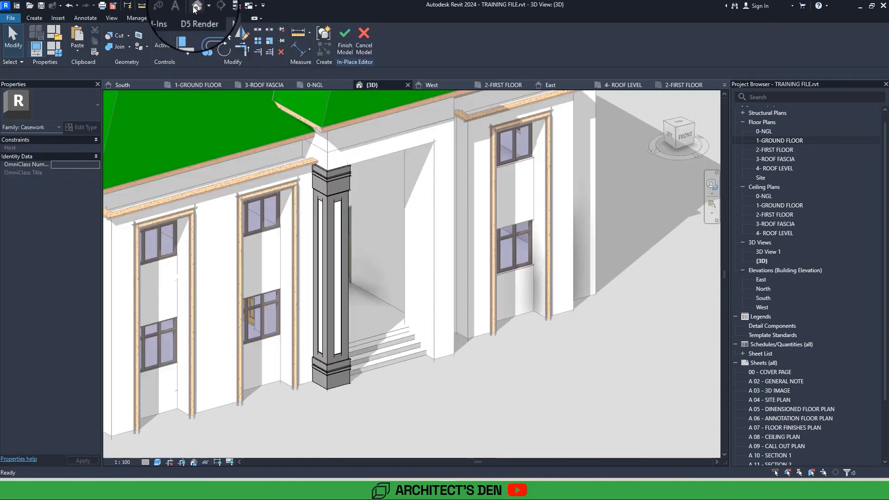
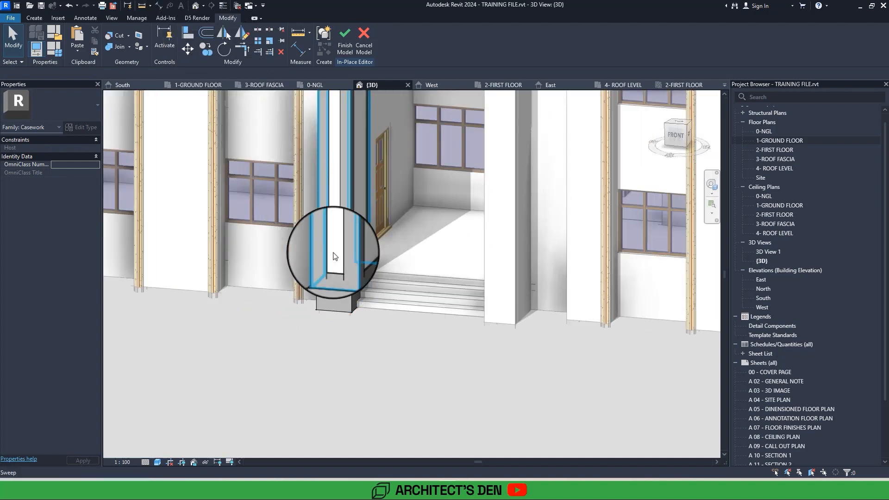
Duplicate the Render, Tan, Textured material and assign the copy to the entrance column's base, shaft and top sweeps.
click(341, 268)
key(Escape)
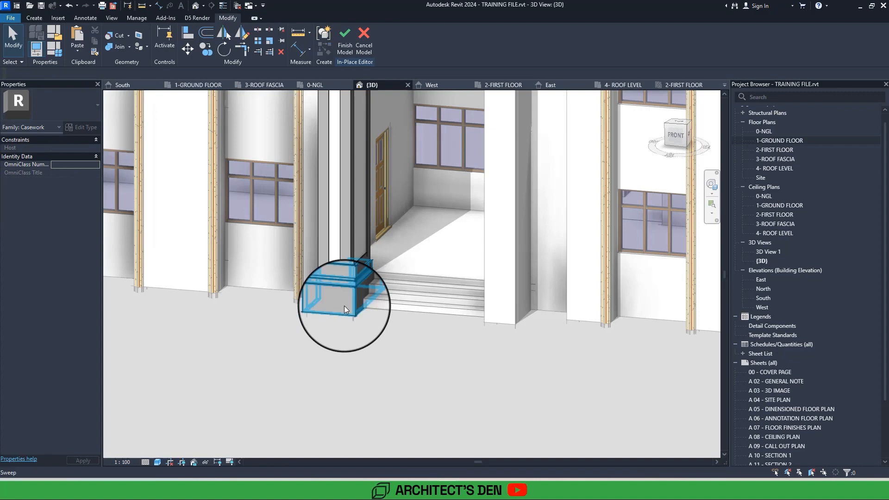
click(345, 308)
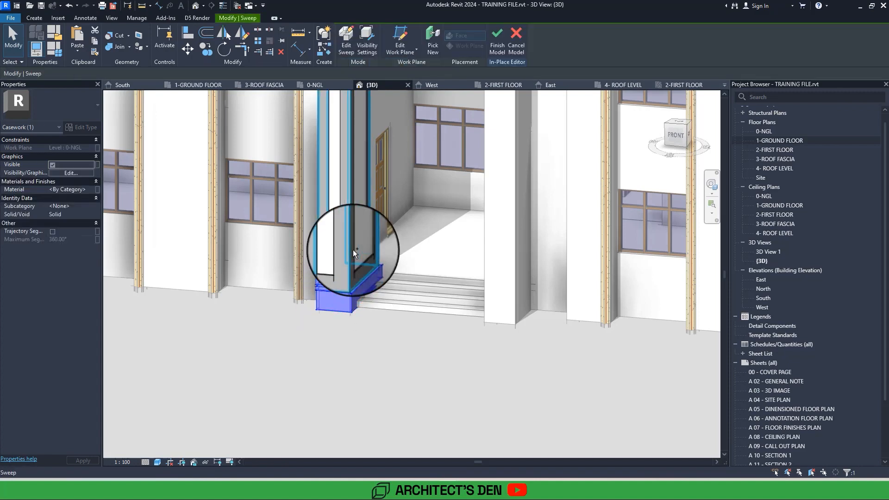
ctrl+click(343, 251)
middle_drag(343, 251, 310, 411)
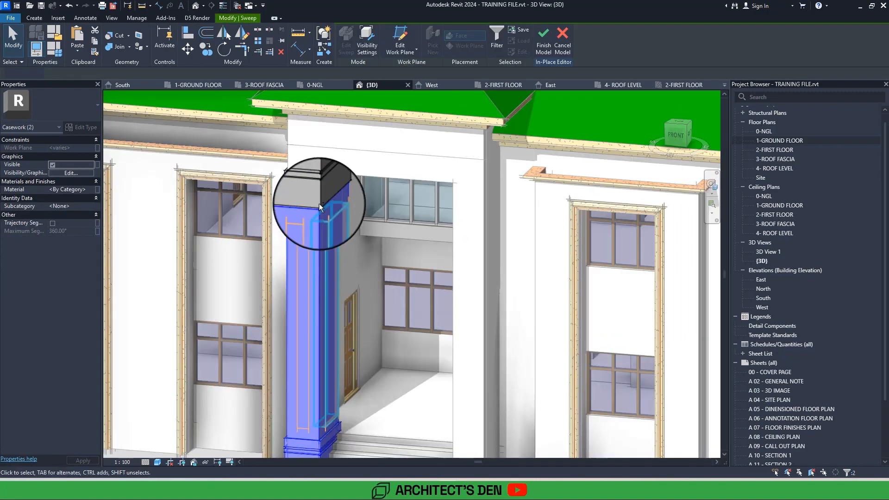
ctrl+click(310, 186)
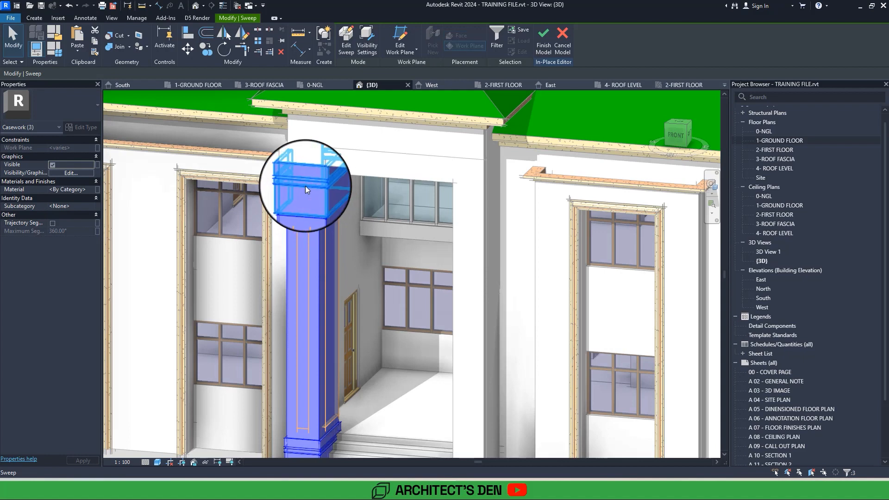
click(90, 191)
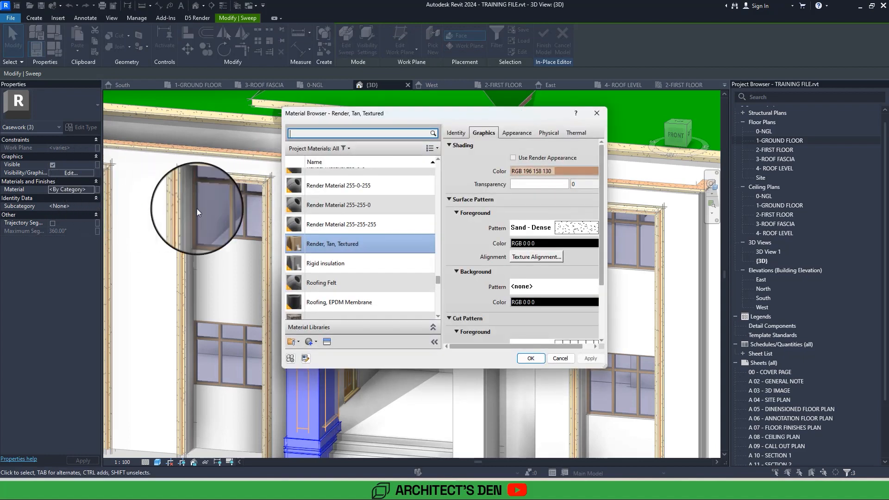
right_click(402, 243)
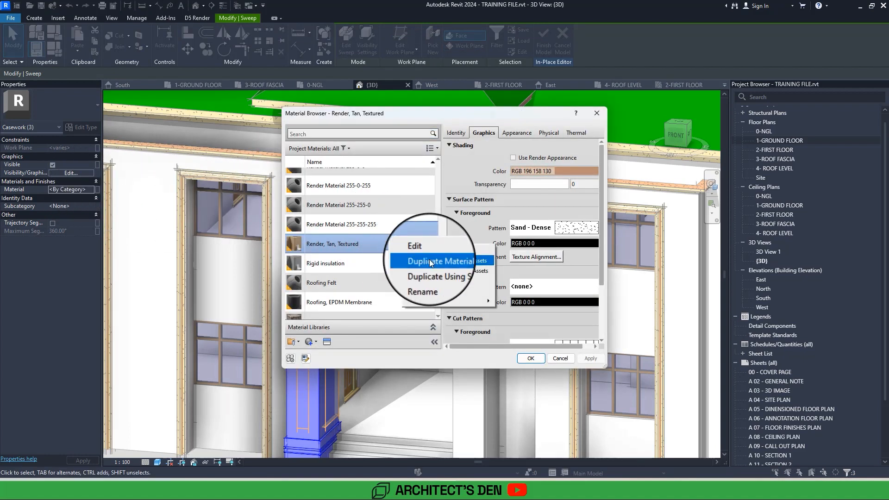
click(429, 261)
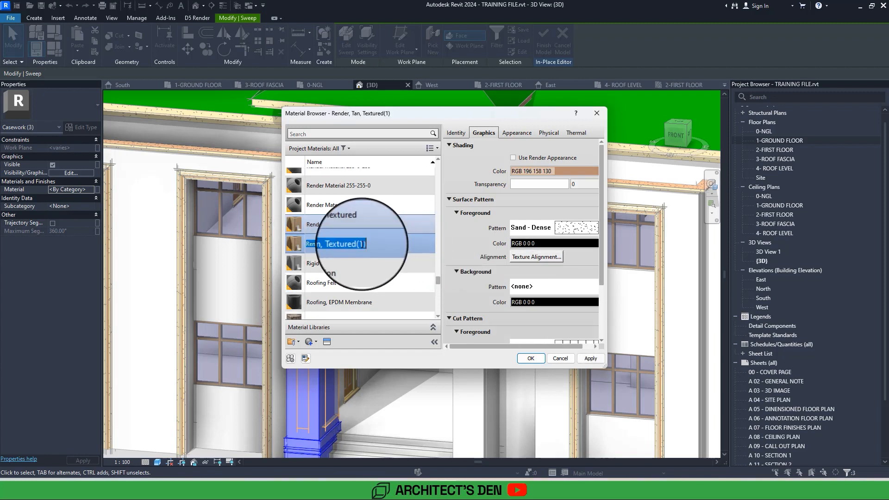
click(529, 359)
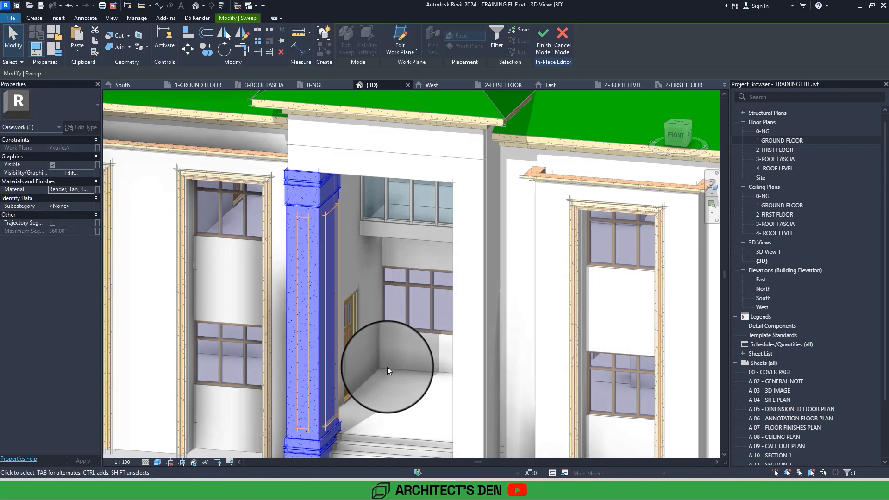
click(387, 366)
Check the column's finish in 3D and open the 1-GROUND FLOOR floor plan at the entrance.
scroll(387, 366, up, 3)
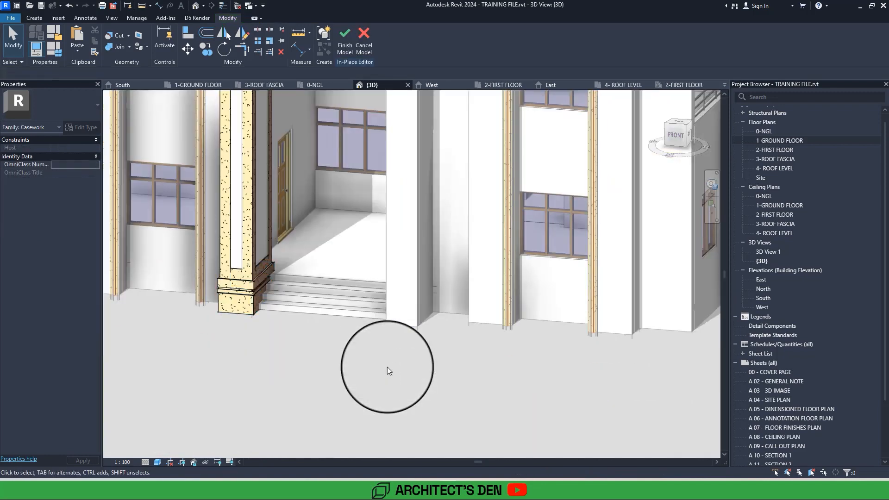
scroll(348, 357, down, 5)
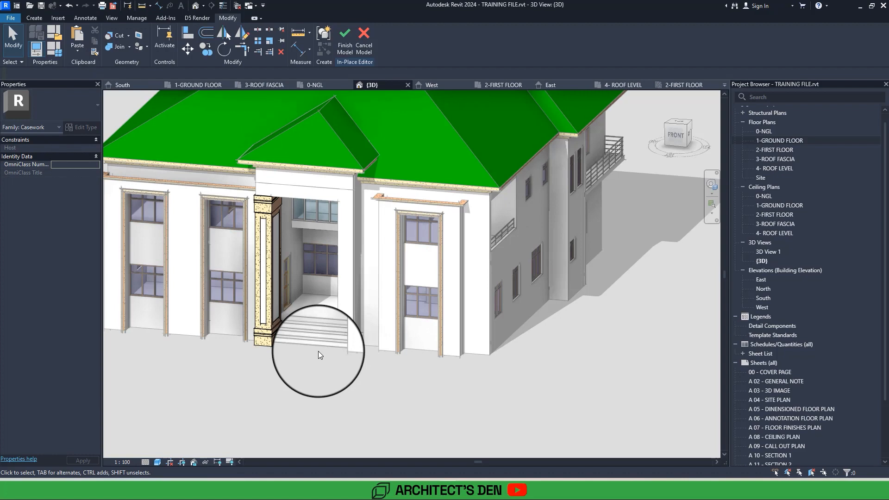
scroll(318, 350, up, 2)
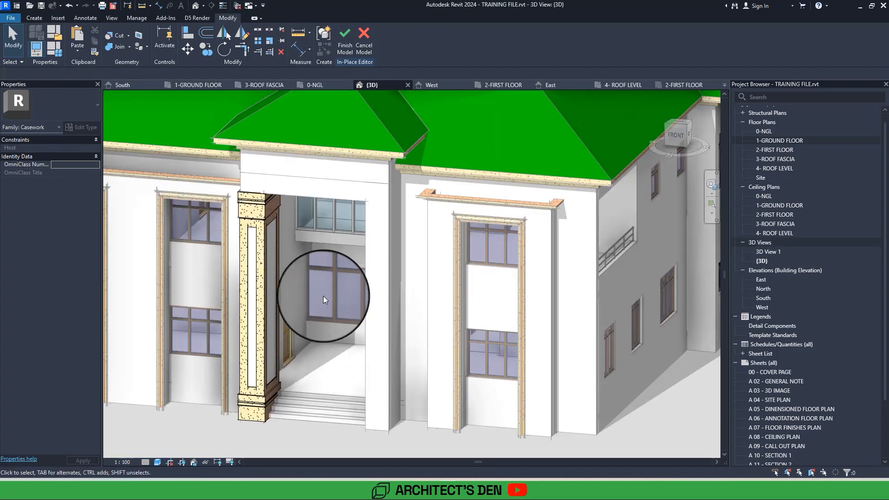
click(348, 48)
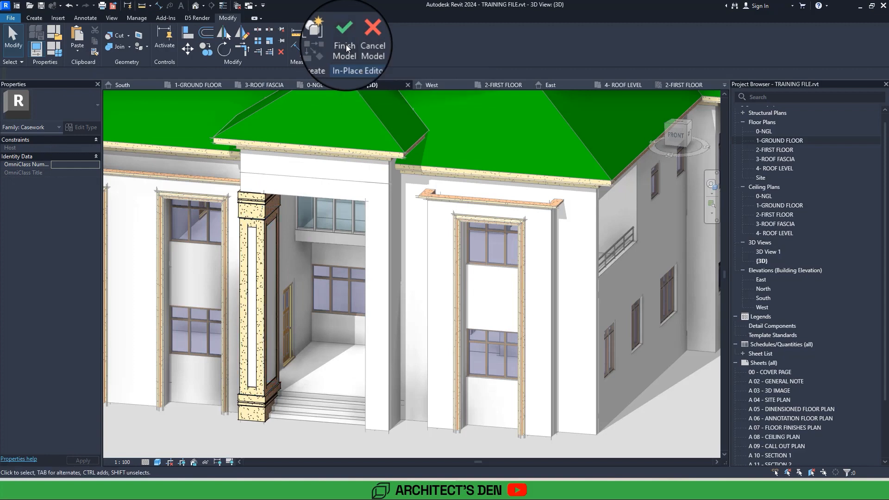
middle_drag(347, 301, 389, 248)
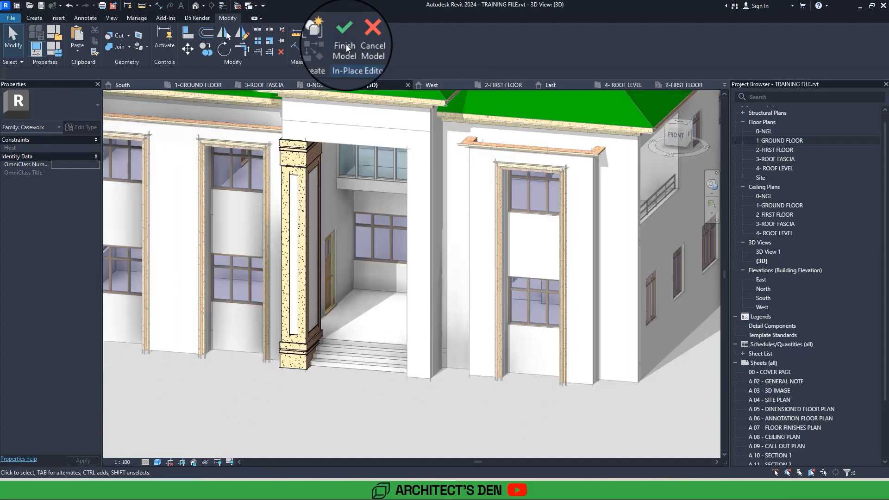
double_click(783, 141)
scroll(549, 151, down, 5)
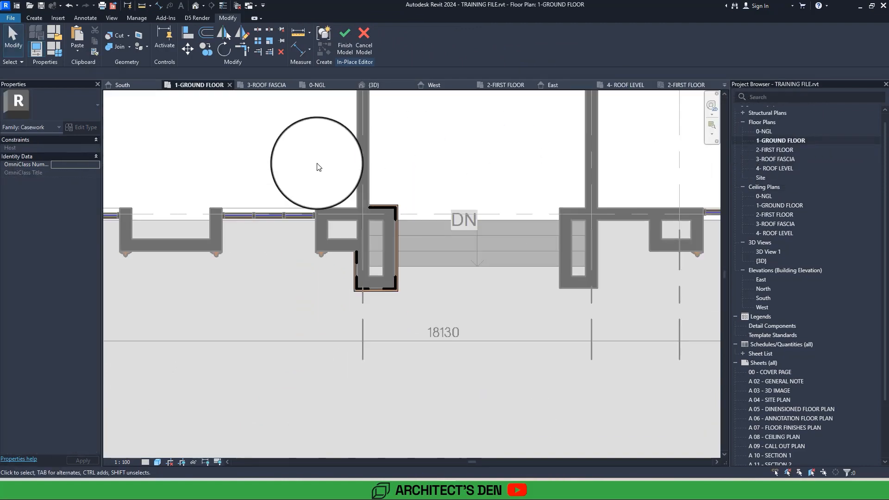
Try to mirror the column's sweeps and voids about a vertical axis through the entrance stair's centre without copying.
drag(317, 169, 472, 390)
middle_drag(471, 385, 360, 422)
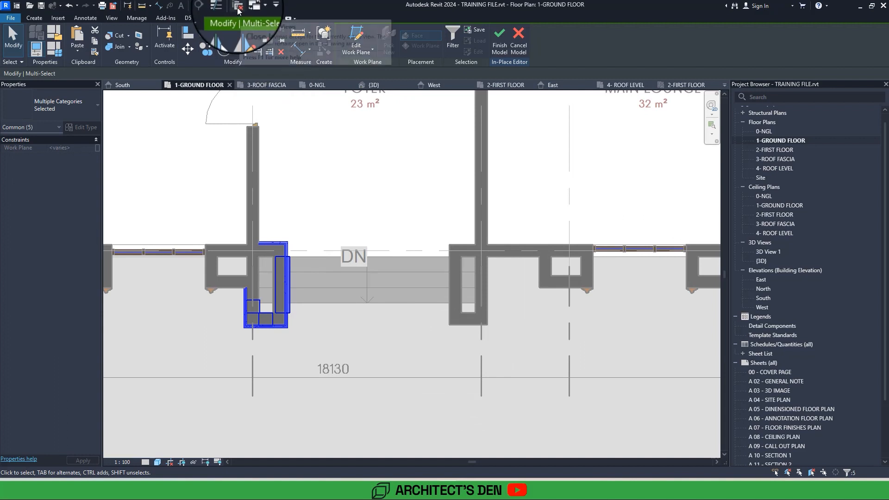
click(242, 36)
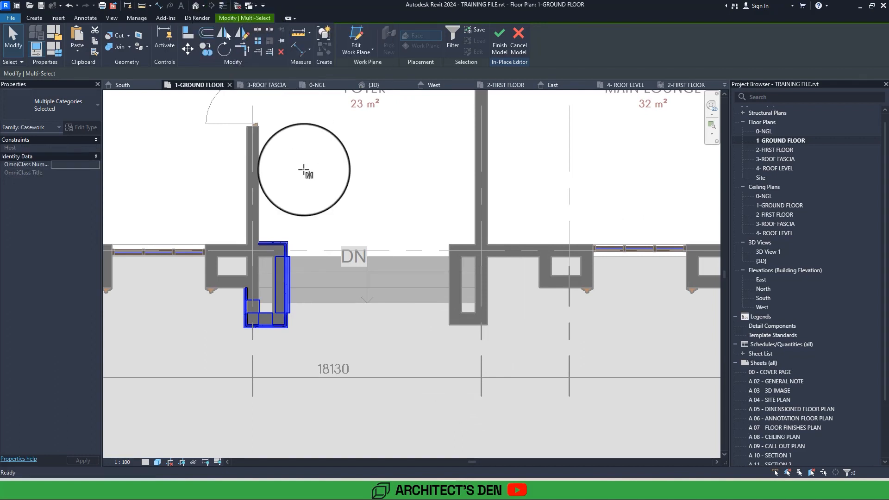
click(367, 303)
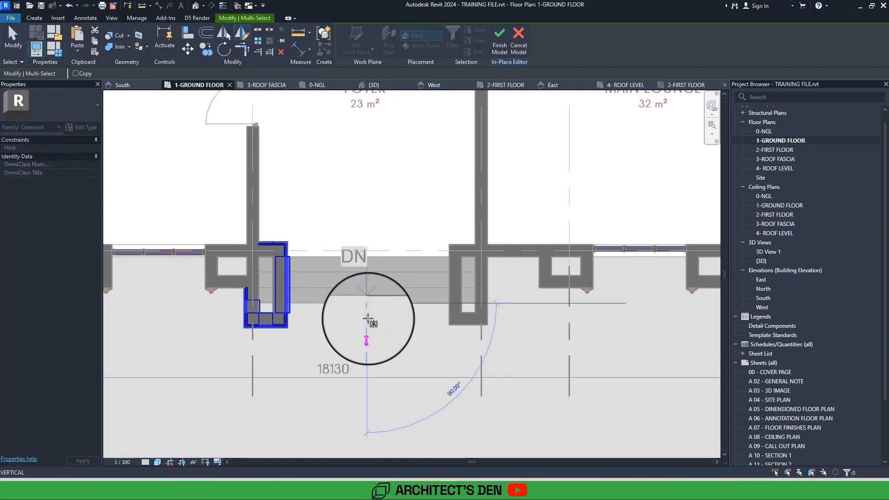
click(368, 332)
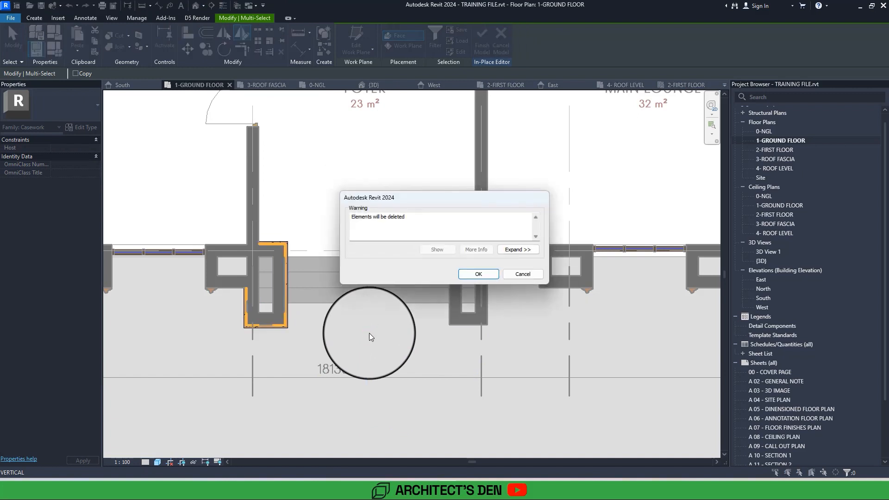
click(483, 274)
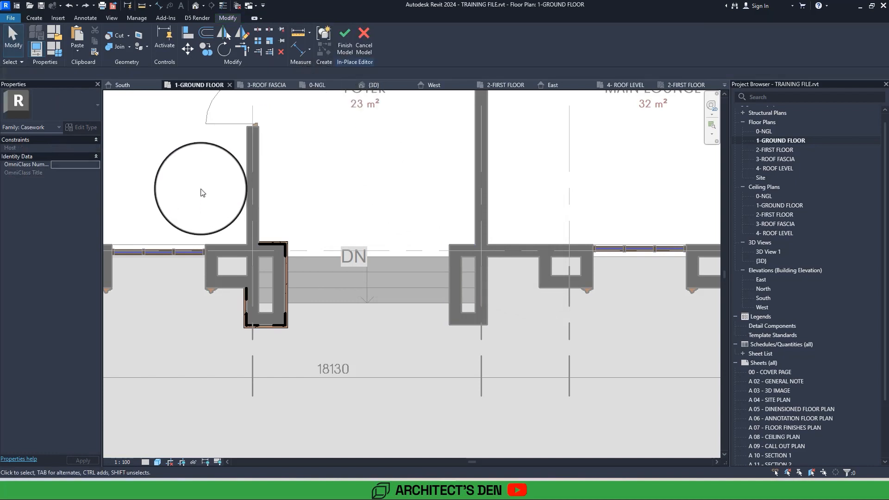
Mirror a copy of the column's sweeps and voids to the opposite pier about a vertical axis drawn through the stair's centre.
drag(199, 190, 369, 400)
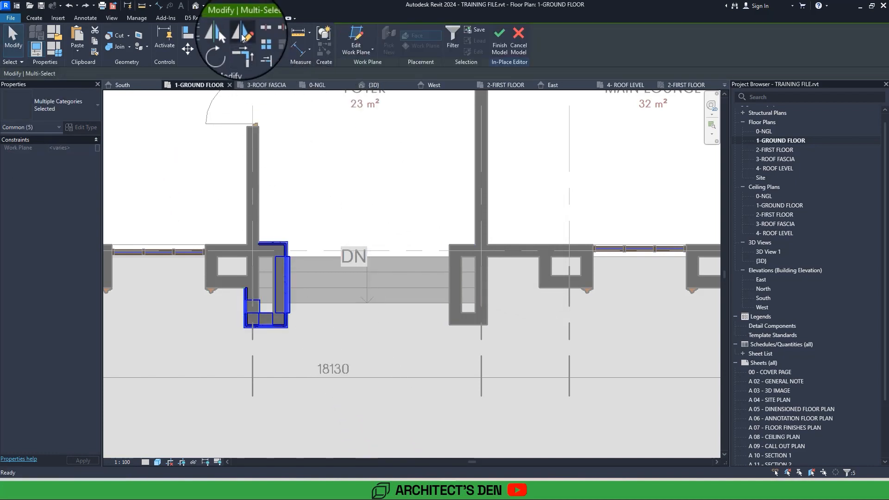
click(241, 37)
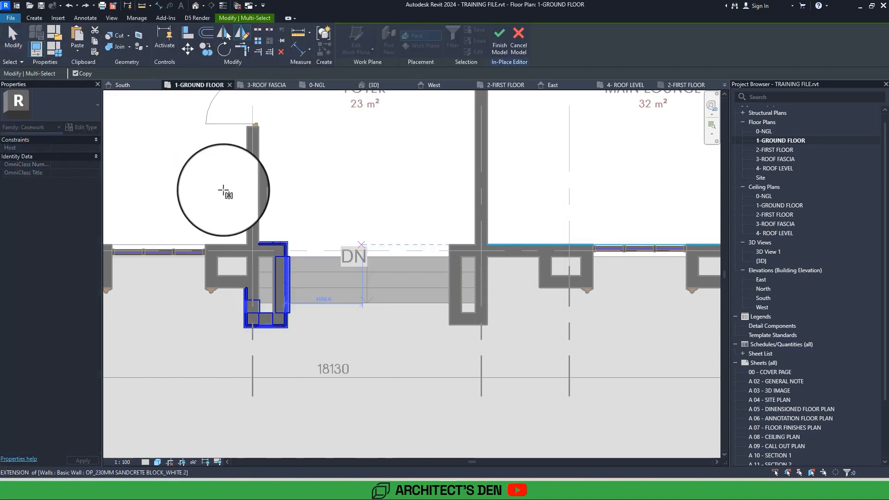
click(367, 302)
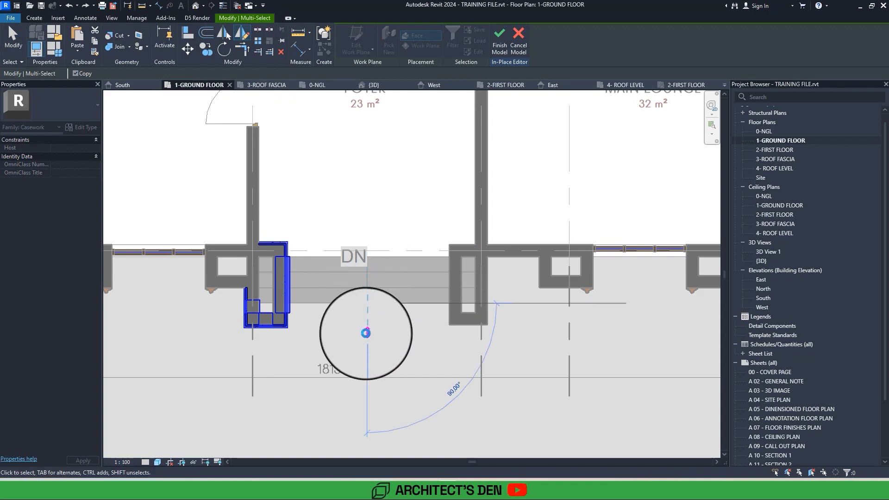
click(367, 331)
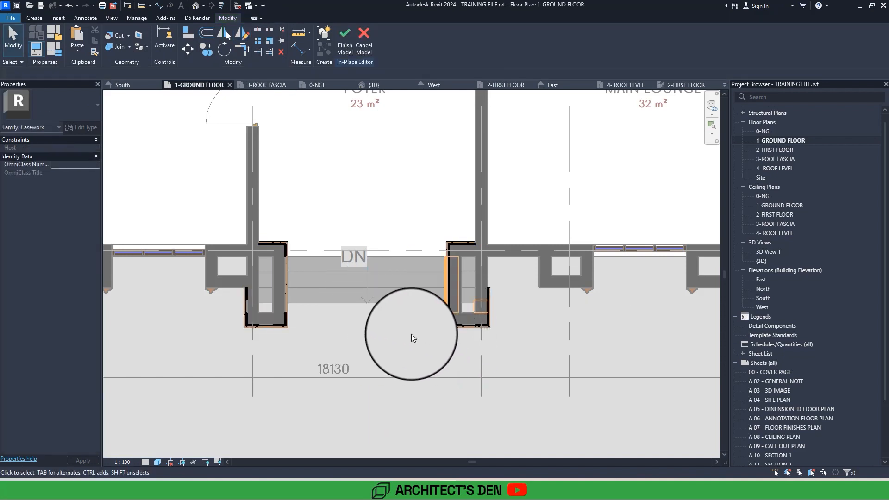
Cut the mirrored column's shaft sweep with its void extrusions in the 3D view to form the recessed panels.
click(195, 7)
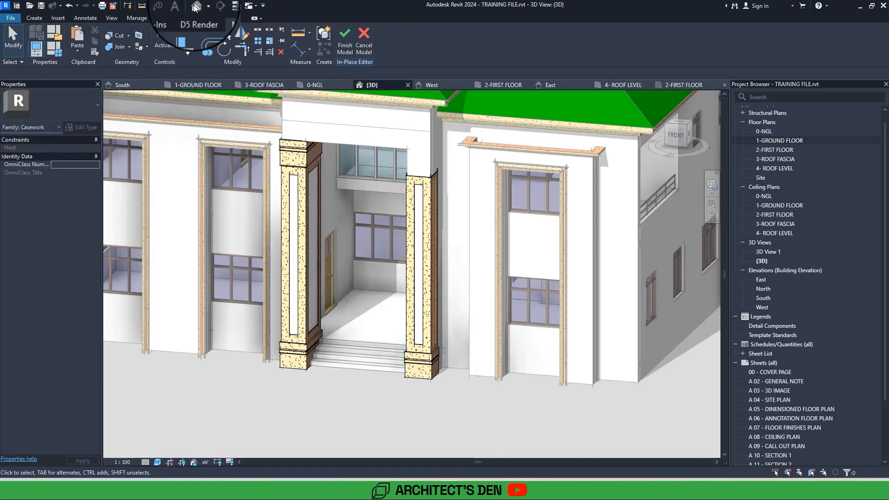
scroll(344, 207, up, 5)
scroll(459, 357, up, 6)
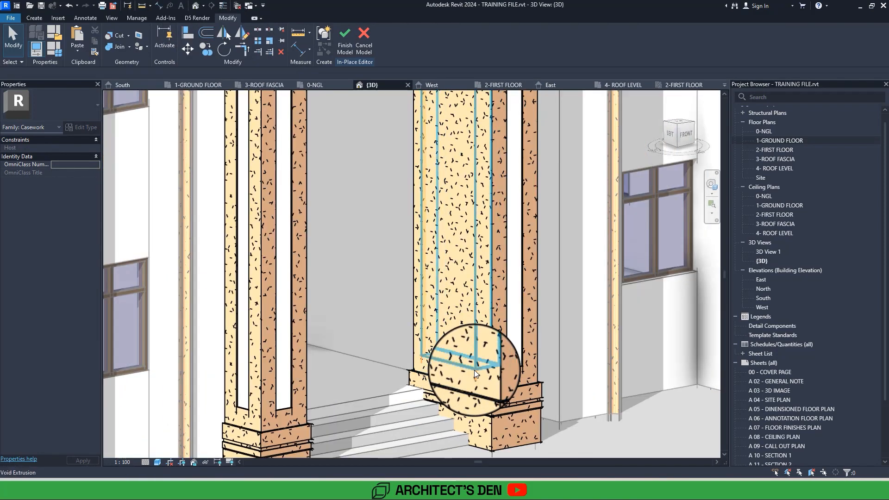
click(120, 37)
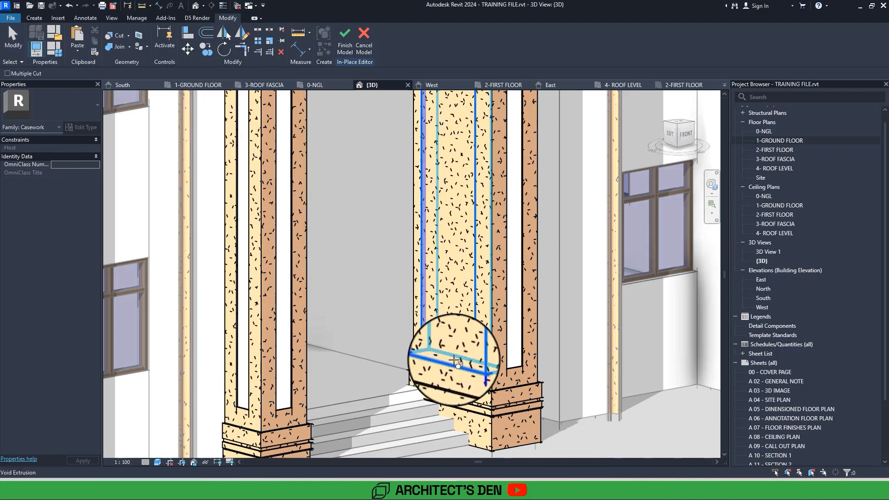
scroll(456, 379, down, 3)
mouse_move(454, 377)
shift+middle_down()
mouse_move(462, 385)
mouse_move(459, 369)
shift+middle_up()
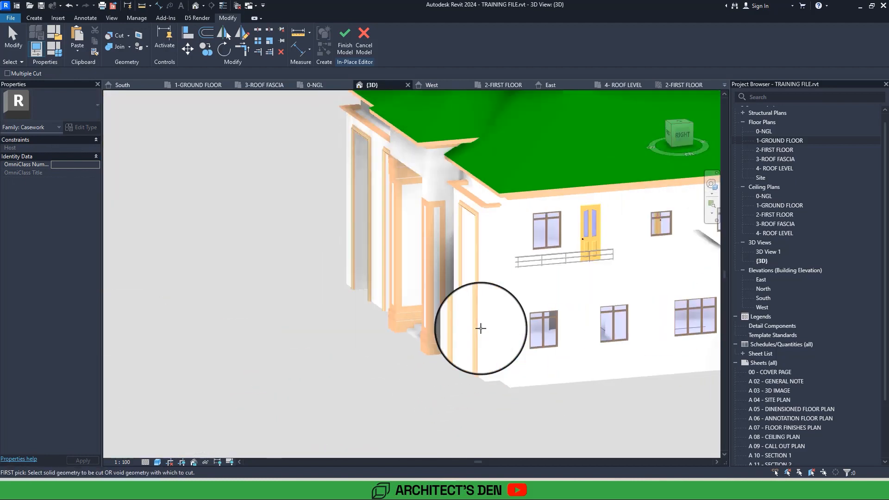
shift+middle_drag(480, 328, 562, 393)
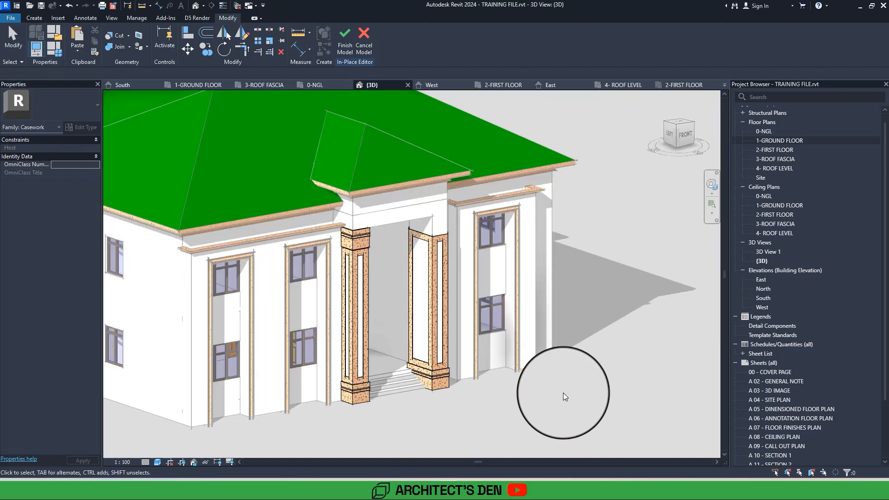
Mirror a copy of the original column's top sweep about the entrance stair's centre line in the 1-GROUND FLOOR plan.
click(354, 234)
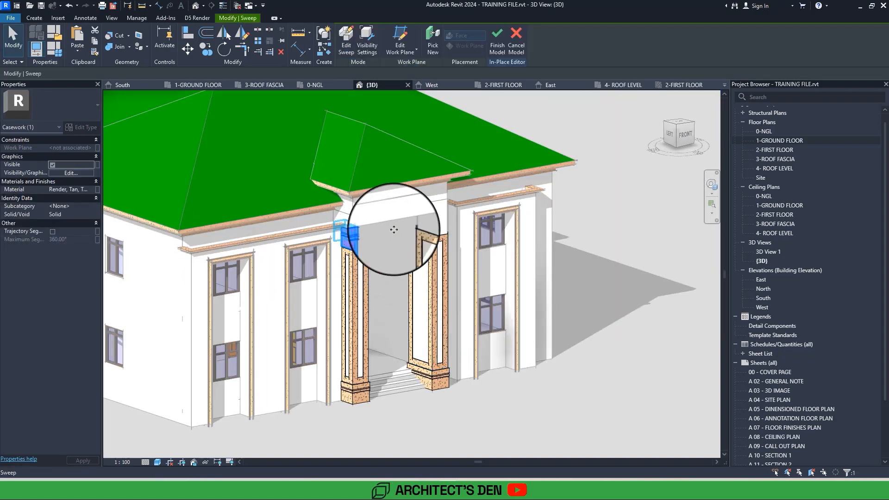
double_click(786, 141)
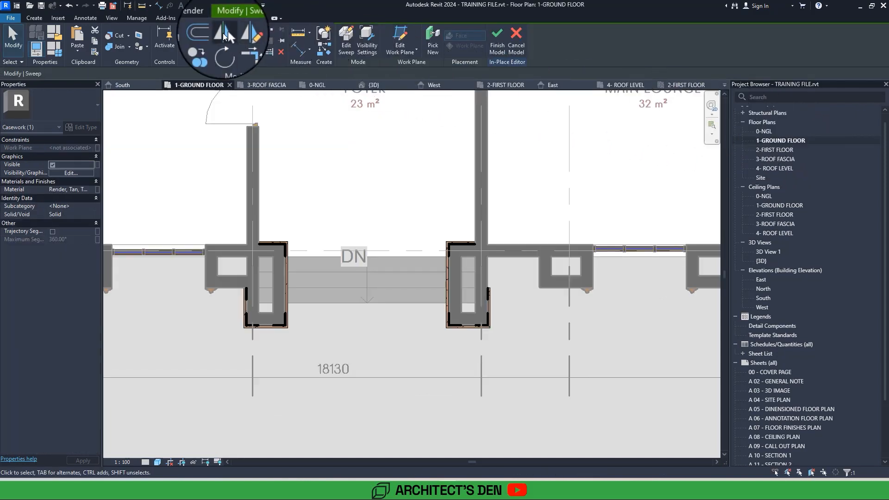
click(224, 33)
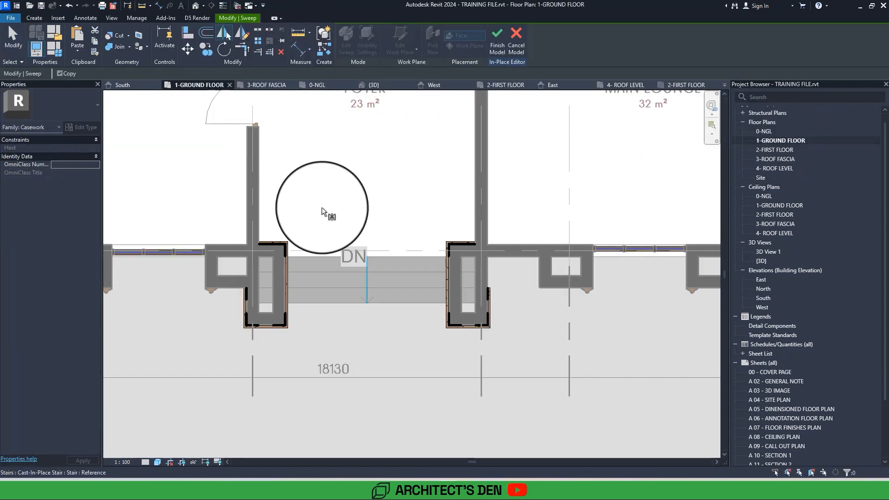
click(368, 290)
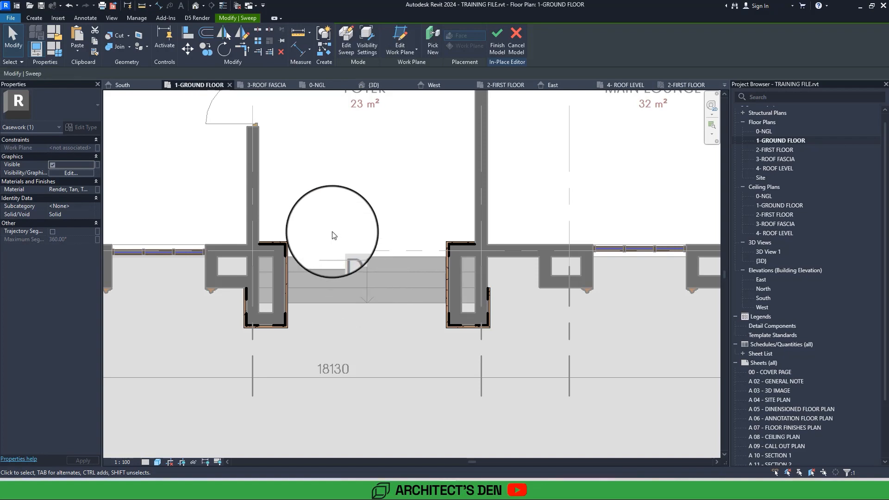
Review both entrance columns in the 3D view and in the South elevation.
click(195, 7)
key(Escape)
shift+middle_drag(416, 296, 301, 319)
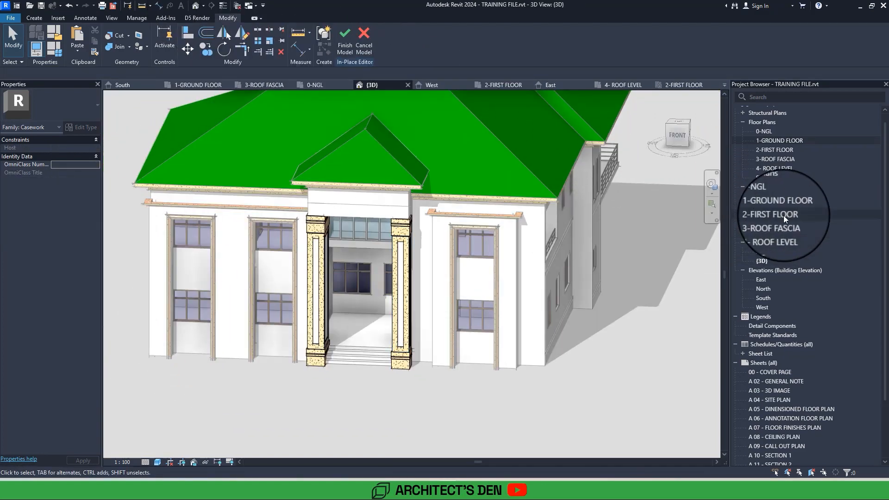
double_click(764, 298)
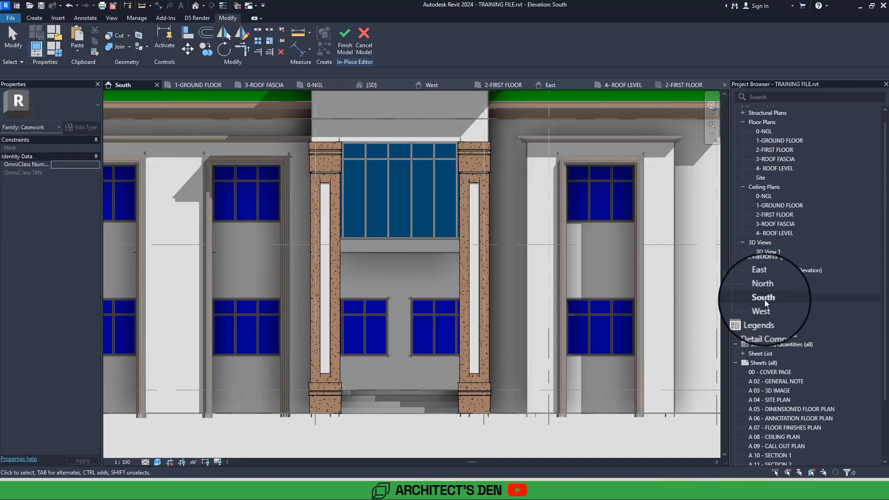
scroll(765, 299, down, 3)
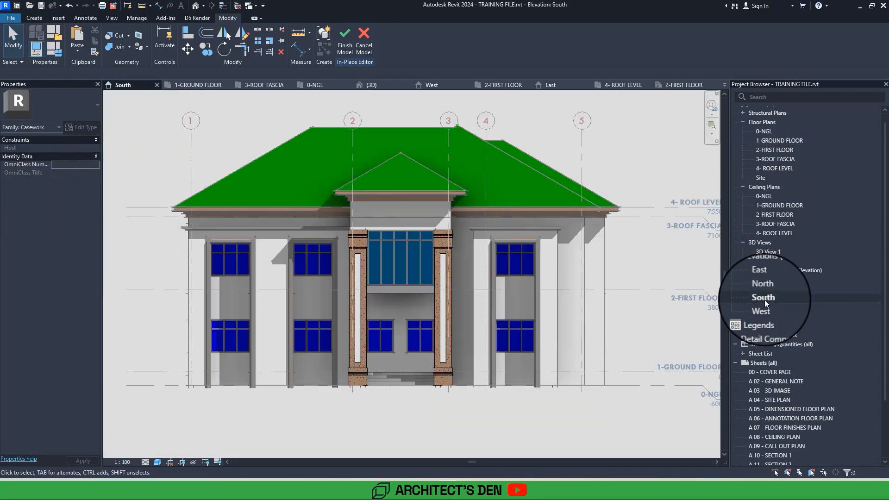
Examine the entrance wall between the columns and the porch roof in the South elevation and in 3D.
scroll(379, 233, up, 5)
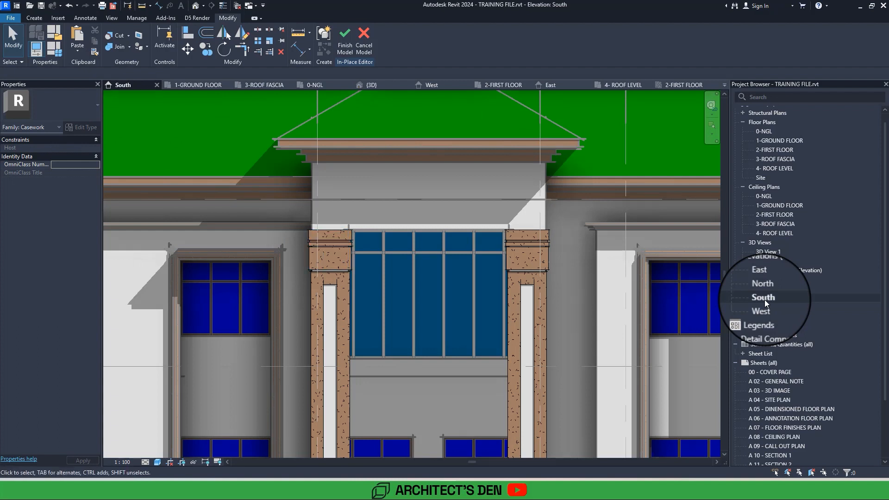
scroll(402, 302, down, 4)
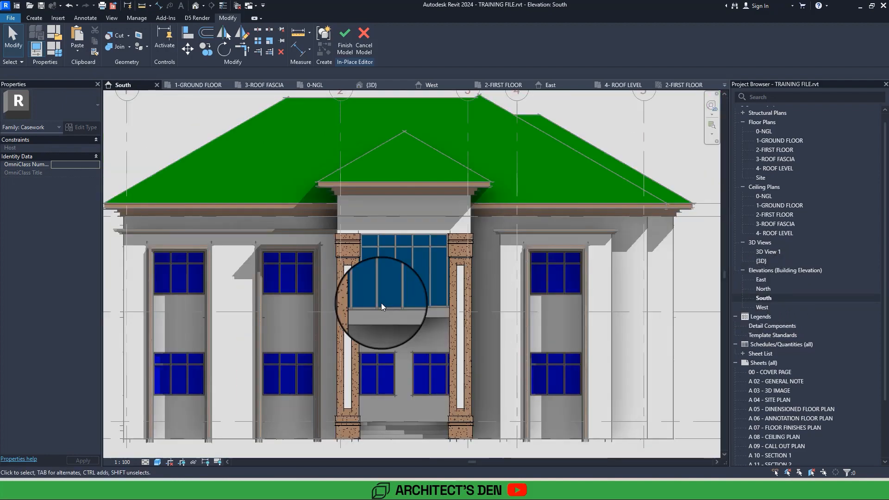
scroll(327, 217, down, 1)
click(196, 7)
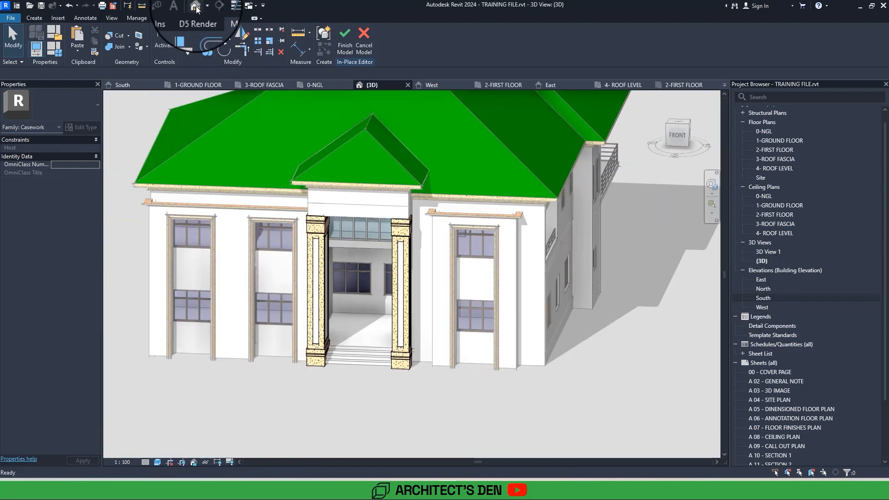
scroll(407, 278, down, 2)
shift+middle_drag(352, 278, 417, 262)
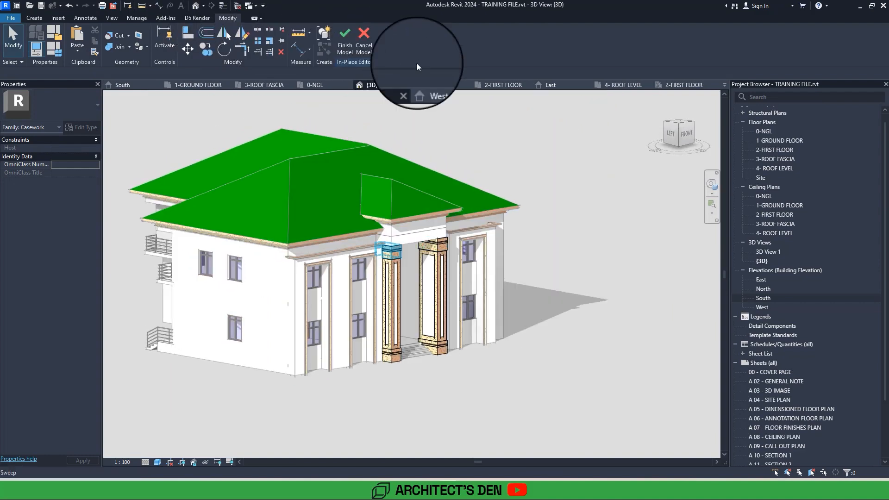
Start a sweep in the 3-ROOF FASCIA plan and sketch its U-shaped path along the outer faces of the projecting entrance walls.
double_click(783, 158)
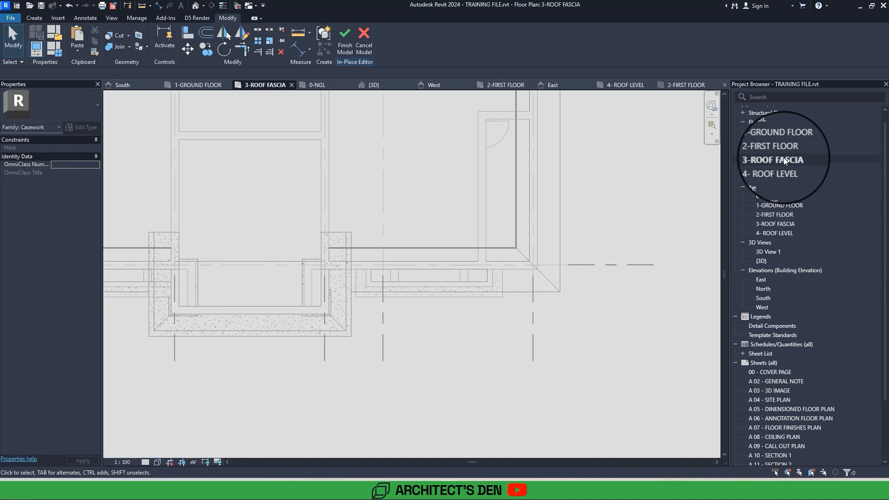
click(30, 18)
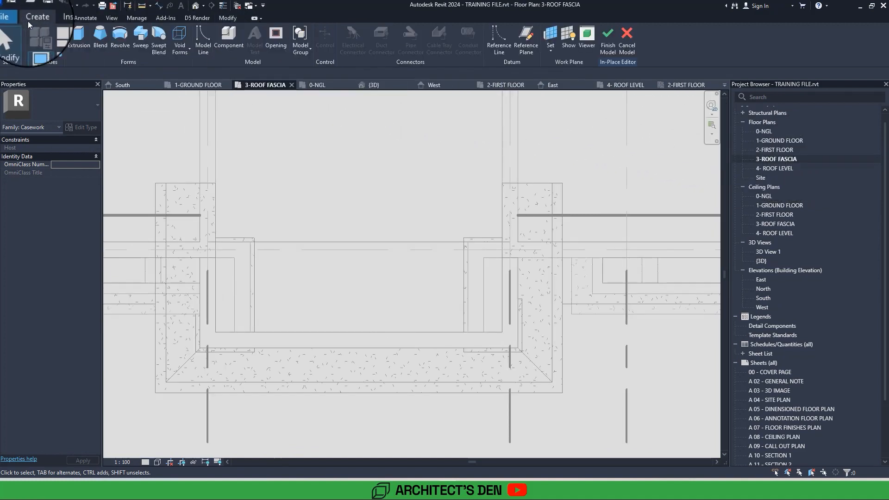
click(141, 44)
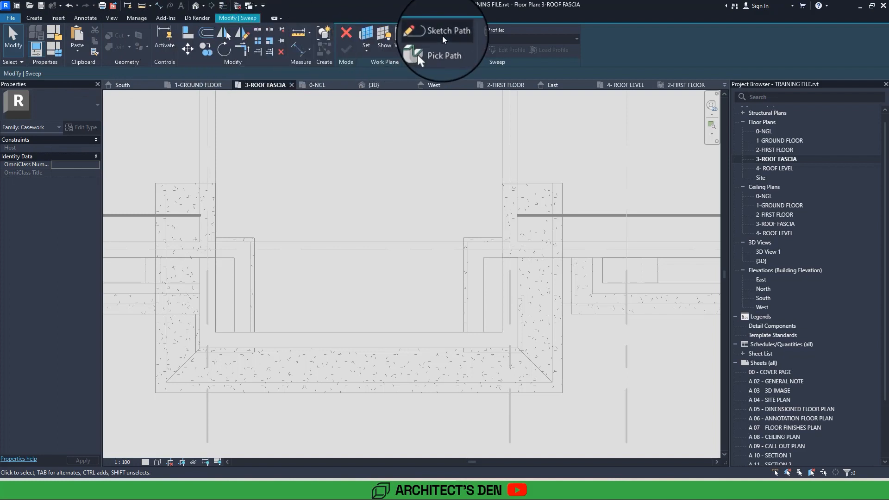
click(442, 36)
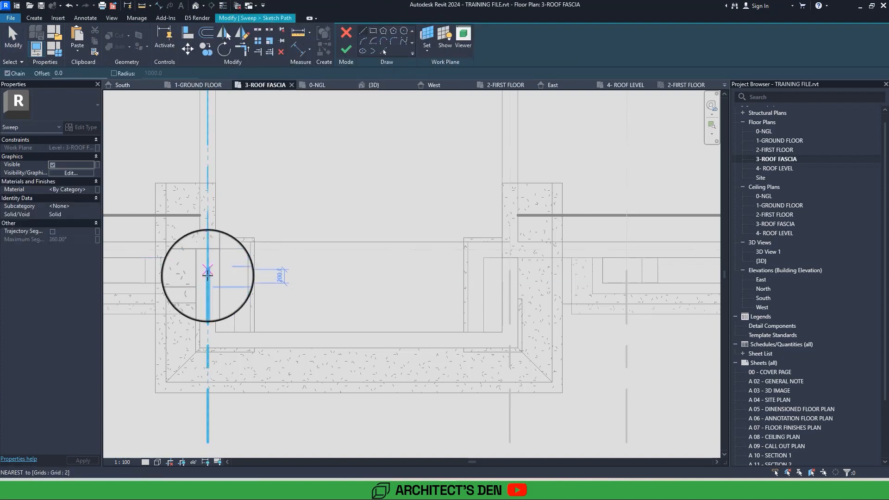
click(199, 257)
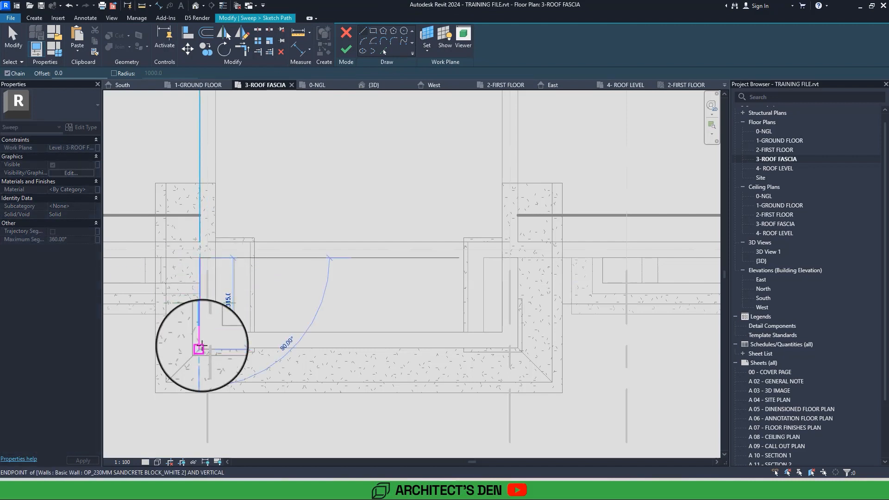
click(200, 348)
click(517, 347)
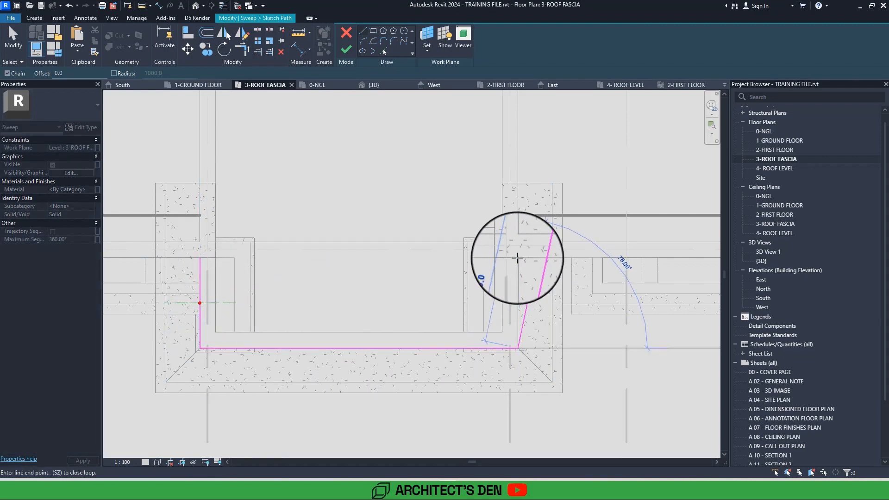
click(518, 257)
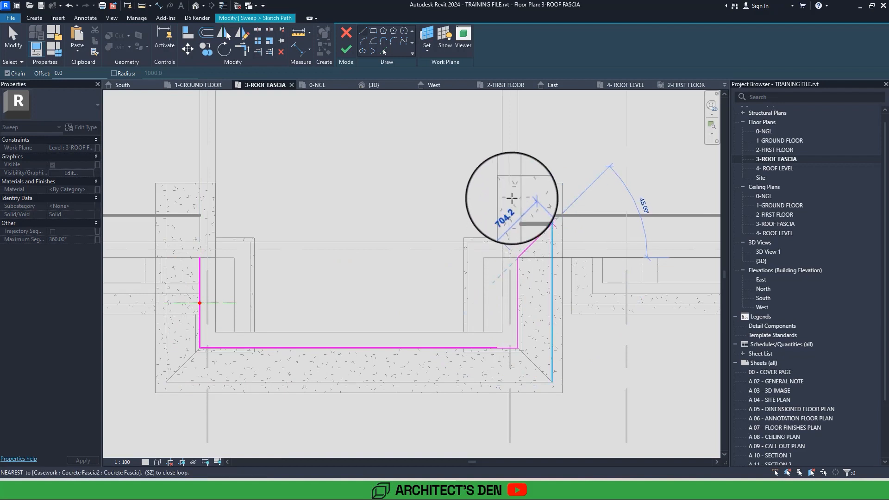
key(Escape)
key(Escape)
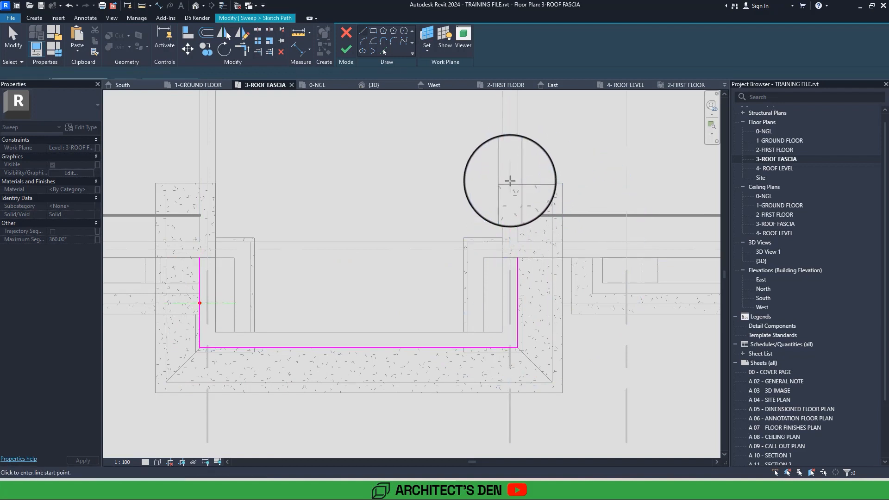
click(342, 49)
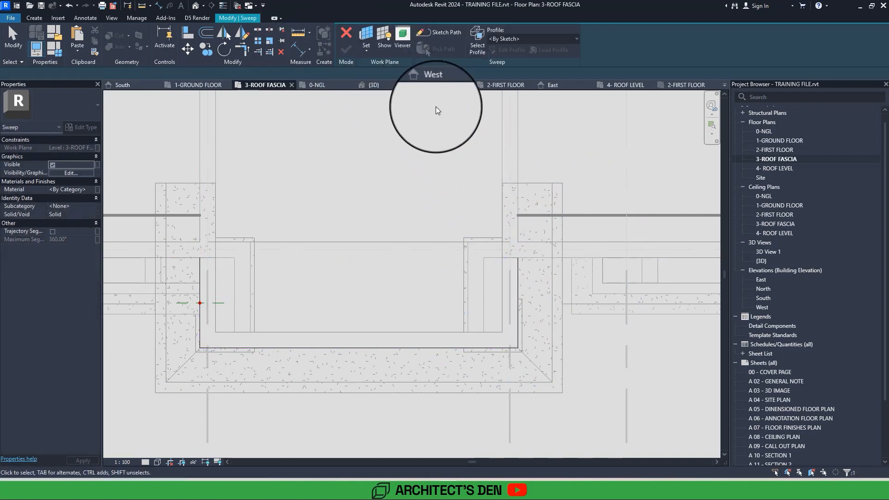
Open the new sweep's profile sketch for editing in the South elevation, at the entrance wall's corner above the column.
double_click(763, 298)
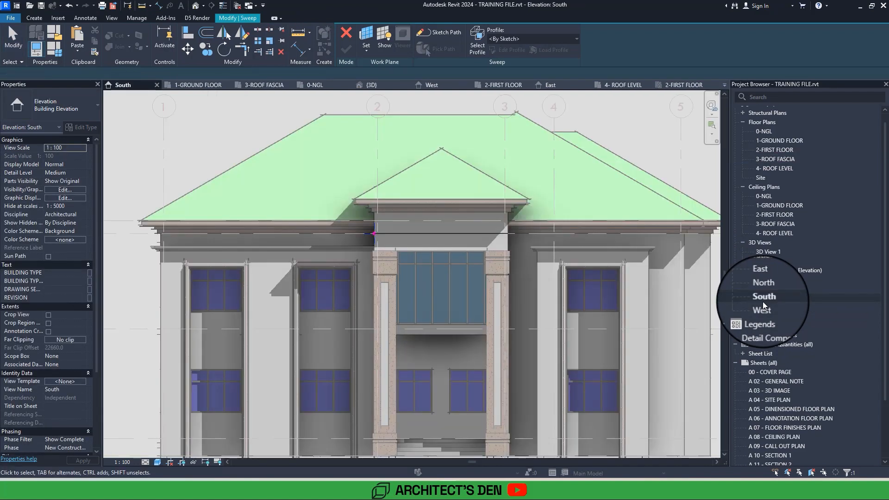
scroll(373, 231, up, 5)
middle_drag(400, 276, 377, 324)
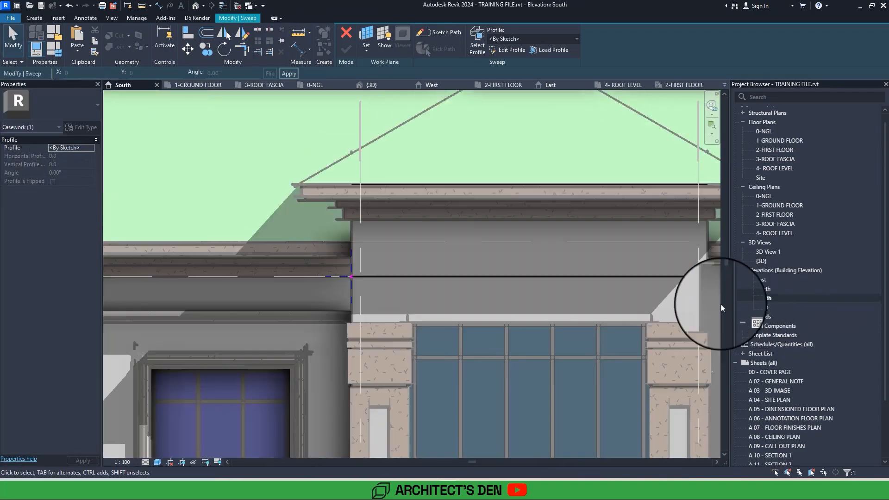
scroll(377, 324, up, 2)
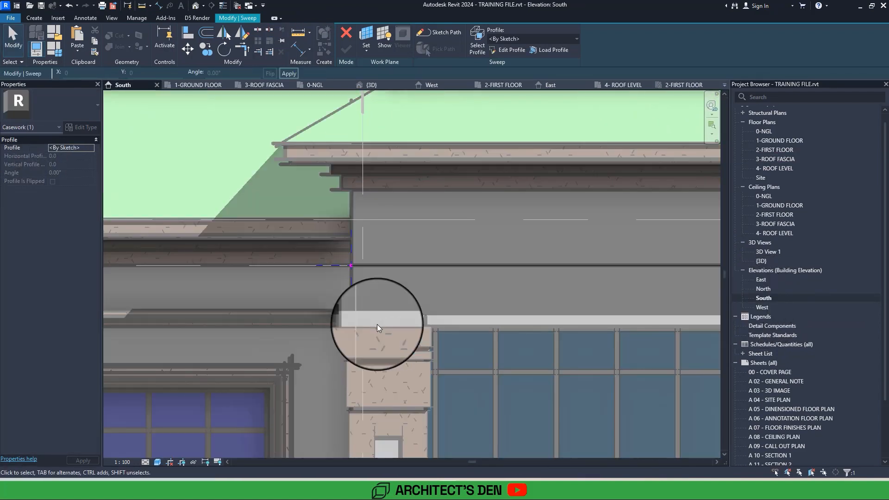
middle_drag(377, 324, 352, 328)
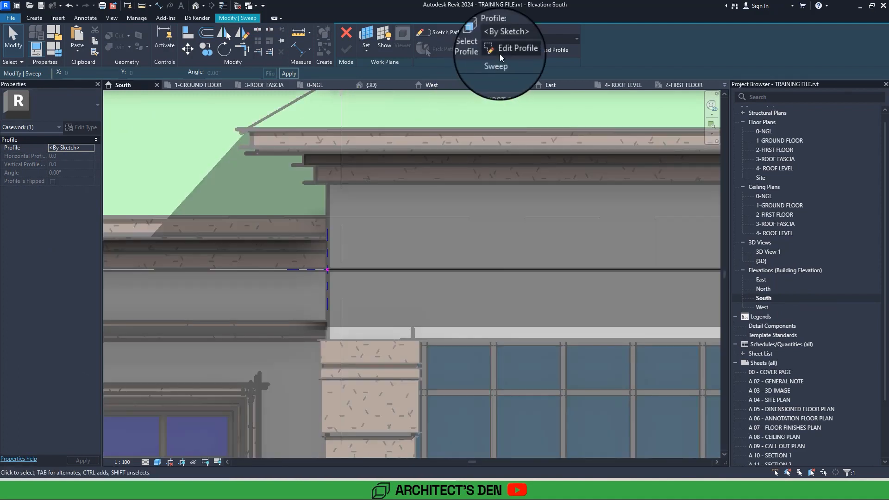
click(499, 54)
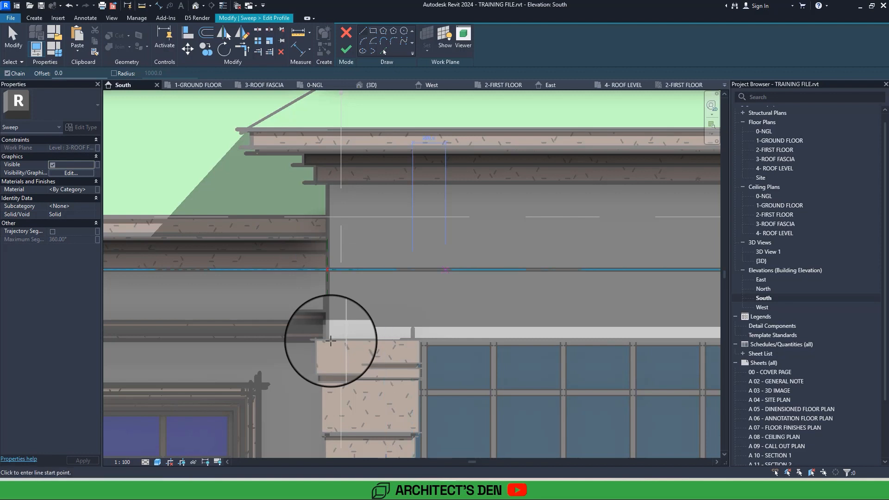
scroll(330, 341, down, 3)
scroll(331, 341, up, 1)
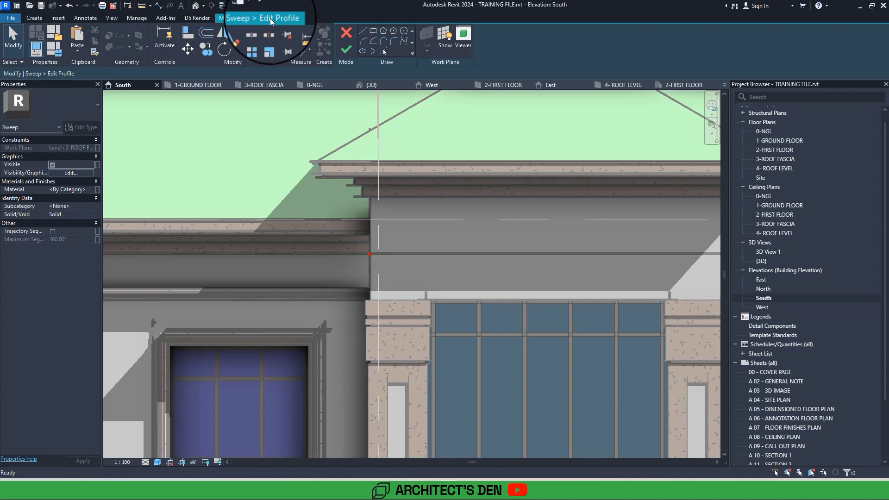
Show the work plane of the sweep profile and check its position against the entrance wall in the South elevation and 3D view.
click(444, 48)
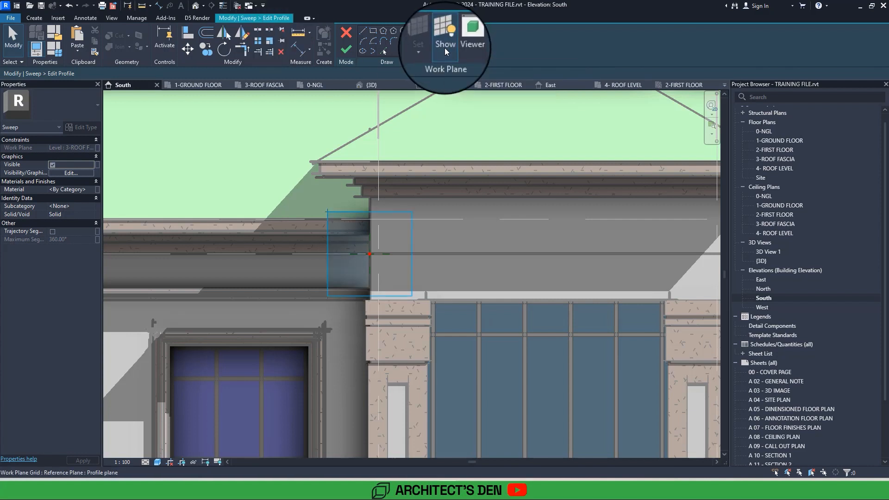
scroll(351, 292, down, 5)
scroll(342, 280, up, 2)
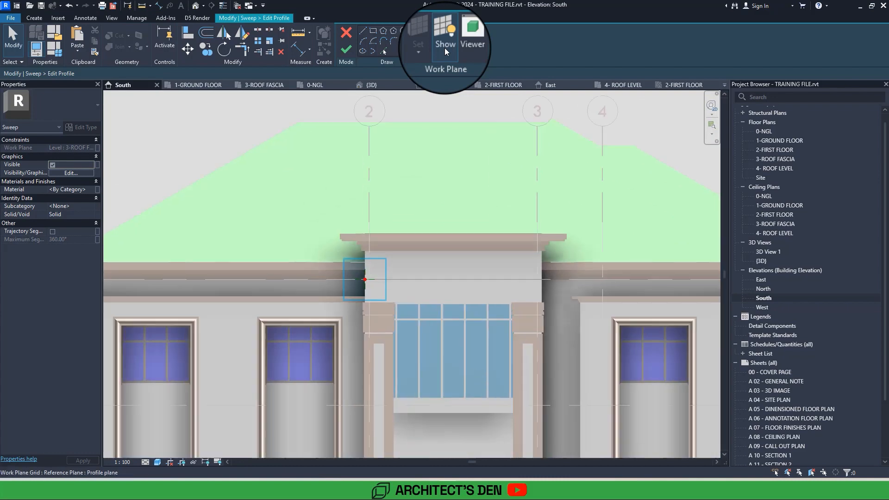
middle_drag(342, 280, 371, 301)
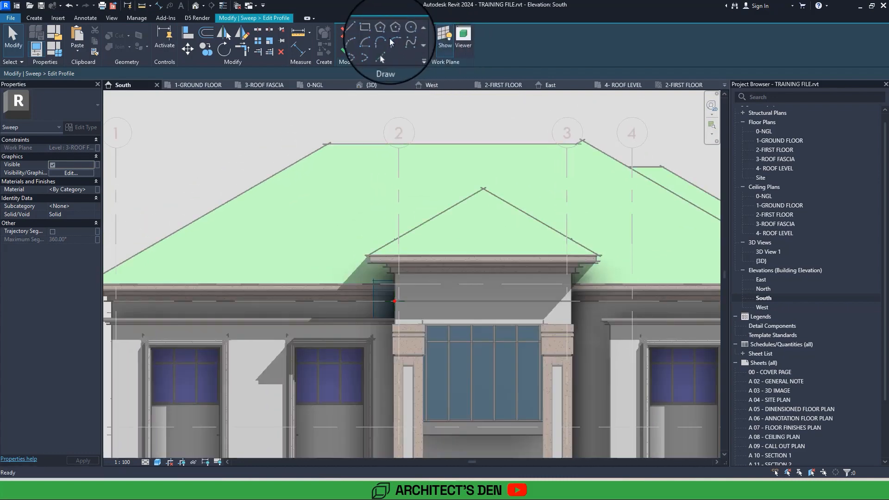
click(196, 8)
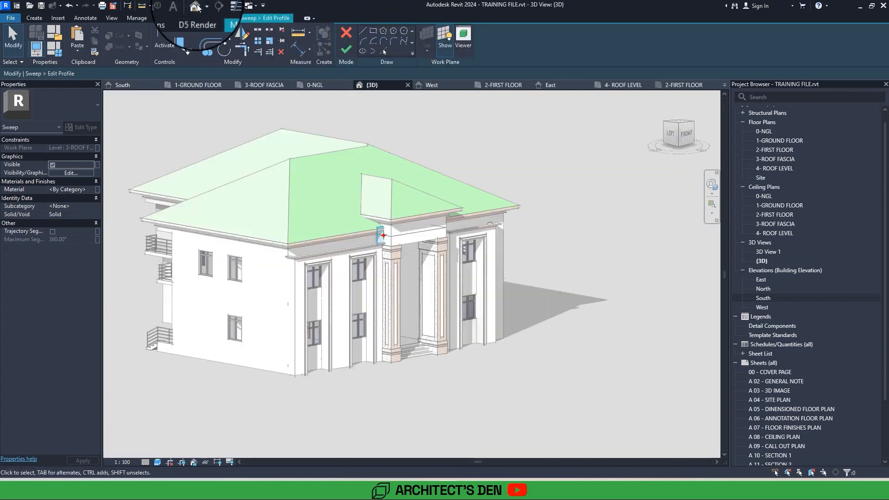
scroll(372, 247, up, 4)
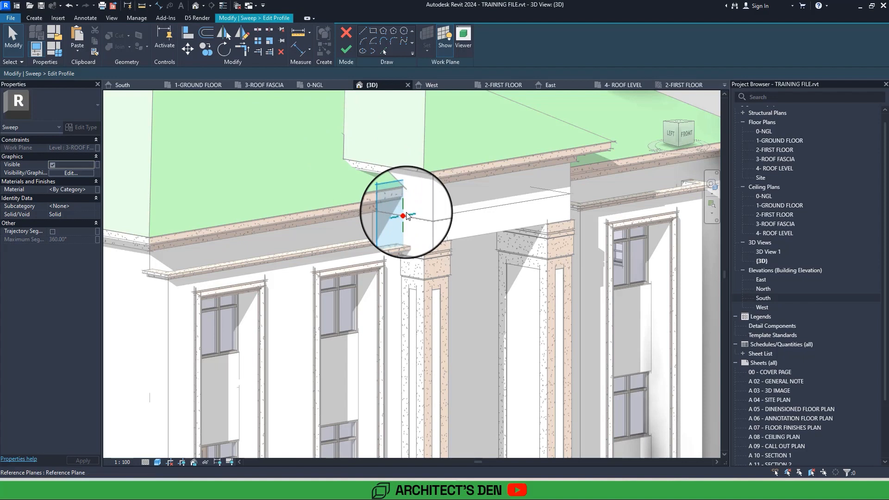
scroll(406, 216, up, 5)
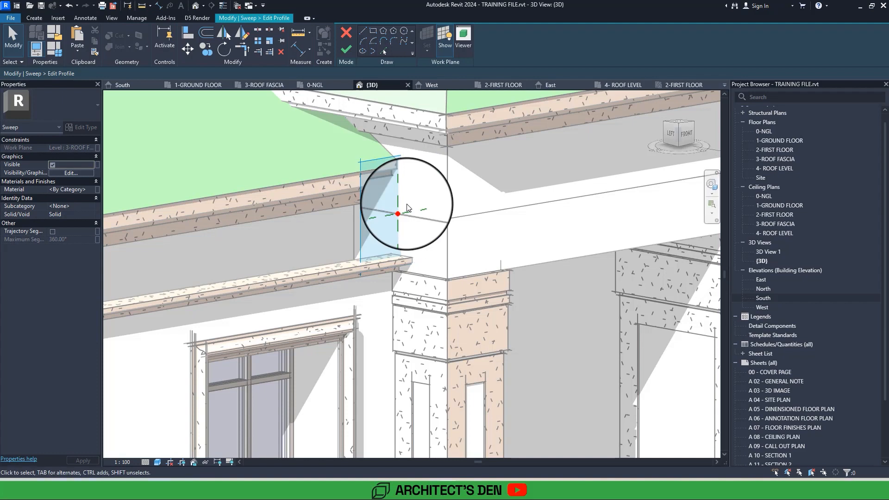
Draw the profile's back line along the wall corner in the South elevation, with a projecting upper step and a recessed front line running down.
double_click(762, 298)
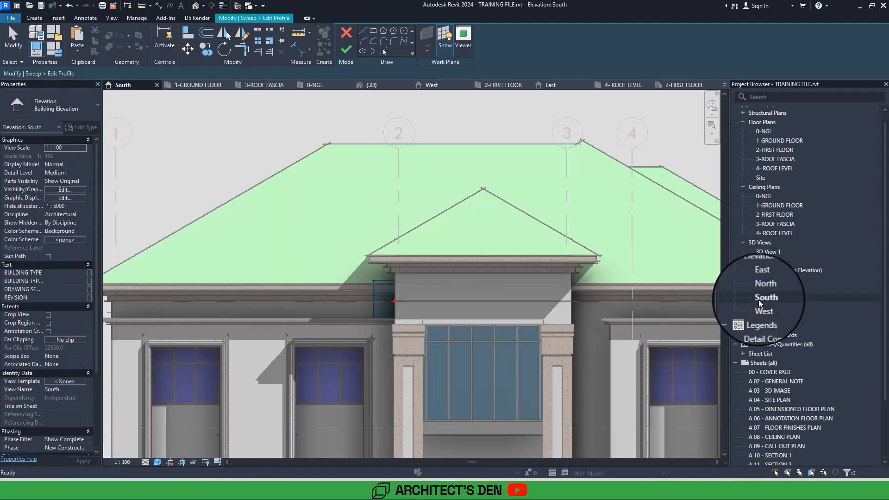
scroll(371, 280, up, 5)
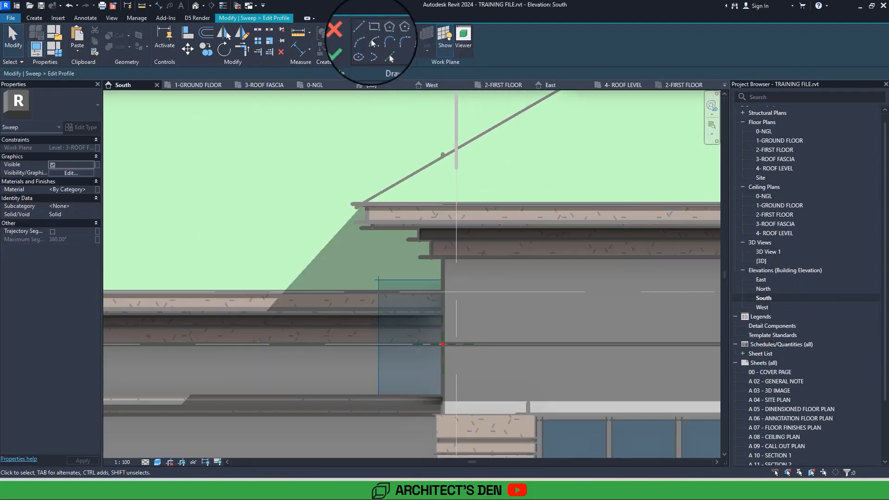
click(363, 30)
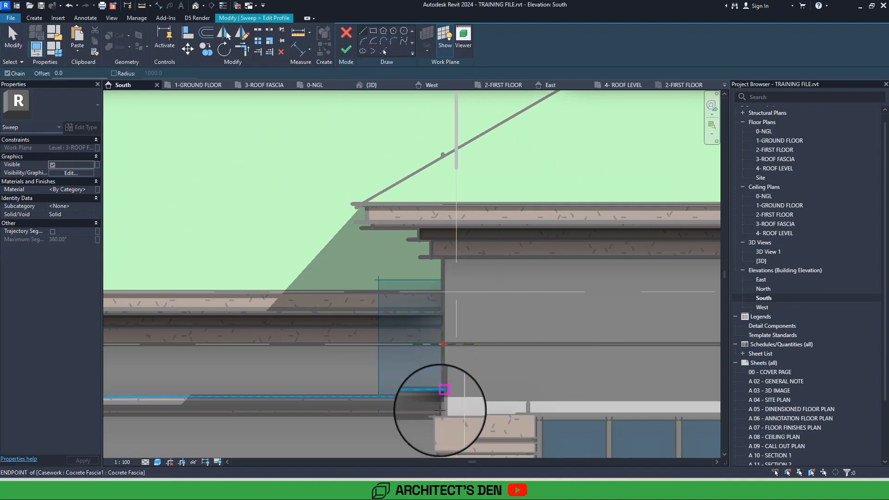
scroll(442, 408, up, 2)
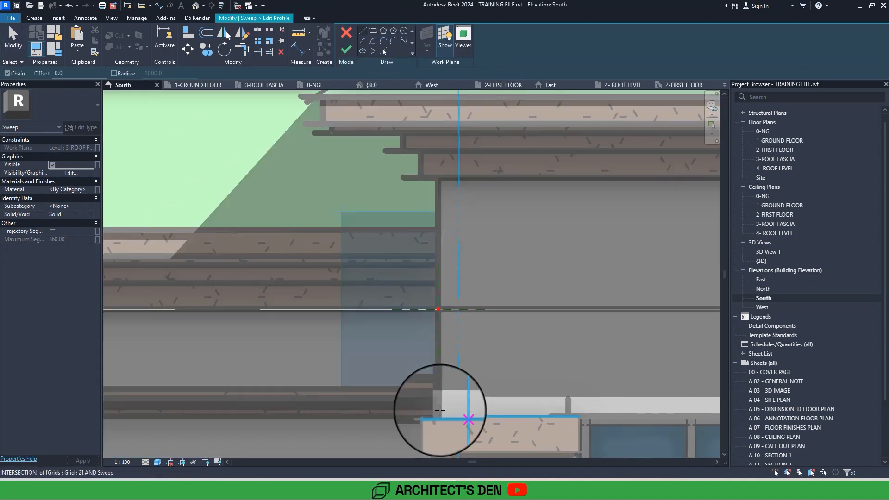
click(439, 408)
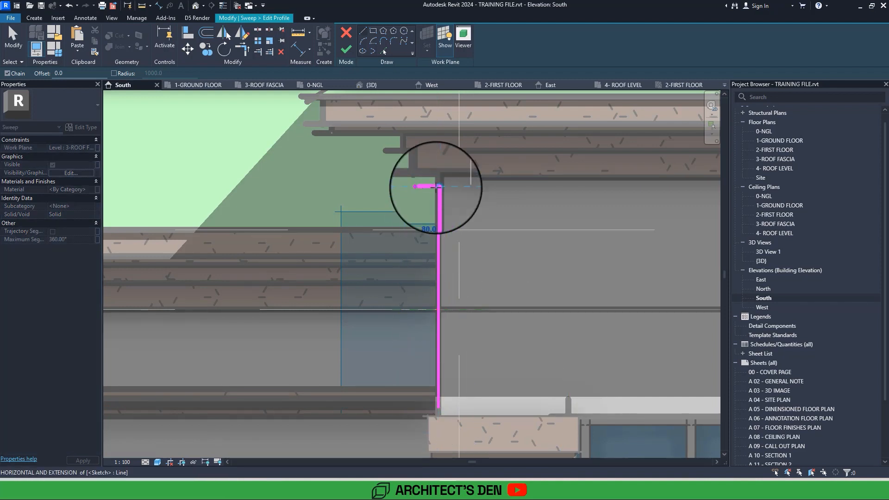
click(416, 188)
scroll(412, 228, up, 2)
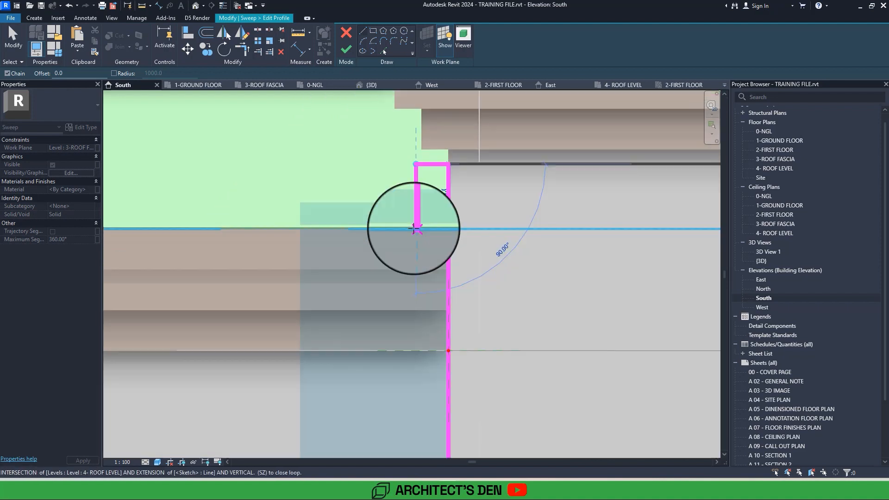
click(415, 229)
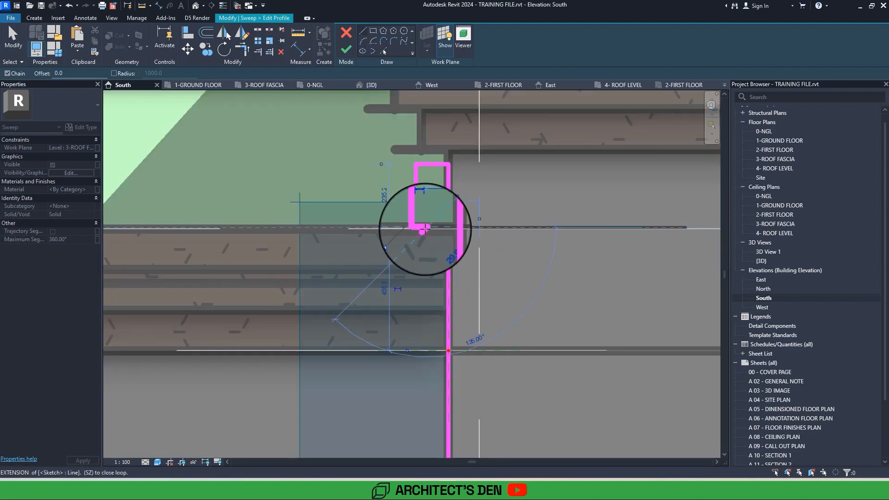
middle_drag(435, 438, 442, 256)
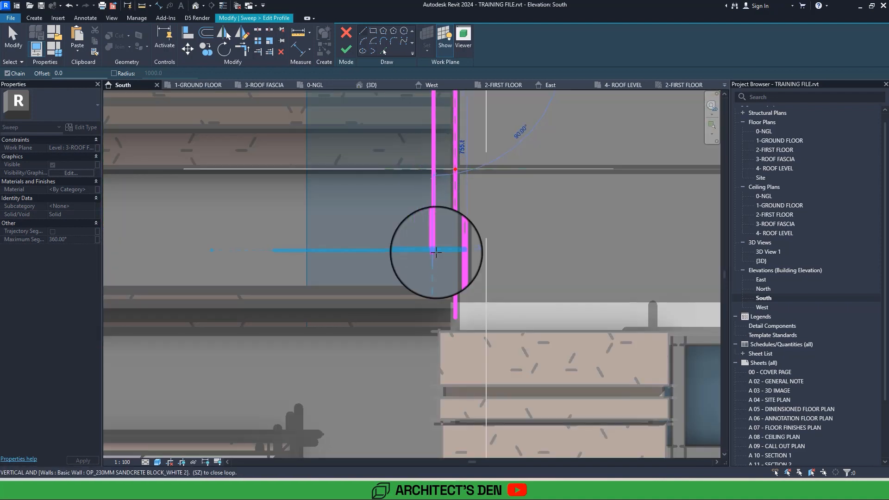
click(436, 252)
scroll(436, 259, down, 2)
key(Escape)
key(Escape)
Mirror the upper projecting step's lines of the sweep profile to the lower end about a horizontal axis at the profile's mid-height.
drag(409, 103, 492, 183)
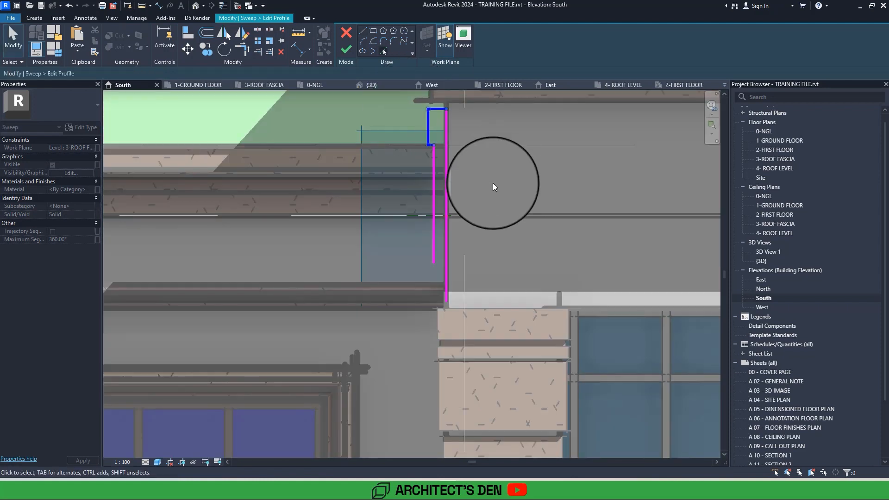
click(242, 33)
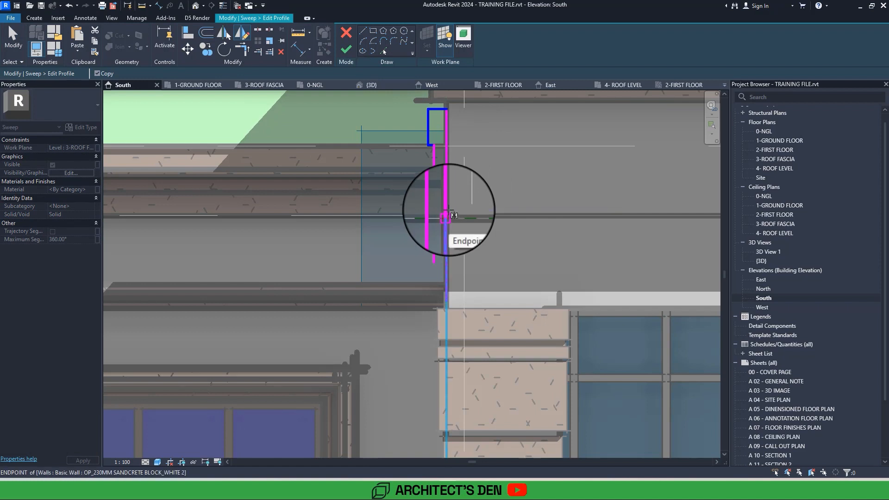
click(447, 205)
click(508, 205)
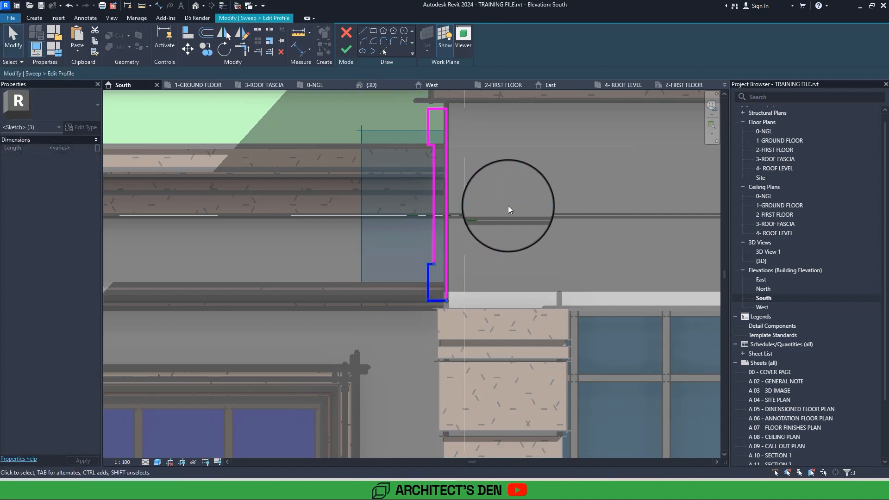
click(508, 206)
middle_drag(508, 206, 489, 308)
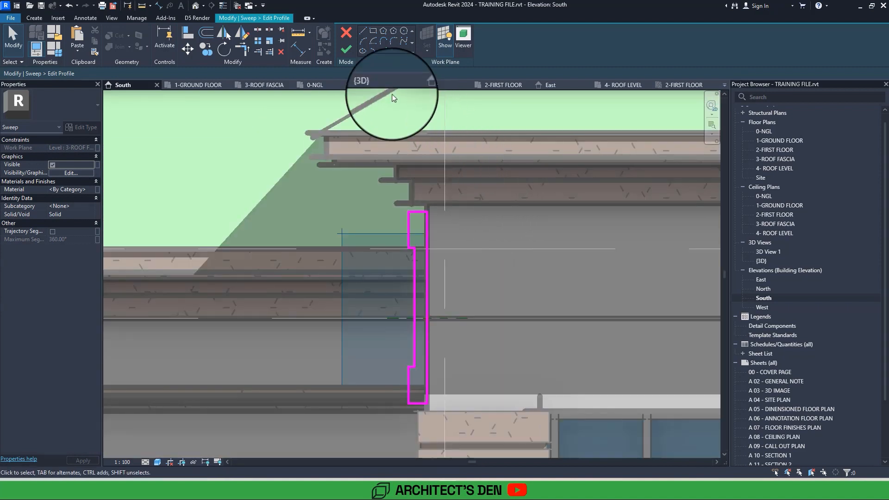
Trim the sweep profile's back line to its bottom and top edges to close the outer corners.
click(349, 52)
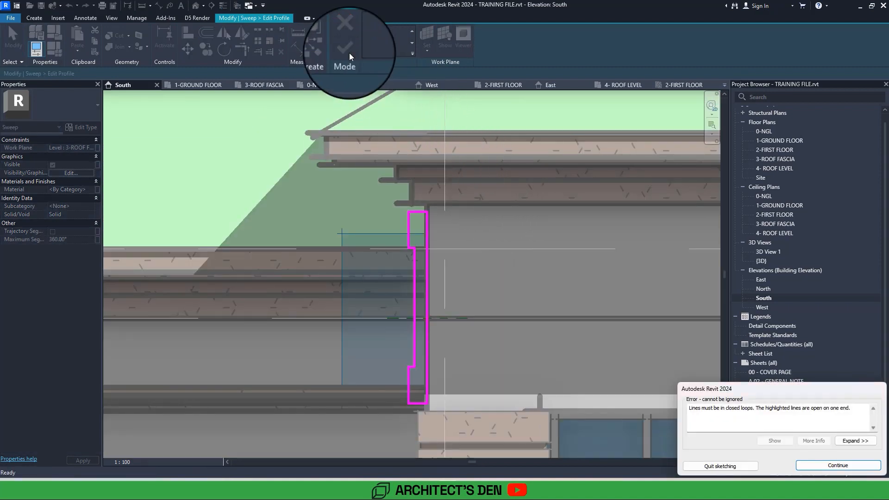
key(Escape)
key(t)
key(r)
click(420, 406)
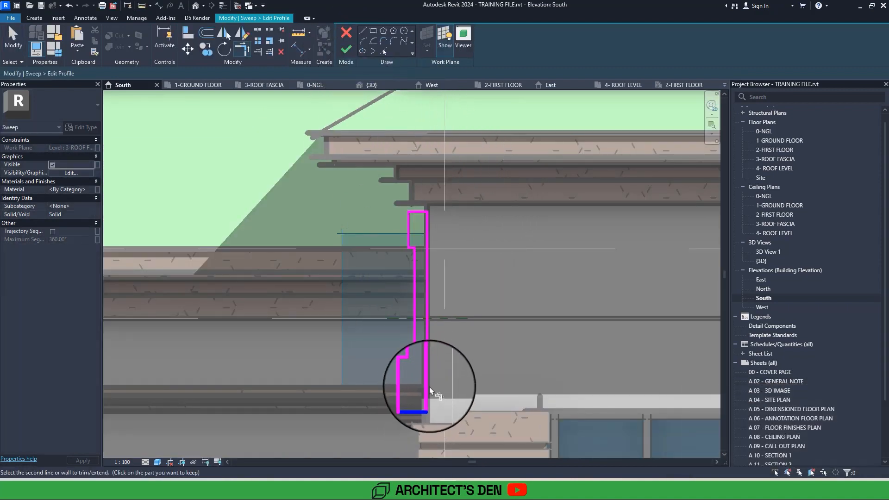
click(429, 389)
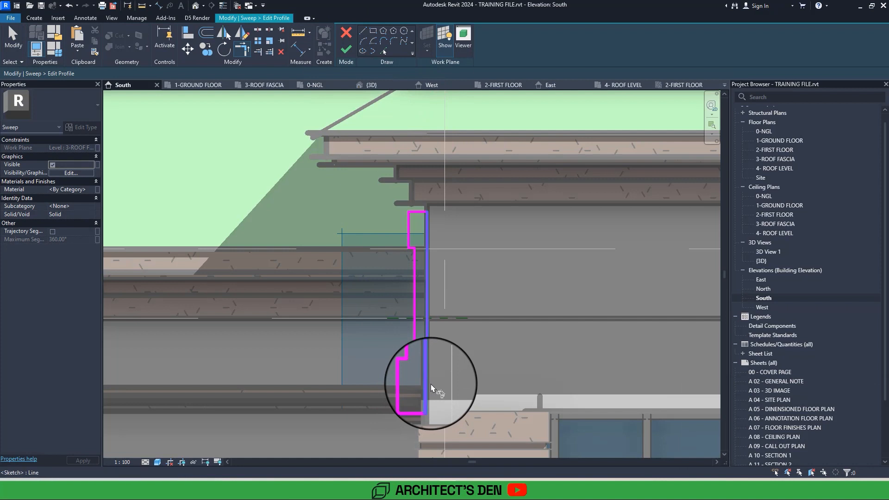
click(426, 223)
Trim the corners where the recessed front line and the upper and lower steps of the sweep profile meet.
scroll(409, 244, up, 2)
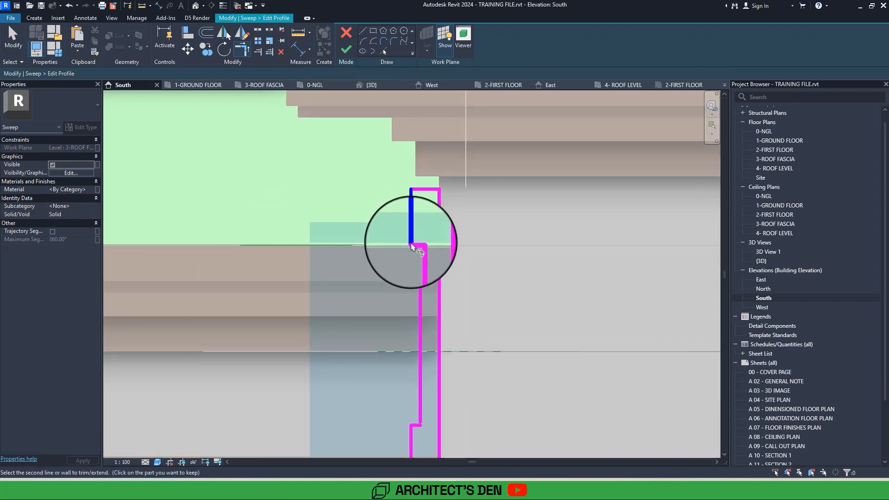
click(411, 246)
scroll(419, 290, up, 2)
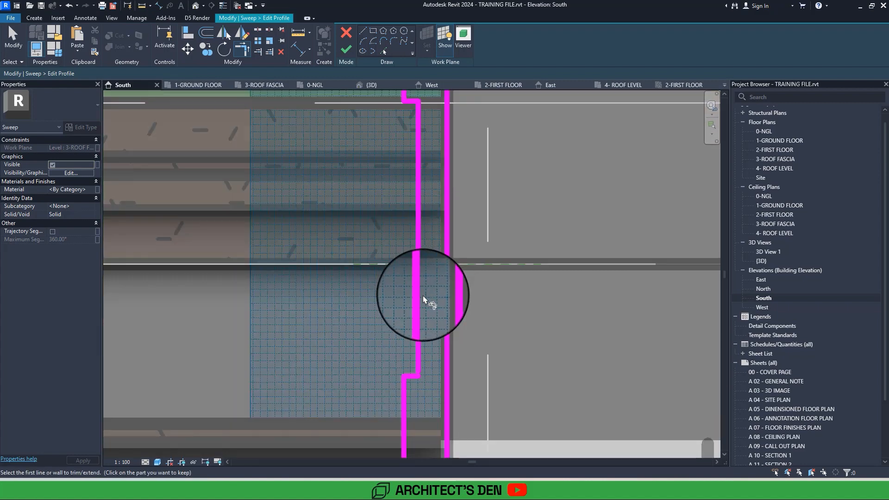
click(420, 298)
click(412, 376)
middle_drag(423, 432, 413, 300)
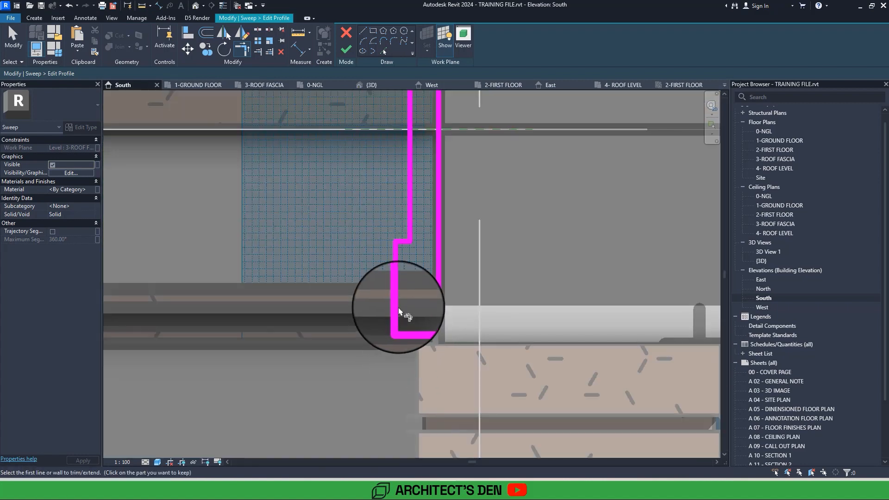
click(398, 308)
click(411, 320)
Finish the profile sketch and the sweep around the entrance wall, and check the band in the South elevation.
click(353, 49)
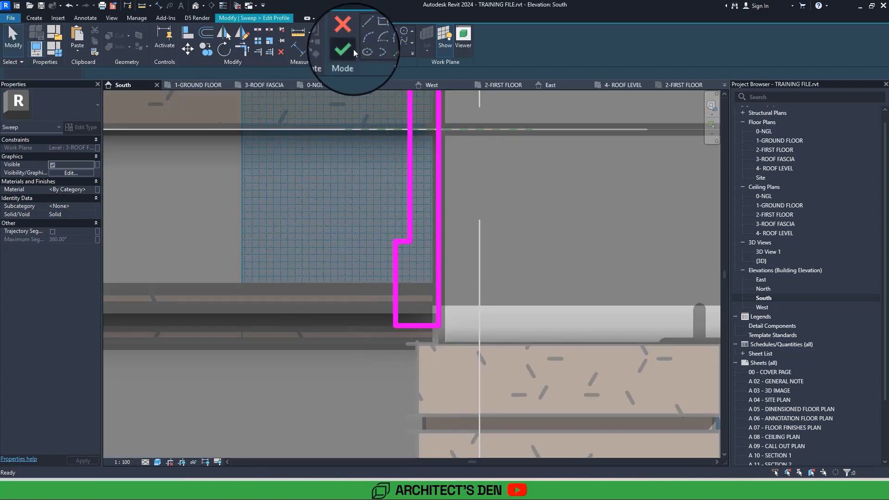
click(348, 54)
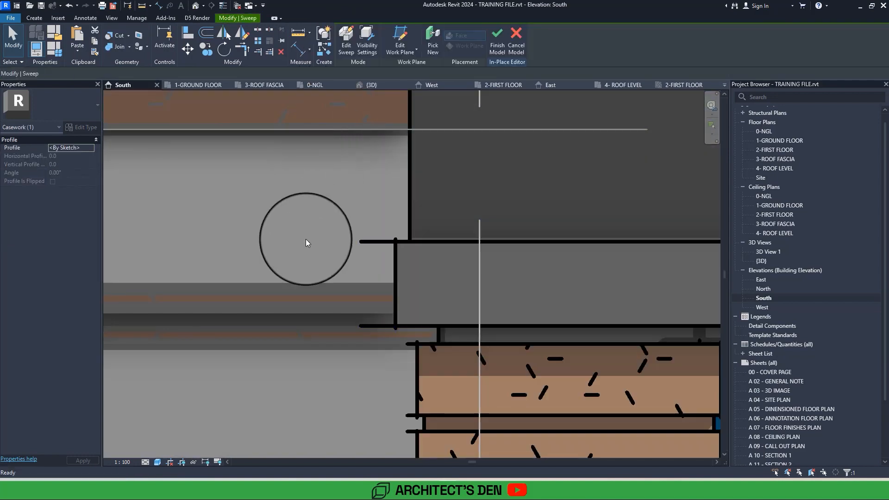
scroll(305, 239, down, 5)
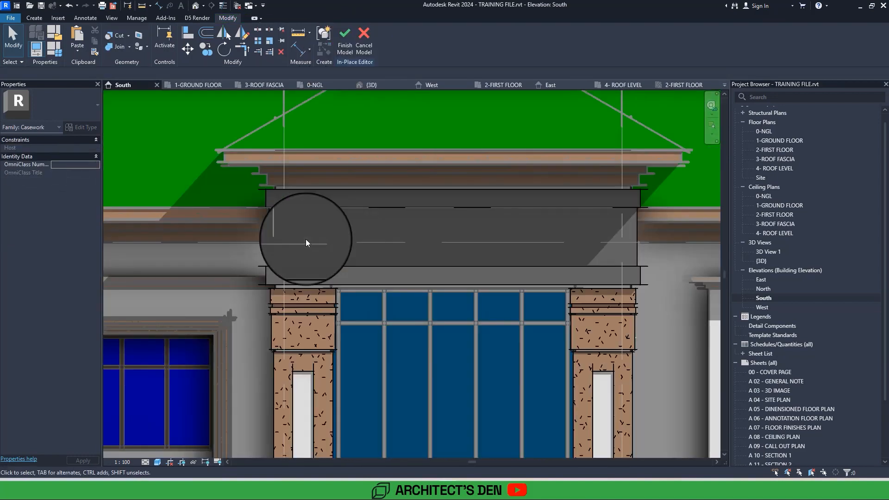
middle_drag(305, 239, 271, 231)
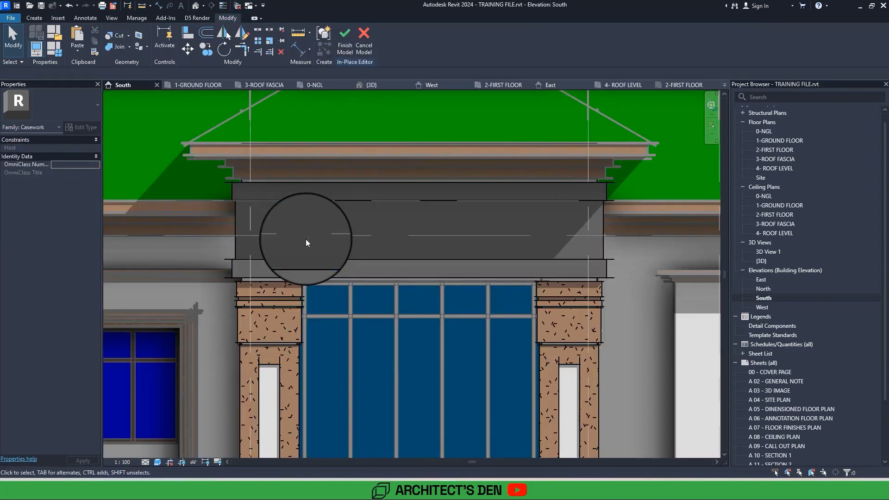
Start a void extrusion with its work plane picked on the sweep's recessed front face, using the Rectangle tool.
click(37, 18)
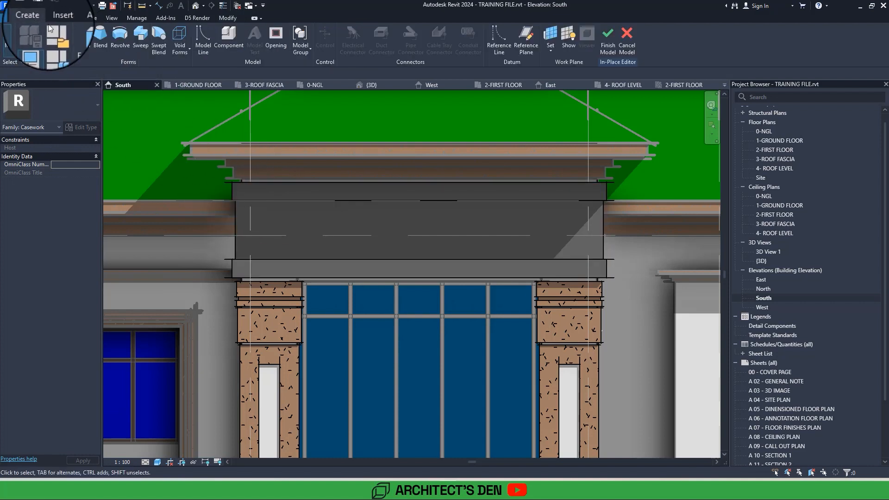
click(180, 44)
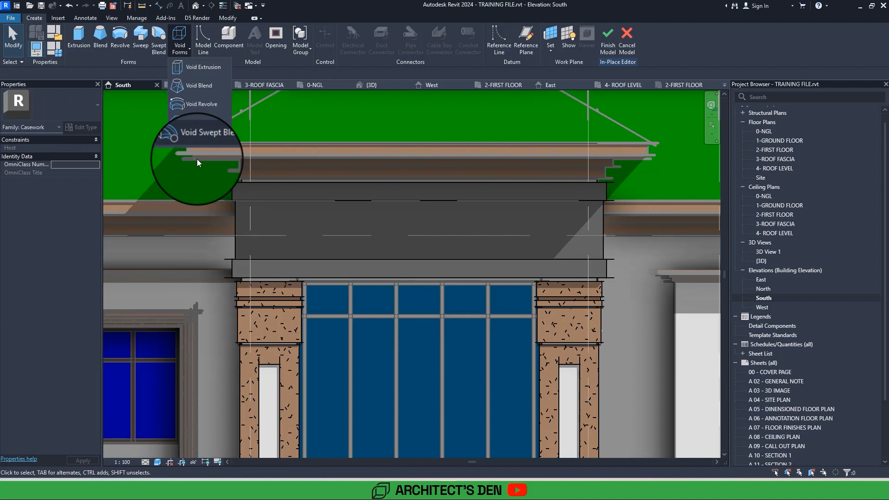
click(207, 69)
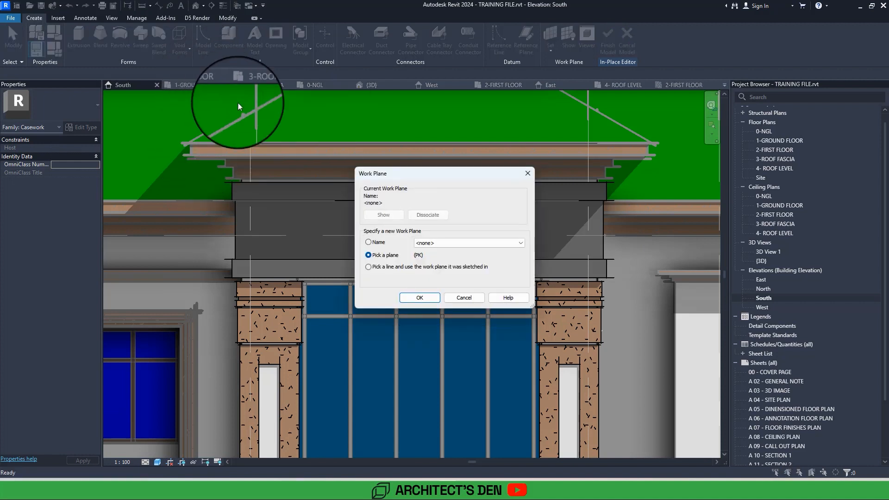
click(407, 295)
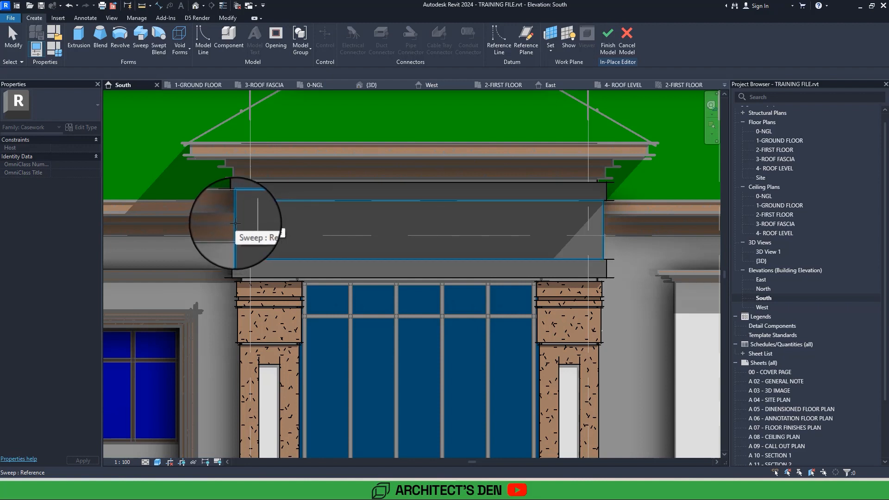
click(236, 224)
scroll(240, 215, up, 2)
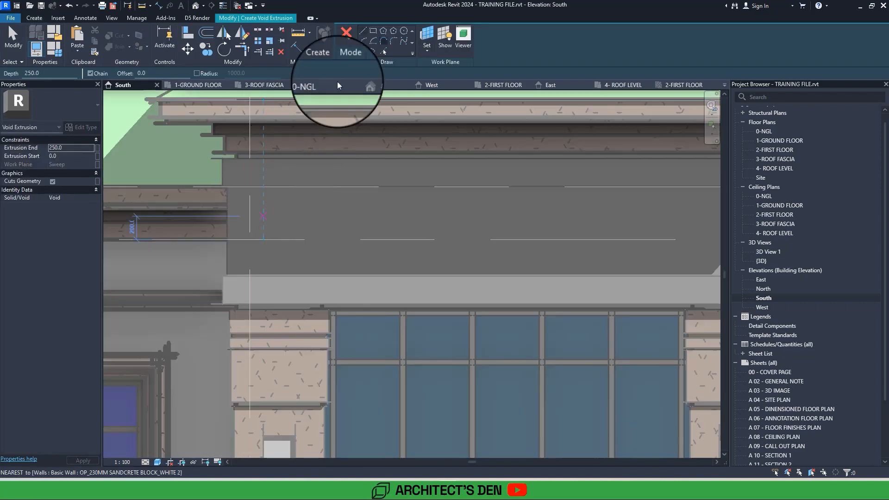
click(372, 31)
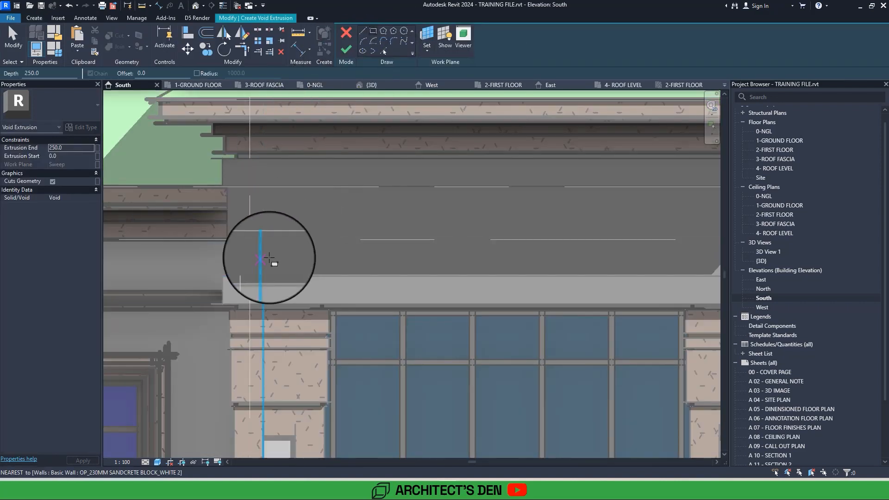
click(263, 435)
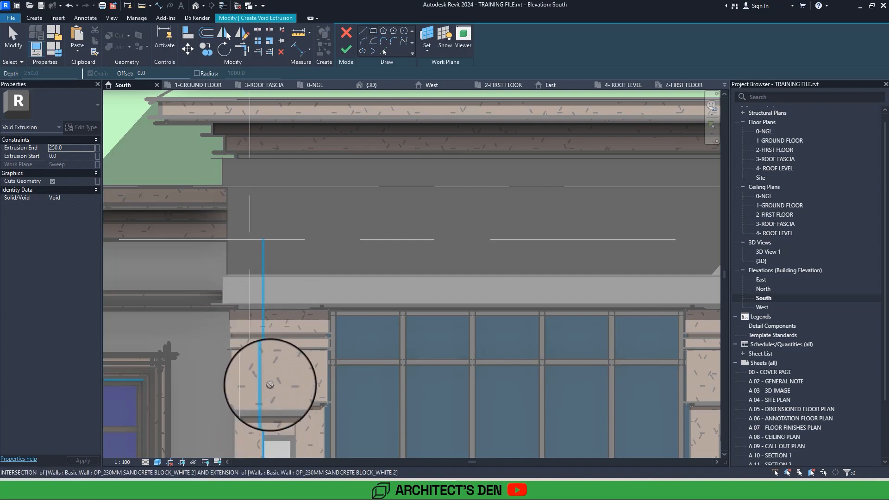
click(294, 171)
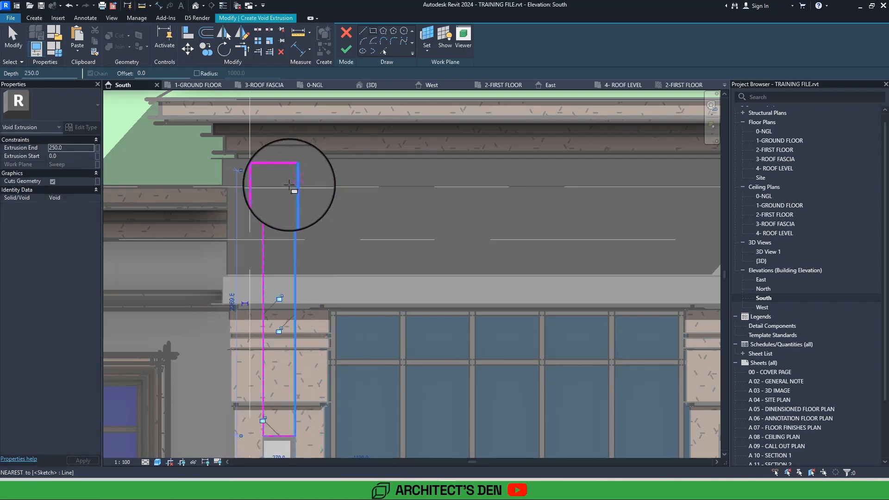
scroll(295, 187, down, 2)
key(ctrl+z)
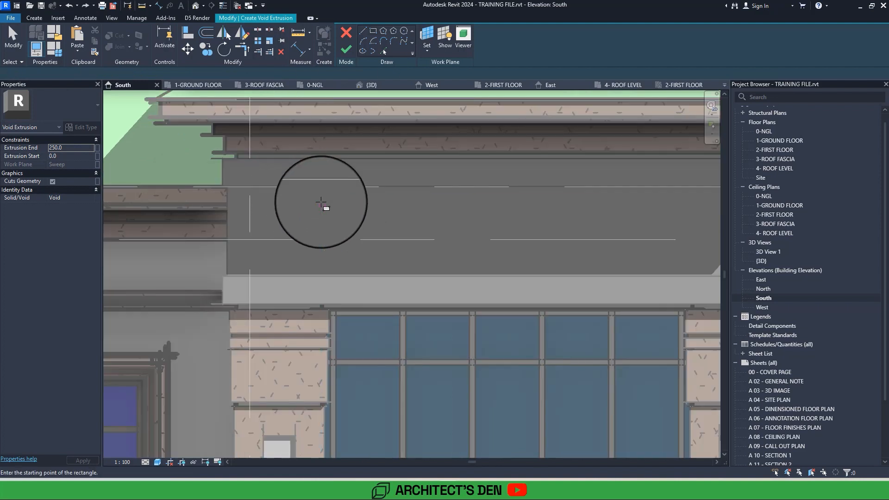
Sketch a central void rectangle about 3100 by 520 mm on the recessed band and one about 615 by 520 mm to its right, ending at the grid line.
click(322, 202)
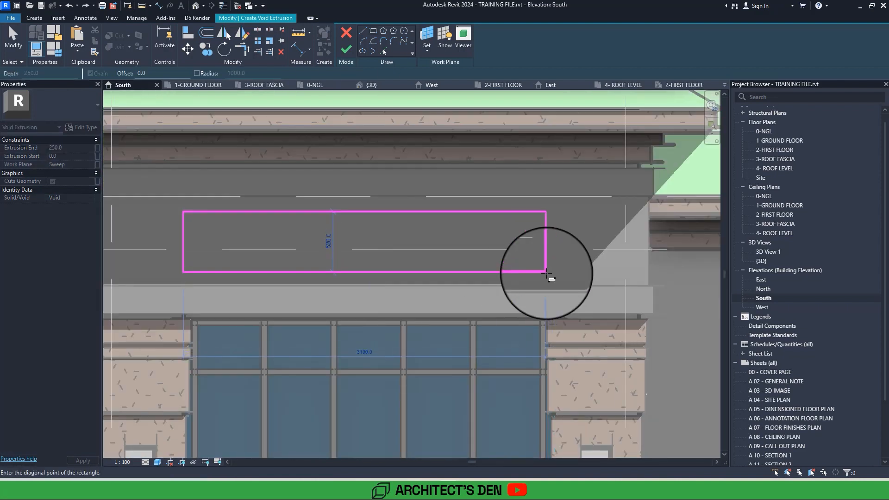
click(546, 273)
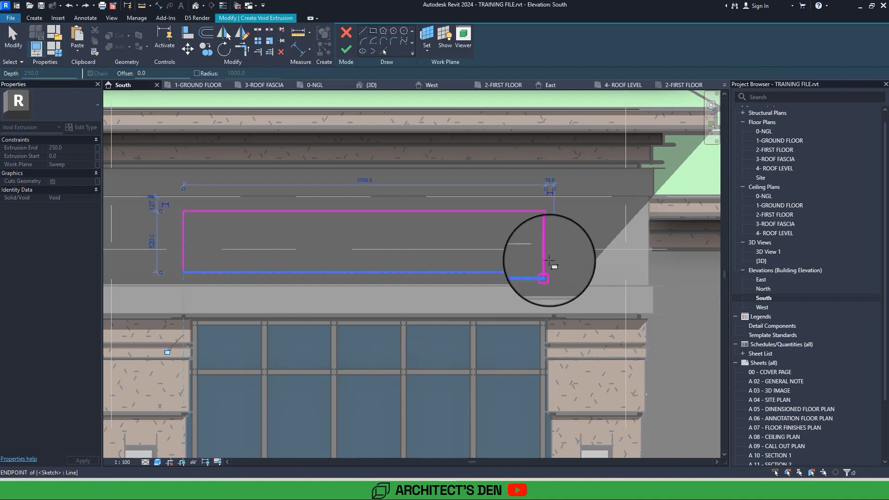
click(552, 211)
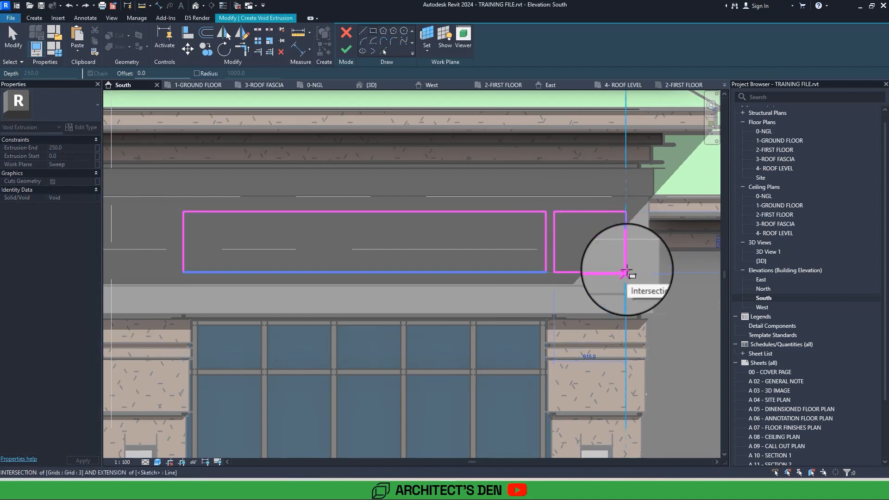
click(626, 271)
scroll(609, 234, down, 3)
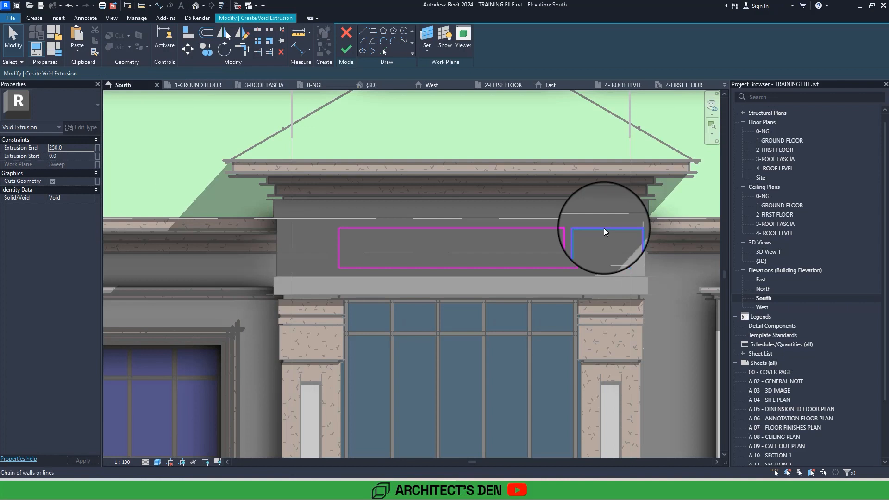
key(Escape)
key(Escape)
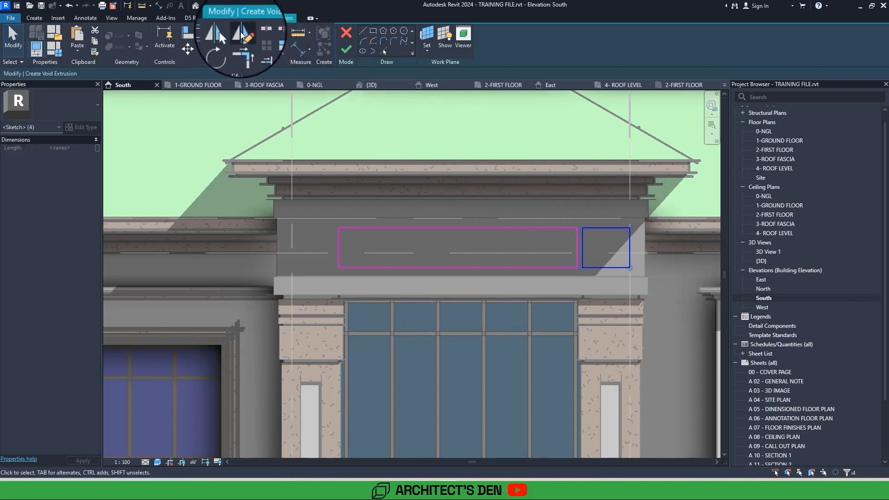
Mirror the small right-hand void rectangle to the left end of the band about the entrance's vertical centre line.
click(241, 33)
click(461, 277)
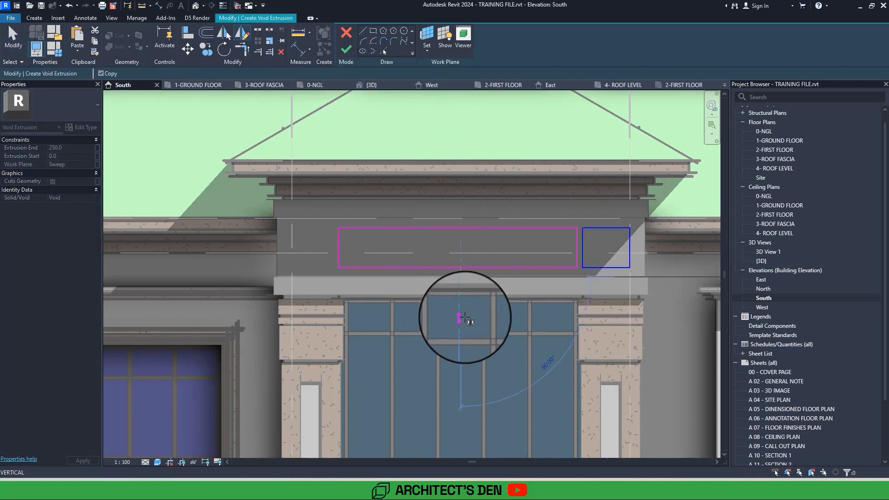
click(465, 317)
key(Escape)
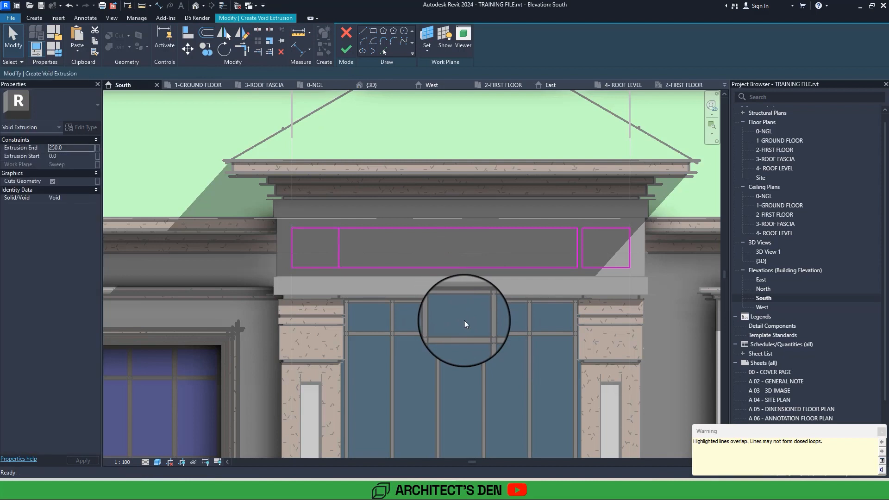
Delete the central rectangle's overlapping left edge and mirror the two vertical lines beside the right-hand gap about the band's centre line.
click(340, 243)
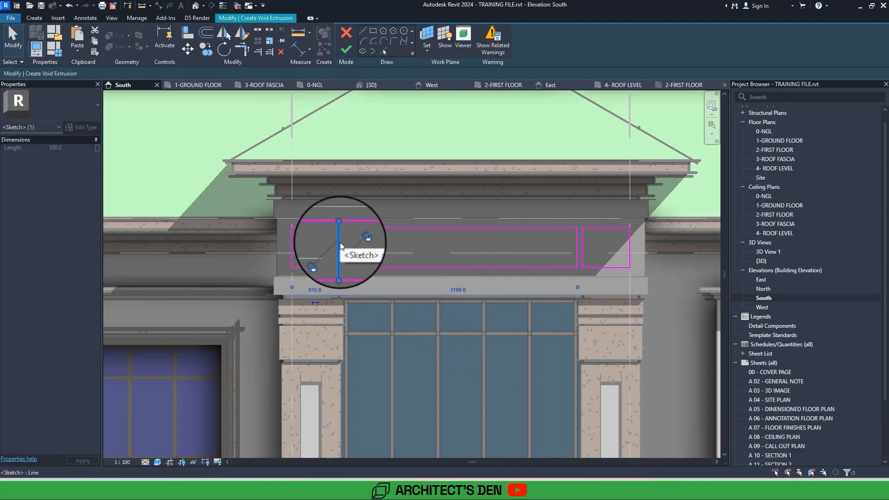
key(Delete)
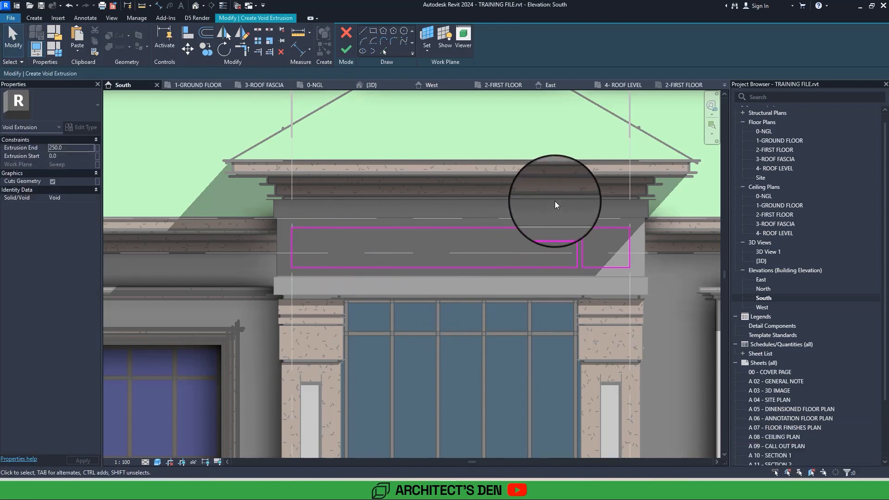
drag(555, 202, 595, 283)
click(242, 34)
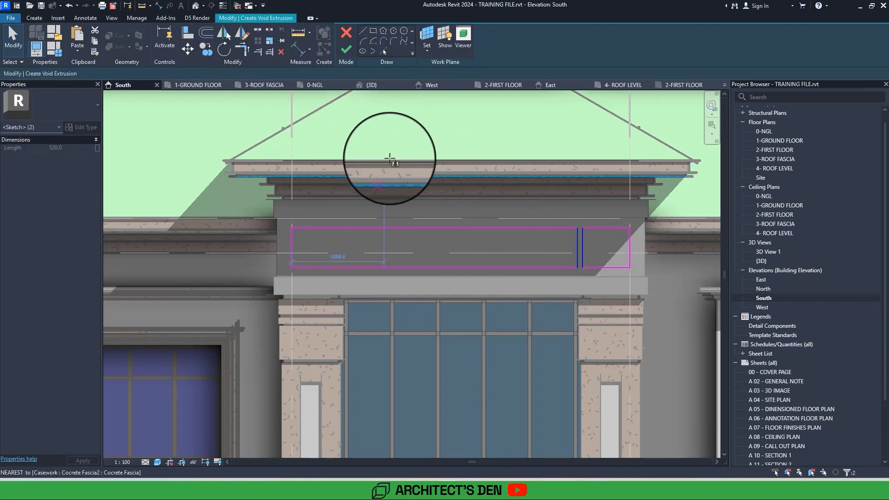
click(460, 217)
click(458, 253)
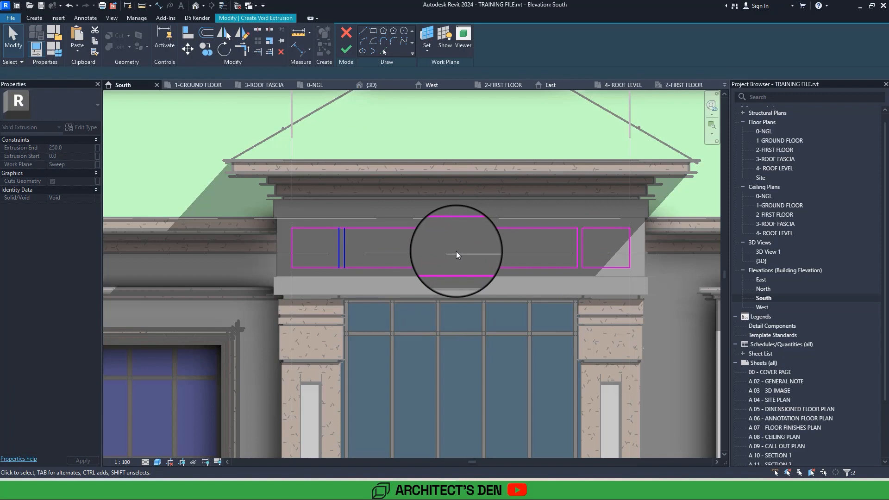
click(370, 241)
Trim the central rectangle's top and bottom edges to the mirrored vertical line on its left, and finish the void extrusion.
key(t)
key(r)
click(345, 235)
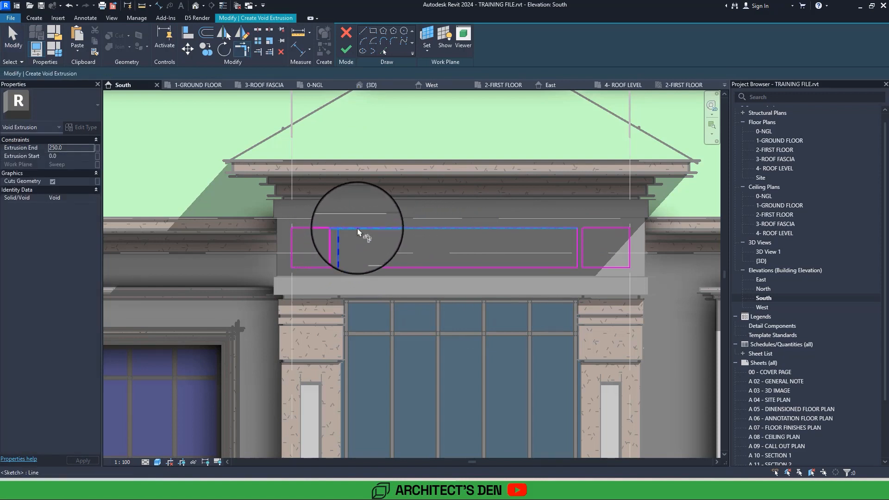
click(359, 228)
click(345, 246)
click(361, 272)
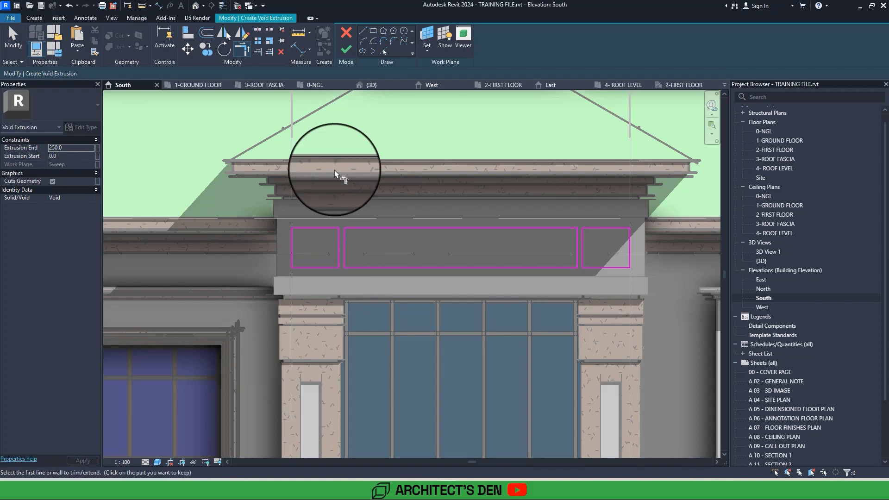
click(346, 49)
key(Escape)
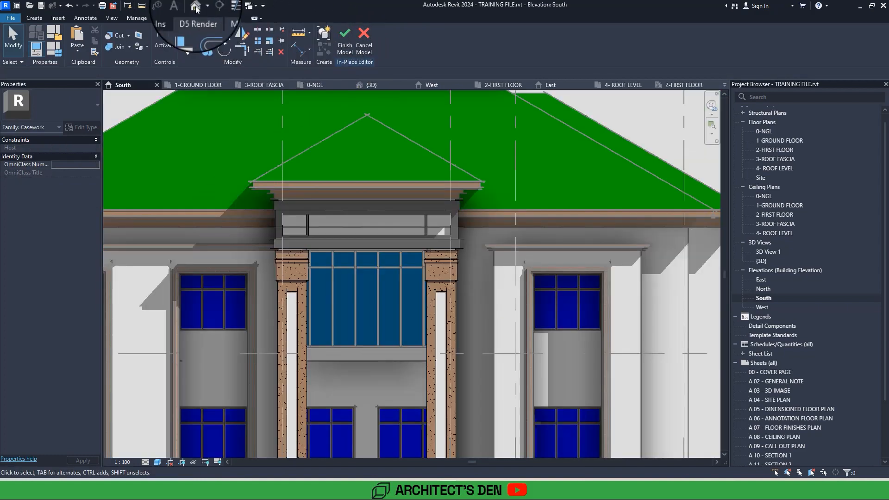
Open the default 3D view and examine the entrance band with its three recesses from the front and right side.
click(196, 6)
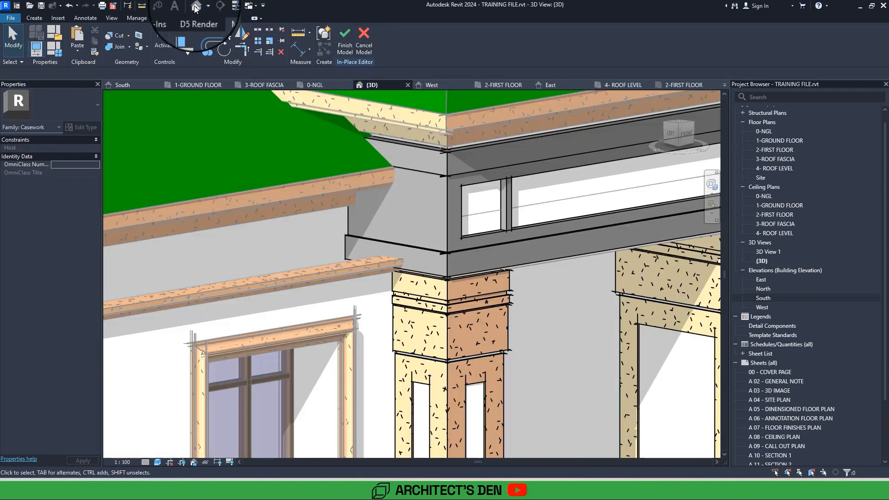
scroll(484, 255, down, 3)
shift+middle_drag(484, 255, 375, 240)
scroll(407, 241, down, 3)
shift+middle_drag(201, 12, 246, 50)
scroll(379, 165, up, 6)
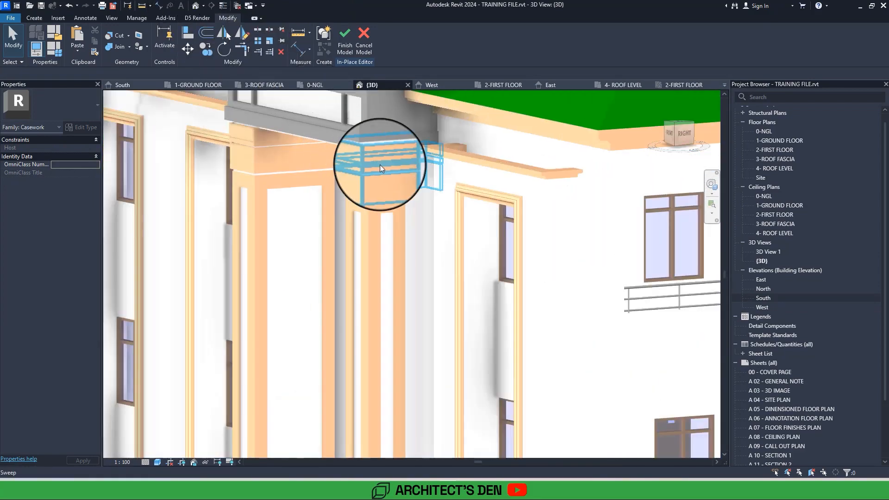
Try to copy the column capital sweep's material onto the entrance band above it.
click(387, 171)
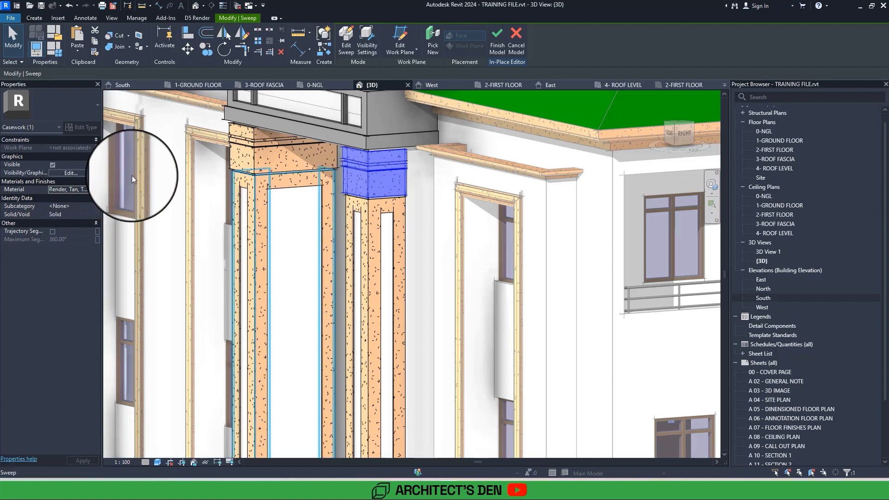
click(318, 137)
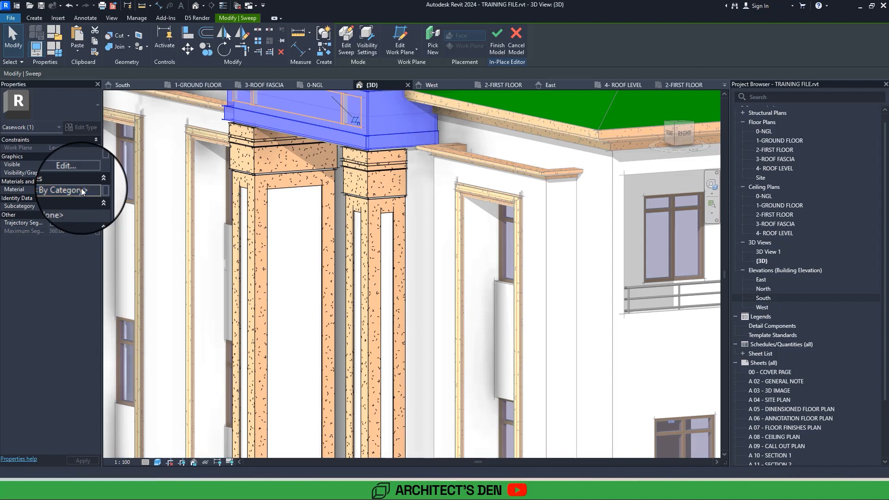
key(ctrl+v)
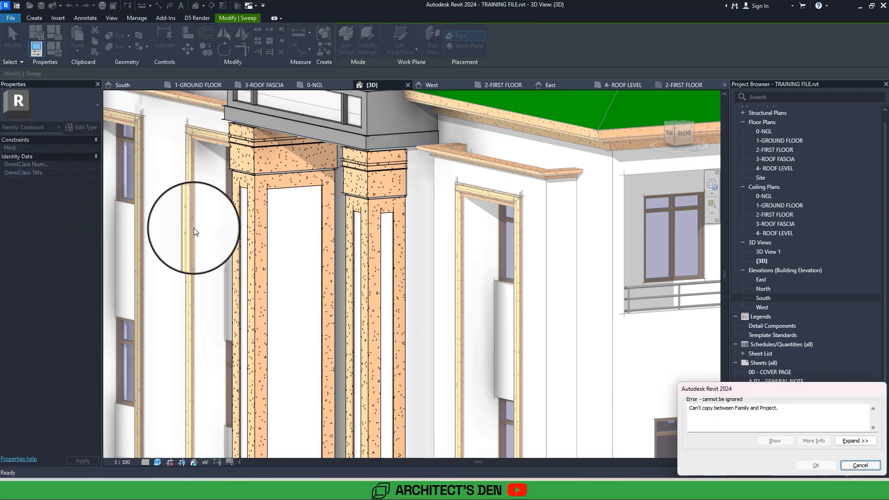
click(860, 465)
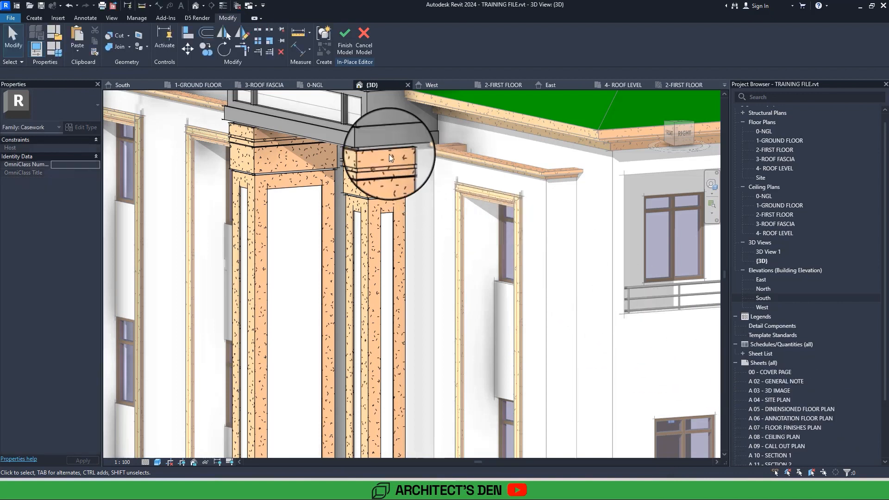
click(354, 131)
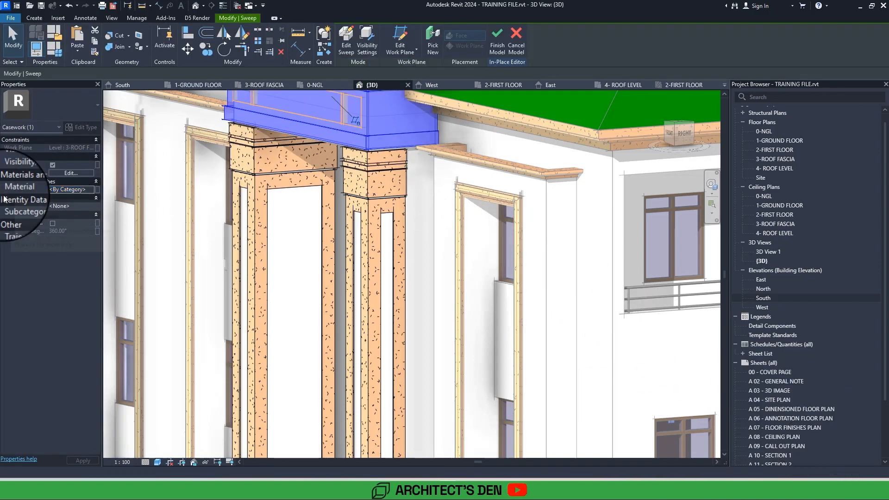
key(ctrl+c)
key(Escape)
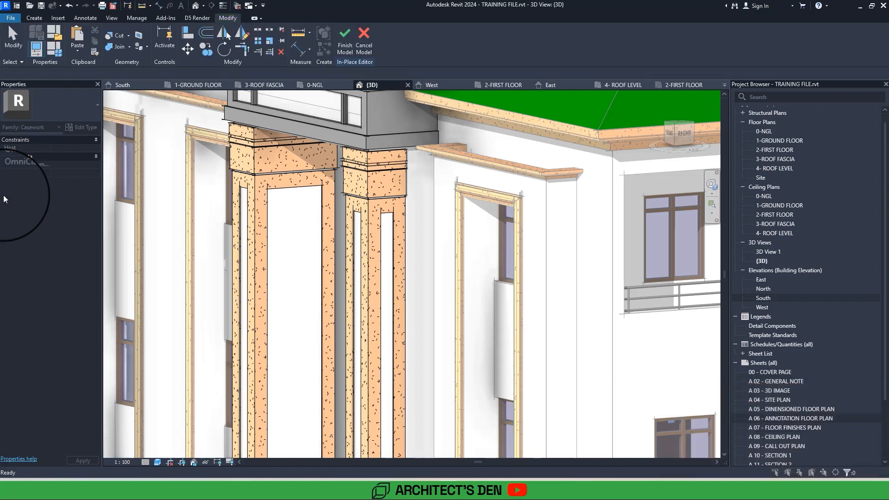
Assign the column capital's material, Render, Tan, Textured(1), to the sweep band above the columns.
click(368, 182)
scroll(368, 181, down, 3)
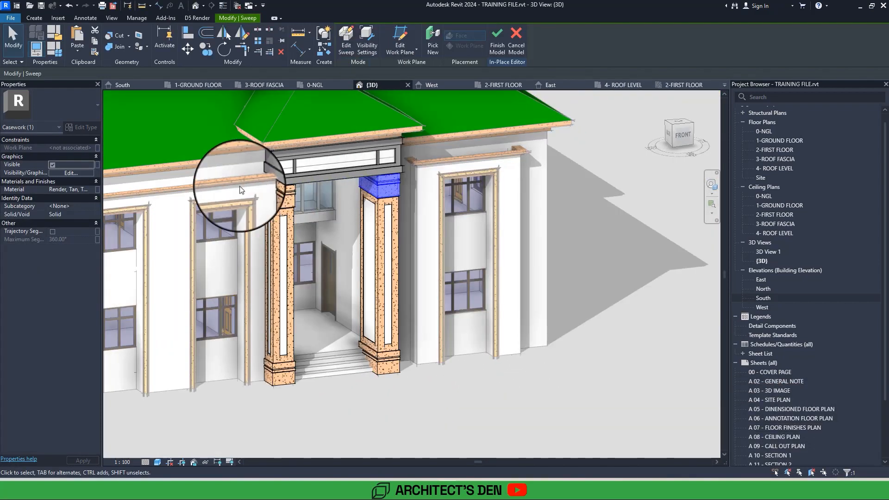
click(73, 190)
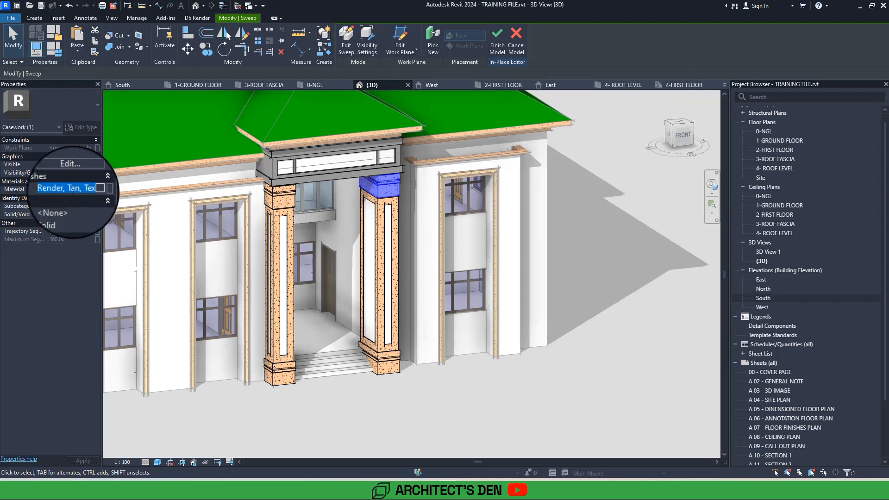
click(324, 182)
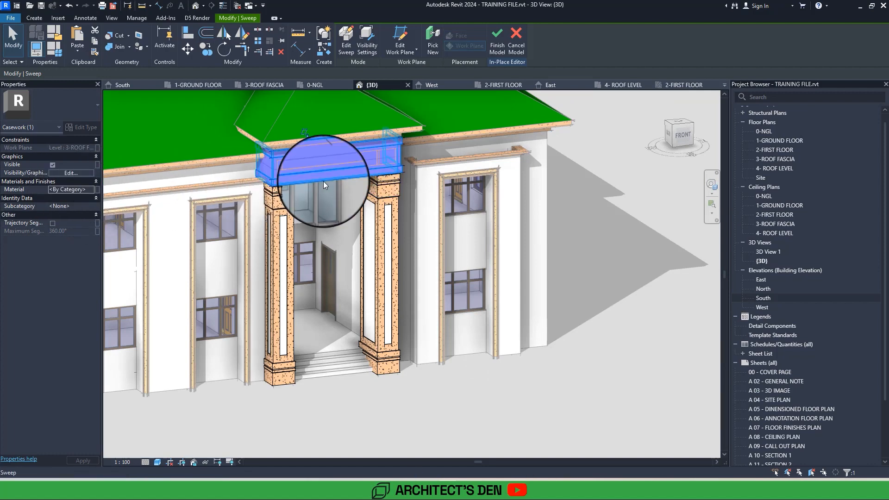
click(98, 190)
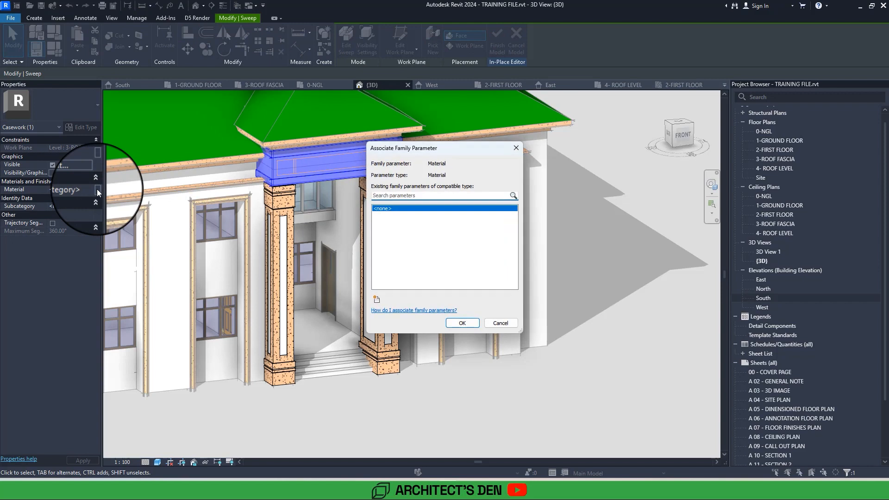
click(511, 325)
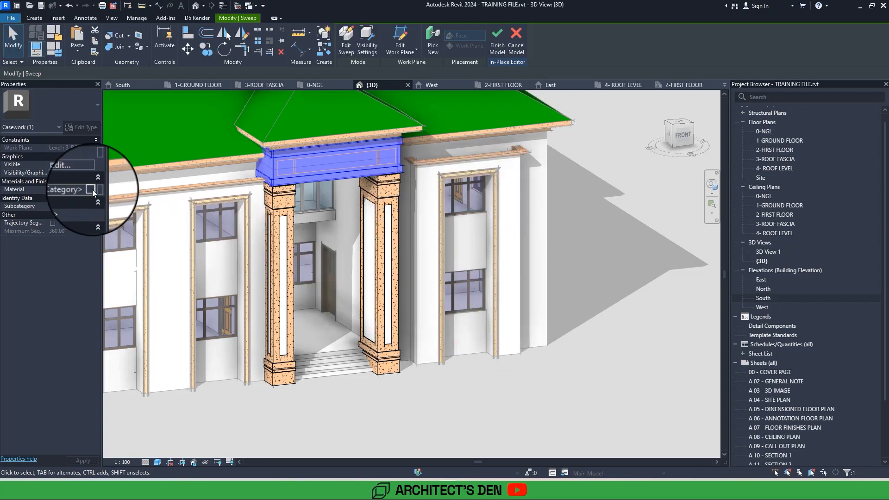
click(91, 190)
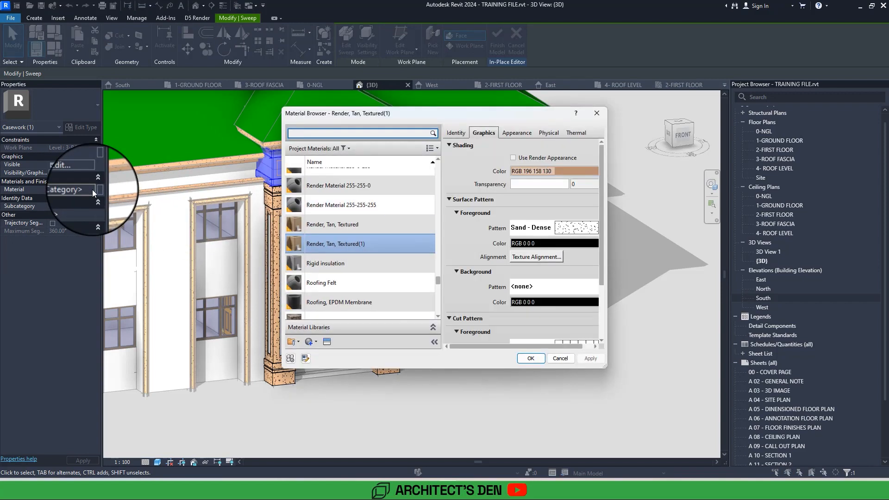
click(531, 357)
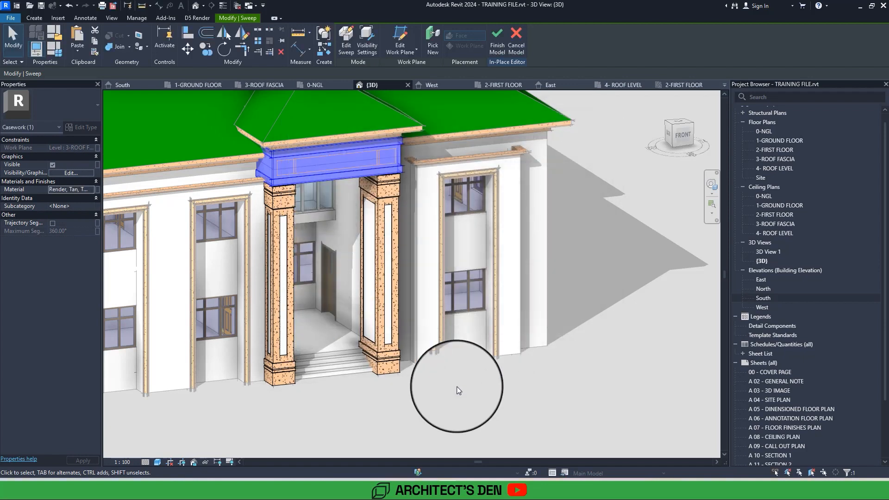
Deselect the band, finish the in-place entrance model and view the whole front of the house.
click(456, 386)
scroll(456, 387, down, 2)
shift+middle_drag(456, 387, 443, 343)
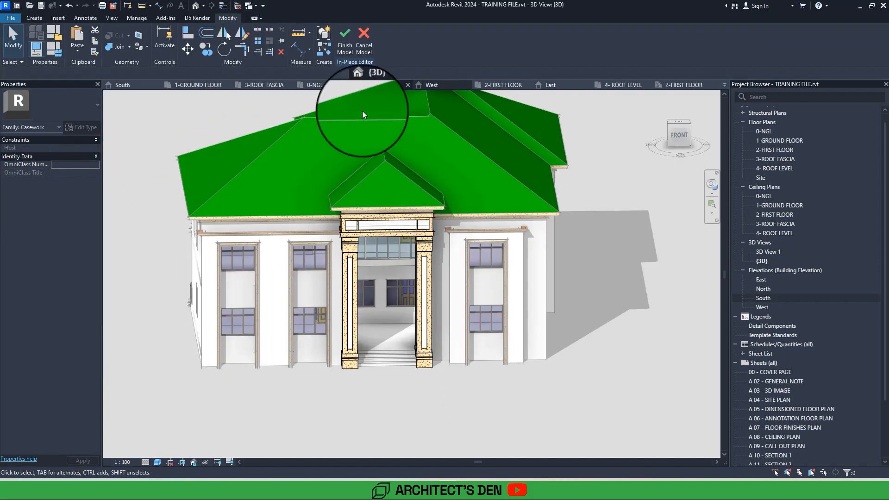
click(342, 50)
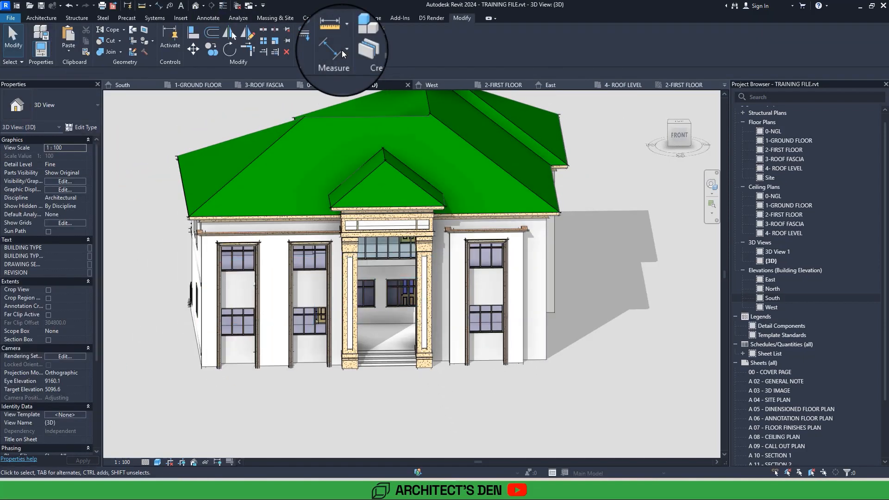
mouse_move(341, 50)
shift+middle_down()
mouse_move(348, 57)
mouse_move(342, 51)
shift+middle_up()
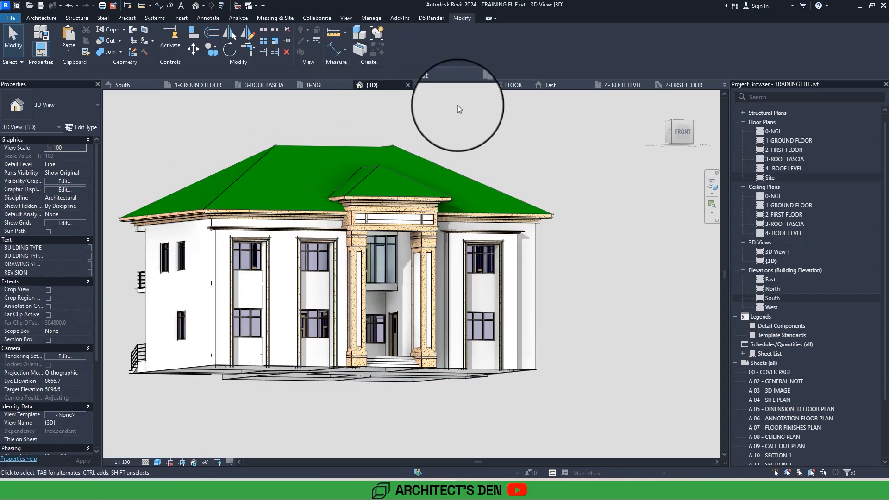
Open the 3D View 1 perspective and look at the classical villa reference on Pinterest in the browser.
double_click(769, 252)
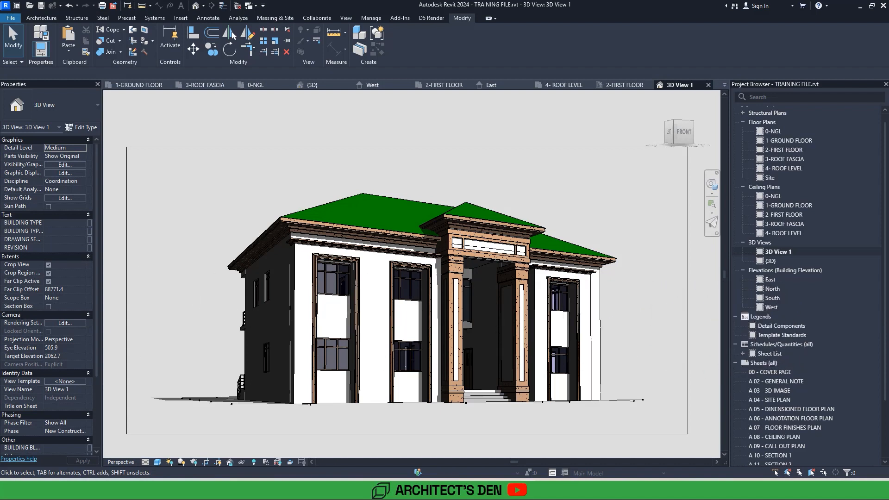
drag(0, 27, 681, 1)
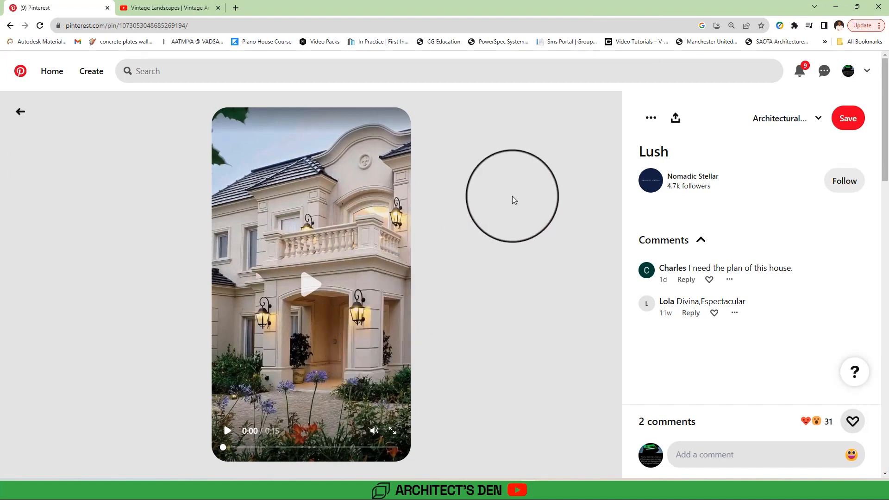
drag(698, 5, 0, 139)
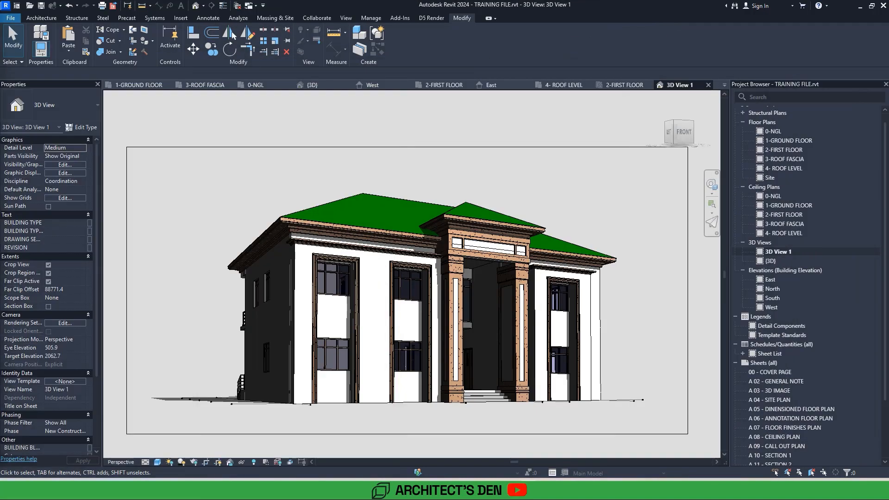
Start placing a horizontal wall reveal on the front walls in the South elevation.
click(196, 6)
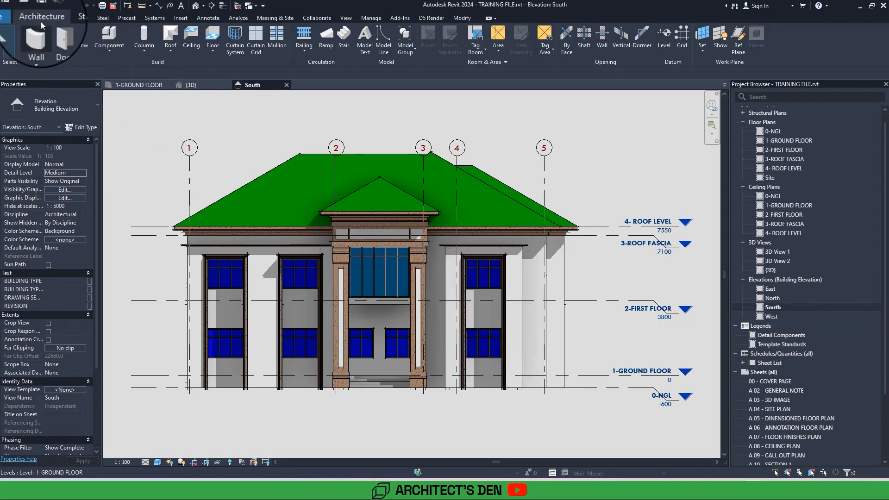
click(38, 52)
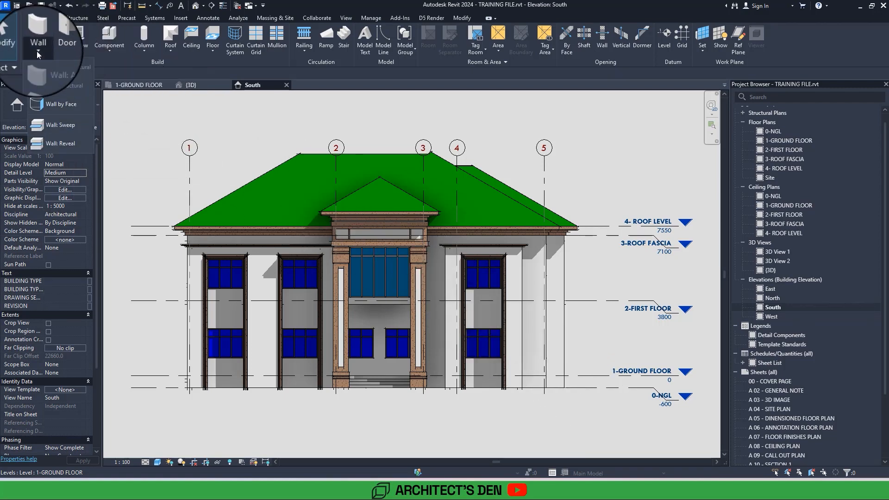
click(51, 143)
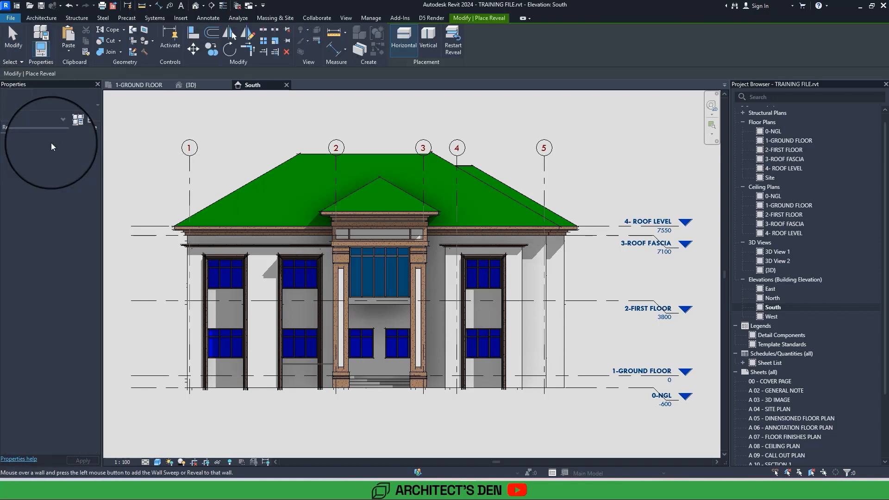
middle_drag(162, 287, 347, 267)
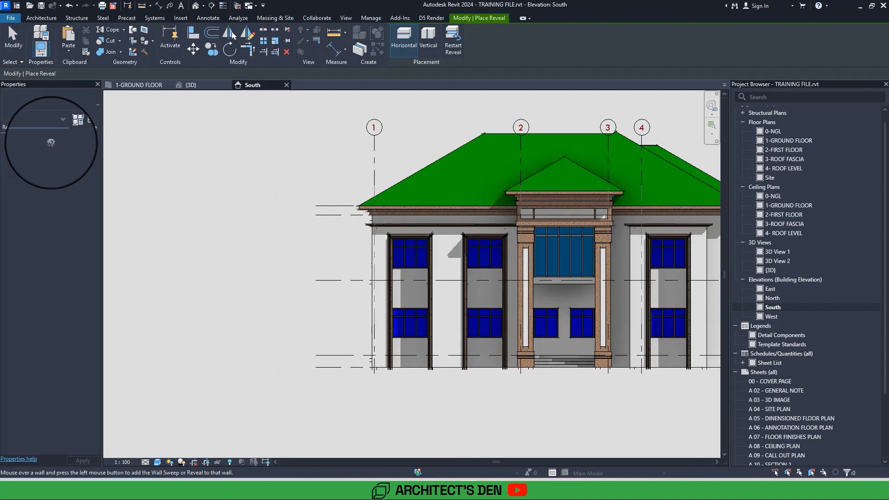
scroll(384, 171, up, 4)
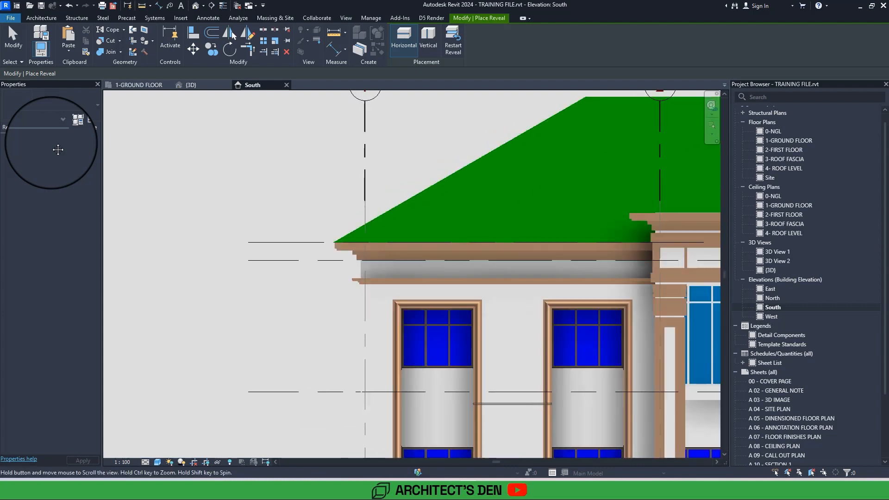
middle_drag(512, 427, 389, 218)
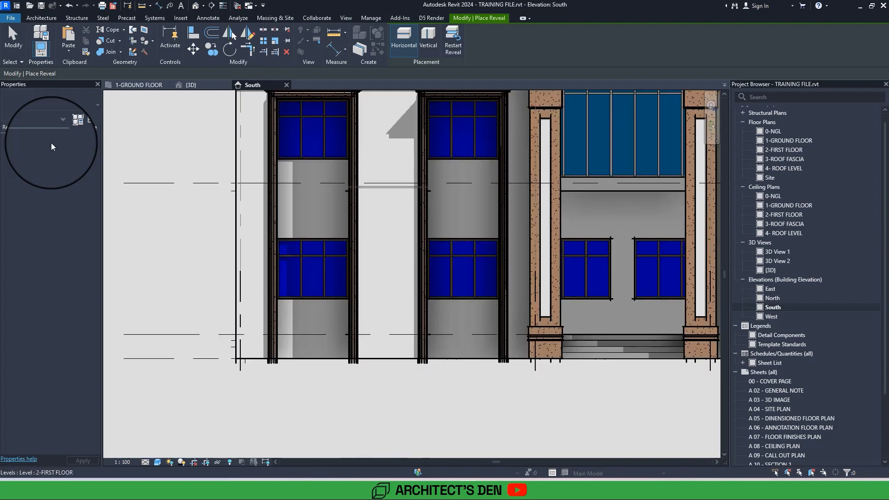
Duplicate the wall reveal type and name the copy Reveal 30mm.
click(77, 126)
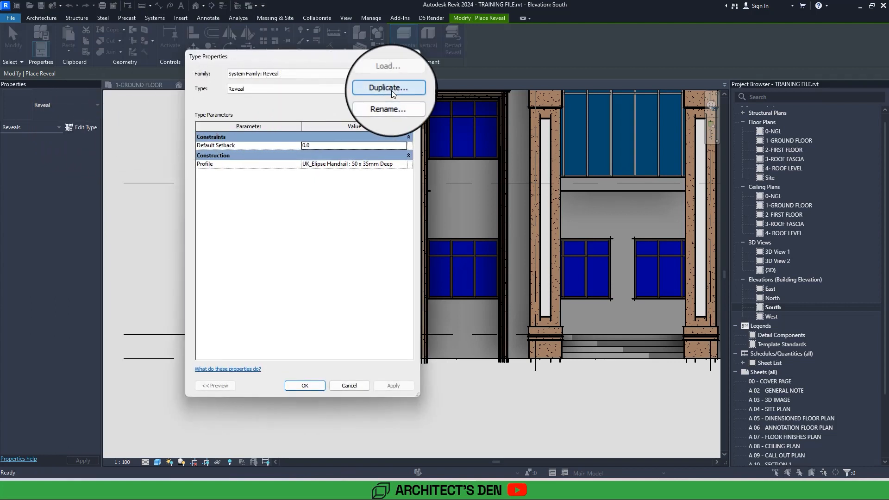
click(352, 89)
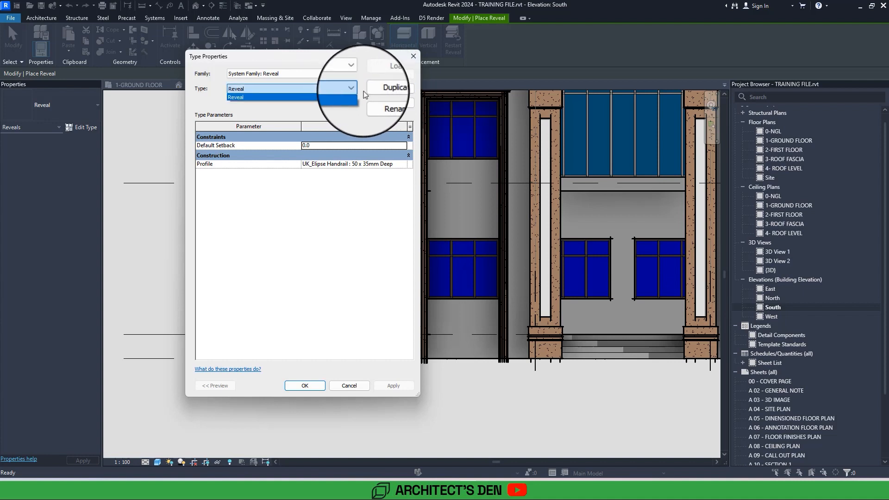
click(389, 88)
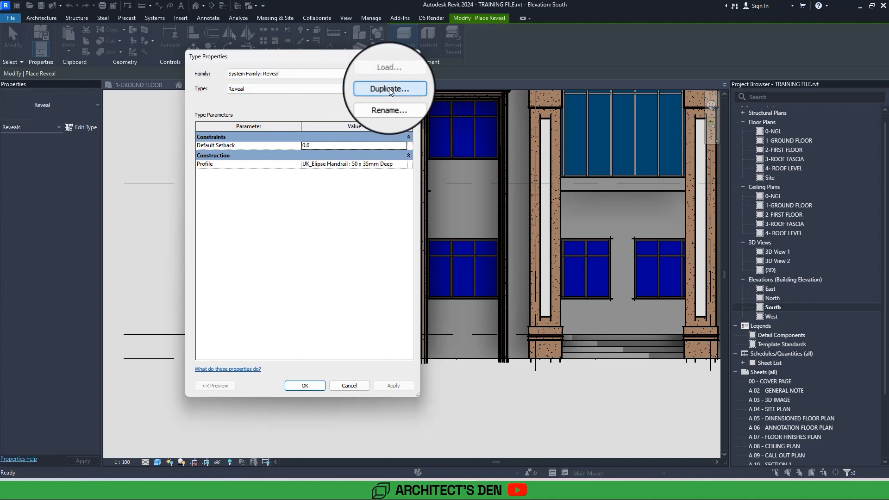
click(387, 88)
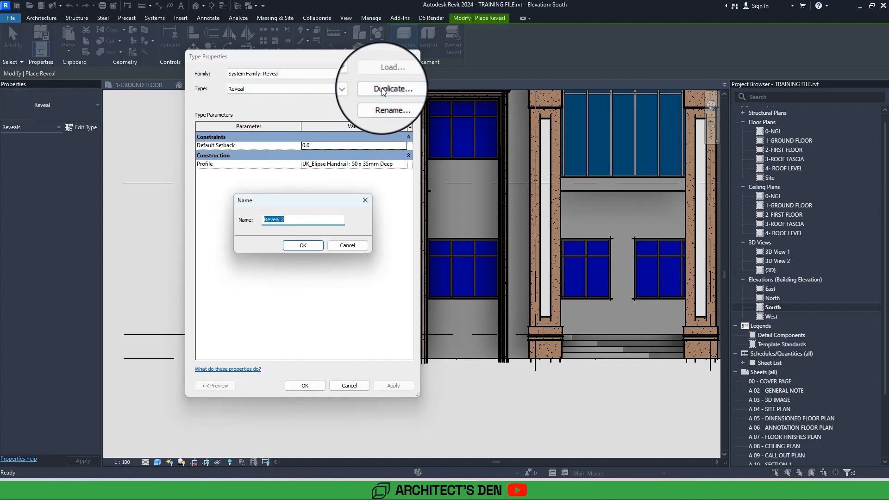
click(289, 221)
drag(289, 222, 295, 224)
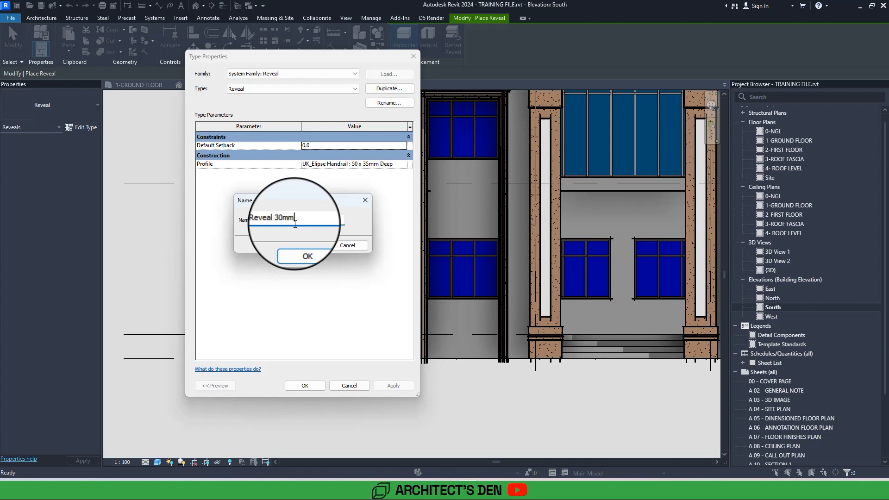
text(30mm)
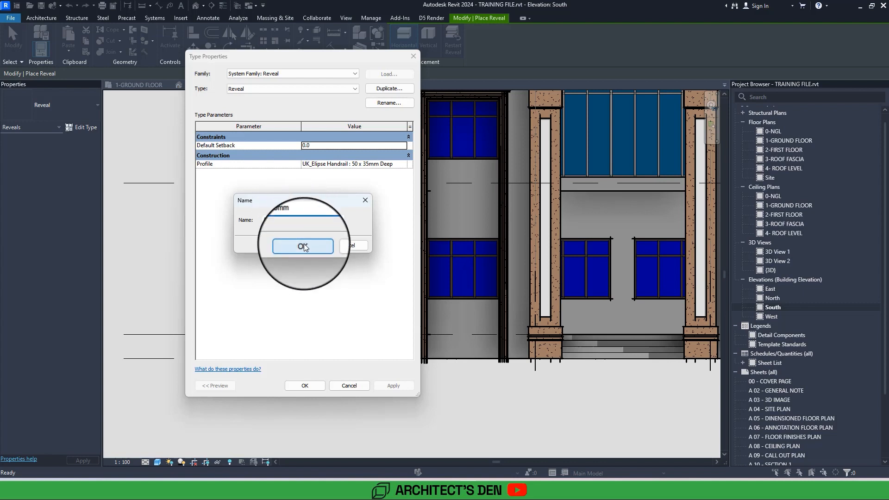
click(306, 245)
Choose UK_Elipse Handrail : 50 x 35mm Deep as the profile of Reveal 30mm and accept the type properties.
click(404, 165)
click(406, 166)
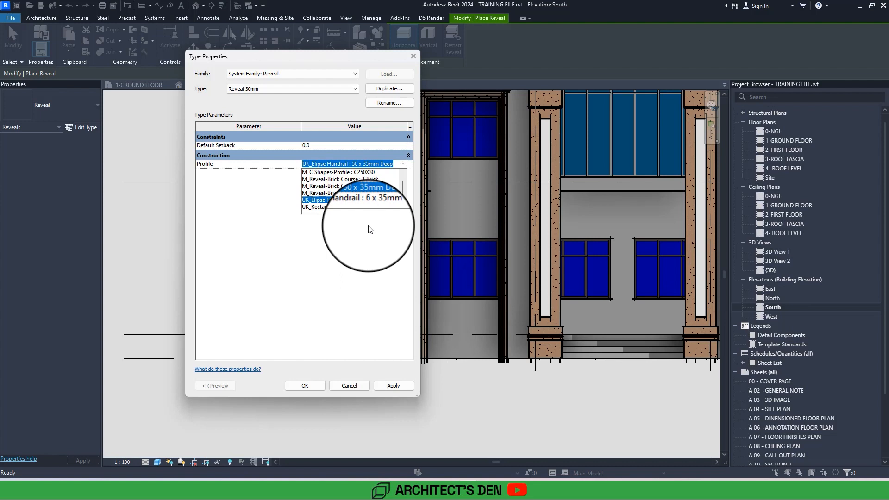
scroll(370, 230, up, 1)
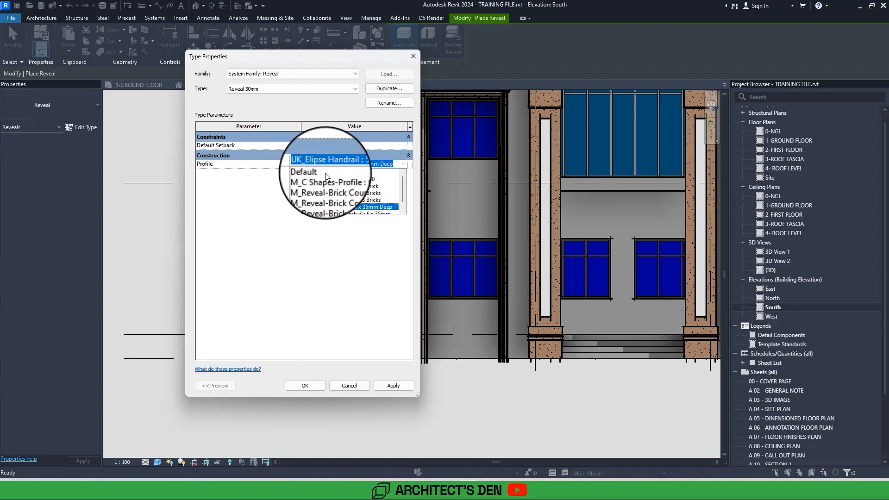
scroll(325, 173, down, 1)
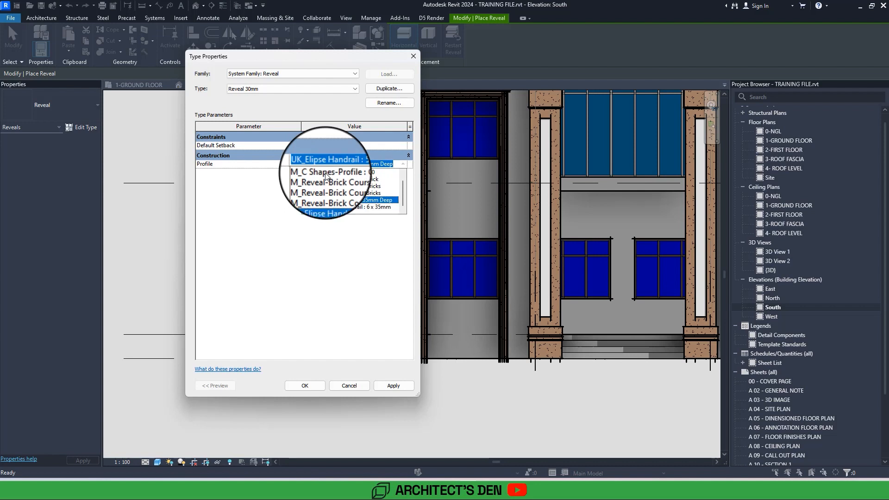
click(364, 200)
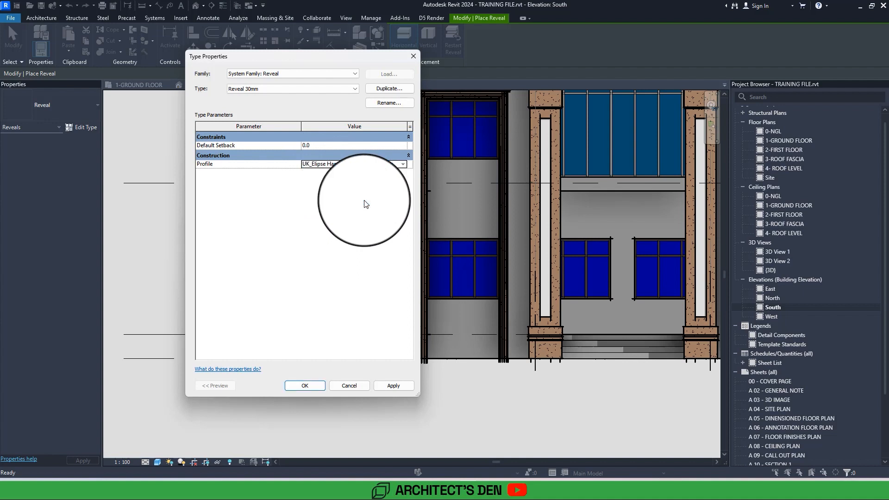
click(310, 387)
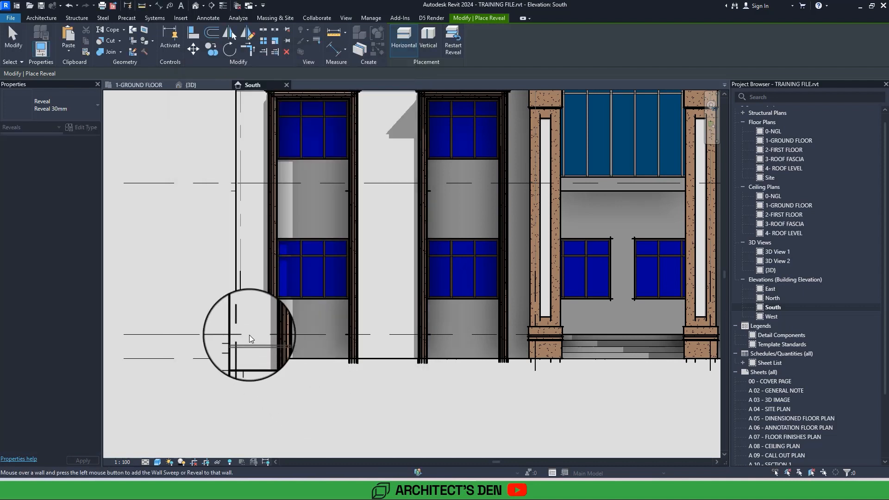
Place Reveal 30mm horizontally along the 1-GROUND FLOOR level line on the projecting front walls left of the entrance.
scroll(249, 335, down, 4)
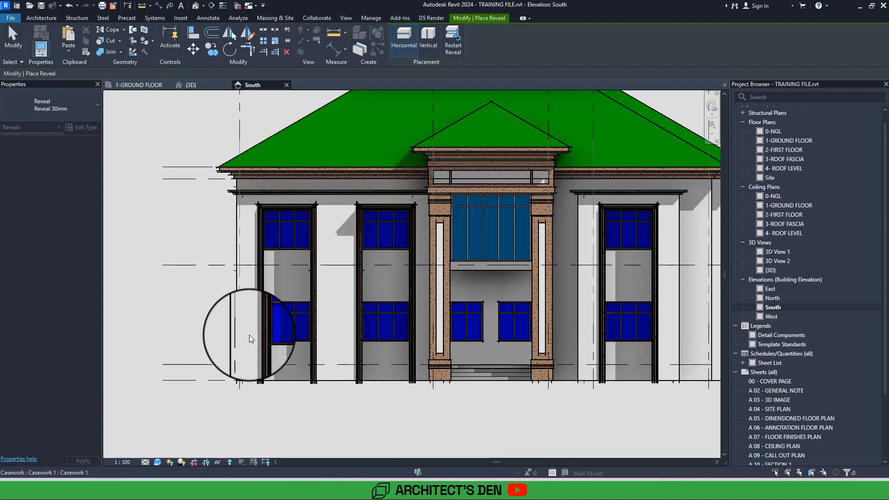
scroll(242, 356, up, 5)
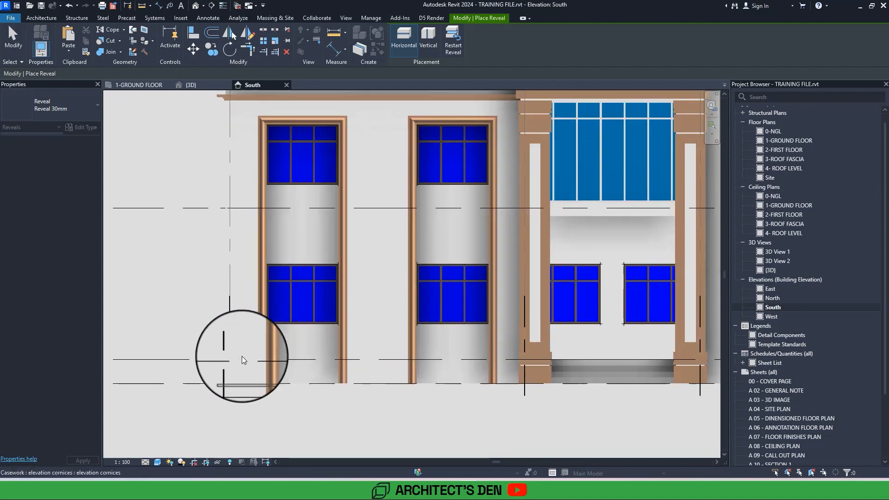
click(242, 357)
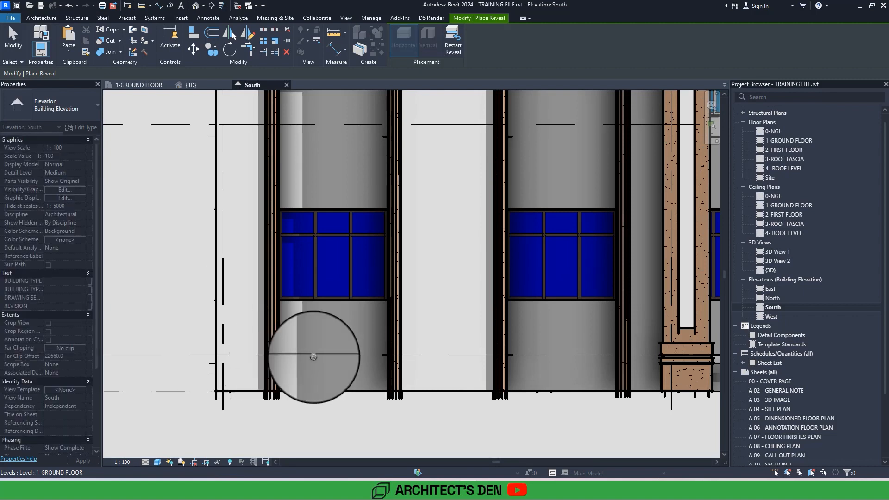
click(433, 360)
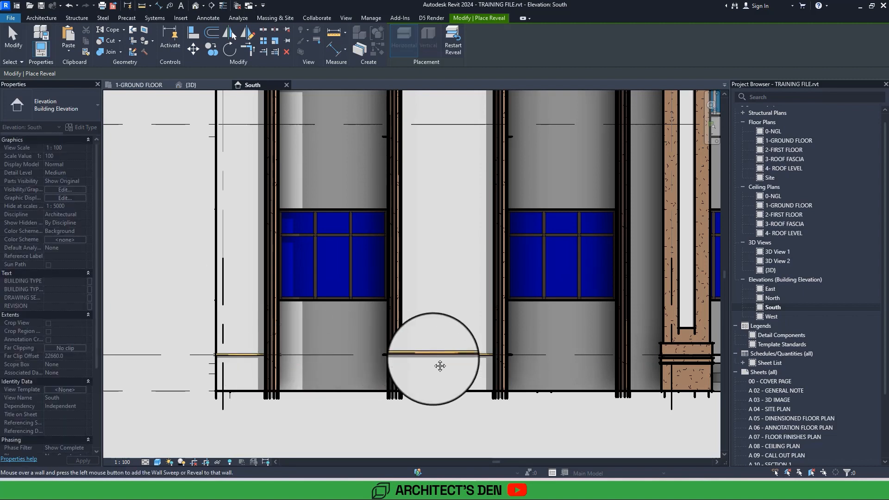
middle_drag(433, 360, 204, 351)
click(416, 349)
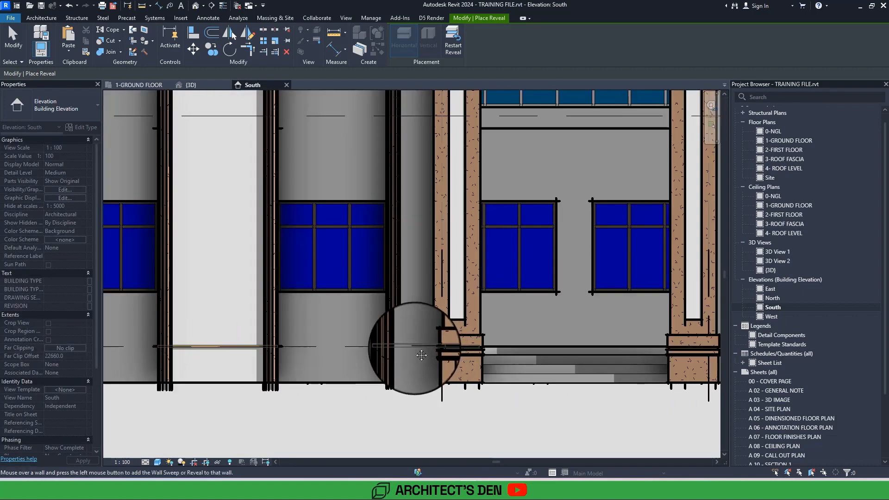
Continue the horizontal reveal at the 1-GROUND FLOOR level line on the projecting front walls right of the entrance.
middle_drag(665, 343, 431, 348)
click(572, 354)
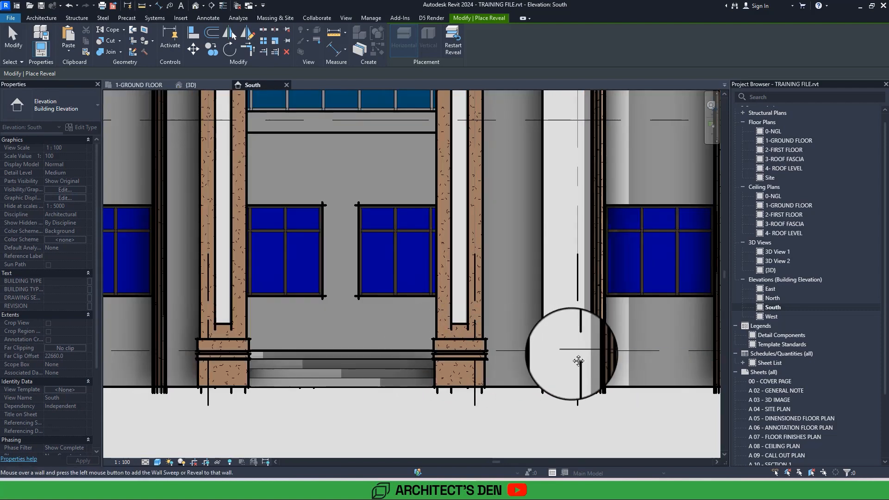
middle_drag(685, 359, 341, 350)
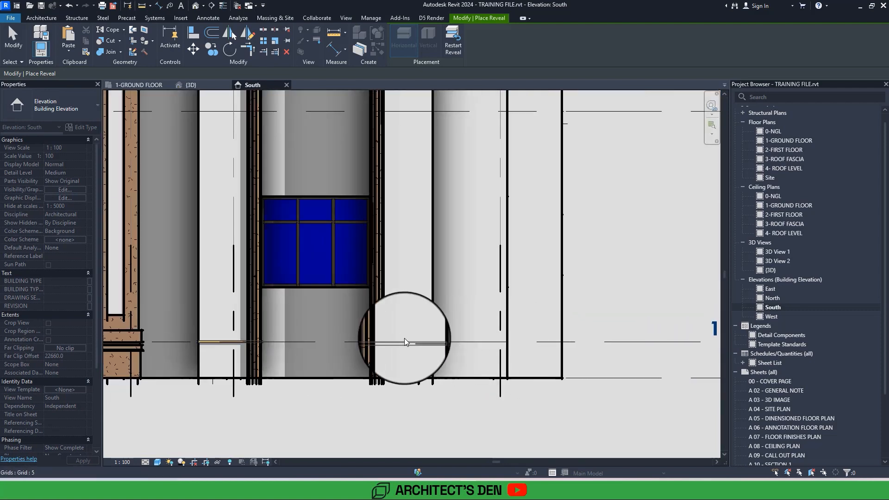
scroll(404, 338, down, 3)
middle_drag(406, 357, 544, 326)
middle_drag(454, 399, 606, 402)
scroll(453, 398, down, 1)
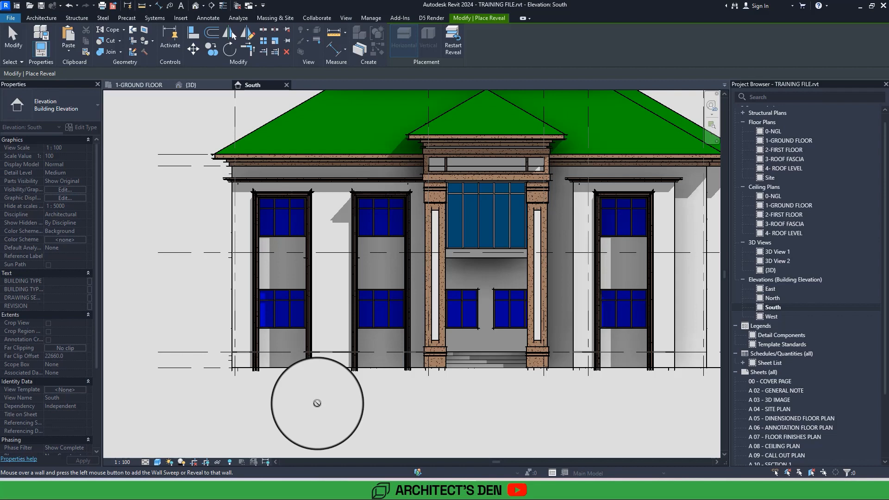
middle_drag(318, 403, 173, 347)
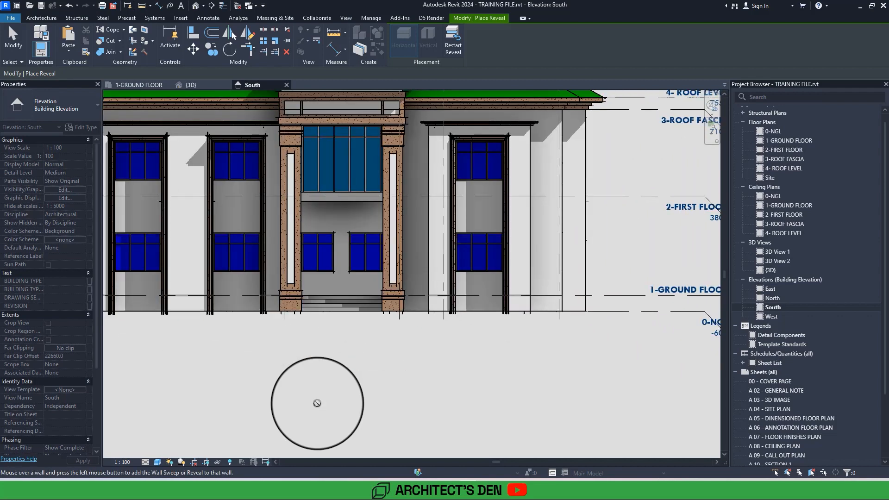
In the {3D} view, continue the horizontal reveal around the corner onto the short return wall at the right end of the front.
click(190, 85)
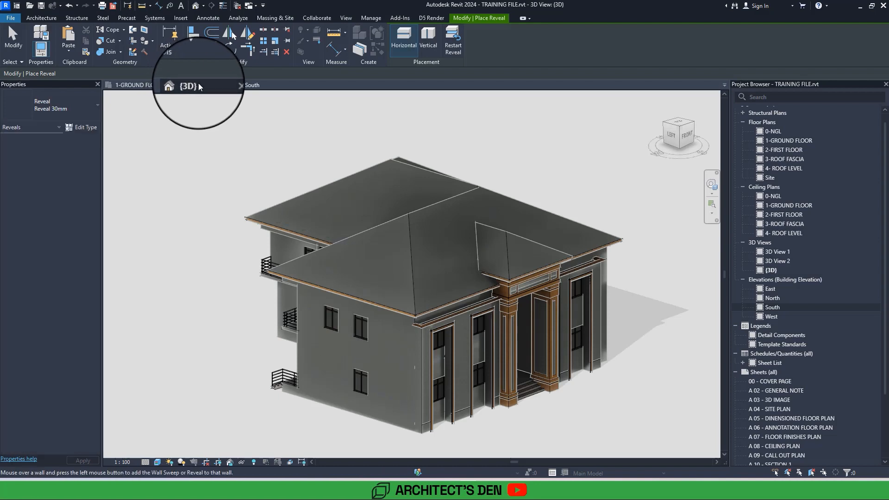
shift+middle_drag(197, 82, 205, 89)
scroll(253, 160, up, 10)
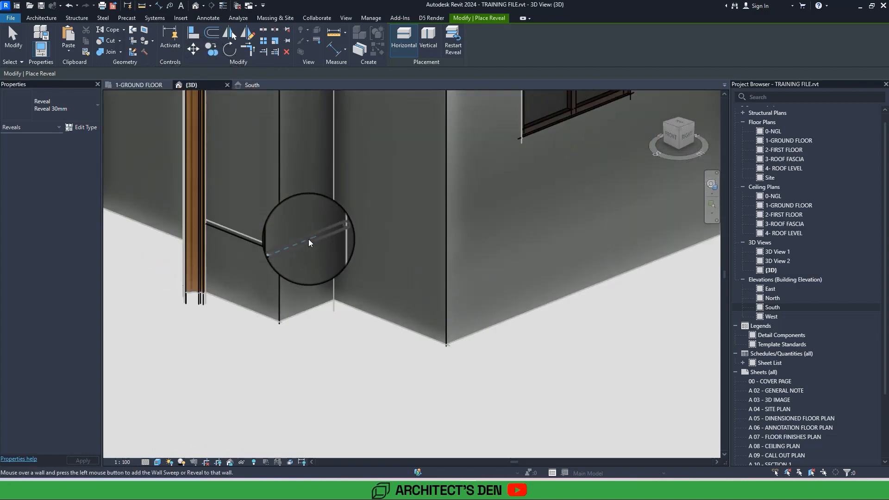
scroll(308, 239, up, 2)
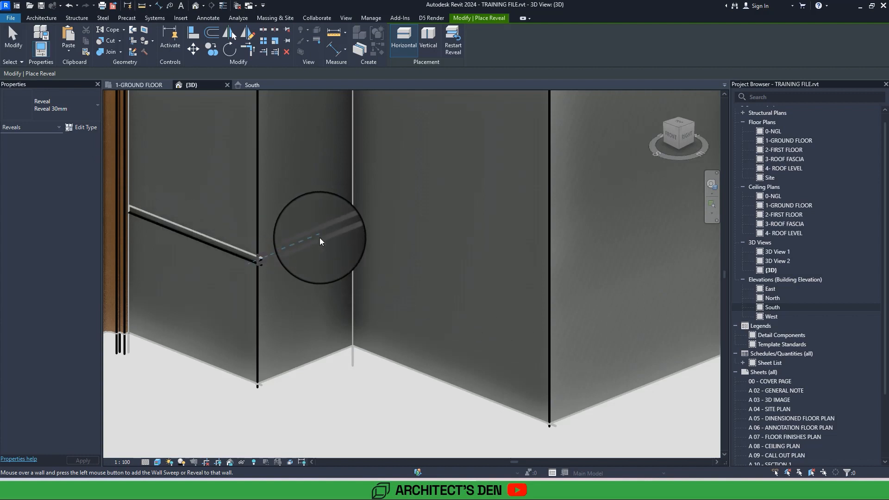
click(319, 237)
scroll(319, 238, down, 3)
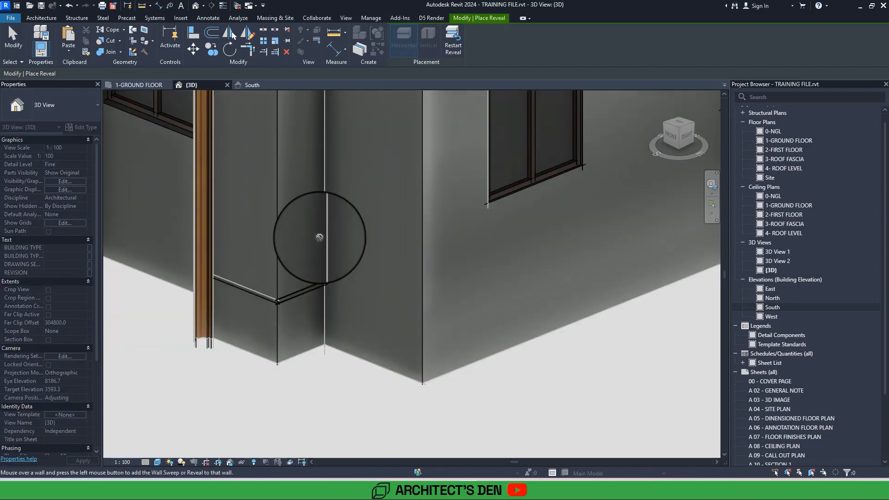
Add the horizontal reveal to the return wall beside the right entrance column and end reveal placement.
shift+middle_drag(320, 238, 467, 231)
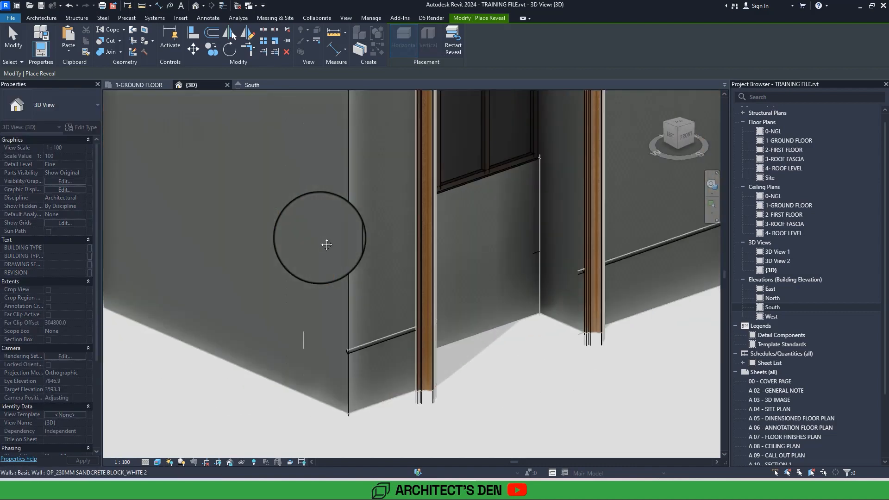
middle_drag(319, 238, 164, 249)
scroll(320, 237, down, 2)
middle_drag(319, 237, 331, 319)
scroll(337, 363, down, 2)
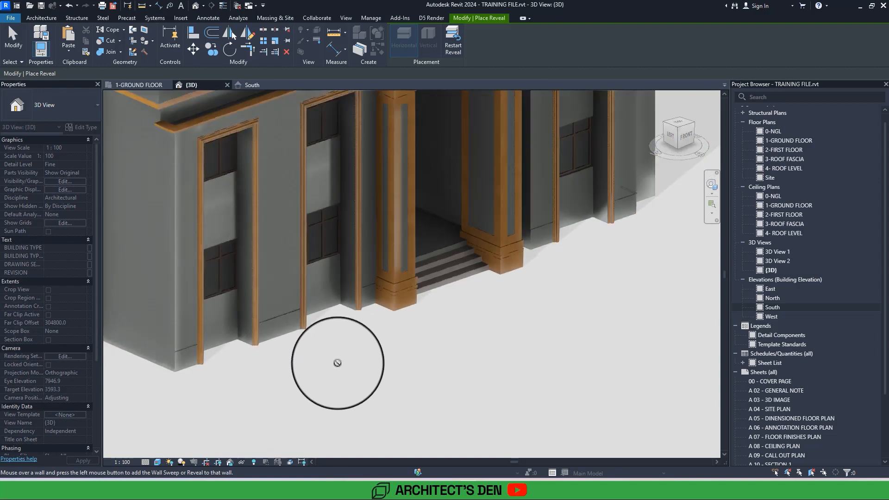
mouse_move(337, 363)
middle_down()
mouse_move(270, 372)
mouse_move(250, 398)
middle_up()
scroll(337, 360, up, 1)
scroll(343, 264, up, 4)
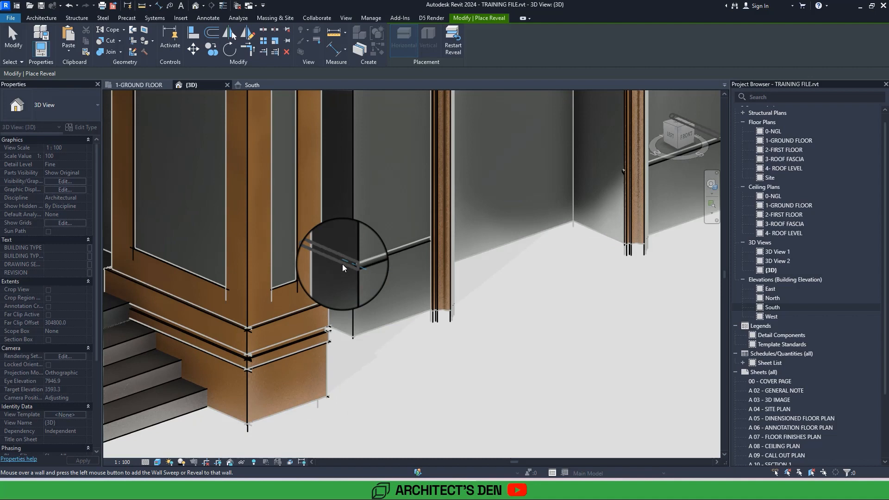
click(343, 264)
key(Escape)
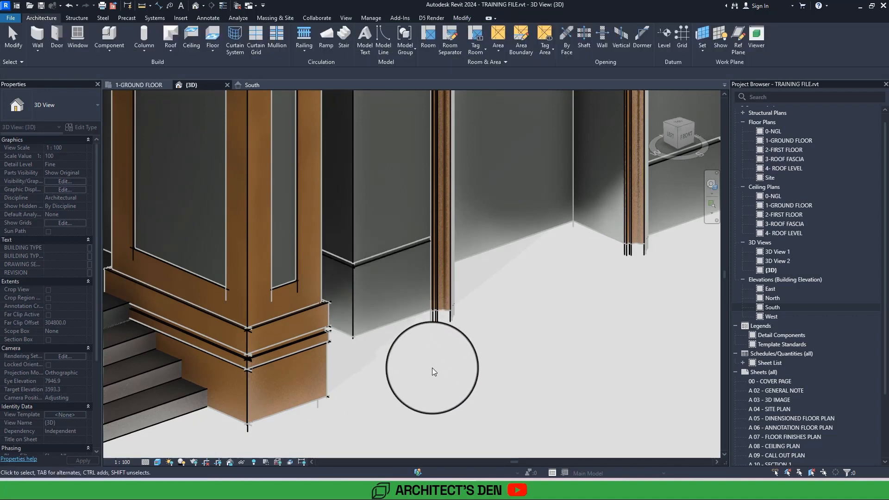
scroll(432, 368, down, 4)
scroll(432, 368, up, 2)
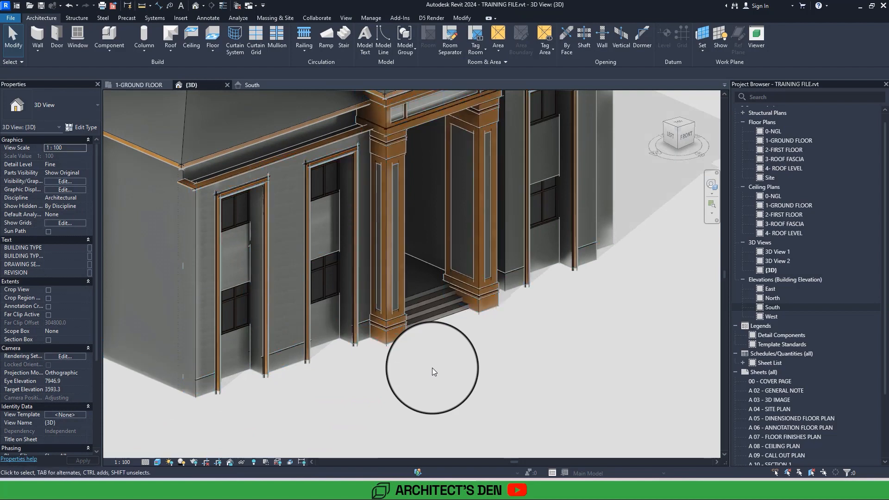
click(204, 376)
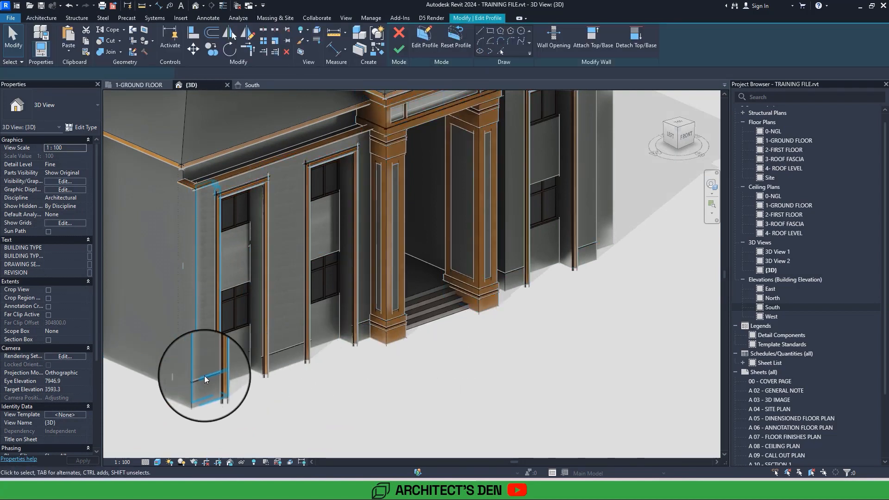
click(404, 54)
click(404, 53)
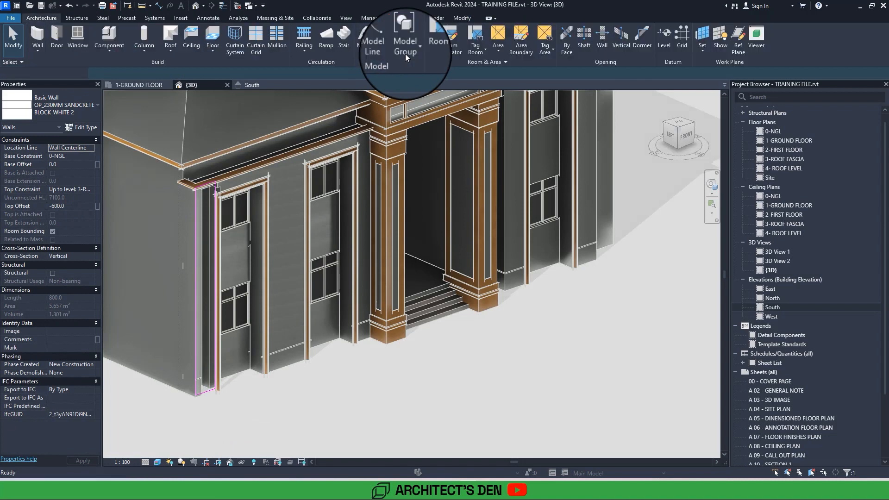
In the South elevation, select all instances of the Reveal 30mm type visible in the view.
double_click(782, 306)
scroll(218, 293, up, 4)
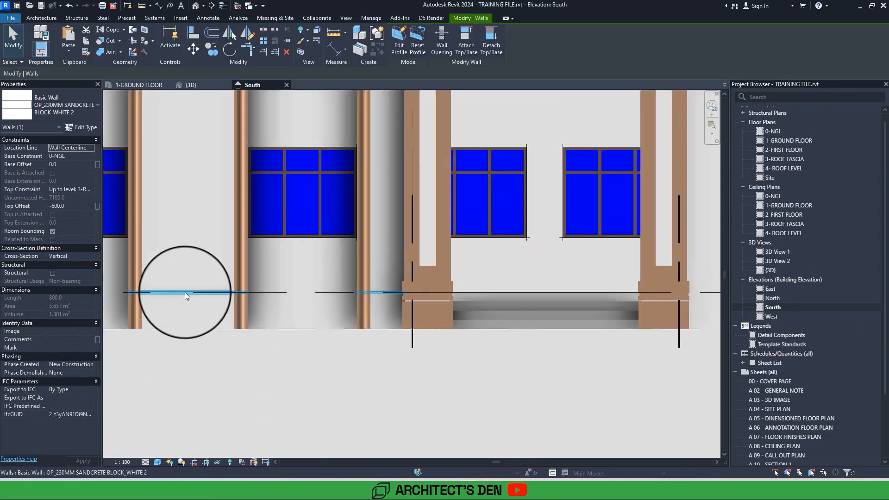
click(185, 293)
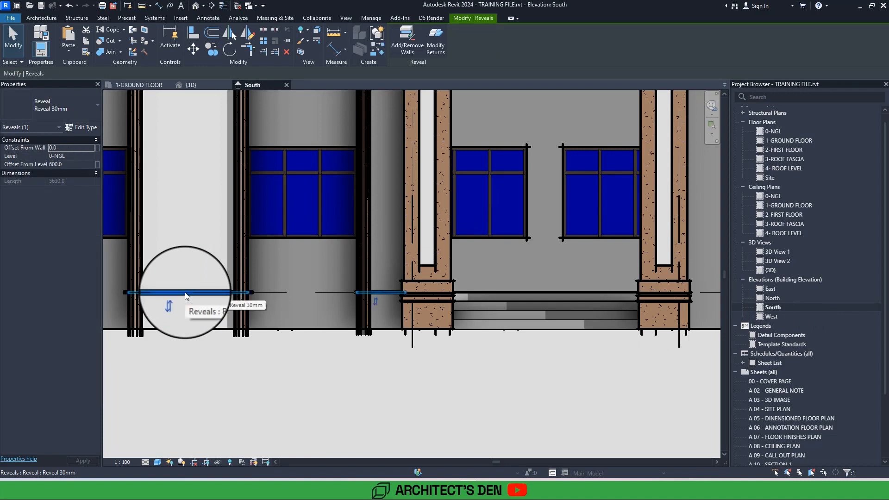
right_click(184, 293)
mouse_move(239, 157)
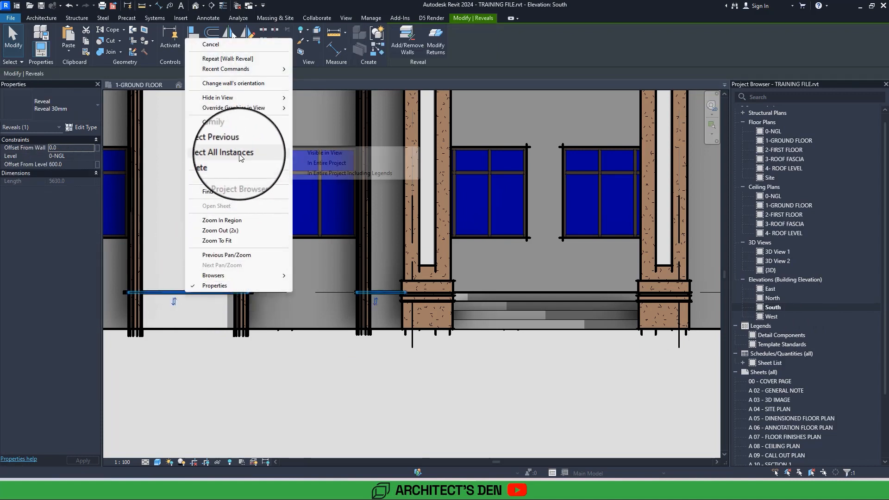
click(344, 153)
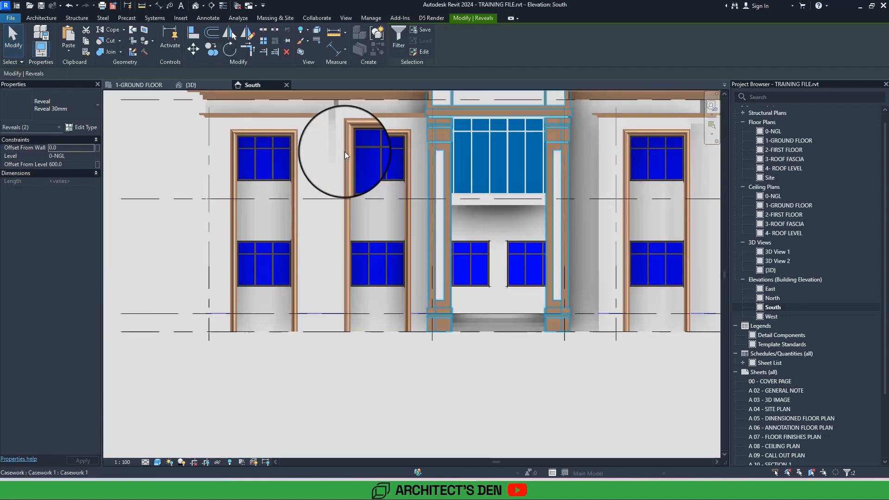
Reselect every visible Reveal 30mm instance, starting from the ground floor level reveal just right of the entrance.
scroll(345, 152, down, 2)
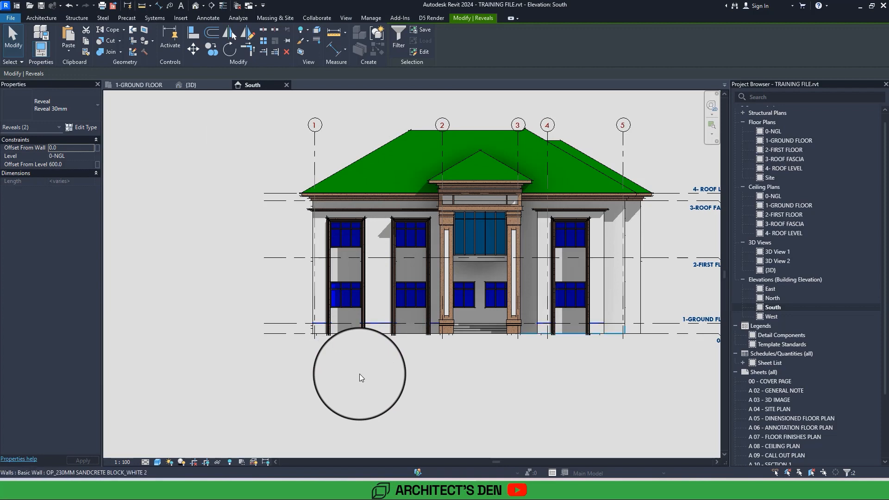
scroll(359, 374, up, 5)
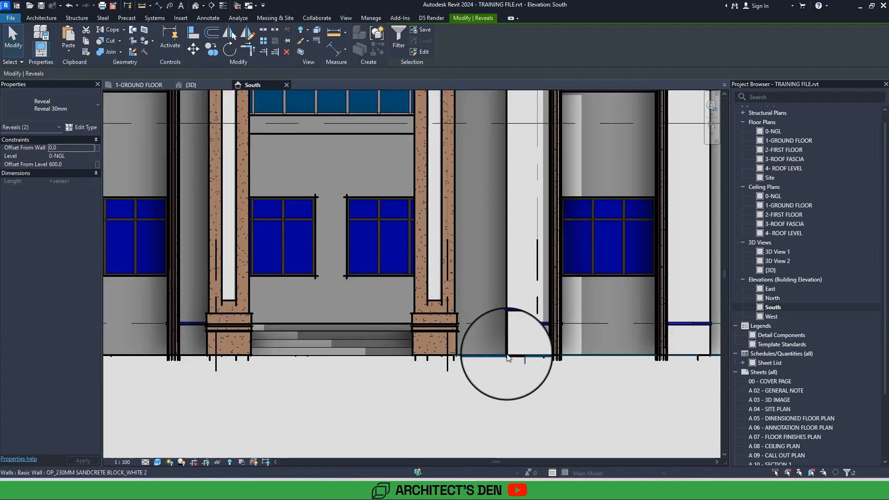
scroll(531, 351, up, 5)
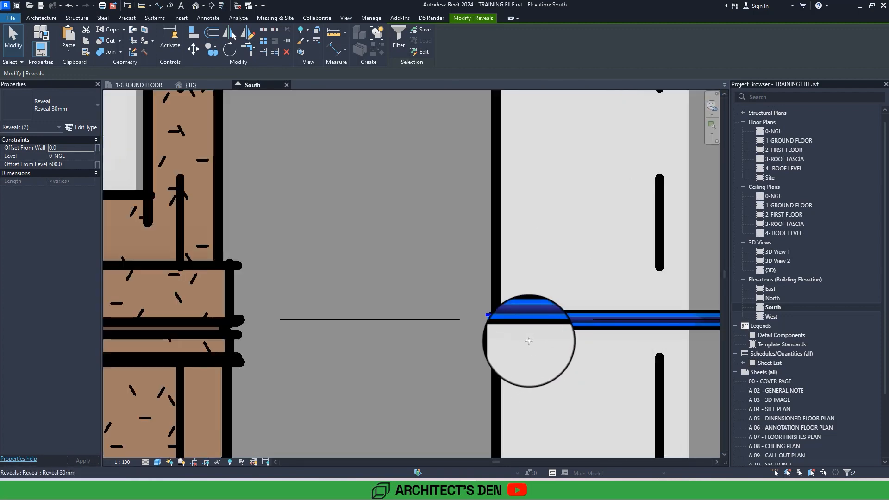
right_click(524, 318)
mouse_move(582, 183)
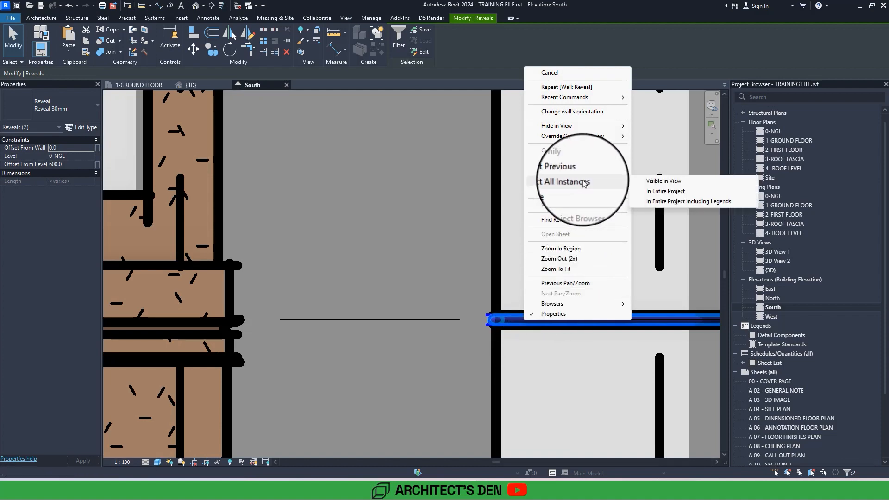
click(655, 172)
scroll(454, 291, down, 3)
scroll(454, 292, down, 4)
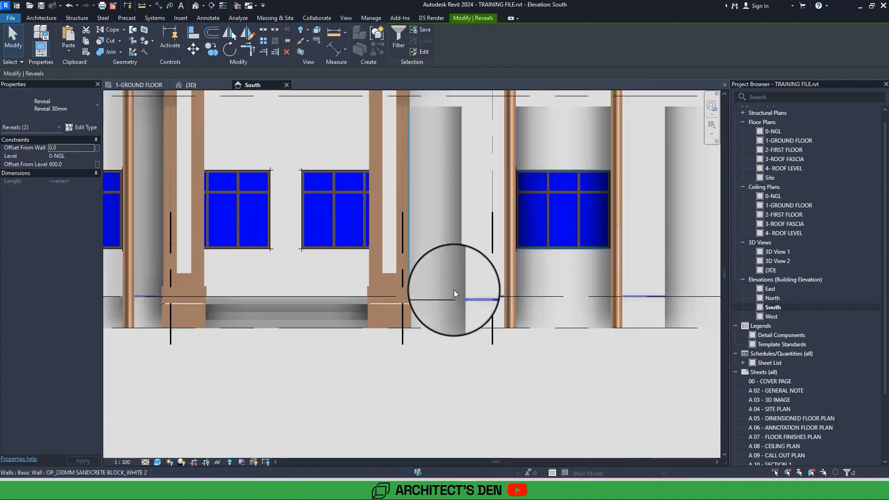
Array the selected reveals vertically with 2 grouped members and Move To Last, from the ground floor reveal line up to just beneath the upper cornice.
scroll(454, 292, up, 2)
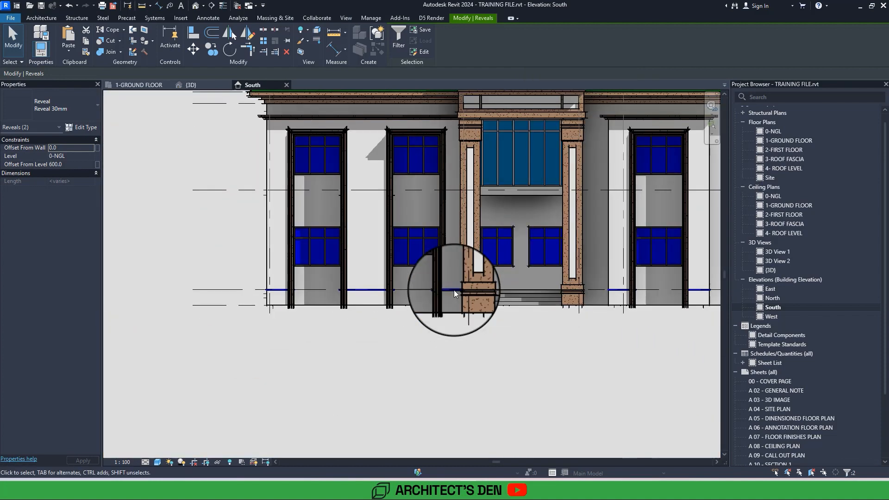
middle_drag(453, 289, 461, 328)
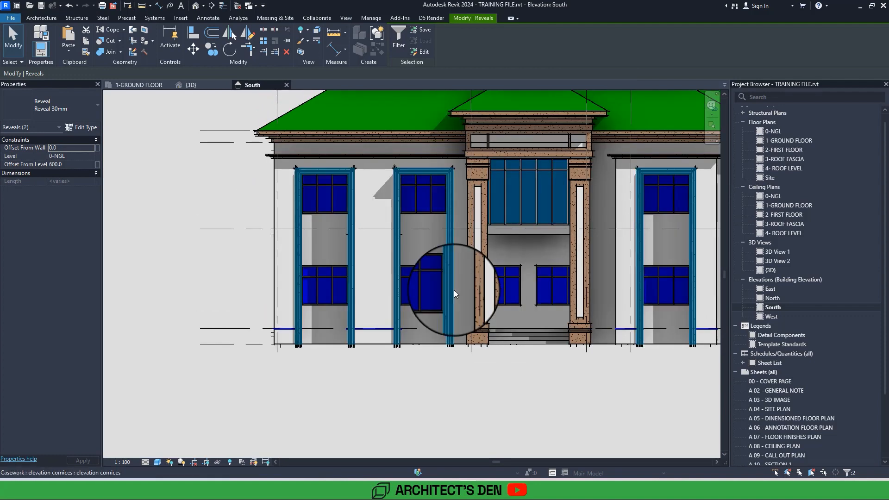
scroll(392, 249, up, 4)
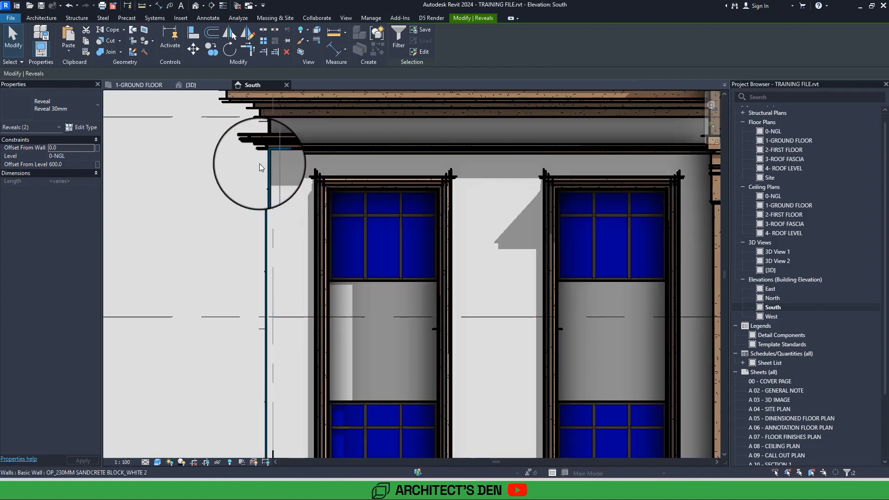
scroll(259, 163, down, 2)
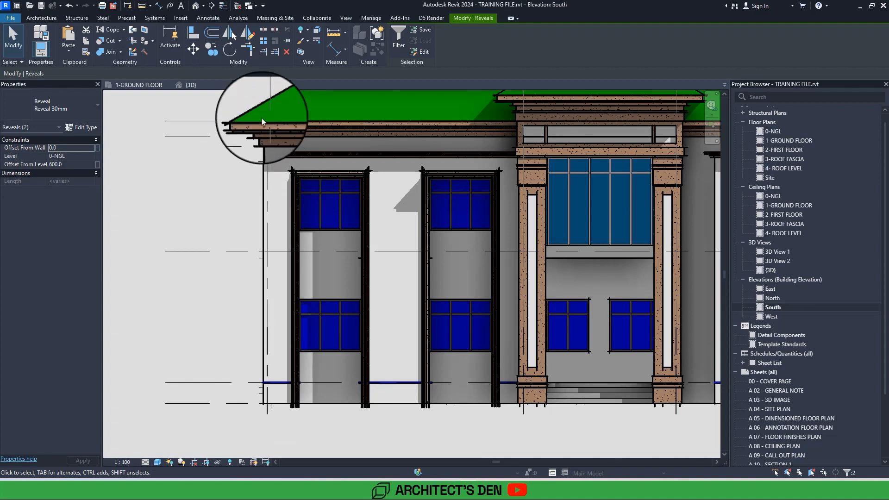
click(265, 41)
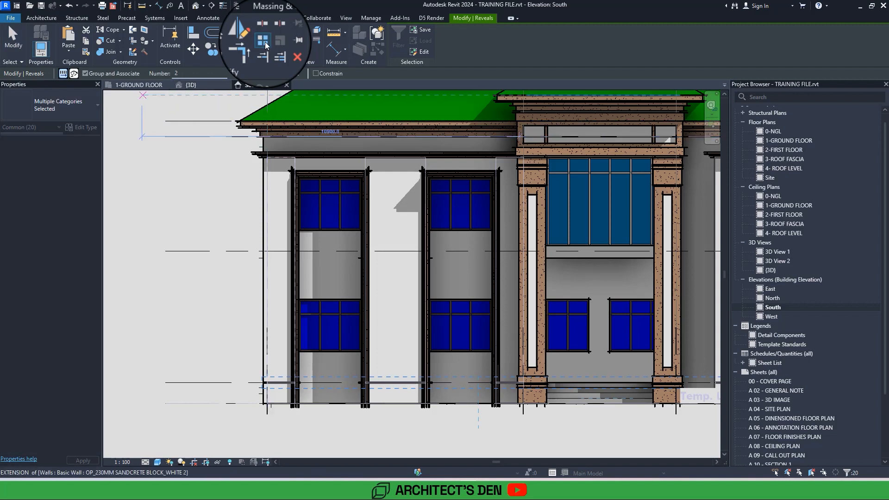
click(285, 73)
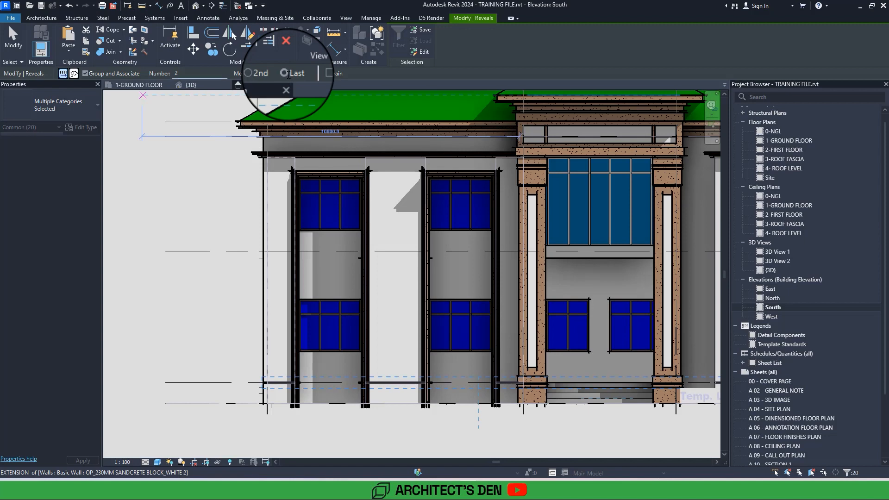
middle_drag(260, 296, 297, 362)
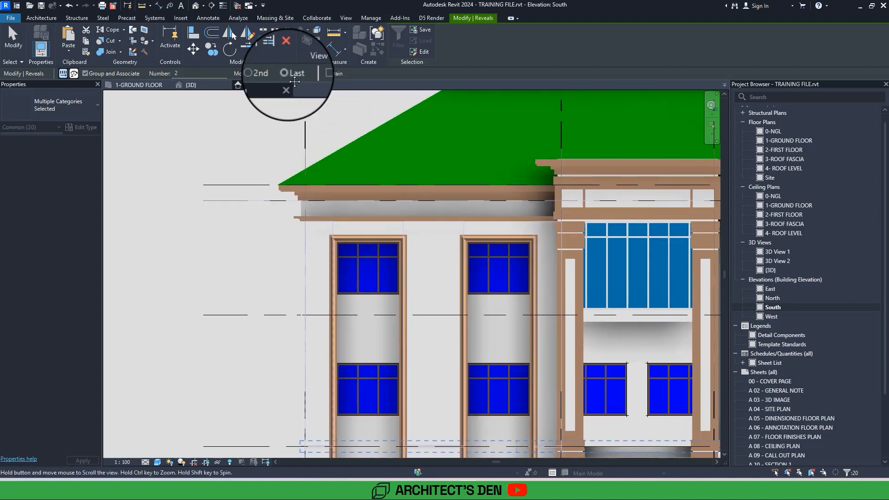
middle_drag(301, 417, 302, 387)
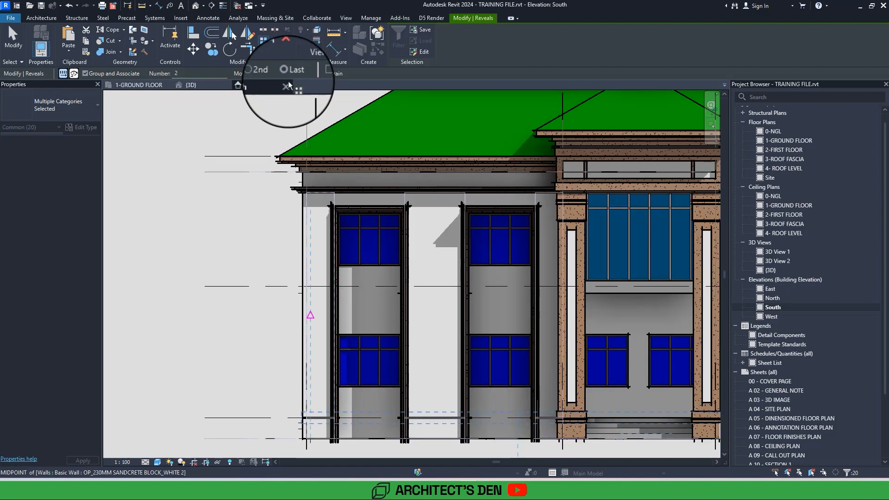
click(316, 422)
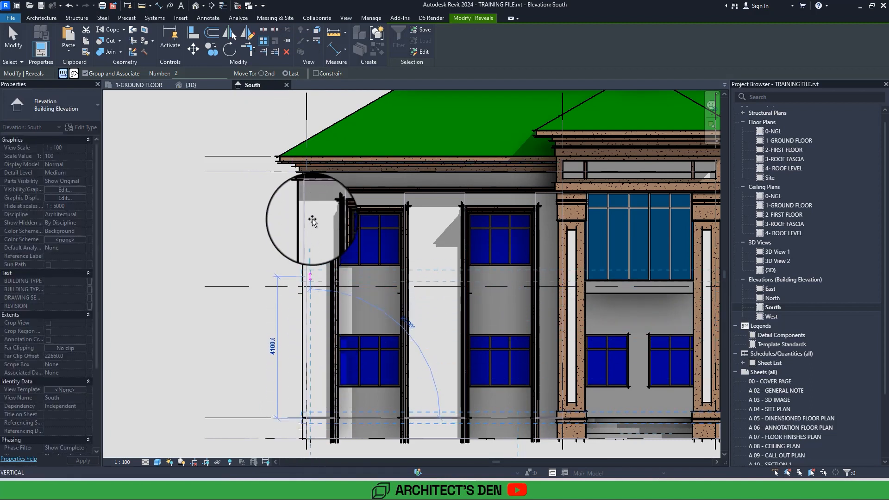
scroll(311, 198, up, 5)
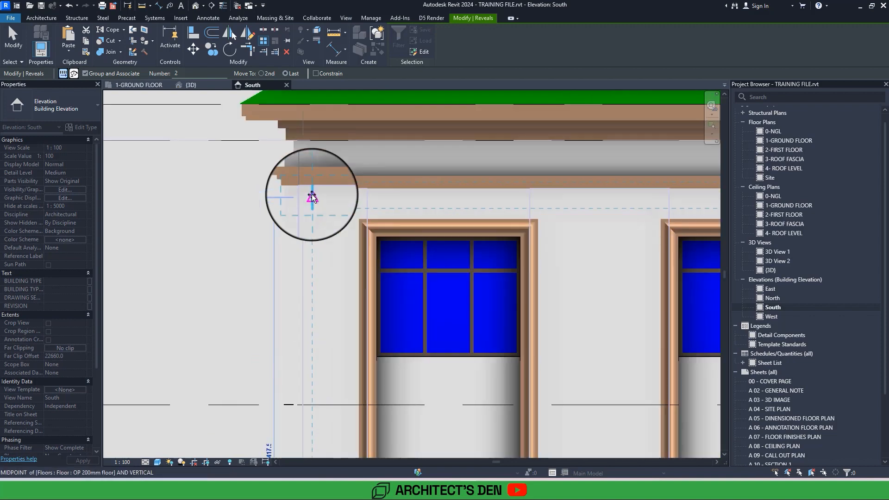
scroll(311, 198, up, 3)
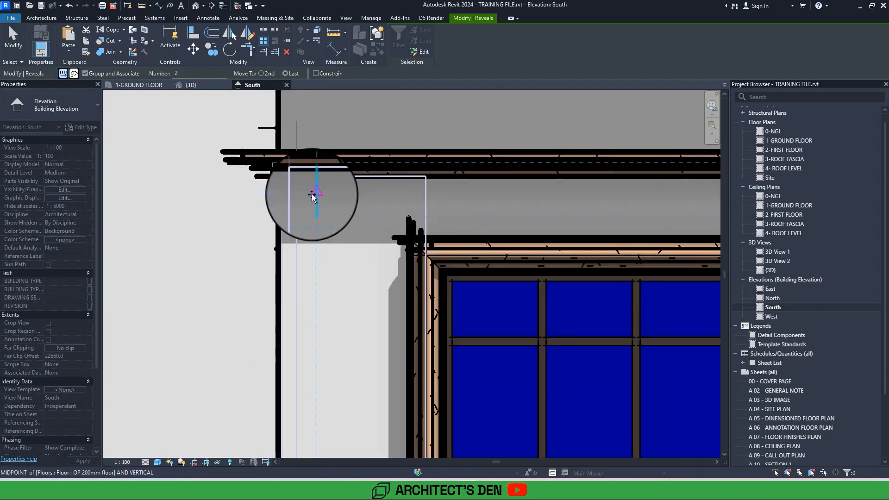
click(311, 196)
Set the array count of the reveal groups to 12.
scroll(295, 222, down, 5)
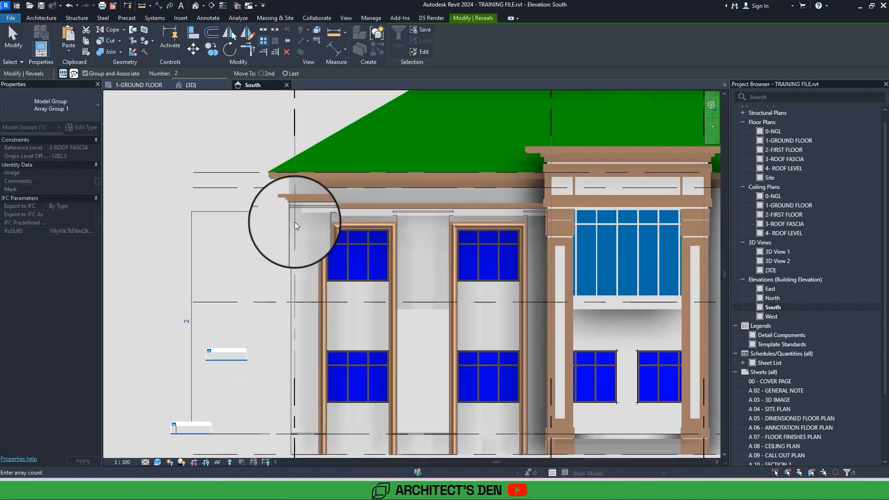
scroll(295, 221, down, 5)
scroll(230, 283, up, 6)
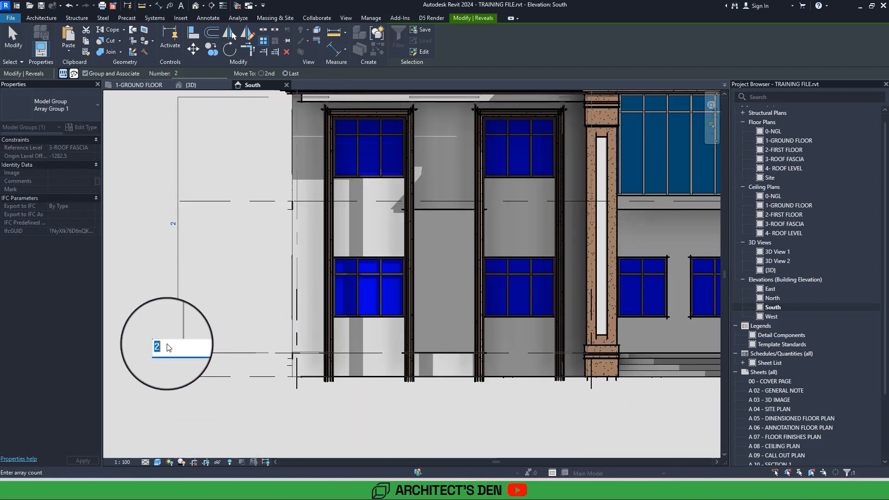
scroll(166, 344, up, 5)
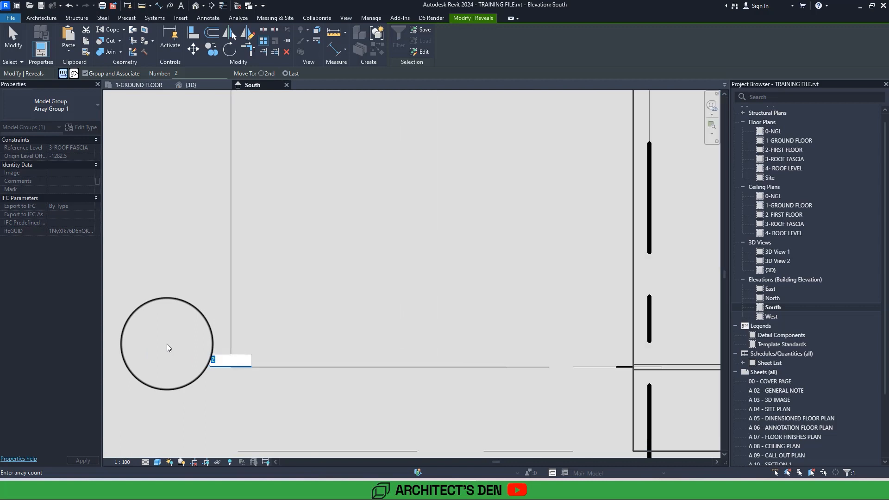
scroll(166, 344, down, 3)
middle_drag(167, 344, 211, 396)
scroll(166, 344, down, 2)
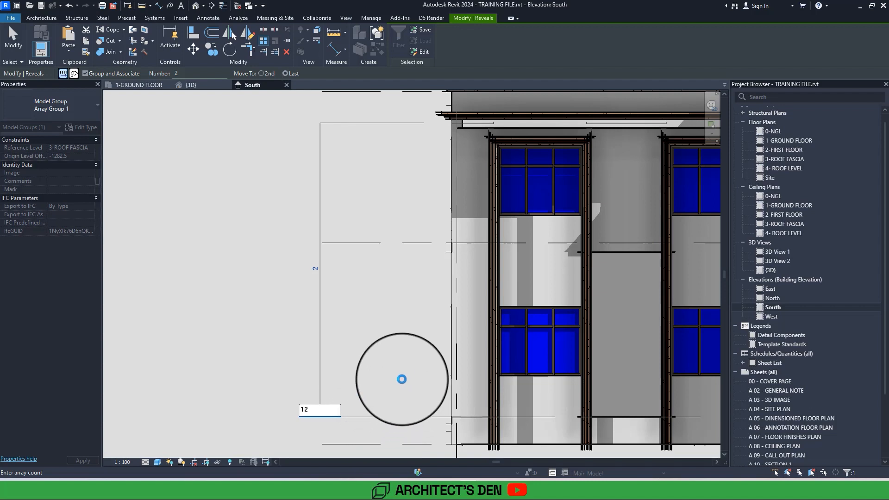
key(Return)
scroll(401, 379, down, 2)
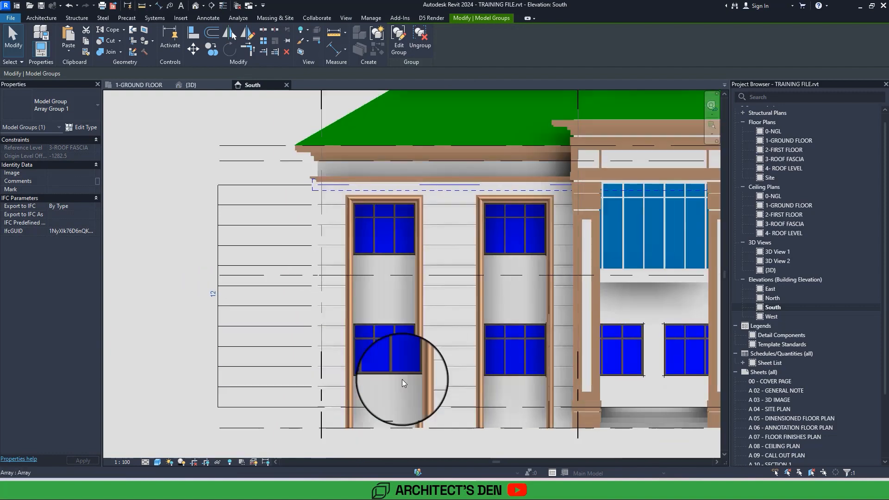
scroll(402, 379, down, 1)
scroll(402, 379, down, 2)
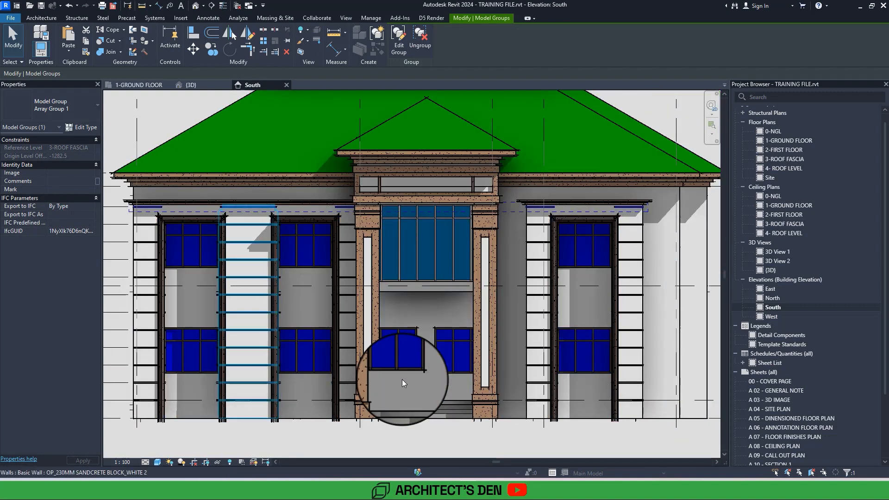
middle_drag(402, 379, 502, 366)
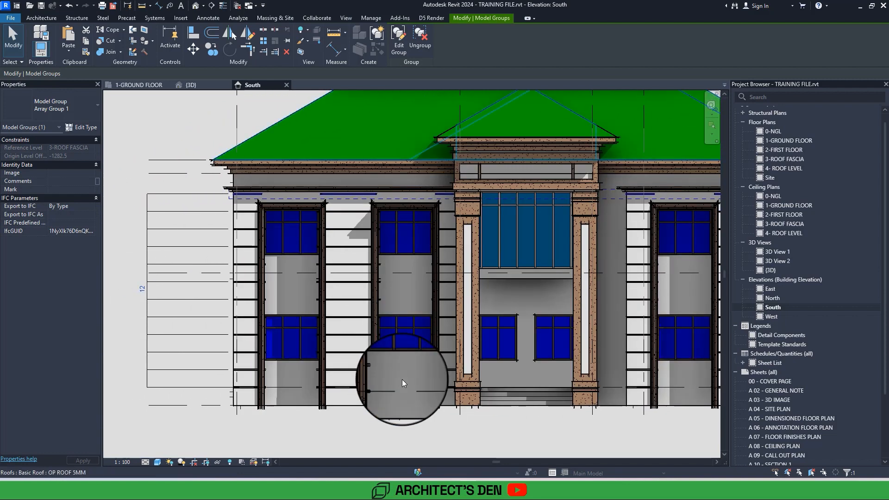
Open the {3D} view, set its visual style to Consistent Colors and inspect the arrayed reveals on the front facade.
click(196, 6)
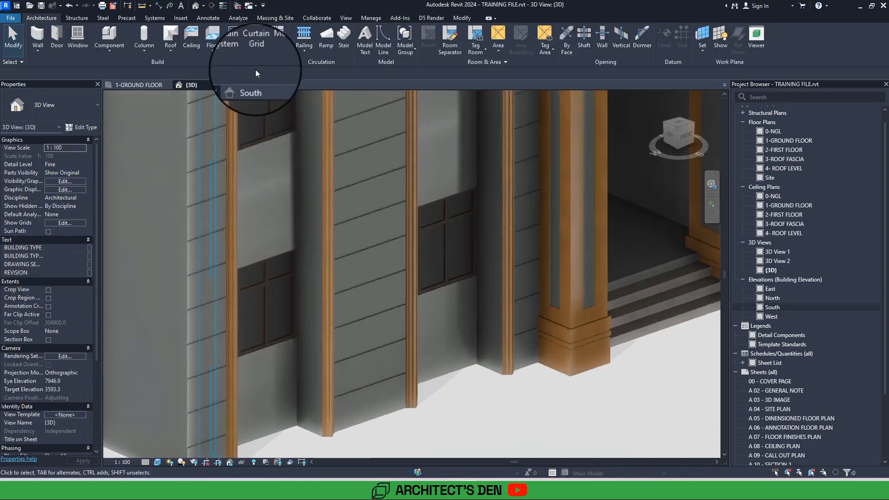
scroll(359, 178, up, 6)
scroll(359, 178, up, 3)
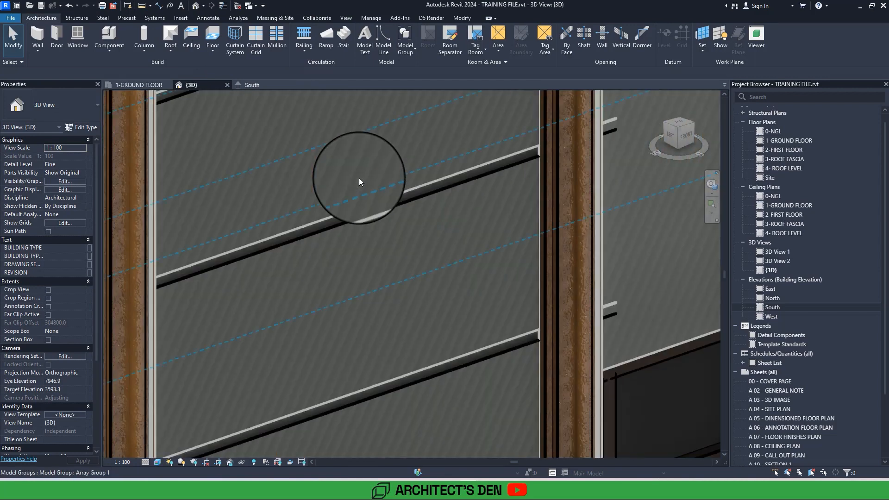
click(156, 462)
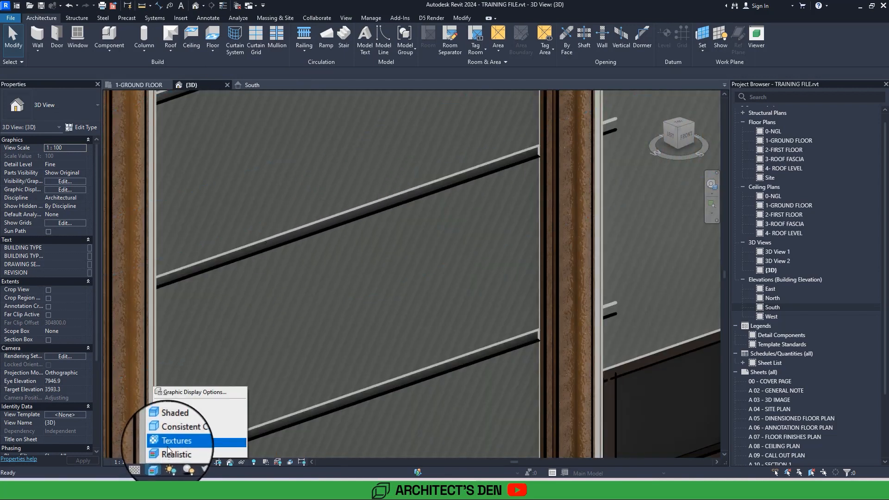
click(173, 435)
scroll(173, 434, down, 8)
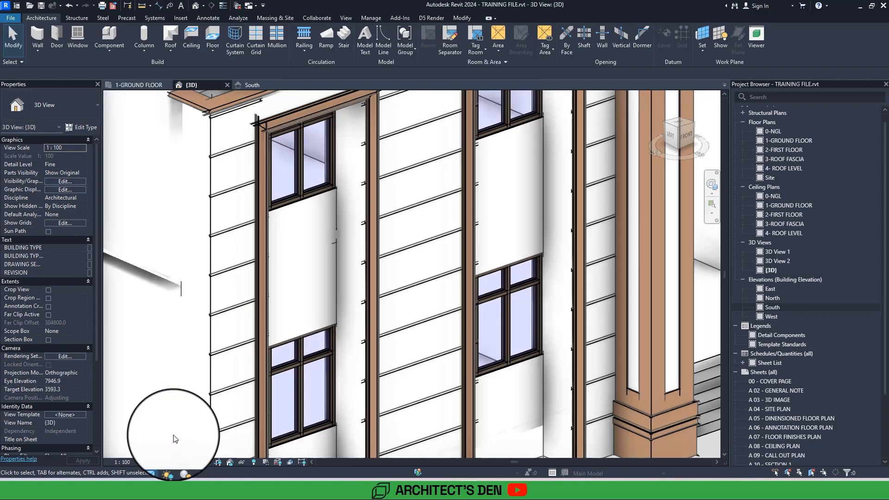
middle_drag(173, 435, 145, 447)
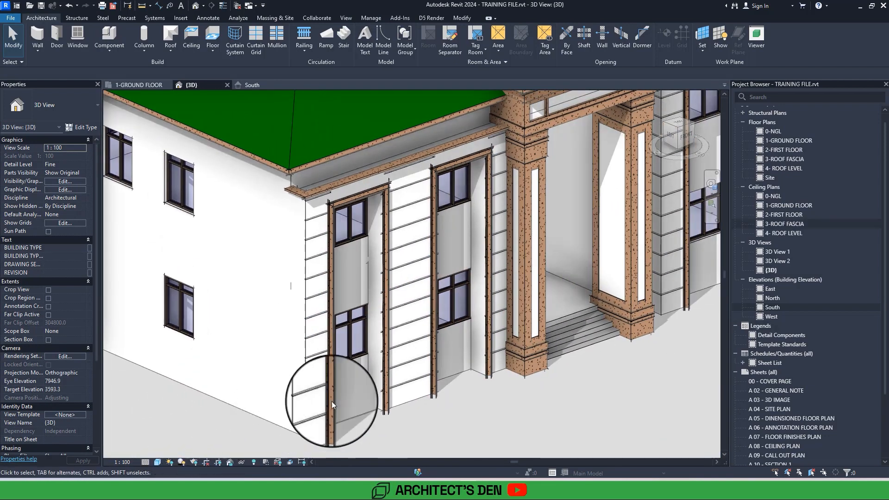
Return to the South elevation and ungroup the topmost reveal array group beneath the cornice.
click(762, 309)
double_click(762, 309)
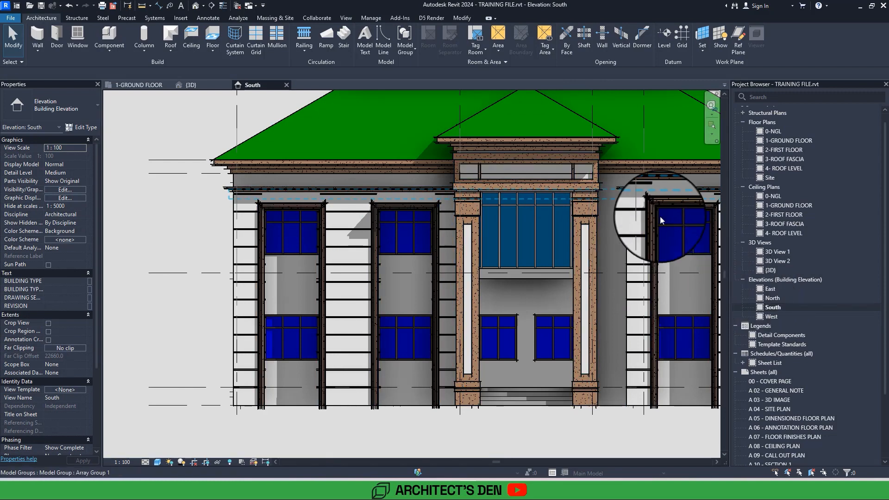
click(638, 200)
middle_drag(638, 196, 532, 225)
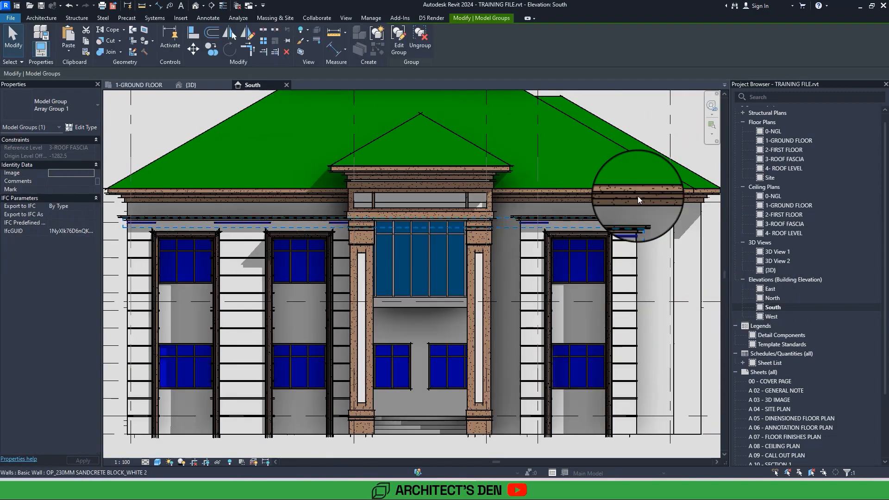
click(412, 48)
Extend the leftmost segment of the topmost reveal across the gap above the first window bay to meet the next segment.
scroll(282, 154, up, 5)
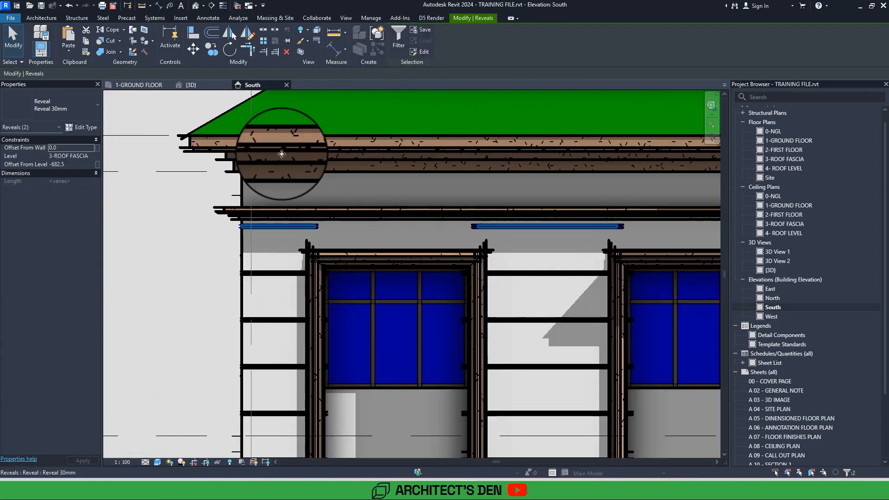
scroll(287, 223, up, 2)
click(182, 238)
click(326, 227)
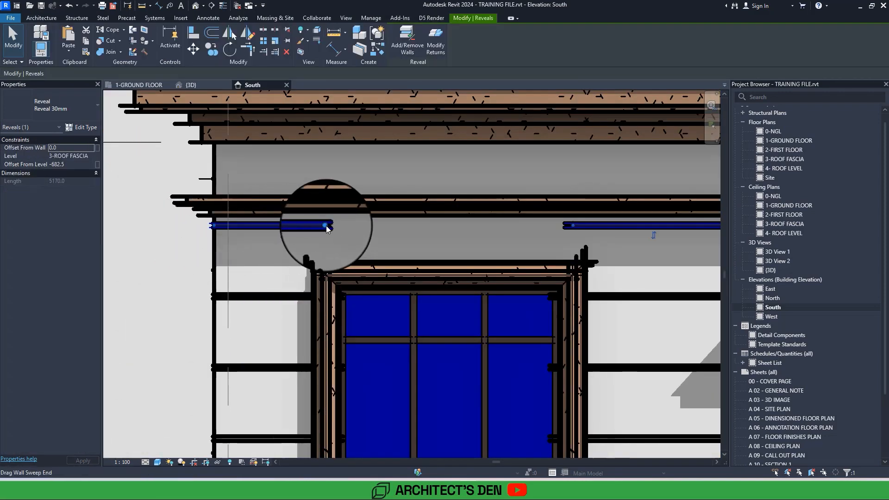
middle_drag(383, 220, 309, 232)
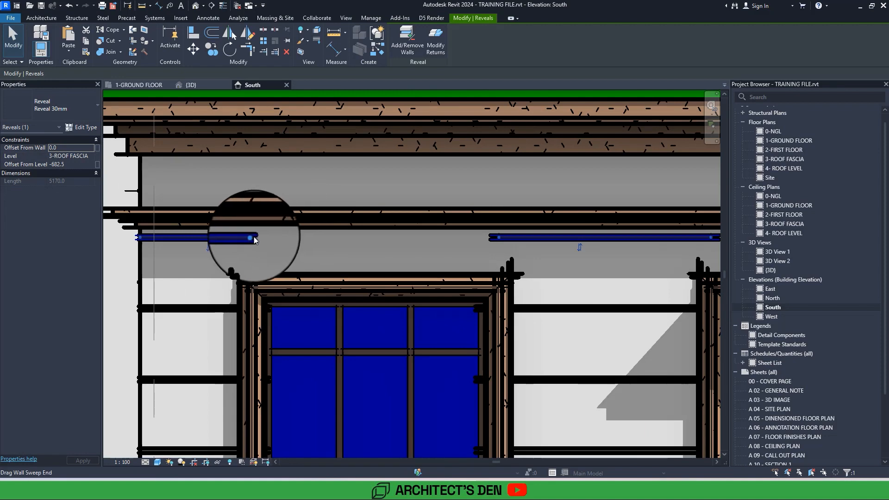
drag(253, 239, 493, 237)
scroll(482, 238, down, 3)
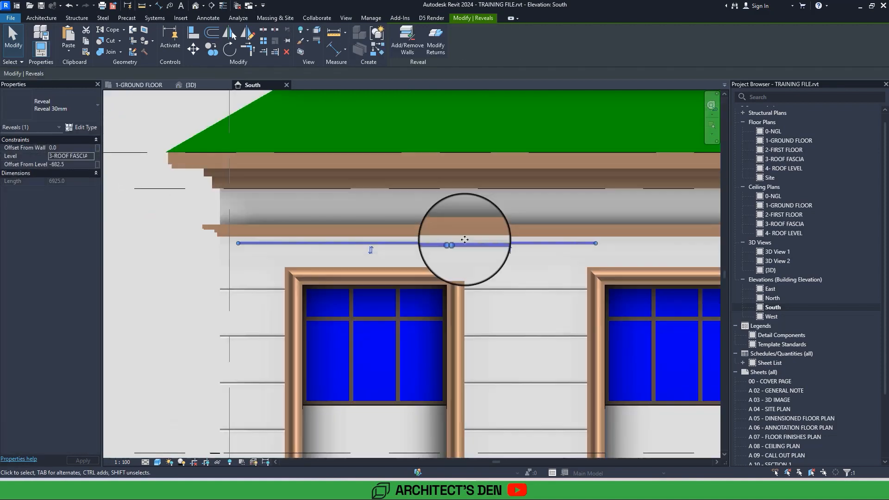
Extend the topmost reveal across the gap above the second window bay to the segment beside the left entrance column.
scroll(259, 255, up, 4)
drag(262, 256, 420, 273)
scroll(419, 272, down, 2)
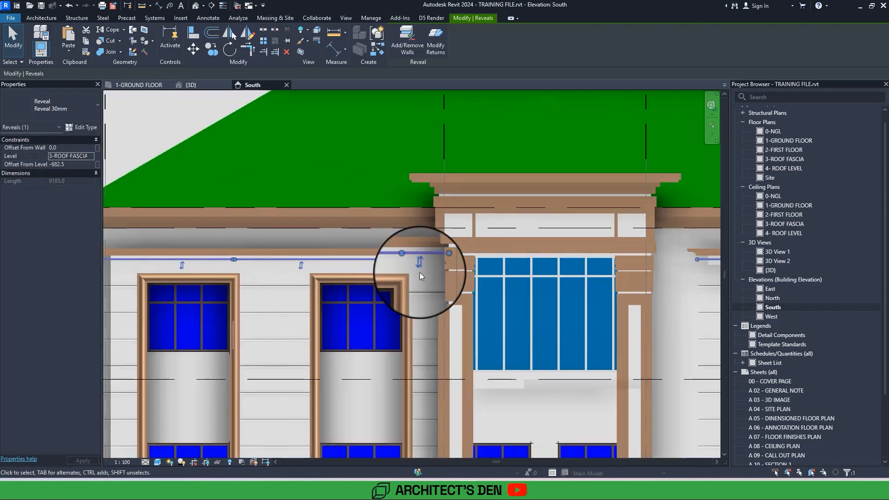
Try to extend the topmost reveal across the gap above the window bay on the far side of the entrance.
middle_drag(698, 267, 420, 272)
scroll(439, 265, up, 2)
drag(448, 264, 590, 263)
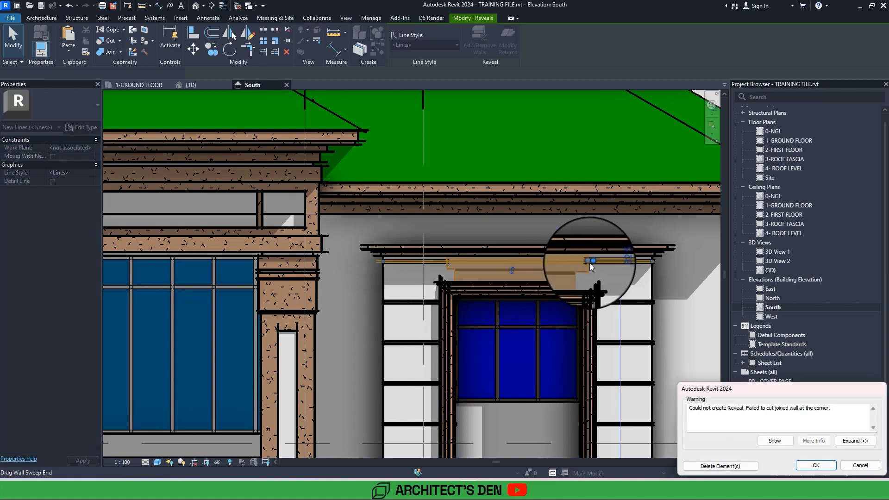
scroll(590, 263, down, 3)
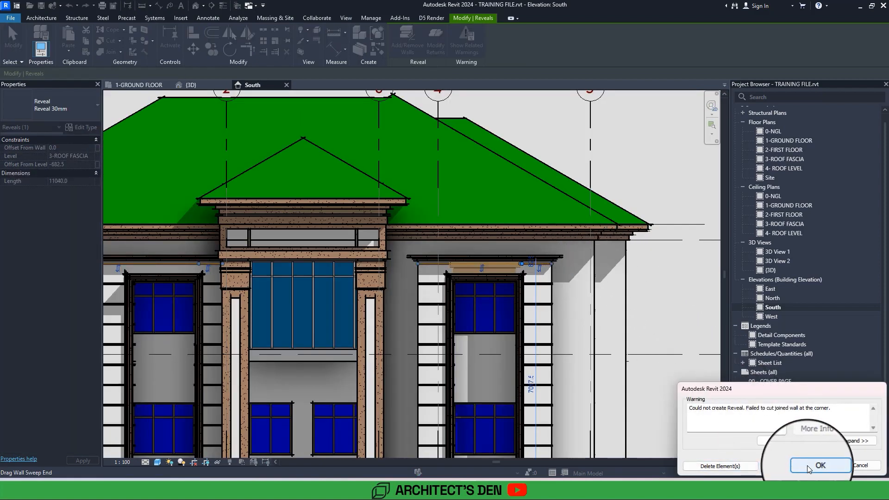
click(807, 465)
scroll(474, 280, up, 5)
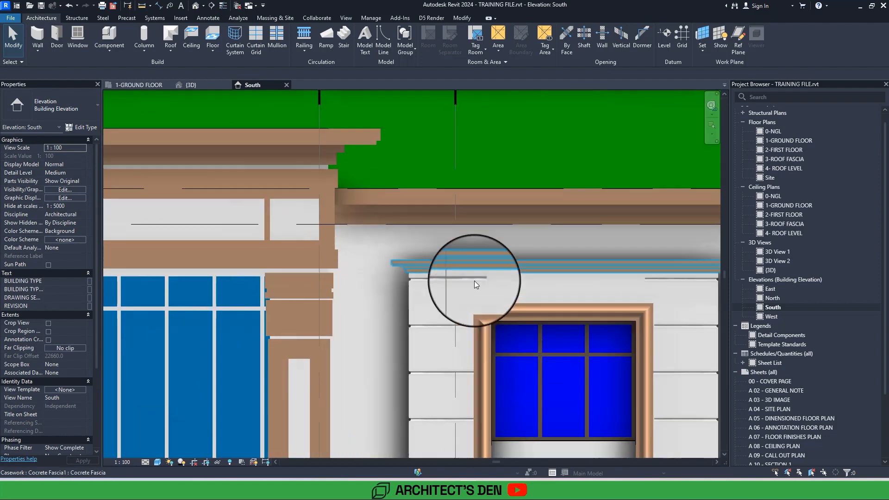
click(474, 280)
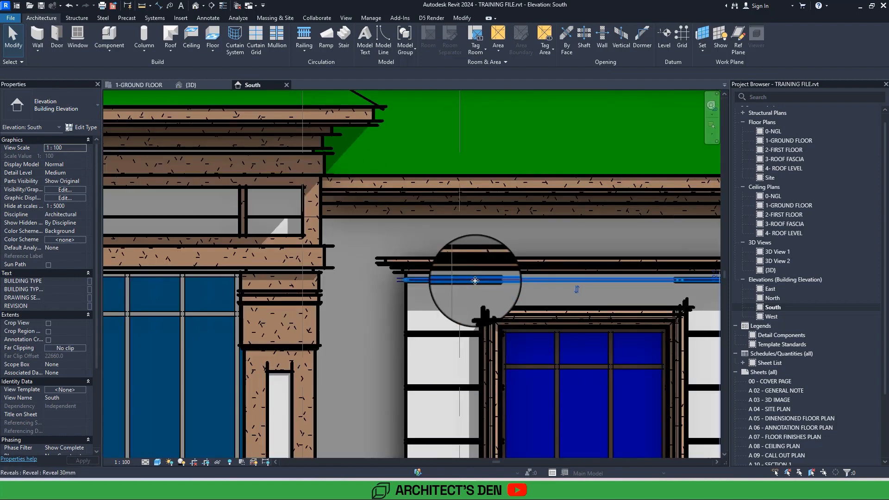
drag(535, 282, 493, 280)
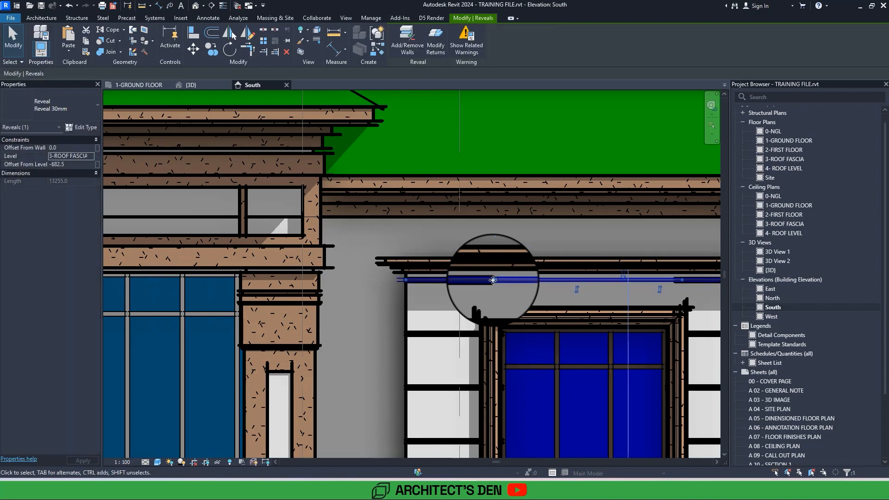
key(Escape)
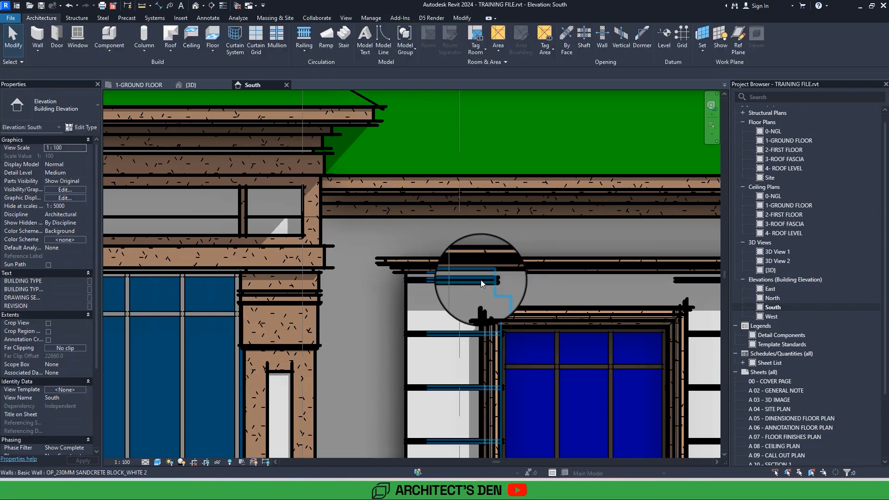
Close the remaining gap in the topmost reveal above the window bay between grids 4 and 5, making the line continuous.
click(481, 279)
double_click(481, 280)
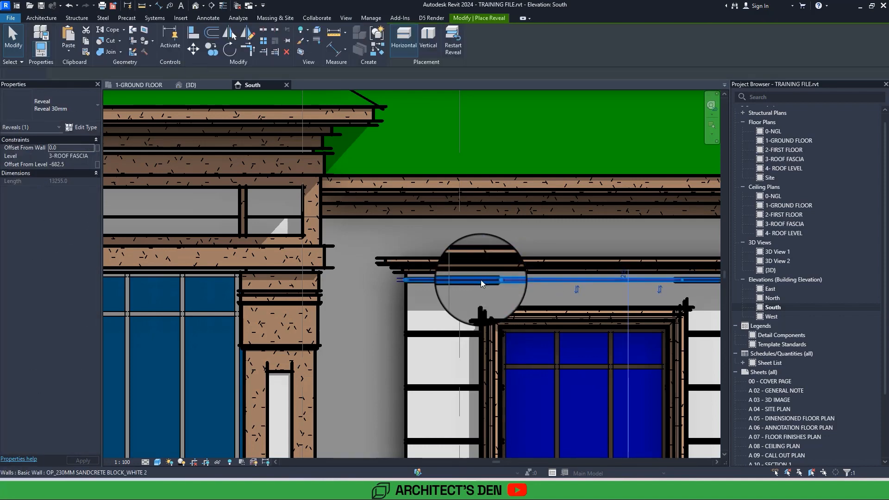
click(514, 282)
key(Escape)
key(Escape)
scroll(514, 281, down, 5)
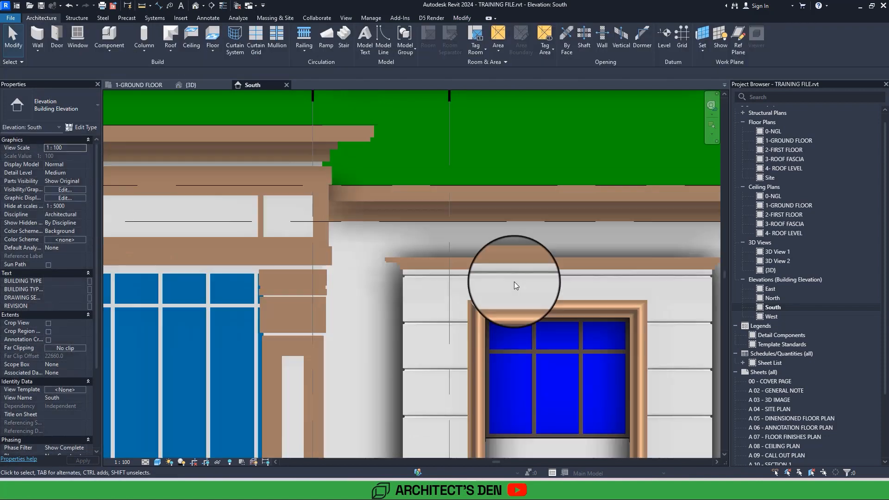
Open the 3D View 1 perspective and inspect the reveals across the front facade and beneath the cornice.
scroll(514, 282, down, 3)
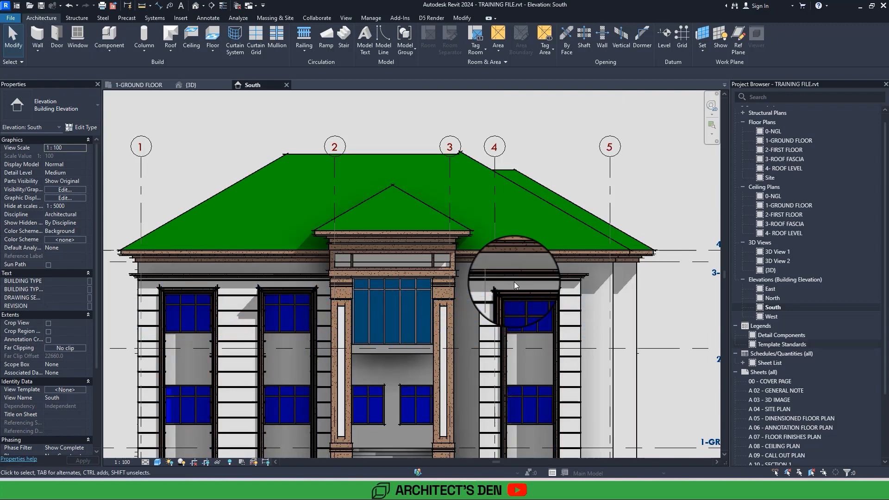
double_click(774, 254)
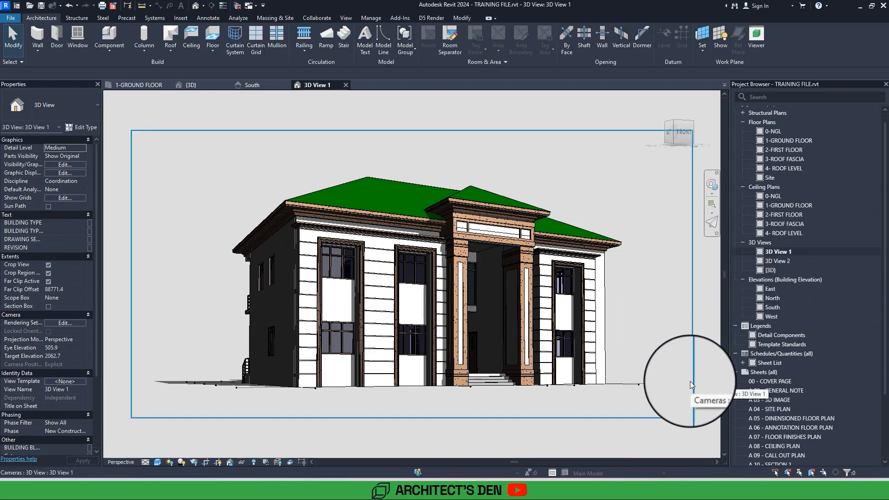
scroll(690, 384, up, 5)
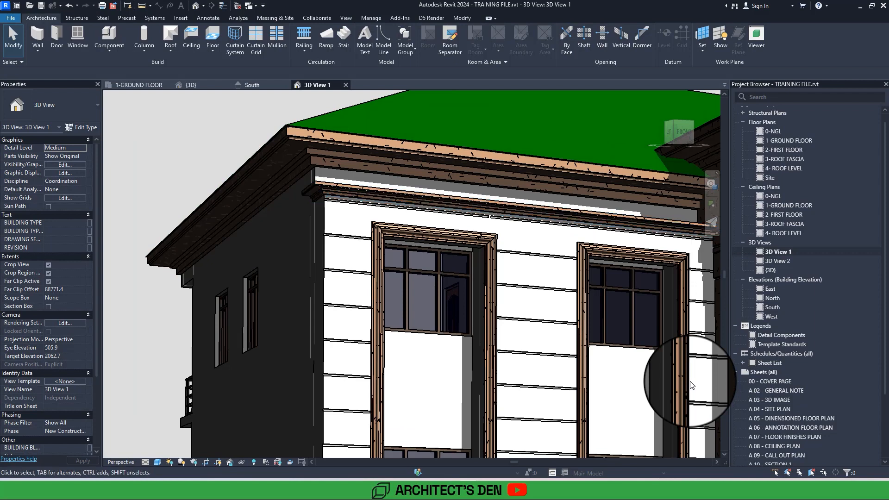
scroll(690, 384, down, 5)
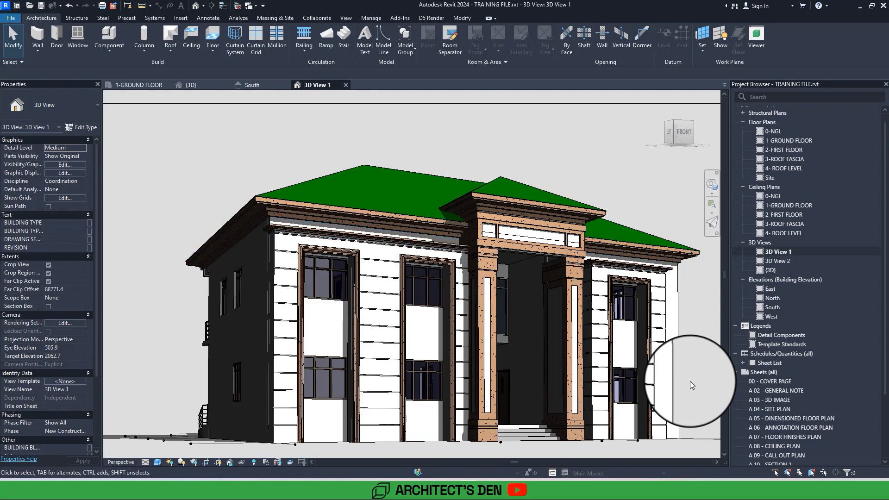
scroll(690, 385, up, 4)
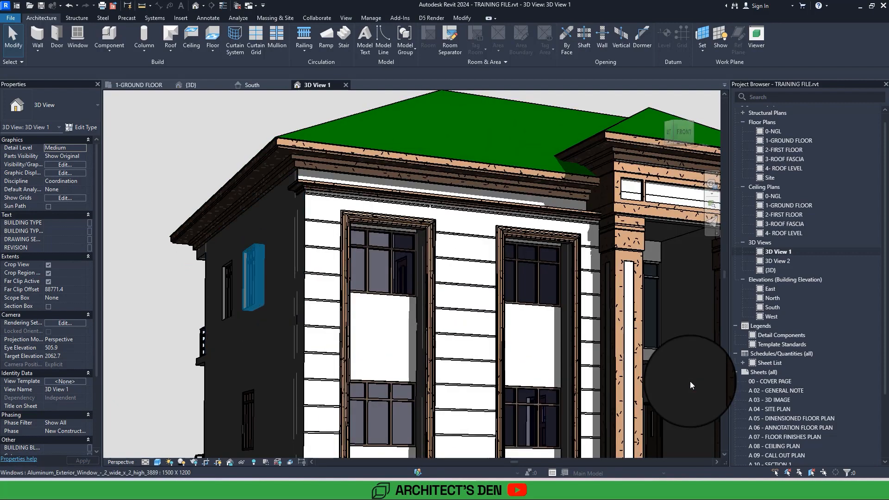
scroll(689, 382, down, 4)
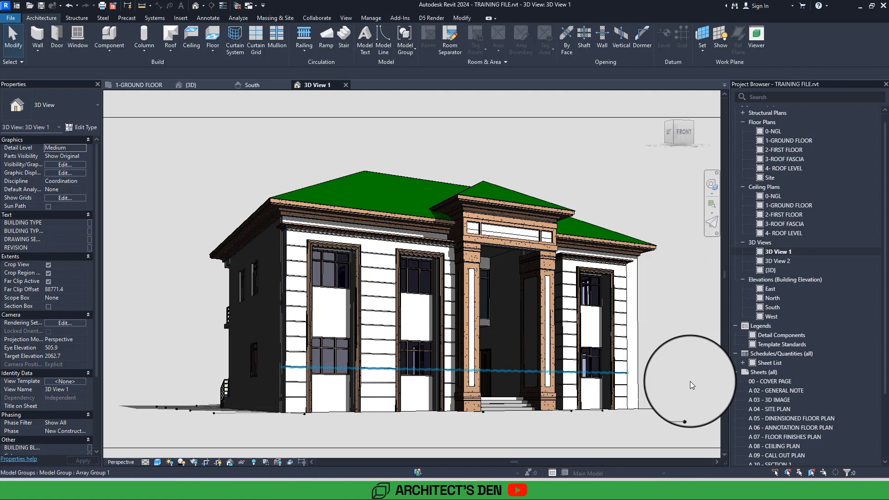
middle_drag(646, 387, 606, 383)
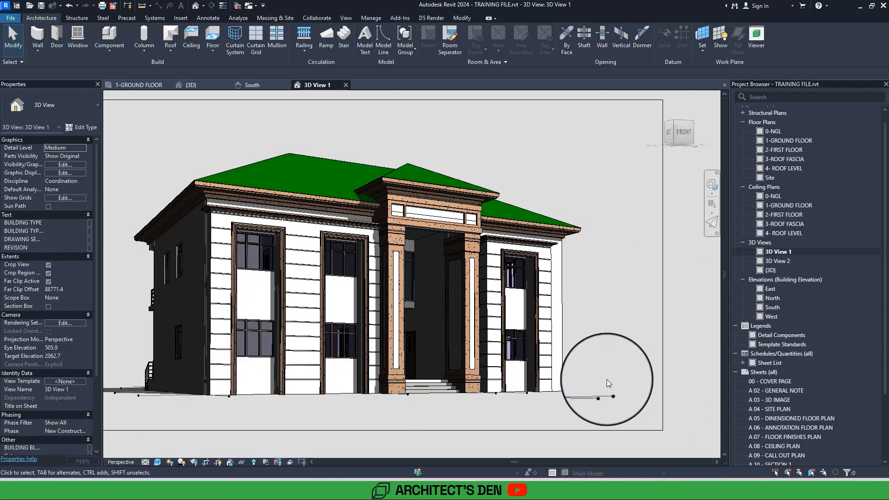
middle_drag(621, 365, 697, 304)
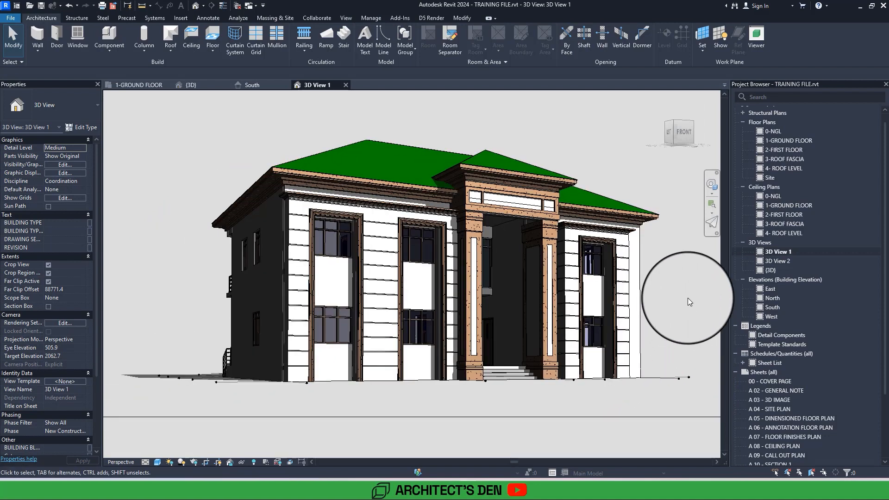
scroll(687, 299, up, 5)
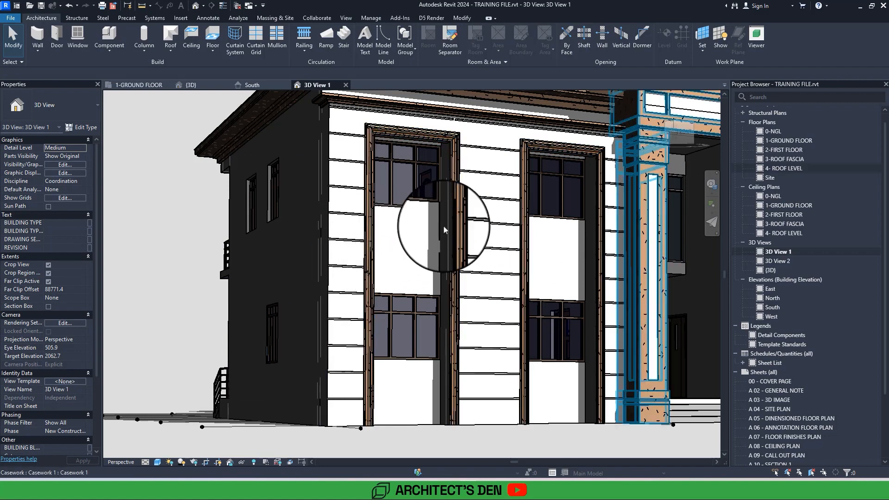
Open the 2-FIRST FLOOR plan and start an in-place model in the Casework category, keeping the proposed name.
double_click(786, 149)
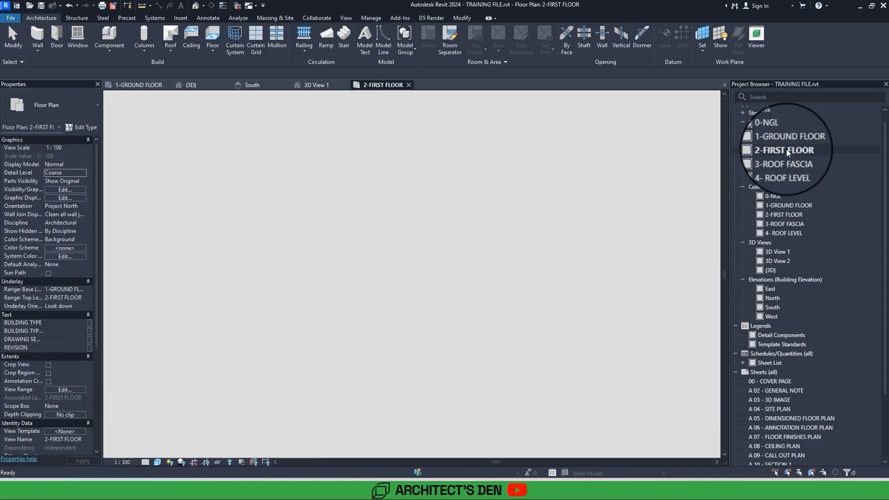
scroll(339, 410, up, 10)
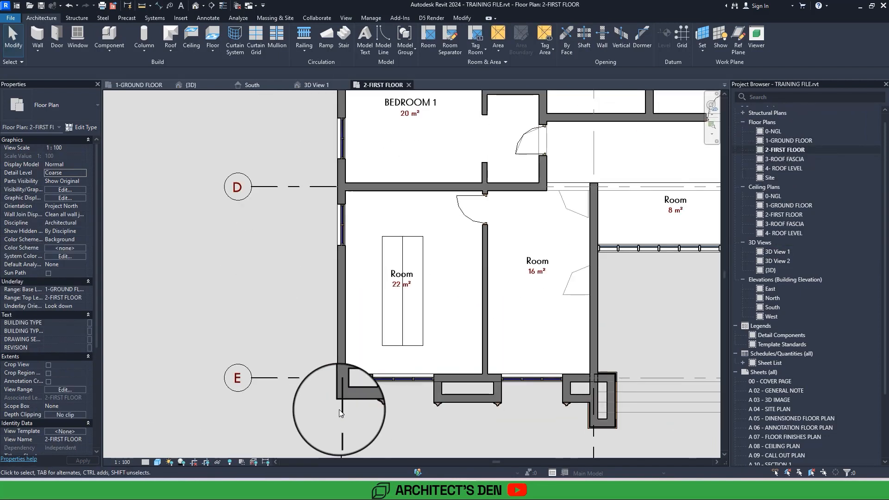
scroll(339, 409, down, 8)
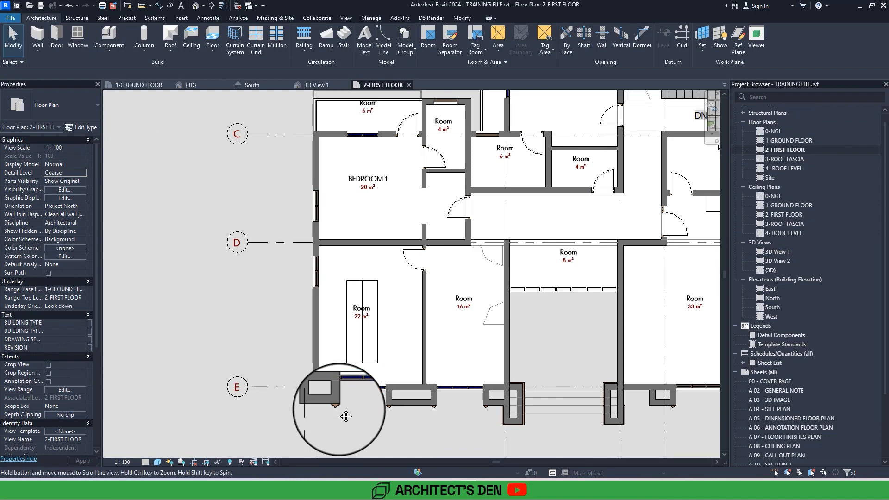
middle_click(540, 361)
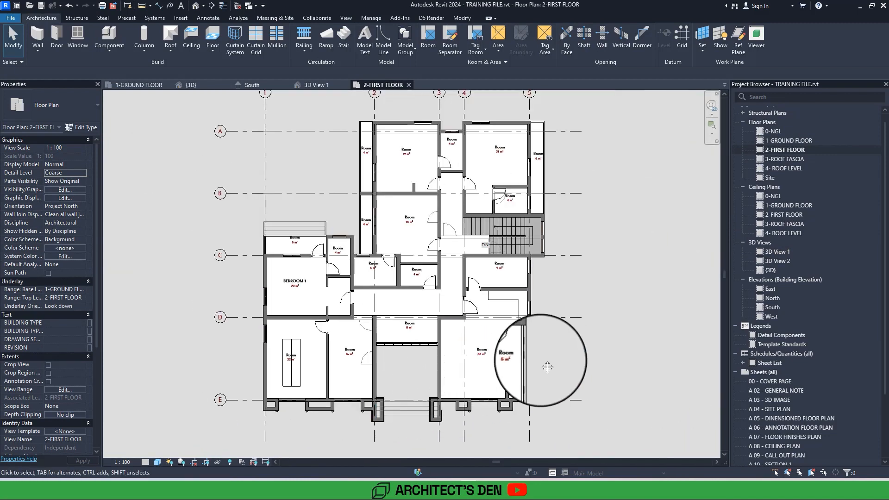
middle_click(540, 361)
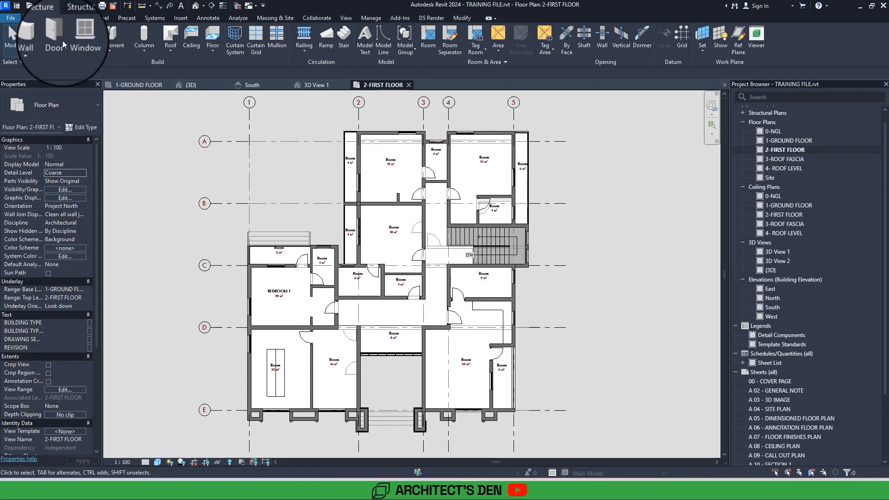
click(106, 55)
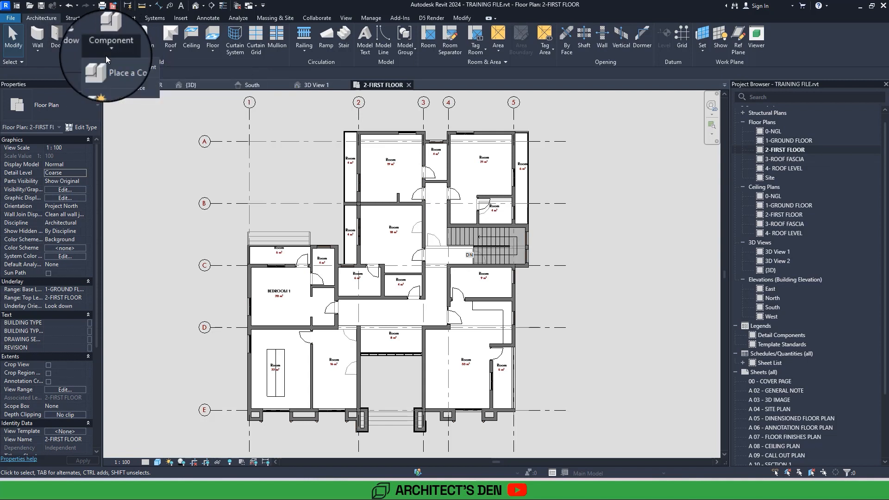
click(119, 89)
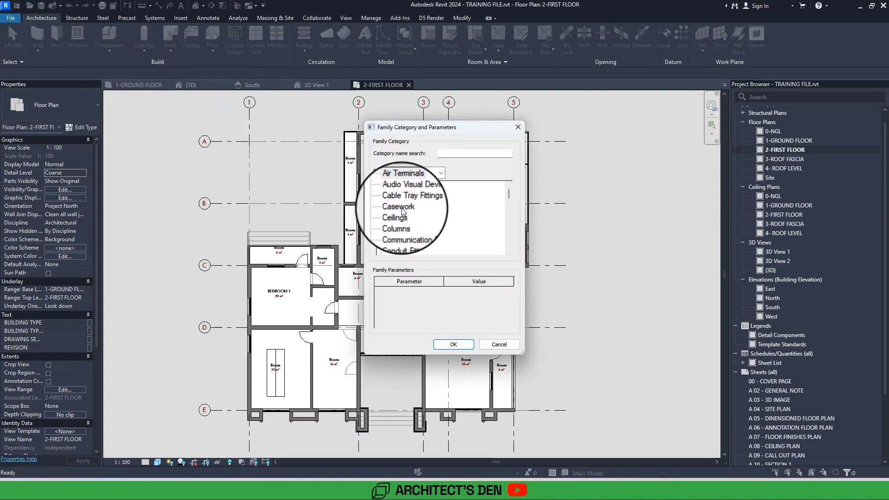
click(455, 344)
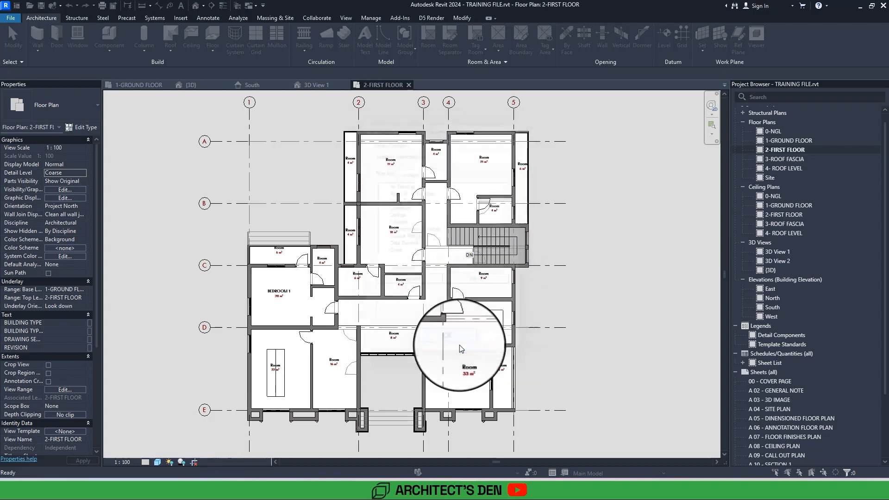
click(428, 260)
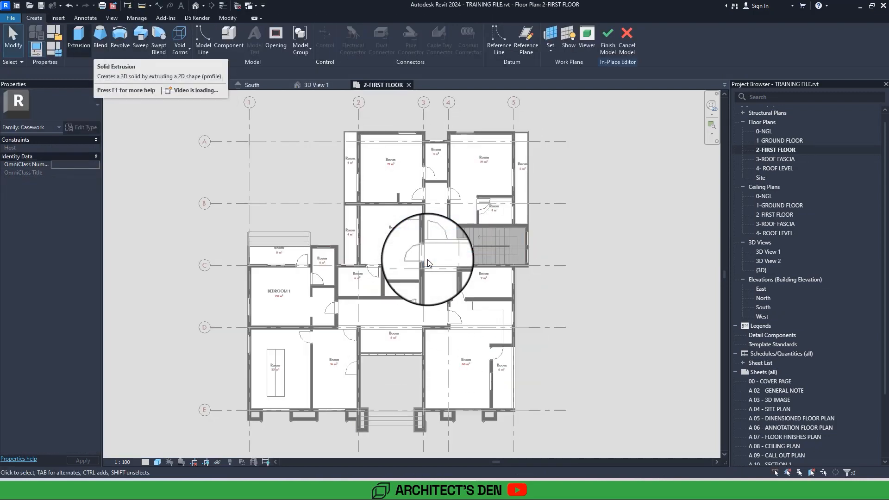
Start a Sweep and sketch its path from the outer front wall corner near grids 1 and E along the side to the balcony slab corner.
click(140, 39)
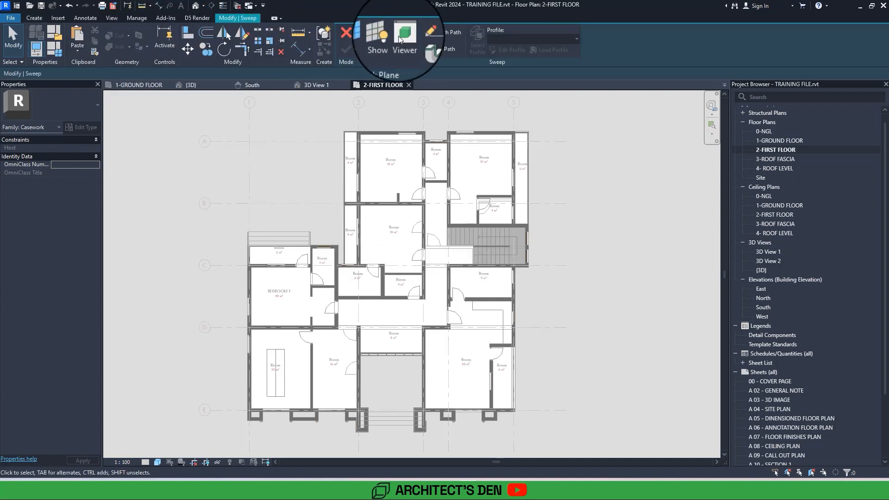
click(442, 34)
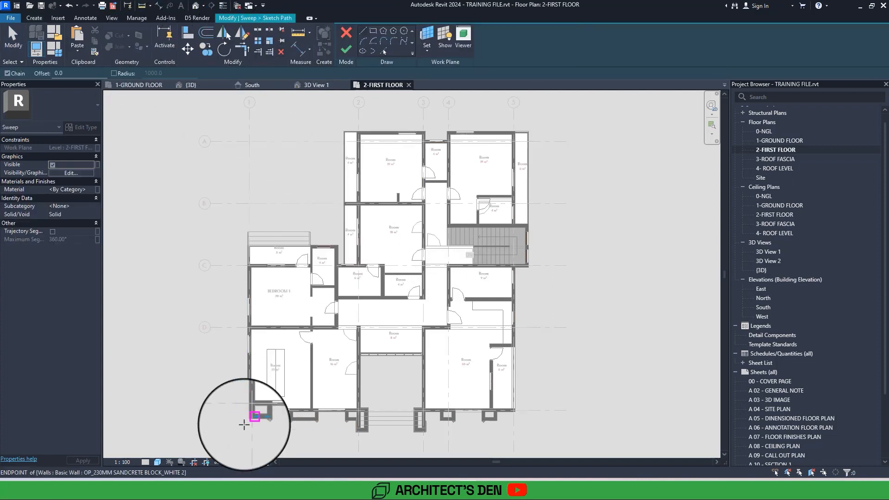
scroll(244, 424, up, 5)
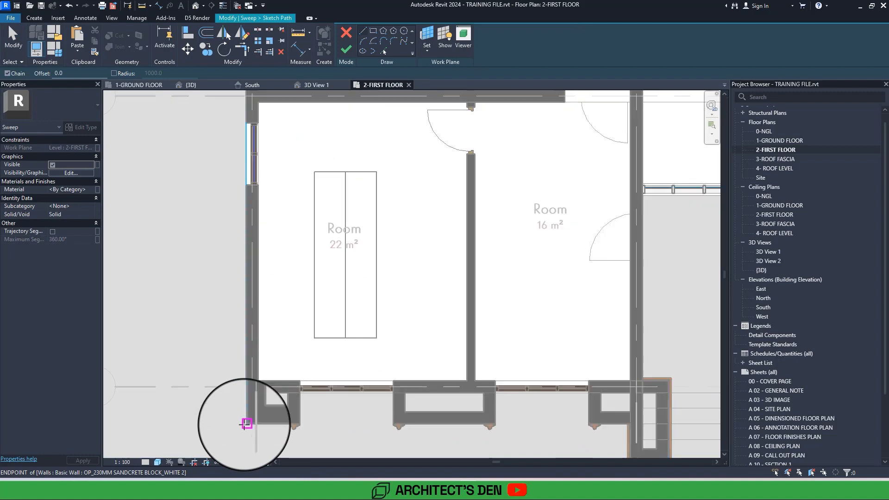
scroll(246, 419, down, 5)
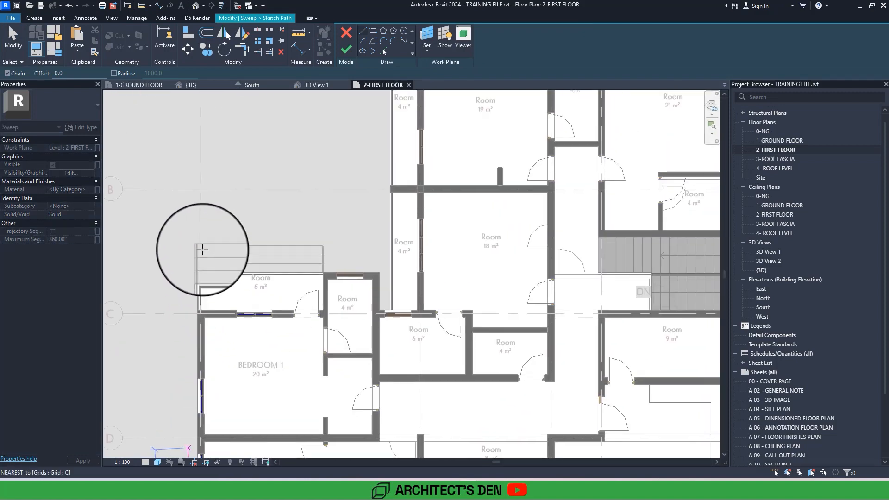
scroll(202, 249, up, 3)
click(204, 249)
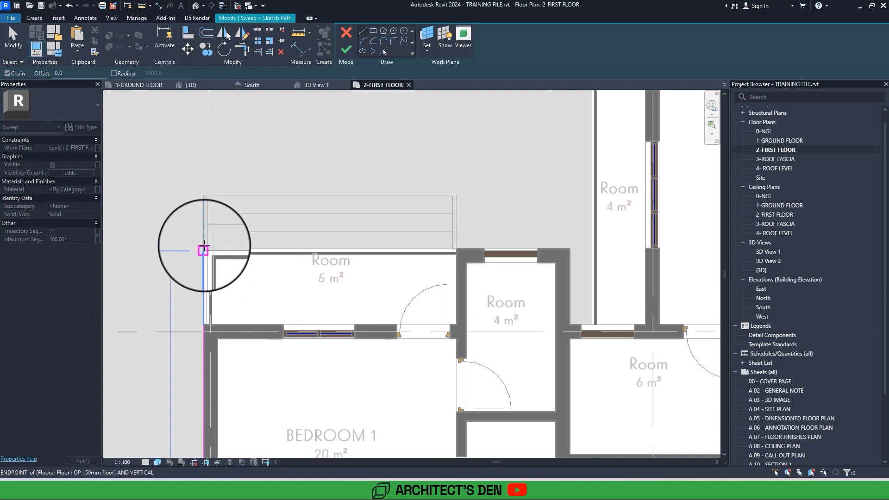
Continue the sweep path 6130 mm past the balcony, around the small room's outer corner and across to the long balcony's edge.
click(570, 248)
click(570, 325)
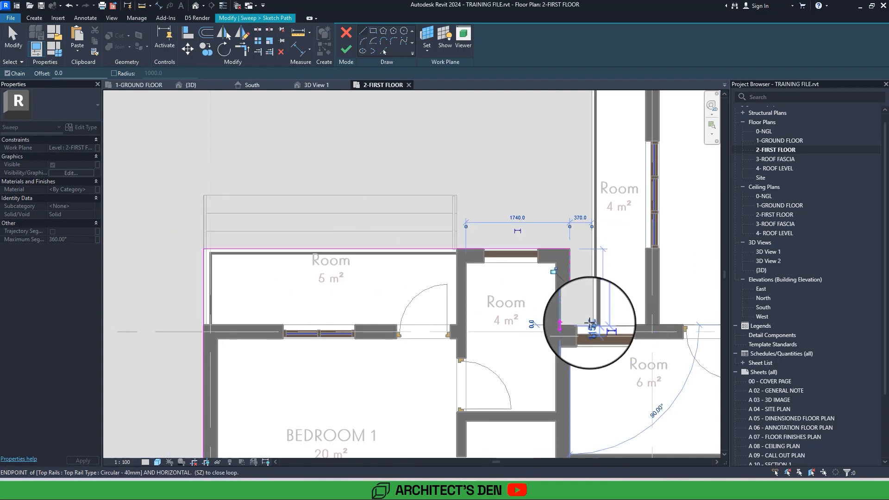
scroll(591, 325, up, 2)
click(589, 323)
scroll(590, 323, down, 3)
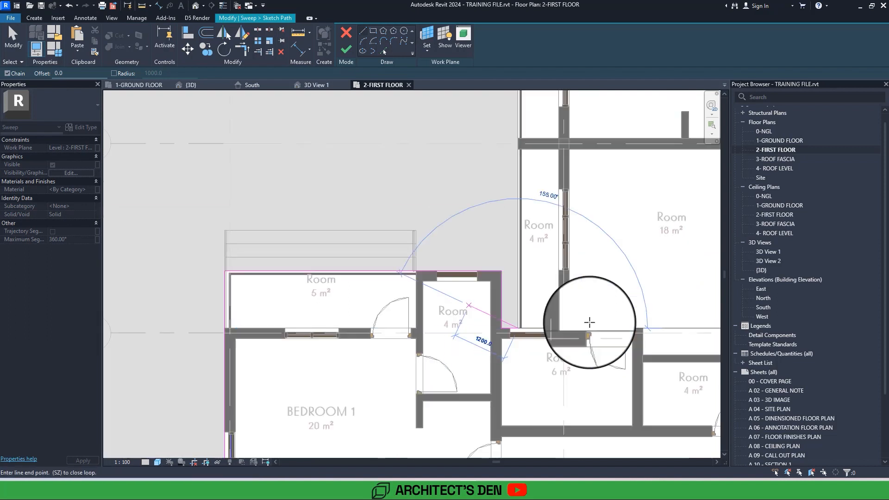
Continue the sweep path along the long balcony's outer edge to its rear corner, and 5530 mm along the rear wall to grid 3.
middle_drag(589, 116, 499, 389)
click(430, 199)
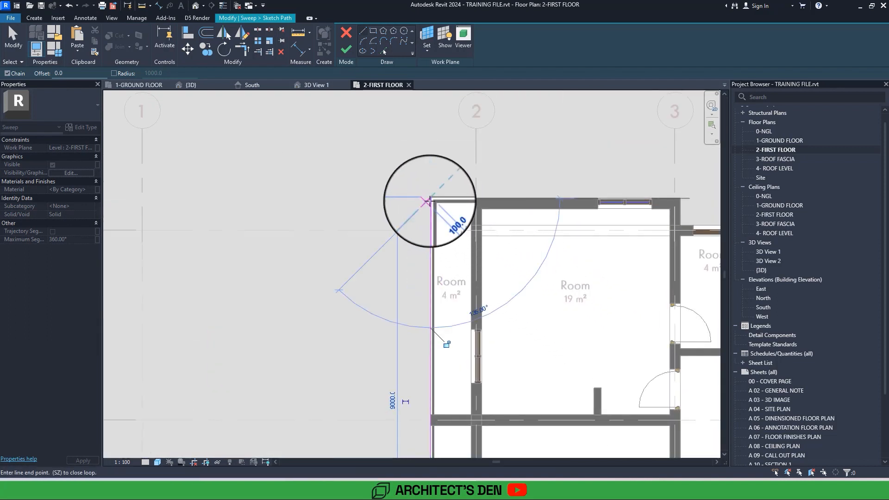
middle_drag(606, 203, 259, 199)
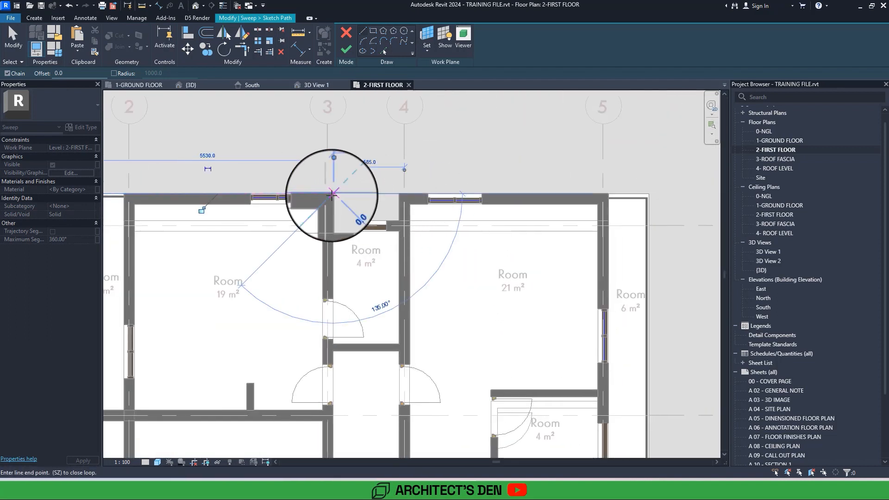
middle_drag(331, 195, 508, 198)
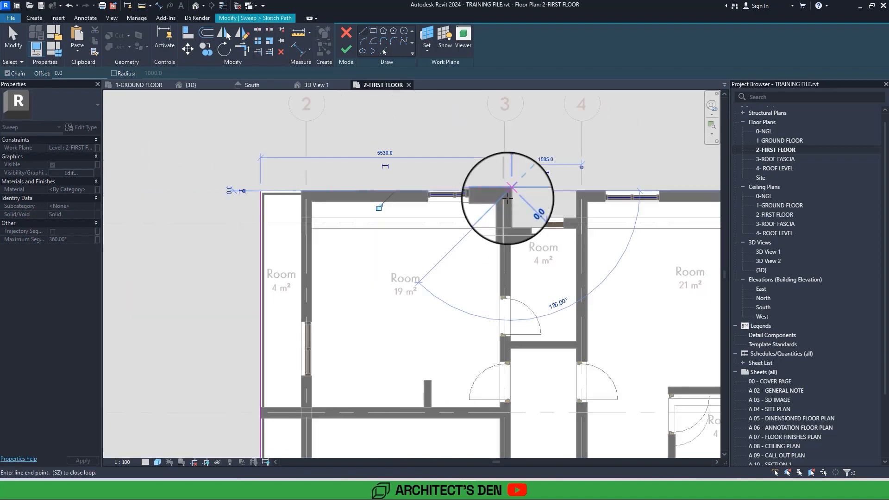
scroll(508, 198, down, 3)
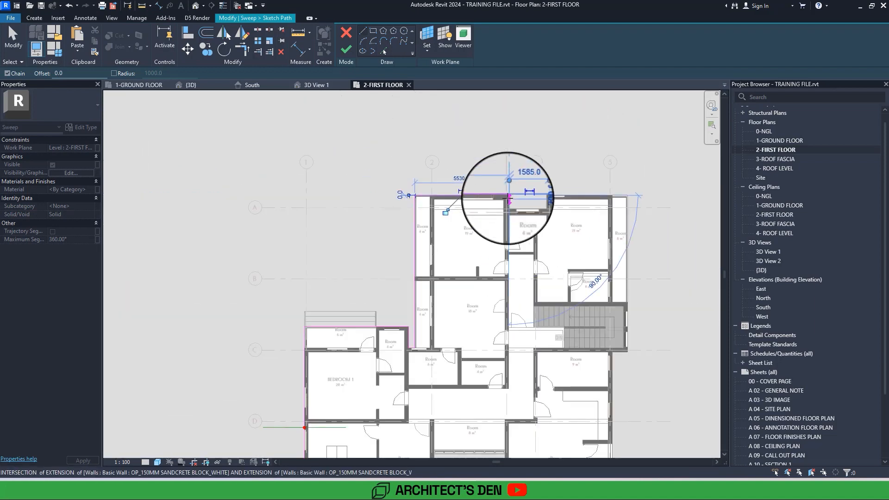
middle_drag(409, 327, 469, 225)
key(Escape)
key(Escape)
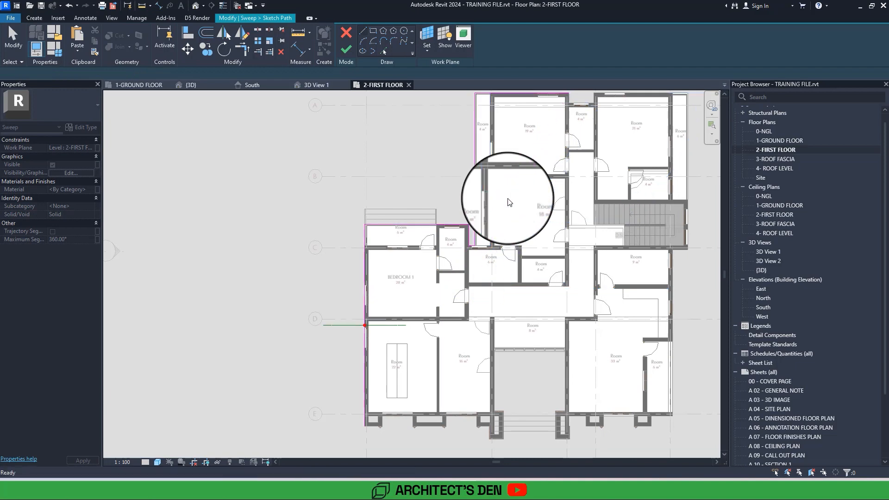
Add a short path segment from the rear wall corner at grid 3 inward to the recessed wall between grids 3 and 4.
middle_drag(508, 199, 479, 292)
drag(551, 207, 424, 169)
scroll(422, 173, up, 3)
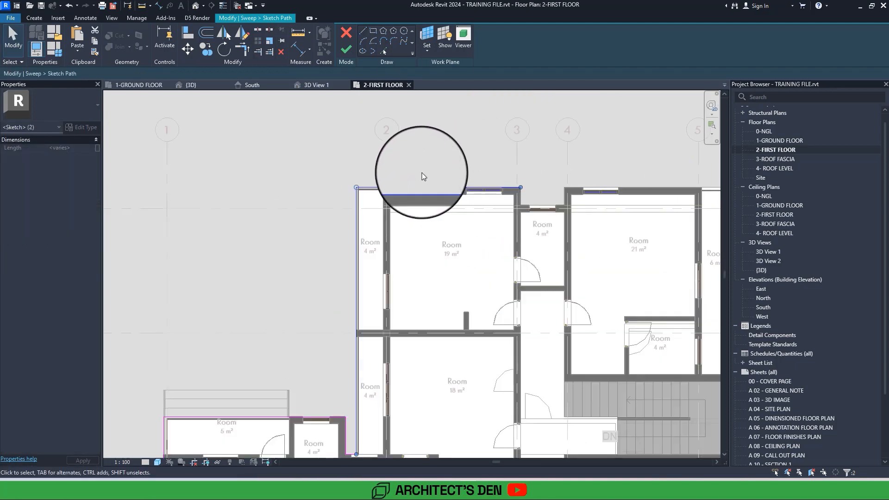
middle_drag(556, 153, 418, 177)
click(418, 176)
scroll(376, 215, up, 4)
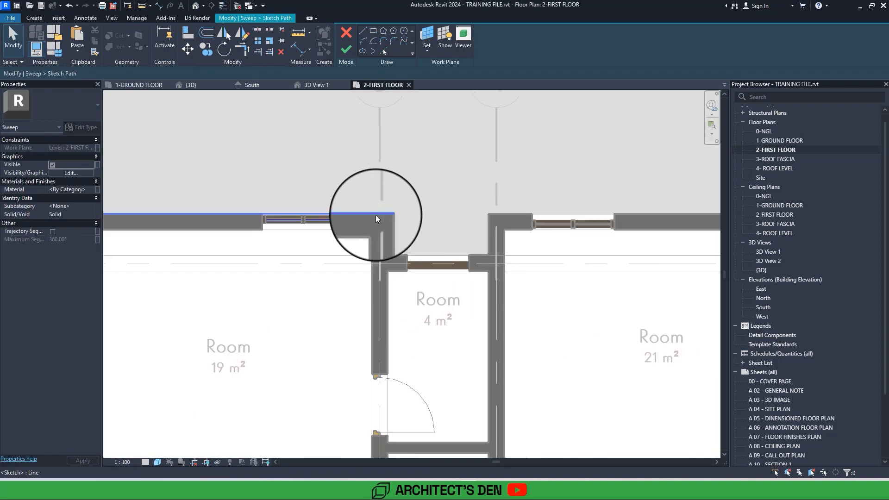
click(376, 215)
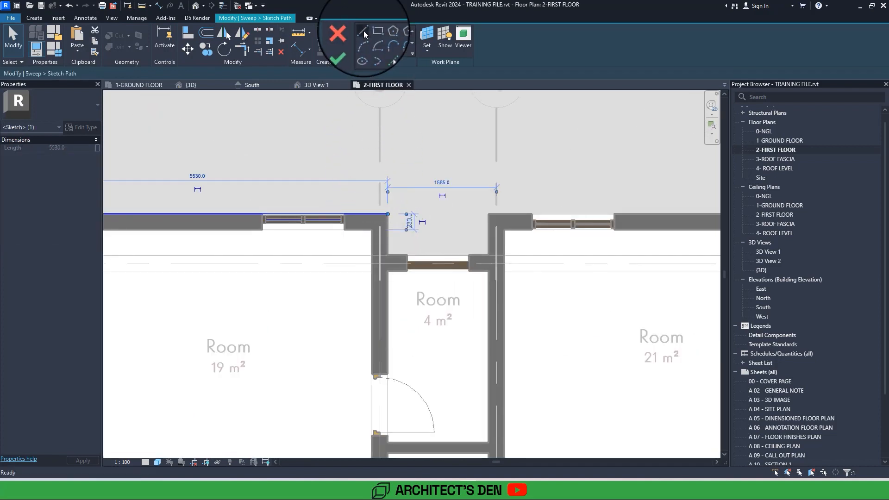
click(364, 33)
click(388, 213)
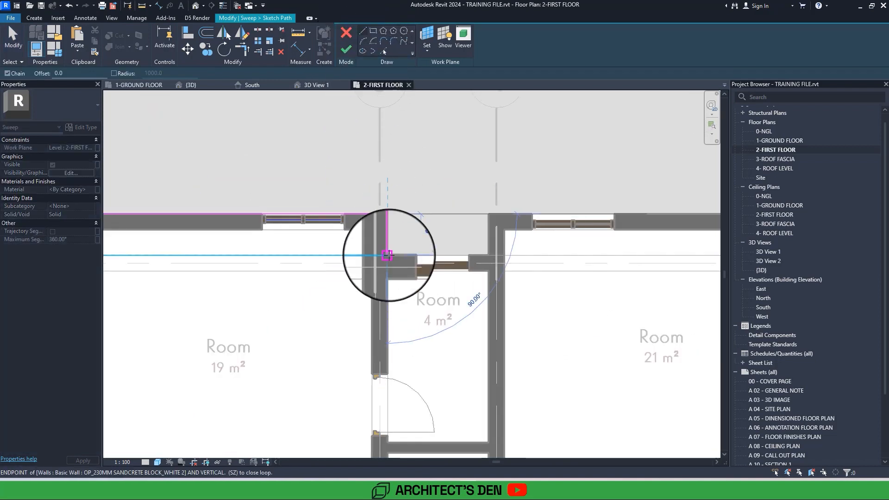
click(388, 255)
scroll(388, 255, down, 2)
key(Escape)
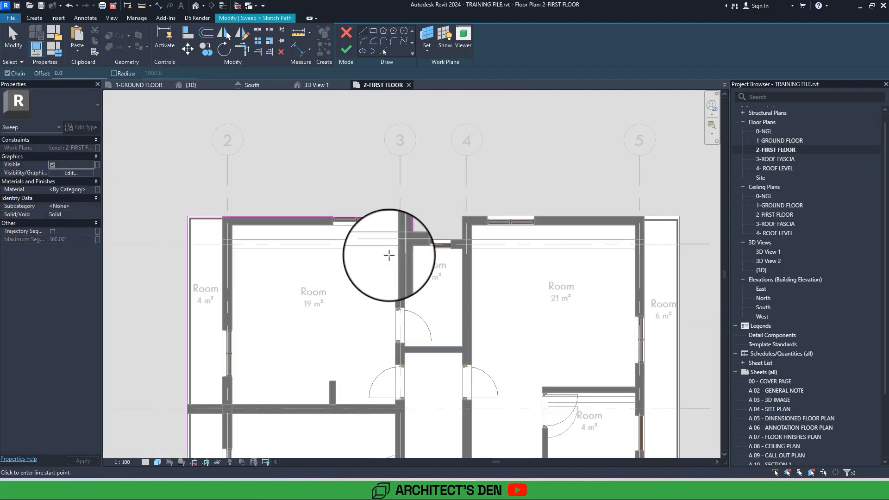
Delete the path segments running around the balconies, the small room and the rear wall.
middle_drag(389, 255, 608, 123)
scroll(389, 255, down, 3)
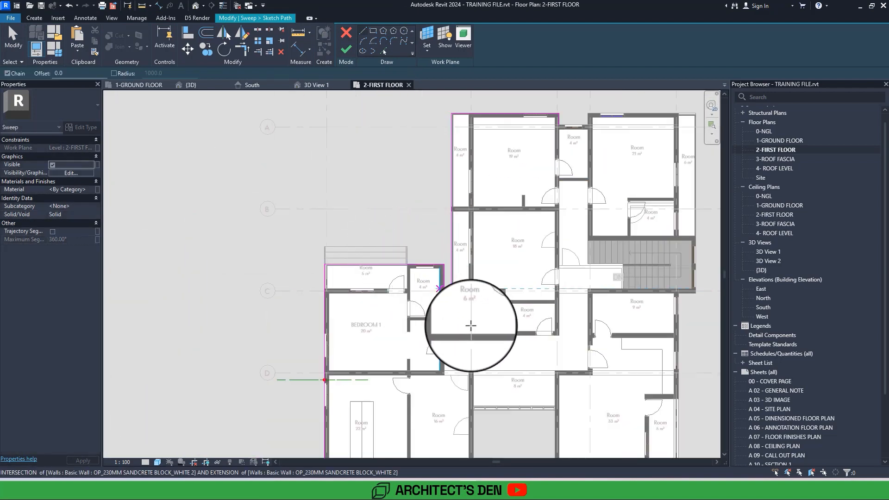
middle_drag(470, 324, 481, 346)
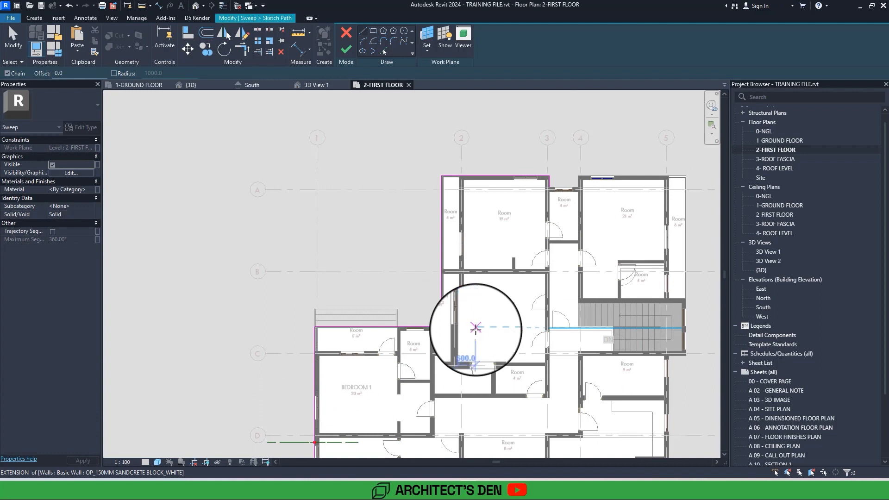
key(Escape)
mouse_move(477, 379)
mouse_down()
mouse_move(410, 187)
mouse_move(410, 148)
mouse_move(402, 149)
mouse_move(528, 199)
mouse_move(463, 160)
mouse_move(348, 150)
mouse_up()
key(Escape)
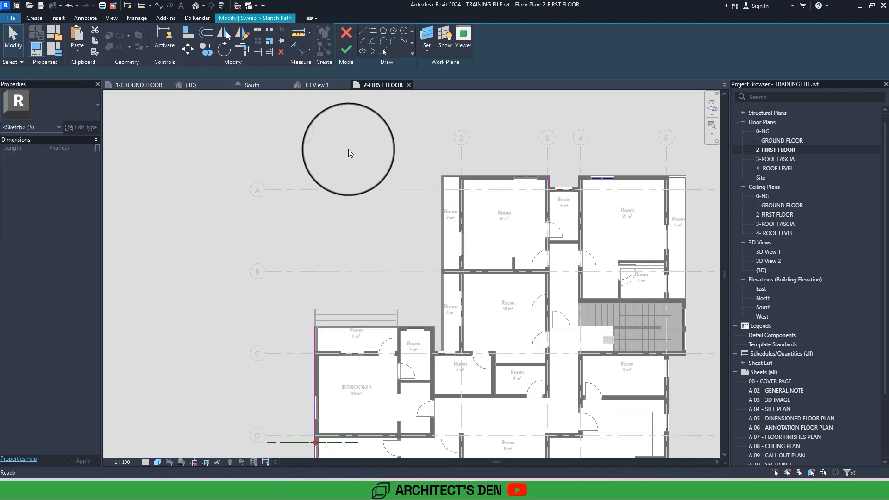
Shorten the side path segment along grid 1 so it ends at the Bedroom 1 wall corner near grid C.
scroll(351, 157, up, 4)
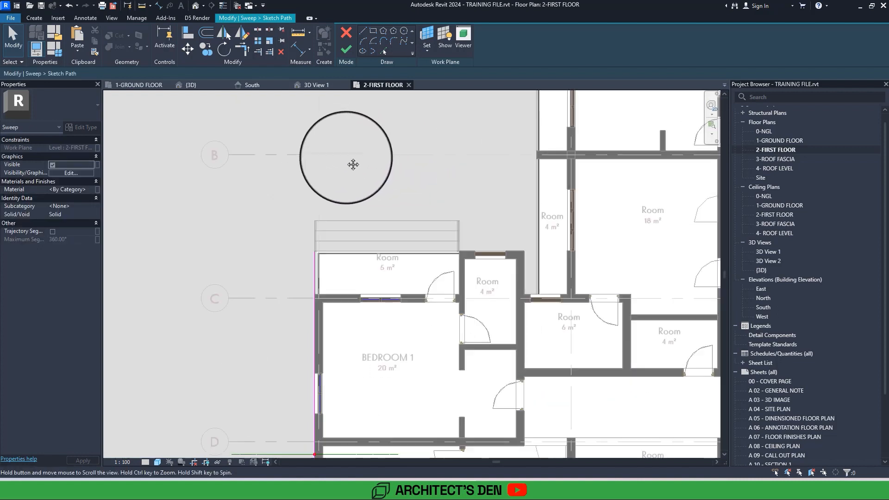
click(333, 207)
click(330, 199)
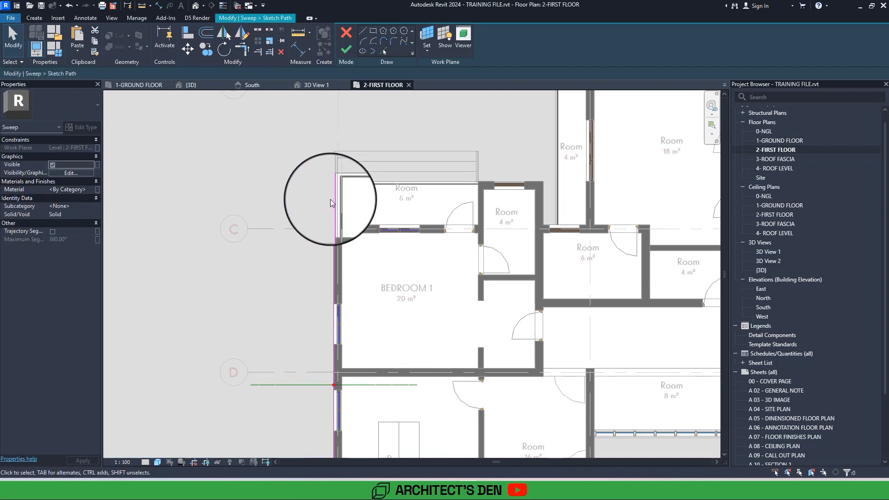
scroll(338, 197, up, 2)
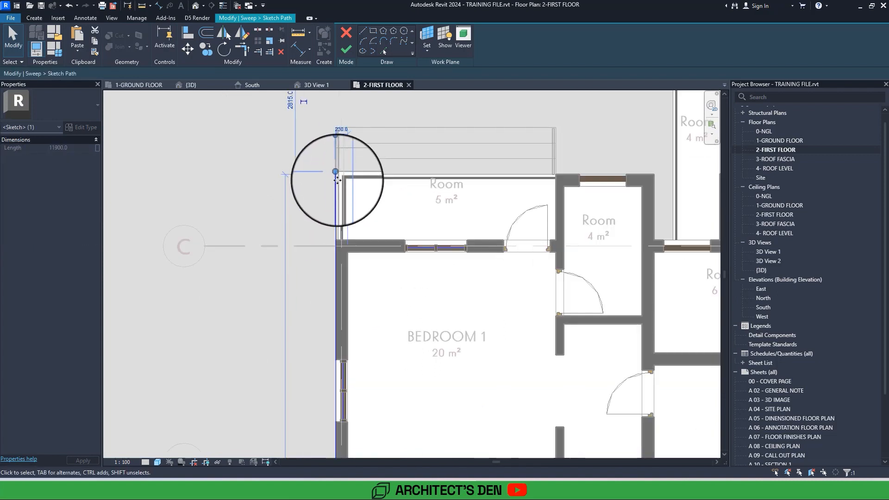
click(335, 206)
drag(336, 217, 338, 241)
key(z)
key(f)
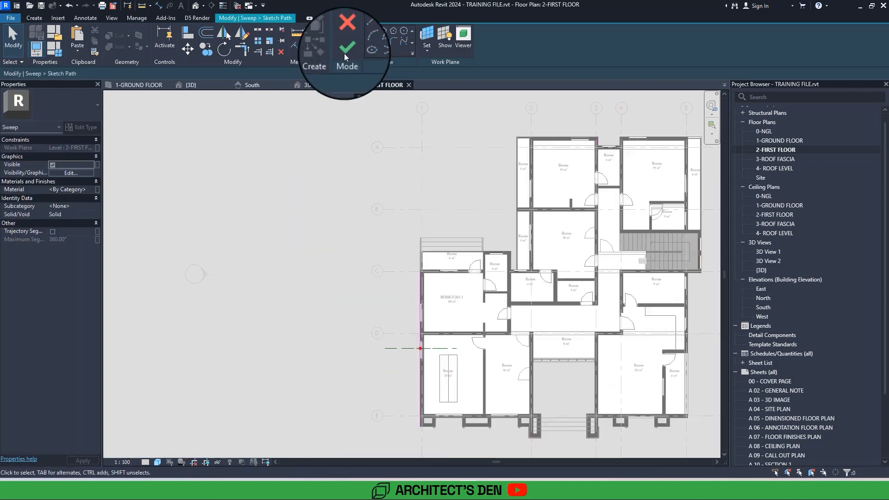
Delete the stray path segment at the rear recess near grid 3 and finish the sweep path.
click(346, 50)
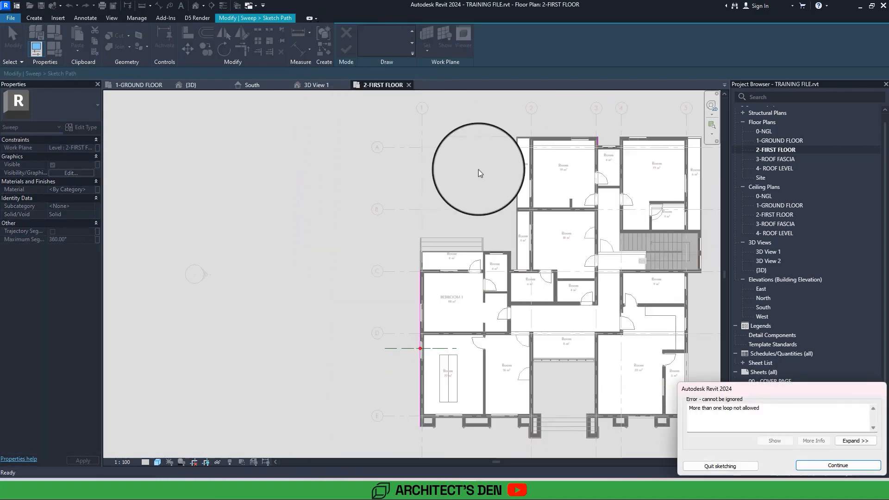
click(816, 467)
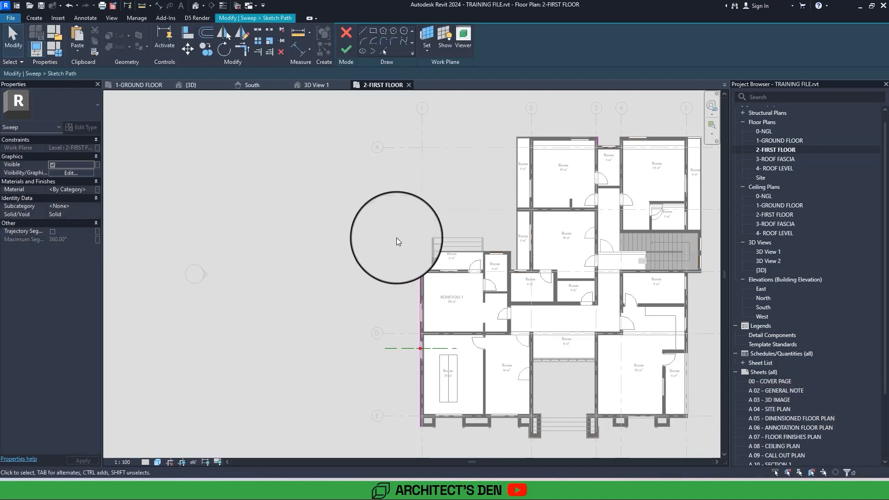
middle_drag(591, 187, 439, 262)
scroll(435, 262, down, 1)
scroll(332, 191, down, 2)
mouse_move(332, 191)
mouse_down()
mouse_move(575, 321)
mouse_move(596, 351)
mouse_up()
key(Delete)
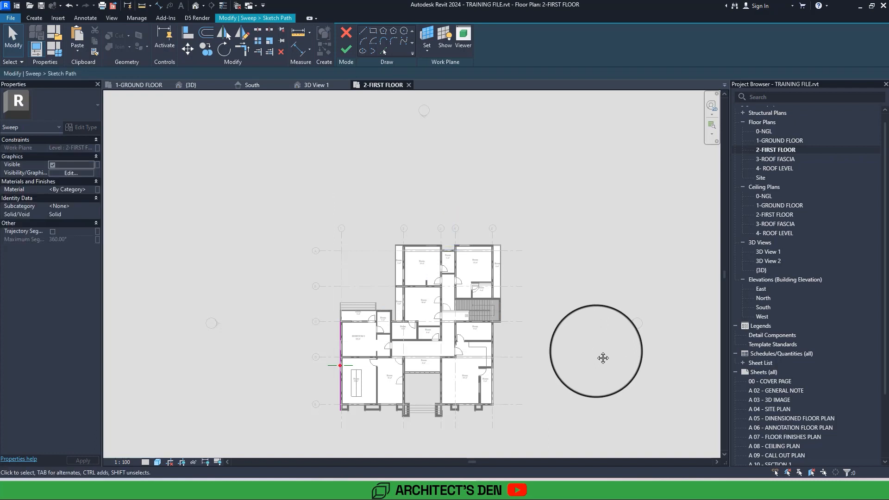
middle_drag(596, 351, 644, 281)
scroll(518, 254, up, 2)
click(350, 48)
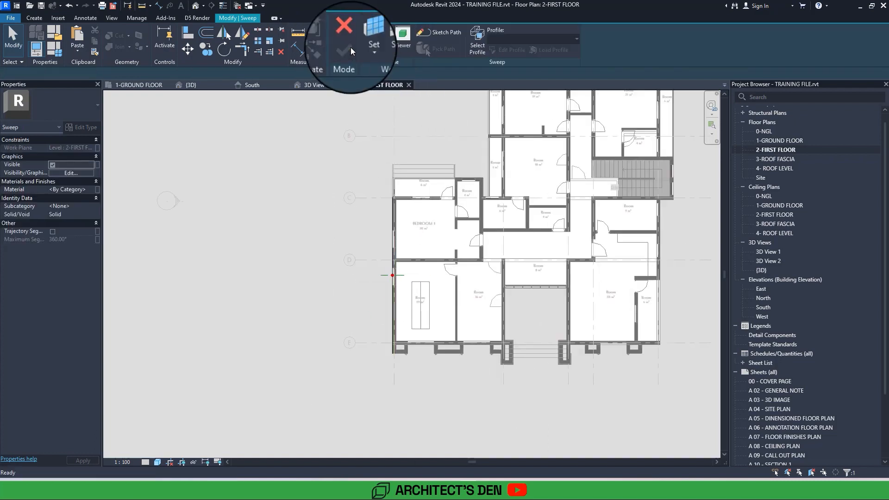
Open the South elevation and start editing the sweep's profile at the wall edge by grid 1.
double_click(773, 308)
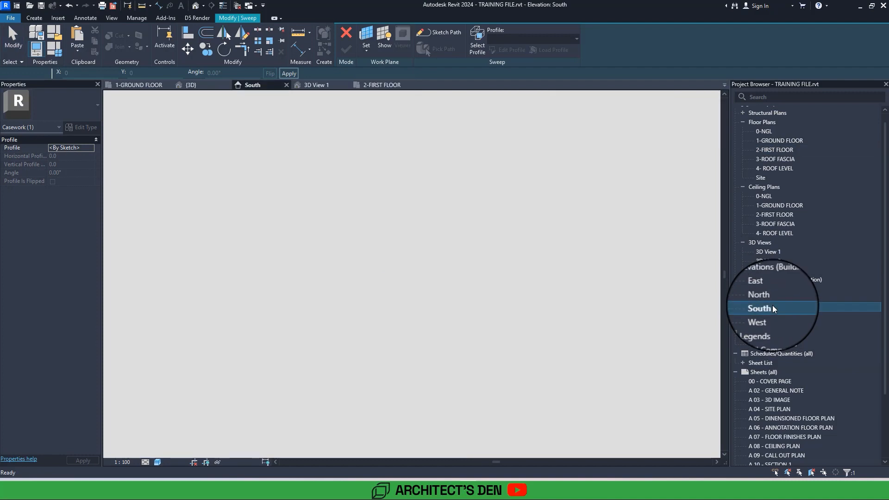
middle_drag(220, 336, 356, 304)
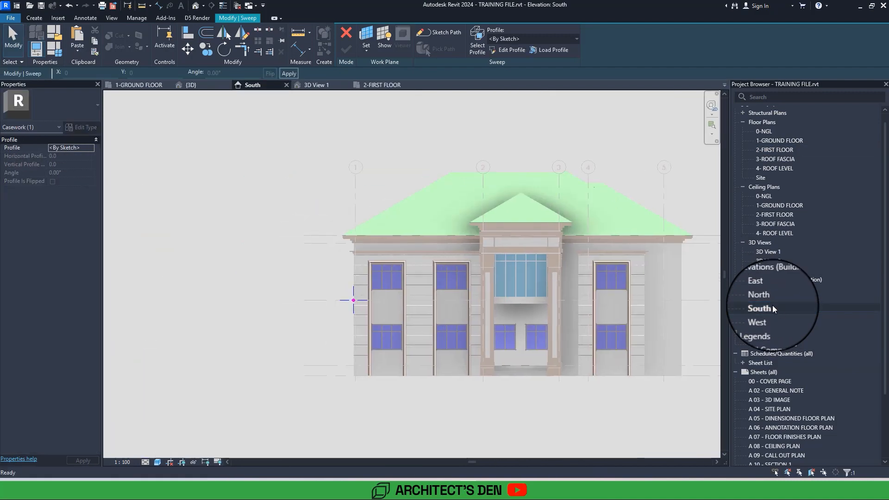
scroll(357, 305, up, 5)
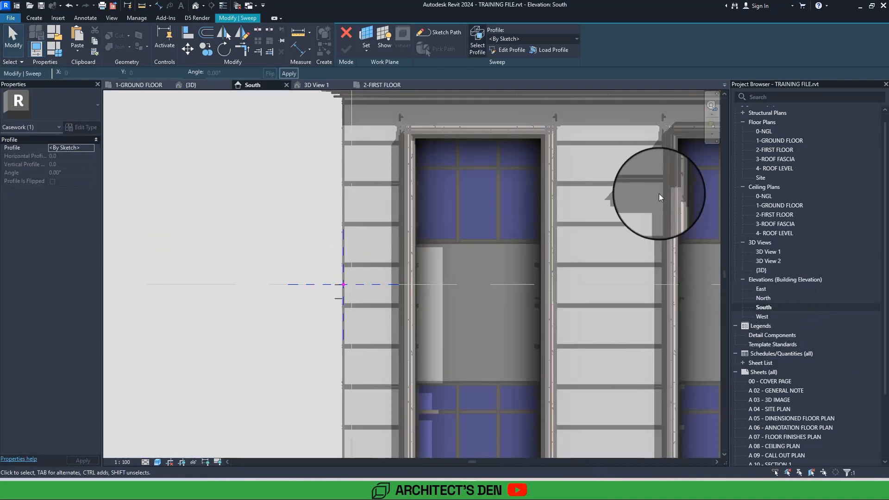
click(512, 48)
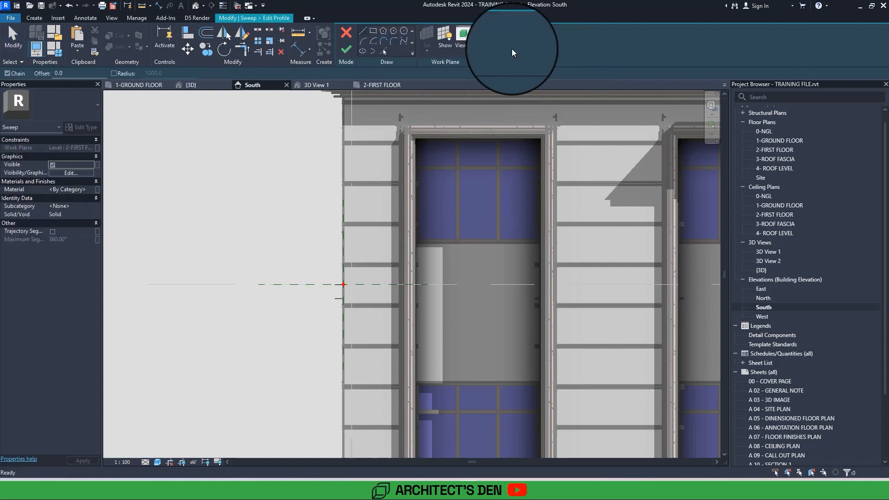
scroll(346, 280, up, 2)
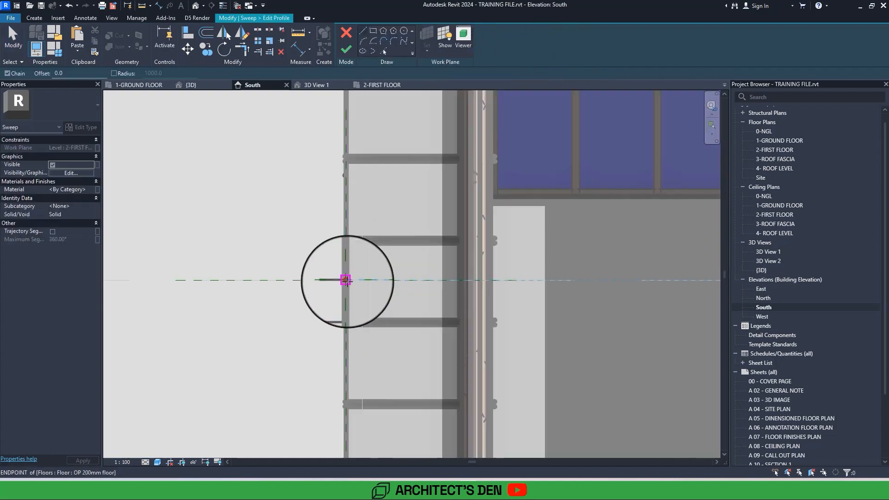
Sketch a closed profile projecting outside the wall, stepped underneath with an outer face about 240 mm high, and finish the sweep.
click(346, 280)
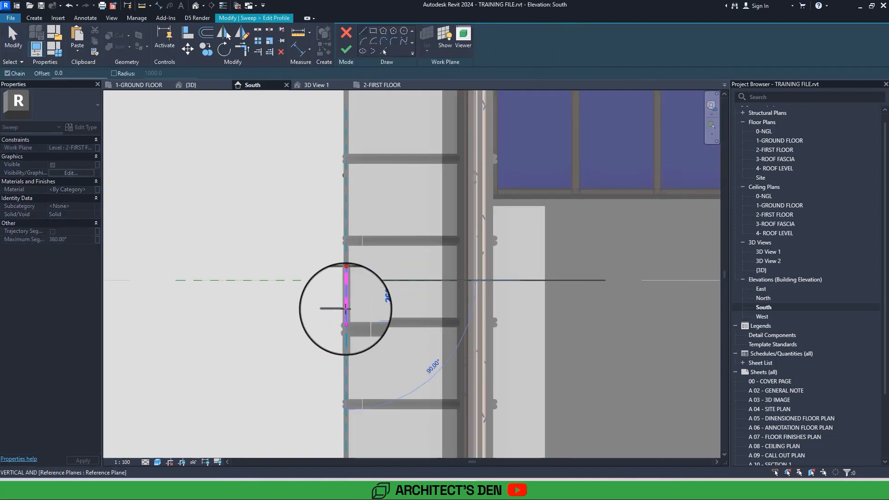
scroll(346, 308, up, 1)
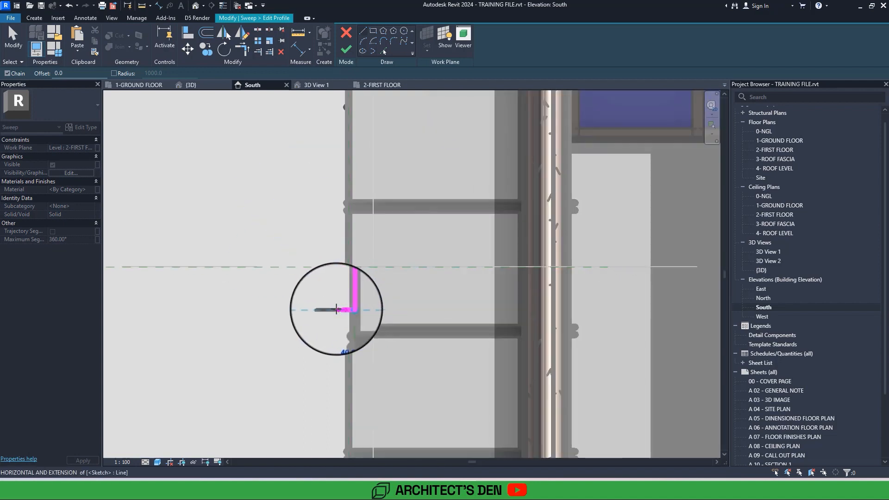
click(349, 310)
click(336, 310)
click(336, 293)
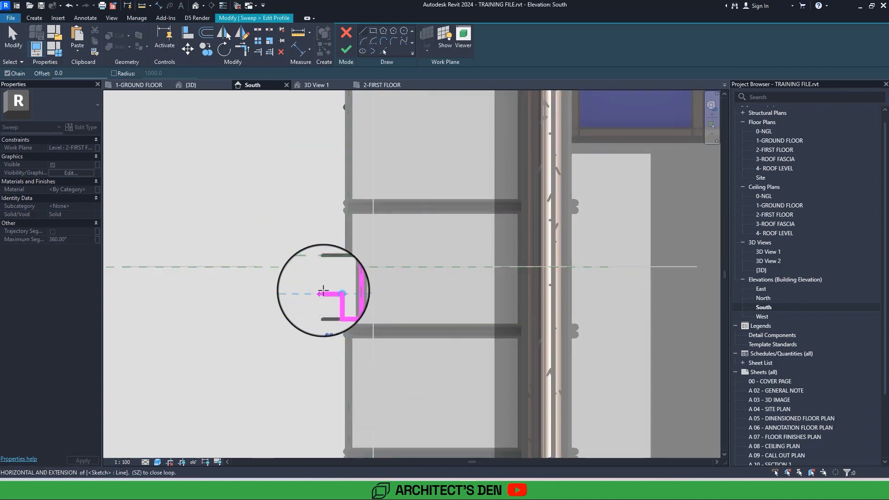
click(323, 293)
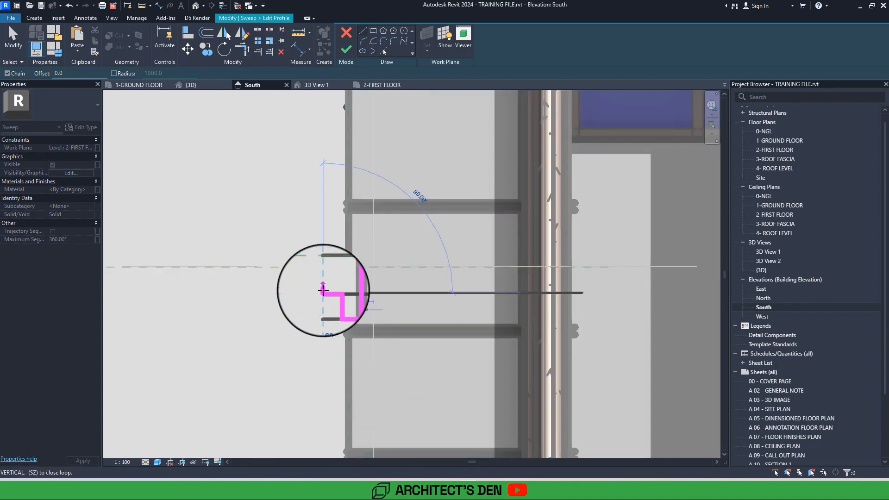
click(328, 241)
click(349, 241)
click(351, 264)
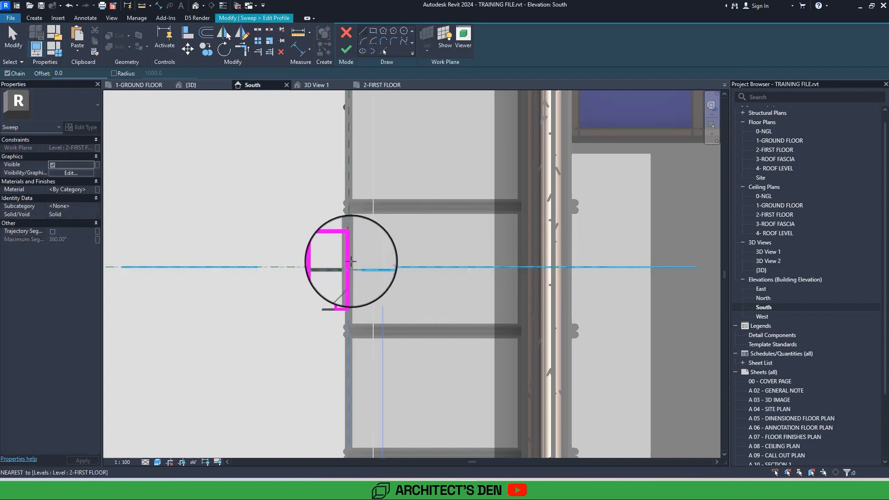
click(346, 50)
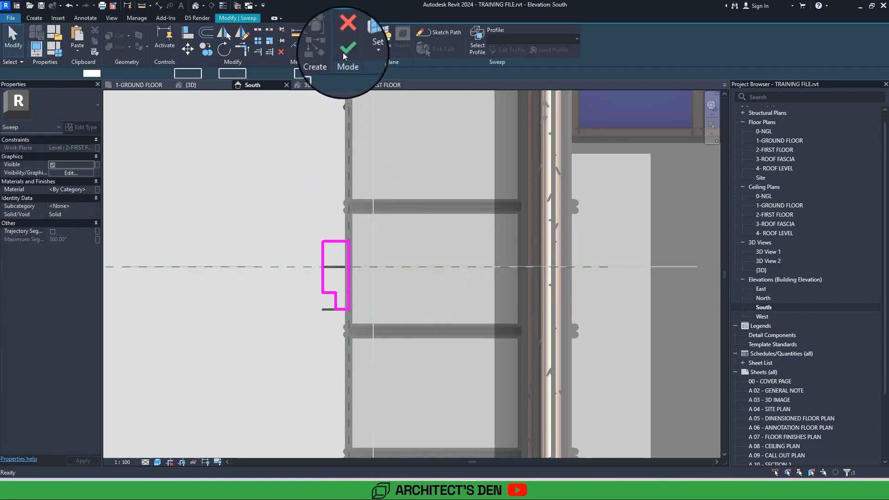
click(342, 51)
Open the default 3D view and inspect the new side-wall band and the opposite side of the house.
click(194, 7)
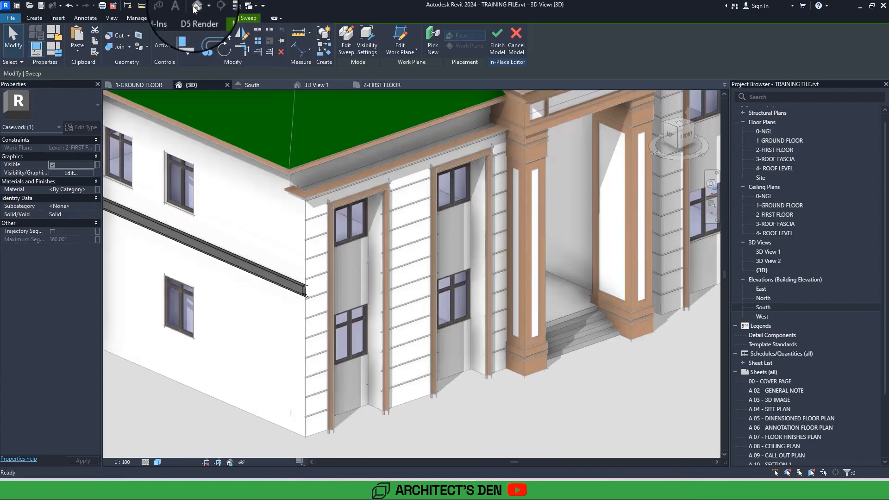
key(Escape)
scroll(379, 345, down, 2)
shift+middle_drag(379, 346, 502, 315)
scroll(460, 287, up, 2)
shift+middle_drag(460, 287, 273, 313)
scroll(308, 305, down, 5)
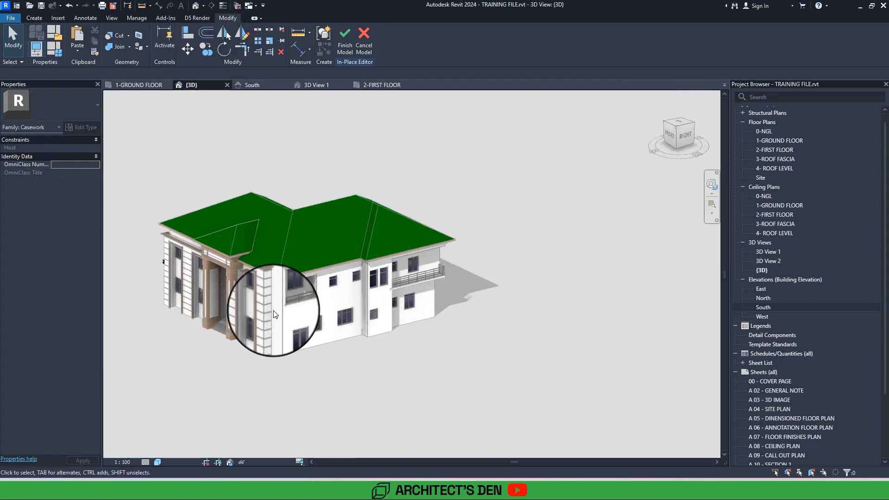
Open the 2-FIRST FLOOR plan and mirror the side-wall sweep to the opposite side about a vertical axis through the entrance's centre.
double_click(776, 138)
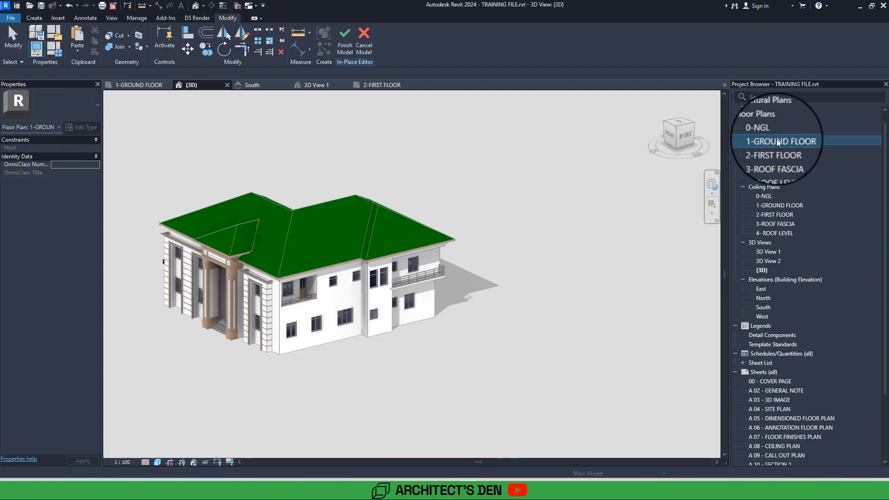
double_click(771, 150)
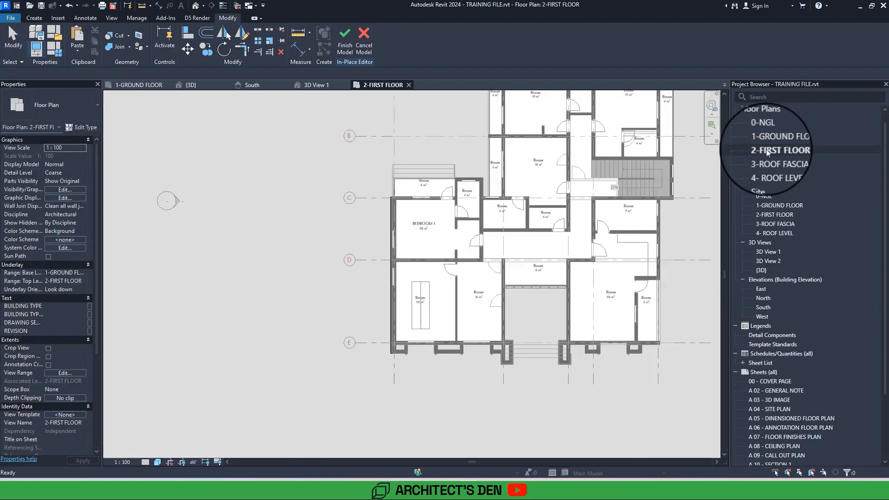
click(391, 332)
middle_drag(489, 323, 391, 327)
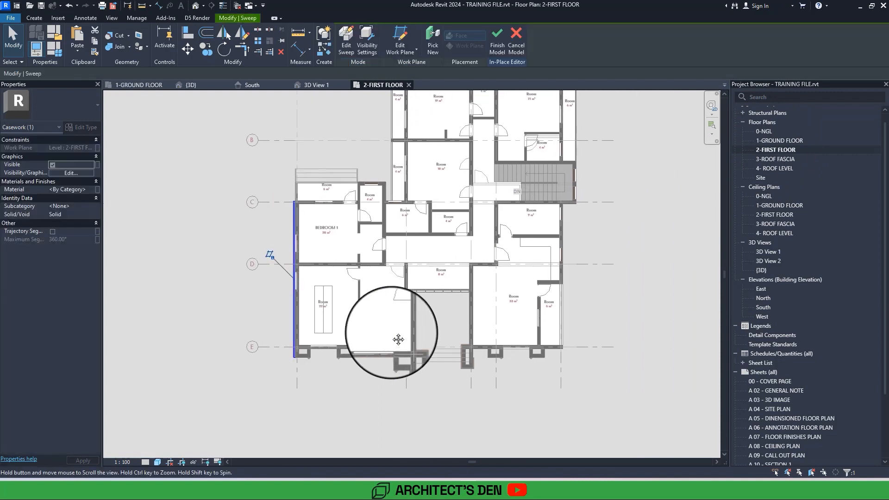
click(241, 34)
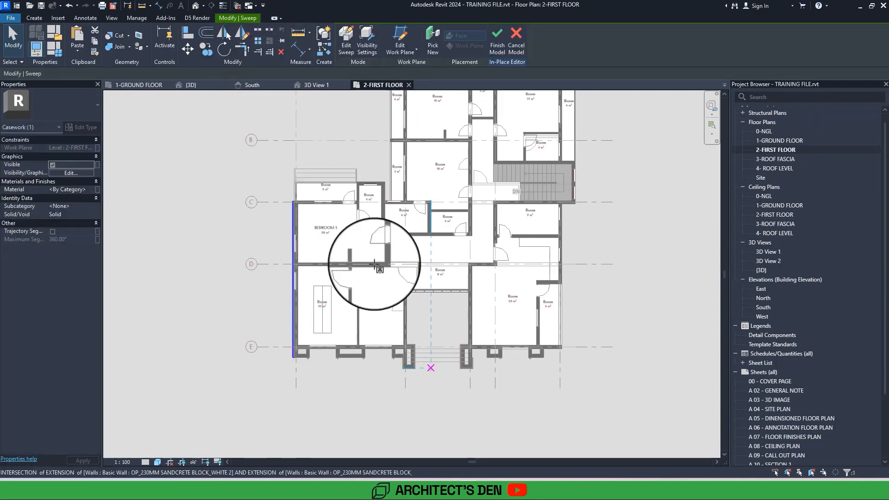
click(431, 361)
click(431, 323)
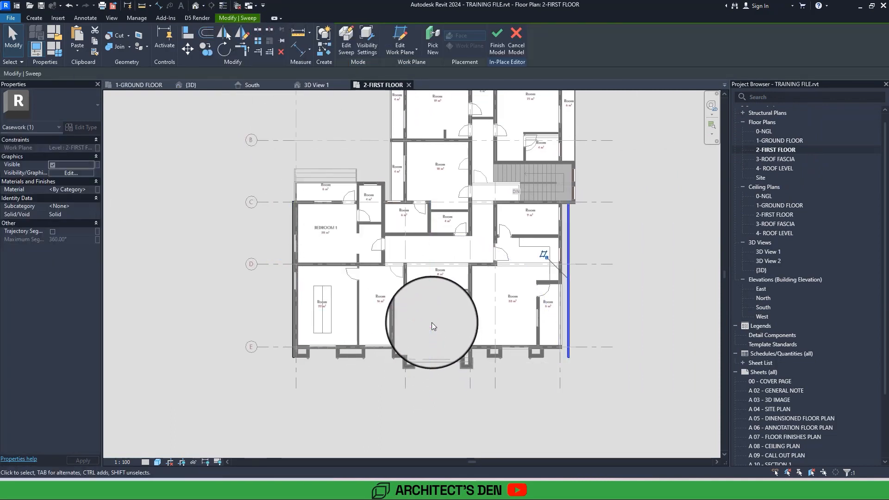
Align the mirrored sweep's inner edge with the outer face of the side wall.
scroll(428, 323, up, 5)
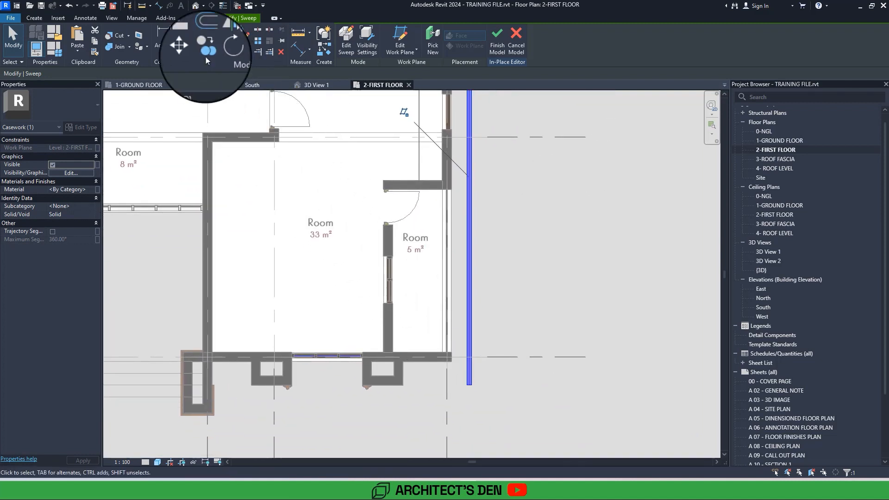
click(187, 34)
scroll(450, 327, up, 2)
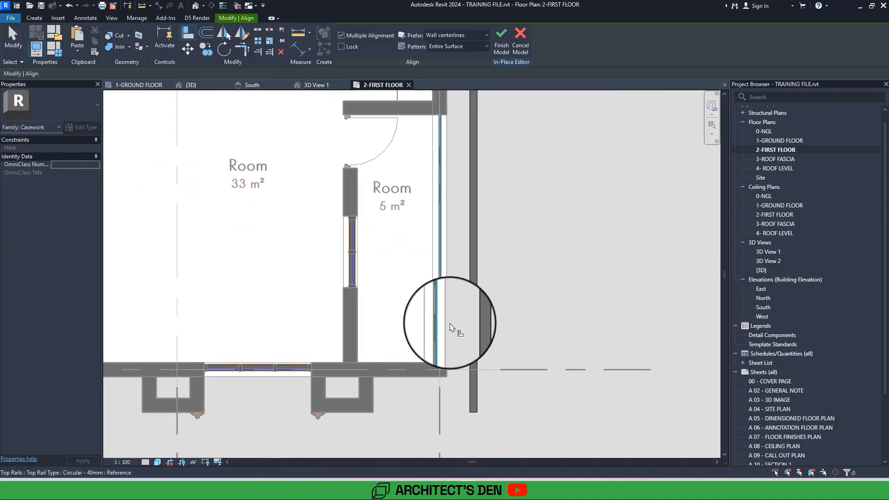
click(448, 327)
click(471, 333)
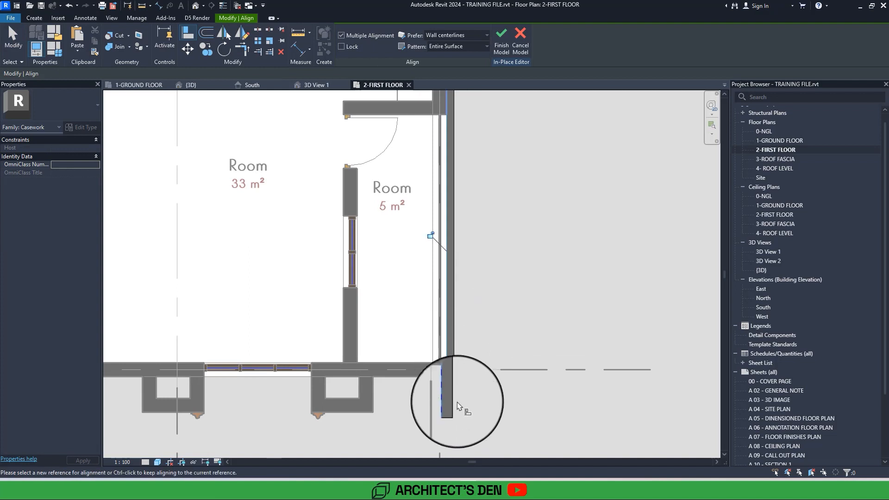
key(Escape)
key(Escape)
Edit the mirrored sweep's path, shortening its front end to the wall corner and adding a segment along the front wall to the nearest pier.
click(455, 408)
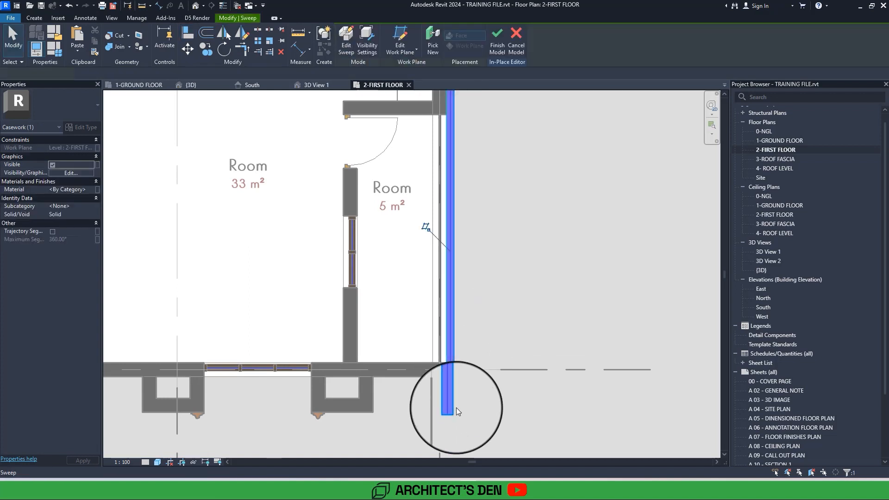
click(443, 405)
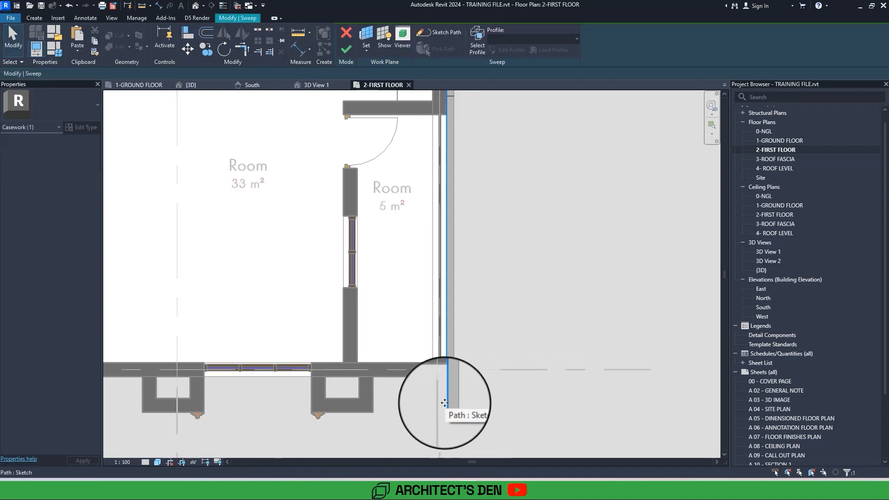
double_click(448, 399)
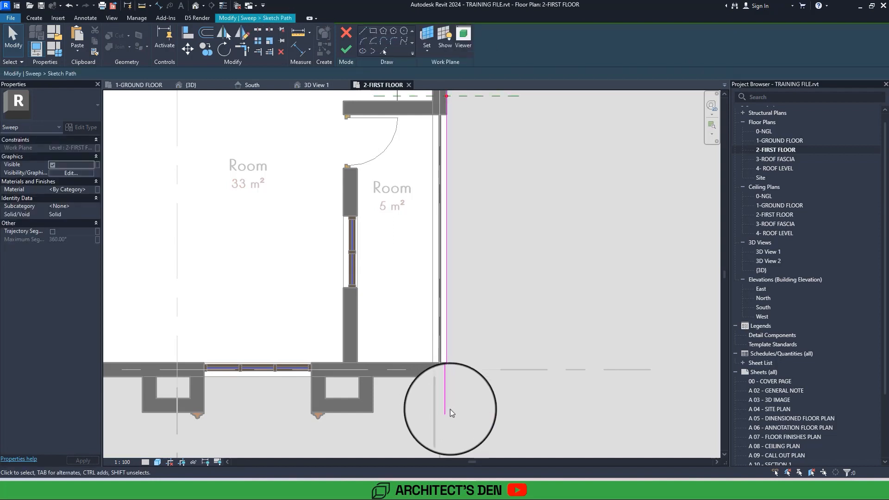
click(447, 411)
drag(448, 413, 447, 376)
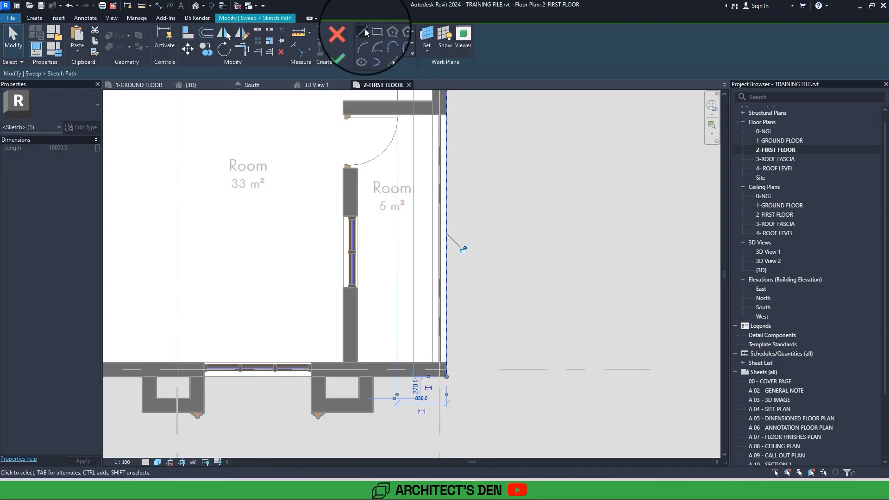
click(448, 375)
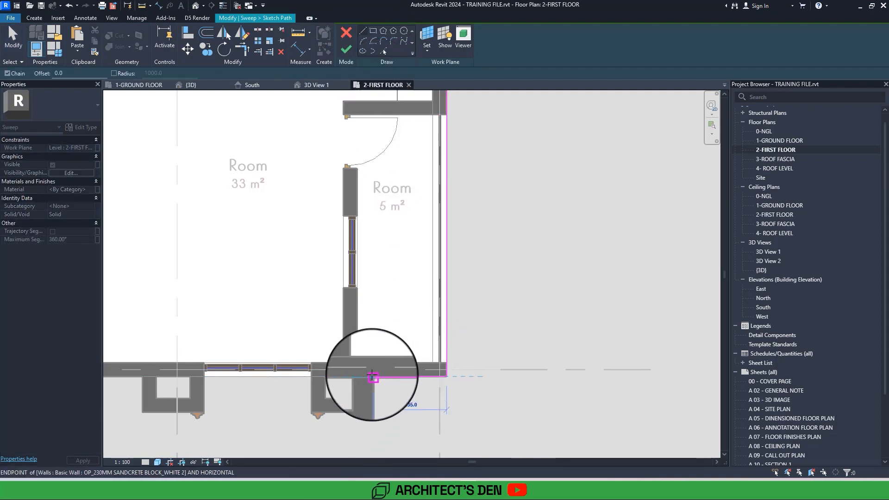
click(373, 375)
key(Escape)
Pull the path's rear end back to the stair wall's face near grid C and finish the path and the sweep.
middle_drag(424, 206, 372, 375)
scroll(413, 345, down, 4)
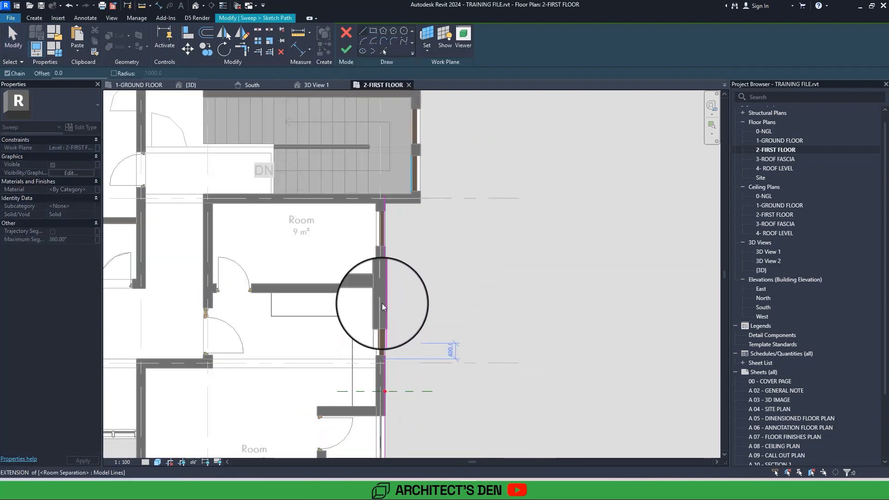
key(Escape)
click(392, 231)
scroll(389, 223, up, 2)
drag(388, 212, 388, 222)
click(342, 50)
click(341, 51)
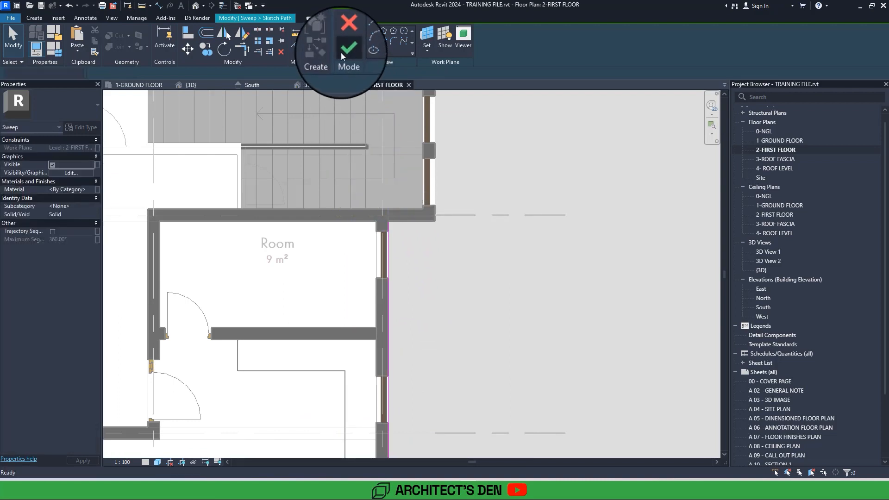
Open the default 3D view and inspect the bands on both side walls of the house.
click(195, 6)
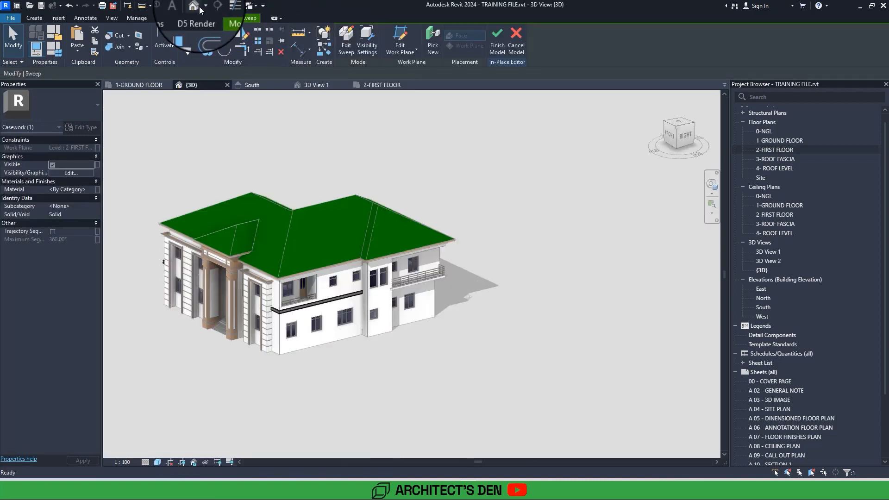
shift+middle_drag(259, 296, 352, 273)
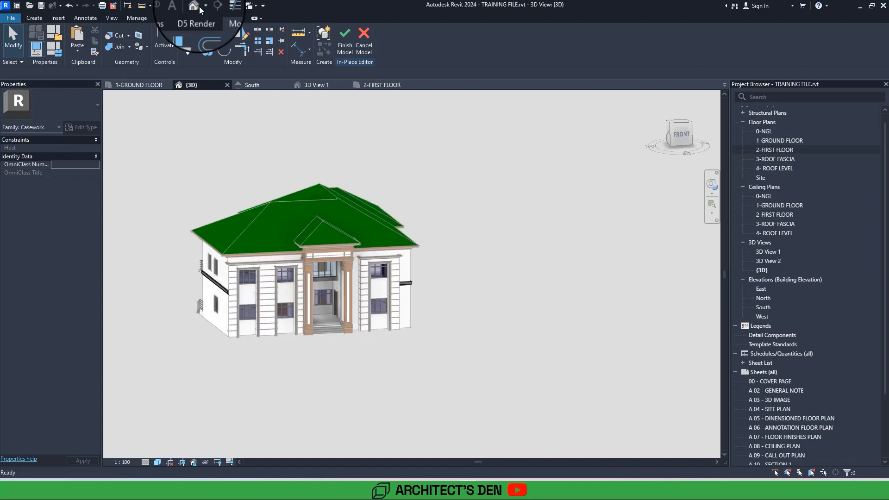
shift+middle_drag(278, 282, 361, 280)
click(198, 7)
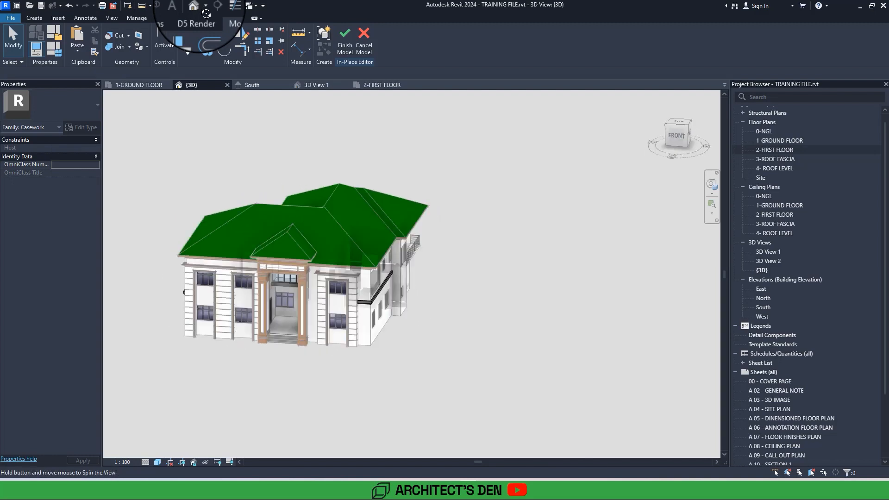
scroll(402, 301, up, 3)
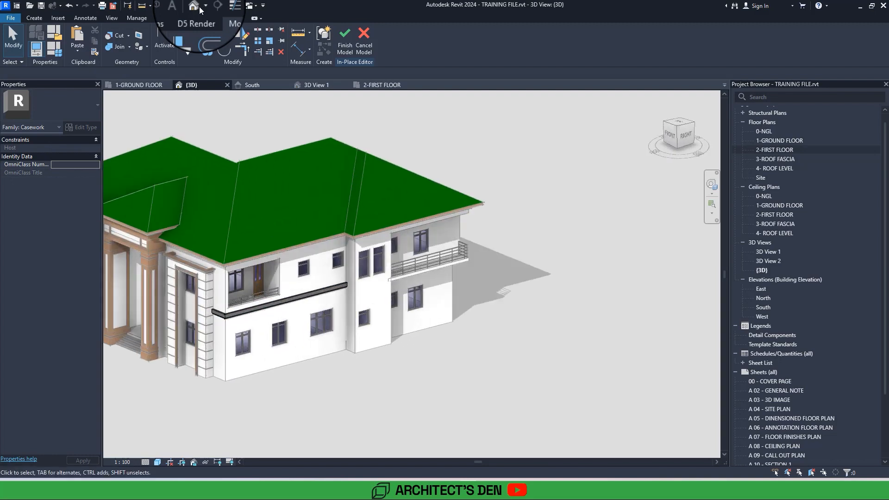
scroll(403, 282, up, 2)
scroll(463, 268, down, 4)
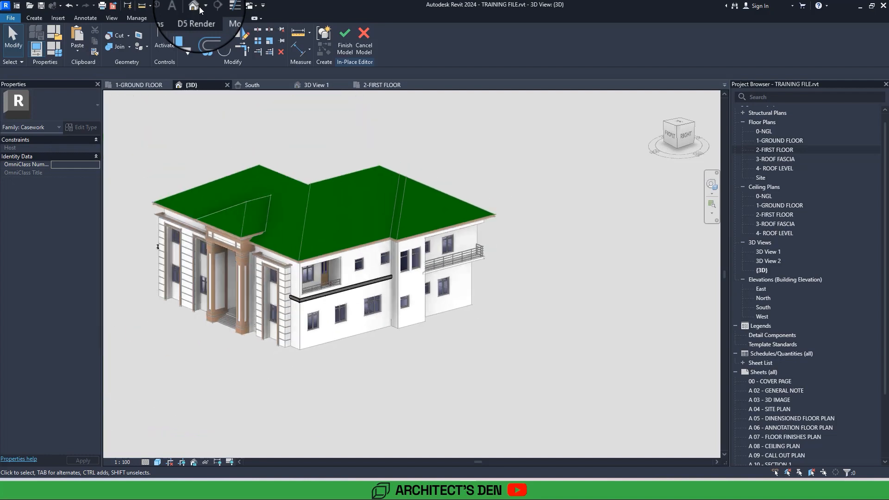
shift+middle_drag(454, 278, 338, 294)
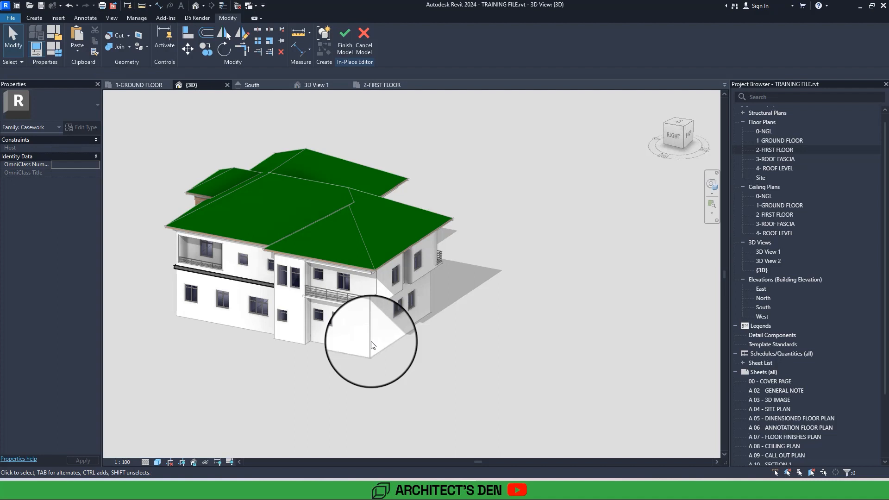
shift+middle_drag(373, 345, 369, 349)
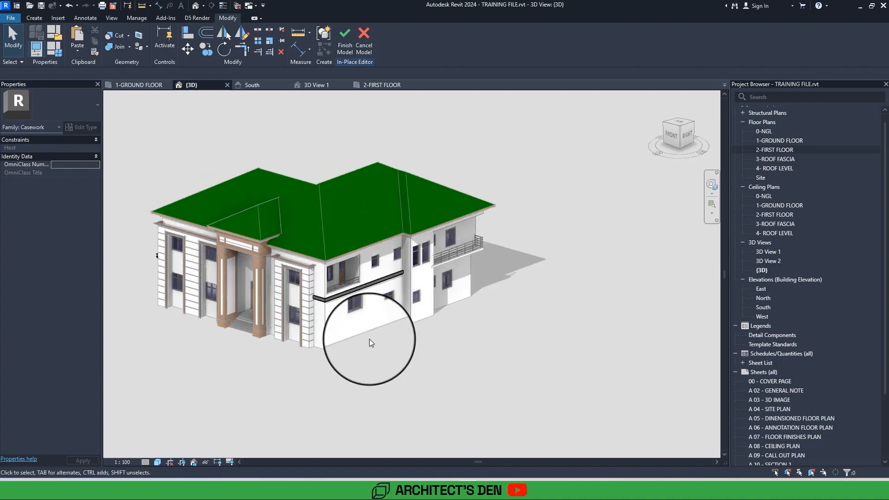
Select both side-wall sweeps and assign them a duplicate of the Render, Tan, Textured(1) material with its default name.
click(342, 301)
shift+middle_drag(341, 301, 223, 340)
ctrl+click(223, 340)
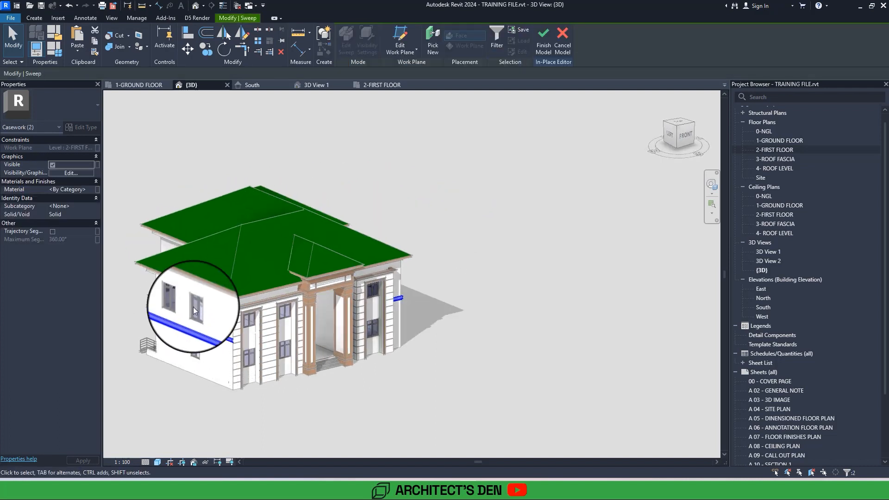
click(88, 188)
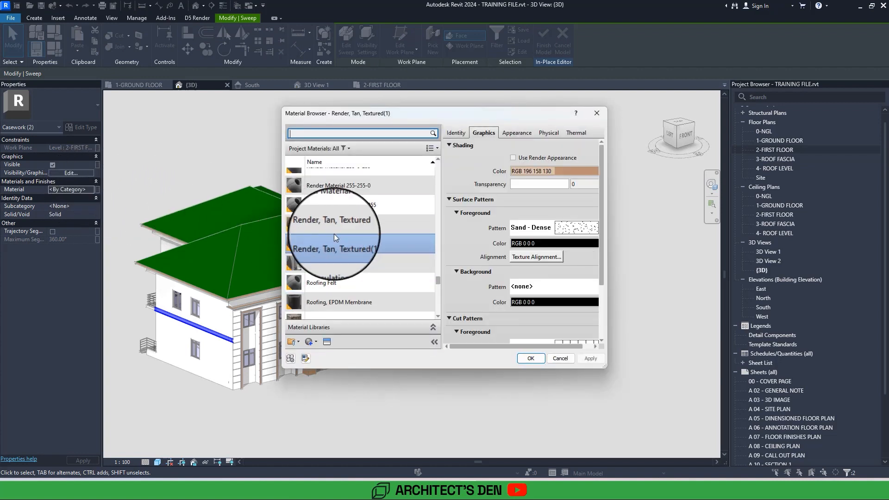
right_click(374, 240)
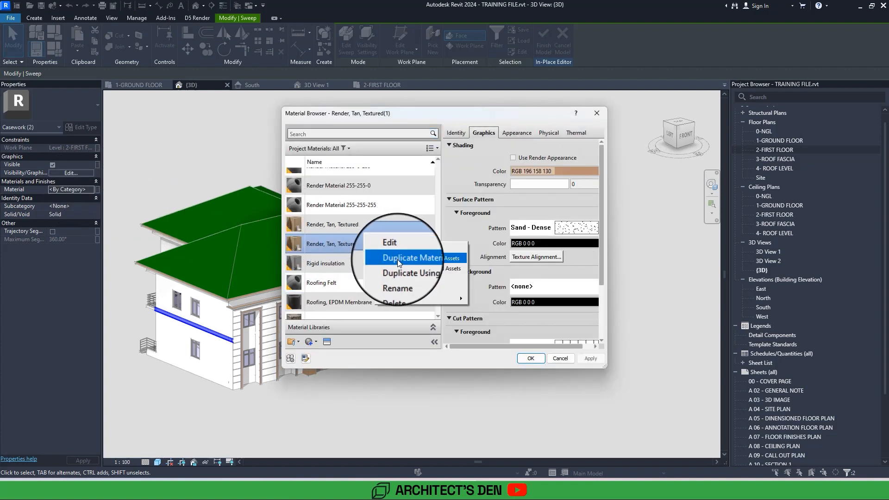
click(397, 259)
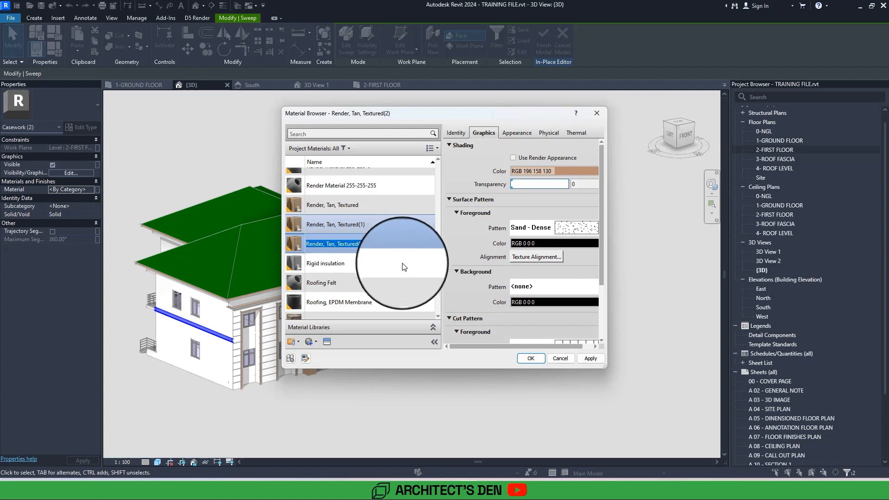
click(531, 359)
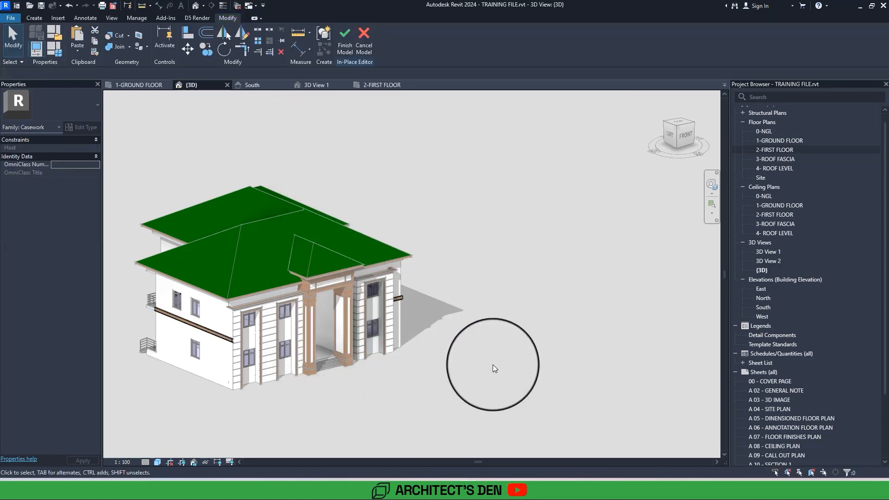
Finish the in-place model and open 3D View 1 fitted to its full extent.
click(347, 39)
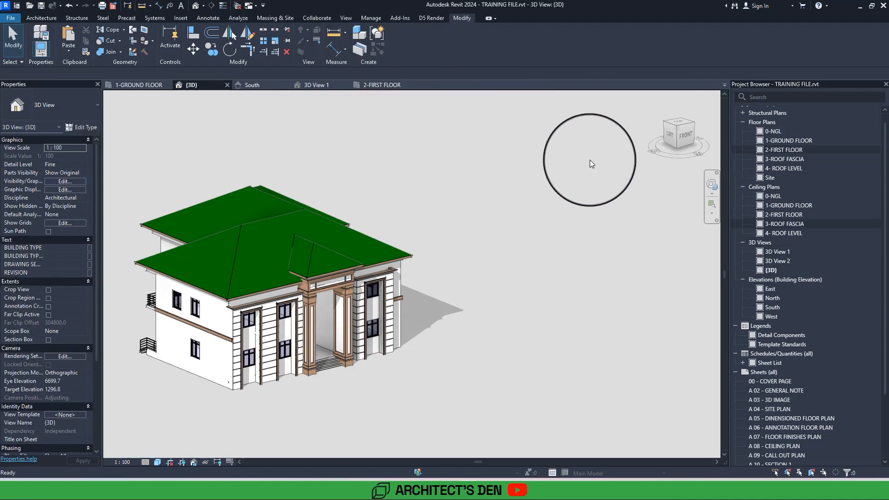
double_click(776, 251)
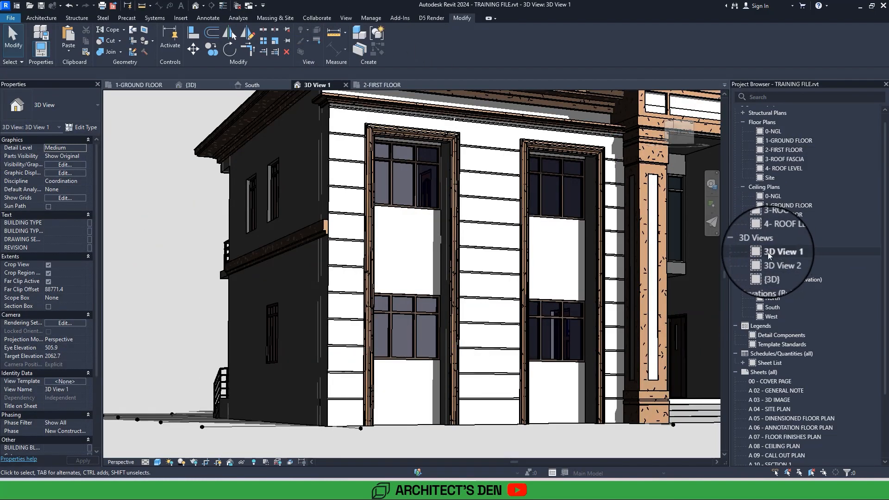
key(z)
key(e)
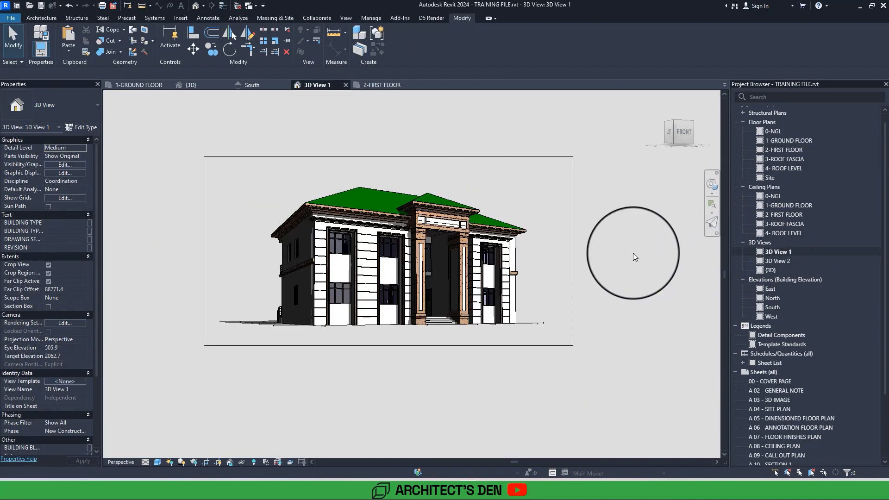